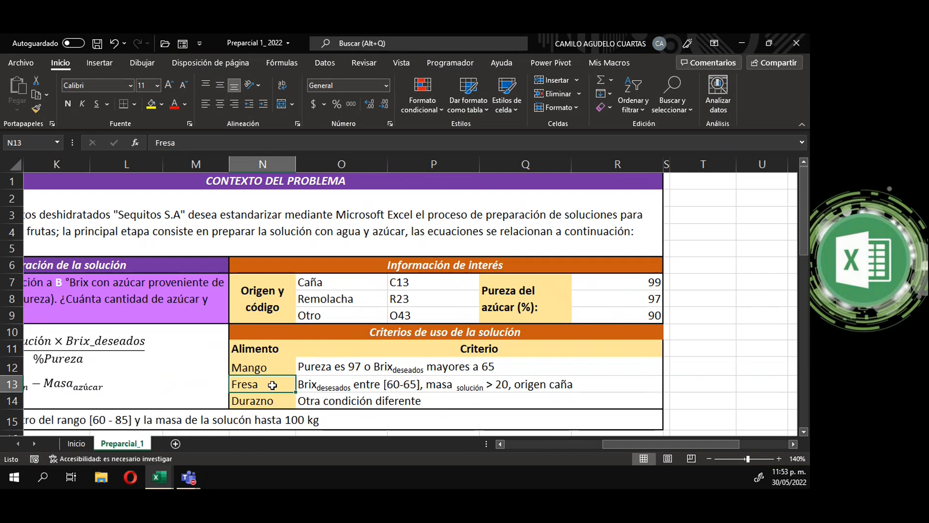
Step: Review the usage criteria for Fresa and Durazno, along with the rest of the problem context
{"action": "left_click", "coordinate": [321, 390]}
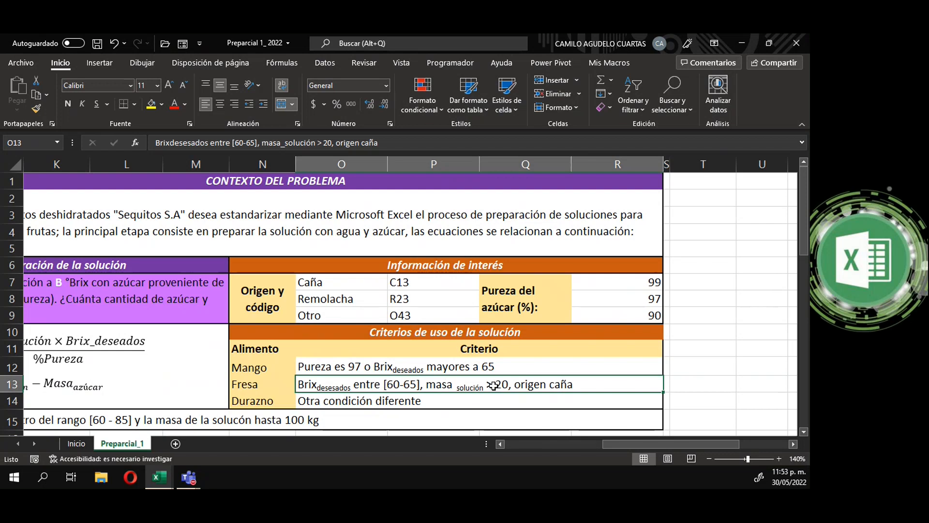
{"action": "left_click", "coordinate": [285, 385]}
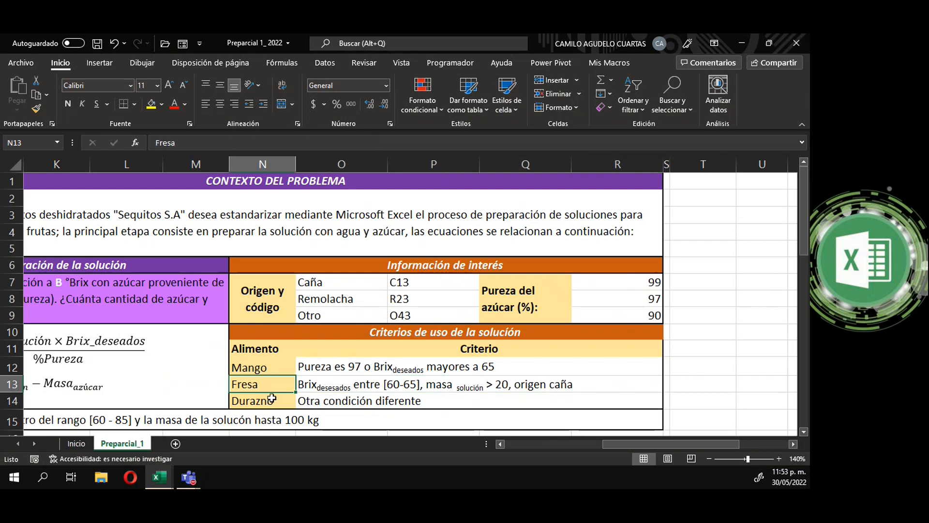
{"action": "left_click", "coordinate": [285, 402]}
{"action": "left_click", "coordinate": [328, 406]}
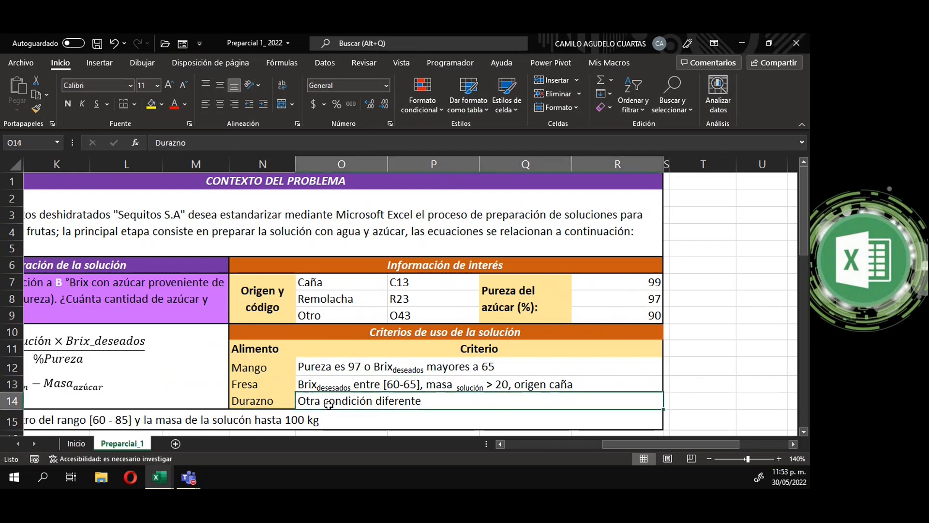
{"action": "left_click", "coordinate": [258, 405]}
{"action": "left_click_drag", "start_coordinate": [617, 443], "coordinate": [597, 445]}
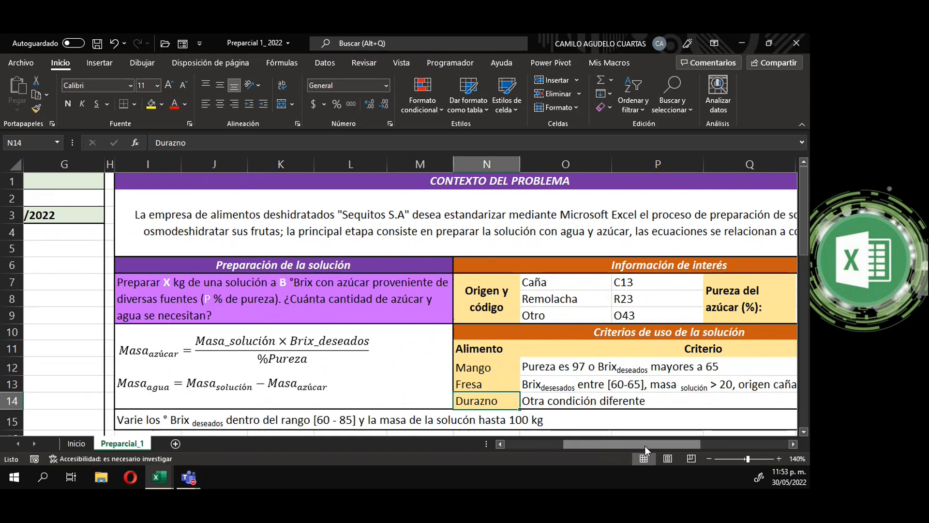
{"action": "left_click", "coordinate": [717, 458]}
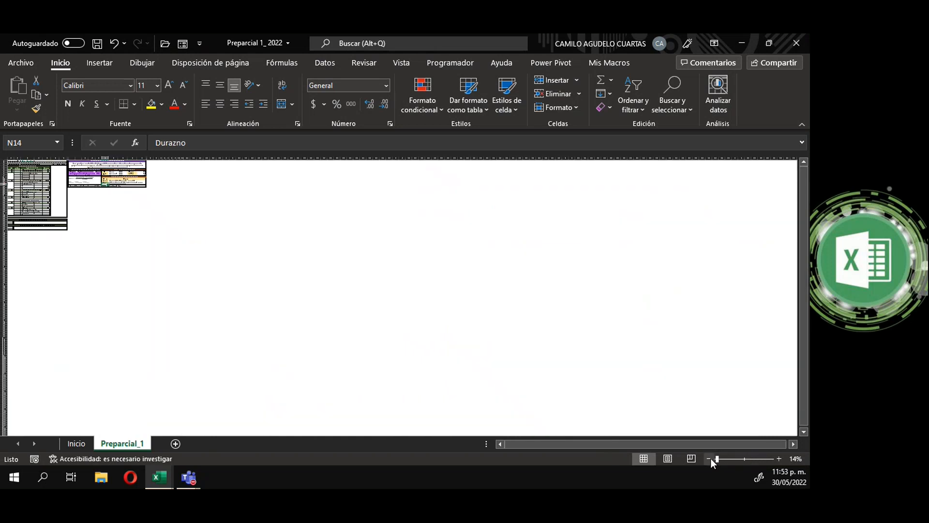
{"action": "left_click_drag", "start_coordinate": [717, 458], "coordinate": [742, 458]}
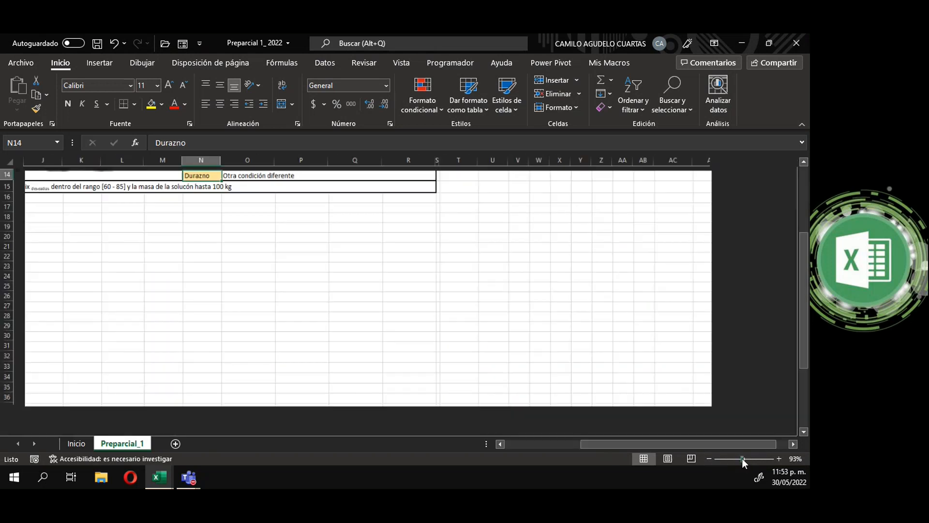
{"action": "left_click_drag", "start_coordinate": [628, 443], "coordinate": [573, 443]}
{"action": "scroll", "coordinate": [404, 252], "scroll_direction": "up", "scroll_amount": 4}
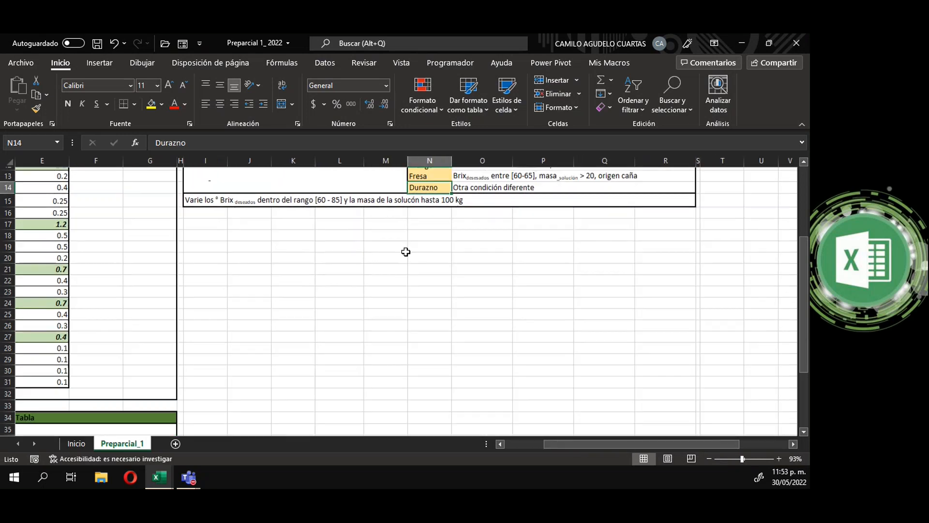
{"action": "left_click", "coordinate": [779, 458]}
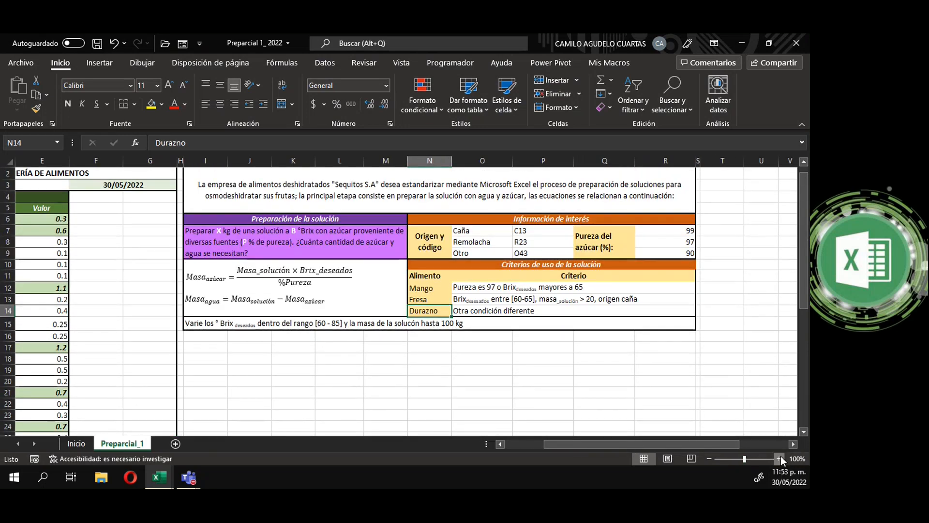
{"action": "scroll", "coordinate": [408, 353], "scroll_direction": "down", "scroll_amount": 1}
Step: Check the control table and the problem context against the empty area below the statement, starting at cell I17
{"action": "left_click", "coordinate": [240, 322]}
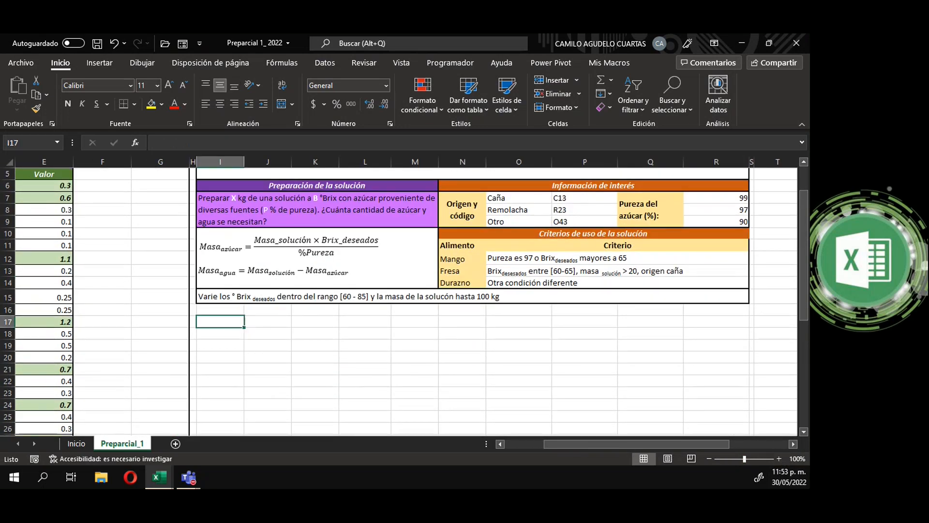
{"action": "left_click", "coordinate": [277, 330]}
{"action": "left_click", "coordinate": [221, 326]}
{"action": "scroll", "coordinate": [223, 319], "scroll_direction": "up", "scroll_amount": 2}
{"action": "scroll", "coordinate": [228, 312], "scroll_direction": "down", "scroll_amount": 2}
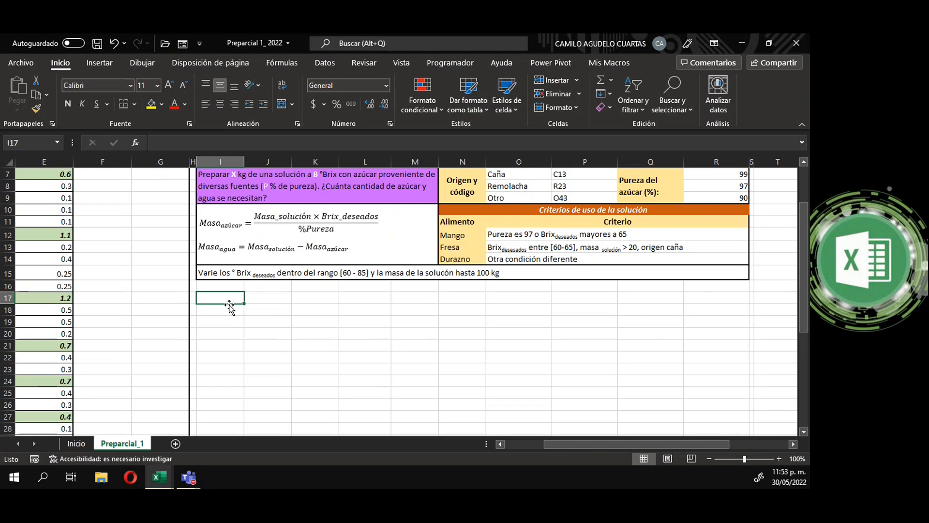
{"action": "scroll", "coordinate": [341, 307], "scroll_direction": "up", "scroll_amount": 2}
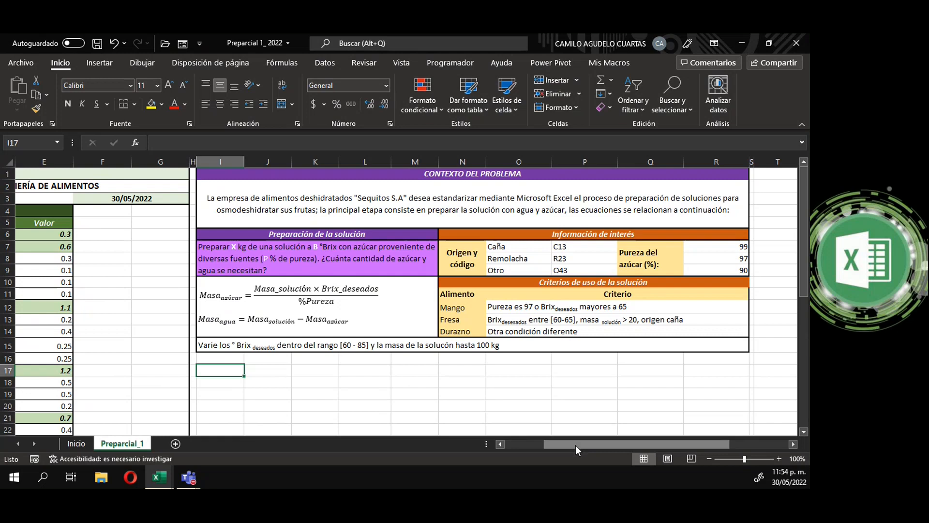
{"action": "left_click_drag", "start_coordinate": [575, 445], "coordinate": [534, 445]}
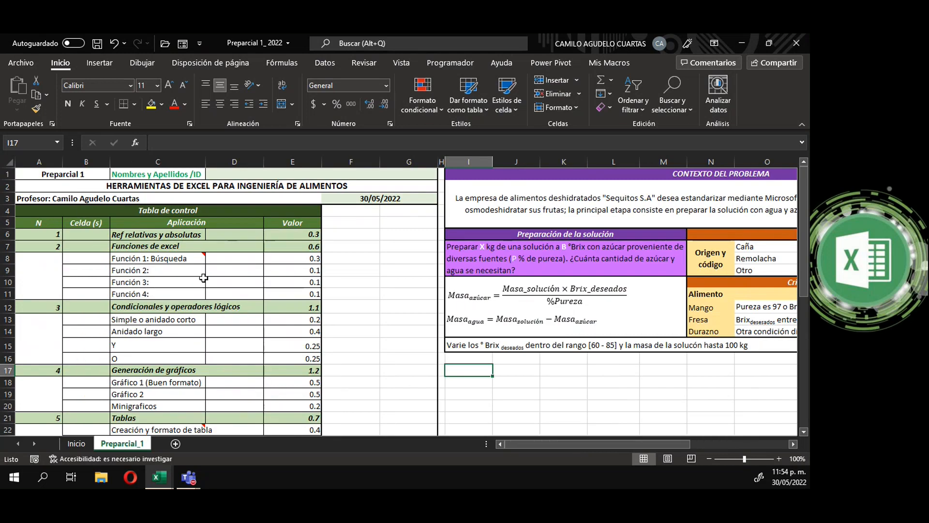
{"action": "left_click_drag", "start_coordinate": [567, 443], "coordinate": [597, 443]}
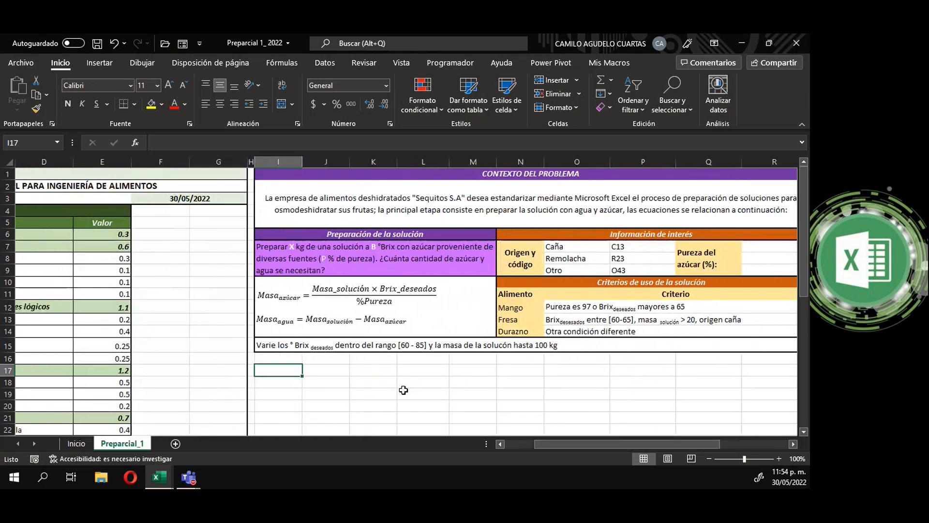
Step: Enter "solución" in cell I17 below the problem context and set its font color to black
{"action": "type", "text": "solución"}
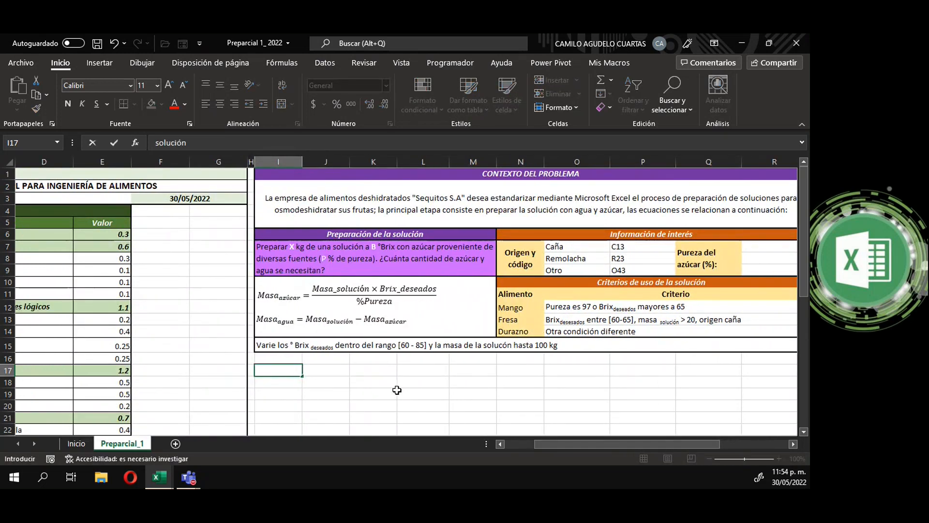
{"action": "left_click", "coordinate": [383, 393]}
{"action": "left_click", "coordinate": [277, 374]}
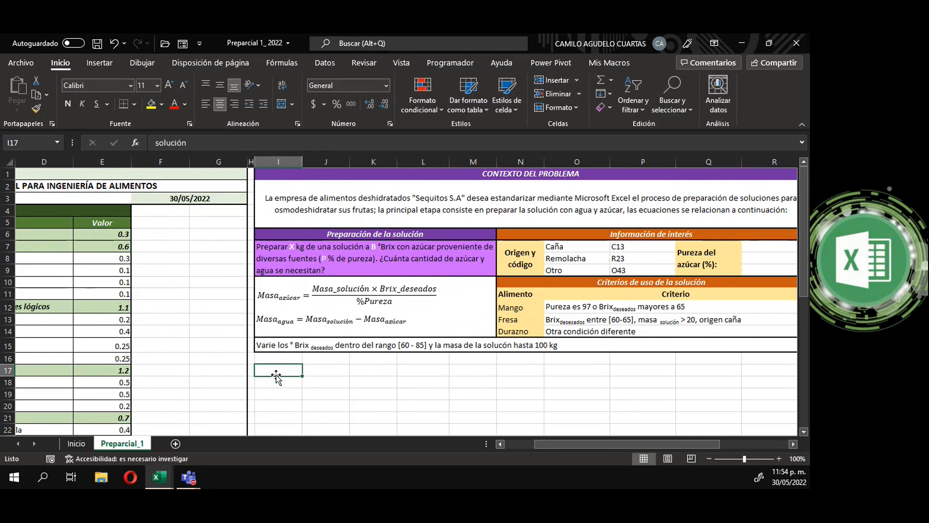
{"action": "left_click", "coordinate": [186, 103]}
{"action": "left_click", "coordinate": [213, 121]}
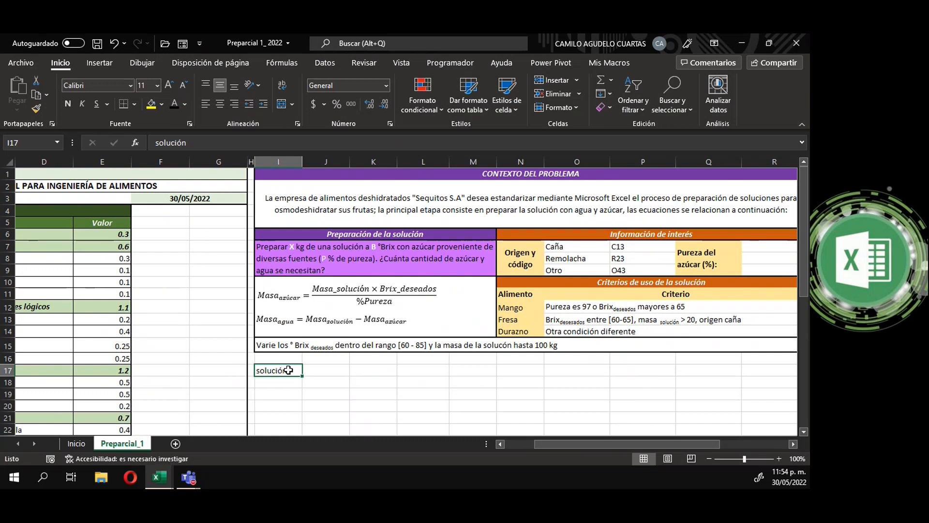
Step: Replace the text in cell I17 with the heading "SOLUCIÓN DEL PROBLEMA"
{"action": "type", "text": "SOLUCIÓN"}
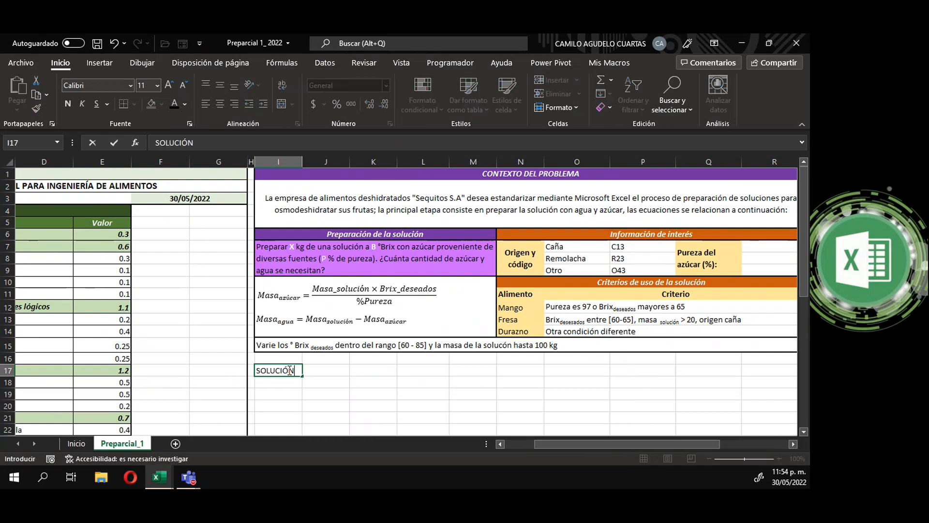
{"action": "type", "text": " DEL PROBLEMA"}
{"action": "key", "text": "Return"}
{"action": "left_click_drag", "start_coordinate": [288, 370], "coordinate": [413, 377]}
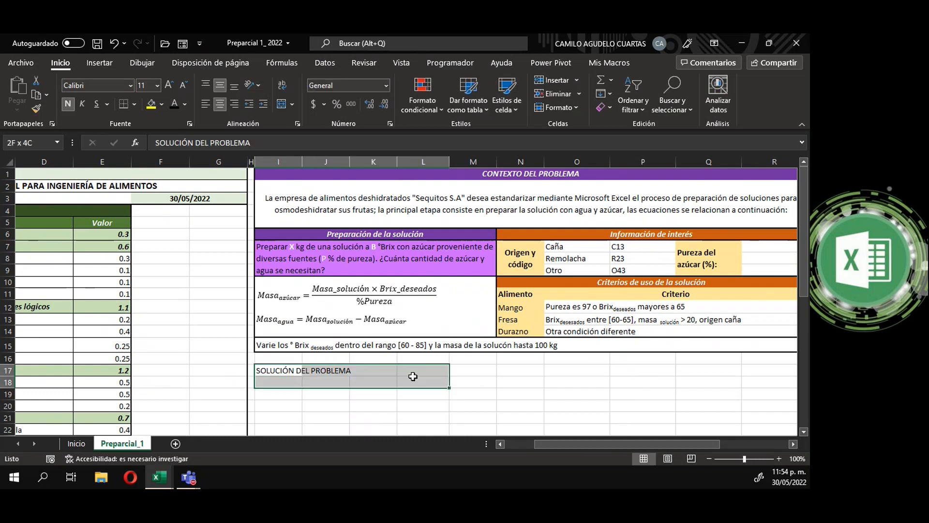
Step: Enter the subheading "INFORMACIÓN OBTENIDA DEL CONTEXTO" in cell I18, directly below the solution heading
{"action": "left_click", "coordinate": [285, 381]}
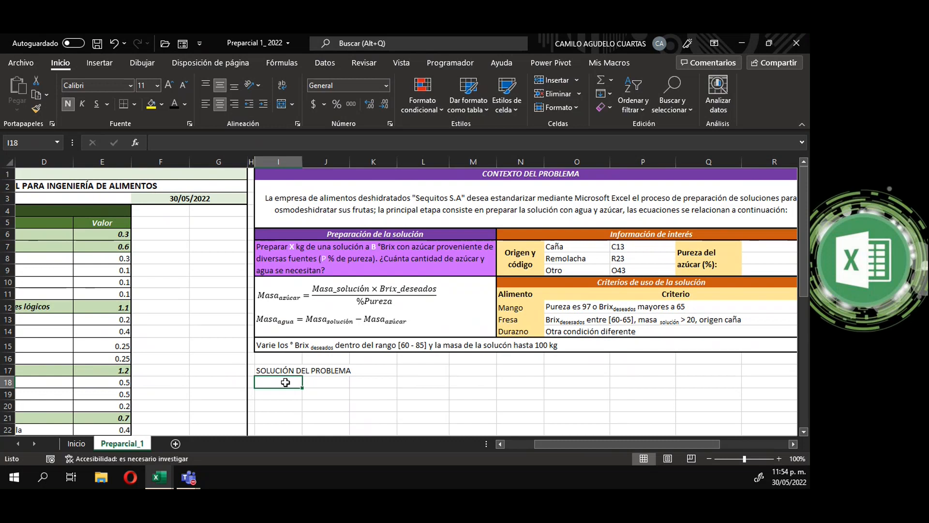
{"action": "type", "text": "INFORMACI"}
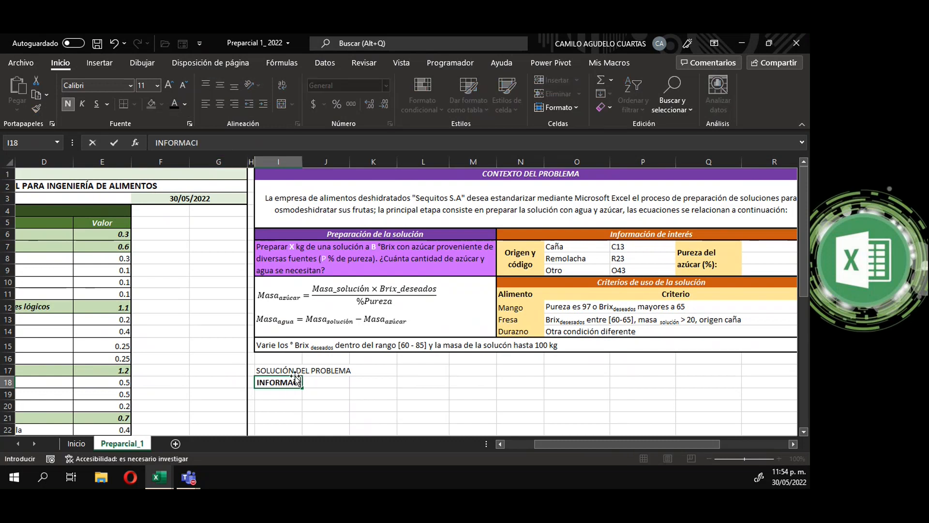
{"action": "type", "text": "ÓN OBTENIDA "}
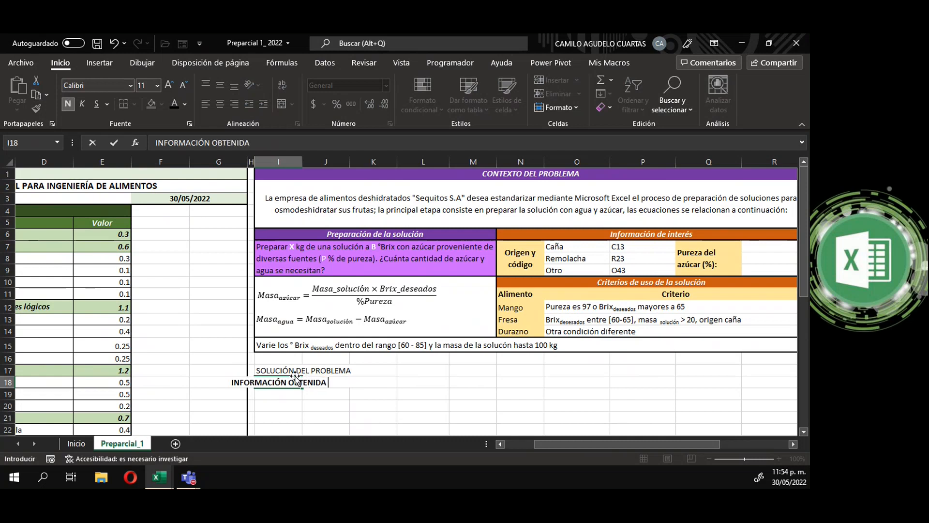
{"action": "type", "text": "DEL CONTEXTO"}
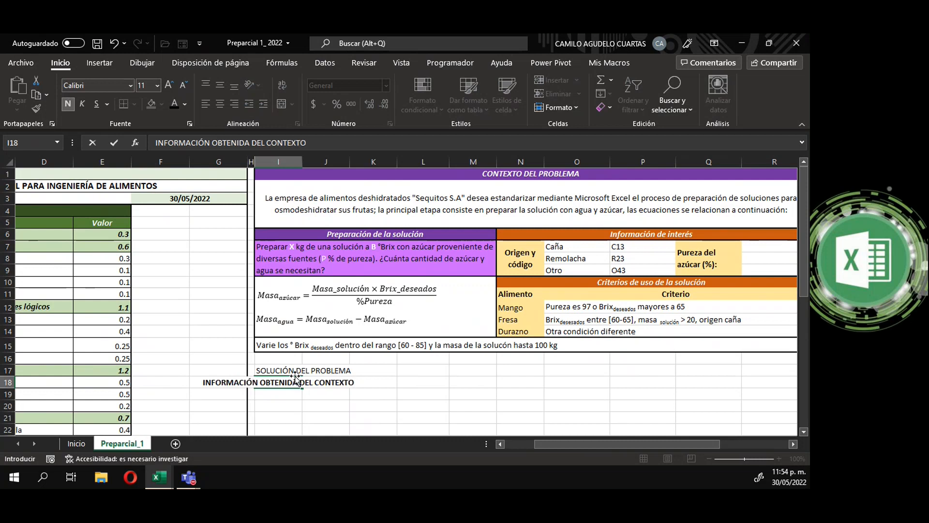
{"action": "key", "text": "Tab"}
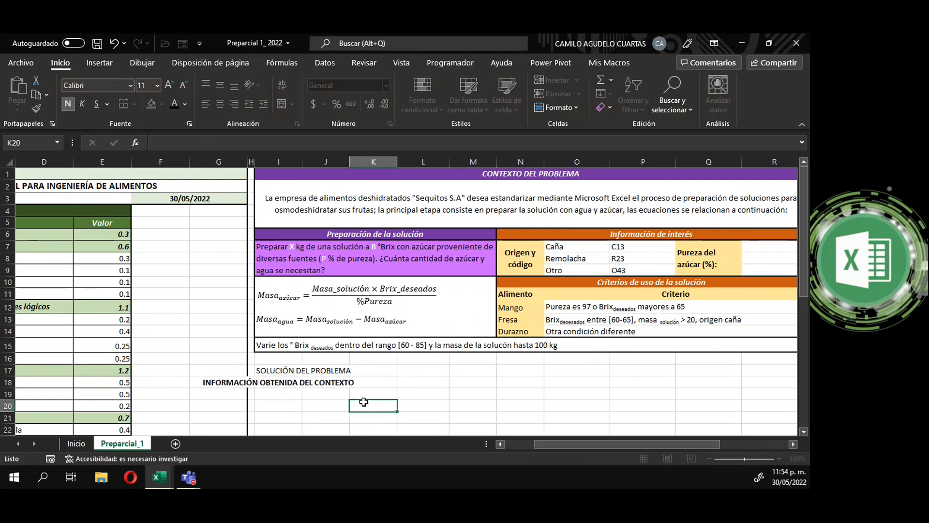
Step: Examine the solution preparation statement and the sugar origin list to identify the variables the problem provides
{"action": "left_click", "coordinate": [280, 382]}
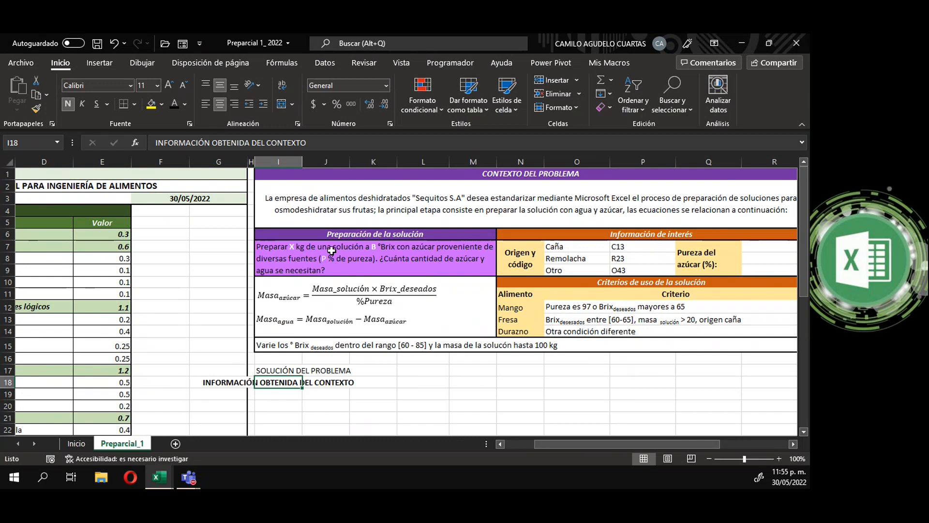
{"action": "left_click", "coordinate": [420, 264]}
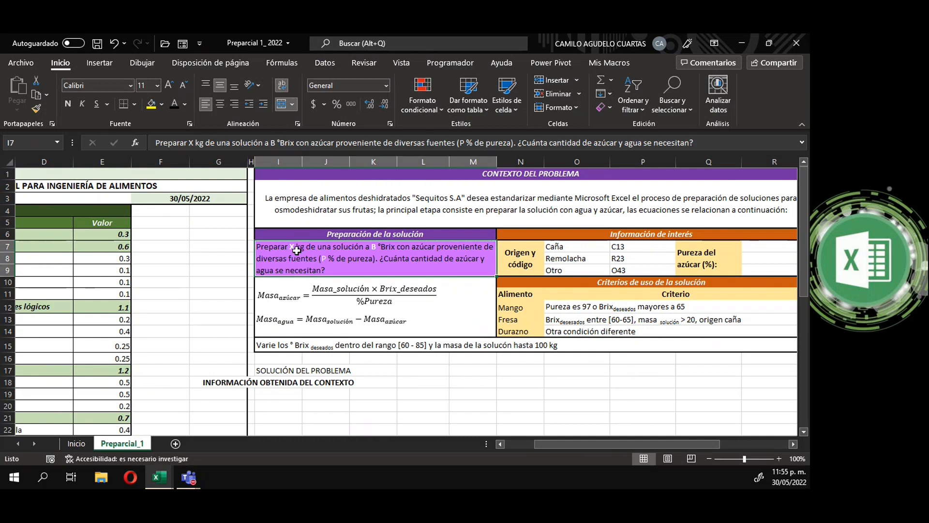
{"action": "double_click", "coordinate": [297, 249]}
{"action": "double_click", "coordinate": [292, 247]}
{"action": "left_click_drag", "start_coordinate": [296, 247], "coordinate": [364, 248]}
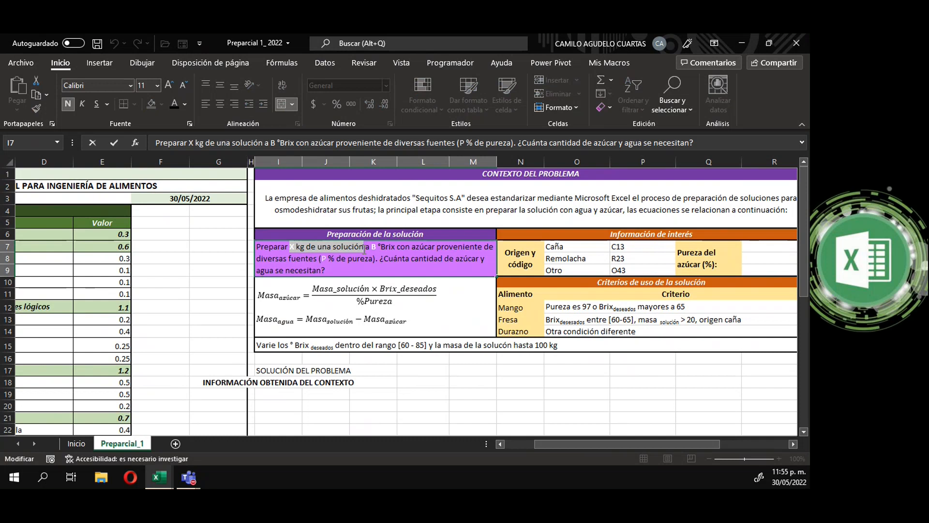
{"action": "left_click_drag", "start_coordinate": [364, 249], "coordinate": [377, 250]}
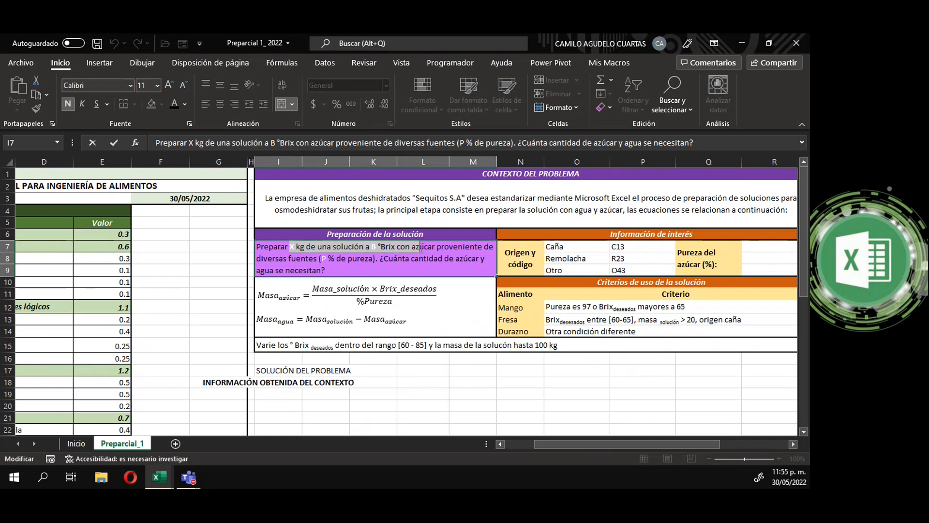
{"action": "left_click", "coordinate": [423, 360]}
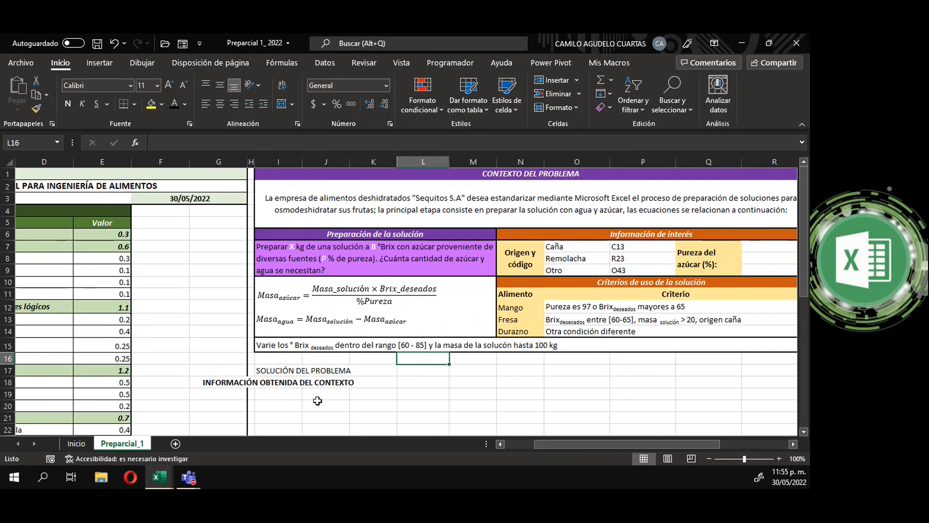
{"action": "left_click_drag", "start_coordinate": [567, 246], "coordinate": [567, 270]}
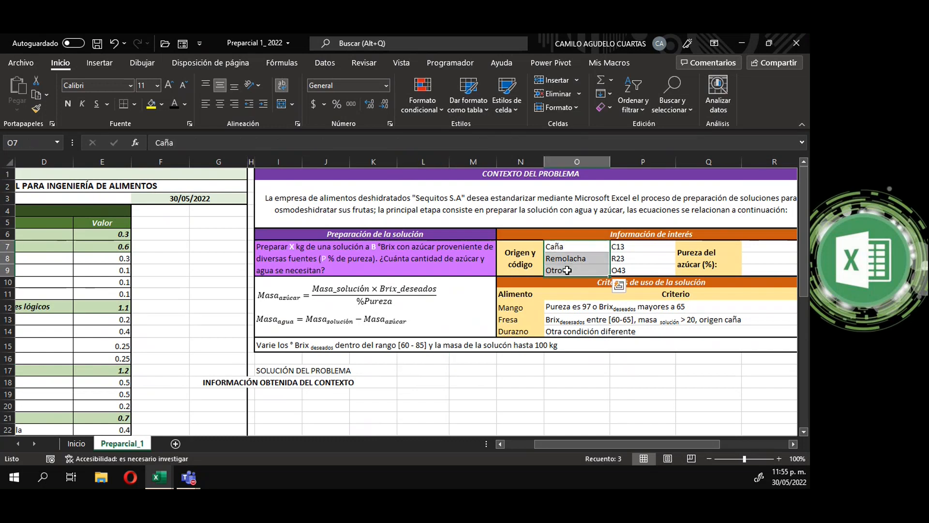
{"action": "left_click", "coordinate": [402, 404]}
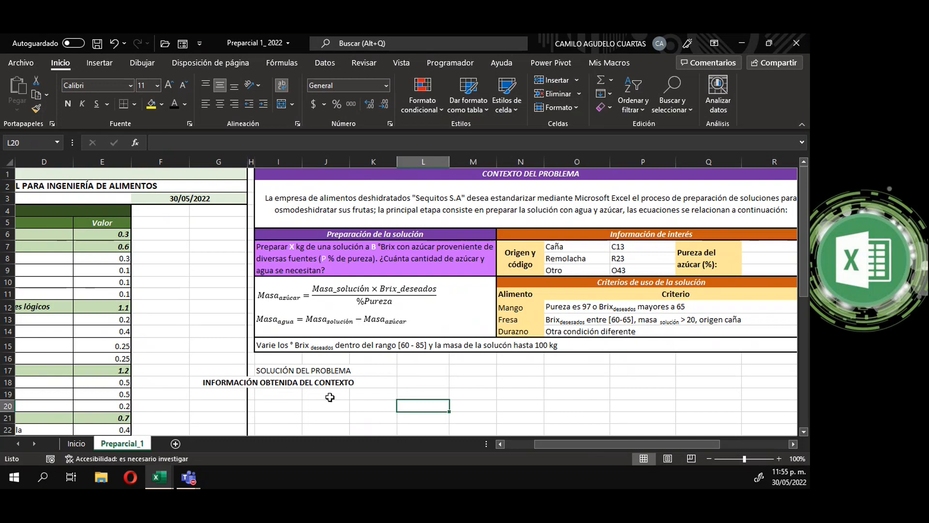
Step: Enter the label "Msolución" in cell I19 under the context information subheading
{"action": "left_click", "coordinate": [298, 395]}
{"action": "left_click_drag", "start_coordinate": [285, 394], "coordinate": [580, 392]}
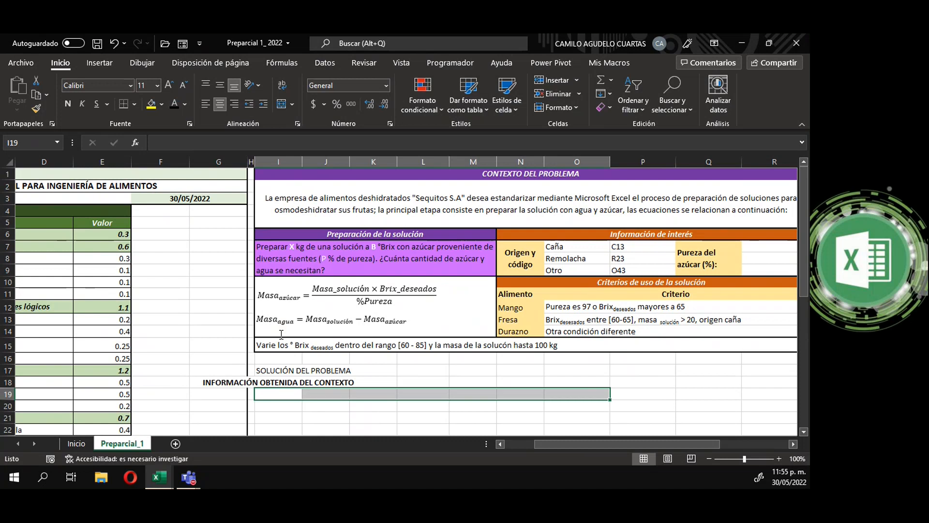
{"action": "left_click", "coordinate": [296, 395]}
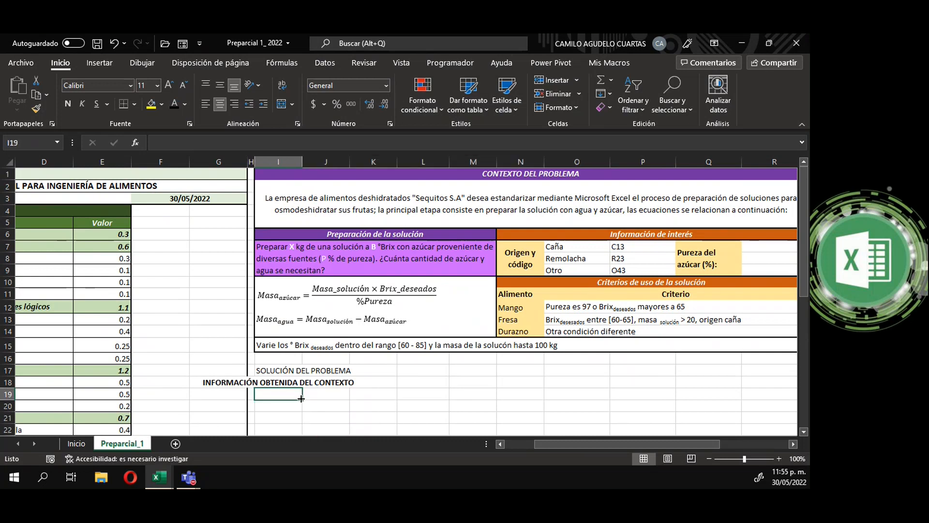
{"action": "type", "text": "Msolución"}
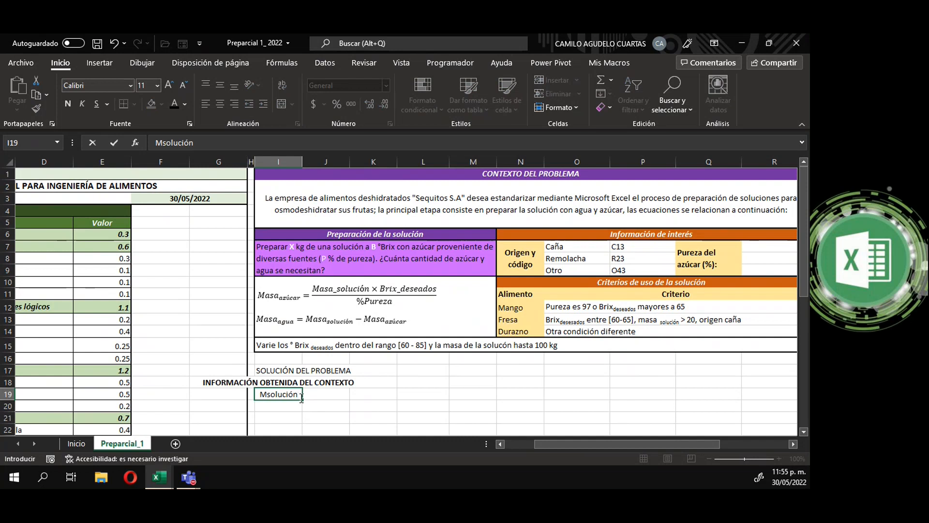
{"action": "left_click", "coordinate": [424, 417]}
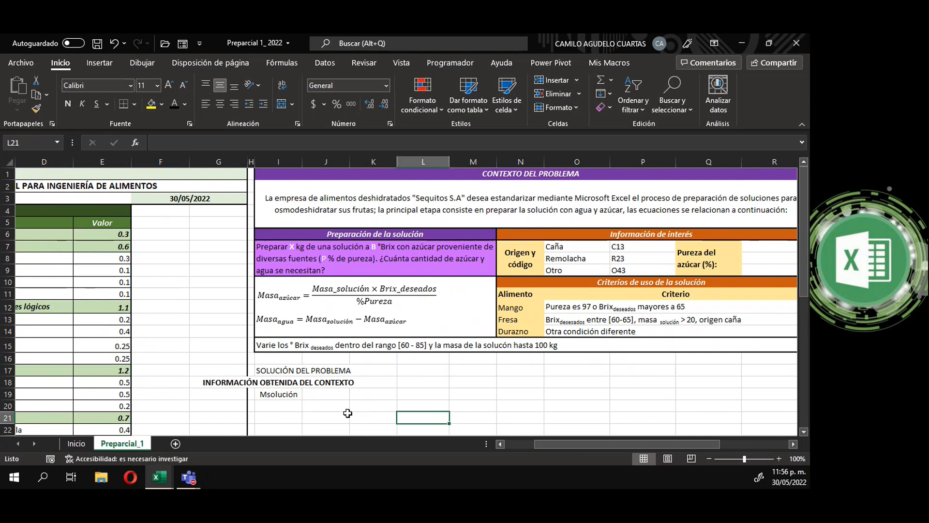
{"action": "left_click", "coordinate": [283, 396]}
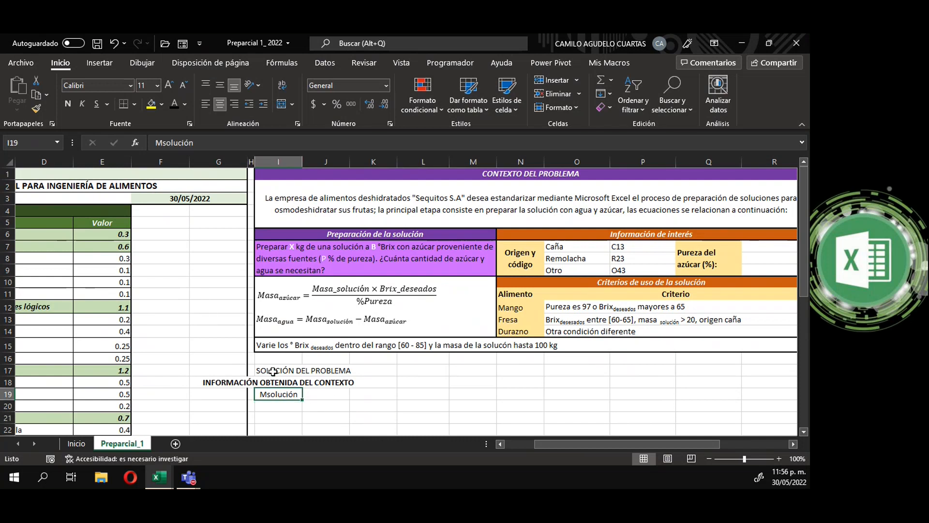
Step: Format the "solución" part of the label in cell I19 as subscript after the M
{"action": "left_click", "coordinate": [198, 142]}
{"action": "left_click", "coordinate": [164, 142]}
{"action": "left_click", "coordinate": [165, 142]}
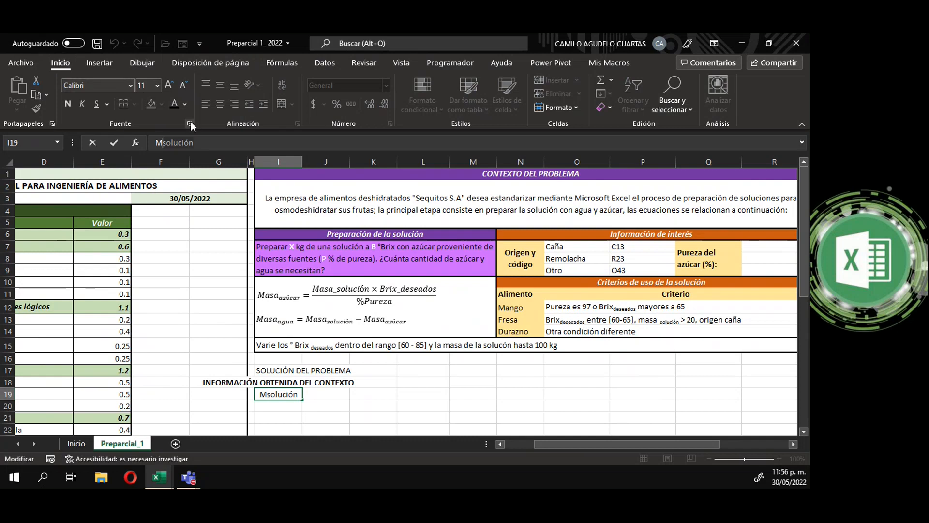
{"action": "key", "text": "ctrl+1"}
{"action": "left_click", "coordinate": [367, 321]}
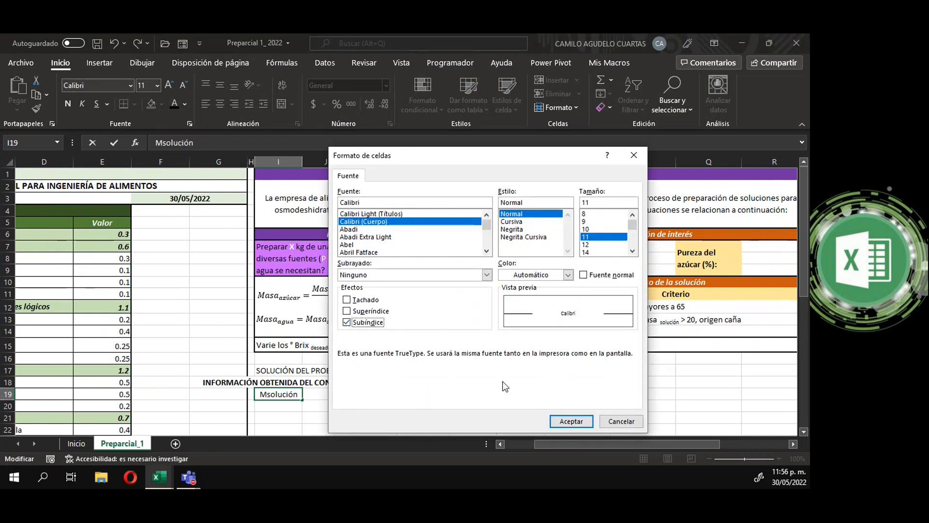
{"action": "left_click", "coordinate": [567, 422]}
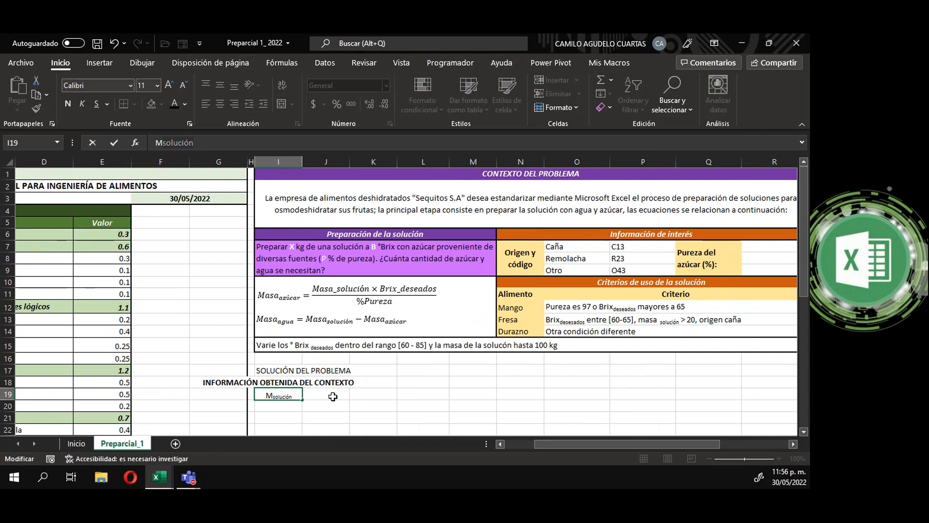
{"action": "key", "text": "Tab"}
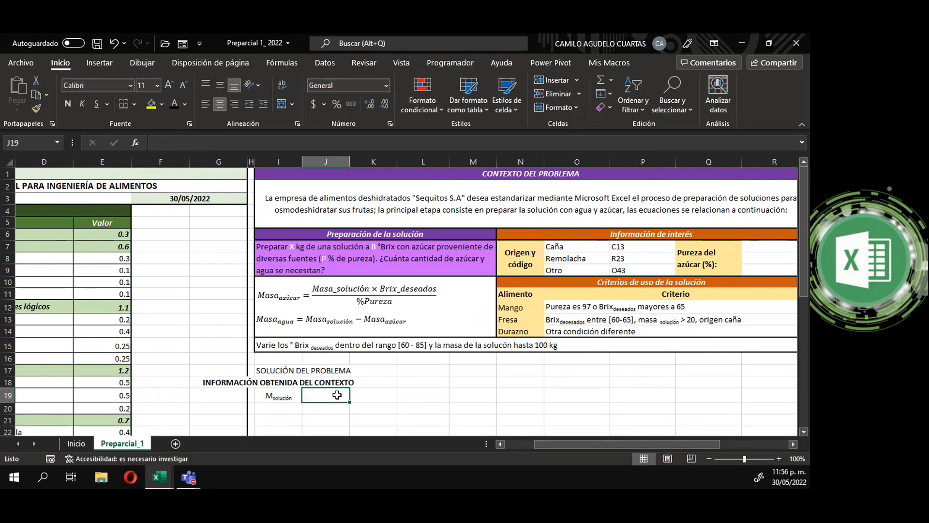
Step: Enter the label "Brixd" in cell J19, beside the solution mass label
{"action": "type", "text": "Brix"}
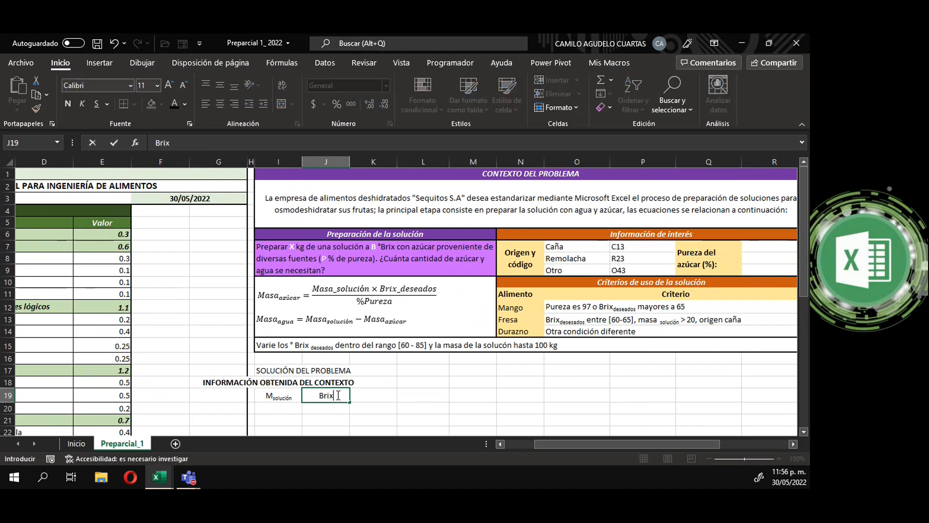
{"action": "type", "text": "d"}
{"action": "key", "text": "shift+Left"}
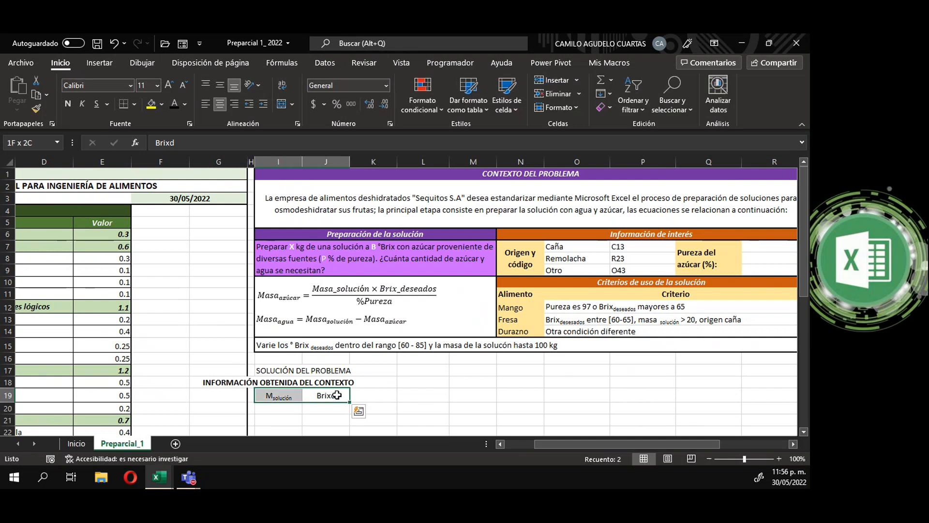
Step: Format only the final "d" of the Brixd label in cell J19 as subscript
{"action": "left_click", "coordinate": [337, 395]}
{"action": "left_click", "coordinate": [372, 401]}
{"action": "left_click", "coordinate": [331, 395]}
{"action": "left_click", "coordinate": [171, 143]}
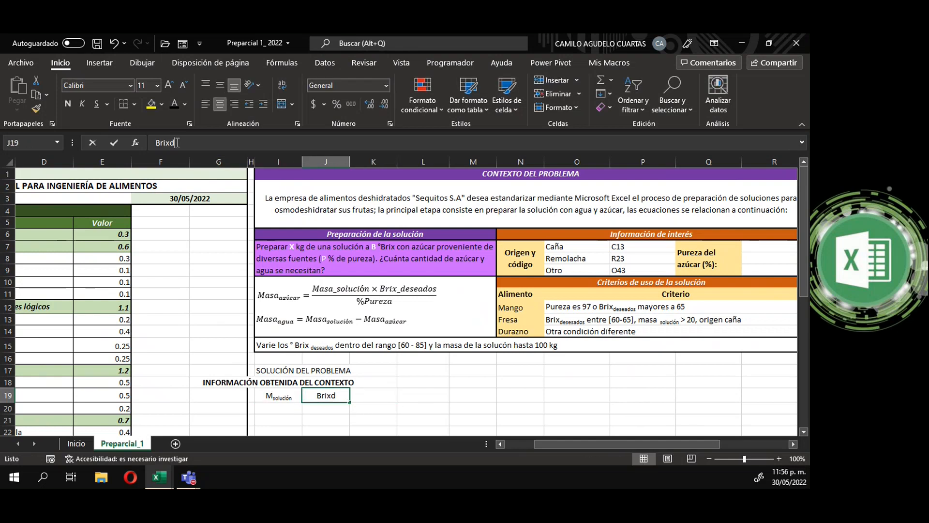
{"action": "left_click", "coordinate": [171, 142]}
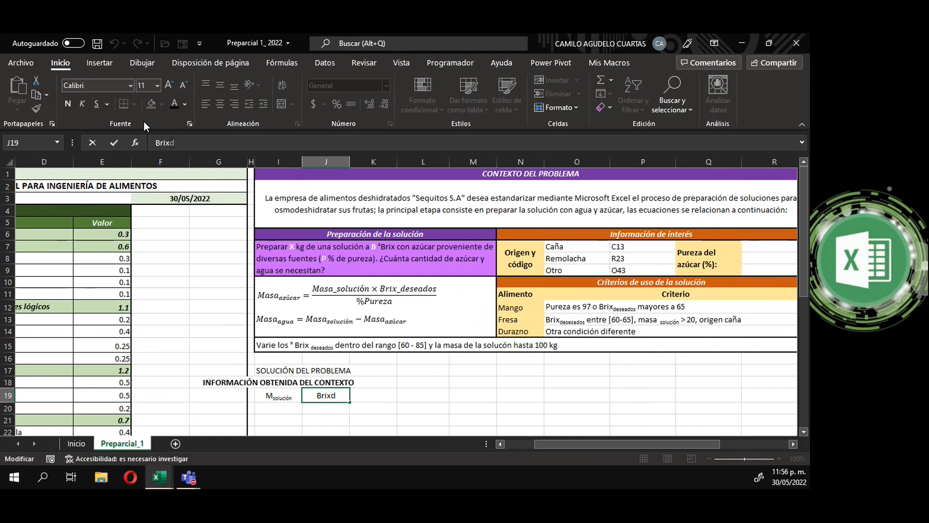
{"action": "left_click", "coordinate": [189, 125]}
{"action": "left_click", "coordinate": [371, 323]}
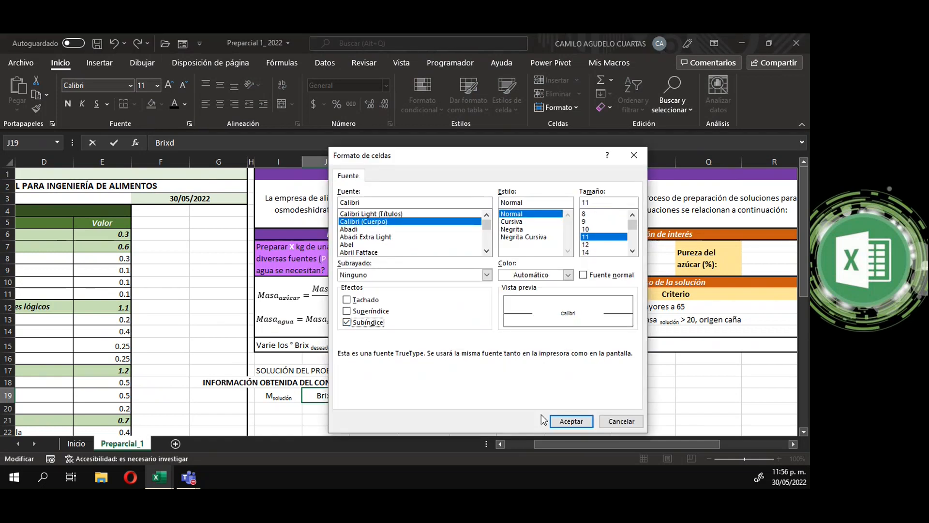
{"action": "left_click", "coordinate": [570, 421]}
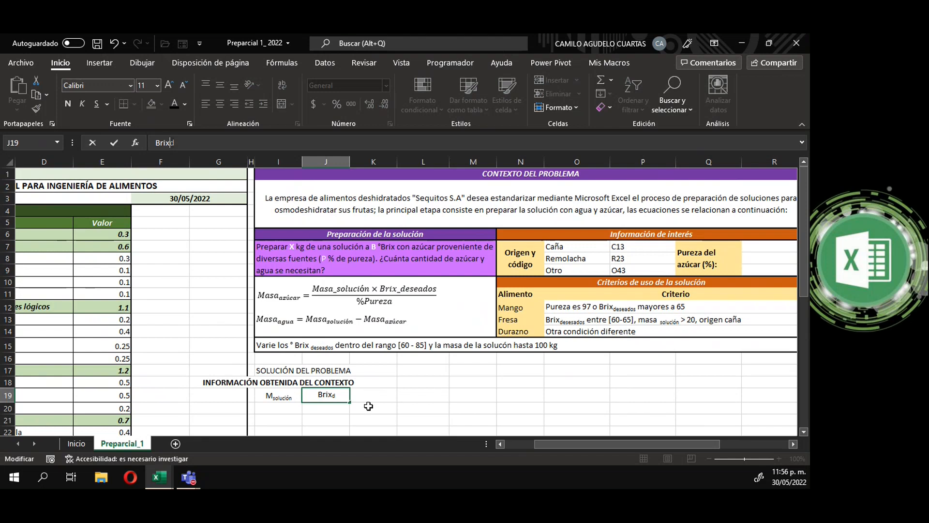
Step: Enter the label "Origen" in cell K19, beside the Brix label
{"action": "left_click", "coordinate": [370, 393]}
{"action": "type", "text": "Origen"}
{"action": "key", "text": "Return"}
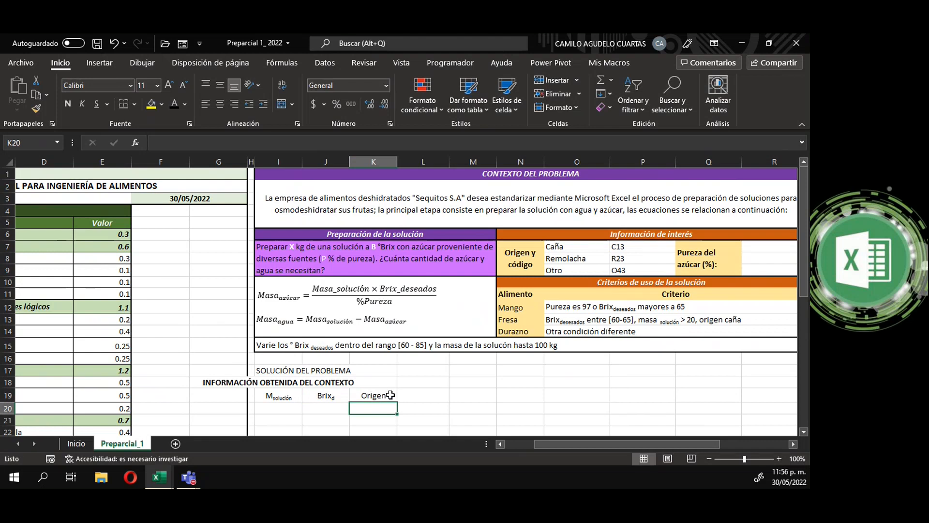
{"action": "left_click", "coordinate": [372, 396]}
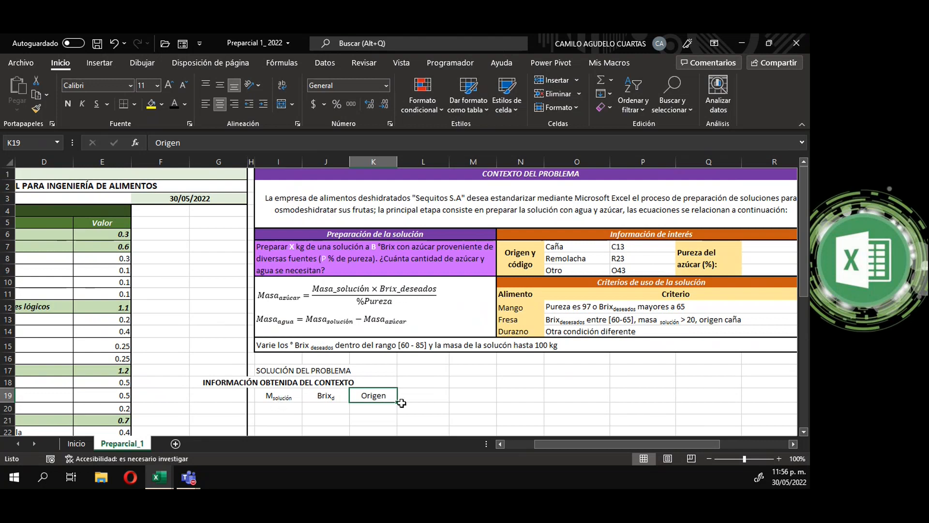
Step: Examine the sugar purity percentages in R7:R9 that correspond to each sugar origin and code
{"action": "left_click", "coordinate": [428, 395]}
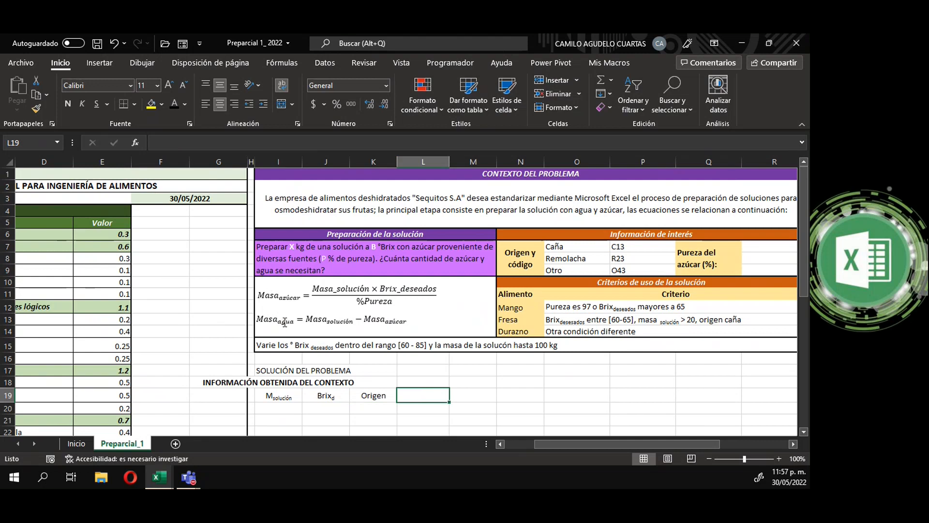
{"action": "left_click", "coordinate": [655, 247]}
{"action": "left_click_drag", "start_coordinate": [654, 247], "coordinate": [643, 270]}
{"action": "left_click_drag", "start_coordinate": [646, 444], "coordinate": [678, 444]}
{"action": "left_click_drag", "start_coordinate": [605, 246], "coordinate": [607, 270]}
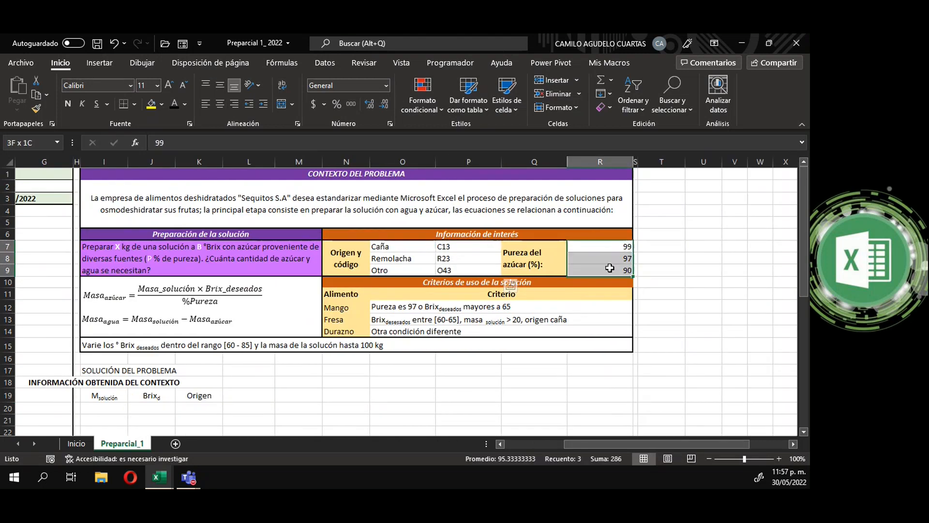
{"action": "left_click_drag", "start_coordinate": [628, 443], "coordinate": [583, 445]}
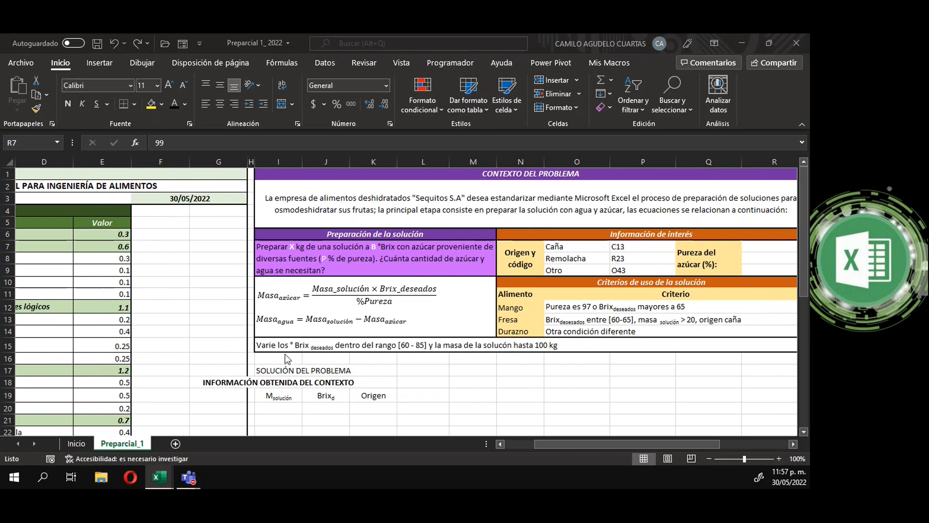
{"action": "left_click", "coordinate": [401, 397]}
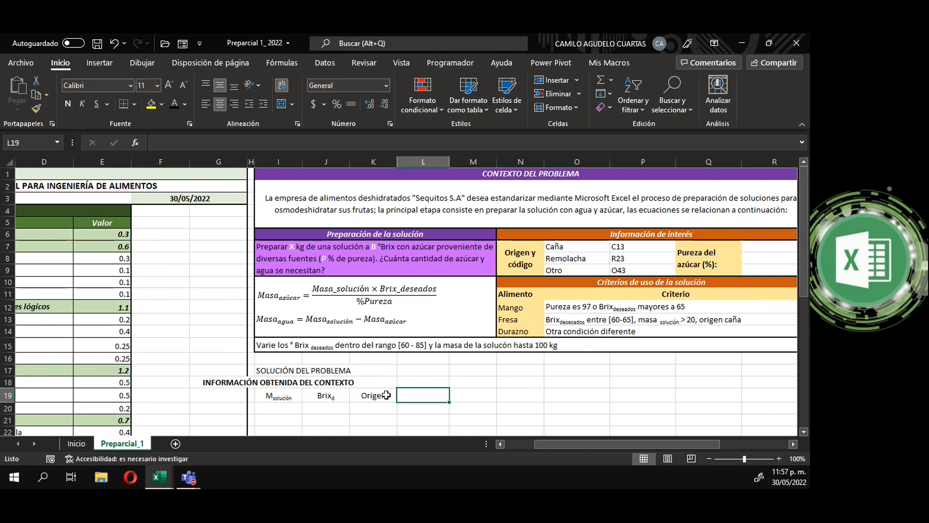
Step: Examine the Tabla de control requirements, from the Excel functions and conditionals through to the Administrador de nombres item under Varios
{"action": "left_click", "coordinate": [170, 344]}
{"action": "left_click_drag", "start_coordinate": [591, 446], "coordinate": [535, 451]}
{"action": "scroll", "coordinate": [235, 308], "scroll_direction": "down", "scroll_amount": 4}
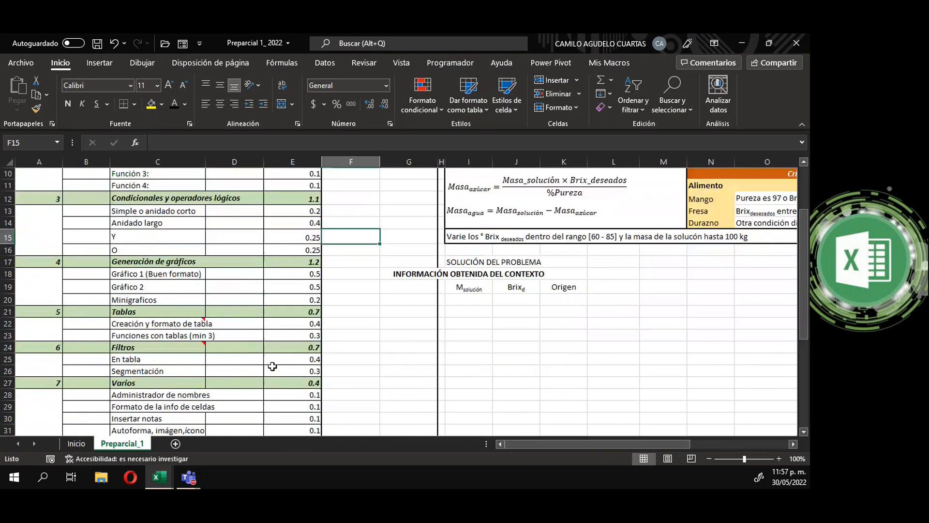
{"action": "scroll", "coordinate": [236, 309], "scroll_direction": "up", "scroll_amount": 1}
{"action": "scroll", "coordinate": [237, 312], "scroll_direction": "up", "scroll_amount": 2}
{"action": "left_click", "coordinate": [166, 221]}
{"action": "left_click_drag", "start_coordinate": [166, 221], "coordinate": [232, 385]}
{"action": "left_click", "coordinate": [189, 273]}
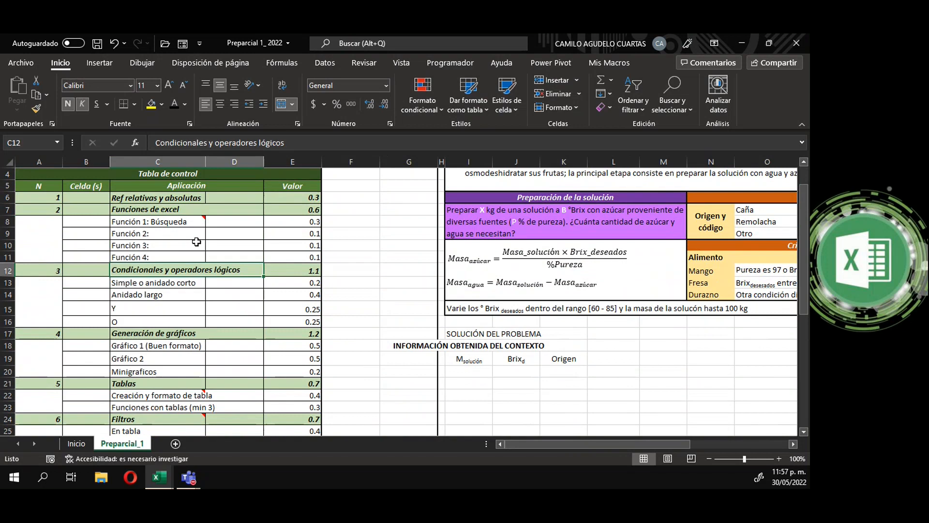
{"action": "scroll", "coordinate": [152, 335], "scroll_direction": "down", "scroll_amount": 3}
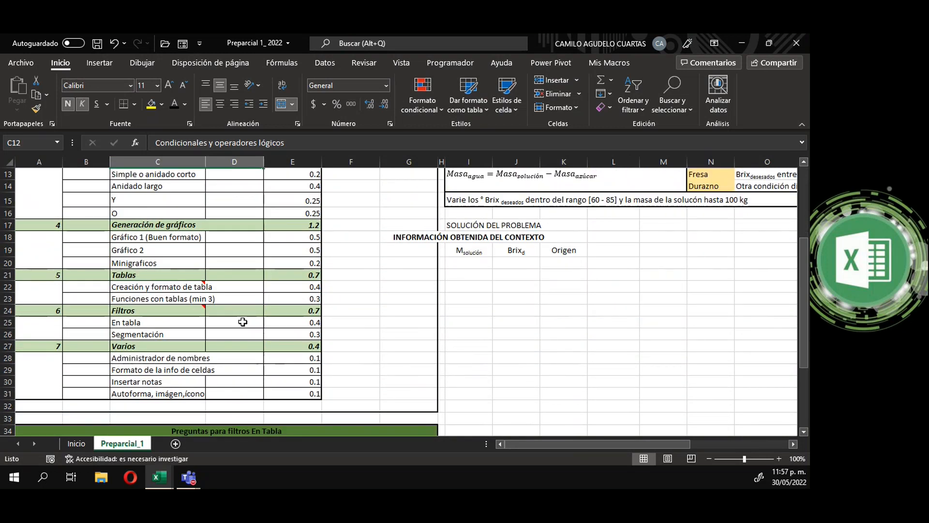
{"action": "left_click", "coordinate": [236, 358]}
{"action": "left_click", "coordinate": [74, 358]}
{"action": "left_click", "coordinate": [234, 358]}
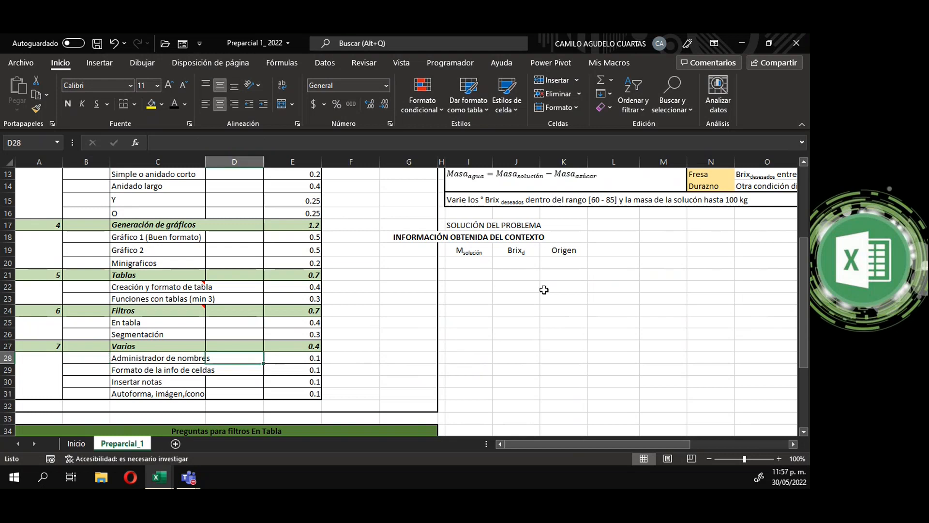
Step: Enter 50 in cell I20 as the solution mass and 66 in cell J20 as the desired Brix
{"action": "scroll", "coordinate": [543, 286], "scroll_direction": "up", "scroll_amount": 2}
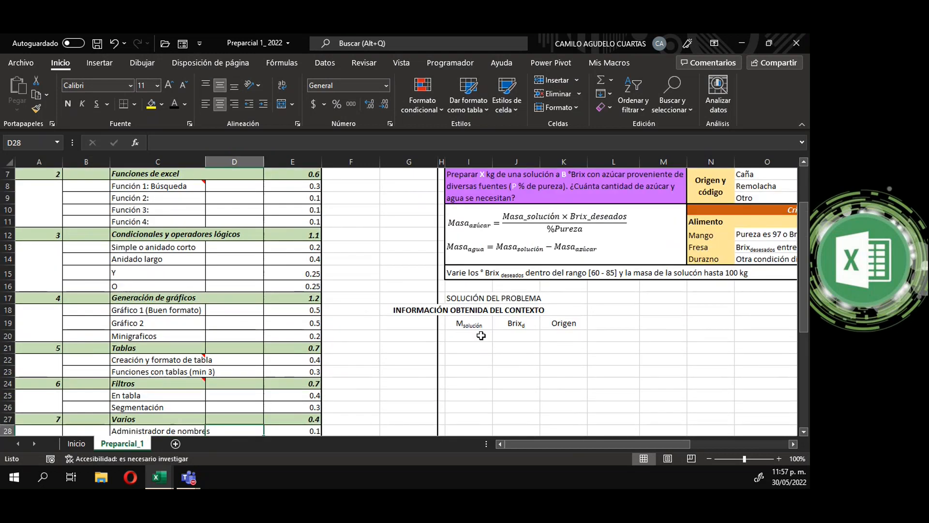
{"action": "left_click", "coordinate": [481, 336]}
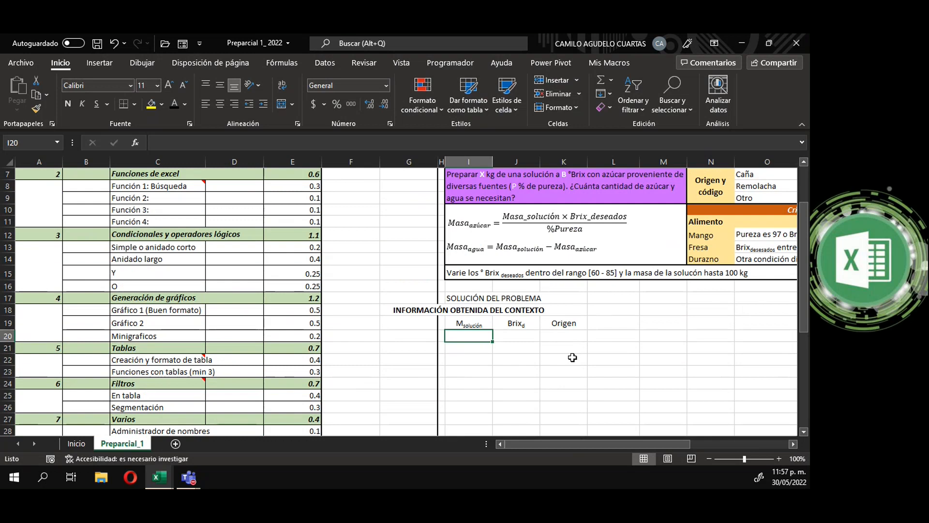
{"action": "type", "text": "50"}
{"action": "key", "text": "Return"}
{"action": "left_click", "coordinate": [512, 341]}
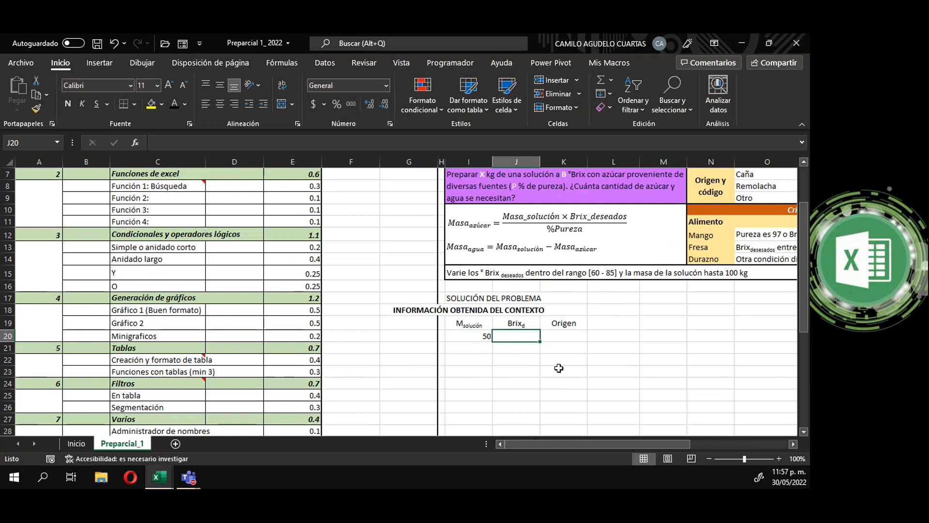
{"action": "type", "text": "6"}
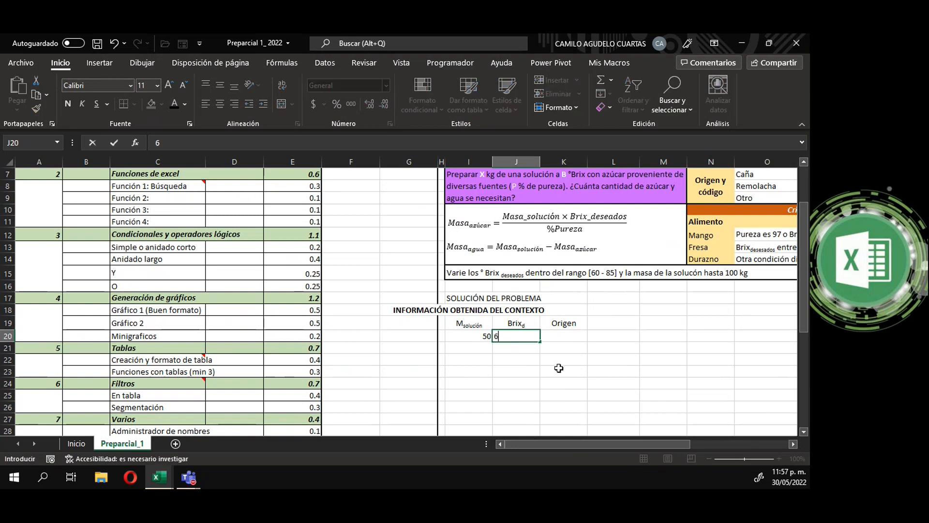
{"action": "type", "text": "6"}
{"action": "key", "text": "Return"}
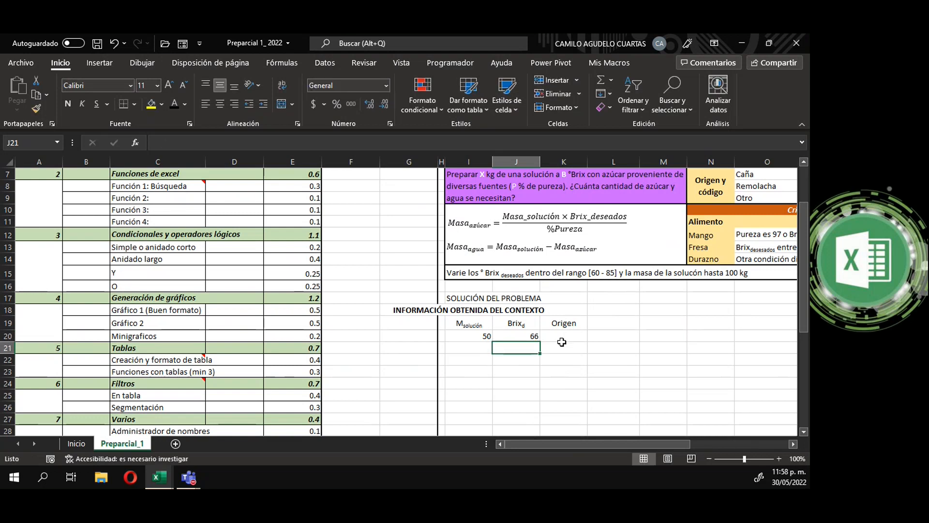
Step: Review the naming requirement in the control table and the defined-name tools available for the solution mass cell I20
{"action": "scroll", "coordinate": [544, 371], "scroll_direction": "up", "scroll_amount": 1}
{"action": "left_click", "coordinate": [485, 371]}
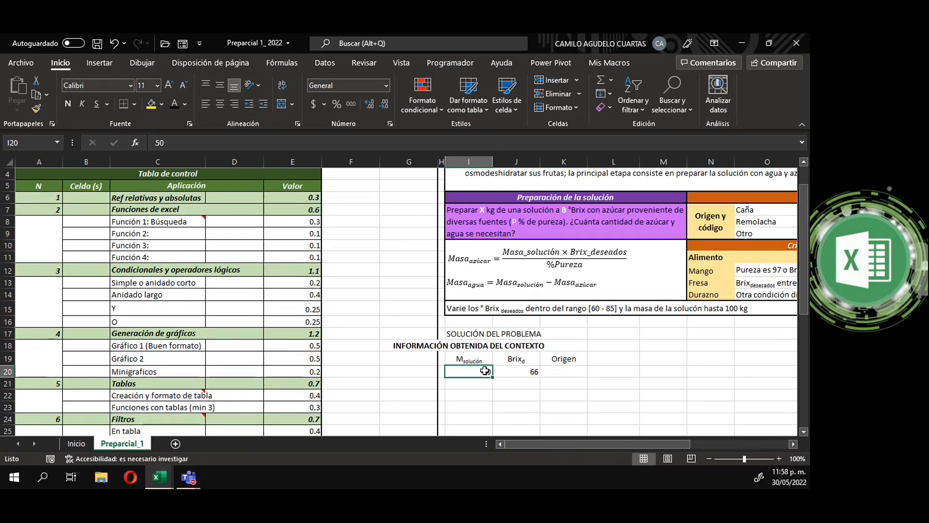
{"action": "scroll", "coordinate": [246, 408], "scroll_direction": "down", "scroll_amount": 3}
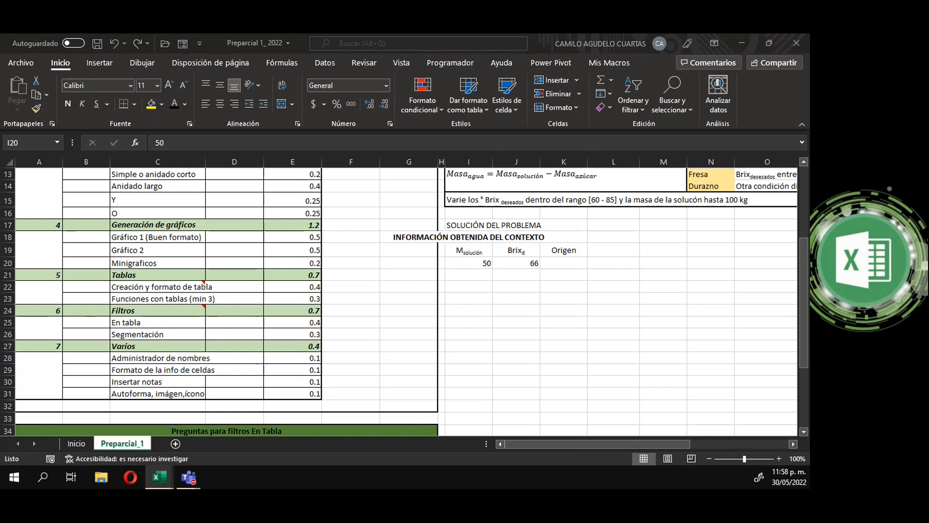
{"action": "left_click", "coordinate": [484, 265]}
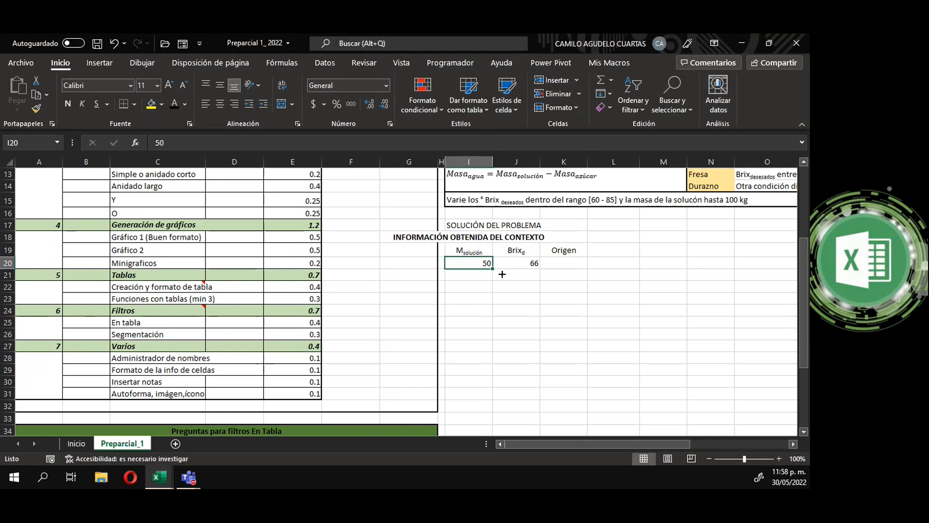
{"action": "scroll", "coordinate": [501, 274], "scroll_direction": "up", "scroll_amount": 2}
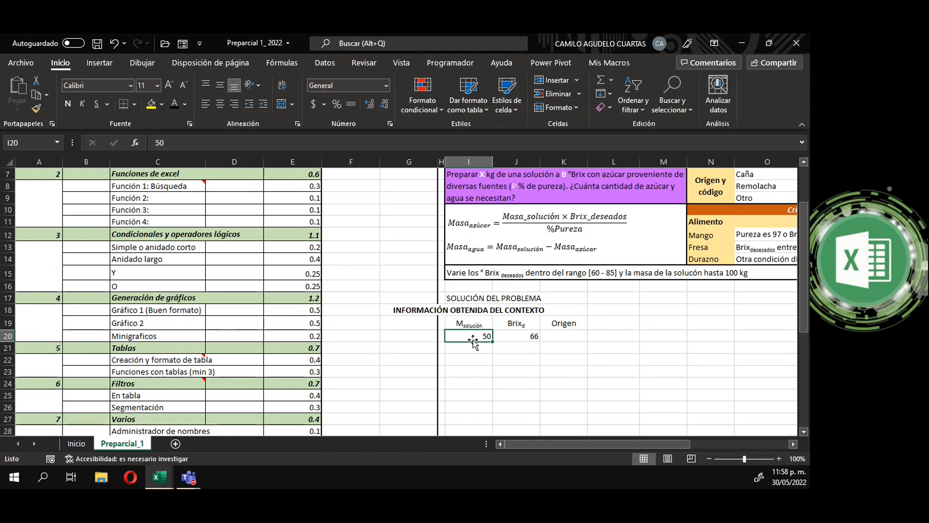
{"action": "left_click", "coordinate": [24, 142]}
{"action": "left_click", "coordinate": [483, 373]}
{"action": "left_click", "coordinate": [484, 337]}
{"action": "left_click", "coordinate": [290, 65]}
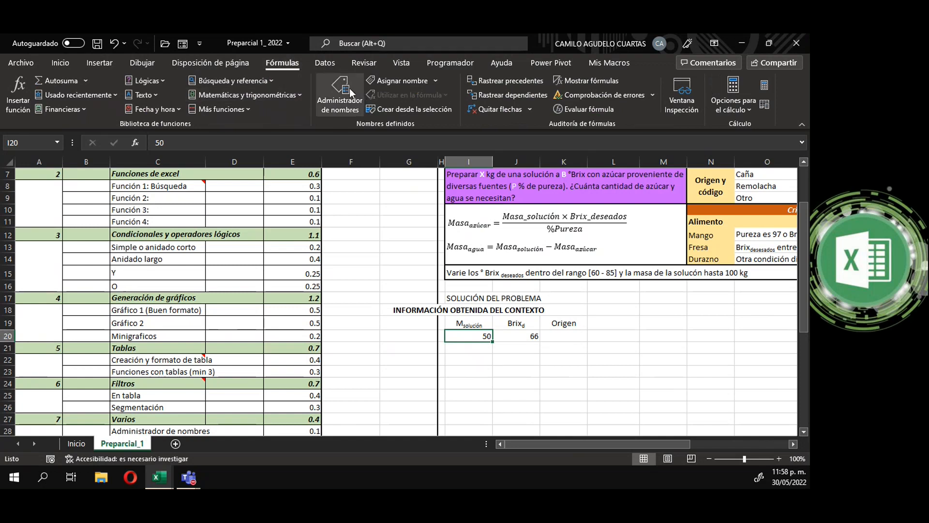
{"action": "left_click", "coordinate": [516, 349]}
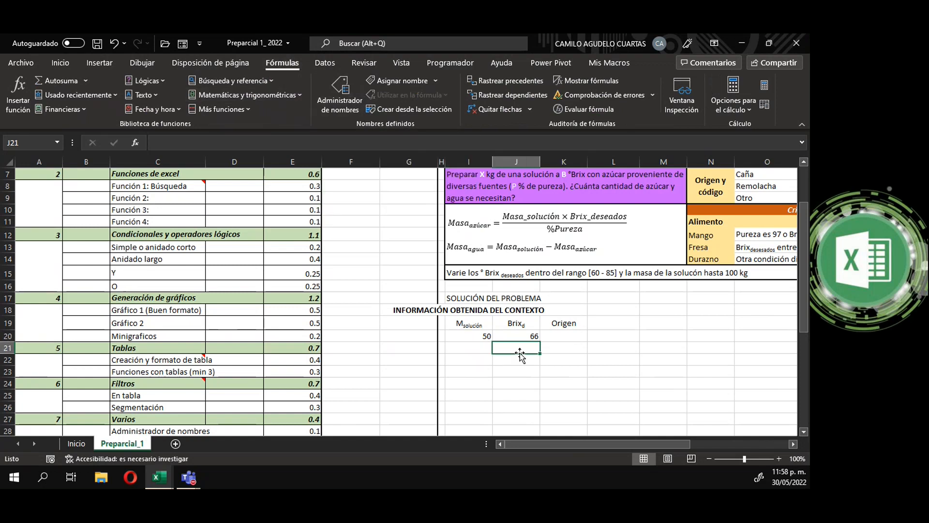
{"action": "left_click", "coordinate": [475, 337]}
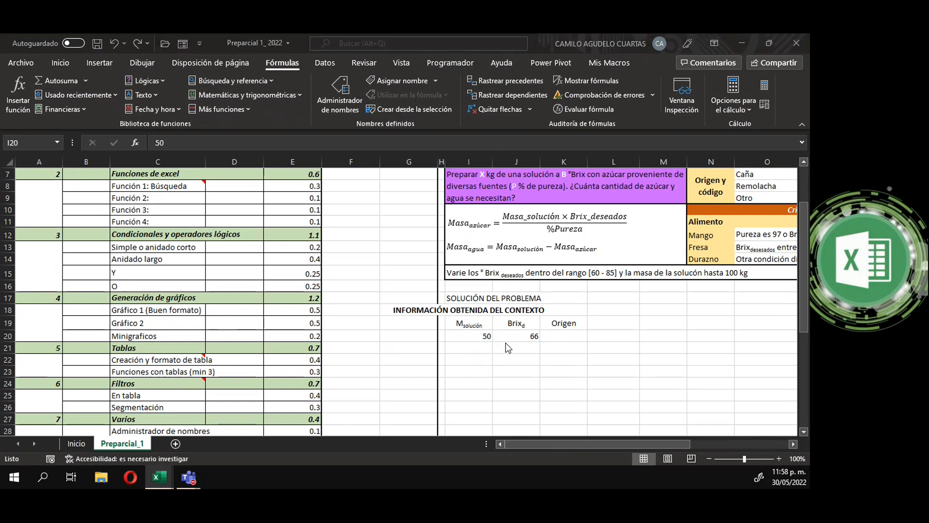
Step: Assign the name "M_sol" to the solution mass value in cell I20
{"action": "left_click", "coordinate": [464, 336]}
{"action": "left_click", "coordinate": [467, 323]}
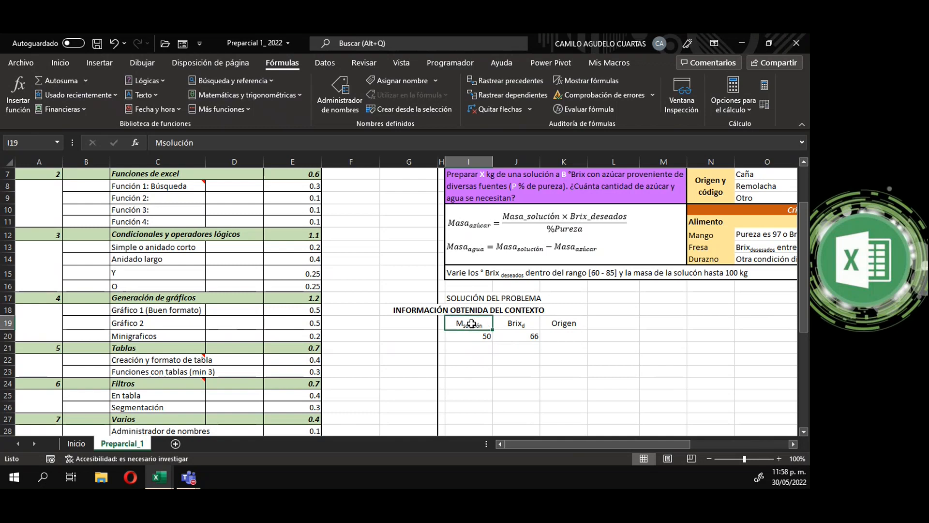
{"action": "left_click", "coordinate": [482, 337]}
{"action": "left_click", "coordinate": [19, 142]}
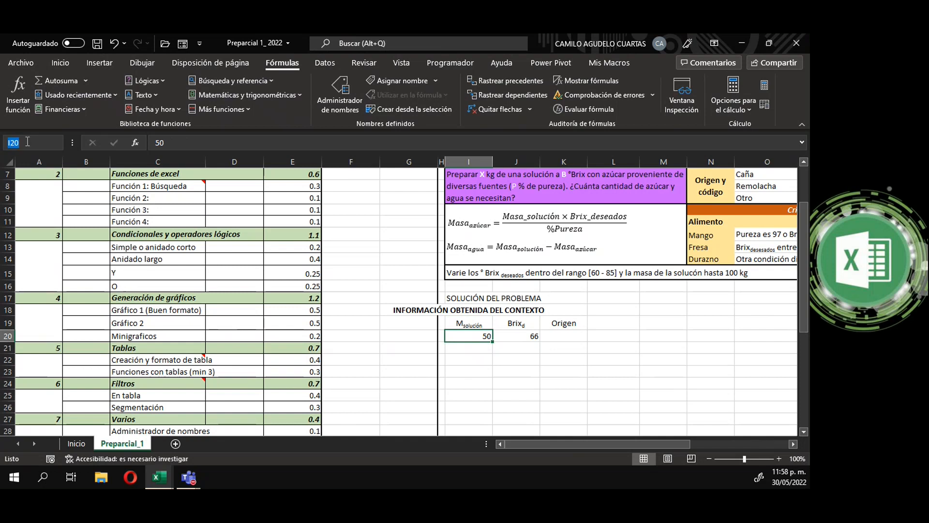
{"action": "type", "text": "M_sol"}
{"action": "key", "text": "Return"}
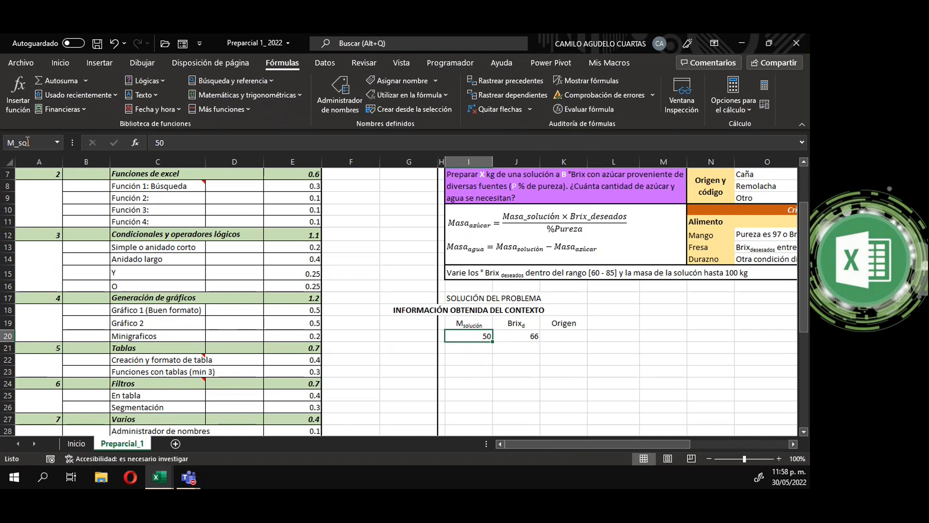
Step: Assign the name "Brix_d" to the desired Brix value in cell J20
{"action": "left_click", "coordinate": [526, 337]}
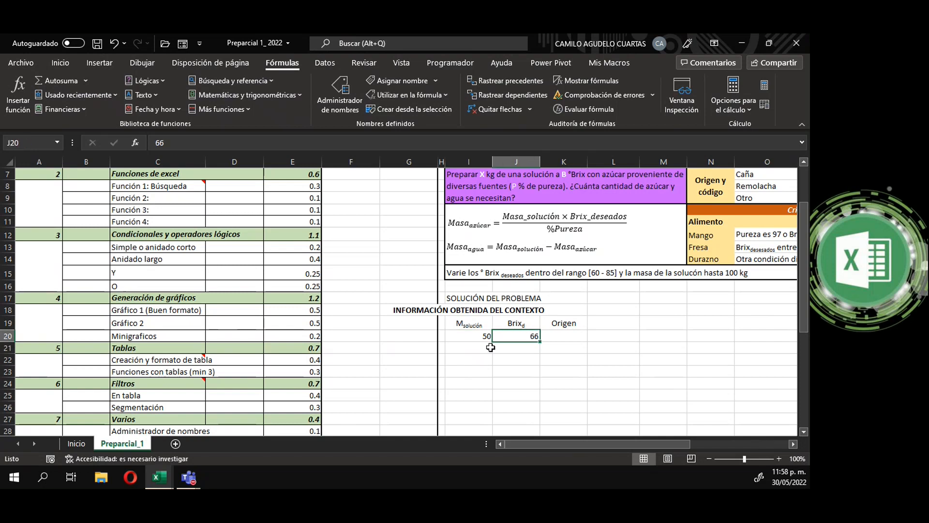
{"action": "left_click", "coordinate": [22, 144]}
{"action": "type", "text": "Brix_d"}
{"action": "key", "text": "Return"}
{"action": "key", "text": "ctrl+F3"}
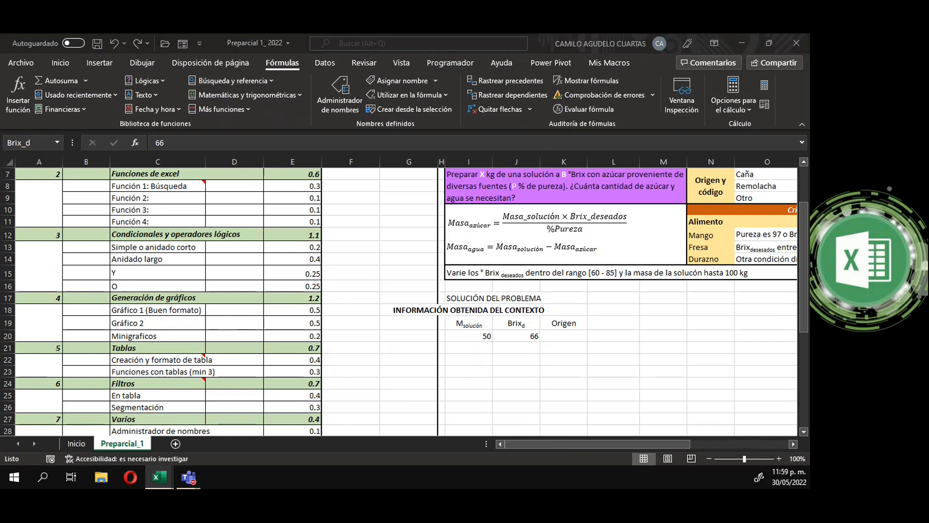
Step: Assign the name "Origen" to cell K20 and enter "Caña" as its value
{"action": "left_click", "coordinate": [548, 341]}
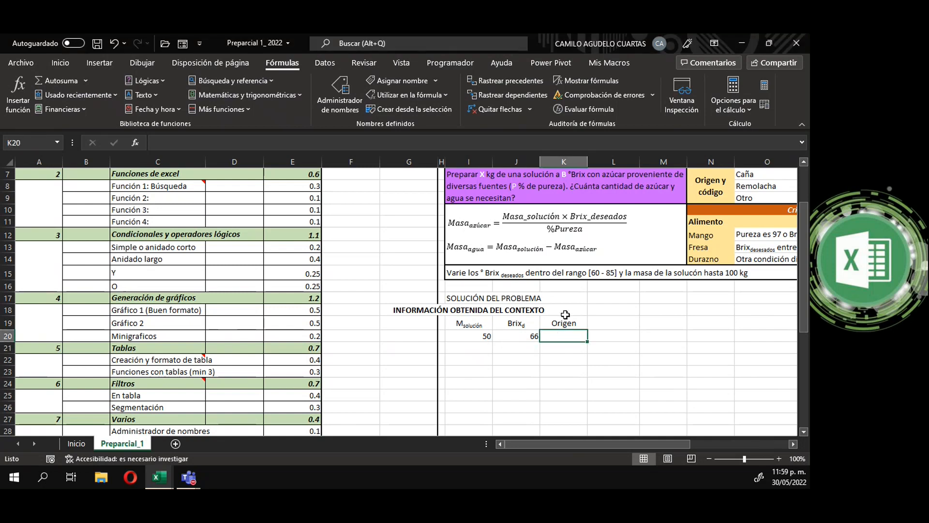
{"action": "left_click", "coordinate": [15, 144]}
{"action": "type", "text": "Origen"}
{"action": "key", "text": "Return"}
{"action": "type", "text": "Caña"}
{"action": "key", "text": "Return"}
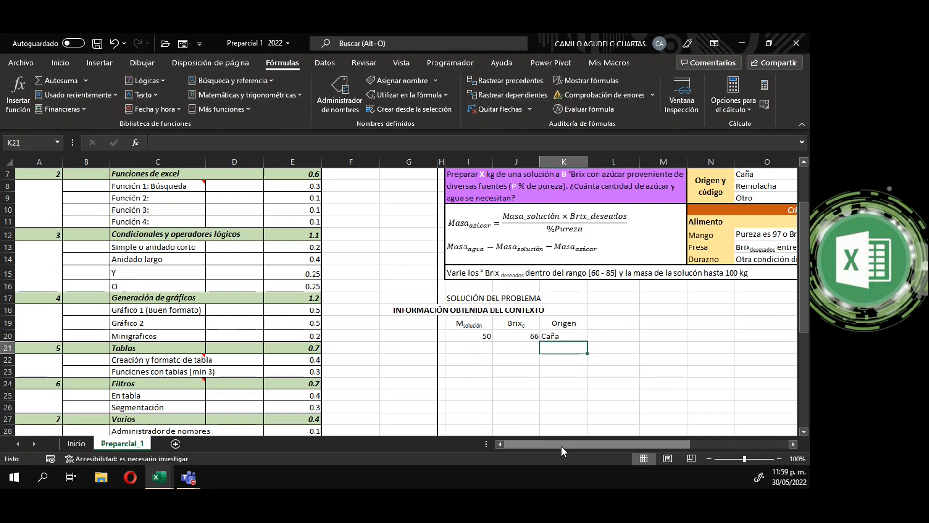
Step: Record the named range "I20:K20" in cell B28, beside the Administrador de nombres item of the control table
{"action": "scroll", "coordinate": [285, 358], "scroll_direction": "down", "scroll_amount": 3}
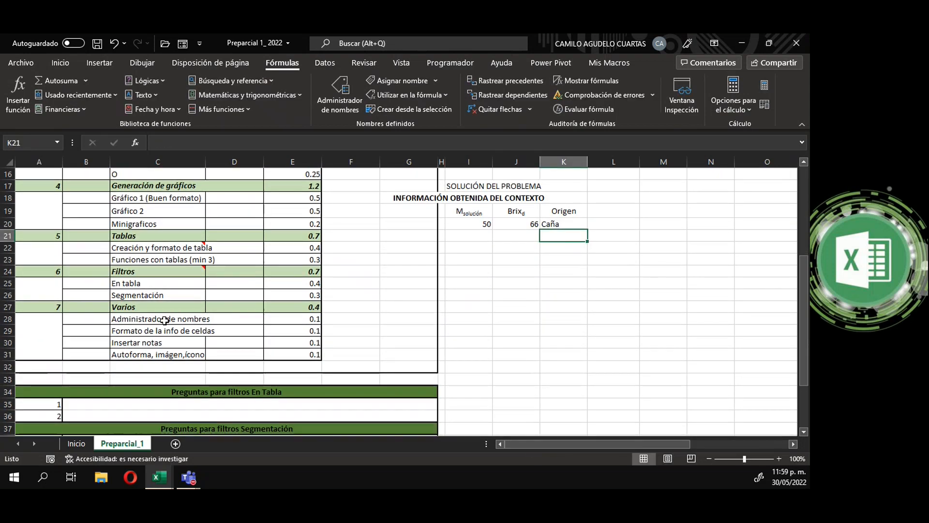
{"action": "left_click", "coordinate": [165, 319]}
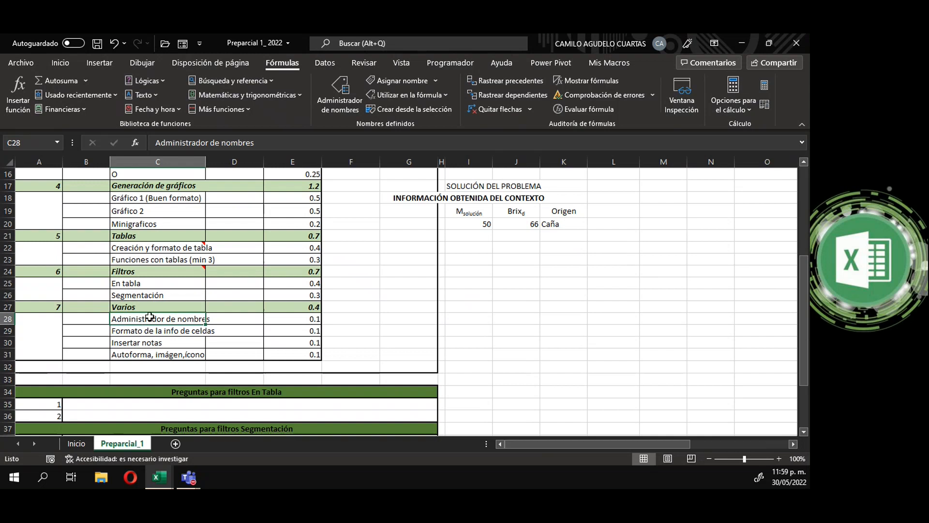
{"action": "scroll", "coordinate": [164, 316], "scroll_direction": "up", "scroll_amount": 4}
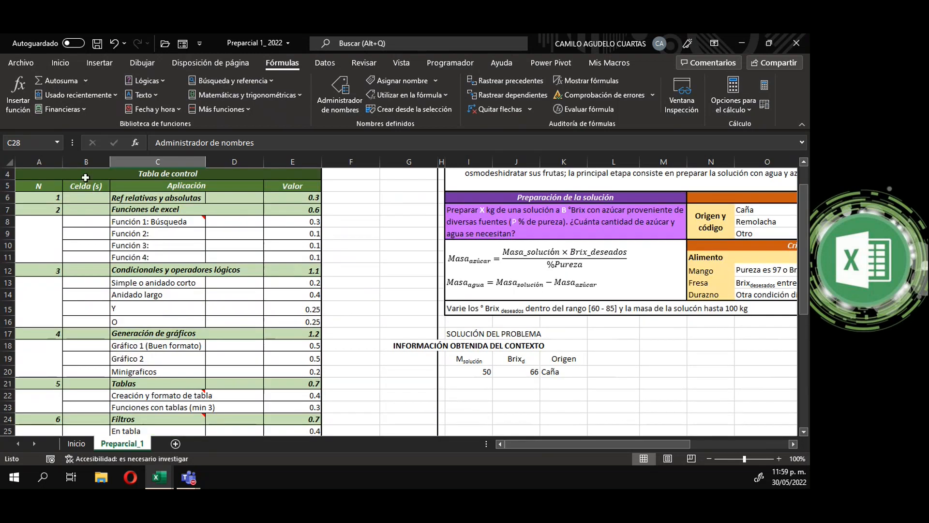
{"action": "left_click", "coordinate": [83, 185]}
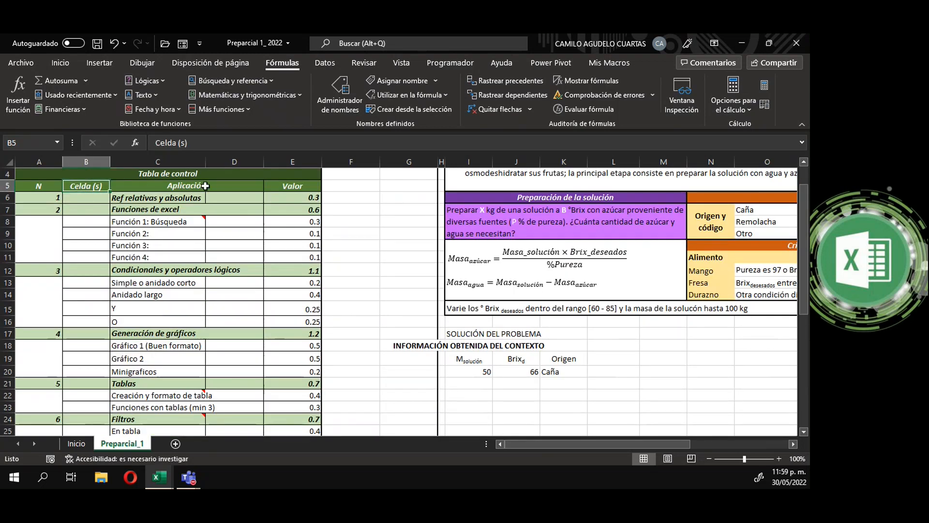
{"action": "scroll", "coordinate": [91, 298], "scroll_direction": "down", "scroll_amount": 3}
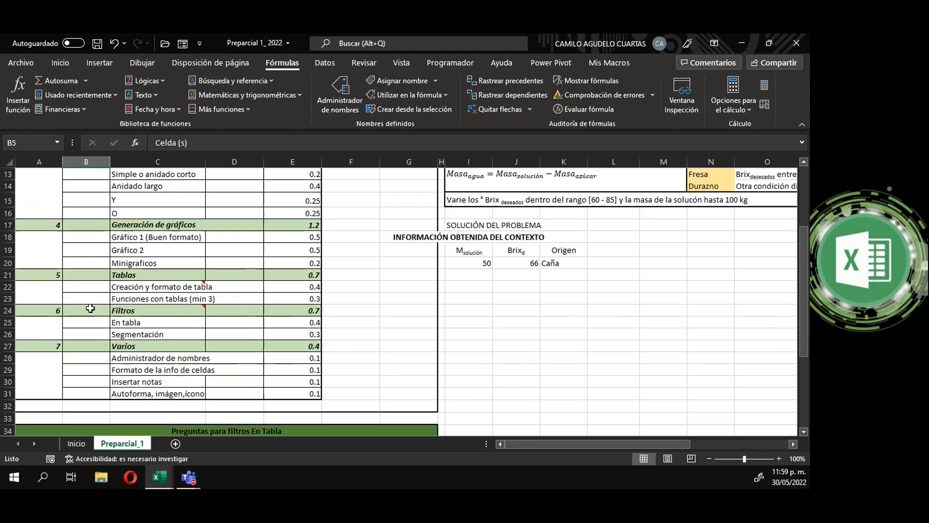
{"action": "left_click", "coordinate": [89, 360]}
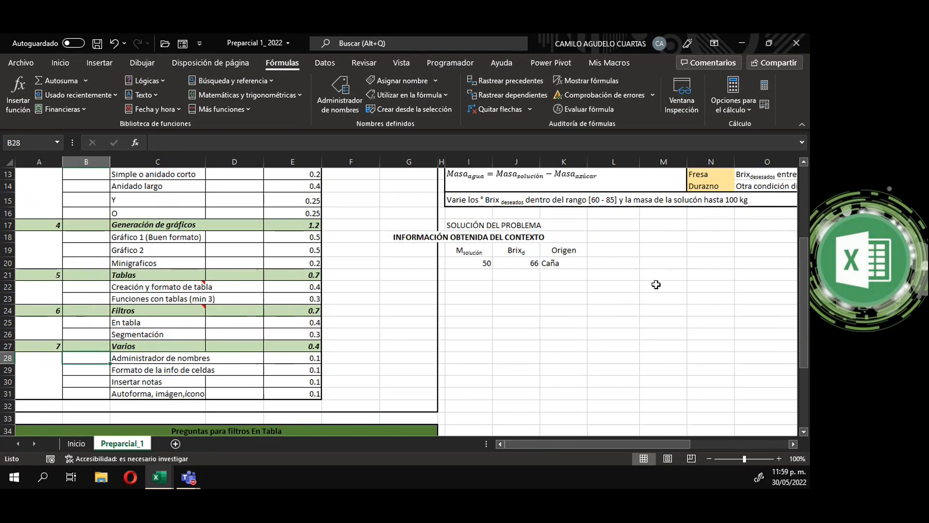
{"action": "scroll", "coordinate": [490, 298], "scroll_direction": "up", "scroll_amount": 1}
{"action": "left_click", "coordinate": [466, 300]}
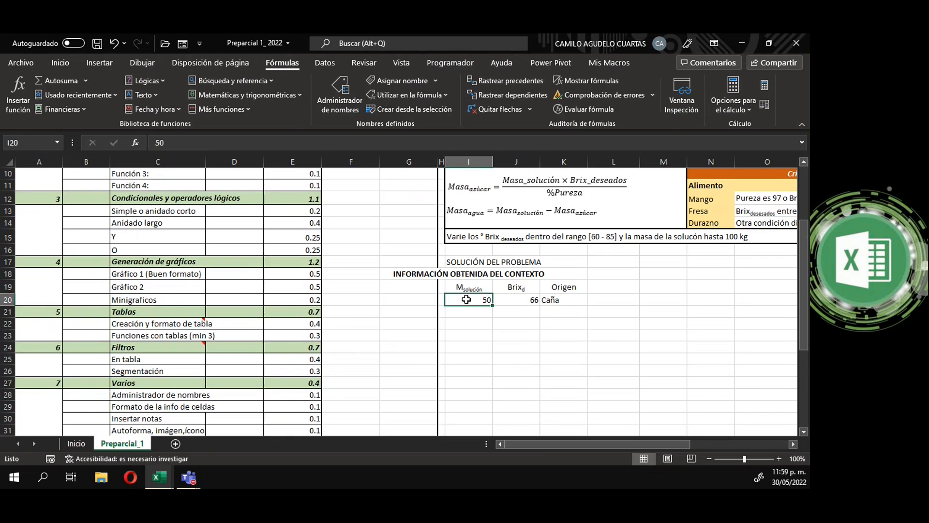
{"action": "left_click", "coordinate": [568, 301]}
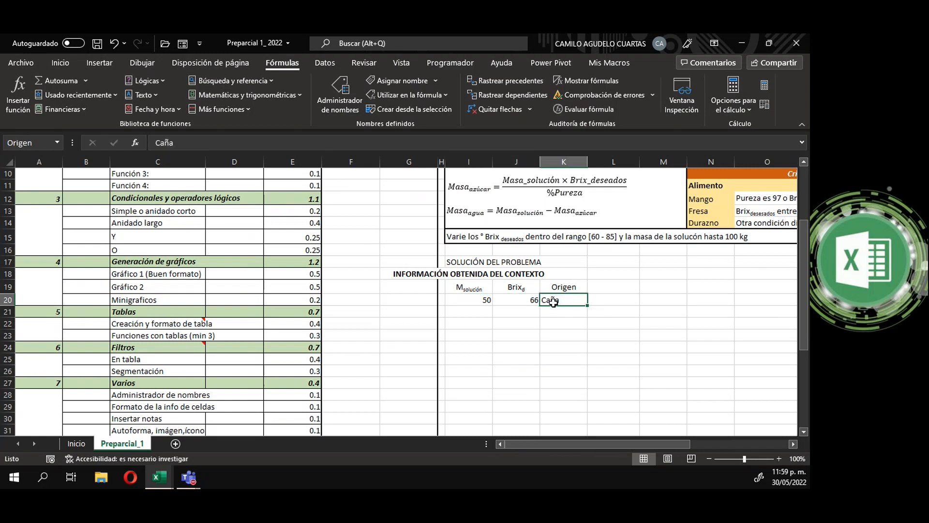
{"action": "left_click", "coordinate": [92, 398]}
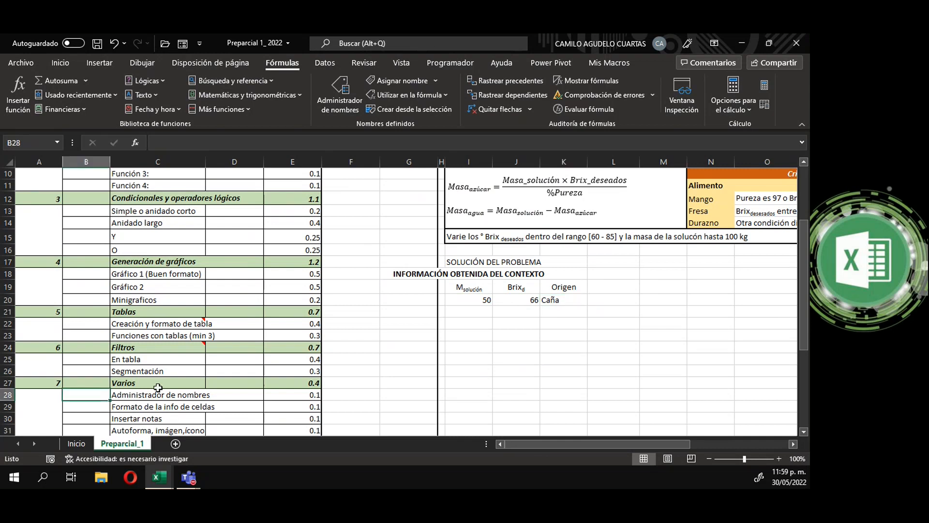
{"action": "type", "text": "I20:"}
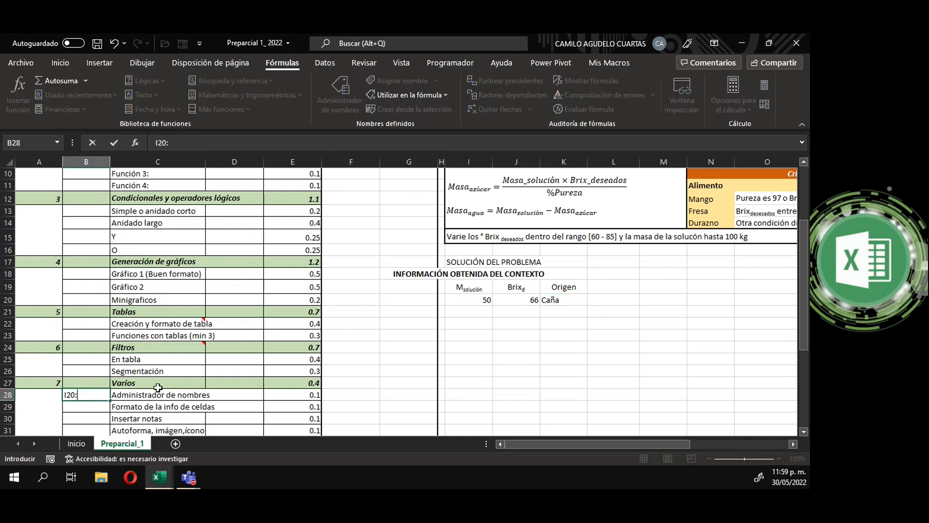
{"action": "type", "text": "K20"}
{"action": "key", "text": "Return"}
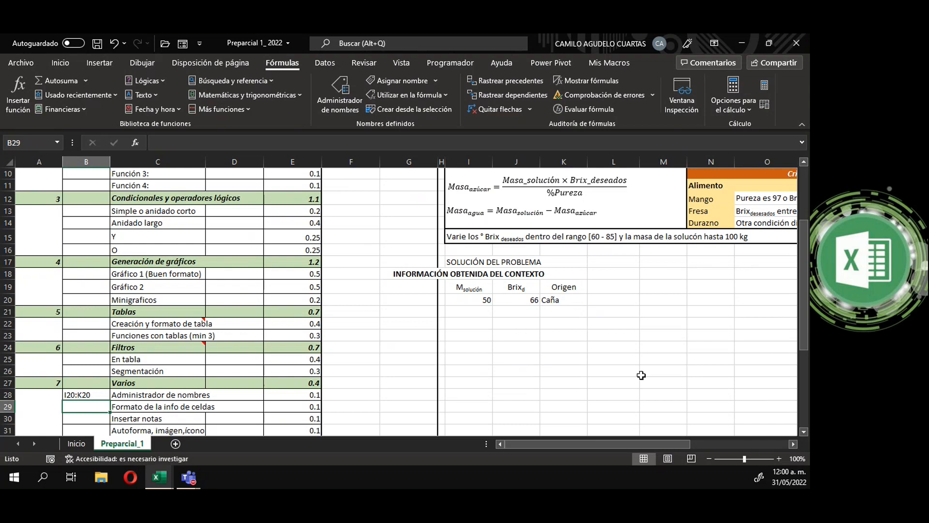
Step: Examine how the sugar origin in K20 relates to the origins and purity percentages in the Información de interés table
{"action": "left_click", "coordinate": [577, 262]}
{"action": "scroll", "coordinate": [585, 281], "scroll_direction": "up", "scroll_amount": 2}
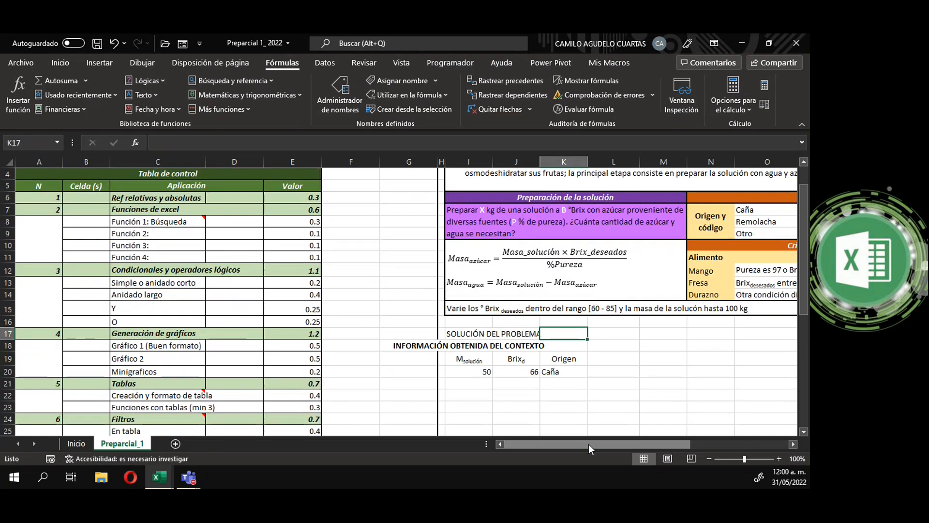
{"action": "left_click_drag", "start_coordinate": [586, 445], "coordinate": [629, 452]}
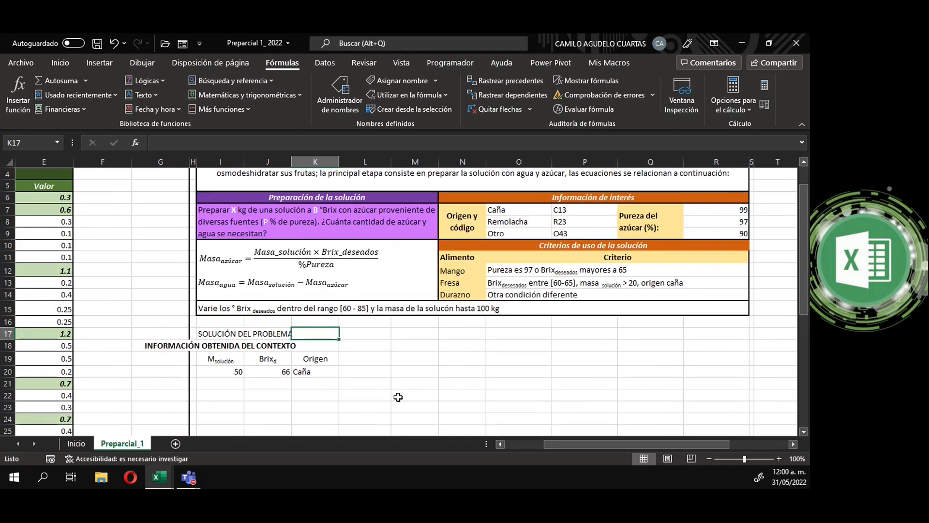
{"action": "left_click", "coordinate": [365, 360]}
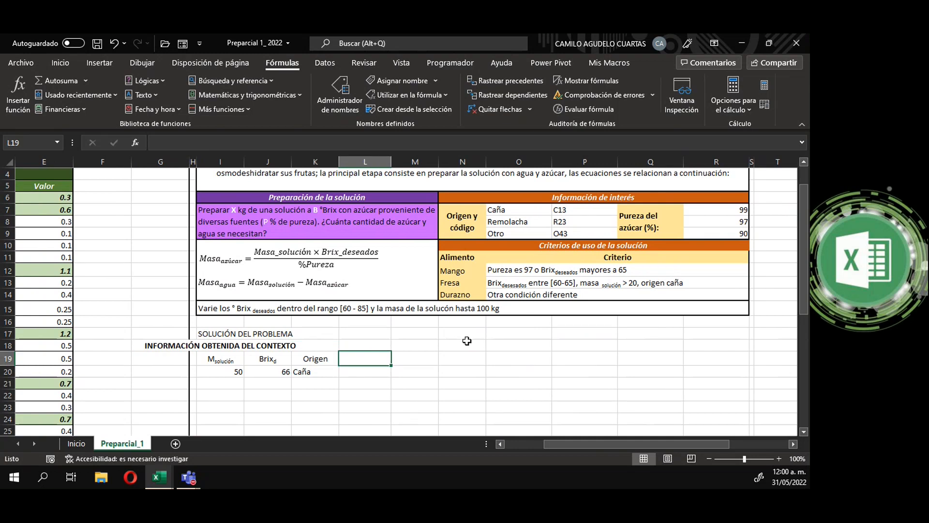
{"action": "left_click", "coordinate": [314, 373]}
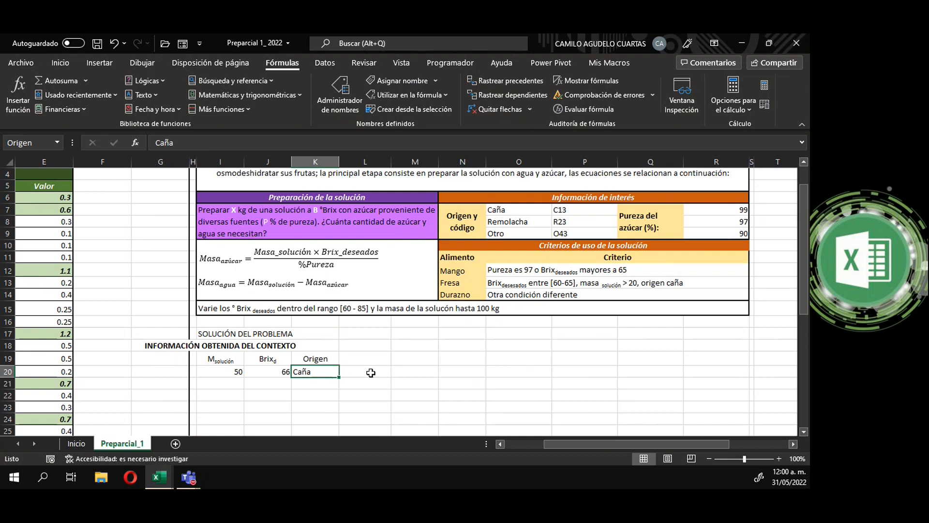
{"action": "left_click", "coordinate": [715, 214]}
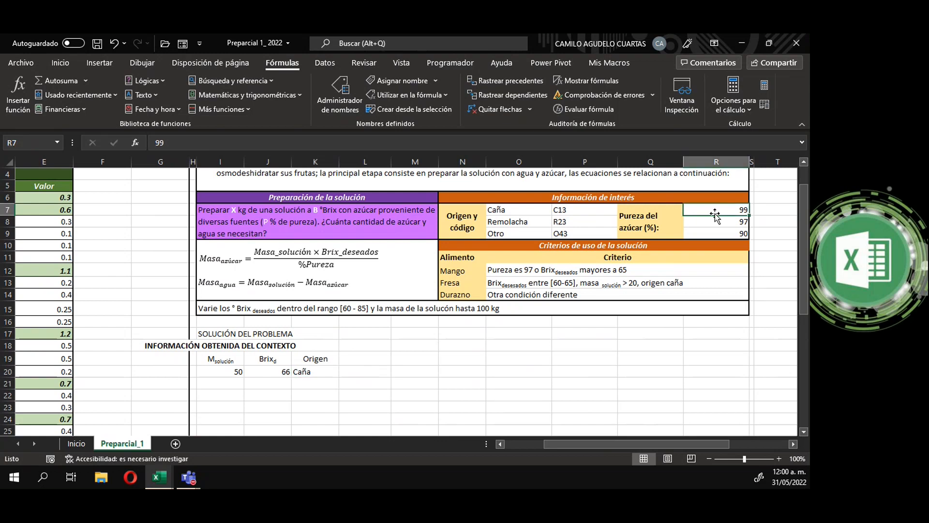
{"action": "left_click", "coordinate": [319, 374]}
{"action": "left_click", "coordinate": [521, 214]}
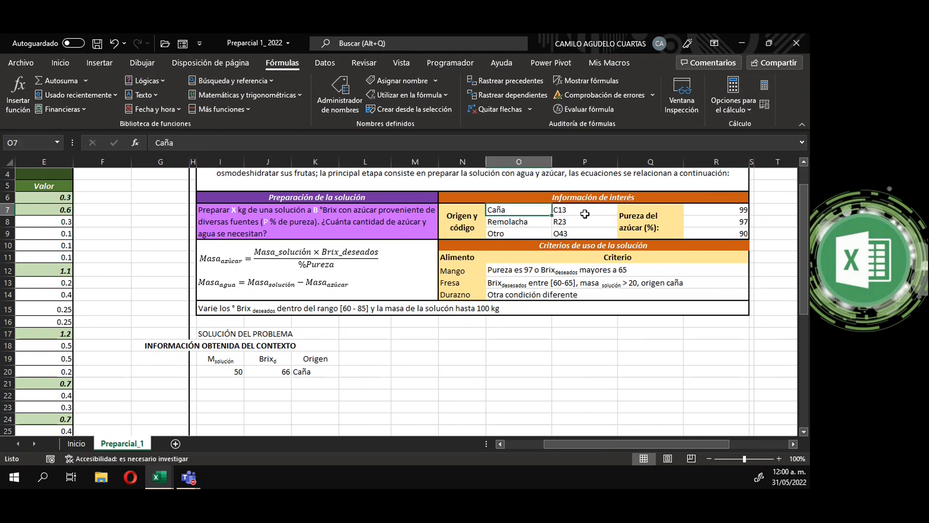
{"action": "left_click", "coordinate": [699, 214]}
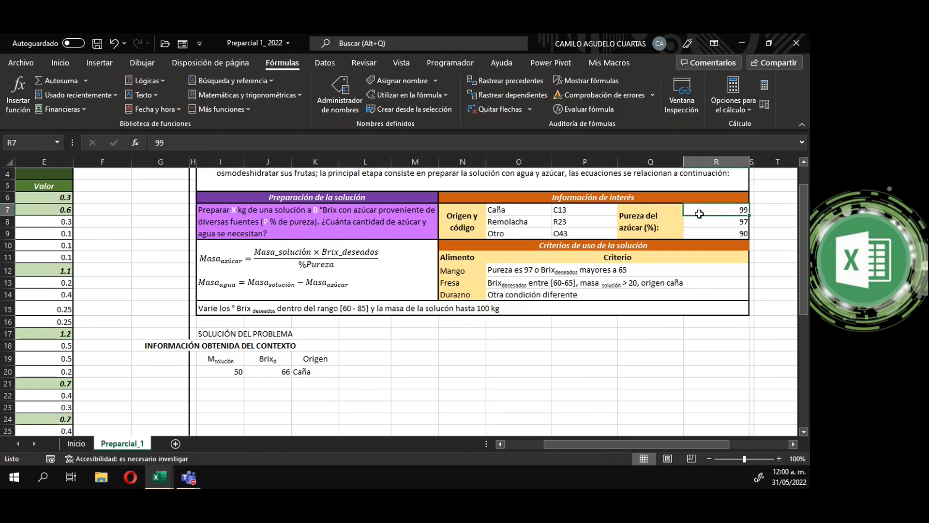
Step: Enter the header "Pureza(%)" in cell L19, next to Origen
{"action": "left_click", "coordinate": [357, 359]}
{"action": "type", "text": "Pu"}
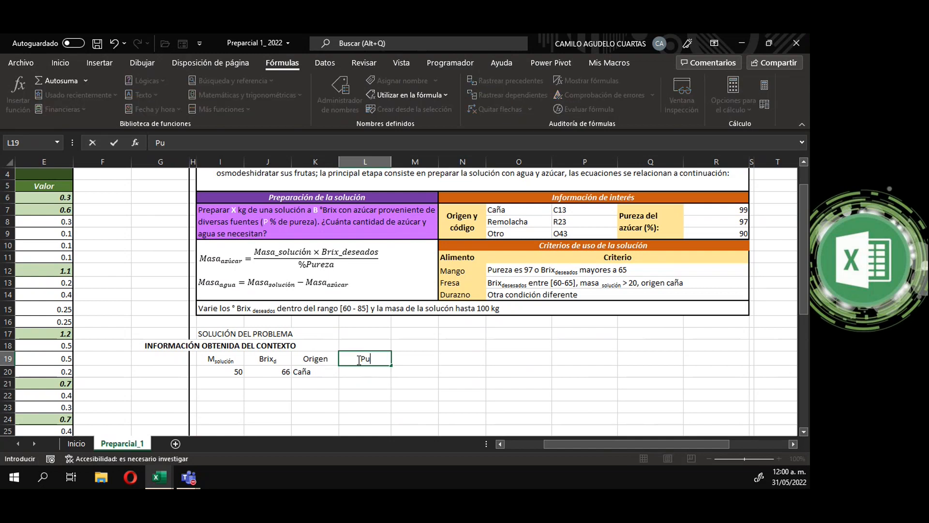
{"action": "type", "text": "reza(5"}
{"action": "key", "text": "BackSpace"}
{"action": "type", "text": "%)"}
{"action": "key", "text": "Return"}
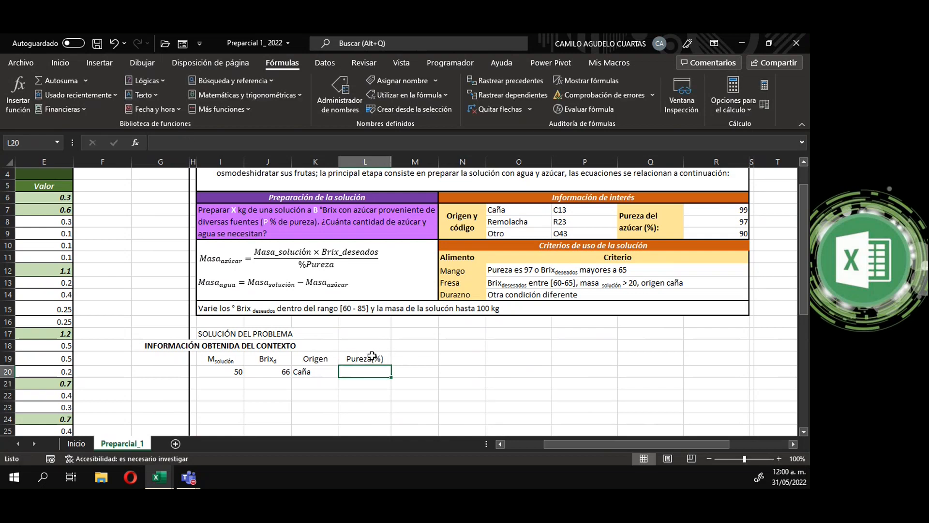
Step: Check the origin codes in the Información de interés table and add the header "Código" in cell M19
{"action": "left_click", "coordinate": [372, 357]}
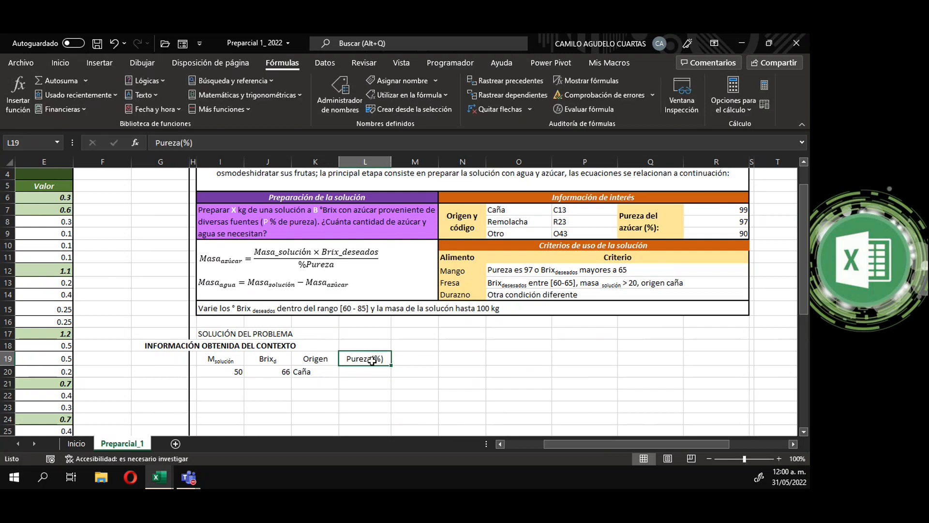
{"action": "left_click", "coordinate": [318, 361]}
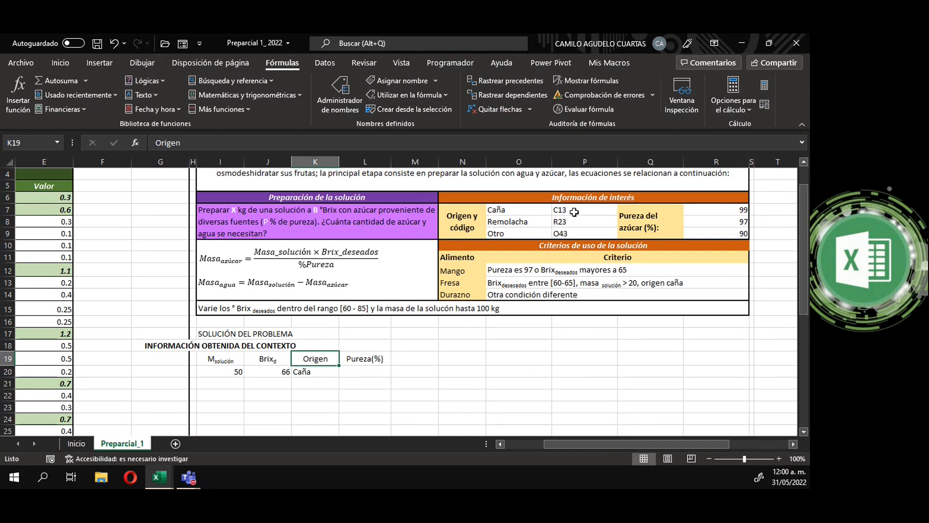
{"action": "left_click", "coordinate": [576, 233]}
{"action": "left_click", "coordinate": [586, 211]}
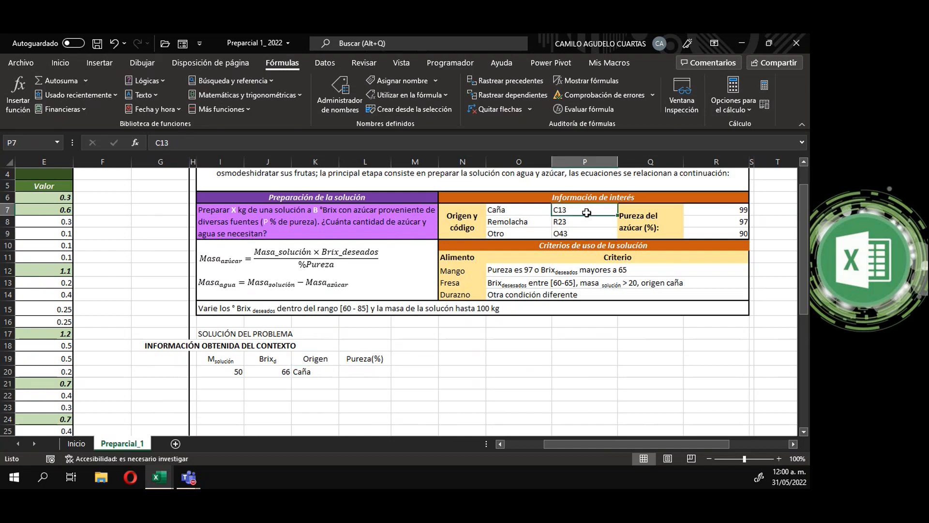
{"action": "left_click", "coordinate": [417, 362]}
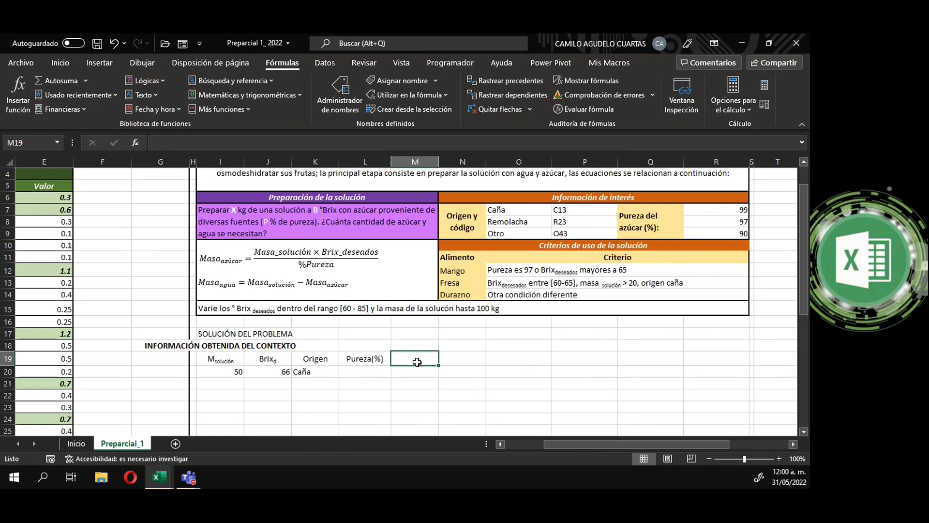
{"action": "type", "text": "Código"}
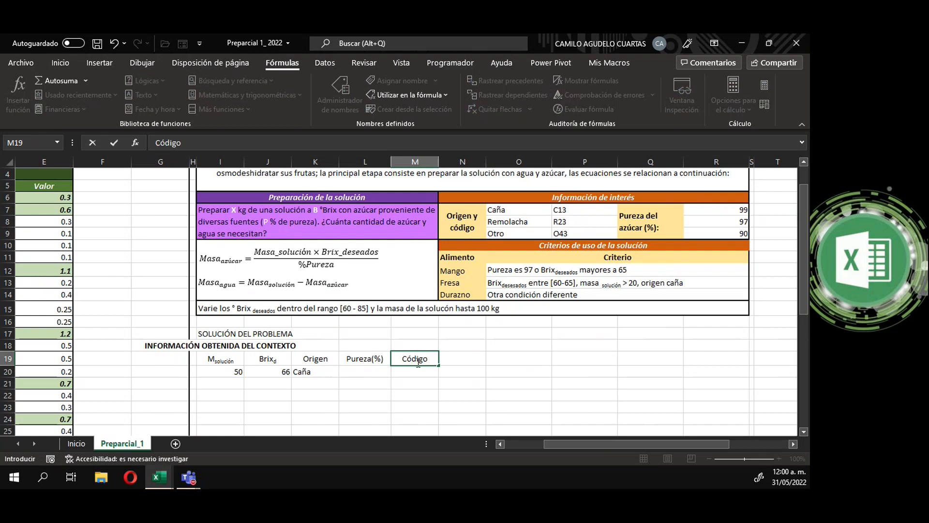
Step: Add the headers "MasaAz" in cell N19 and "MasaAg" in cell O19 for the sugar and water masses
{"action": "left_click", "coordinate": [448, 362]}
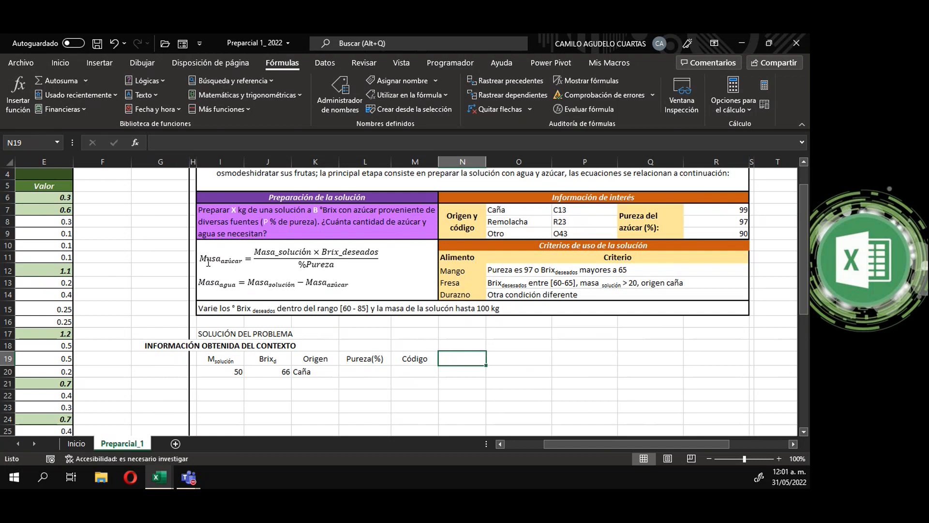
{"action": "type", "text": "M"}
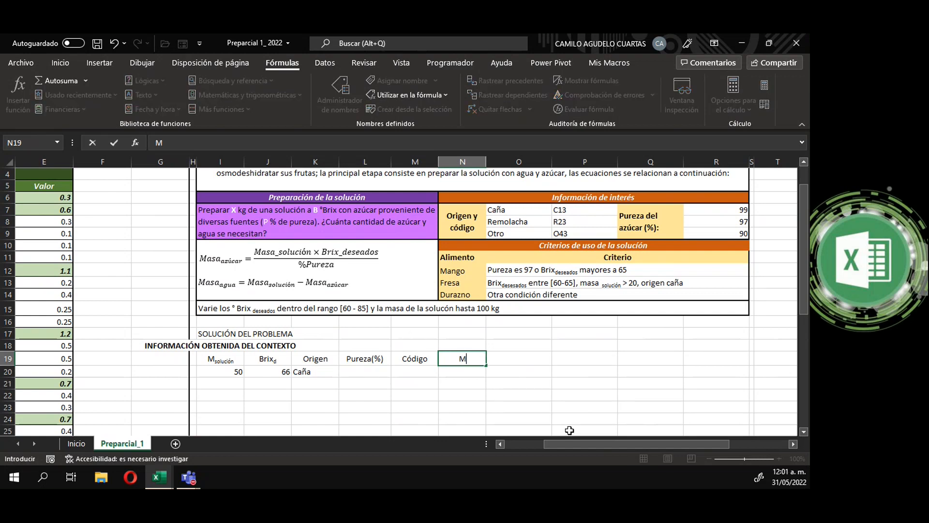
{"action": "type", "text": "asaaz"}
{"action": "left_click", "coordinate": [524, 361]}
{"action": "type", "text": "Masa"}
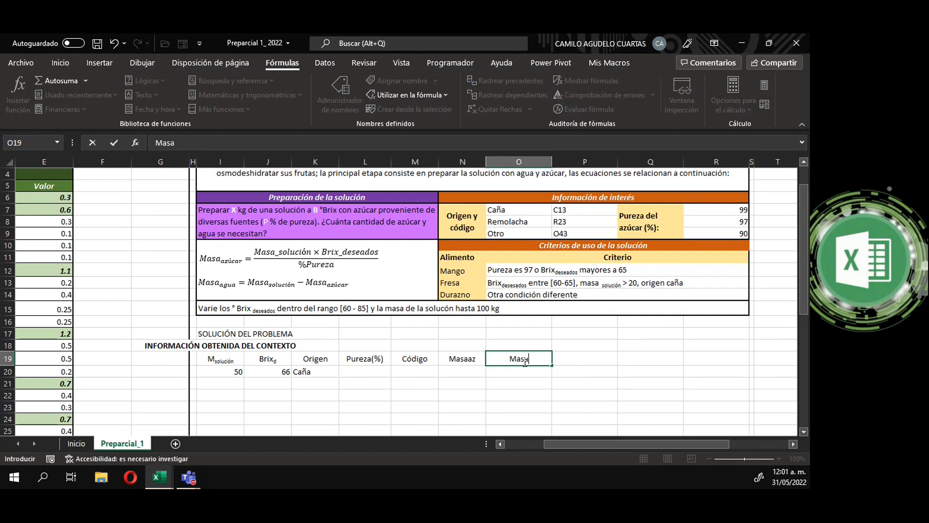
{"action": "type", "text": "Ag"}
{"action": "left_click", "coordinate": [469, 360]}
{"action": "double_click", "coordinate": [469, 359]}
{"action": "type", "text": "a"}
{"action": "key", "text": "BackSpace"}
{"action": "type", "text": "A"}
{"action": "key", "text": "Return"}
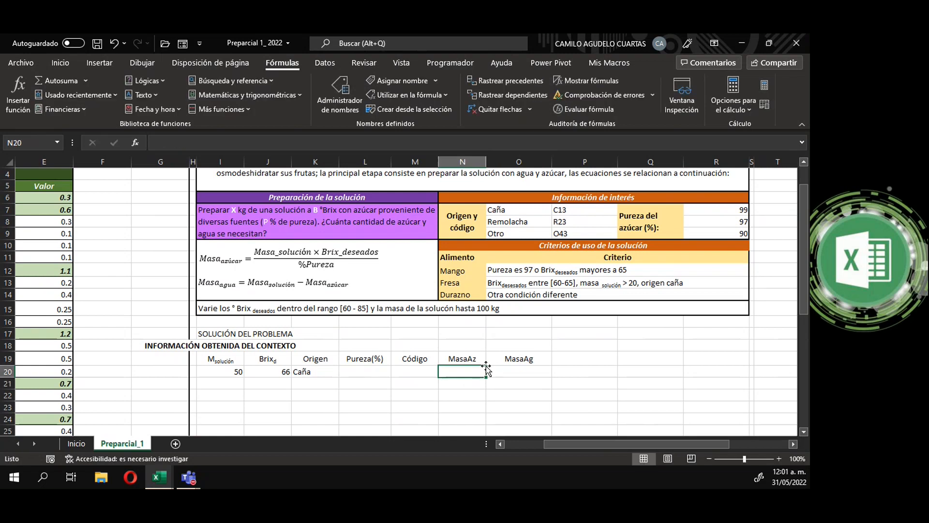
Step: Format the "Az" part of the MasaAz header in cell N19 as a subscript
{"action": "left_click", "coordinate": [472, 359]}
{"action": "left_click", "coordinate": [179, 143]}
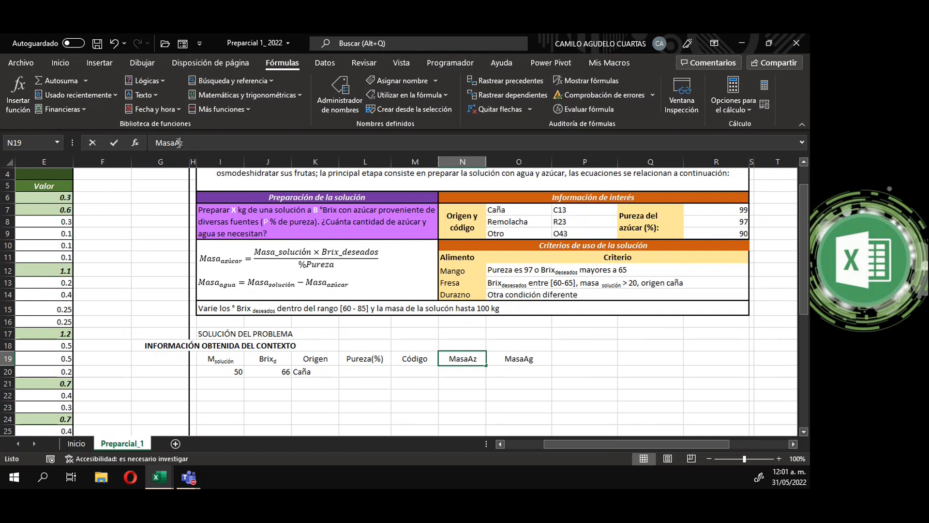
{"action": "left_click", "coordinate": [468, 367]}
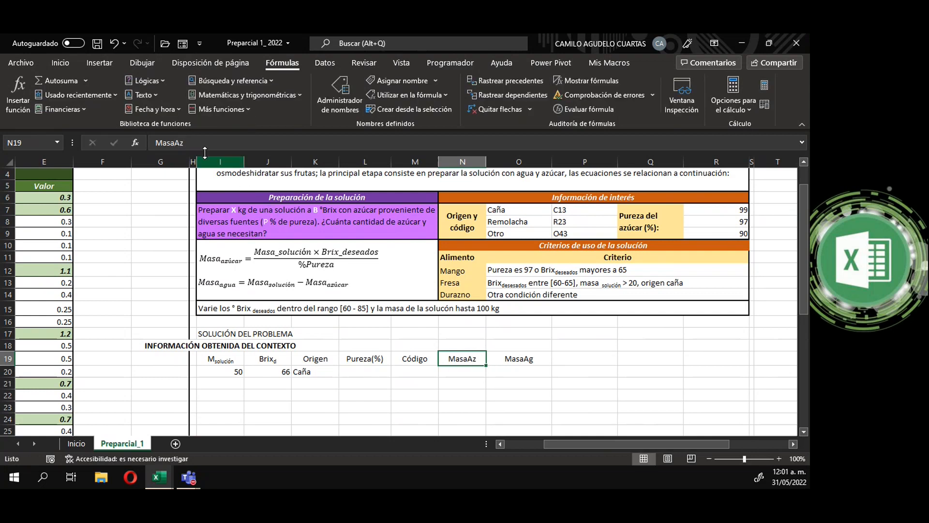
{"action": "left_click", "coordinate": [192, 144]}
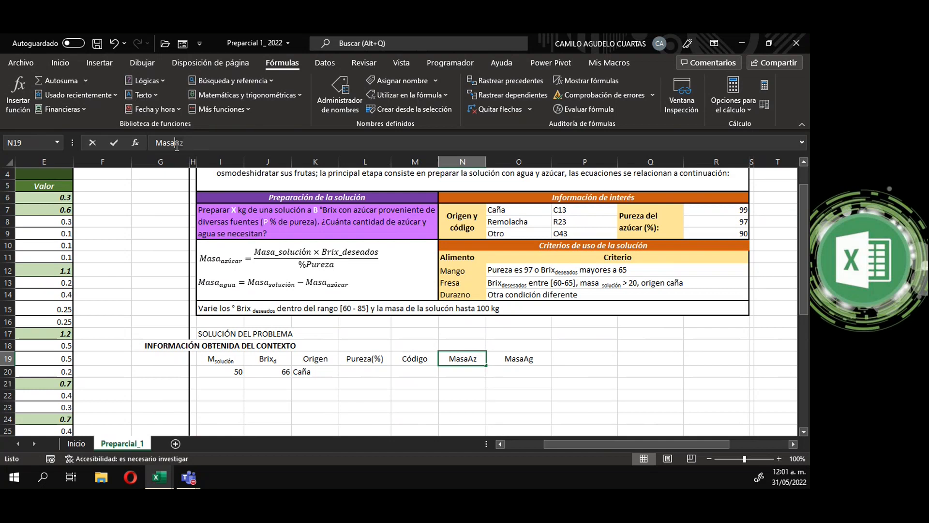
{"action": "left_click", "coordinate": [62, 64]}
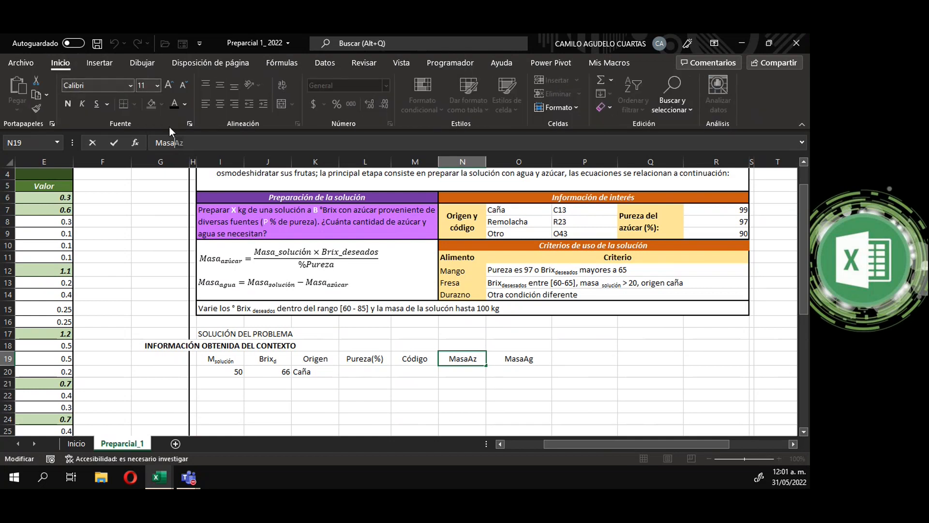
{"action": "left_click", "coordinate": [190, 124]}
{"action": "left_click", "coordinate": [346, 321]}
{"action": "left_click", "coordinate": [571, 421]}
Step: Format the "Ag" part of the MasaAg header in cell O19 as a subscript
{"action": "left_click", "coordinate": [515, 360]}
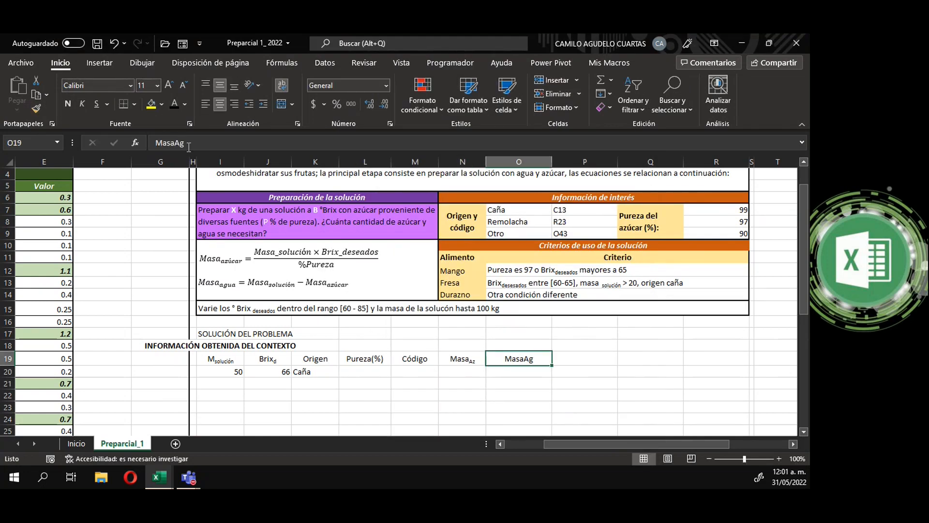
{"action": "left_click", "coordinate": [172, 142]}
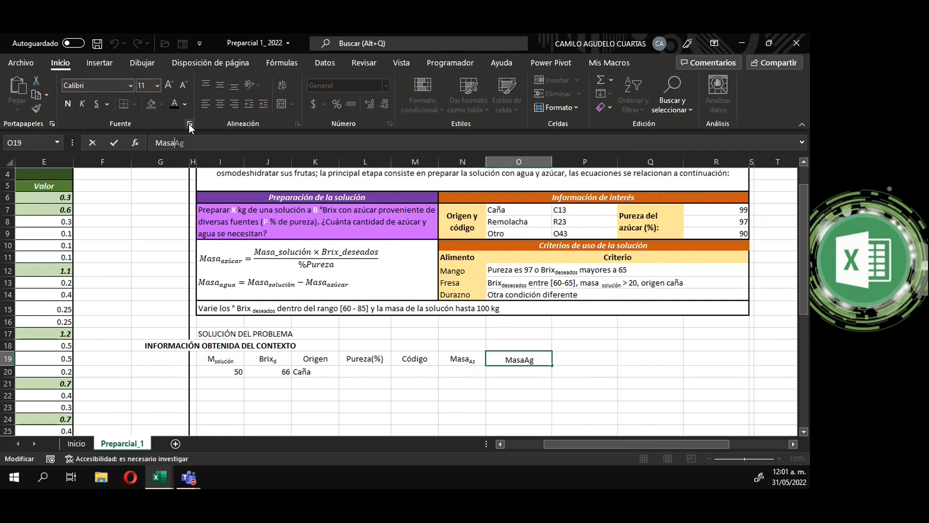
{"action": "left_click", "coordinate": [189, 123]}
{"action": "left_click", "coordinate": [349, 322]}
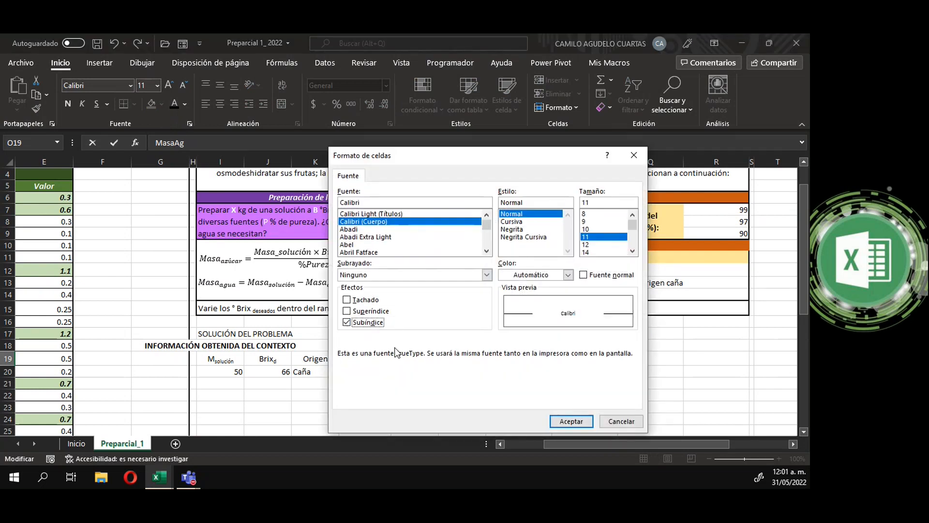
{"action": "left_click", "coordinate": [570, 421]}
{"action": "left_click", "coordinate": [525, 382]}
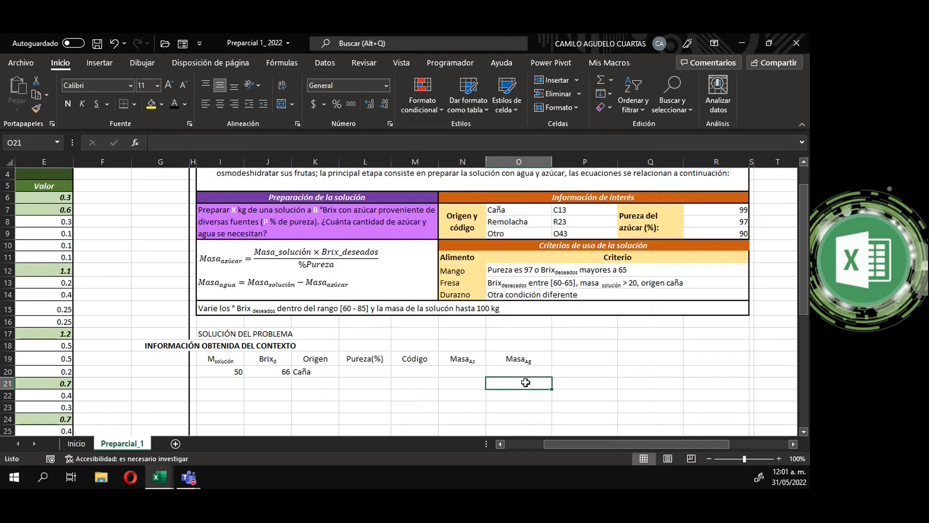
Step: Enter the header "Alimento" in cell P19, next to the water mass header
{"action": "left_click", "coordinate": [586, 360]}
{"action": "type", "text": "Alimento"}
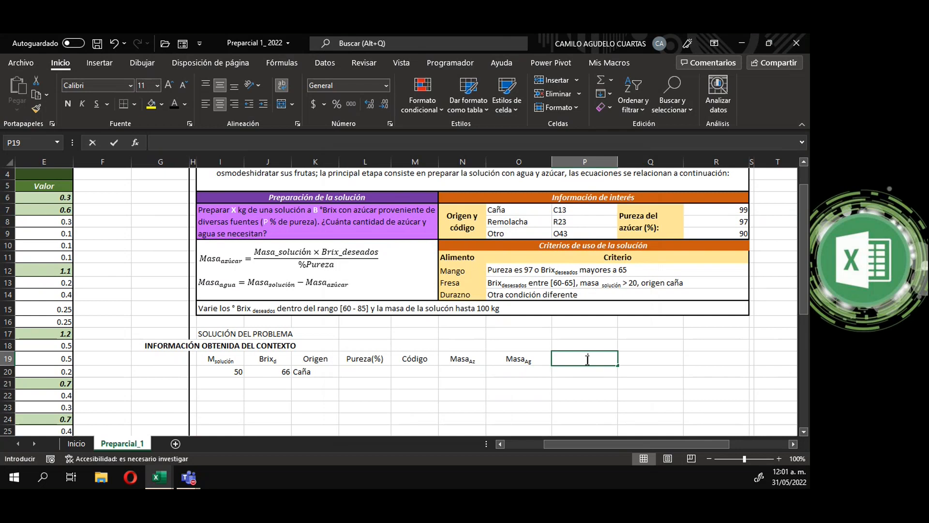
{"action": "key", "text": "Return"}
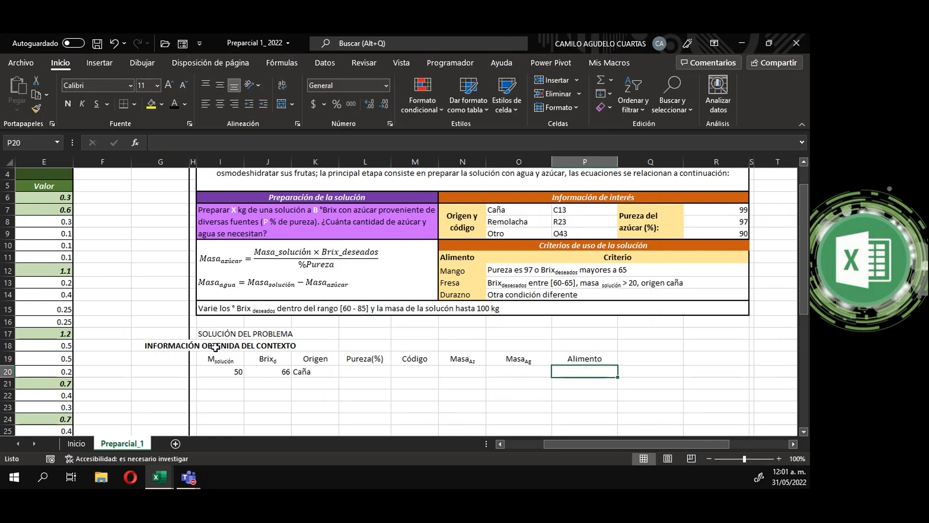
Step: Merge and center the title "INFORMACIÓN OBTENIDA DEL CONTEXTO" across I18:P18
{"action": "left_click", "coordinate": [220, 346]}
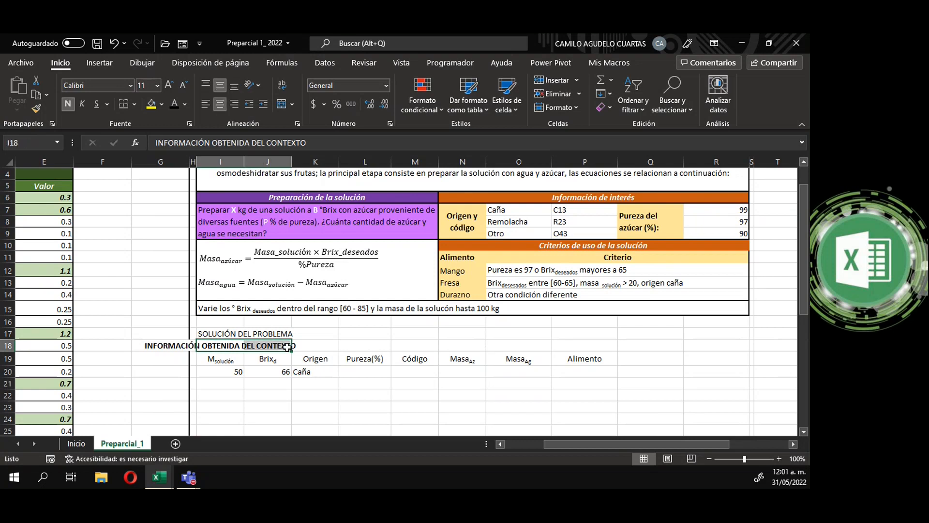
{"action": "left_click", "coordinate": [315, 406]}
{"action": "left_click_drag", "start_coordinate": [238, 347], "coordinate": [605, 346]}
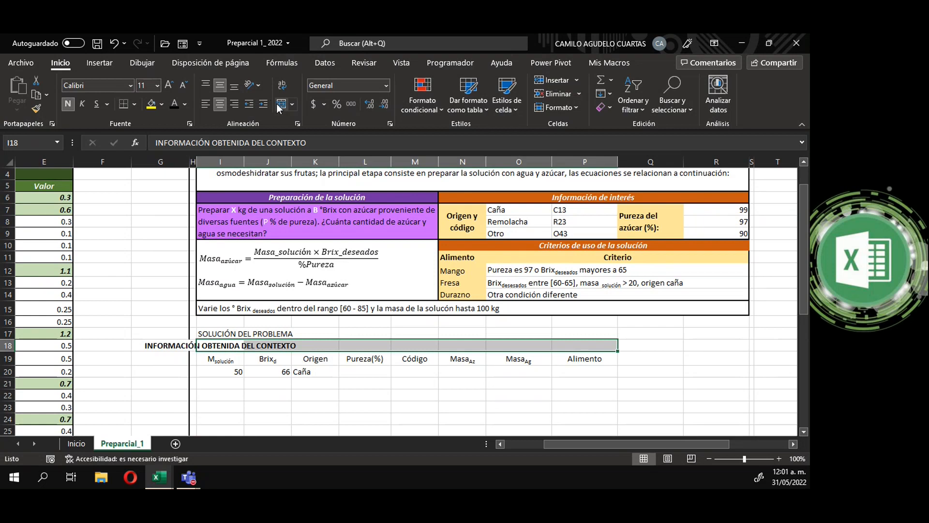
{"action": "left_click", "coordinate": [282, 105]}
Step: Merge and center the title "SOLUCIÓN DEL PROBLEMA" across I17:P17 and make it bold
{"action": "left_click_drag", "start_coordinate": [210, 333], "coordinate": [590, 334]}
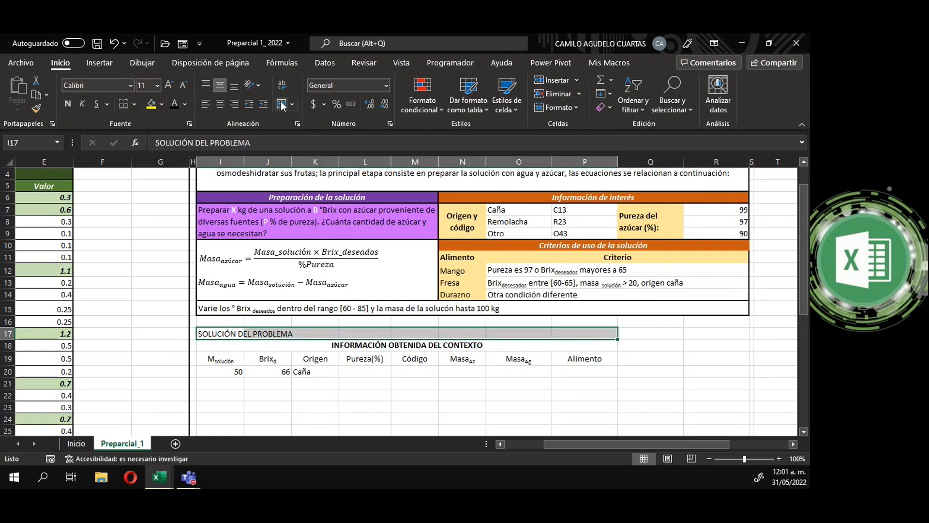
{"action": "left_click", "coordinate": [282, 104]}
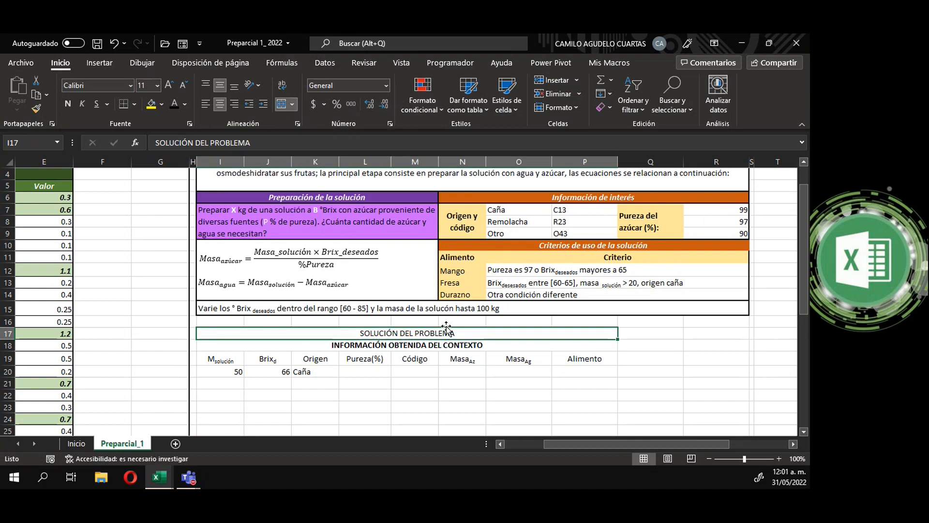
{"action": "left_click", "coordinate": [71, 106]}
{"action": "left_click", "coordinate": [408, 371]}
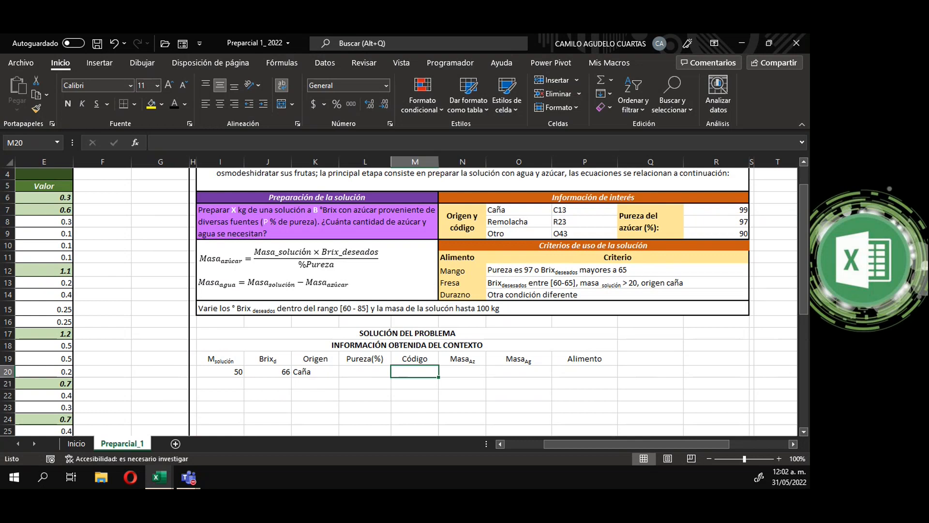
{"action": "key", "text": "alt+F11"}
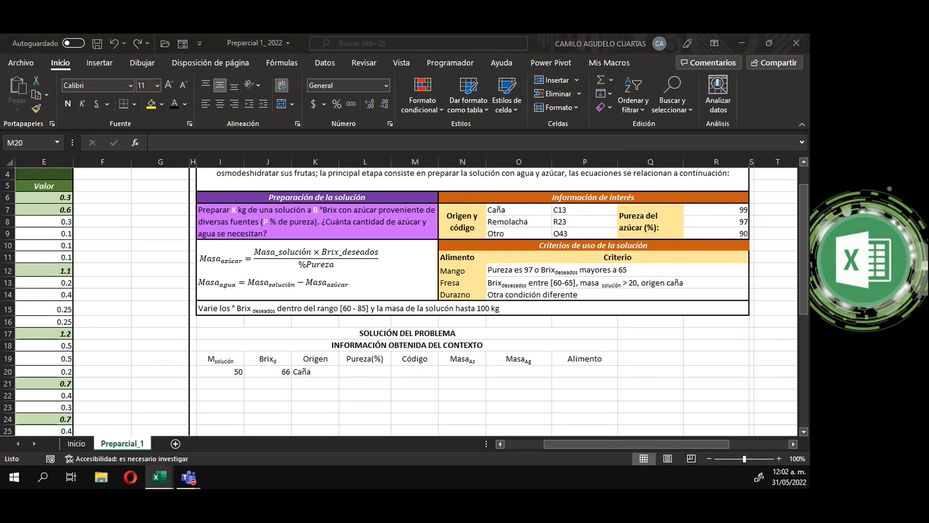
{"action": "left_click", "coordinate": [362, 381]}
{"action": "left_click", "coordinate": [364, 371]}
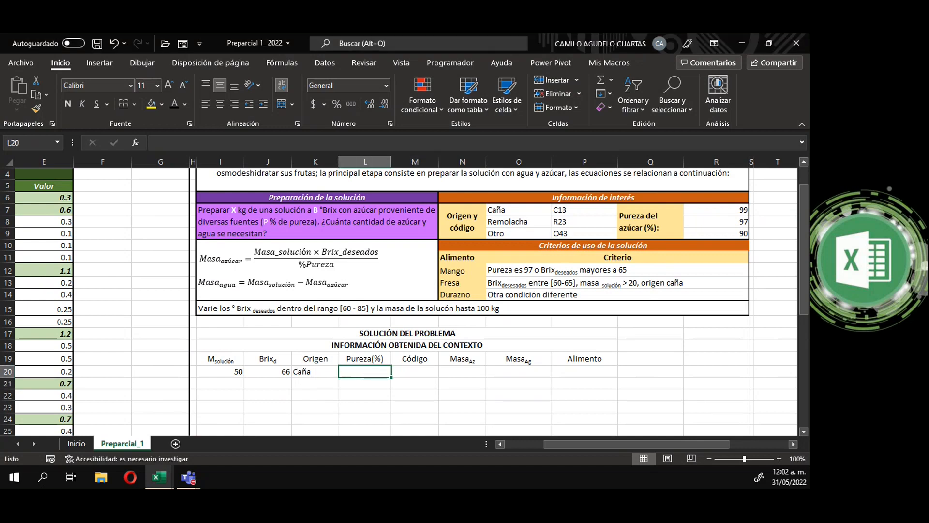
{"action": "key", "text": "alt+F11"}
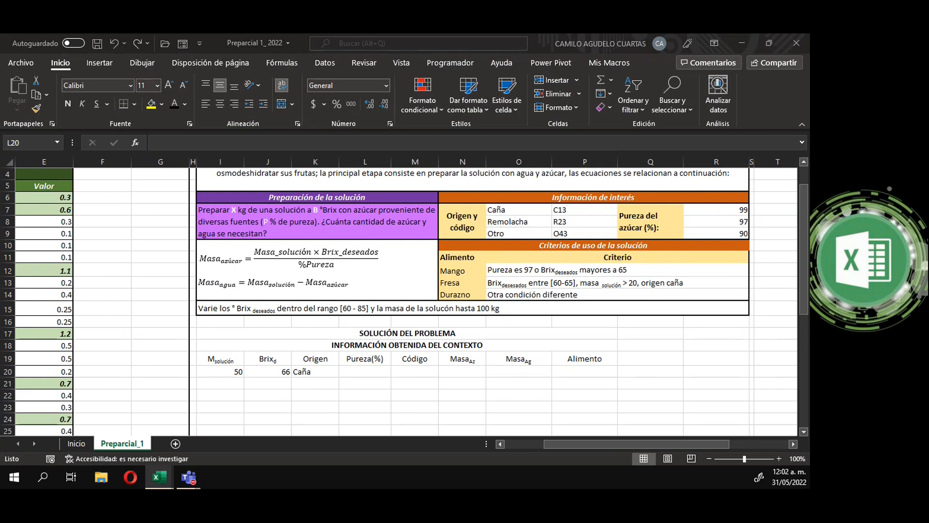
Step: Name the cell under the purity header (L20) "Pureza" and the cell under the code header (M20) "Codigo"
{"action": "left_click", "coordinate": [365, 372]}
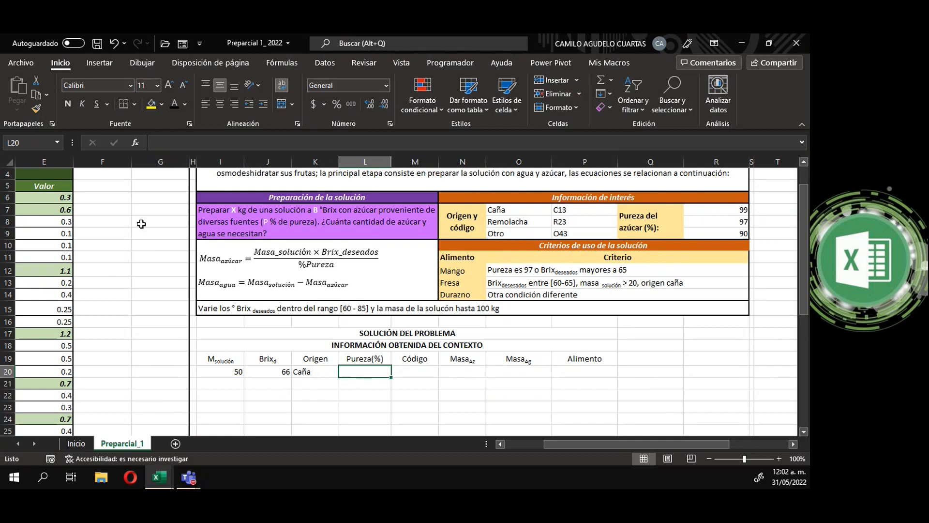
{"action": "left_click", "coordinate": [14, 144]}
{"action": "type", "text": "Pureza"}
{"action": "key", "text": "Return"}
{"action": "left_click", "coordinate": [415, 373]}
{"action": "left_click", "coordinate": [26, 143]}
{"action": "type", "text": "Codigo"}
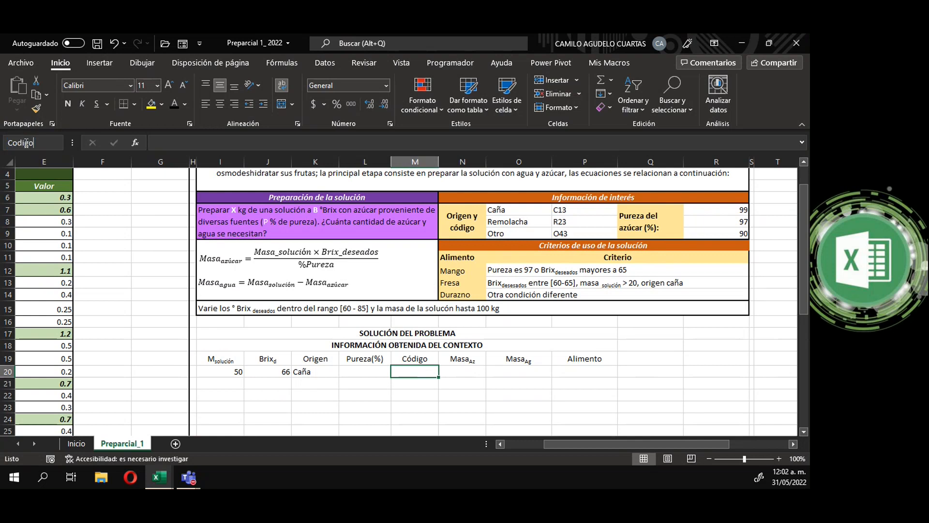
{"action": "key", "text": "Return"}
Step: Name the sugar mass cell N20 "Masa_Az" and the water mass cell O20 "Masa_Ag", and check the assigned names
{"action": "left_click", "coordinate": [468, 370]}
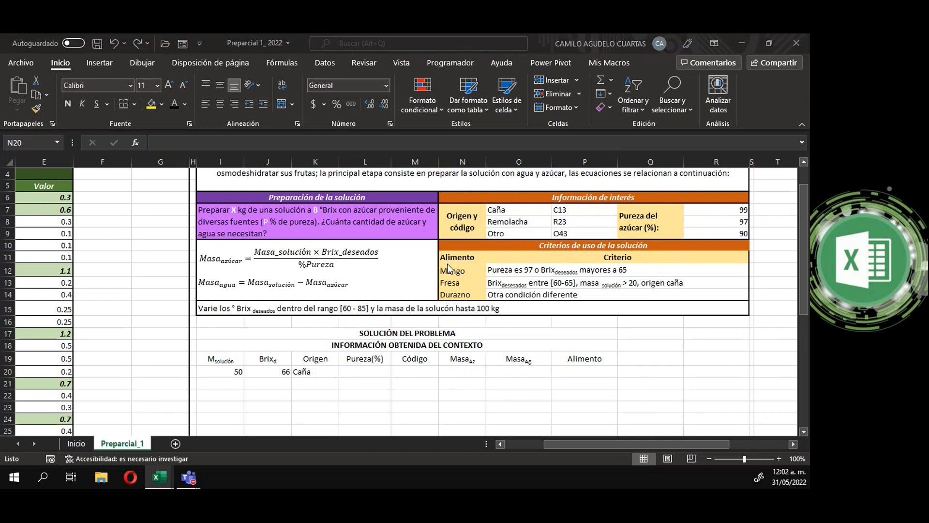
{"action": "left_click", "coordinate": [460, 371]}
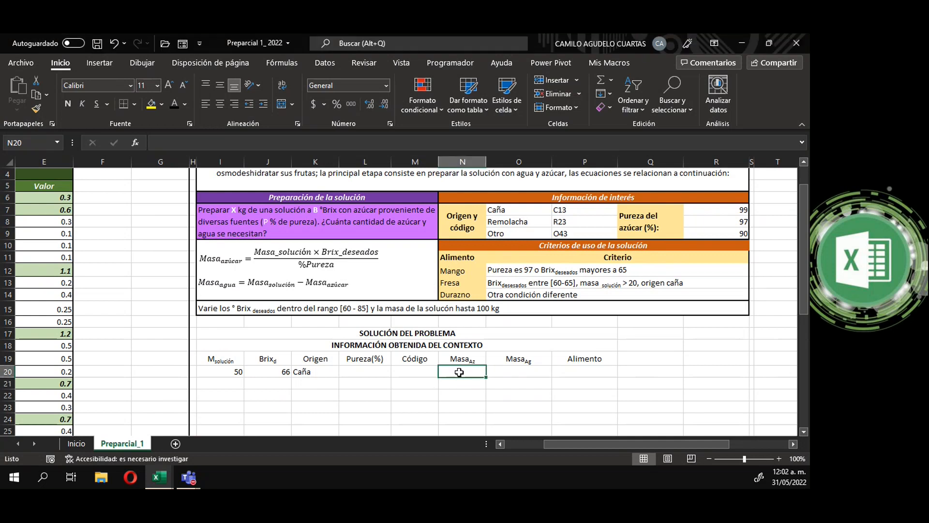
{"action": "left_click", "coordinate": [21, 144]}
{"action": "type", "text": "Masa_Az"}
{"action": "key", "text": "Return"}
{"action": "left_click", "coordinate": [503, 378]}
{"action": "left_click", "coordinate": [24, 140]}
{"action": "type", "text": "Masa_Ag"}
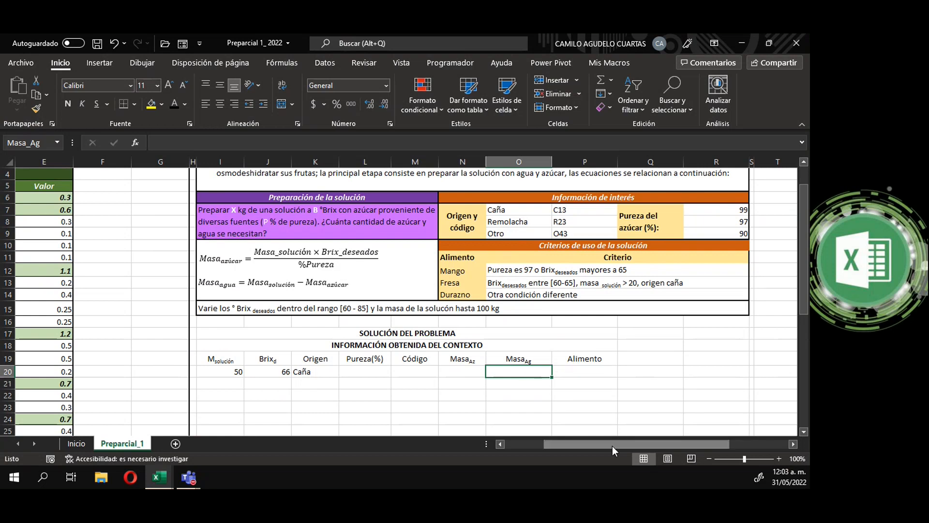
{"action": "left_click", "coordinate": [222, 371]}
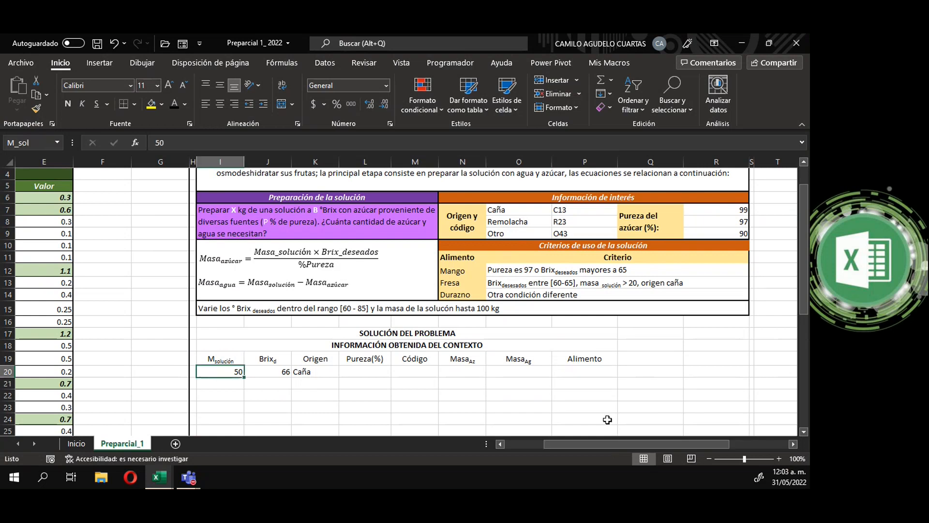
{"action": "left_click", "coordinate": [504, 368]}
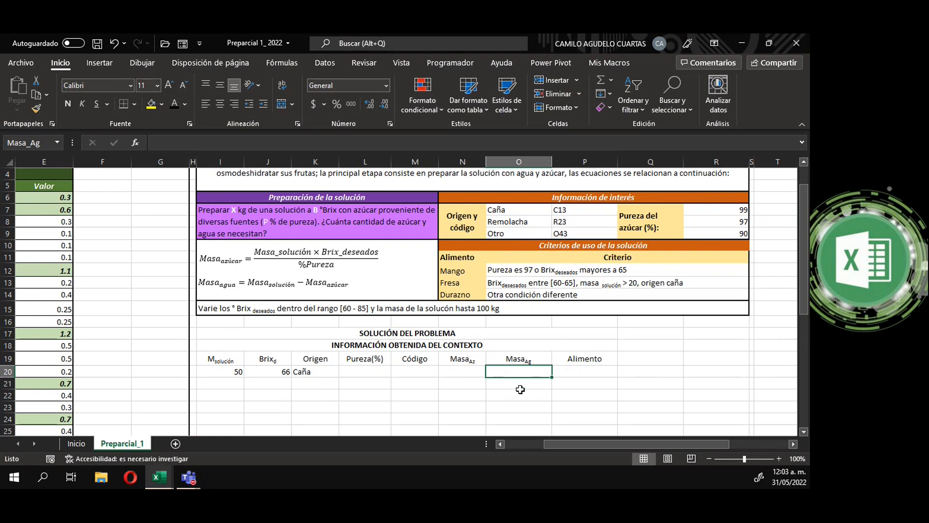
Step: Update the Administrador de nombres entry in cell B28 of the control table to I20:O20
{"action": "left_click_drag", "start_coordinate": [593, 449], "coordinate": [552, 444]}
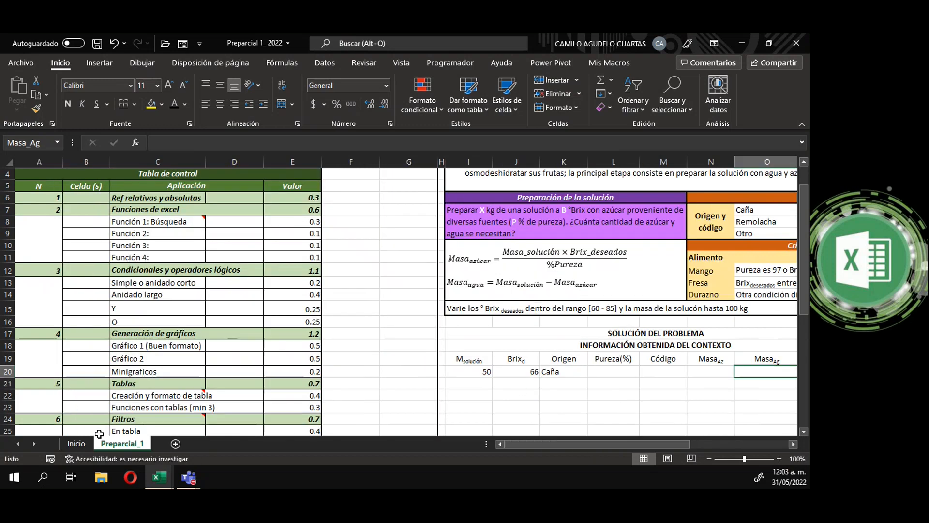
{"action": "scroll", "coordinate": [99, 432], "scroll_direction": "down", "scroll_amount": 2}
{"action": "left_click", "coordinate": [90, 394]}
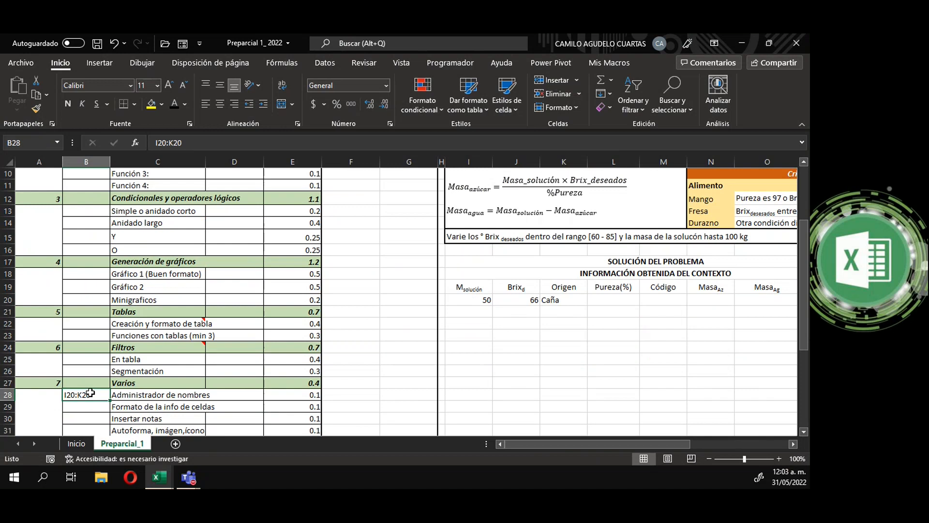
{"action": "left_click", "coordinate": [172, 142]}
{"action": "key", "text": "BackSpace"}
{"action": "type", "text": "O"}
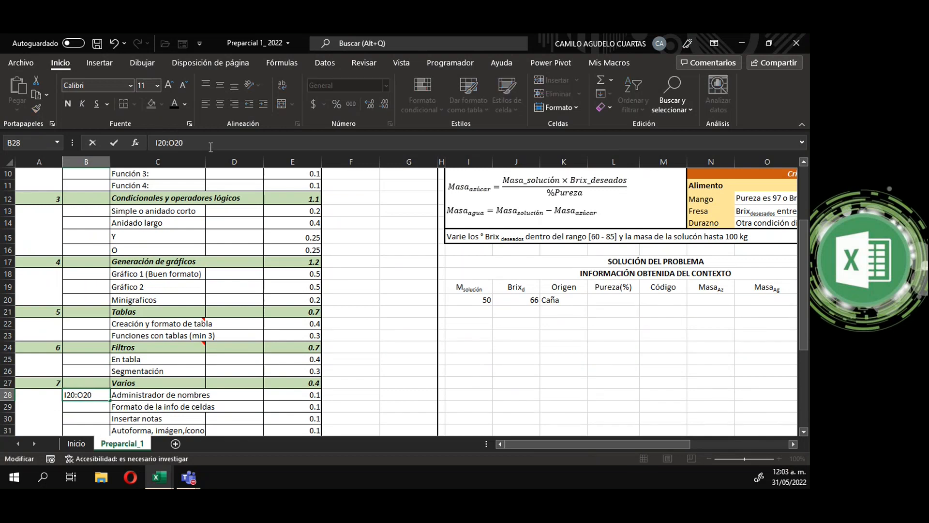
{"action": "key", "text": "Return"}
{"action": "left_click", "coordinate": [132, 402]}
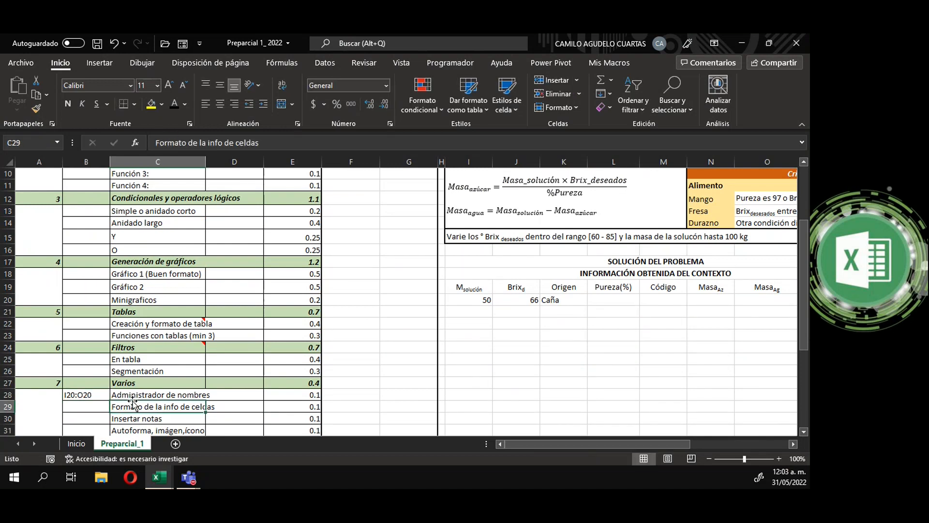
{"action": "left_click", "coordinate": [126, 396]}
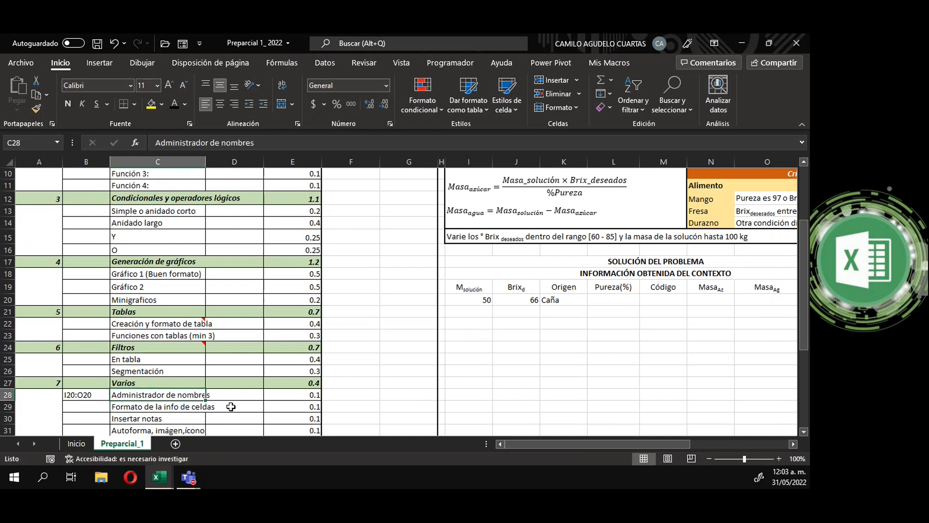
{"action": "left_click", "coordinate": [291, 393]}
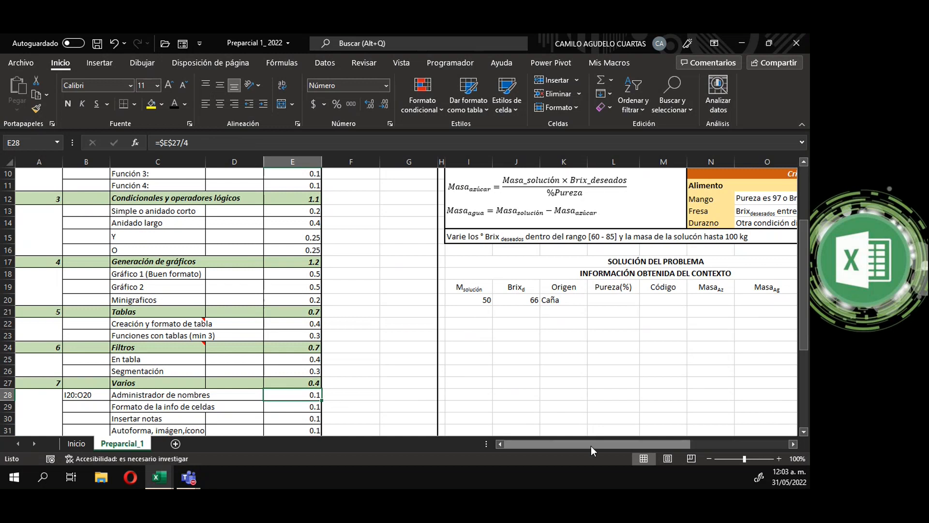
Step: Insert a new note on the solution mass header cell I19
{"action": "left_click_drag", "start_coordinate": [591, 445], "coordinate": [622, 447]}
{"action": "left_click", "coordinate": [288, 287]}
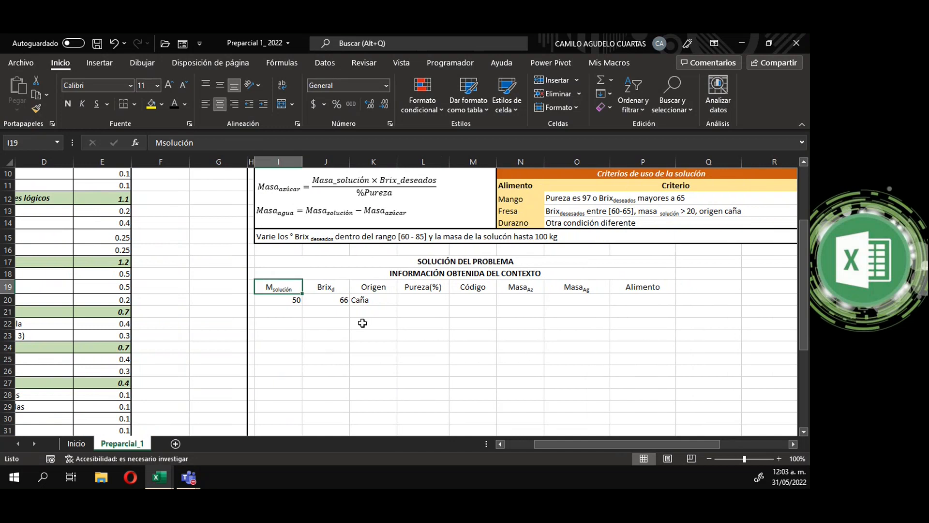
{"action": "scroll", "coordinate": [362, 321], "scroll_direction": "up", "scroll_amount": 2}
{"action": "scroll", "coordinate": [422, 390], "scroll_direction": "down", "scroll_amount": 2}
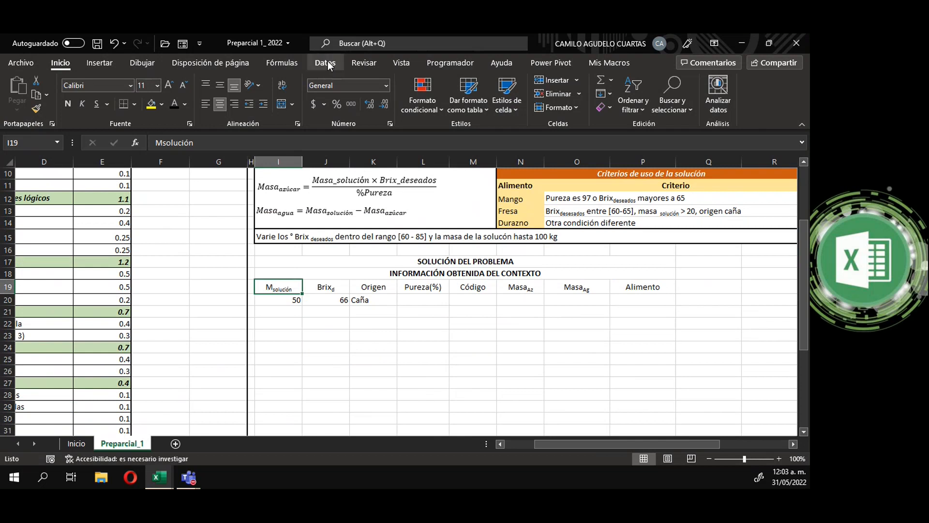
{"action": "left_click", "coordinate": [364, 62]}
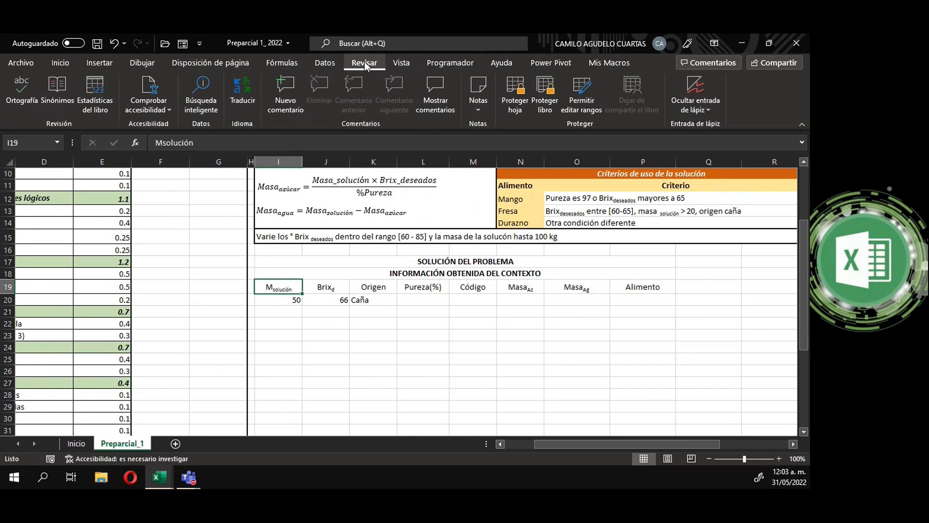
{"action": "left_click", "coordinate": [358, 335]}
{"action": "left_click", "coordinate": [276, 286]}
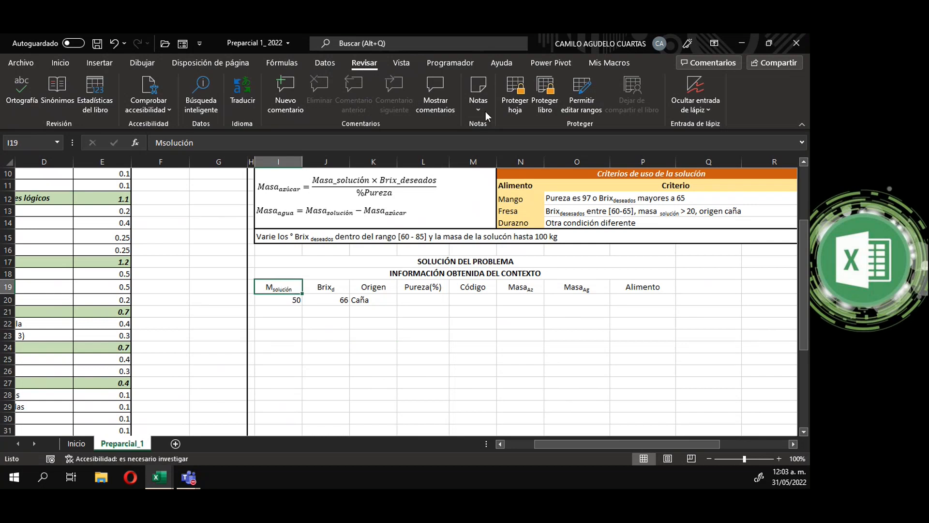
{"action": "left_click", "coordinate": [478, 100]}
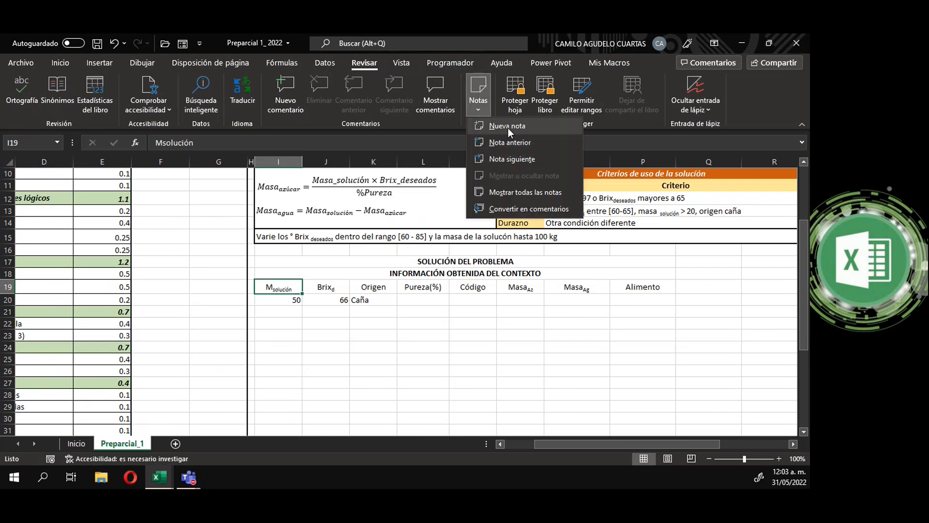
{"action": "left_click", "coordinate": [507, 127]}
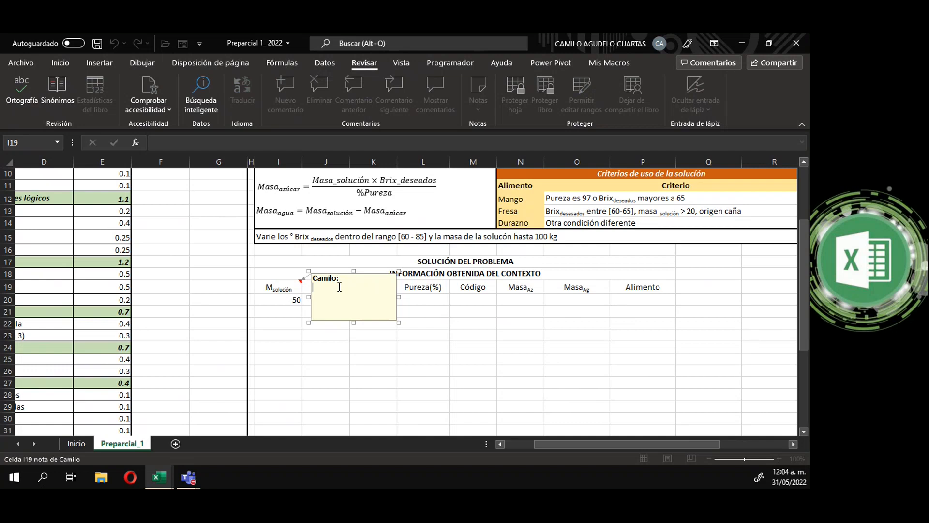
Step: Replace the author name in the I19 note with "kg" and shrink the note box to fit the text
{"action": "left_click", "coordinate": [317, 279]}
{"action": "key", "text": "BackSpace"}
{"action": "type", "text": "kg"}
{"action": "key", "text": "Delete"}
{"action": "key", "text": "Delete"}
{"action": "key", "text": "Delete"}
{"action": "key", "text": "Delete"}
{"action": "key", "text": "Delete"}
{"action": "key", "text": "Delete"}
{"action": "left_click_drag", "start_coordinate": [399, 322], "coordinate": [357, 287]}
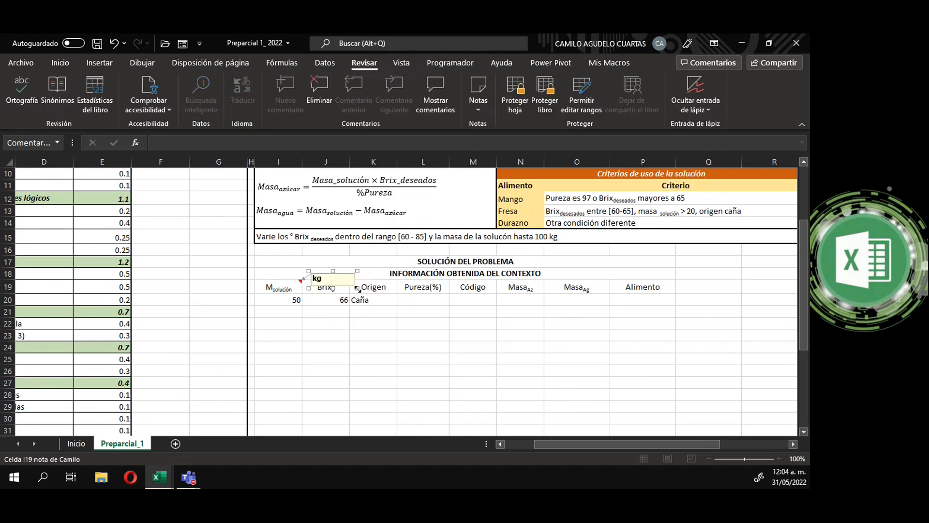
{"action": "left_click", "coordinate": [373, 323]}
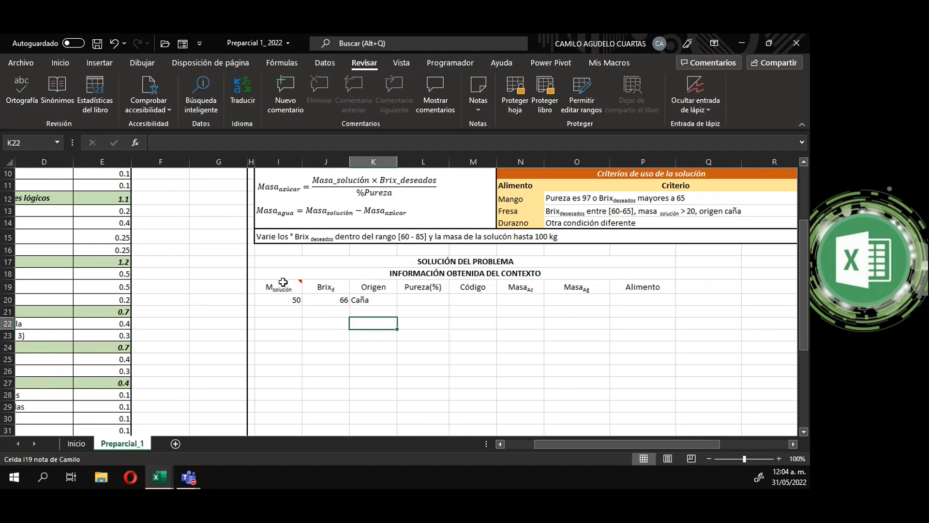
Step: Add a note reading "kg" to the sugar mass header N19, without the author name, and shrink its box
{"action": "left_click", "coordinate": [533, 289]}
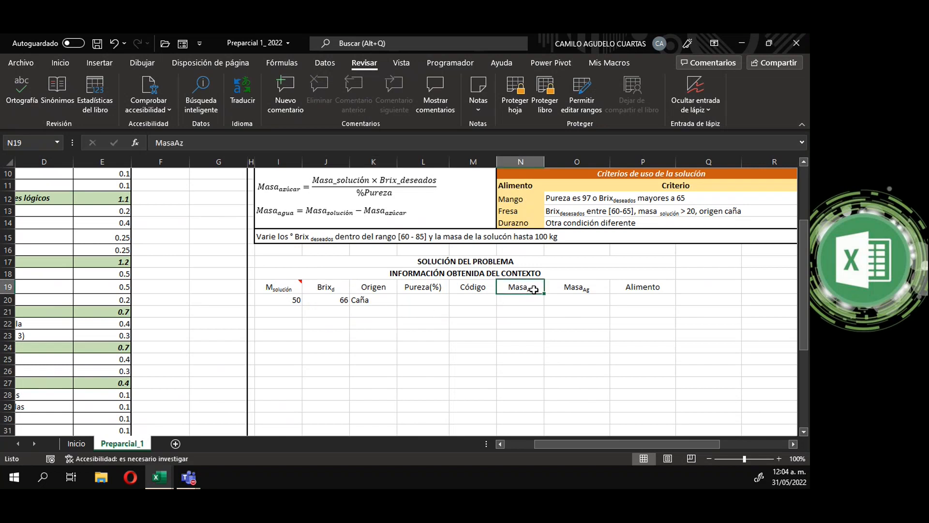
{"action": "left_click", "coordinate": [479, 89]}
{"action": "left_click", "coordinate": [489, 126]}
{"action": "left_click", "coordinate": [556, 277]}
{"action": "type", "text": "kgCamilo:"}
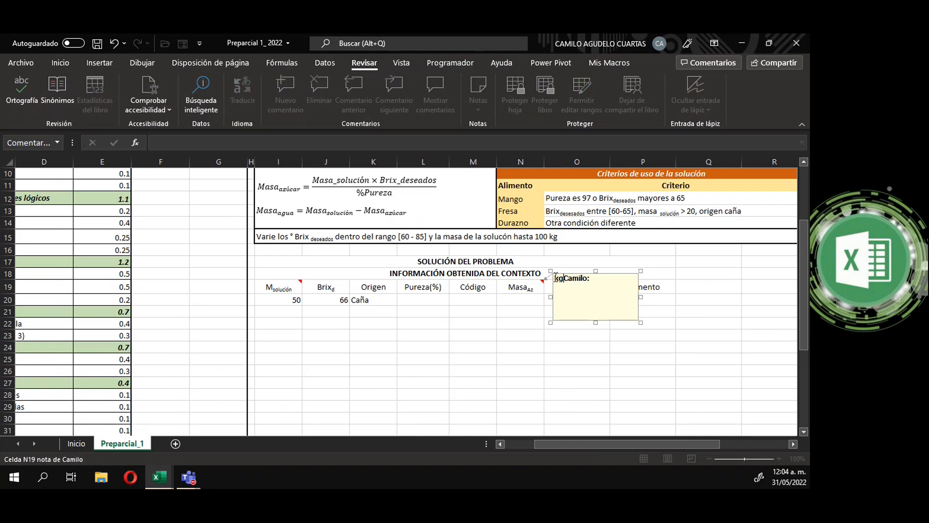
{"action": "key", "text": "Delete"}
{"action": "key", "text": "Delete"}
{"action": "key", "text": "Delete"}
{"action": "left_click_drag", "start_coordinate": [640, 321], "coordinate": [592, 290]}
Step: Add a note reading "Kg" to the water mass header O19, without the author name, and shrink its box
{"action": "left_click", "coordinate": [586, 282]}
{"action": "left_click", "coordinate": [479, 100]}
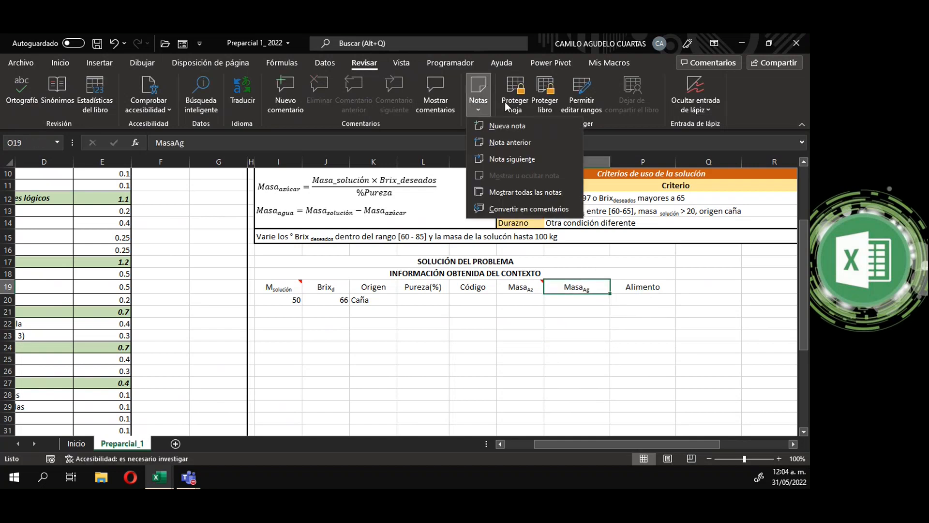
{"action": "left_click", "coordinate": [498, 126]}
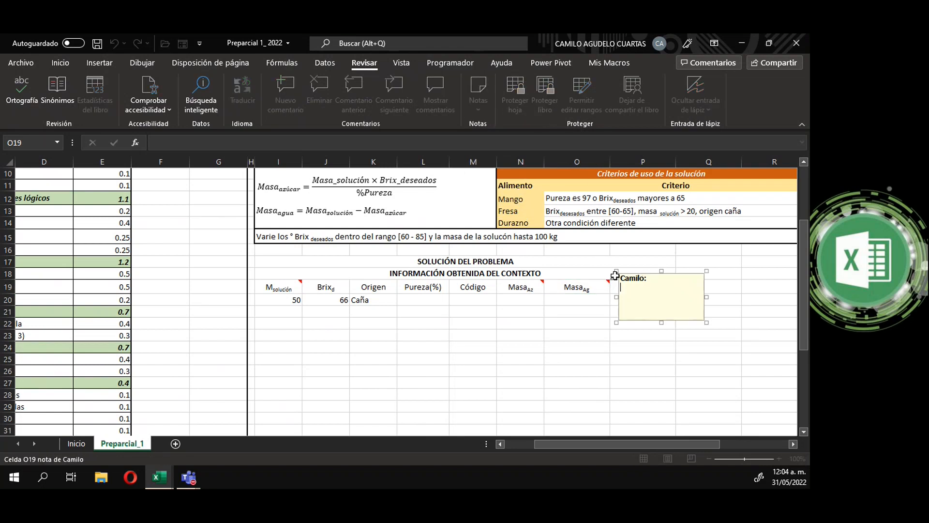
{"action": "left_click", "coordinate": [623, 280]}
{"action": "type", "text": "Kg"}
{"action": "key", "text": "Delete"}
{"action": "key", "text": "Delete"}
{"action": "key", "text": "Delete"}
{"action": "key", "text": "Delete"}
{"action": "key", "text": "Delete"}
{"action": "key", "text": "Delete"}
{"action": "key", "text": "Delete"}
{"action": "left_click_drag", "start_coordinate": [706, 322], "coordinate": [660, 289]}
{"action": "left_click", "coordinate": [622, 322]}
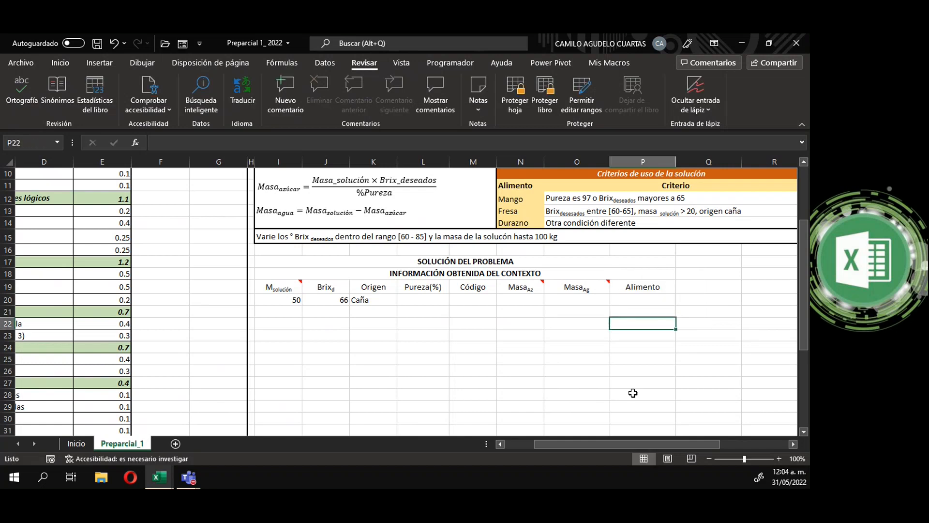
Step: Record "I19, N19:M19" in cell B30 of the control table for the Insertar notas item
{"action": "left_click_drag", "start_coordinate": [632, 442], "coordinate": [603, 443]}
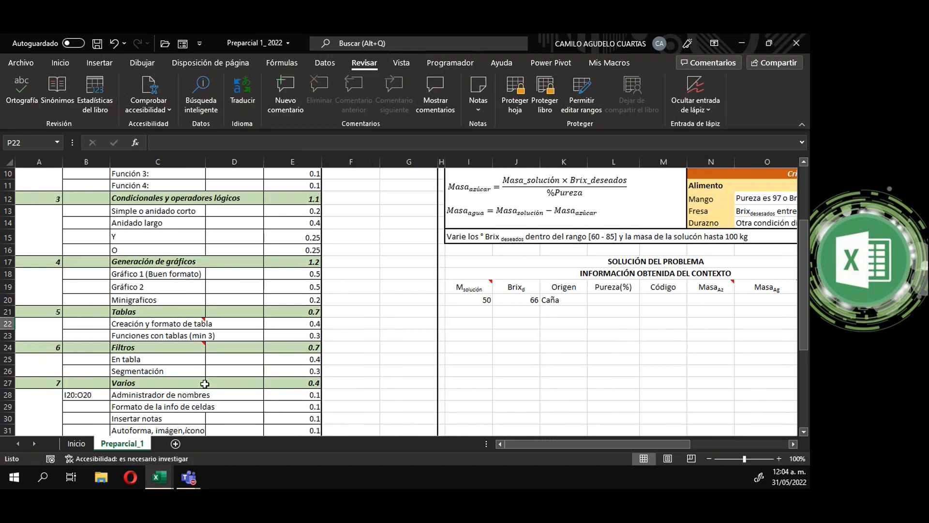
{"action": "scroll", "coordinate": [206, 384], "scroll_direction": "down", "scroll_amount": 1}
{"action": "left_click", "coordinate": [122, 383]}
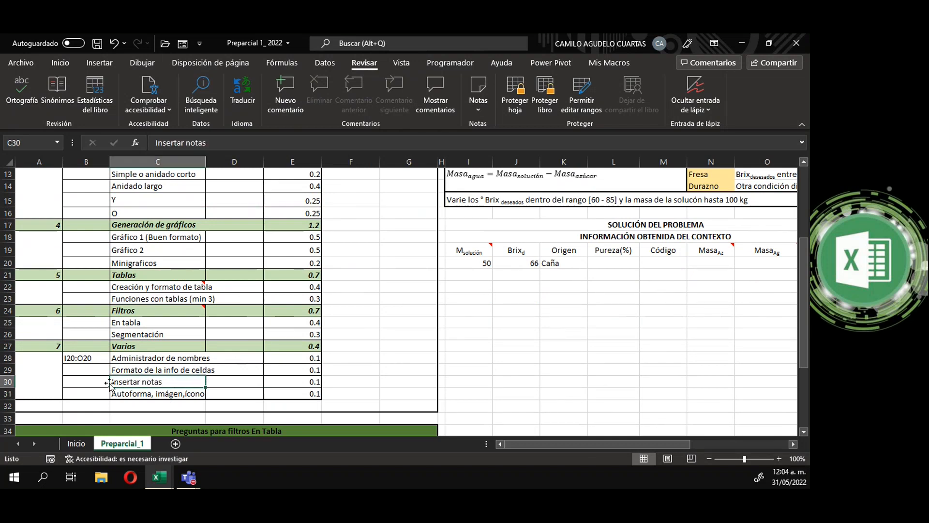
{"action": "left_click", "coordinate": [93, 384]}
{"action": "type", "text": "I19"}
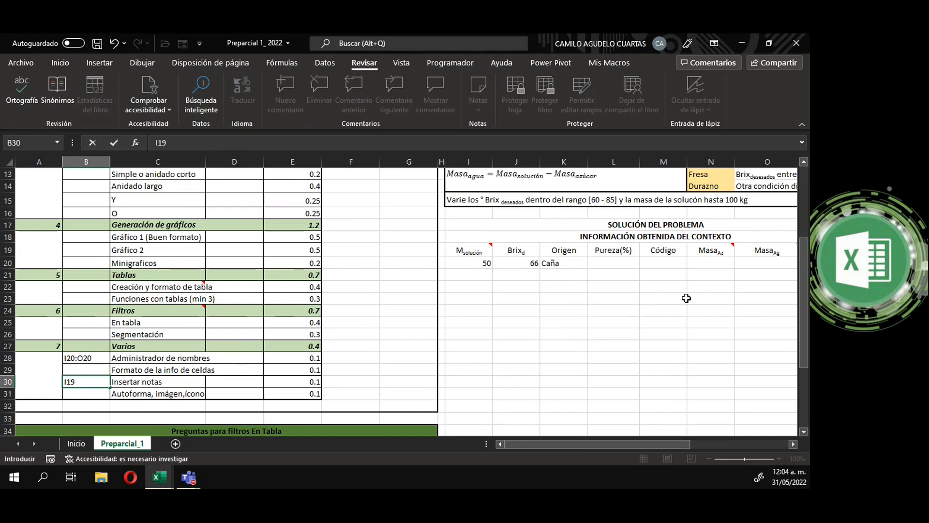
{"action": "mouse_move", "coordinate": [465, 247]}
{"action": "mouse_move", "coordinate": [665, 443]}
{"action": "left_mouse_down"}
{"action": "mouse_move", "coordinate": [683, 443]}
{"action": "mouse_move", "coordinate": [650, 444]}
{"action": "left_mouse_up"}
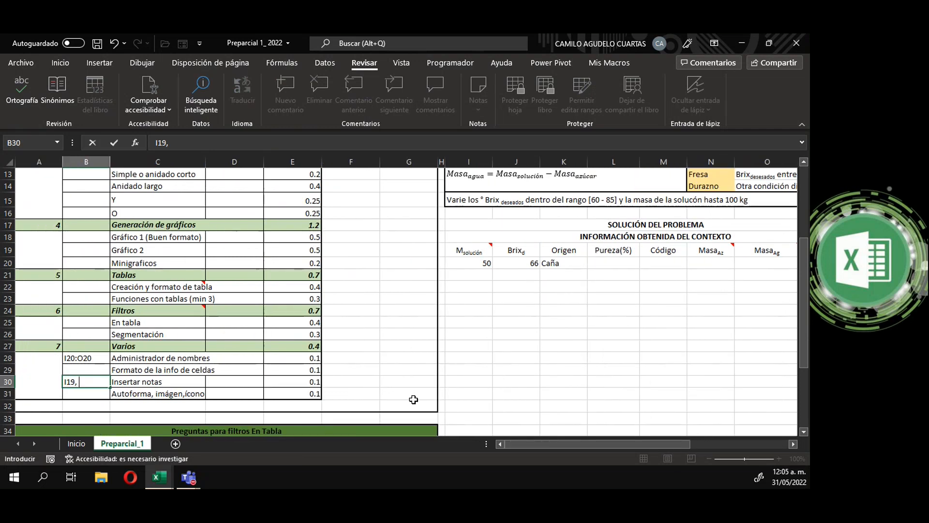
{"action": "type", "text": "N19:M19"}
{"action": "key", "text": "Return"}
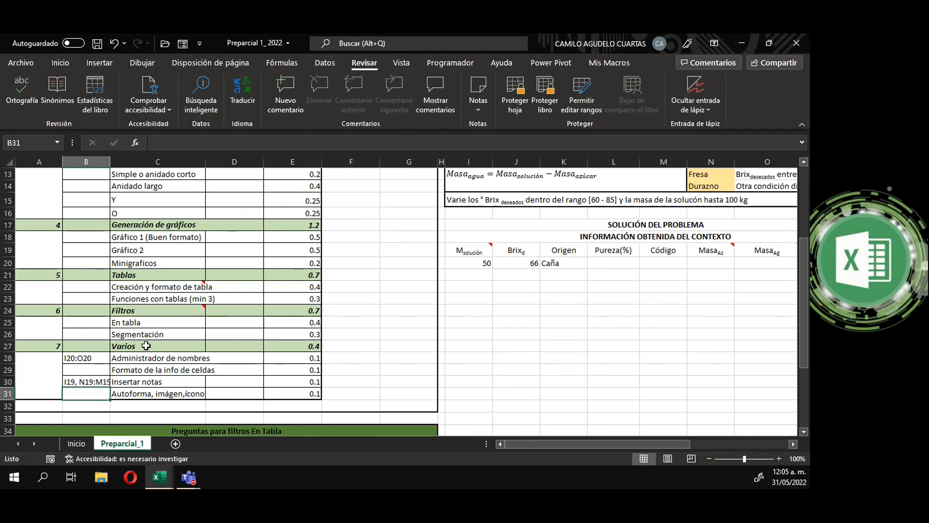
{"action": "left_click", "coordinate": [149, 381]}
{"action": "left_click", "coordinate": [314, 381]}
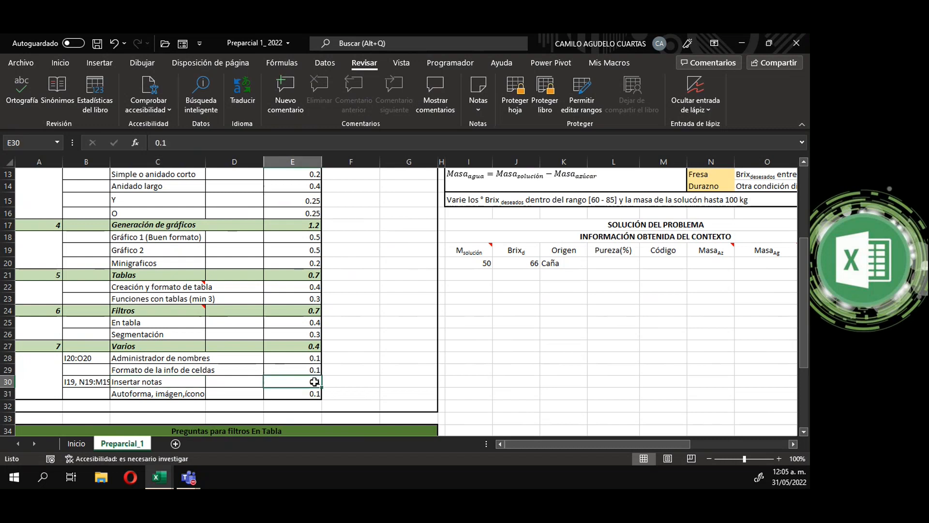
Step: Enter "En la hoja" in cell B29 of the control table for the Formato de la info de celdas item
{"action": "left_click_drag", "start_coordinate": [549, 440], "coordinate": [578, 441]}
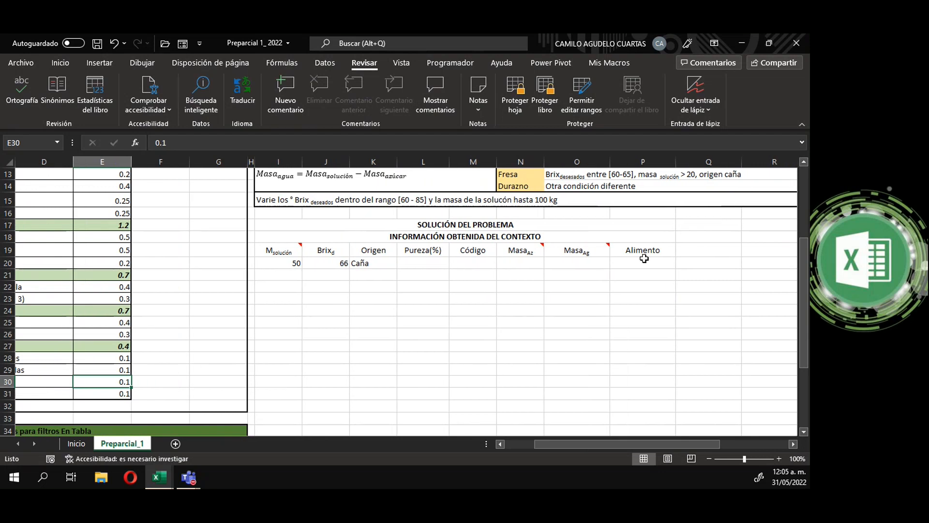
{"action": "left_click_drag", "start_coordinate": [565, 443], "coordinate": [546, 444]}
{"action": "scroll", "coordinate": [568, 306], "scroll_direction": "up", "scroll_amount": 1}
{"action": "scroll", "coordinate": [568, 306], "scroll_direction": "down", "scroll_amount": 2}
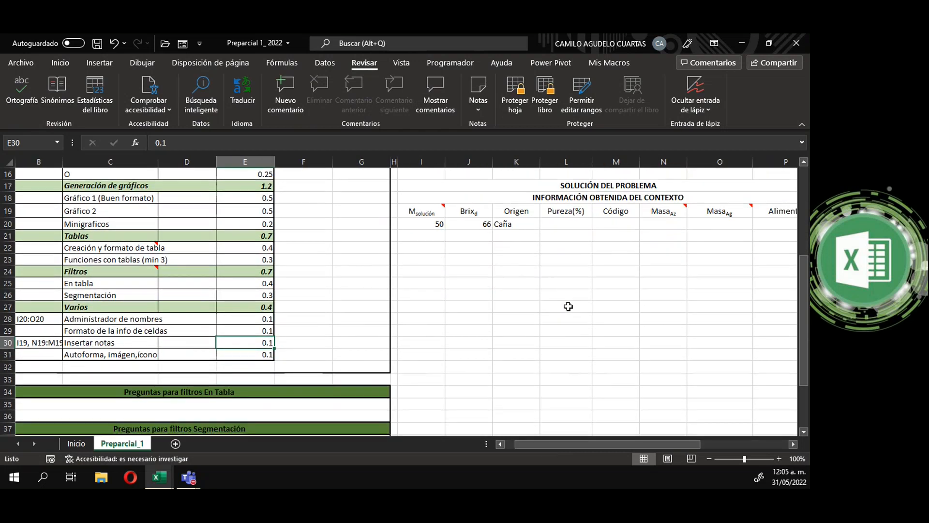
{"action": "left_click", "coordinate": [95, 354]}
{"action": "left_click", "coordinate": [94, 330]}
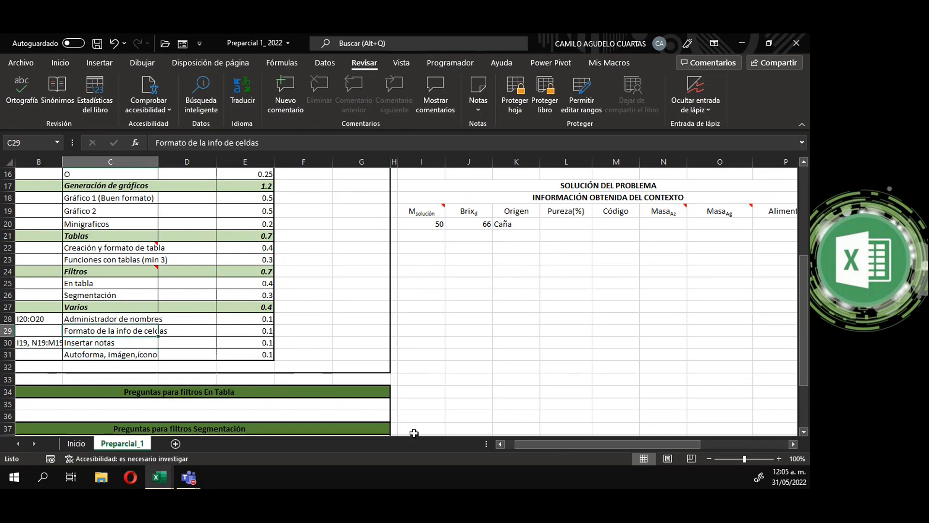
{"action": "left_click_drag", "start_coordinate": [544, 440], "coordinate": [523, 442]}
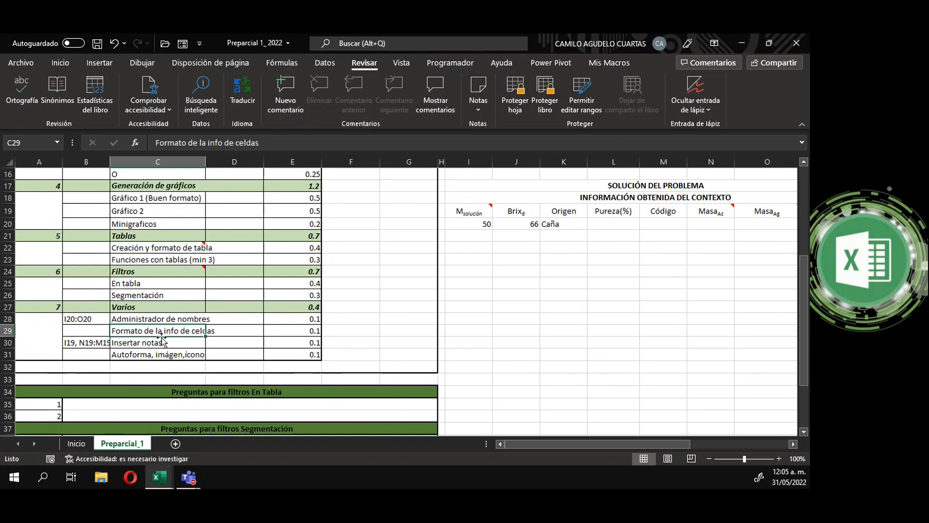
{"action": "left_click", "coordinate": [95, 332]}
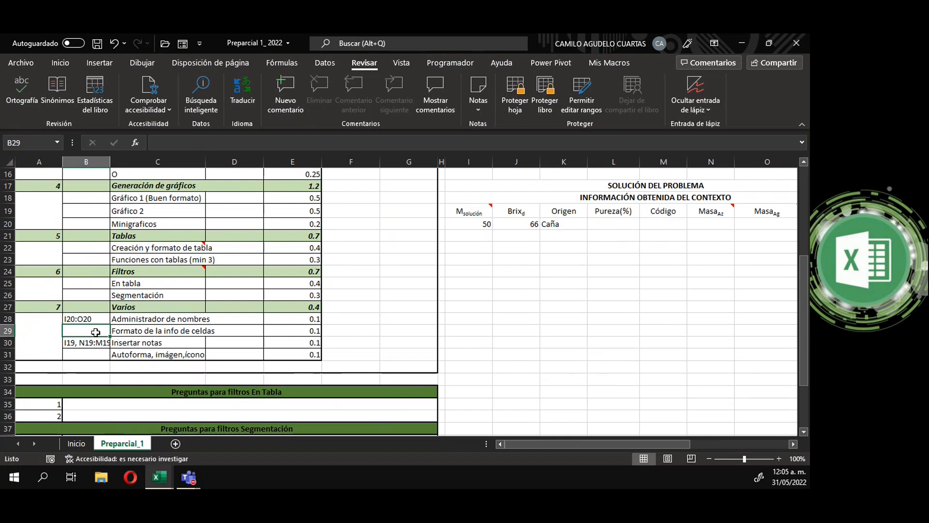
{"action": "type", "text": "En la hoja"}
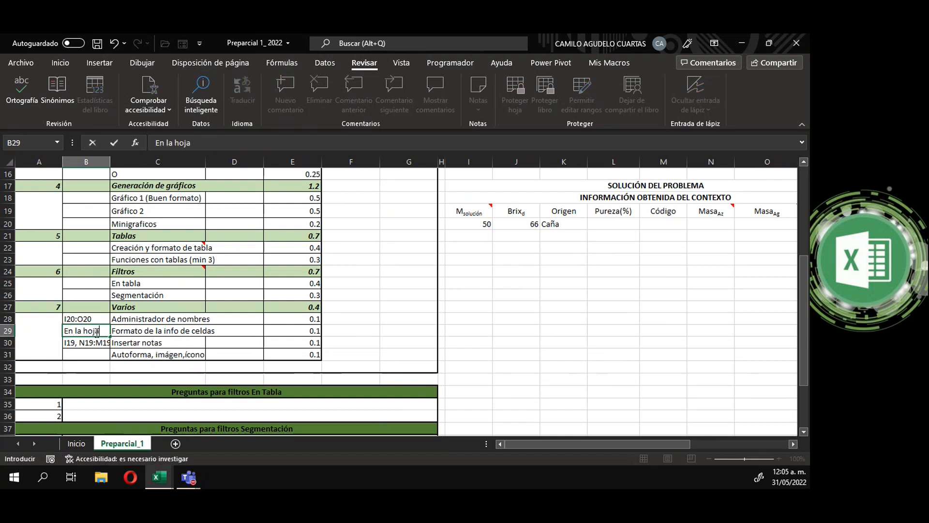
{"action": "left_click", "coordinate": [442, 381]}
Step: Fill the merged title rows "SOLUCIÓN DEL PROBLEMA" and "INFORMACIÓN OBTENIDA DEL CONTEXTO" (I17 and I18) with black
{"action": "left_click_drag", "start_coordinate": [587, 443], "coordinate": [619, 437]}
{"action": "scroll", "coordinate": [532, 339], "scroll_direction": "up", "scroll_amount": 1}
{"action": "left_click", "coordinate": [389, 226]}
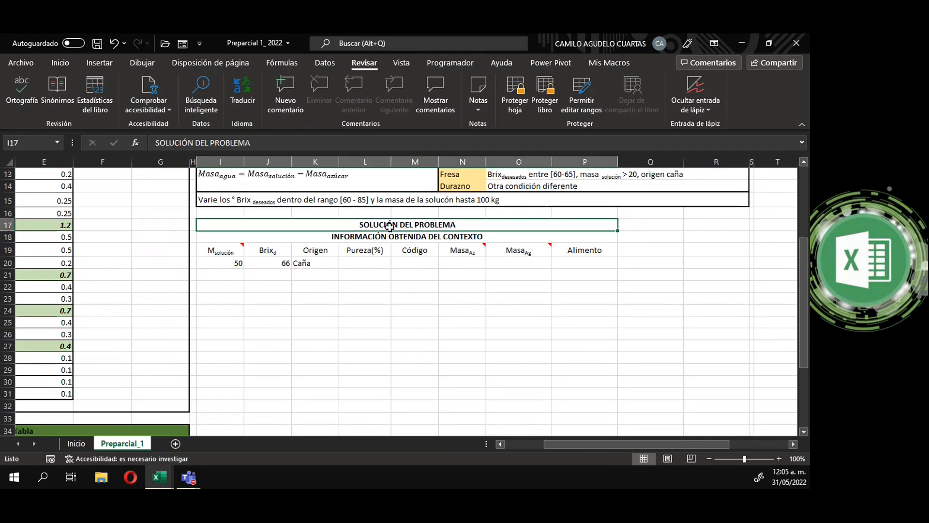
{"action": "left_click", "coordinate": [60, 63]}
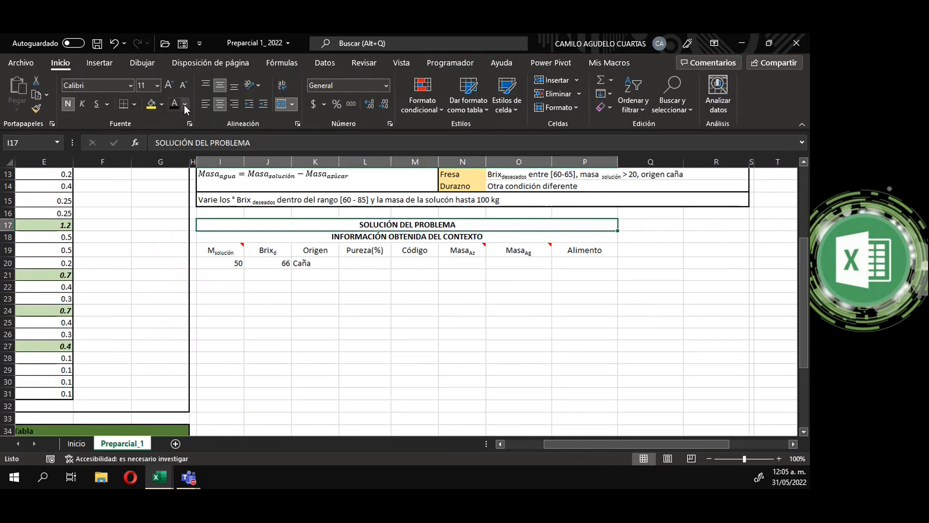
{"action": "left_click", "coordinate": [161, 104]}
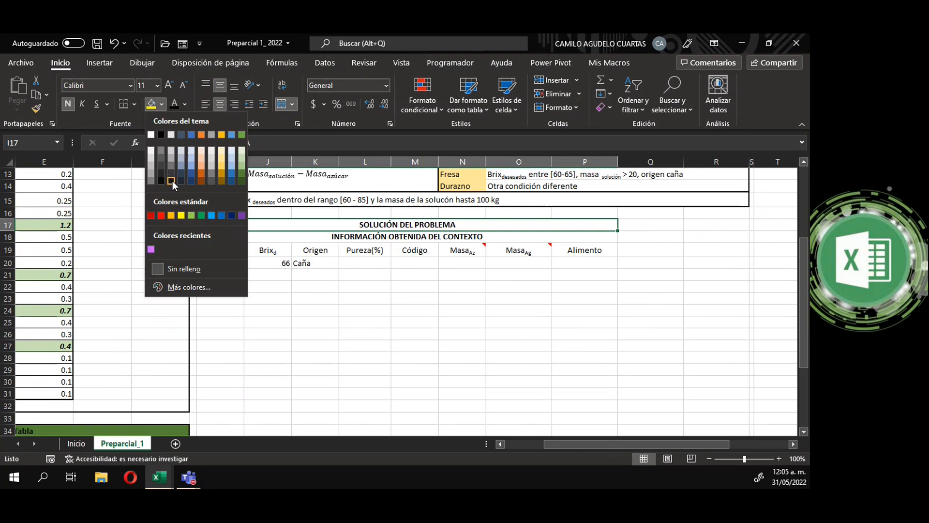
{"action": "left_click", "coordinate": [161, 134]}
{"action": "key", "text": "Down"}
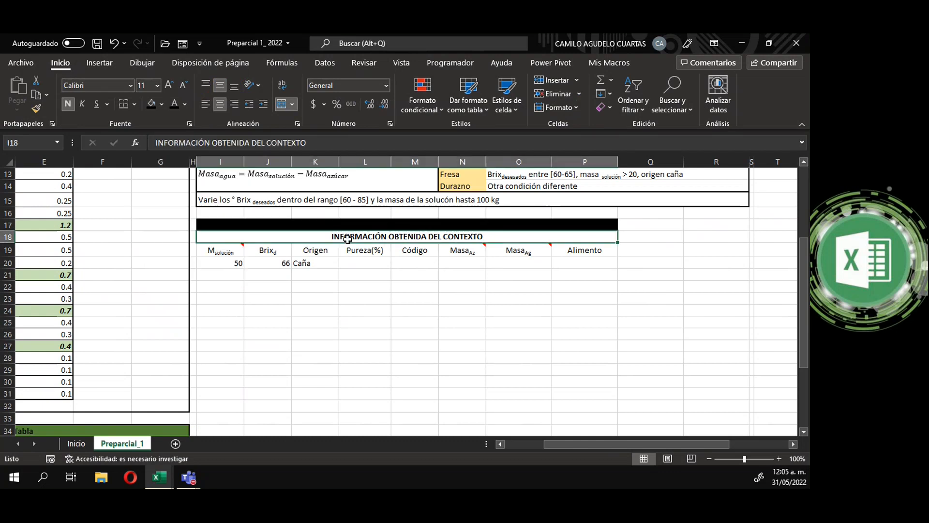
{"action": "left_click", "coordinate": [156, 103]}
Step: Set the font color of both title rows, 17 and 18, to white
{"action": "key", "text": "Up"}
{"action": "key", "text": "shift+Down"}
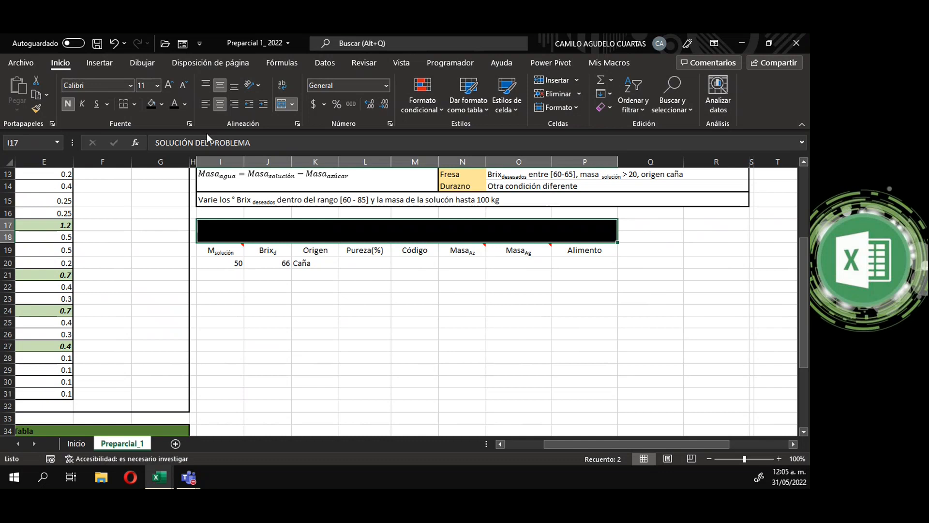
{"action": "left_click", "coordinate": [186, 104]}
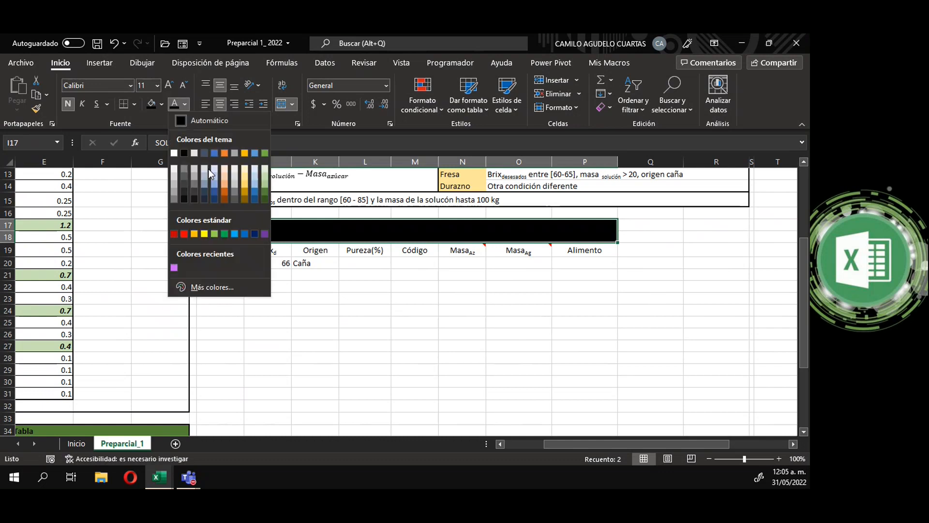
{"action": "left_click", "coordinate": [174, 153]}
{"action": "left_click", "coordinate": [394, 306]}
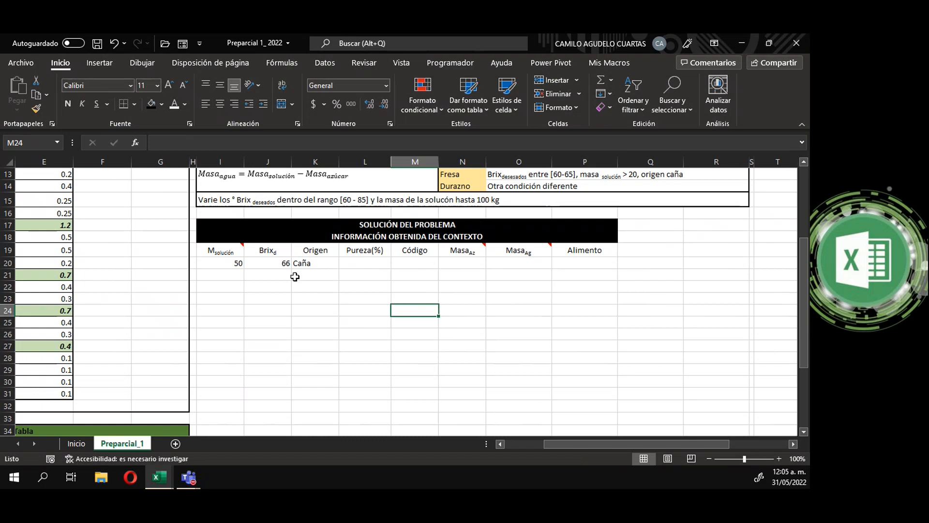
Step: Fill the centered header cells I19:P19 with dark gray and make their text white
{"action": "left_click_drag", "start_coordinate": [236, 251], "coordinate": [560, 250]}
{"action": "left_click", "coordinate": [219, 103]}
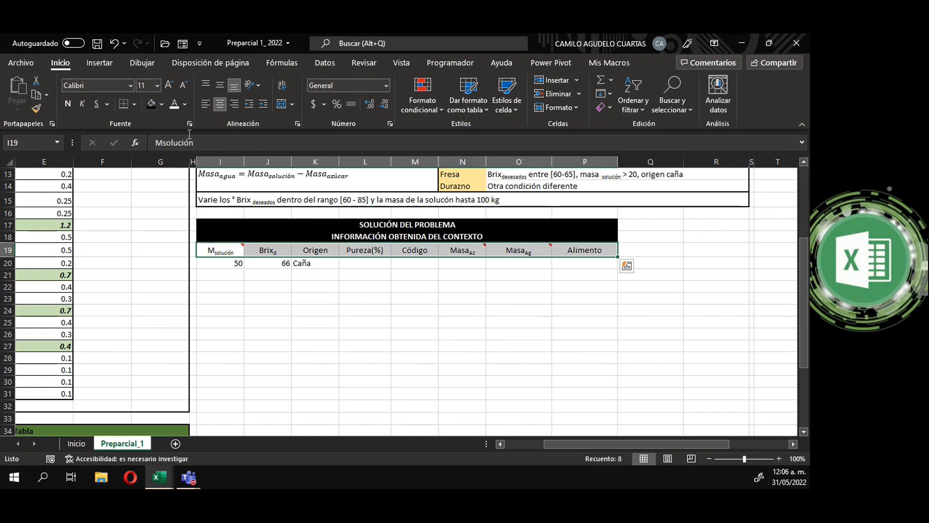
{"action": "left_click", "coordinate": [161, 104]}
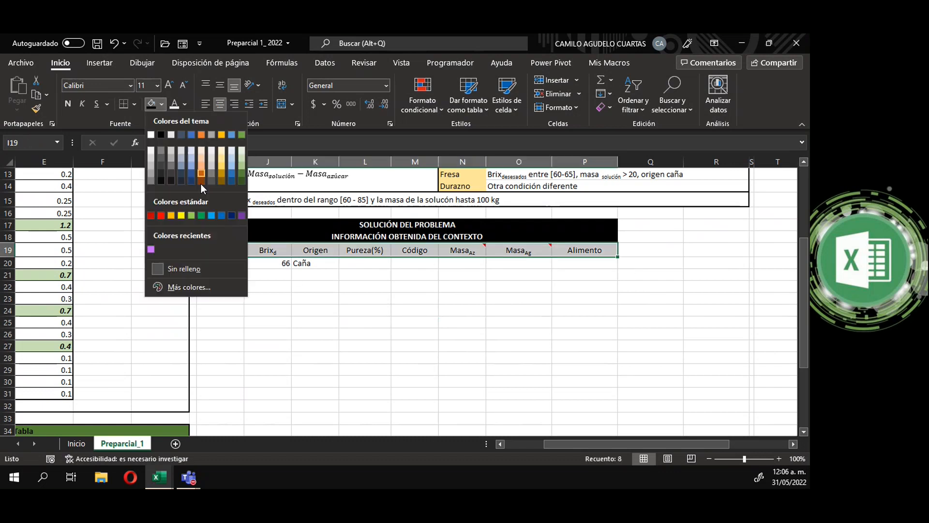
{"action": "left_click", "coordinate": [151, 181]}
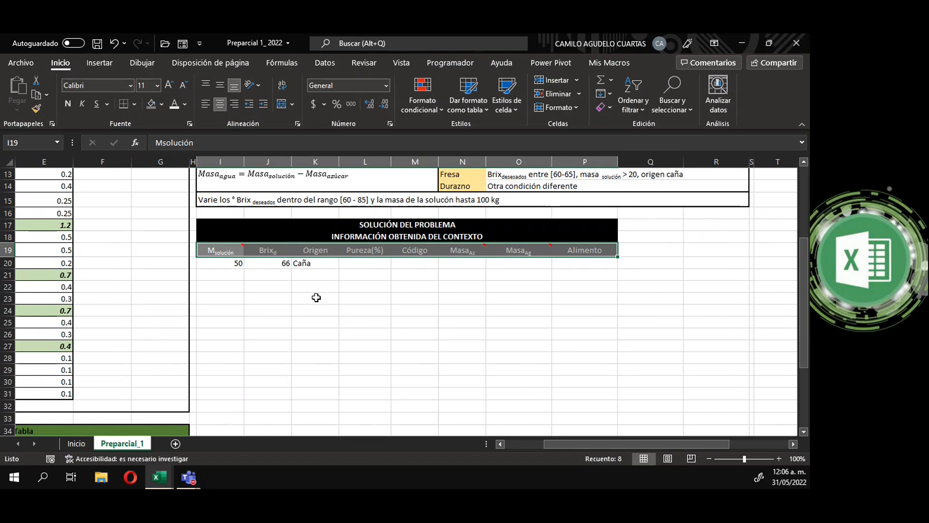
Step: Make the header cells I19:P19 bold and apply all borders to the solution table I17:P20
{"action": "left_click", "coordinate": [69, 103]}
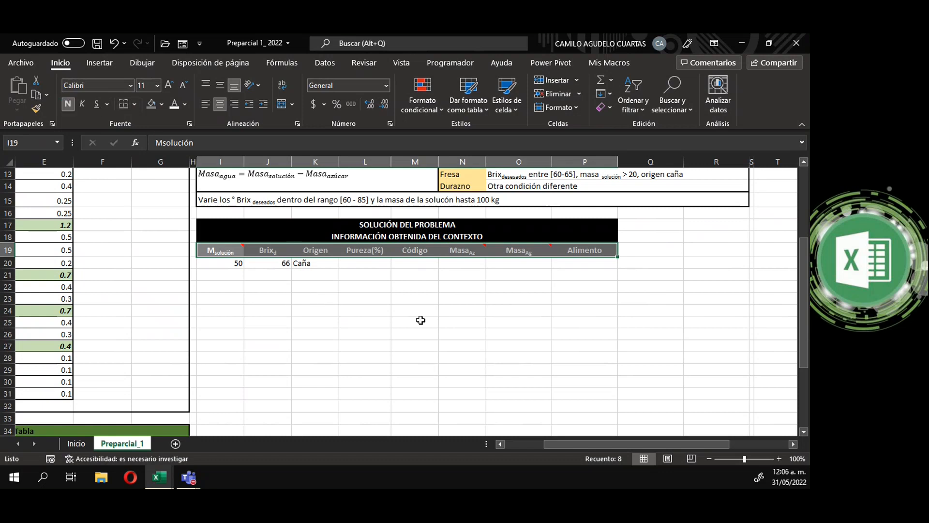
{"action": "left_click", "coordinate": [421, 320]}
{"action": "left_click_drag", "start_coordinate": [594, 266], "coordinate": [212, 226]}
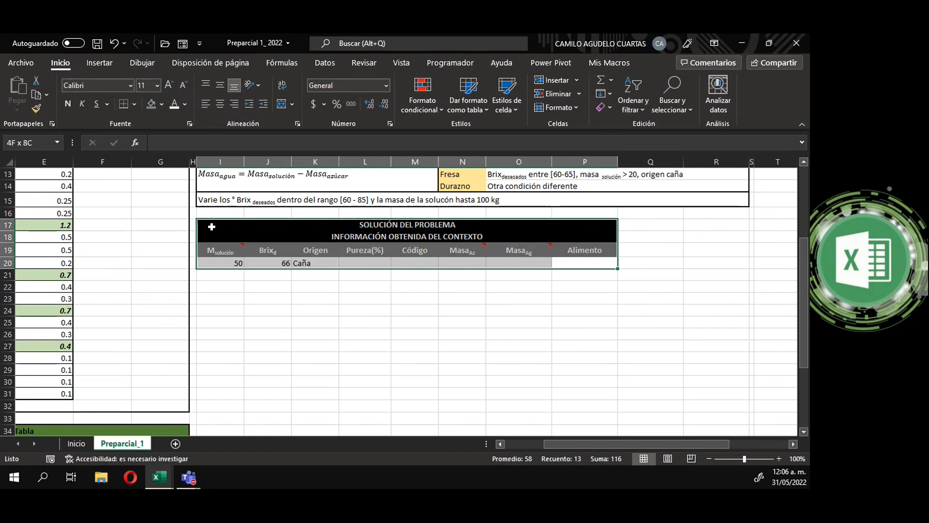
{"action": "left_click", "coordinate": [134, 104]}
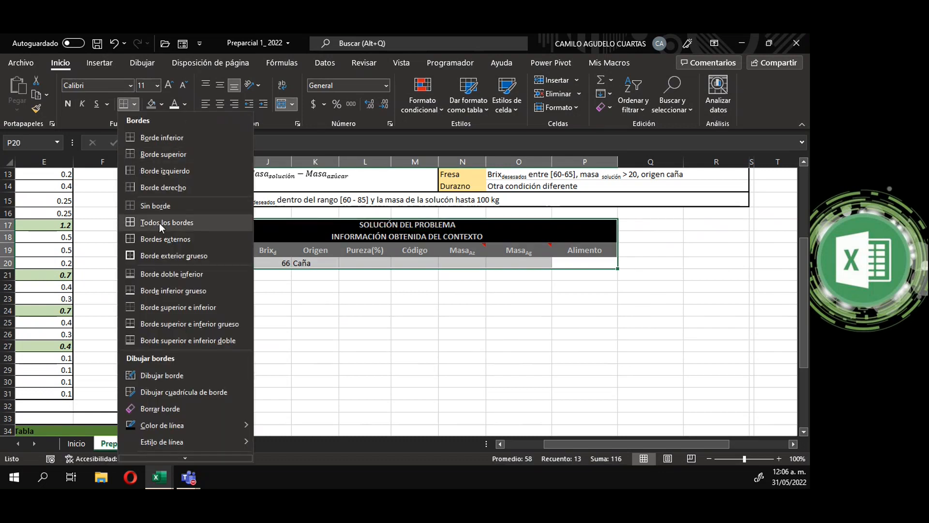
{"action": "left_click", "coordinate": [159, 223]}
{"action": "left_click", "coordinate": [362, 320]}
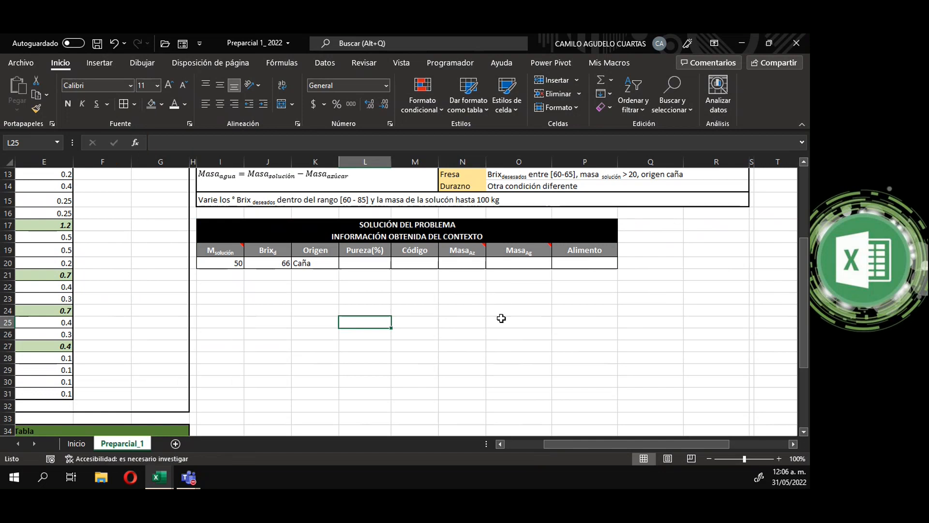
Step: Fill the calculated-result cells L20:P20, from Pureza(%) to Alimento, with light gray
{"action": "scroll", "coordinate": [373, 283], "scroll_direction": "up", "scroll_amount": 1}
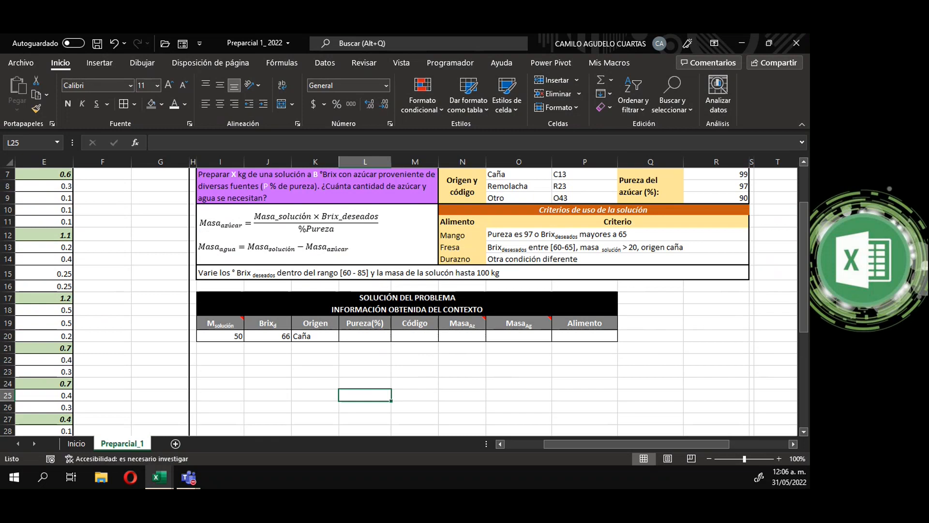
{"action": "left_click", "coordinate": [632, 358]}
{"action": "left_click_drag", "start_coordinate": [585, 336], "coordinate": [357, 338]}
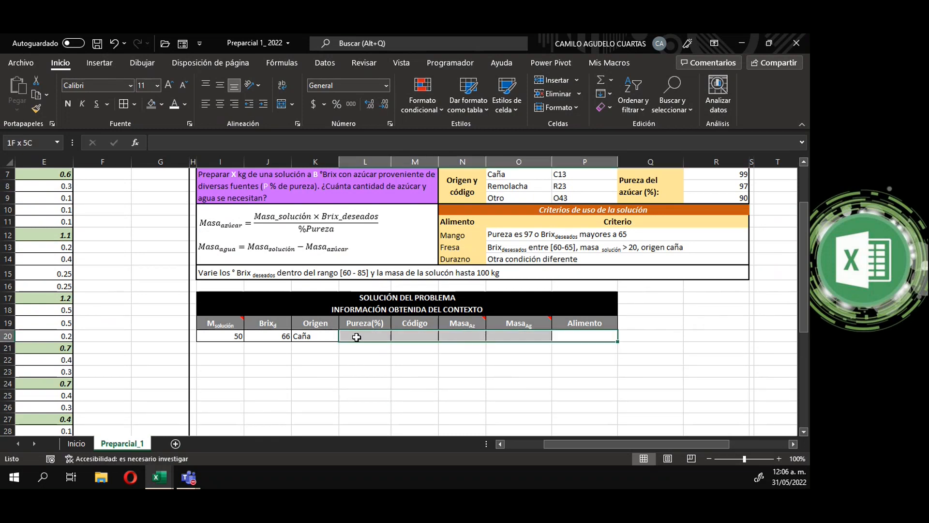
{"action": "left_click", "coordinate": [162, 104]}
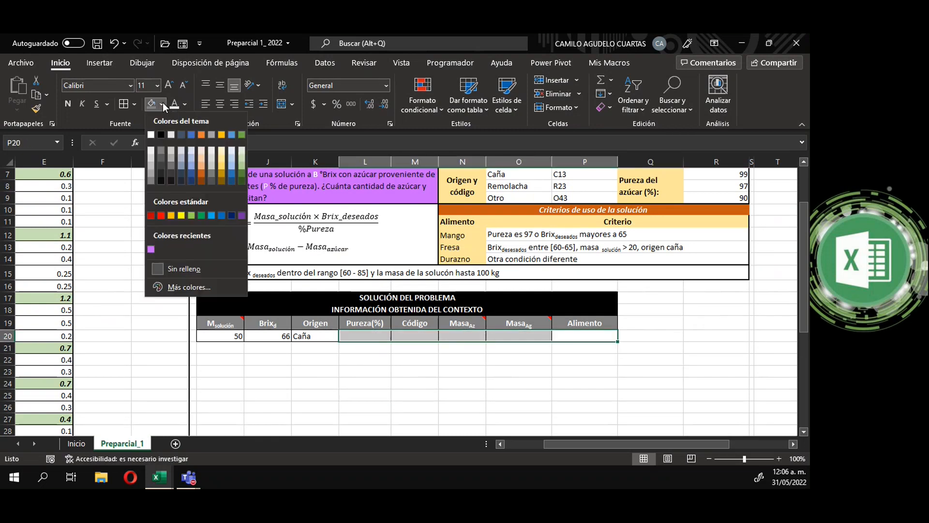
{"action": "left_click", "coordinate": [152, 160]}
{"action": "left_click", "coordinate": [414, 359]}
{"action": "left_click_drag", "start_coordinate": [575, 336], "coordinate": [368, 336]}
{"action": "left_click", "coordinate": [379, 384]}
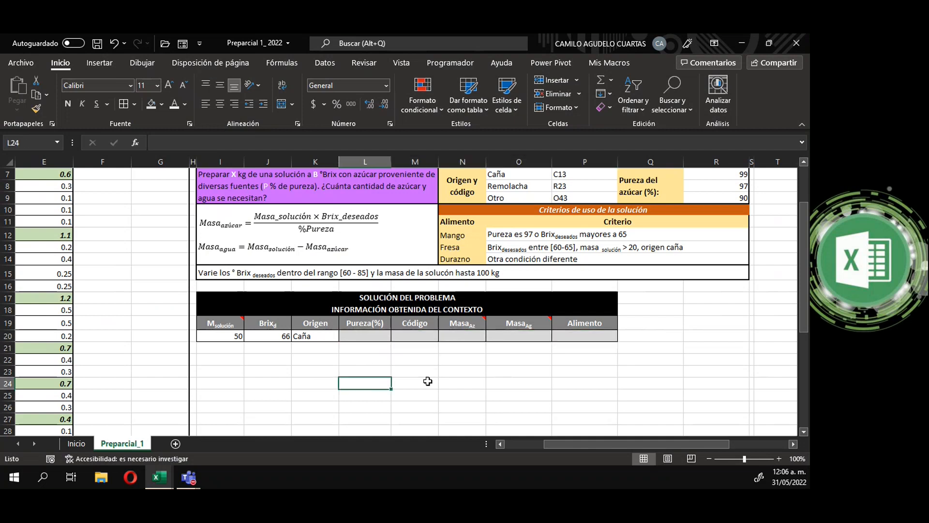
Step: Check the names and contents of the solution mass, Brix, Origen and Pureza cells in row 20
{"action": "scroll", "coordinate": [434, 373], "scroll_direction": "up", "scroll_amount": 1}
{"action": "left_click", "coordinate": [309, 372]}
{"action": "left_click", "coordinate": [268, 372]}
{"action": "left_click", "coordinate": [220, 372]}
{"action": "left_click", "coordinate": [267, 371]}
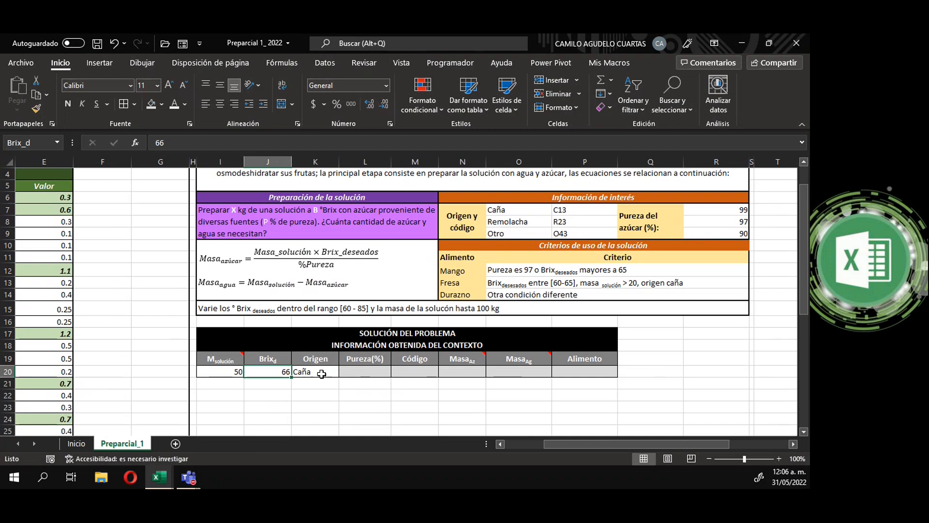
{"action": "left_click", "coordinate": [320, 371]}
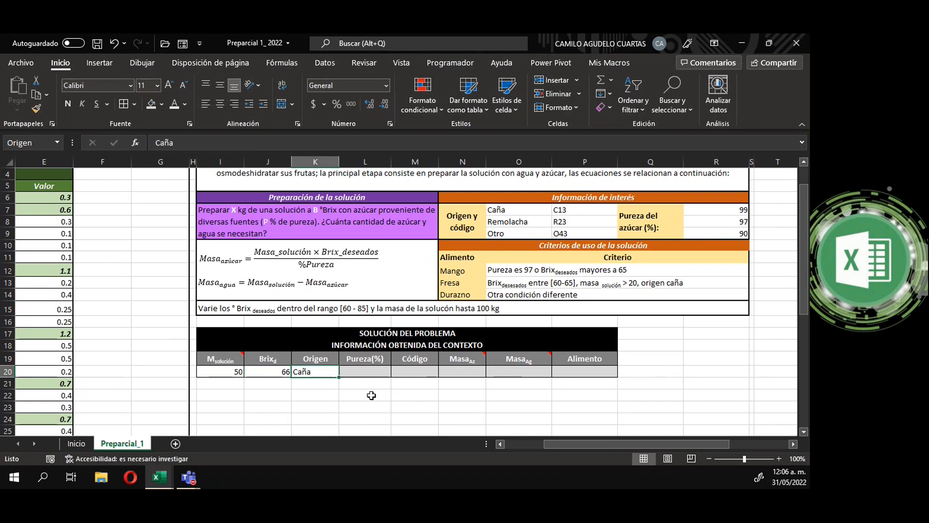
{"action": "left_click", "coordinate": [604, 404]}
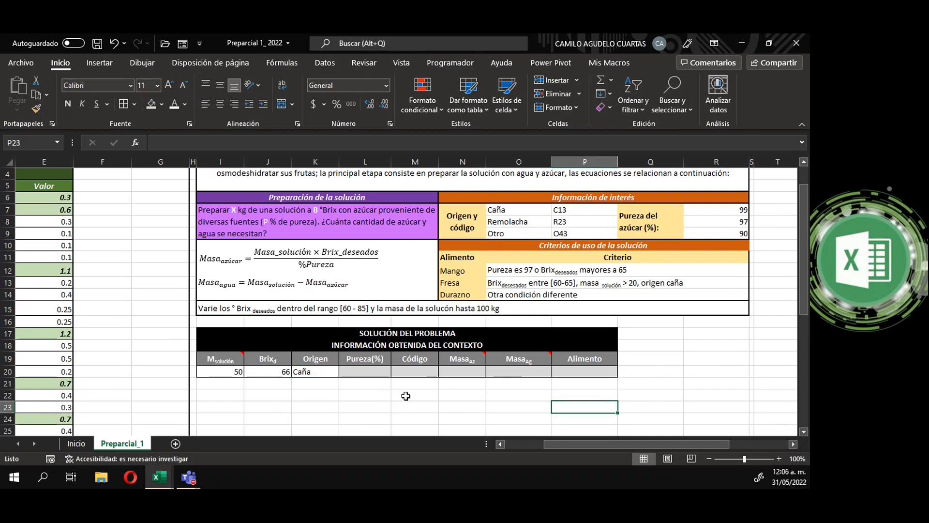
{"action": "left_click", "coordinate": [369, 373]}
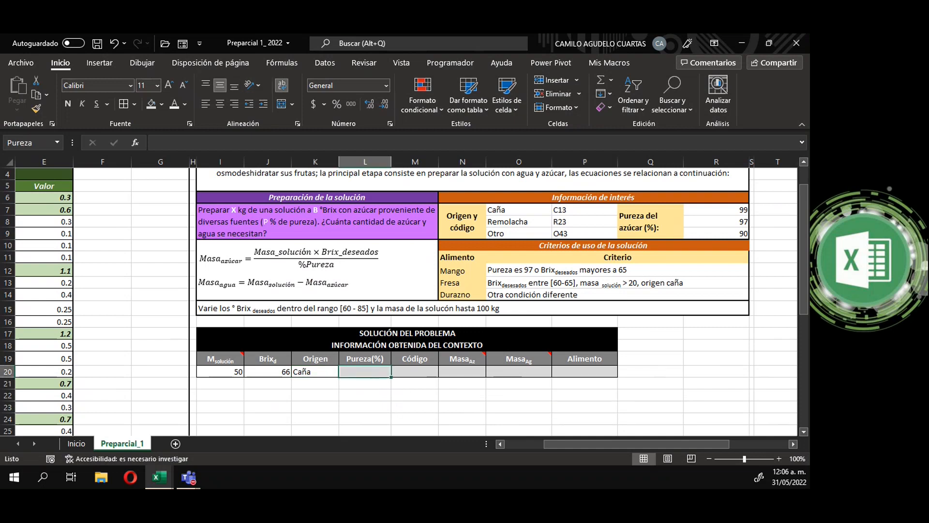
{"action": "key", "text": "alt+F11"}
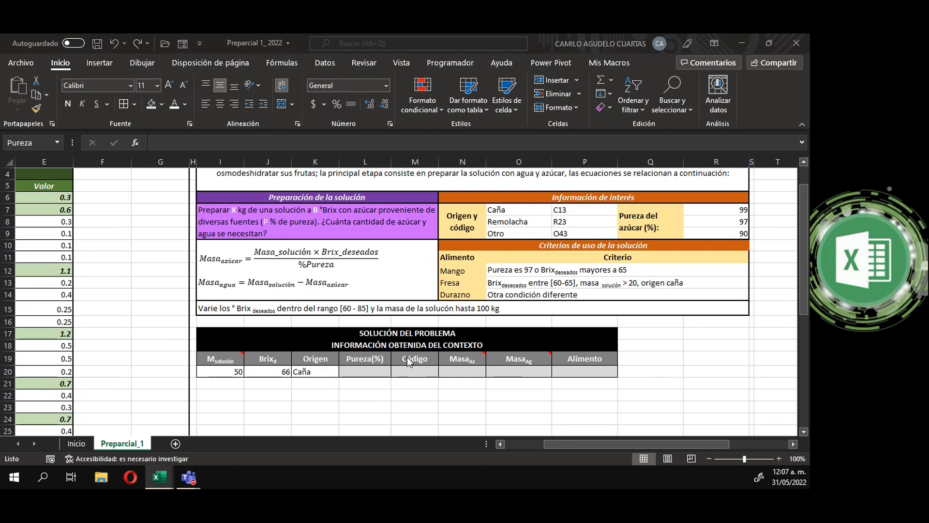
{"action": "left_click", "coordinate": [364, 370]}
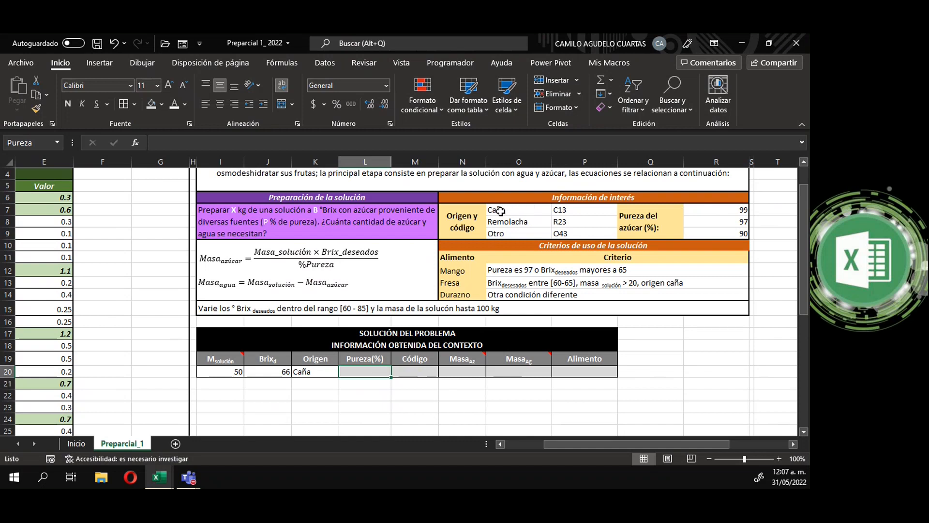
{"action": "left_click", "coordinate": [657, 336]}
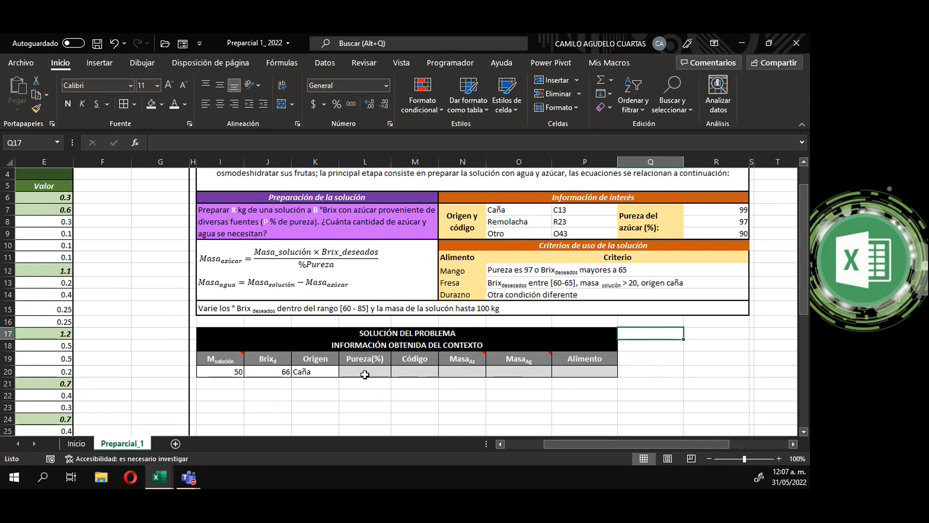
Step: Name the range O7:O9, holding the sugar origins, "Origenes"
{"action": "left_click_drag", "start_coordinate": [527, 209], "coordinate": [522, 233]}
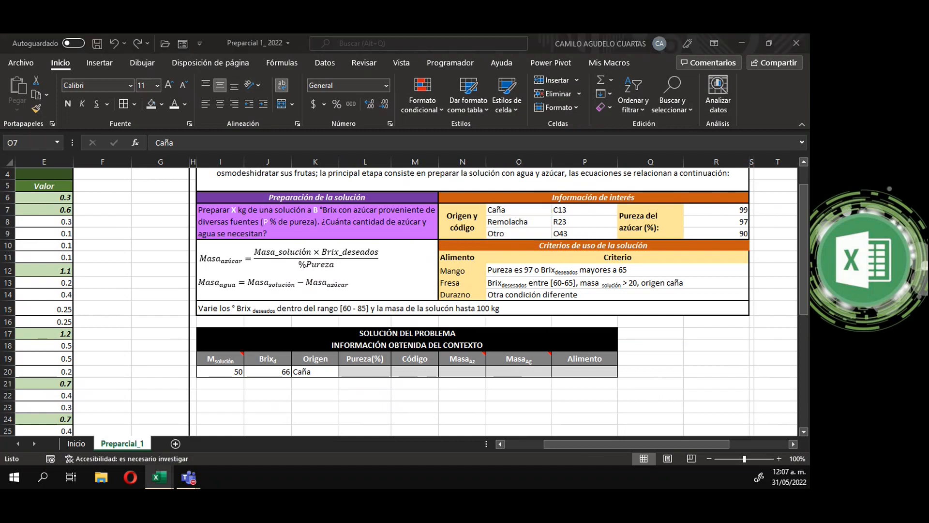
{"action": "left_click", "coordinate": [523, 210]}
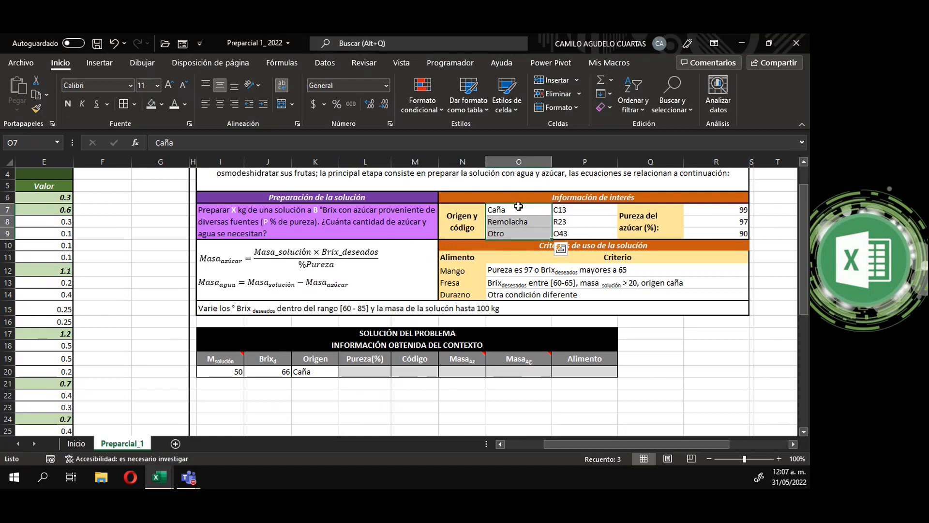
{"action": "left_click_drag", "start_coordinate": [524, 212], "coordinate": [520, 230]}
{"action": "left_click", "coordinate": [13, 142]}
{"action": "type", "text": "Origenes"}
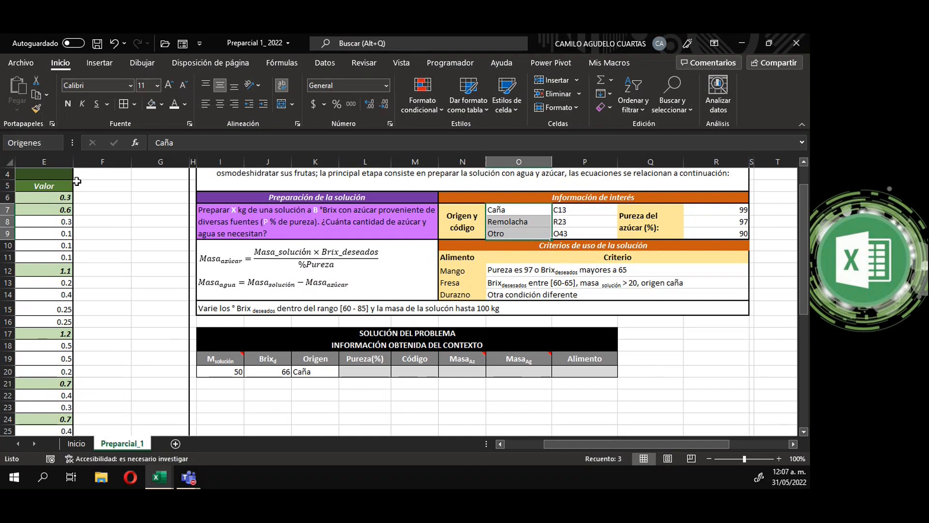
{"action": "key", "text": "Return"}
Step: Name the range P7:P9, holding the origin codes, "Codigos"
{"action": "left_click_drag", "start_coordinate": [595, 213], "coordinate": [593, 234]}
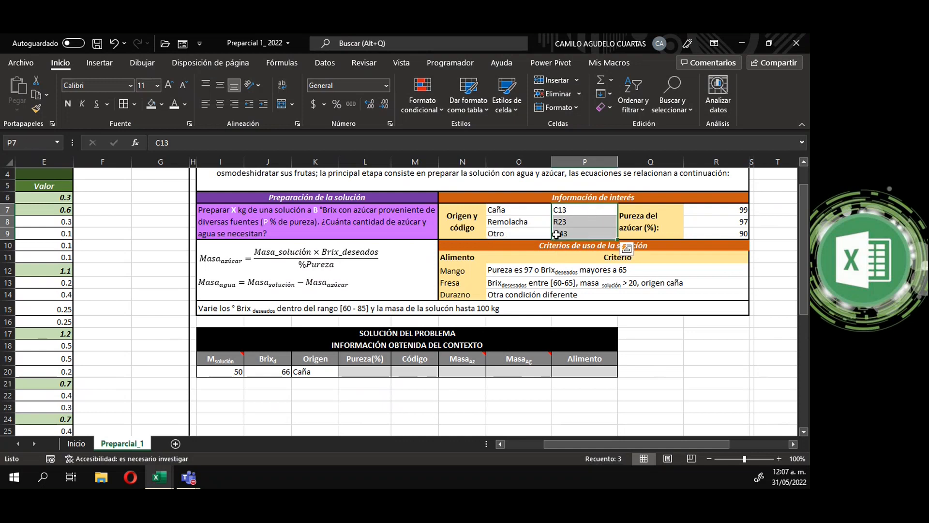
{"action": "left_click", "coordinate": [14, 143]}
{"action": "type", "text": "Codigos"}
{"action": "key", "text": "Return"}
{"action": "key", "text": "alt+F11"}
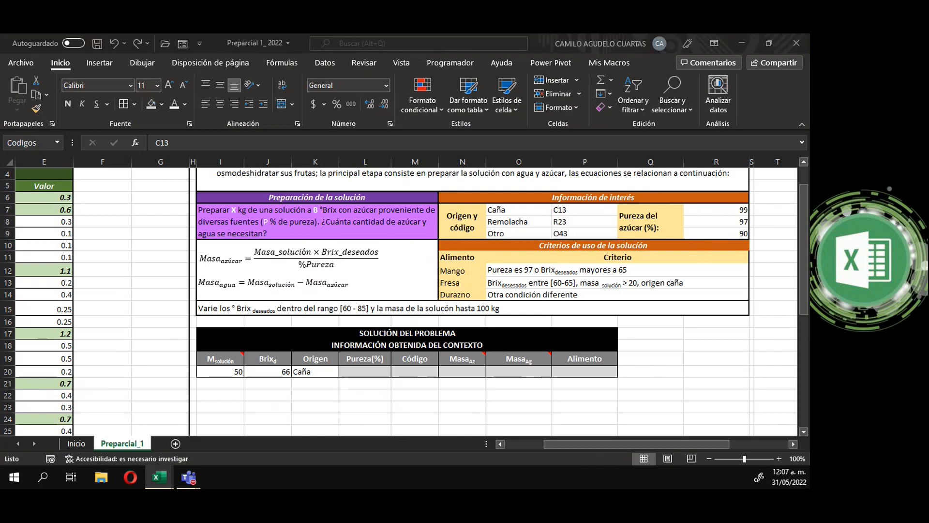
Step: Name the range R7:R9, holding the sugar purity percentages, "Purezas"
{"action": "left_click_drag", "start_coordinate": [715, 211], "coordinate": [710, 228]}
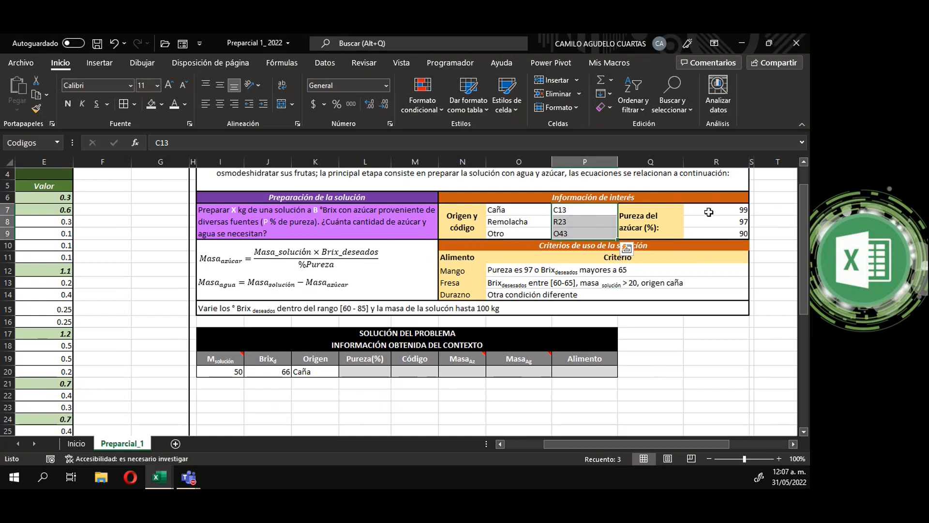
{"action": "left_click", "coordinate": [20, 144]}
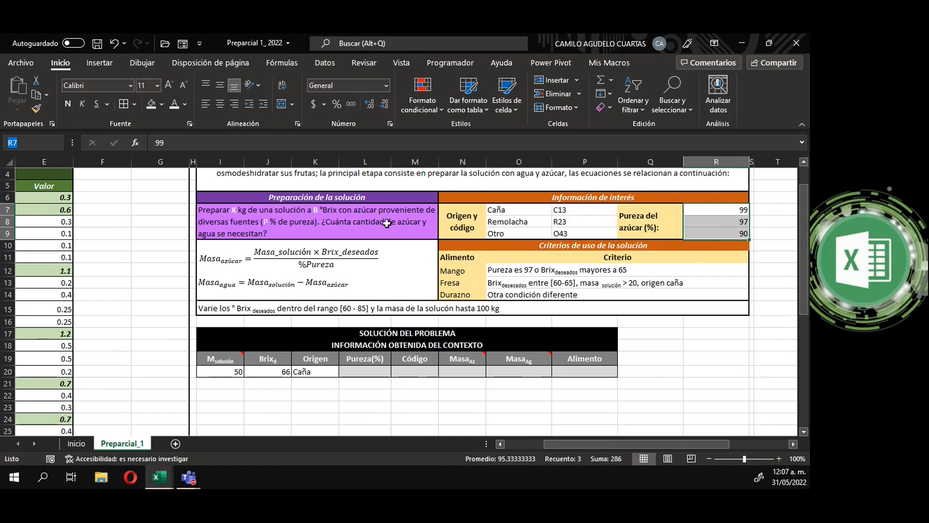
{"action": "type", "text": "Purezas"}
{"action": "key", "text": "Return"}
{"action": "left_click", "coordinate": [694, 353]}
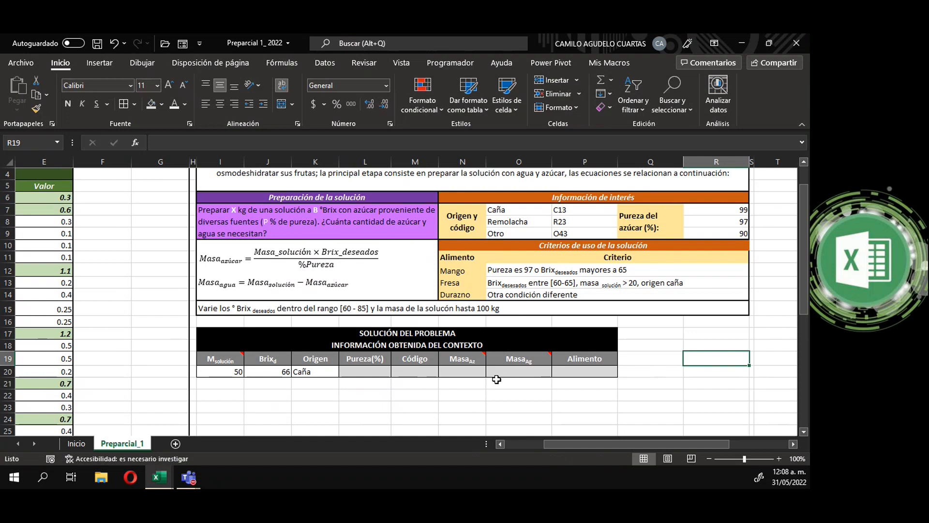
Step: Examine which purity in R7:R9 corresponds to each sugar origin in O7:O9 for the Pureza(%) cell
{"action": "left_click", "coordinate": [371, 373]}
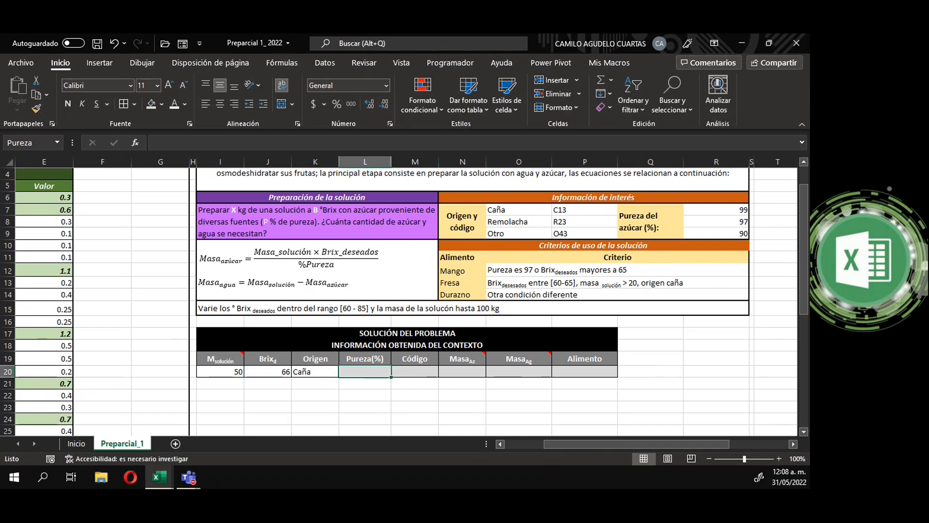
{"action": "left_click", "coordinate": [320, 372]}
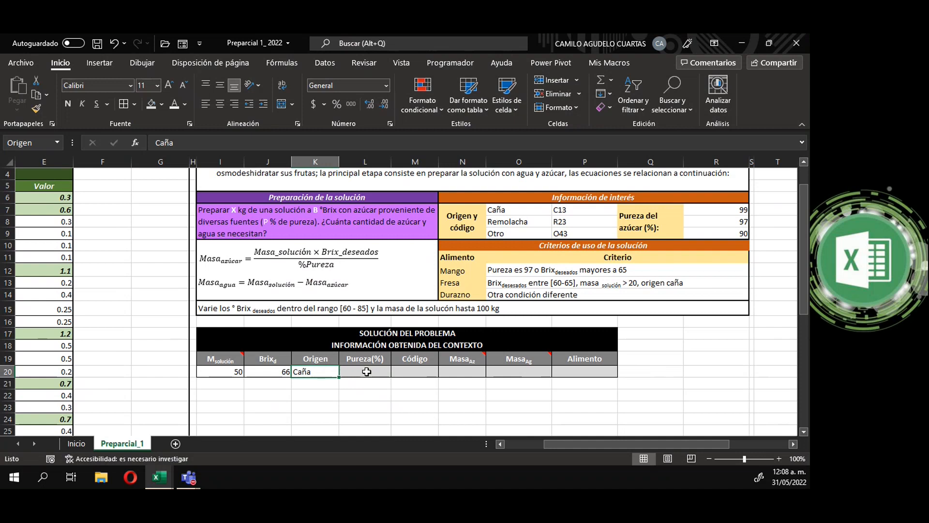
{"action": "left_click", "coordinate": [730, 213]}
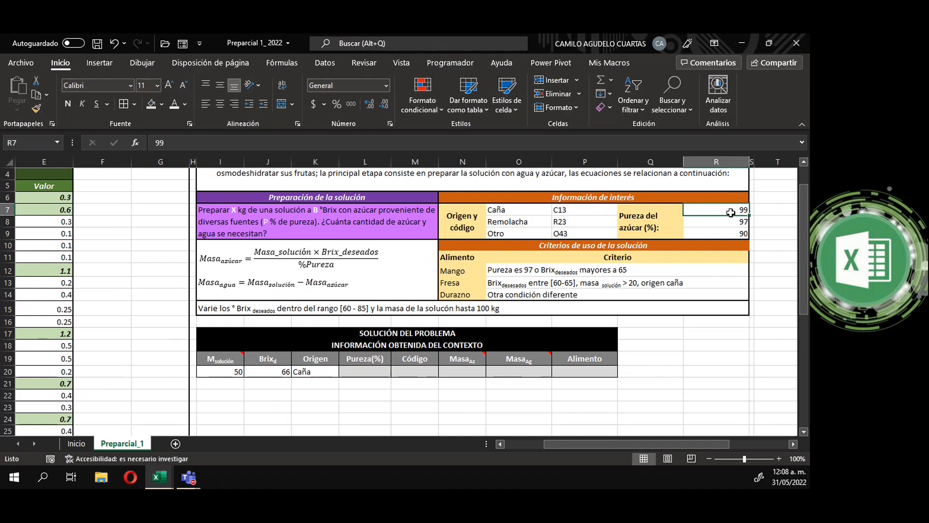
{"action": "left_click", "coordinate": [318, 375]}
{"action": "left_click", "coordinate": [500, 223]}
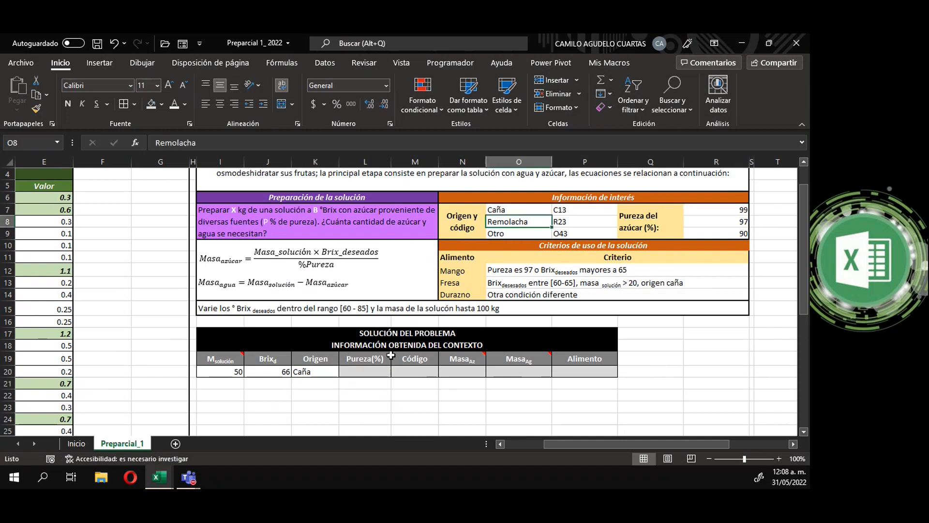
{"action": "left_click", "coordinate": [370, 371]}
{"action": "left_click", "coordinate": [735, 222]}
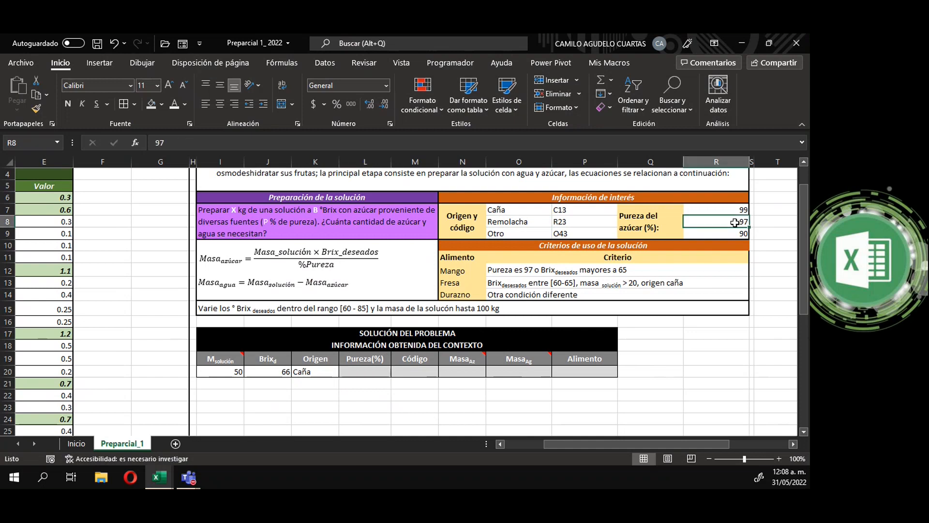
{"action": "left_click", "coordinate": [518, 234]}
{"action": "left_click", "coordinate": [725, 233]}
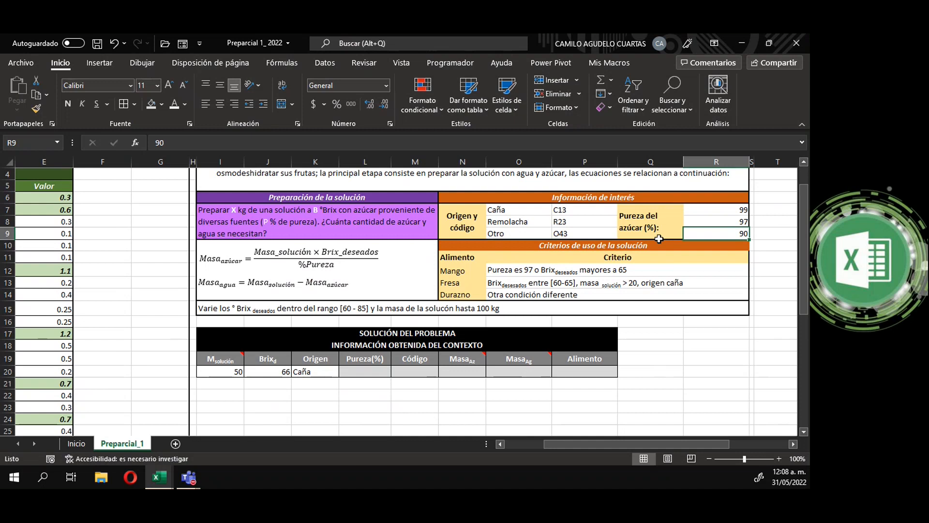
{"action": "left_click", "coordinate": [366, 373]}
{"action": "key", "text": "alt+F11"}
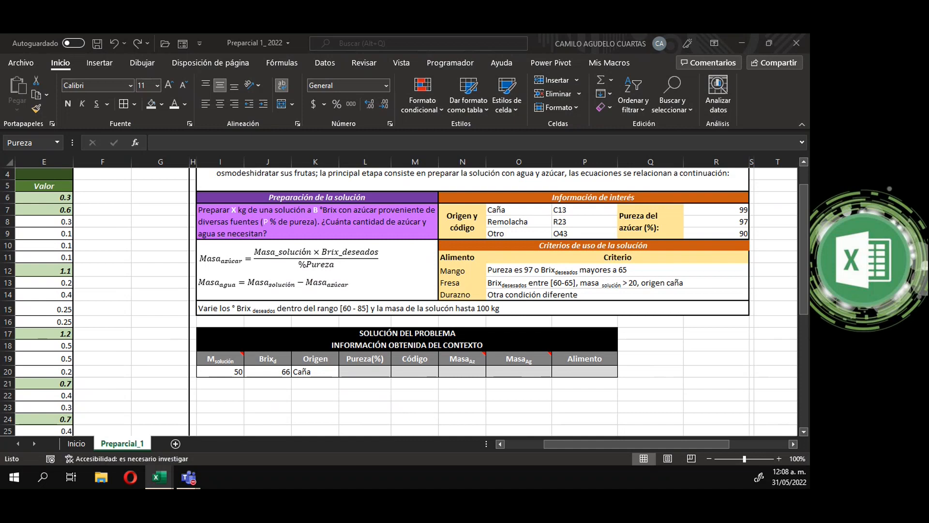
{"action": "key", "text": "F2"}
Step: Begin an SI formula in the Pureza(%) cell L20 that returns R7 when Origen equals O7
{"action": "left_click", "coordinate": [363, 373]}
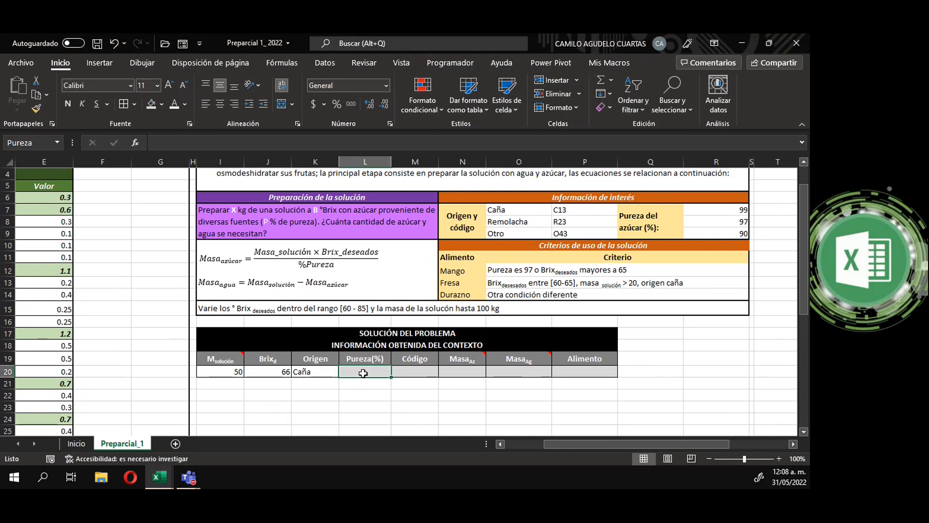
{"action": "type", "text": "=si"}
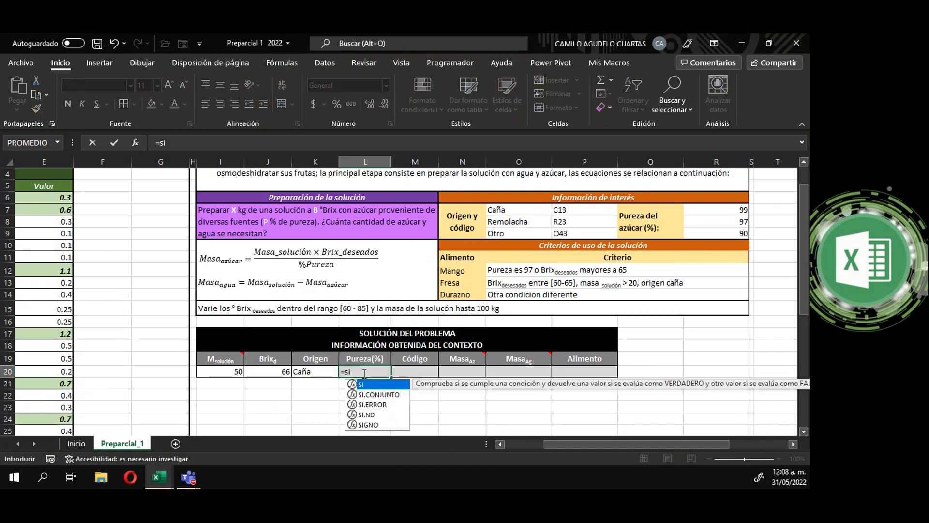
{"action": "key", "text": "Tab"}
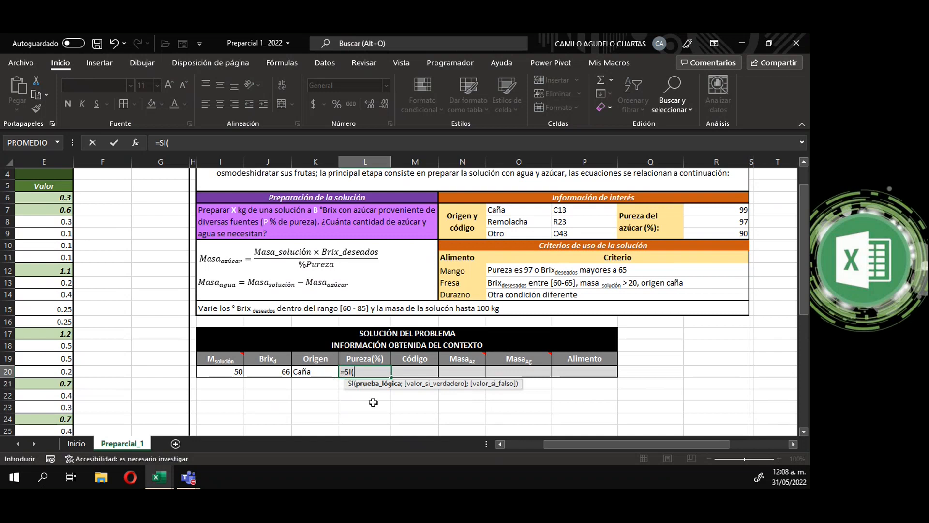
{"action": "left_click", "coordinate": [309, 371]}
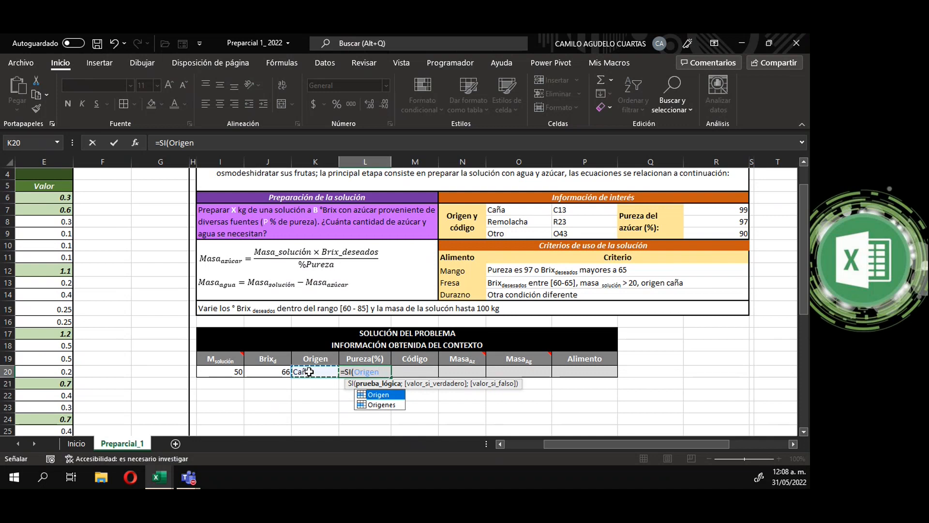
{"action": "type", "text": "="}
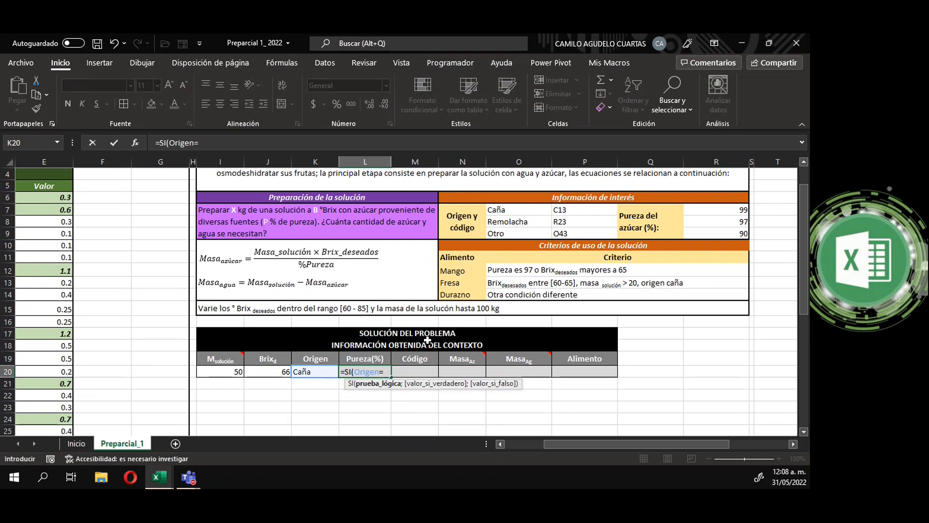
{"action": "left_click", "coordinate": [516, 211]}
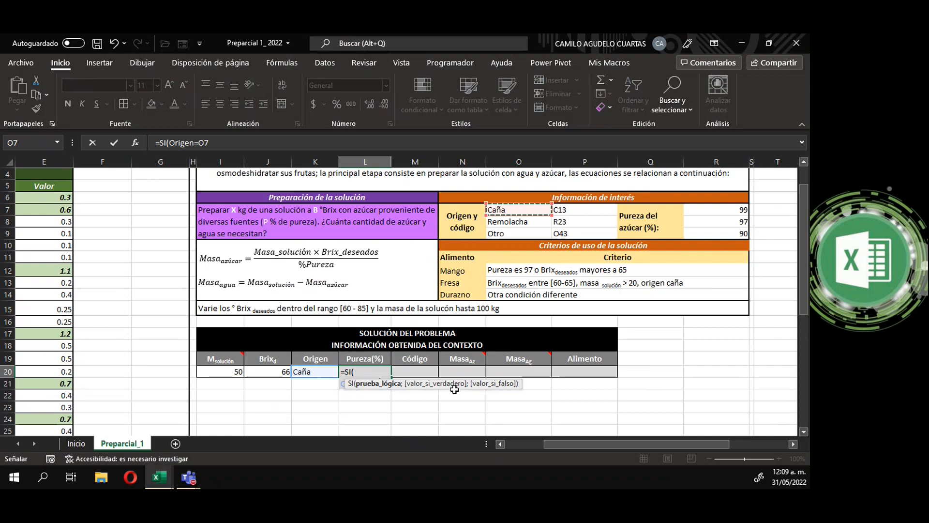
{"action": "mouse_move", "coordinate": [458, 403]}
{"action": "left_mouse_down"}
{"action": "mouse_move", "coordinate": [483, 415]}
{"action": "mouse_move", "coordinate": [445, 414]}
{"action": "left_mouse_up"}
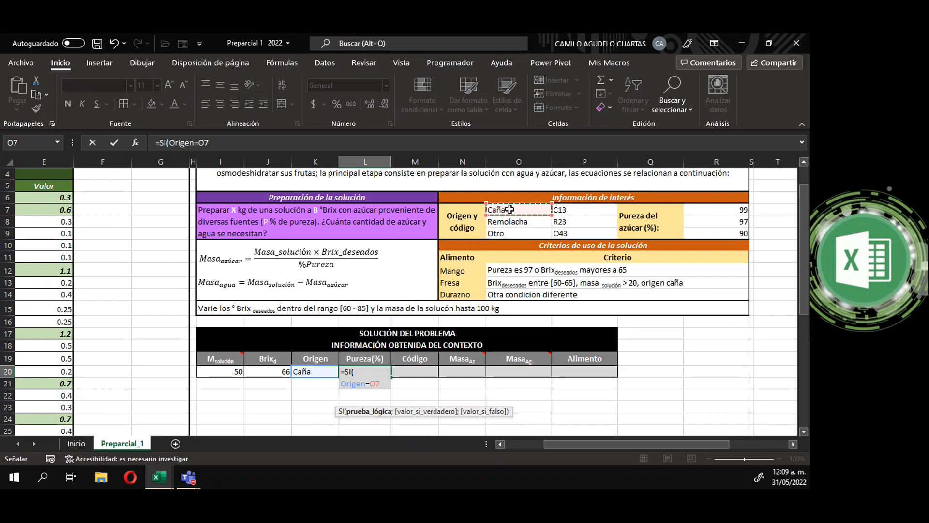
{"action": "type", "text": ";"}
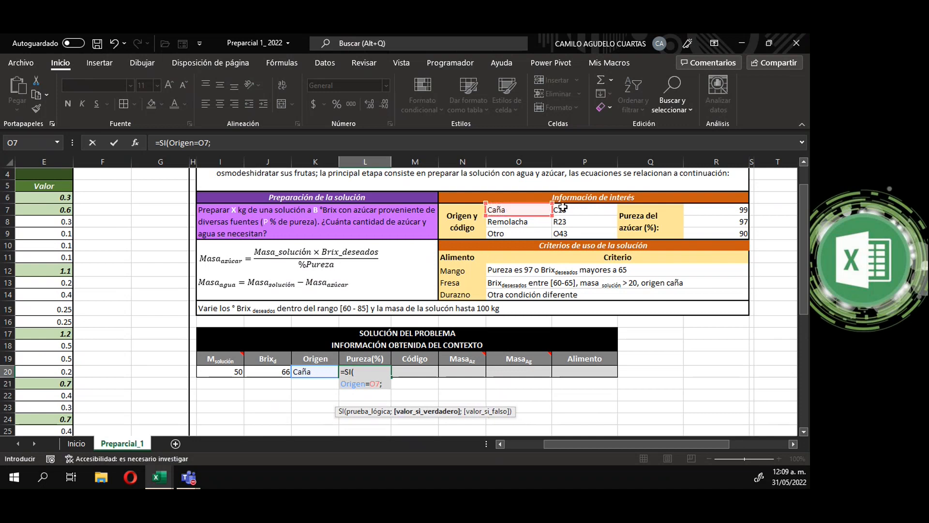
{"action": "left_click", "coordinate": [723, 209]}
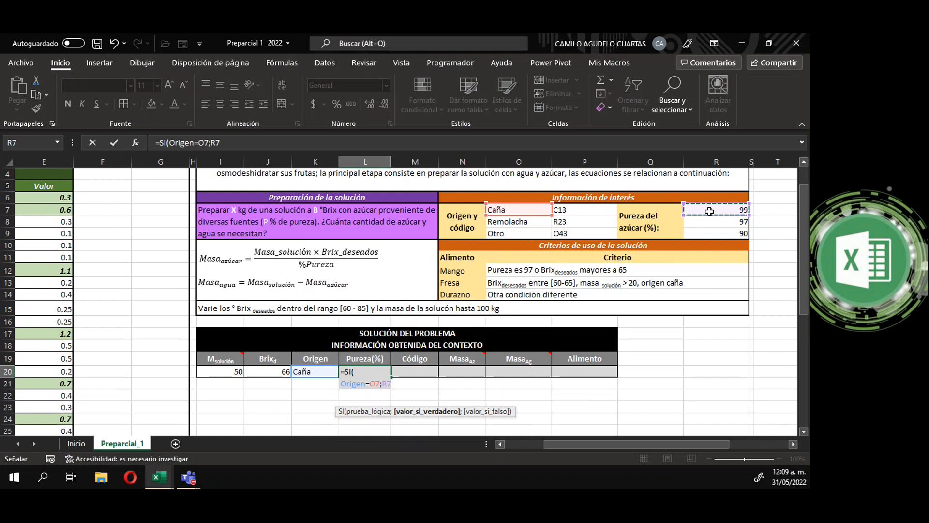
{"action": "type", "text": ";"}
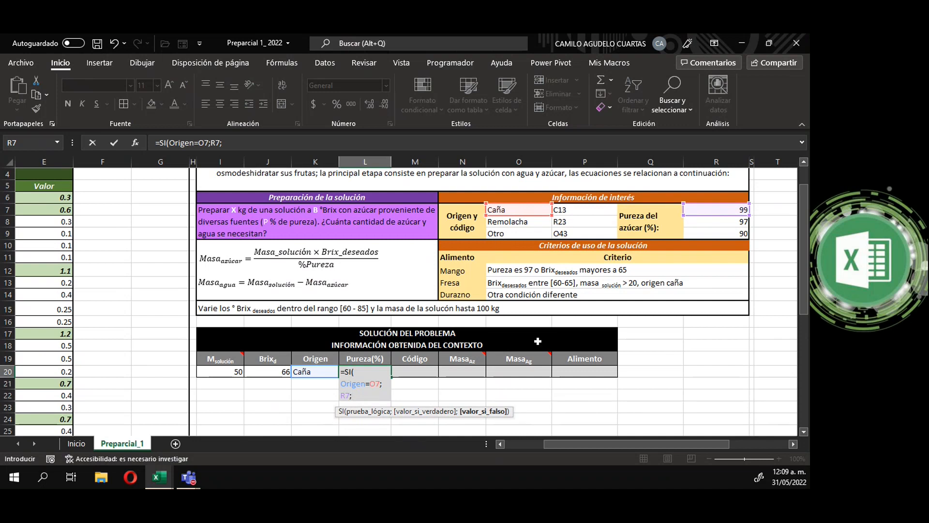
Step: Complete the L20 formula with a nested SI as the false value: R8 when Origen equals O8, otherwise R9
{"action": "type", "text": "si"}
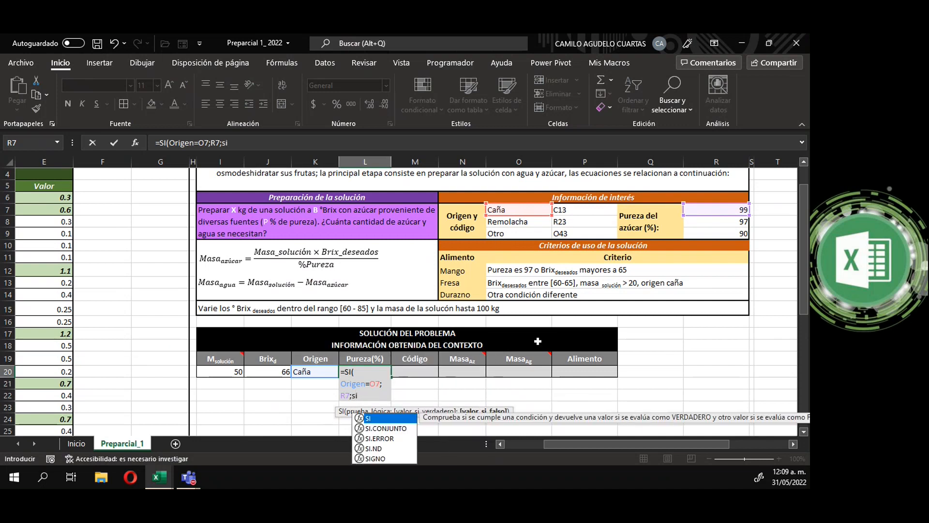
{"action": "key", "text": "Tab"}
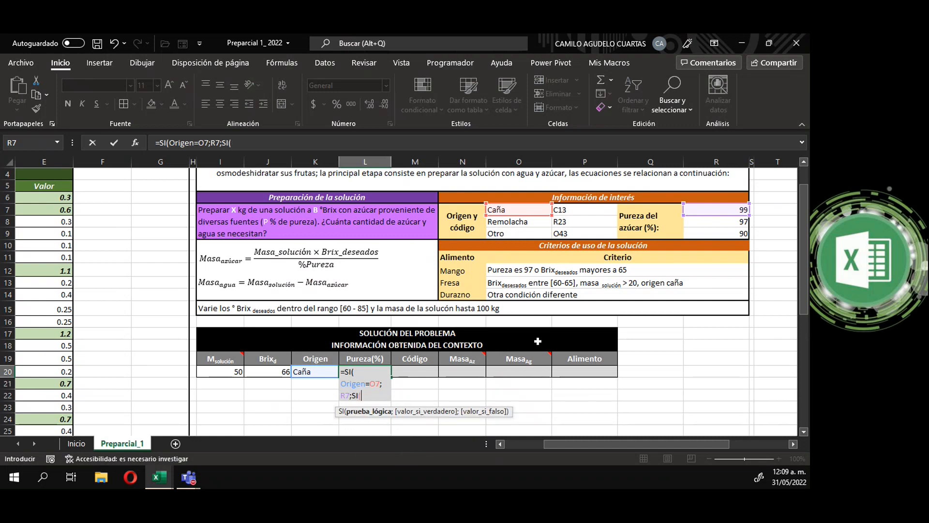
{"action": "left_click", "coordinate": [312, 371]}
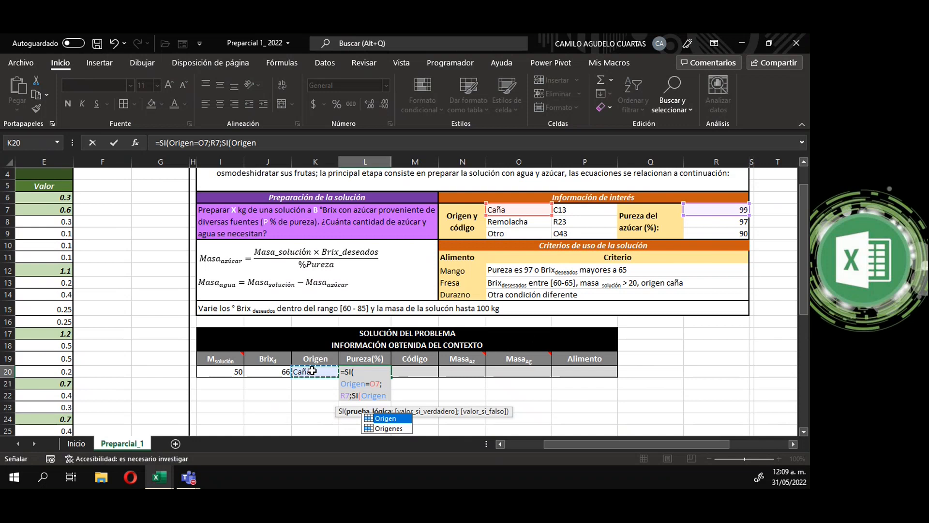
{"action": "type", "text": "="}
{"action": "left_click", "coordinate": [507, 224]}
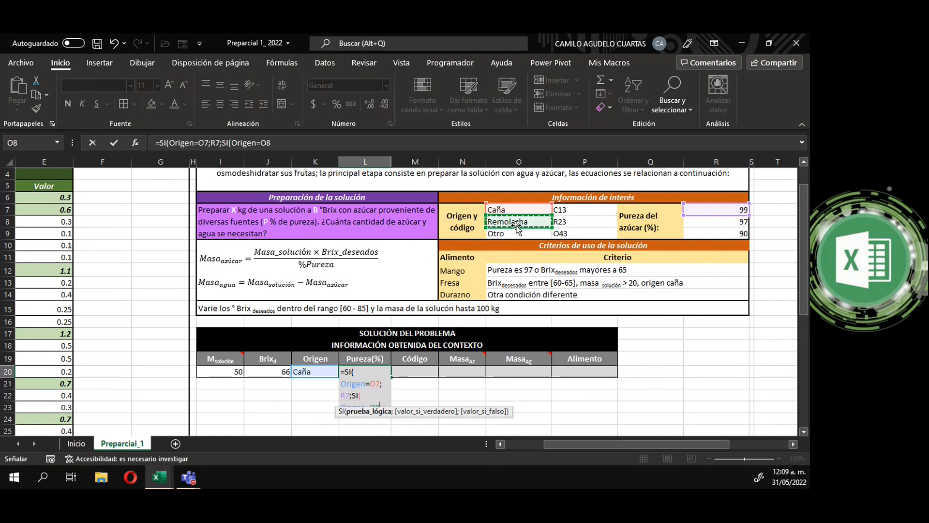
{"action": "left_click_drag", "start_coordinate": [415, 410], "coordinate": [418, 356]}
{"action": "left_click_drag", "start_coordinate": [415, 336], "coordinate": [547, 386]}
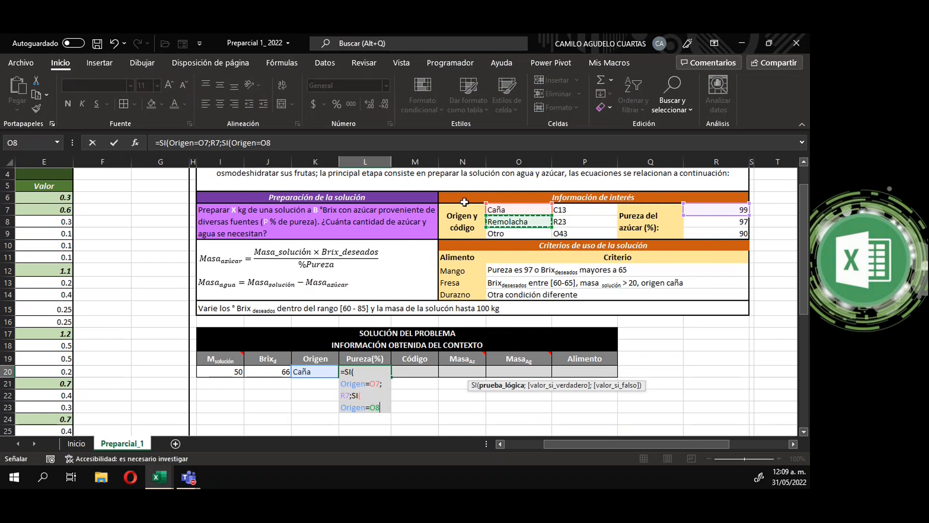
{"action": "type", "text": ";"}
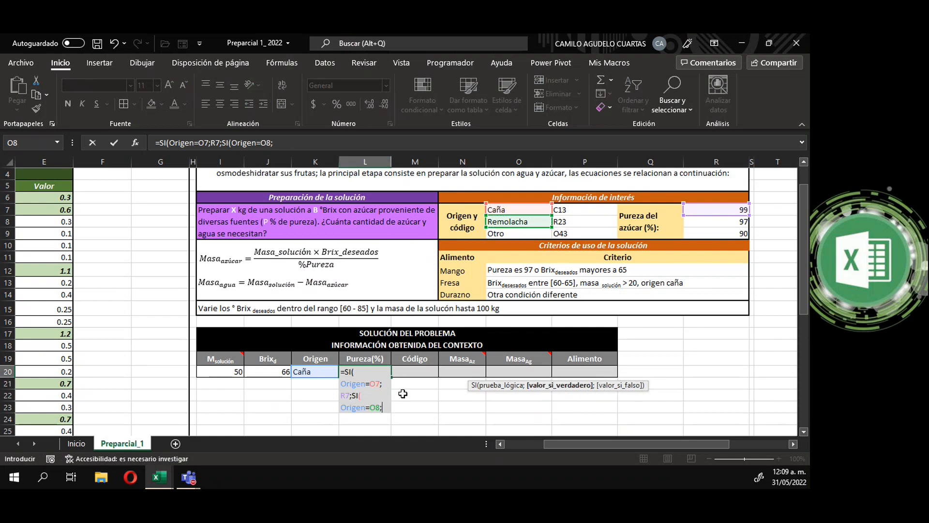
{"action": "left_click", "coordinate": [722, 220]}
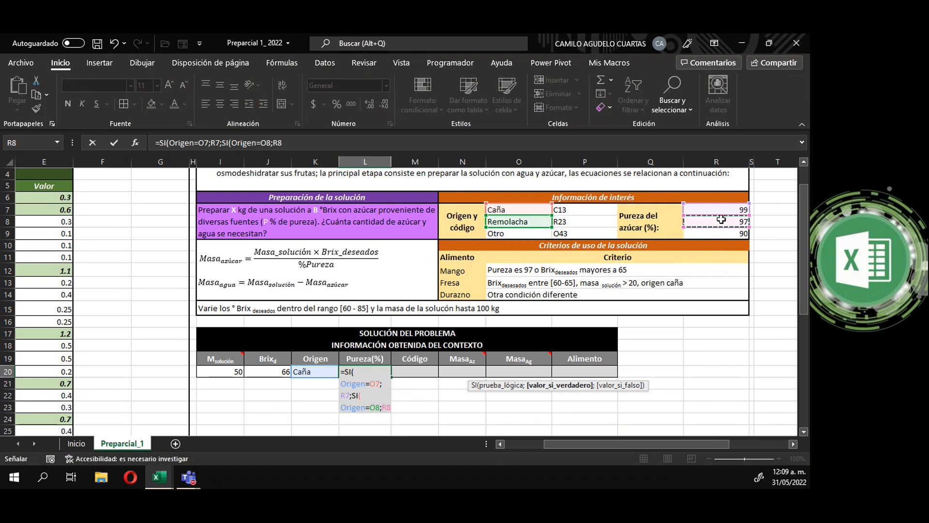
{"action": "type", "text": ";"}
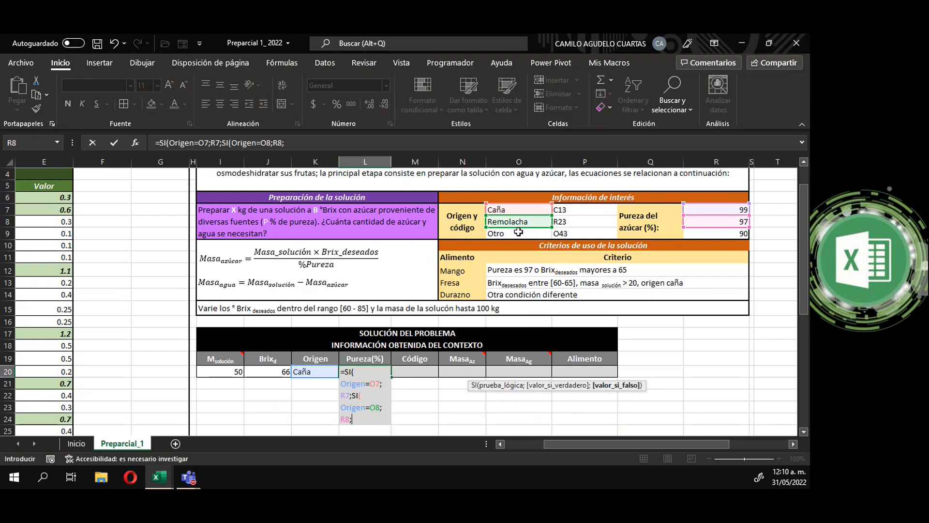
{"action": "left_click", "coordinate": [716, 235]}
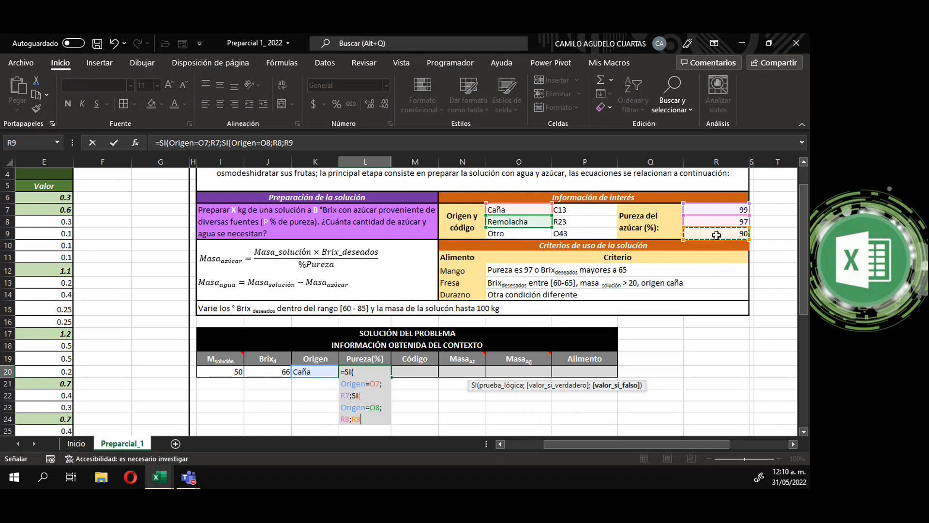
{"action": "type", "text": "))"}
{"action": "key", "text": "Return"}
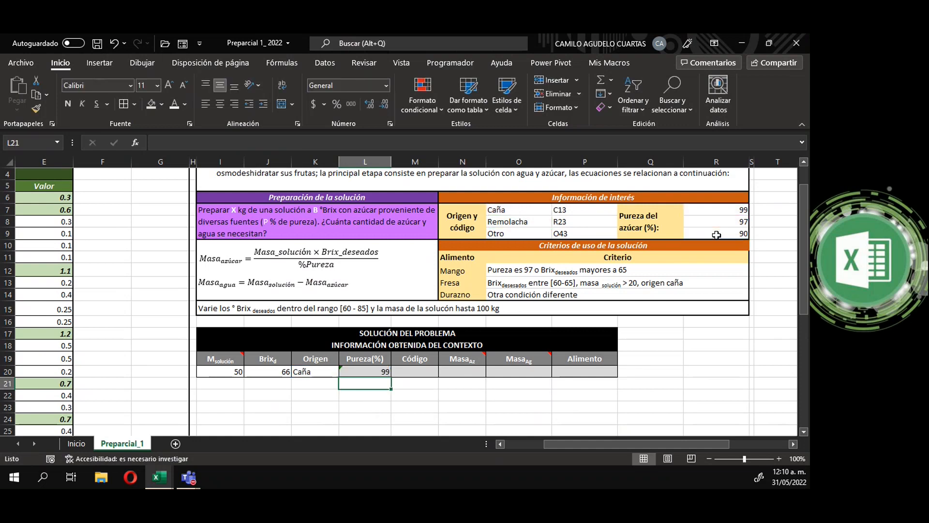
Step: Check the Pureza(%) result against R7, and test the formula with "Remolacha" as the origin in K20
{"action": "left_click", "coordinate": [314, 373]}
{"action": "left_click", "coordinate": [344, 372]}
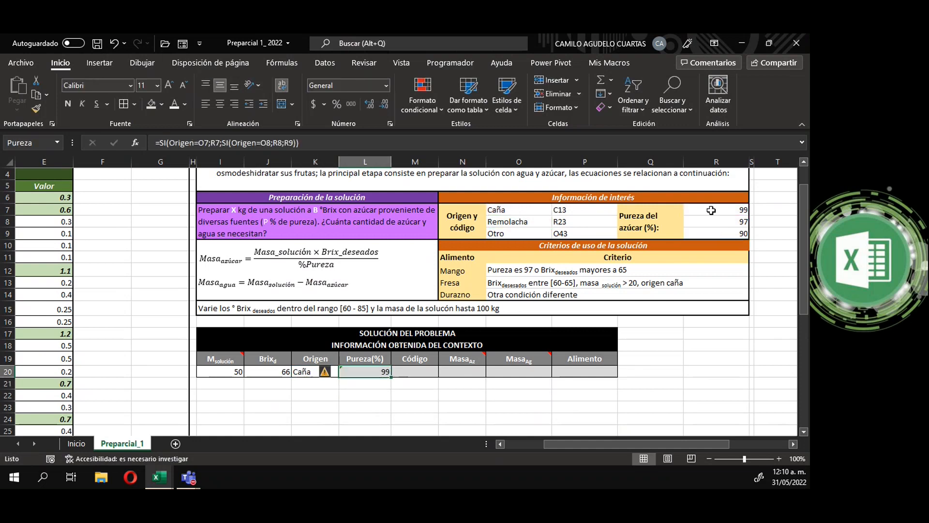
{"action": "left_click", "coordinate": [721, 208]}
{"action": "left_click", "coordinate": [315, 374]}
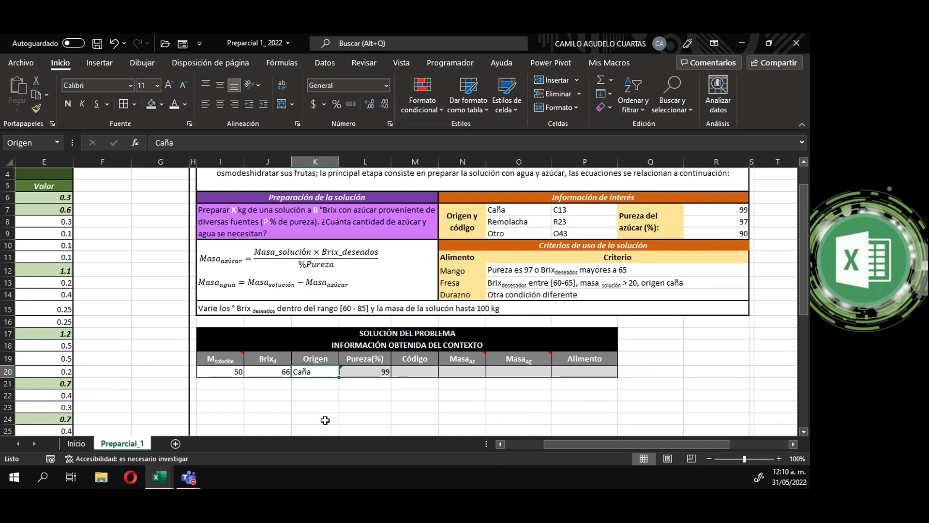
{"action": "type", "text": "Remil"}
{"action": "key", "text": "BackSpace"}
{"action": "key", "text": "BackSpace"}
{"action": "type", "text": "olacha"}
{"action": "key", "text": "Return"}
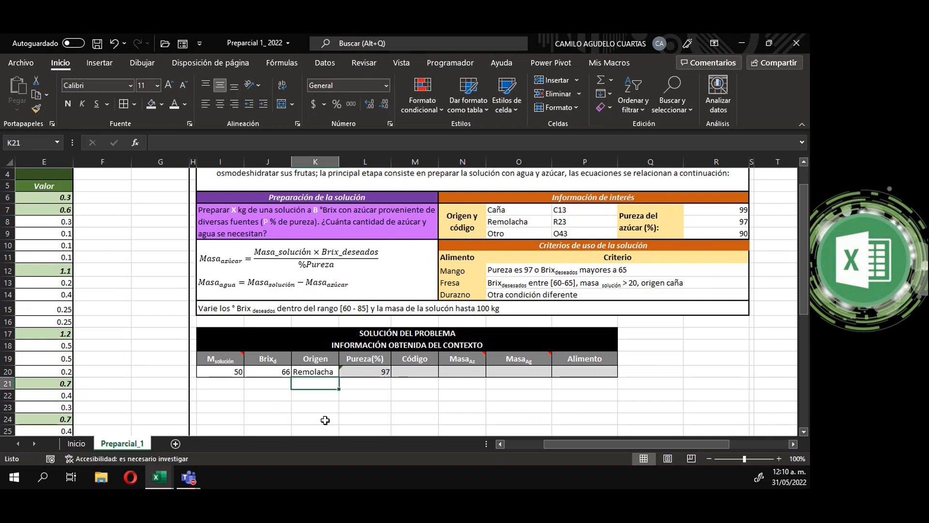
{"action": "left_click", "coordinate": [370, 372]}
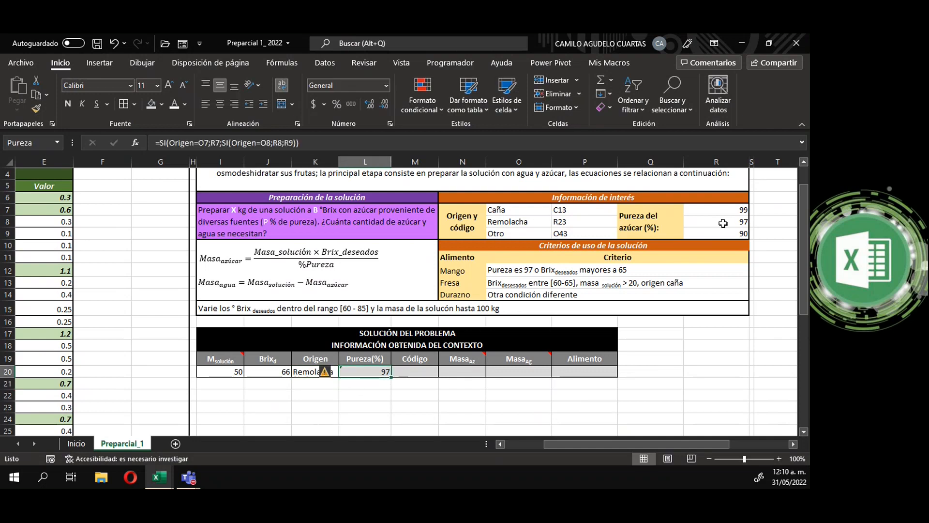
Step: Test the Pureza(%) formula with "Otro" and with the arbitrary text "asdfsdf" as the origin in K20
{"action": "left_click", "coordinate": [300, 372]}
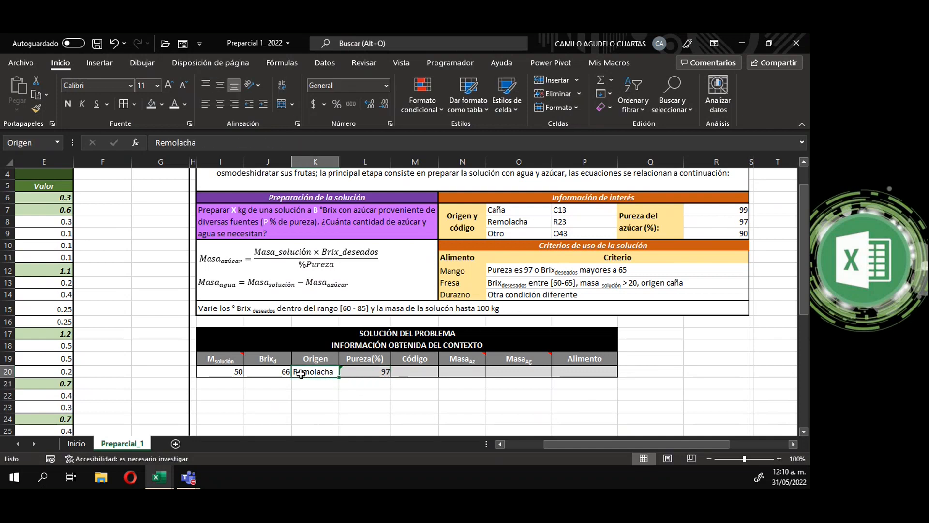
{"action": "type", "text": "Otro"}
{"action": "key", "text": "Return"}
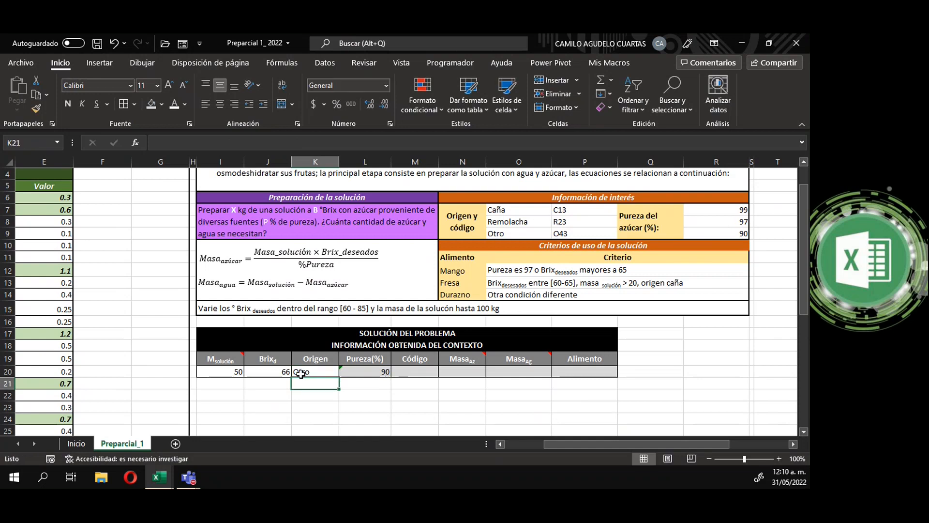
{"action": "left_click", "coordinate": [315, 373]}
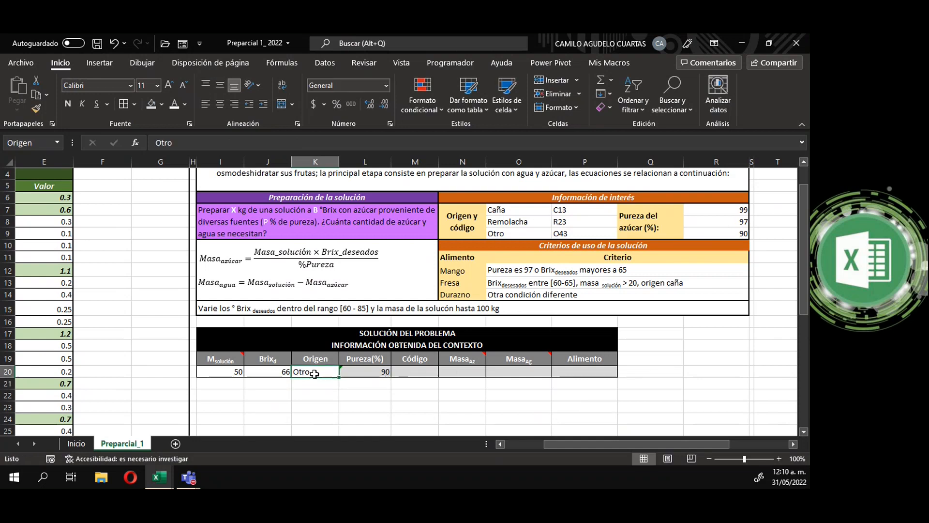
{"action": "type", "text": "asdfsdf"}
{"action": "key", "text": "Return"}
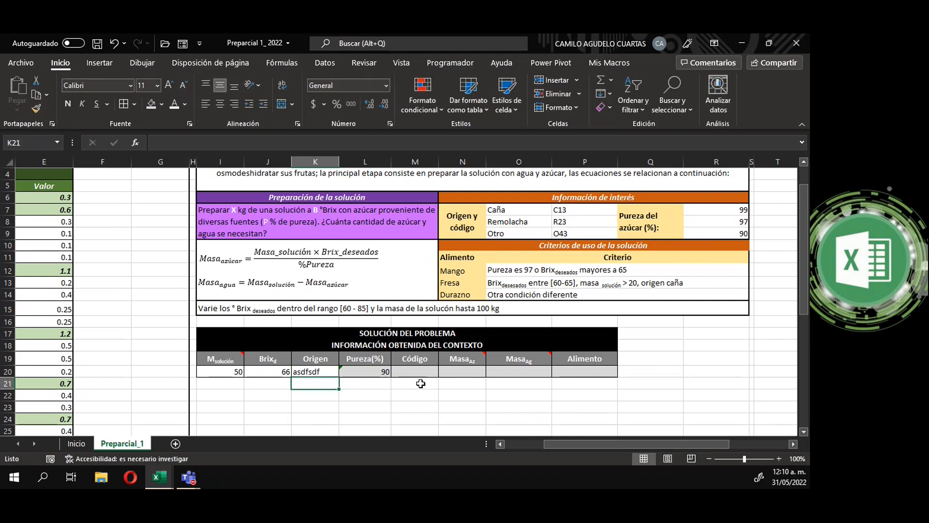
Step: Set the origin in K20 back to "Caña"
{"action": "left_click", "coordinate": [309, 371]}
{"action": "type", "text": "Caña"}
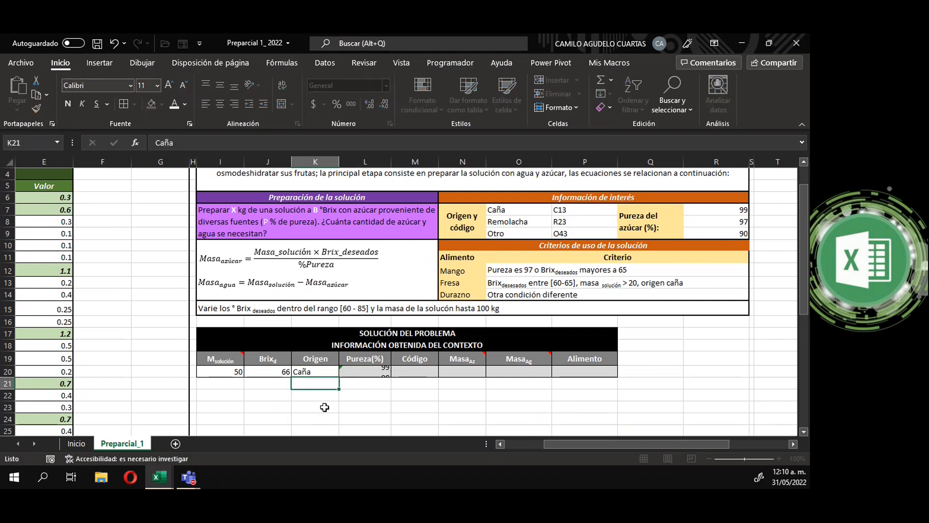
{"action": "key", "text": "Return"}
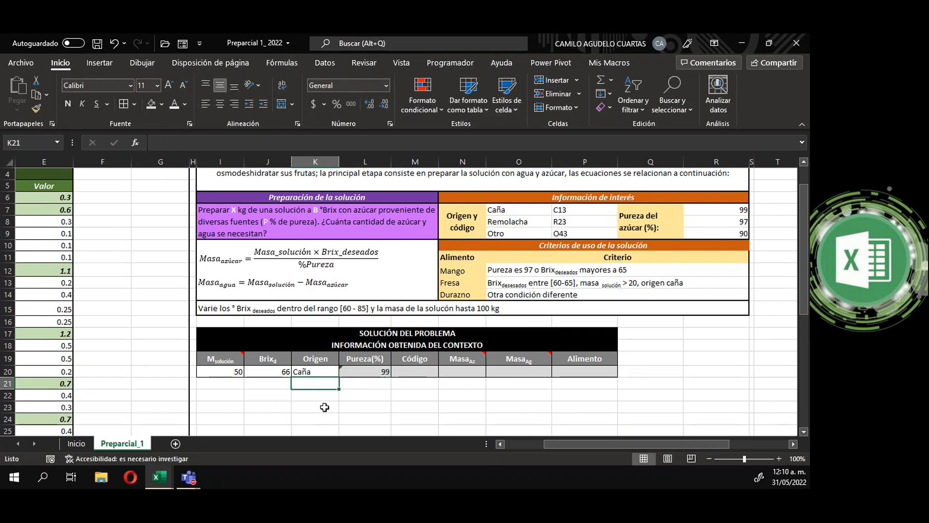
Step: Compare the Pureza(%) formula in L20 with the "Simple o anidado corto" requirement in the Tabla de control
{"action": "left_click", "coordinate": [361, 371]}
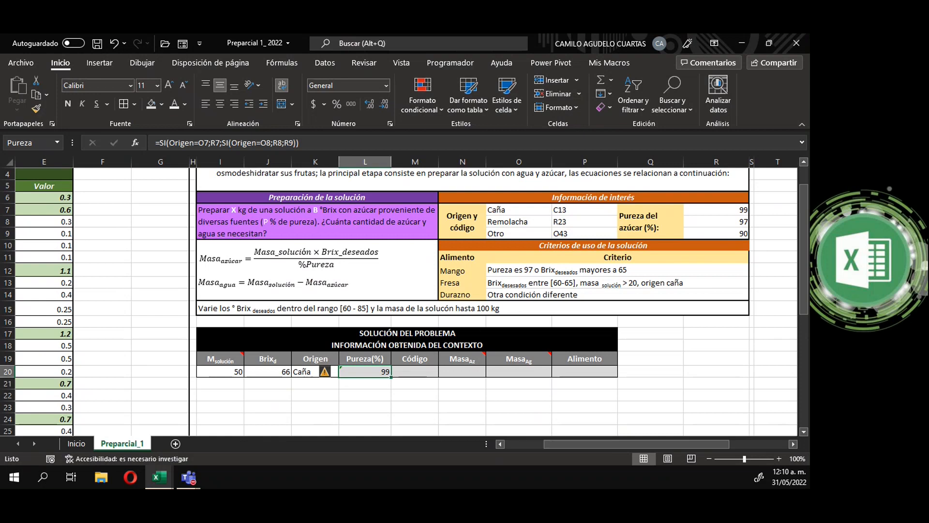
{"action": "left_click_drag", "start_coordinate": [565, 443], "coordinate": [526, 443]}
{"action": "left_click", "coordinate": [151, 283]}
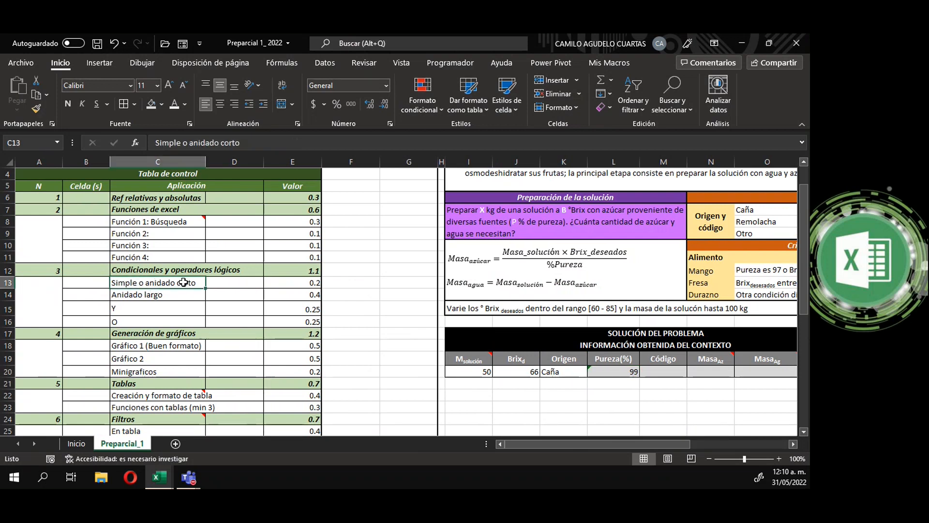
{"action": "left_click", "coordinate": [617, 371]}
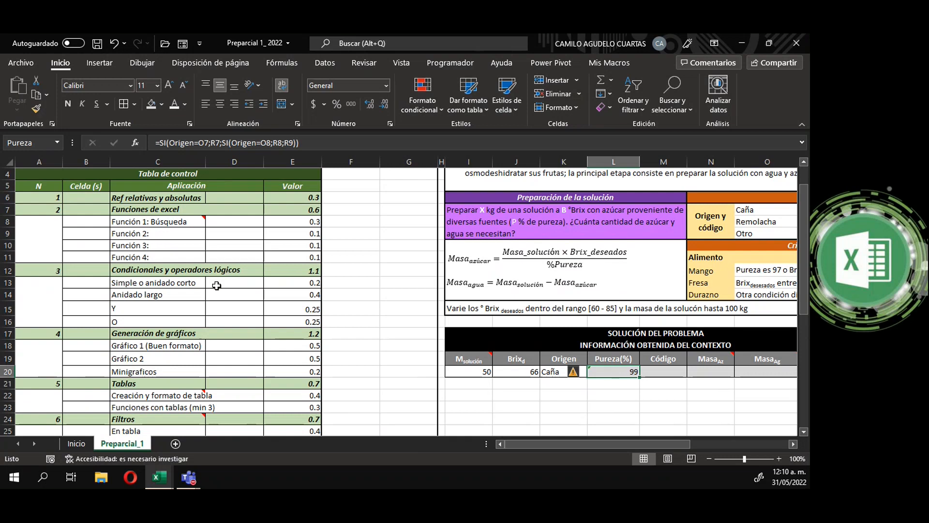
{"action": "left_click", "coordinate": [188, 284]}
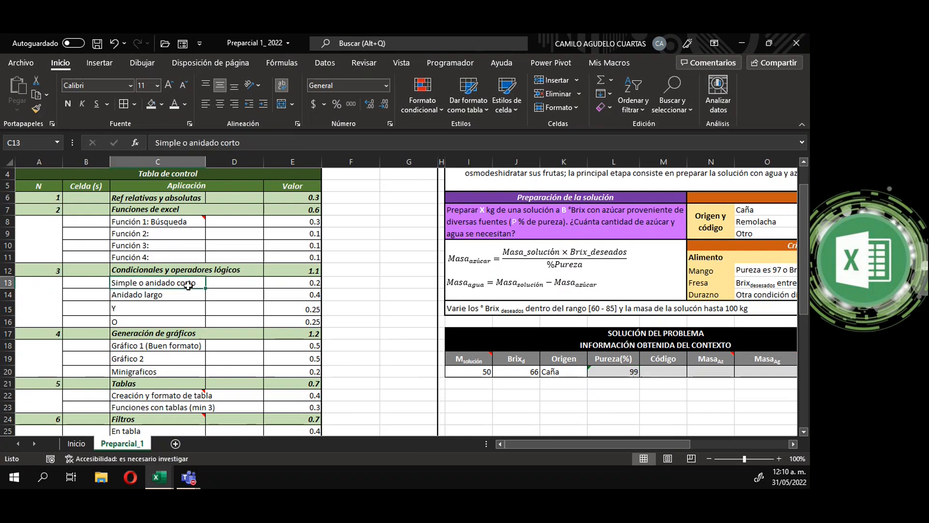
{"action": "left_click", "coordinate": [627, 372]}
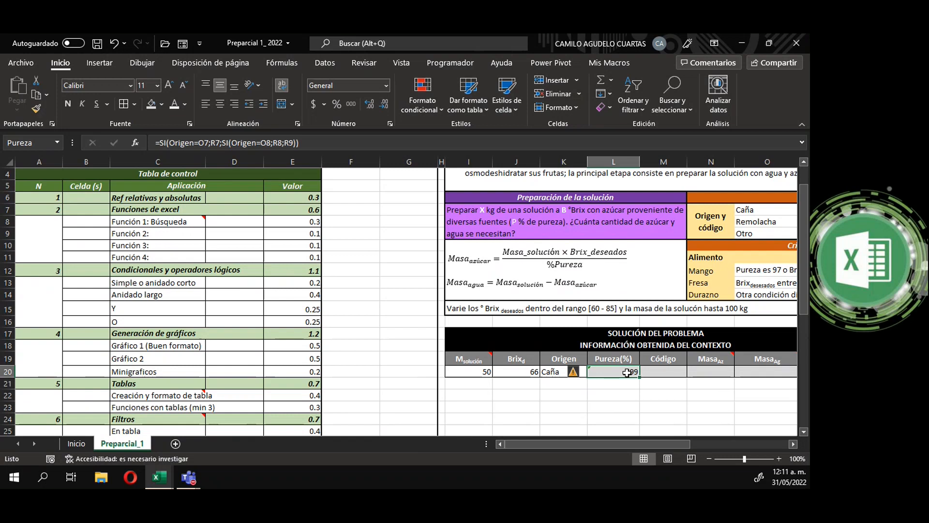
Step: Record L20 as the cell for "Simple o anidado corto" in B13 of the Tabla de control
{"action": "left_click", "coordinate": [90, 285]}
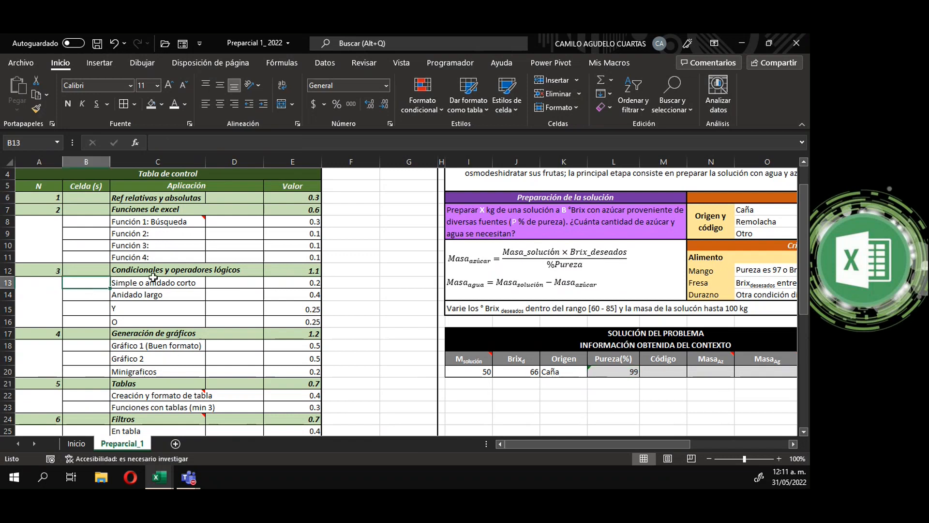
{"action": "type", "text": "L20"}
{"action": "key", "text": "Return"}
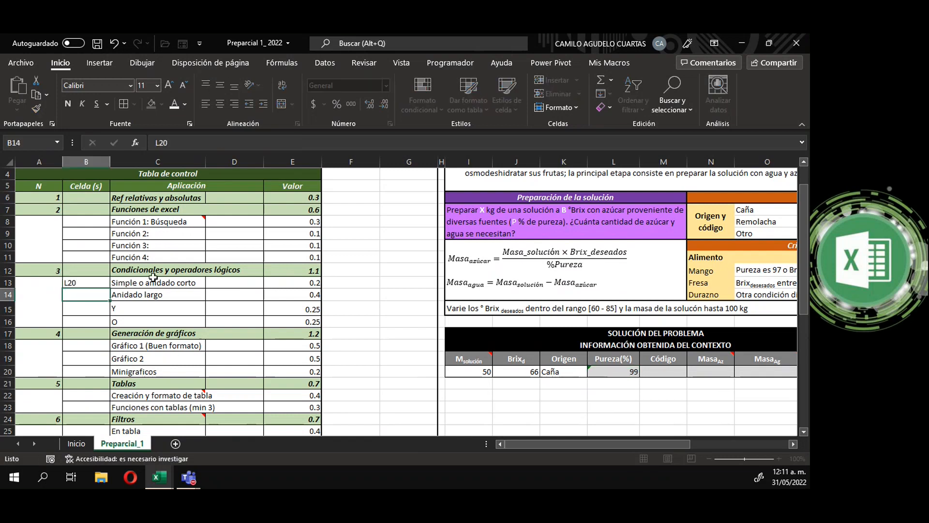
Step: Review the recorded cells and the point values of the "Varios" and "Simple o anidado corto" items in the Tabla de control
{"action": "scroll", "coordinate": [92, 353], "scroll_direction": "down", "scroll_amount": 3}
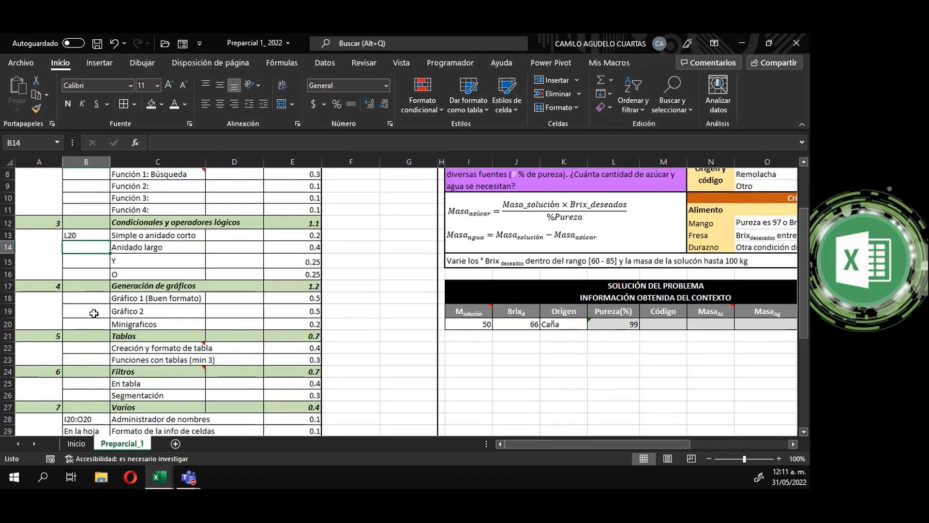
{"action": "left_click", "coordinate": [94, 366]}
{"action": "left_click", "coordinate": [90, 385]}
{"action": "left_click", "coordinate": [92, 361]}
{"action": "left_click", "coordinate": [88, 373]}
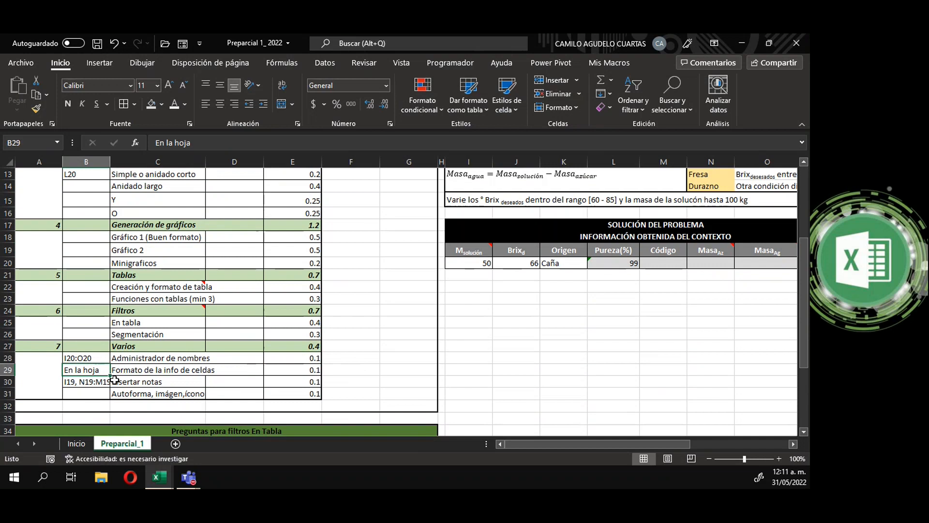
{"action": "scroll", "coordinate": [102, 378], "scroll_direction": "up", "scroll_amount": 3}
{"action": "scroll", "coordinate": [194, 367], "scroll_direction": "down", "scroll_amount": 3}
{"action": "left_click", "coordinate": [302, 357]}
{"action": "left_click_drag", "start_coordinate": [302, 357], "coordinate": [302, 382]}
{"action": "scroll", "coordinate": [291, 290], "scroll_direction": "up", "scroll_amount": 3}
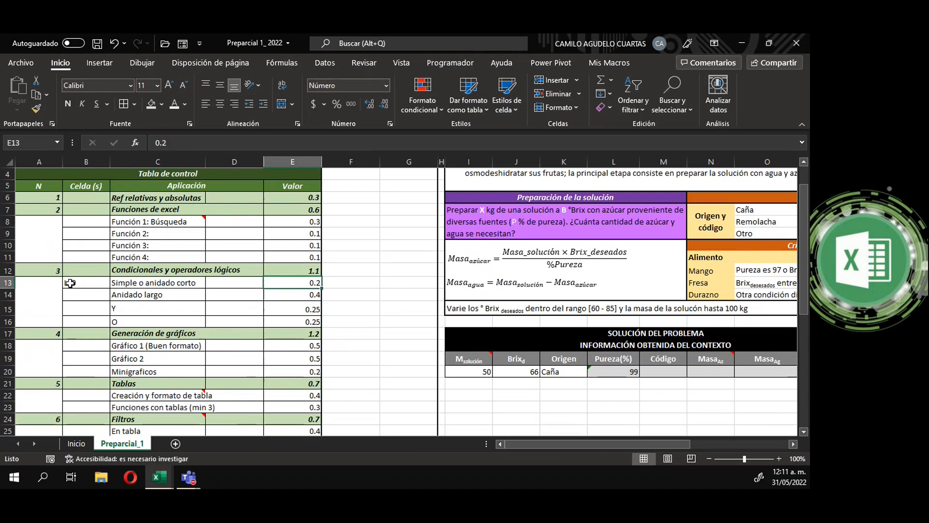
{"action": "left_click", "coordinate": [87, 282]}
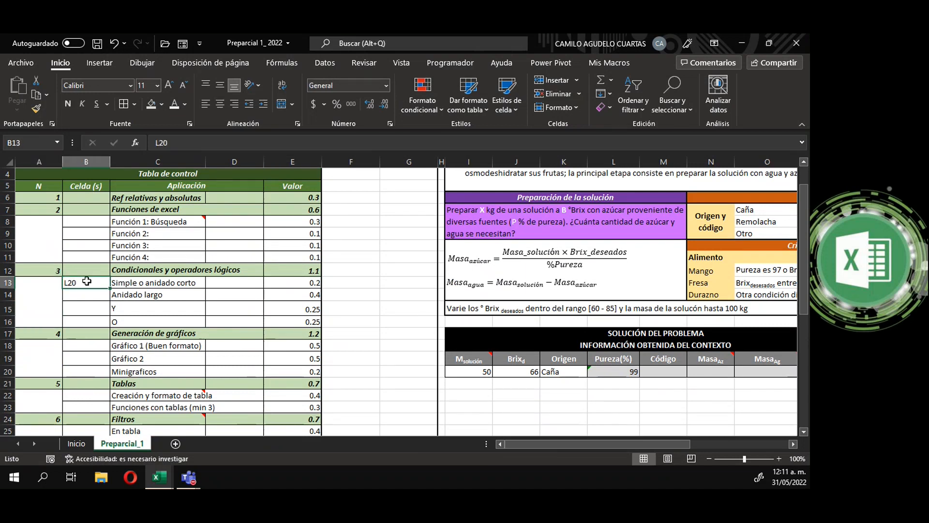
Step: Examine the empty Código cell and the Origen y código data against the "Función 1: Búsqueda" requirement in the Tabla de control
{"action": "left_click_drag", "start_coordinate": [552, 443], "coordinate": [577, 442]}
{"action": "left_click", "coordinate": [573, 370]}
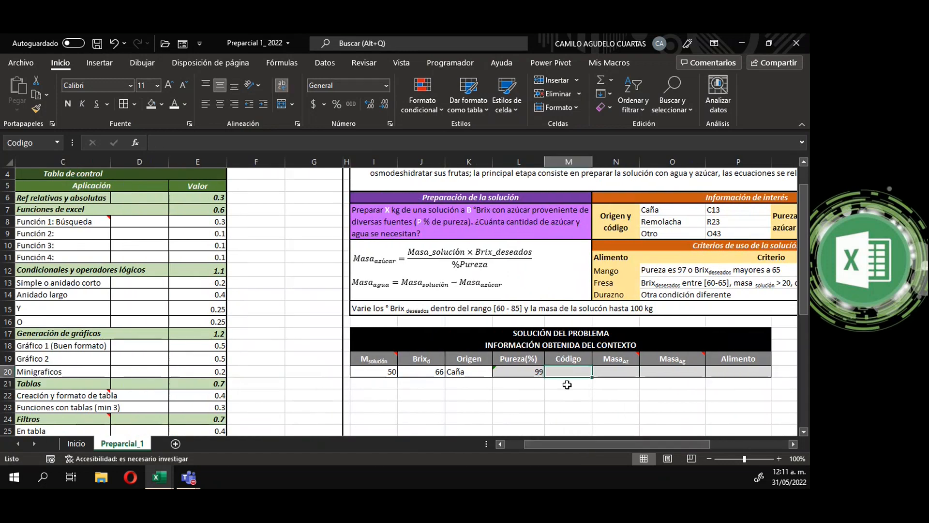
{"action": "left_click_drag", "start_coordinate": [582, 442], "coordinate": [589, 437]}
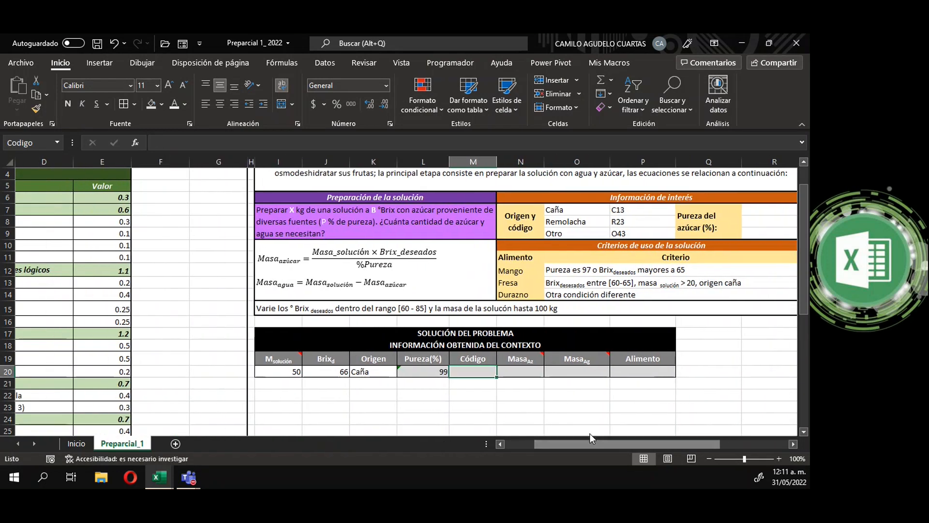
{"action": "left_click_drag", "start_coordinate": [569, 209], "coordinate": [568, 231]}
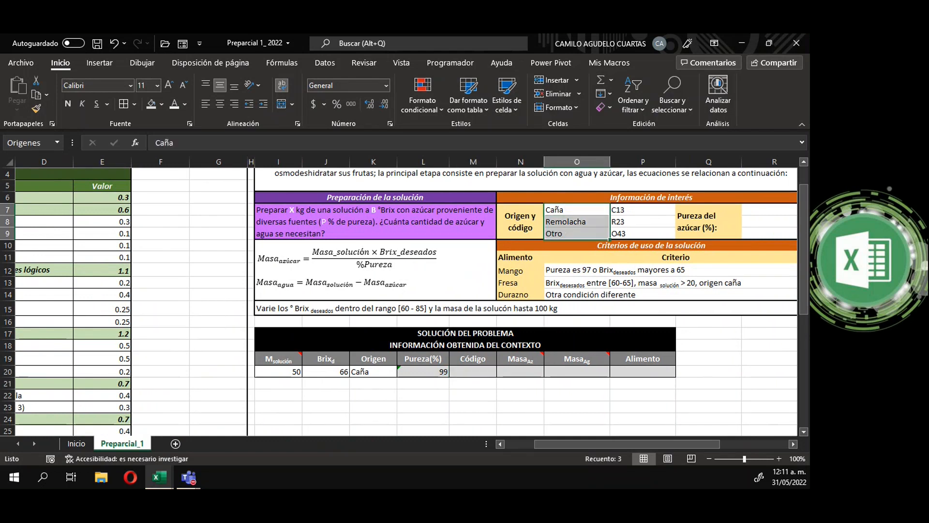
{"action": "key", "text": "ctrl+F3"}
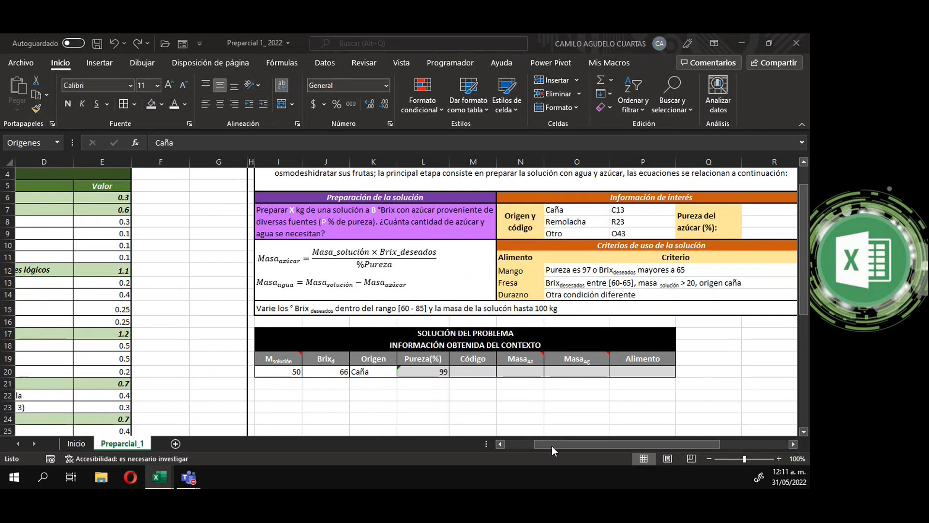
{"action": "left_click_drag", "start_coordinate": [573, 446], "coordinate": [544, 446]}
{"action": "left_click", "coordinate": [171, 283]}
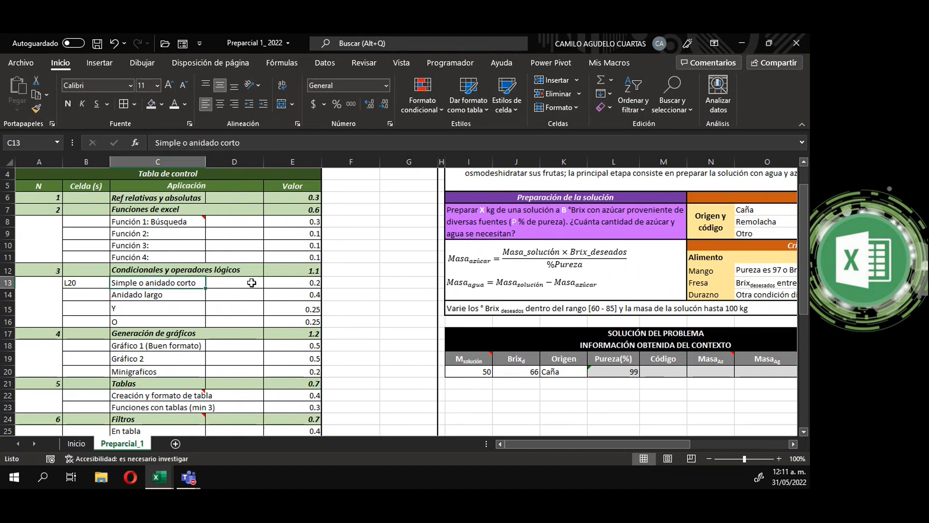
{"action": "left_click", "coordinate": [165, 224]}
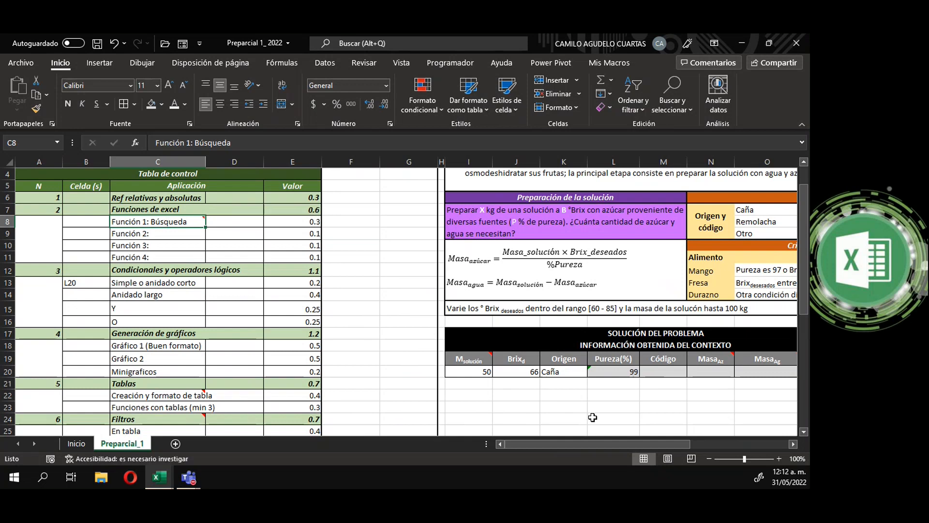
{"action": "left_click_drag", "start_coordinate": [548, 445], "coordinate": [598, 443]}
{"action": "left_click", "coordinate": [356, 371]}
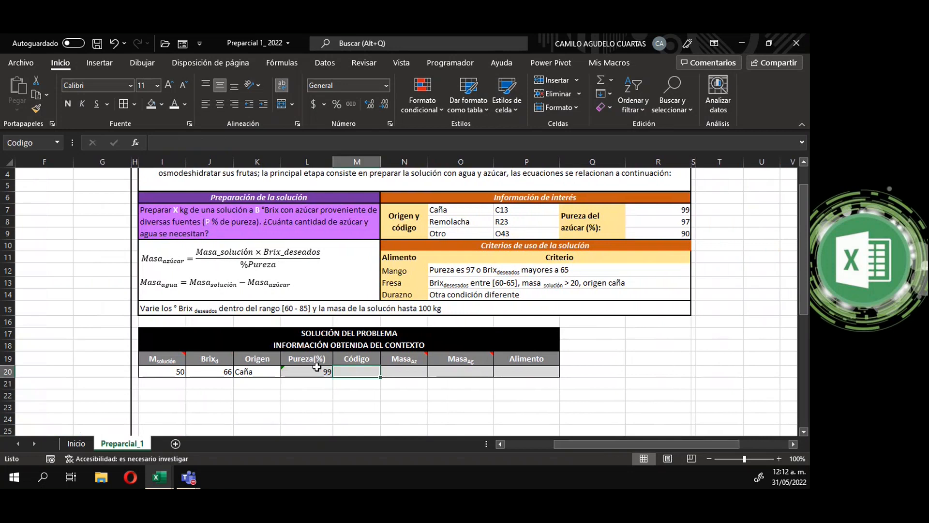
{"action": "left_click", "coordinate": [247, 370]}
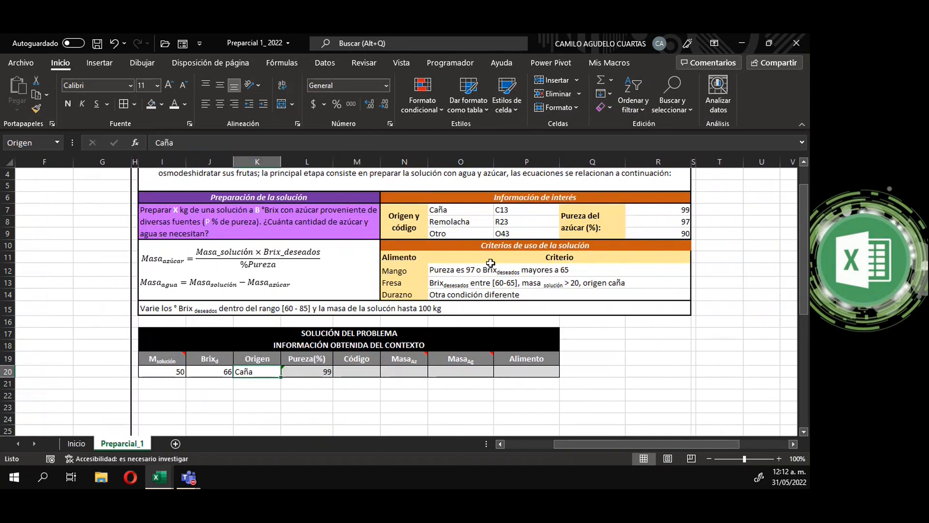
{"action": "left_click", "coordinate": [528, 210]}
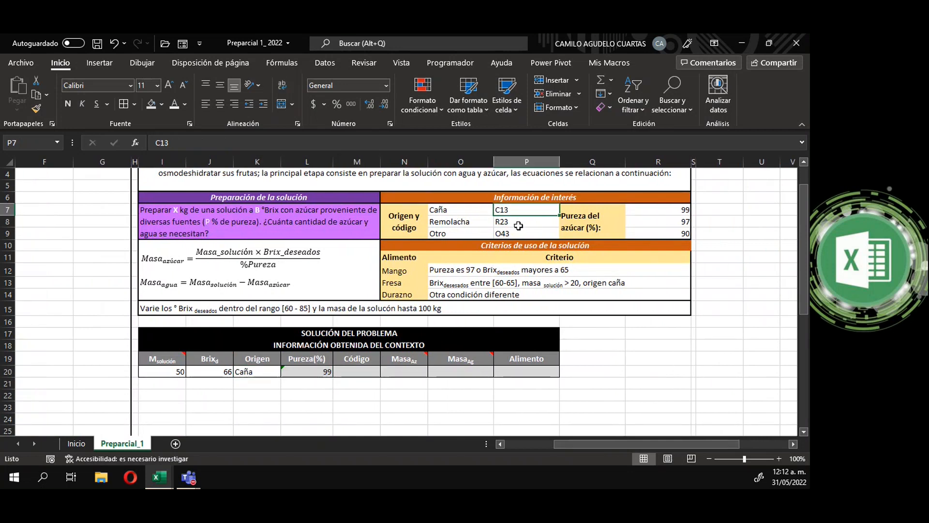
Step: Start an INDICE formula in the Código cell M20 with the range P7:P9 (Codigos) as its matrix
{"action": "left_click", "coordinate": [360, 374]}
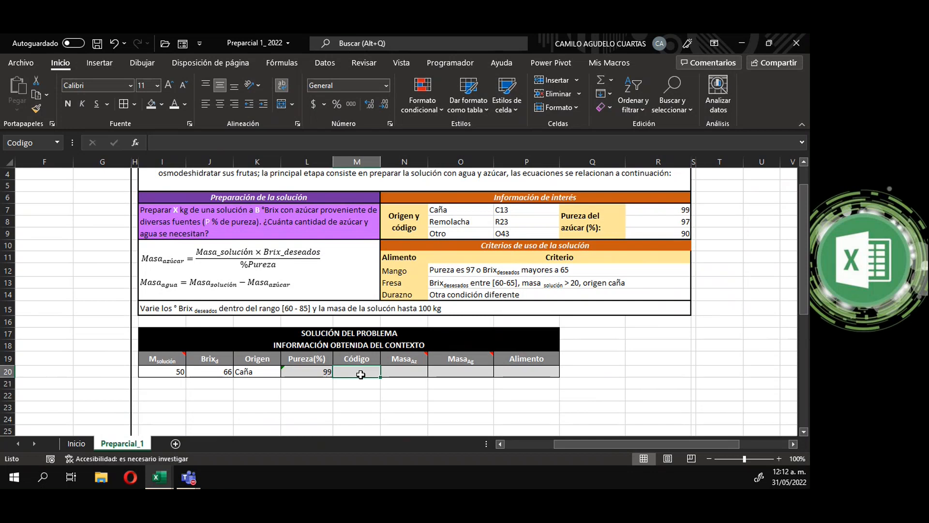
{"action": "type", "text": "="}
{"action": "type", "text": "ini"}
{"action": "type", "text": "di"}
{"action": "key", "text": "Tab"}
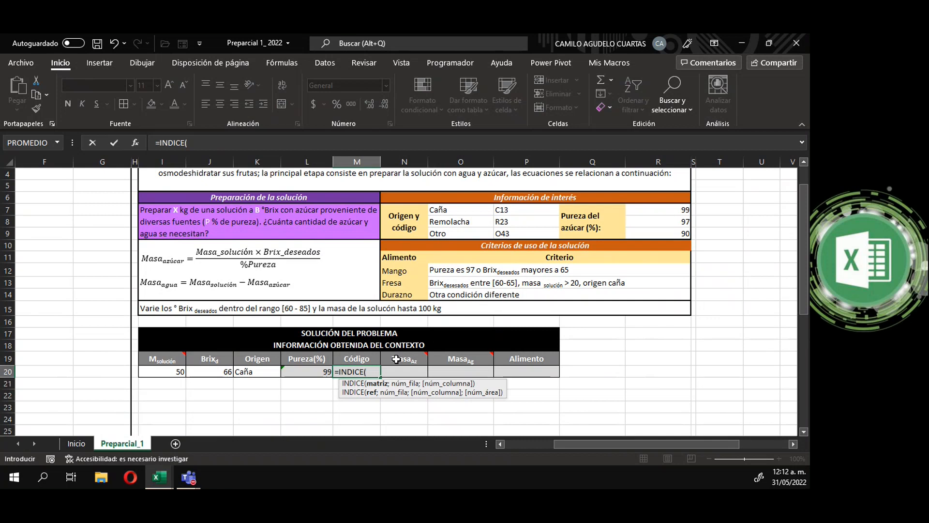
{"action": "left_click", "coordinate": [516, 209]}
{"action": "left_click_drag", "start_coordinate": [517, 210], "coordinate": [518, 231]}
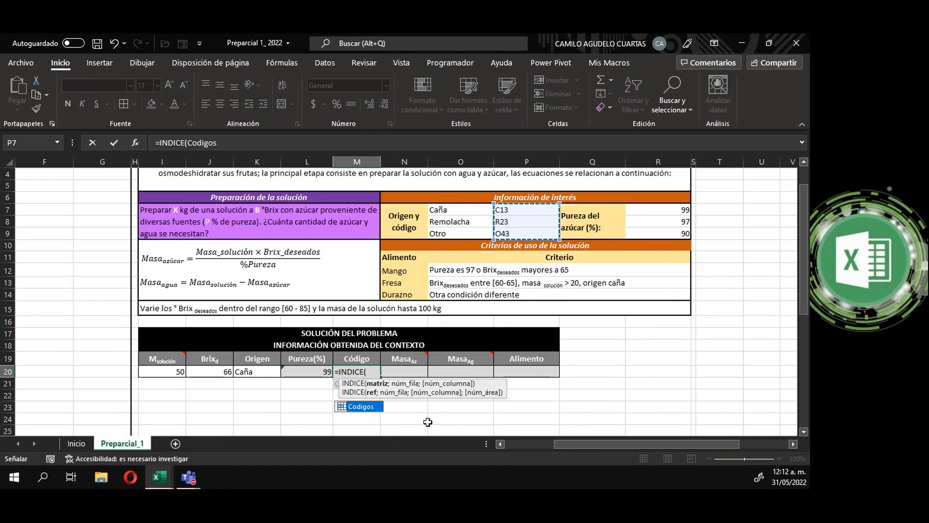
{"action": "type", "text": ";"}
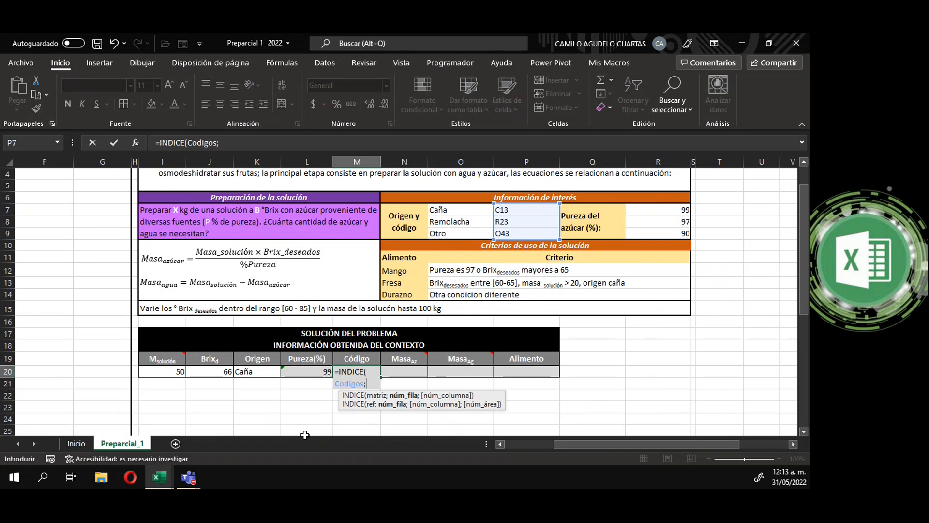
Step: Nest COINCIDIR as the row number in the INDICE formula, with Origen as the lookup value and Origenes (O7:O9) as the lookup array
{"action": "type", "text": "coin"}
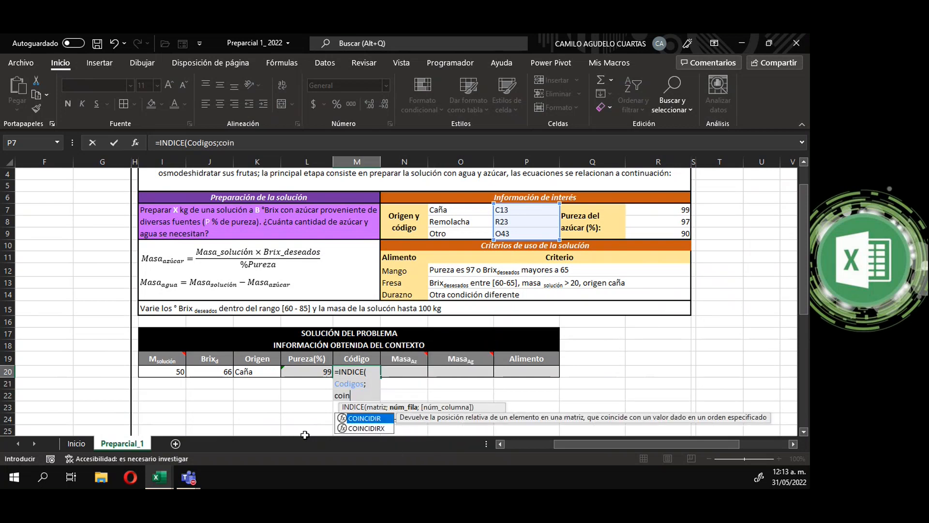
{"action": "key", "text": "Tab"}
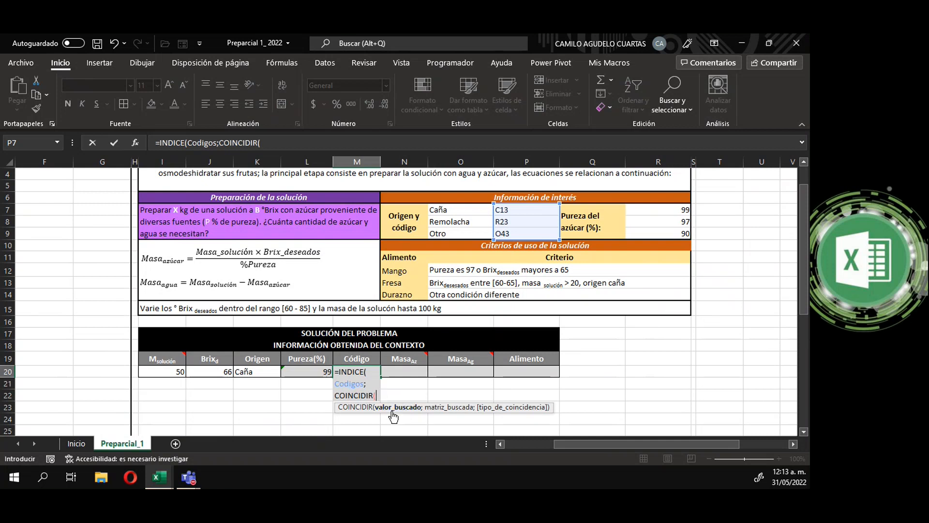
{"action": "left_click", "coordinate": [253, 371]}
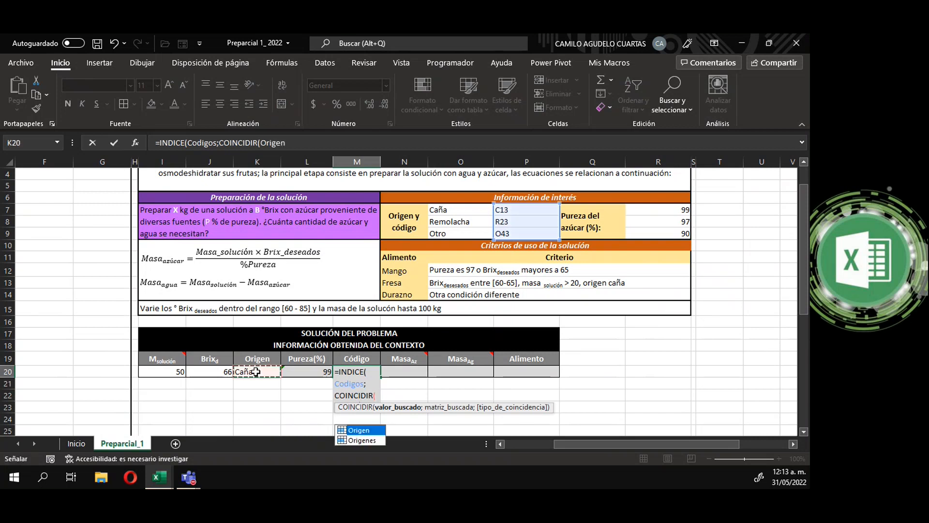
{"action": "double_click", "coordinate": [359, 431]}
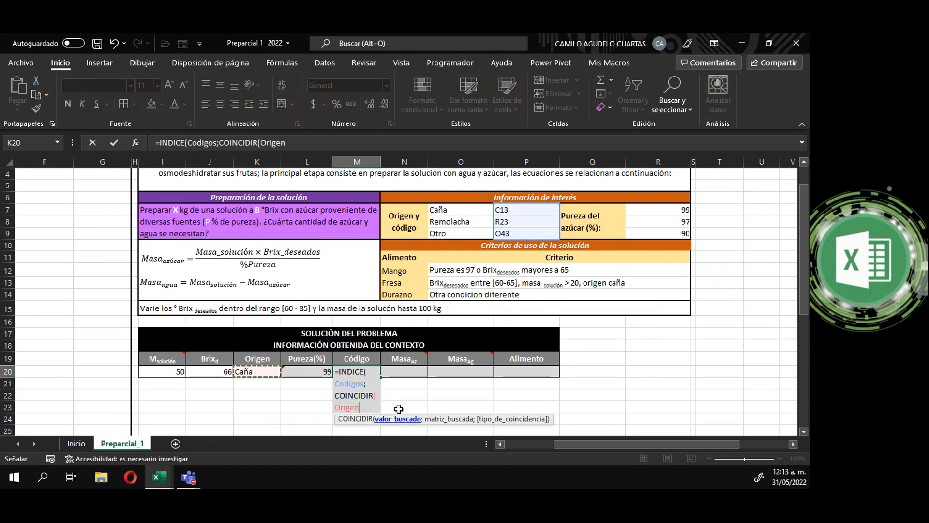
{"action": "type", "text": ";"}
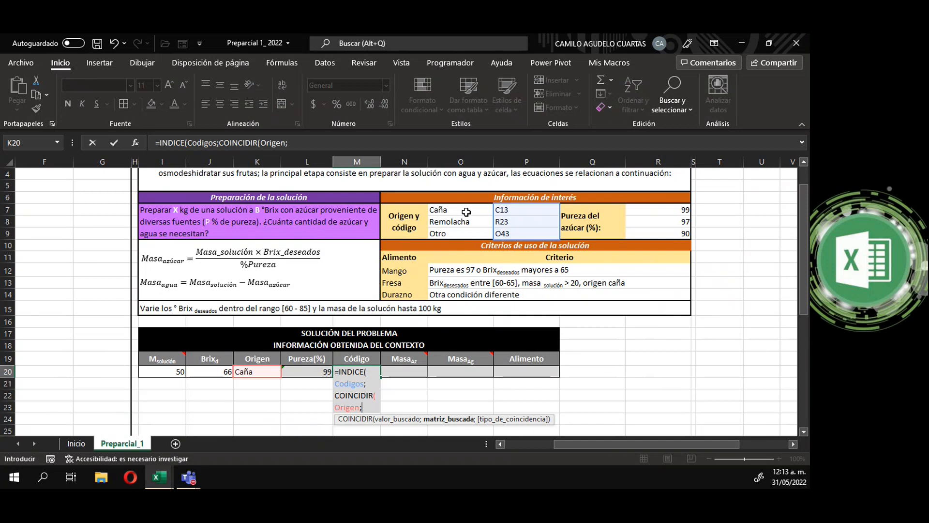
{"action": "left_click_drag", "start_coordinate": [465, 208], "coordinate": [460, 232]}
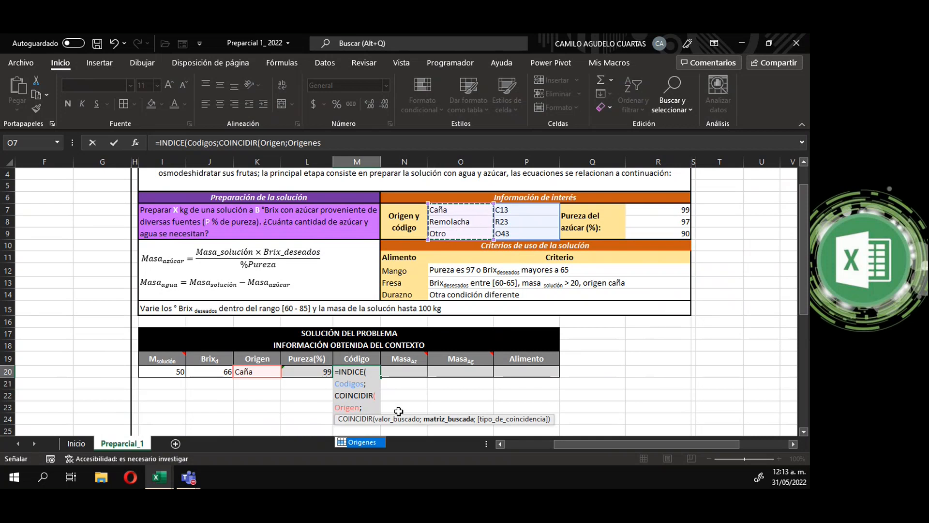
{"action": "type", "text": ";"}
Step: Review the valor_buscado and matriz_buscada arguments of COINCIDIR in the M20 formula
{"action": "left_click", "coordinate": [394, 430]}
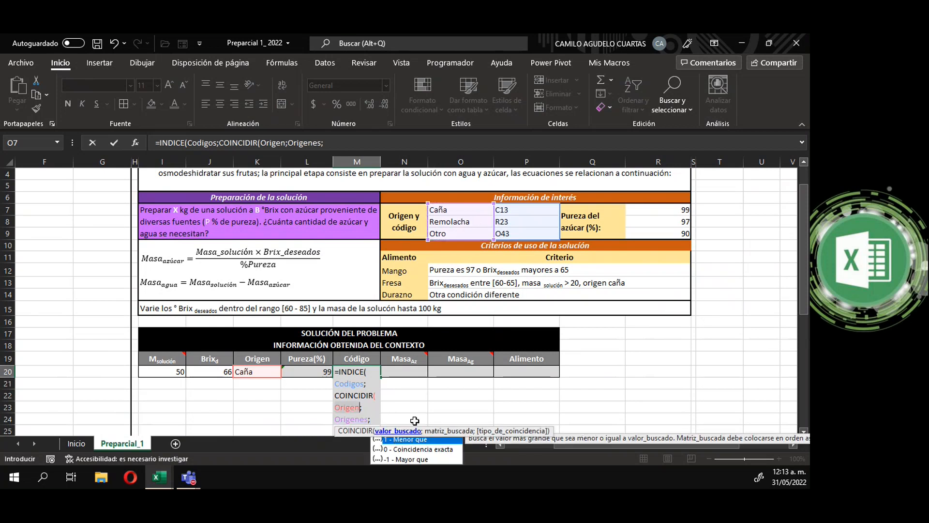
{"action": "left_click", "coordinate": [358, 429]}
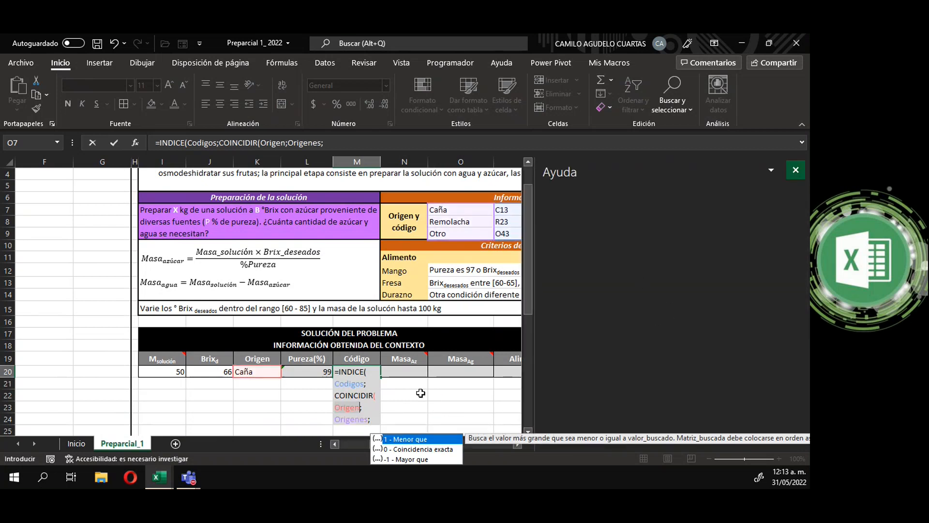
{"action": "left_click", "coordinate": [374, 419]}
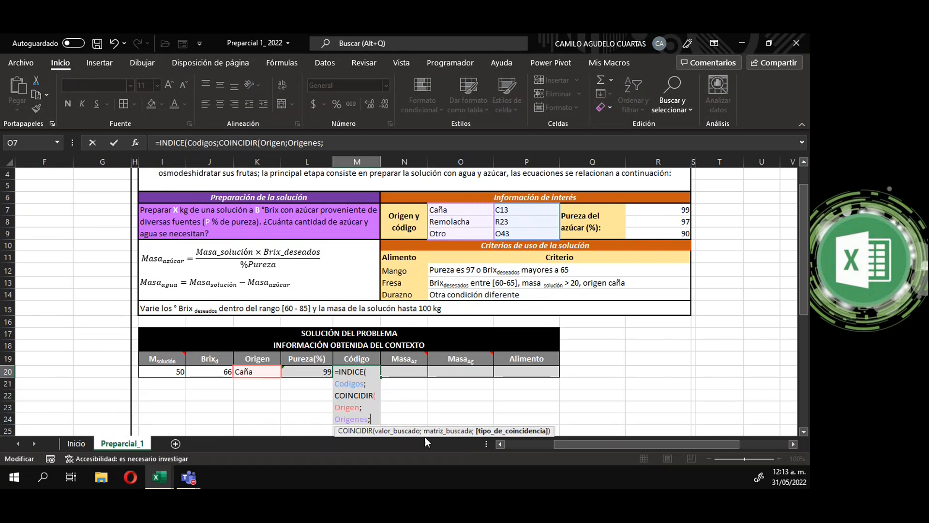
{"action": "left_click_drag", "start_coordinate": [453, 400], "coordinate": [486, 385]}
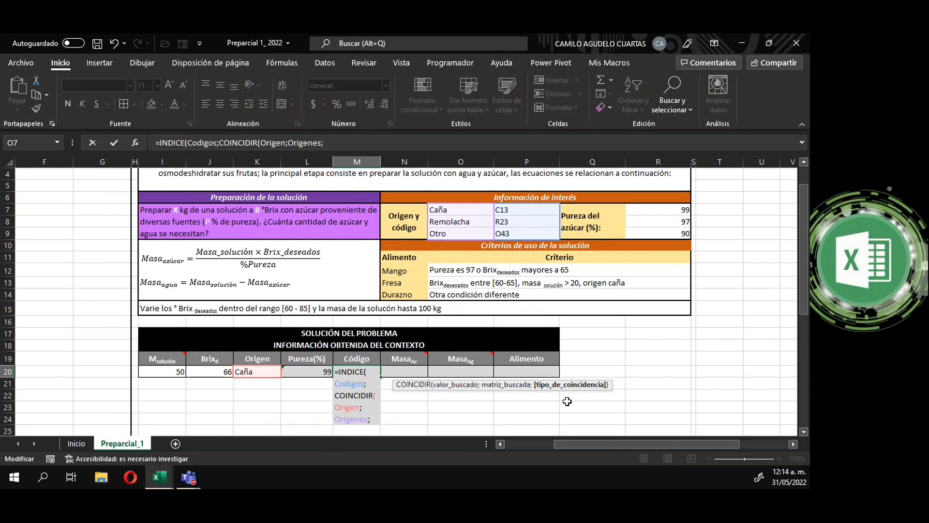
{"action": "left_click", "coordinate": [354, 419]}
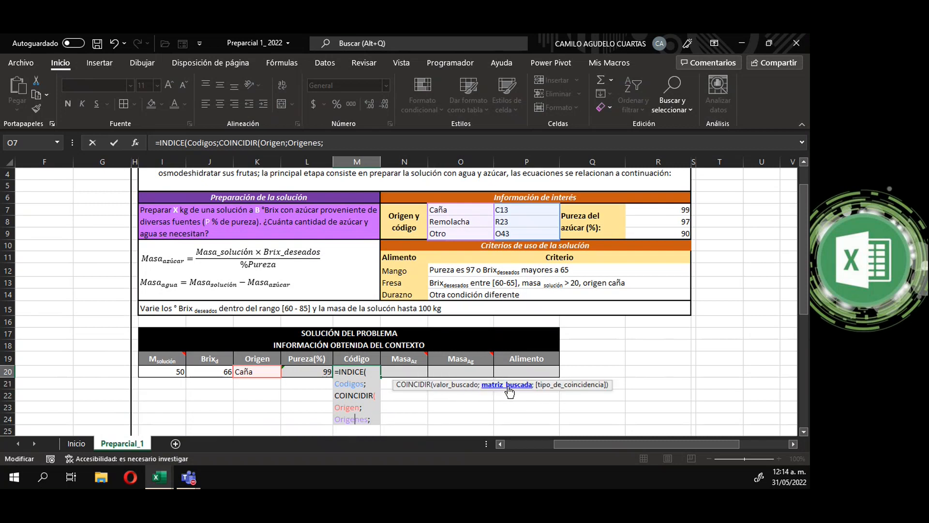
{"action": "left_click", "coordinate": [457, 385]}
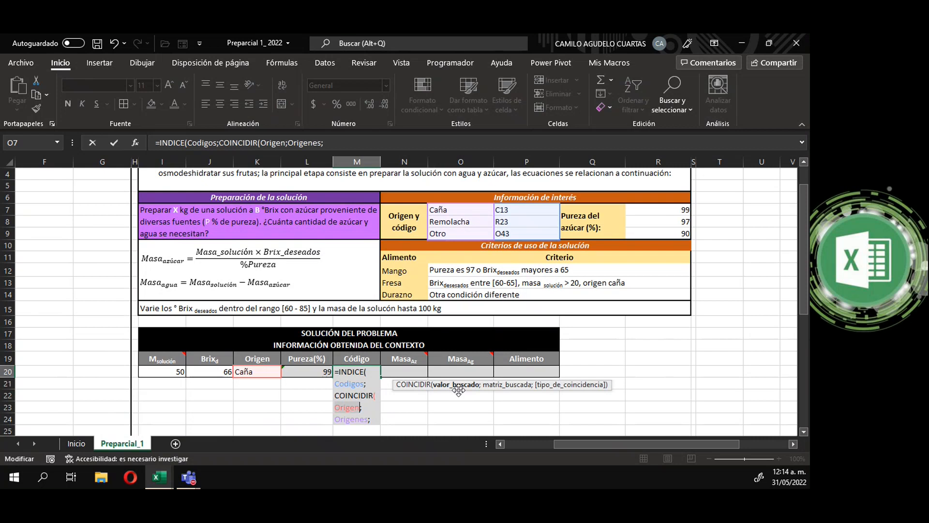
{"action": "left_click", "coordinate": [503, 387]}
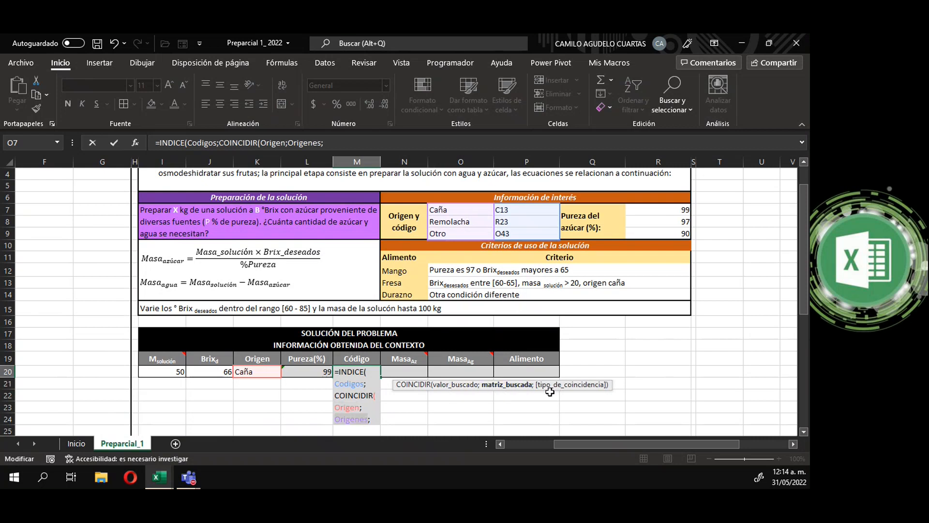
Step: Set COINCIDIR's match type to 0 (Coincidencia exacta) in the M20 formula and close the nested function
{"action": "left_click", "coordinate": [372, 420]}
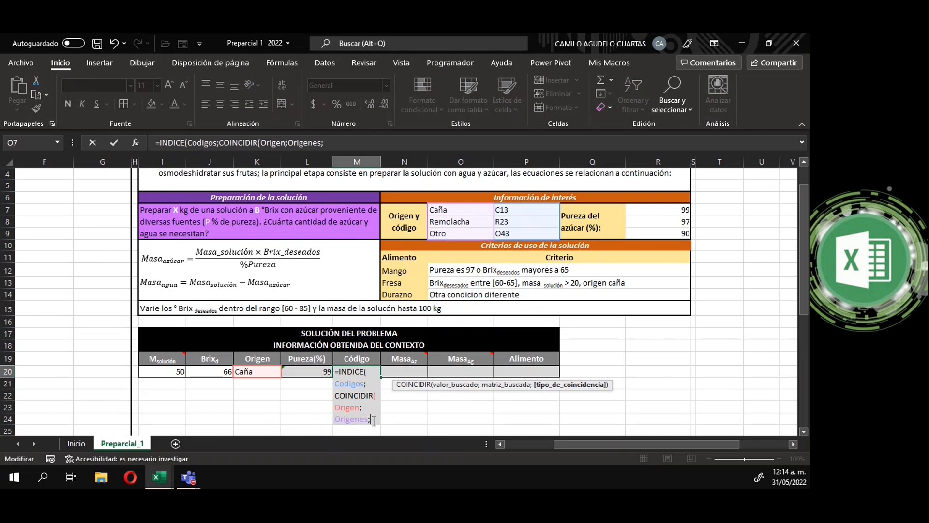
{"action": "type", "text": "o"}
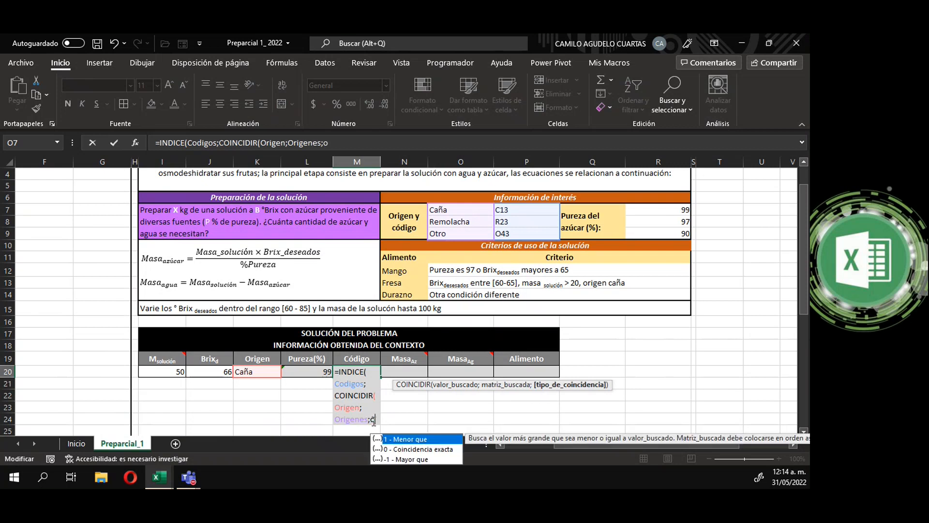
{"action": "left_click", "coordinate": [420, 449]}
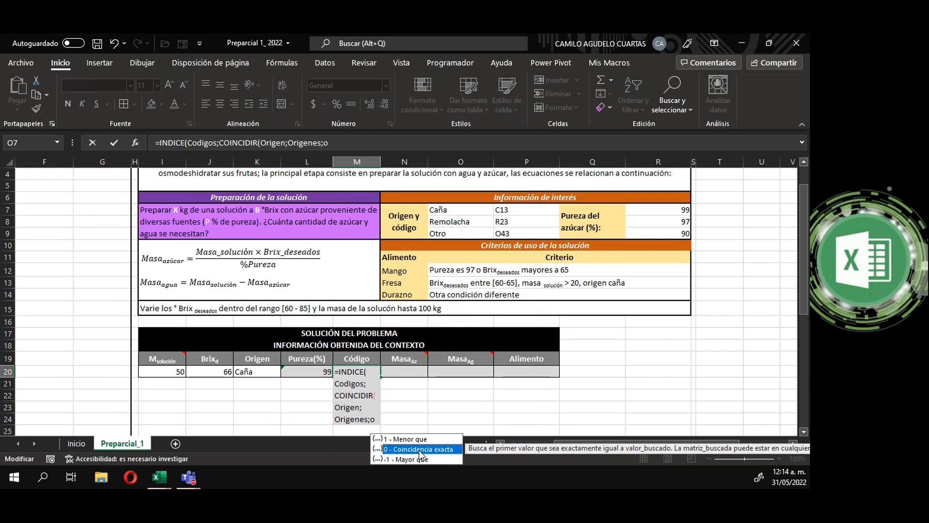
{"action": "double_click", "coordinate": [417, 451]}
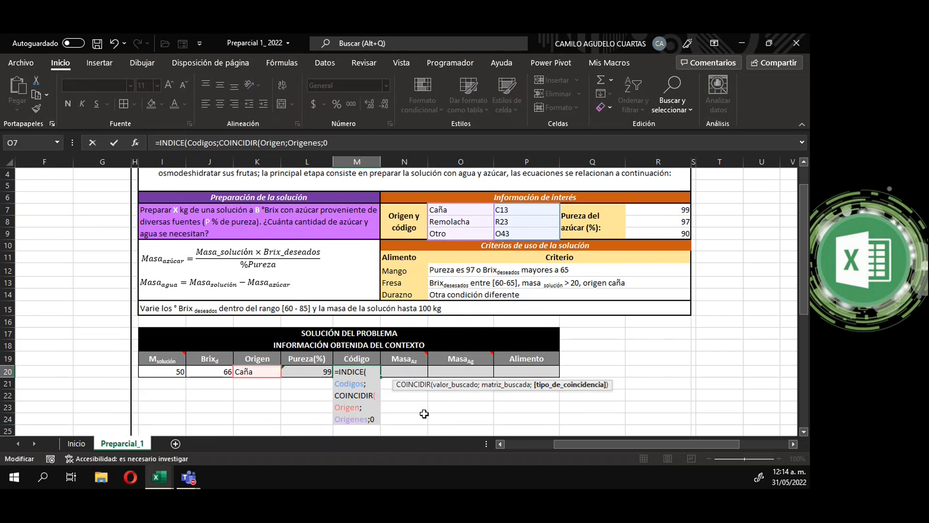
{"action": "type", "text": ")"}
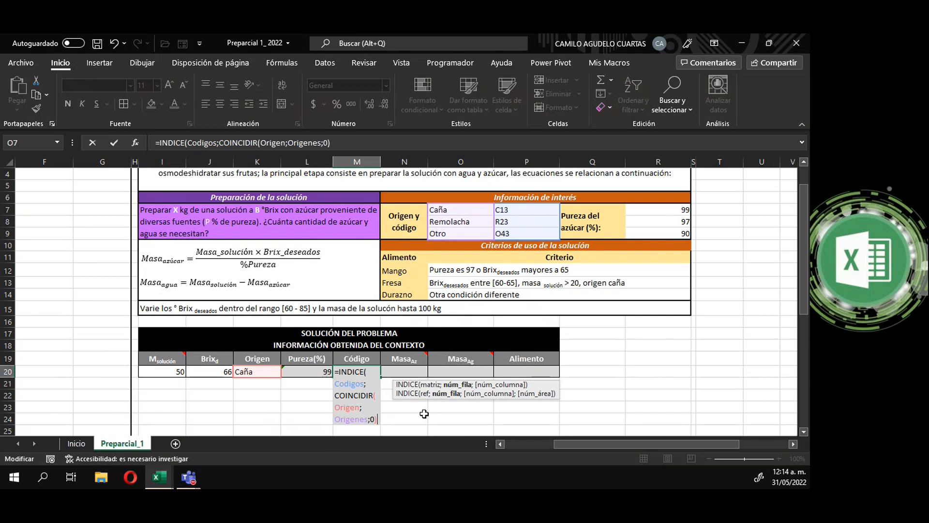
Step: Give INDICE the column number 1 and complete the Código formula =INDICE(Codigos;COINCIDIR(Origen;Origenes;0);1)
{"action": "type", "text": ";"}
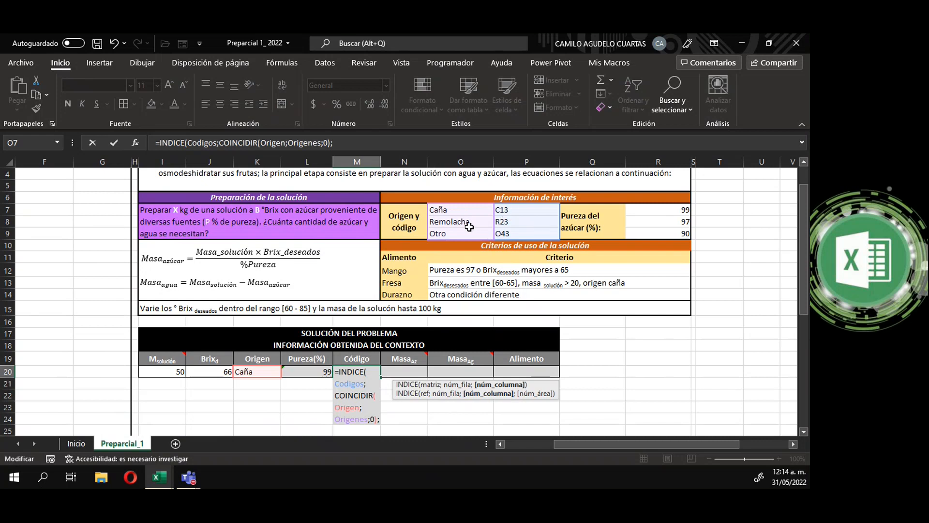
{"action": "type", "text": "1"}
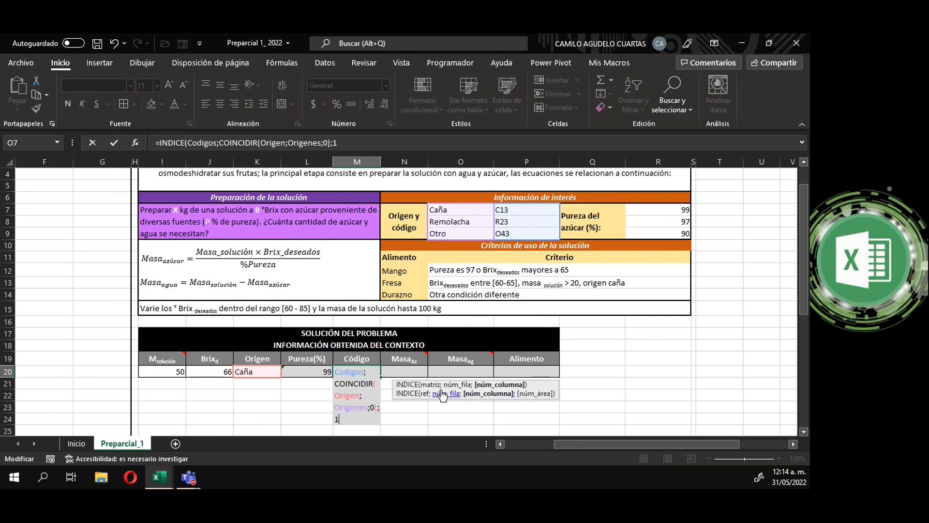
{"action": "type", "text": ")"}
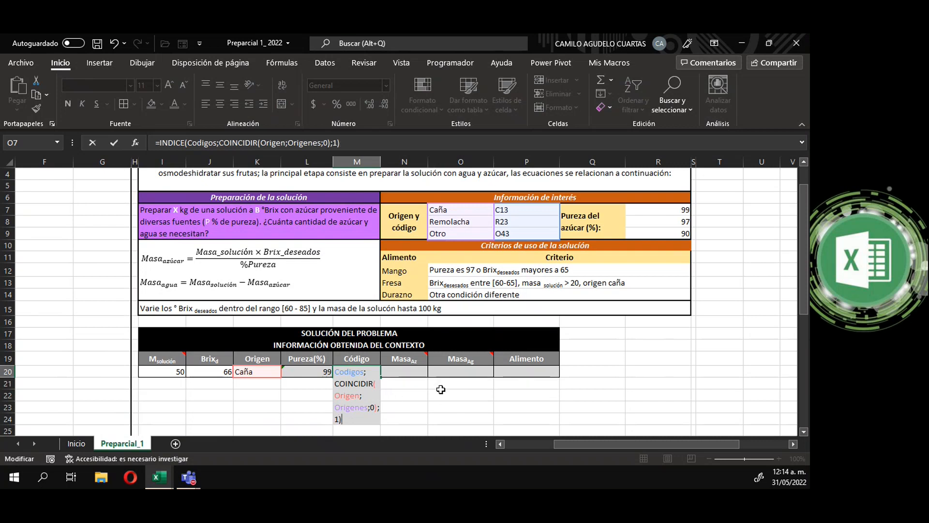
{"action": "key", "text": "Return"}
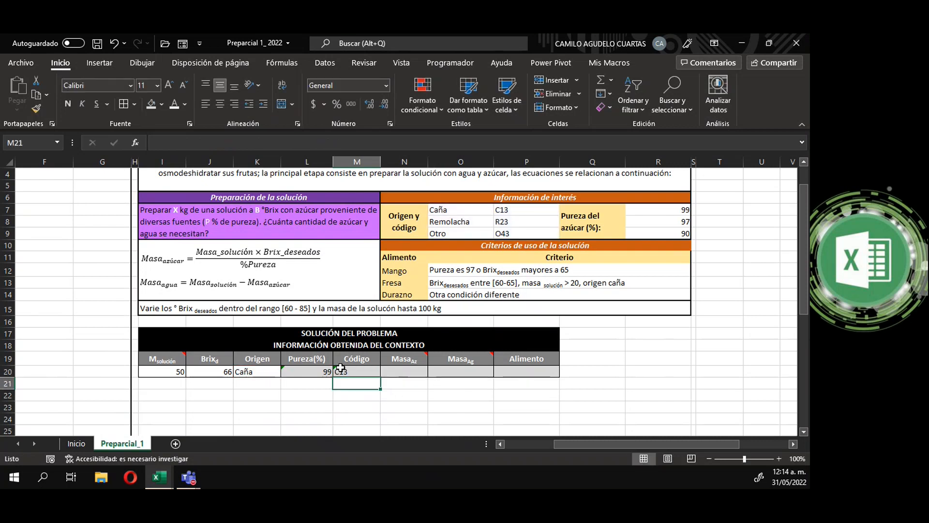
Step: Review the complete INDICE and COINCIDIR formula in the Código cell M20
{"action": "left_click", "coordinate": [383, 372]}
{"action": "left_click", "coordinate": [361, 373]}
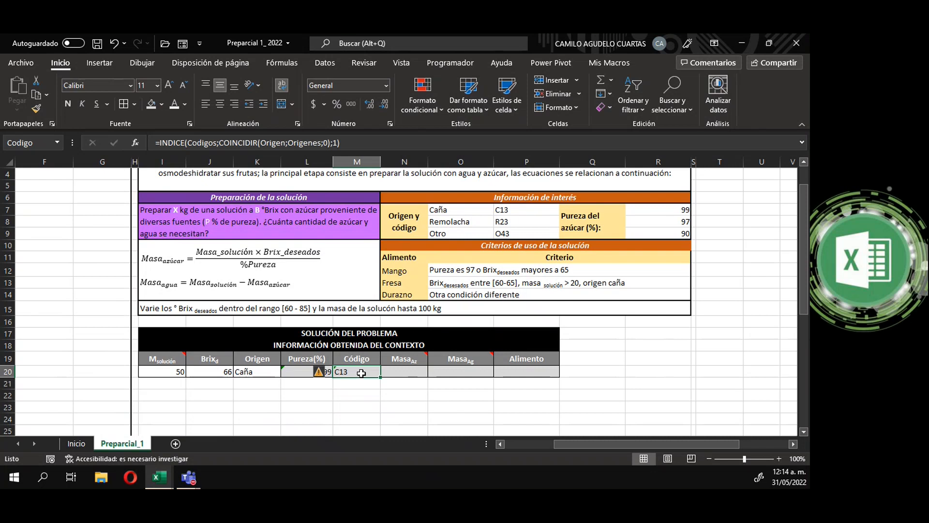
{"action": "double_click", "coordinate": [361, 373]}
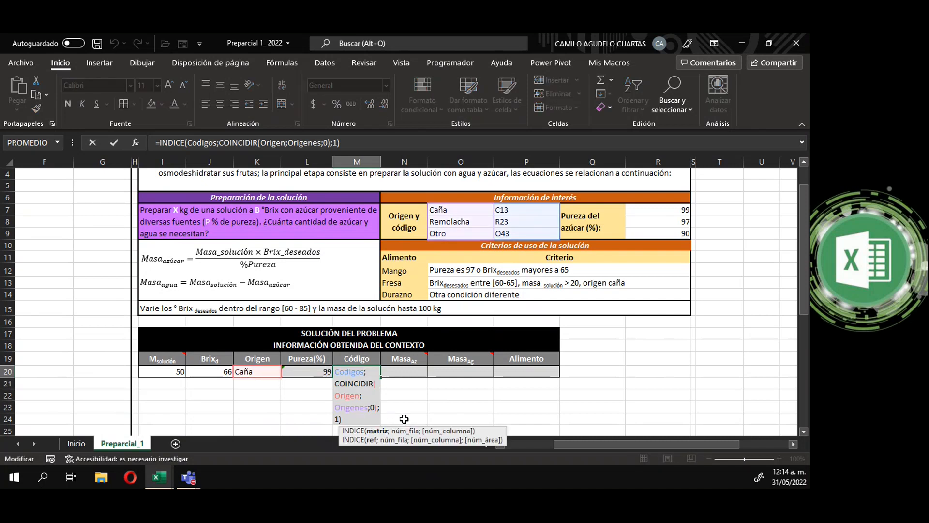
{"action": "left_click", "coordinate": [362, 143]}
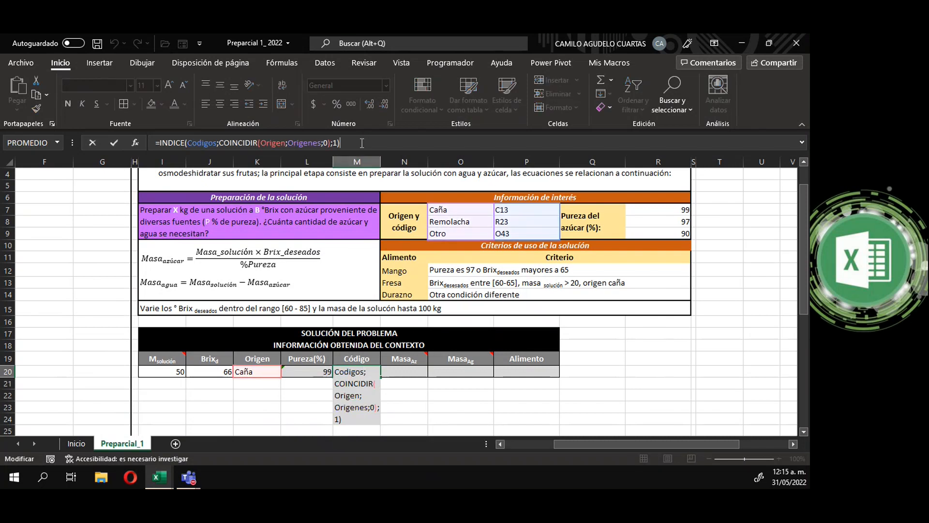
{"action": "left_click_drag", "start_coordinate": [157, 143], "coordinate": [379, 134]}
{"action": "left_click", "coordinate": [371, 146]}
{"action": "key", "text": "Return"}
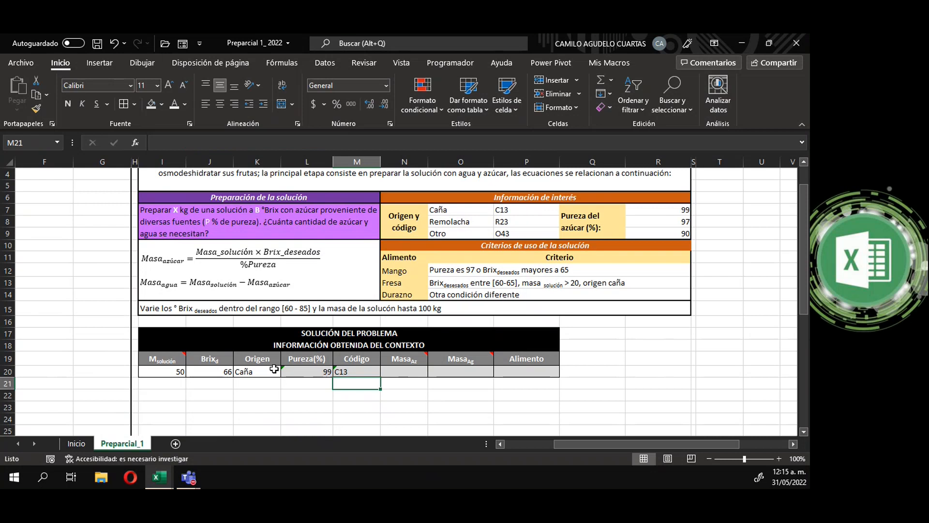
Step: Test the purity and code formulas by changing the Origen in K20 to Remolacha and finally to Otro
{"action": "left_click", "coordinate": [252, 371]}
{"action": "type", "text": "Remolacha"}
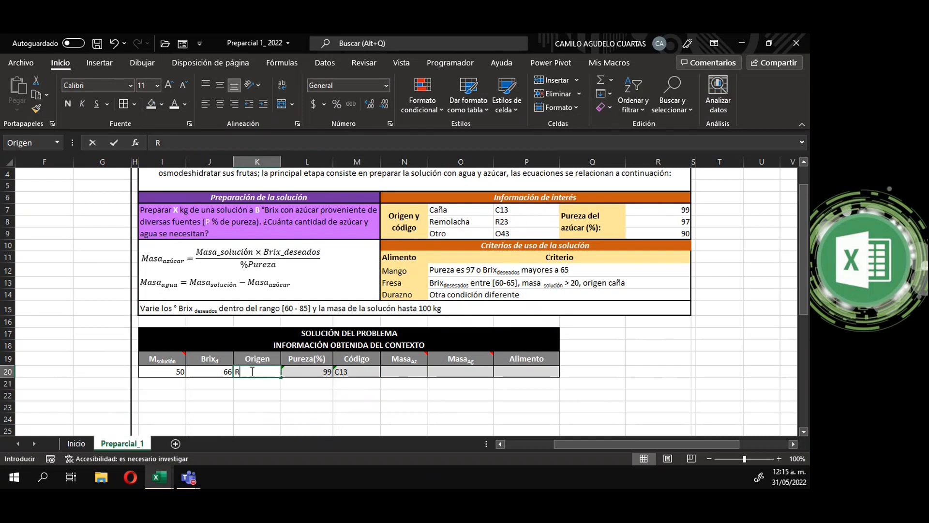
{"action": "key", "text": "Return"}
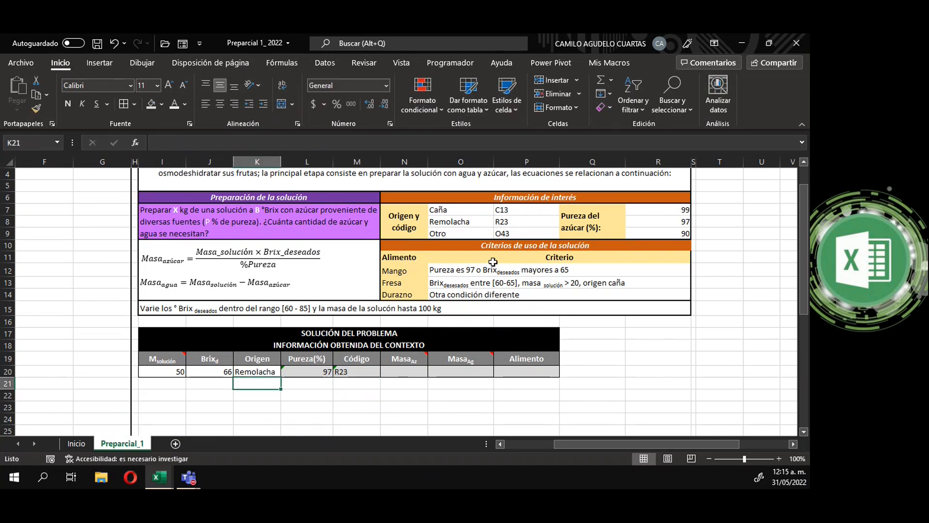
{"action": "left_click", "coordinate": [256, 369]}
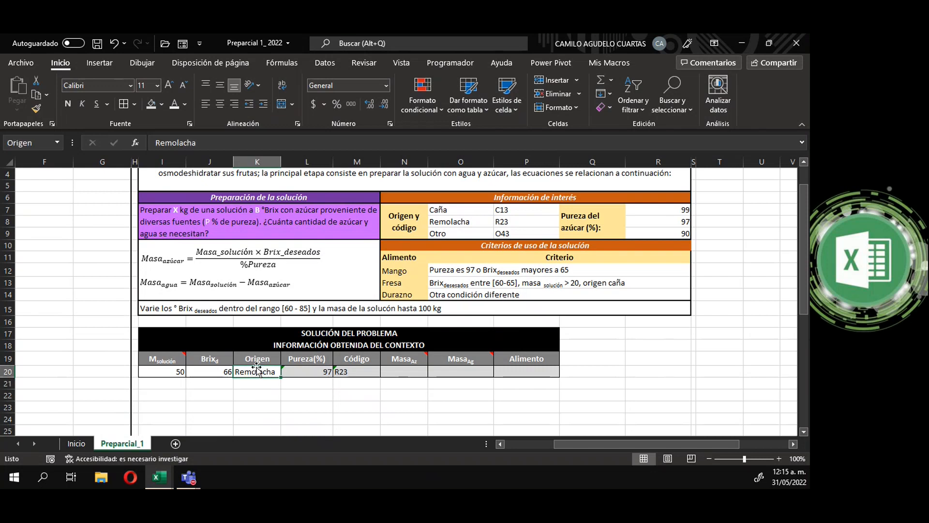
{"action": "type", "text": "Otro"}
{"action": "key", "text": "Return"}
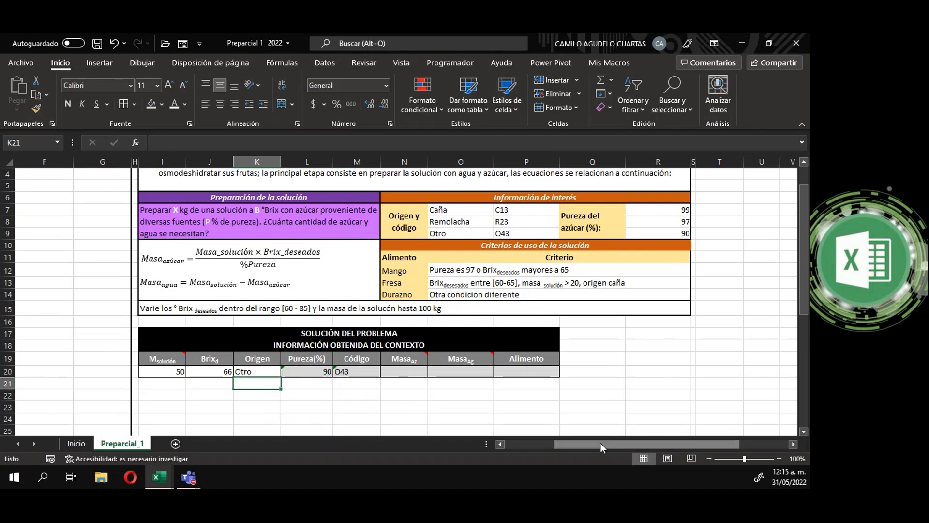
Step: Record M20 as the cell for "Función 1: Búsqueda" in the Tabla de control
{"action": "left_click_drag", "start_coordinate": [598, 441], "coordinate": [556, 446]}
{"action": "left_click", "coordinate": [571, 373]}
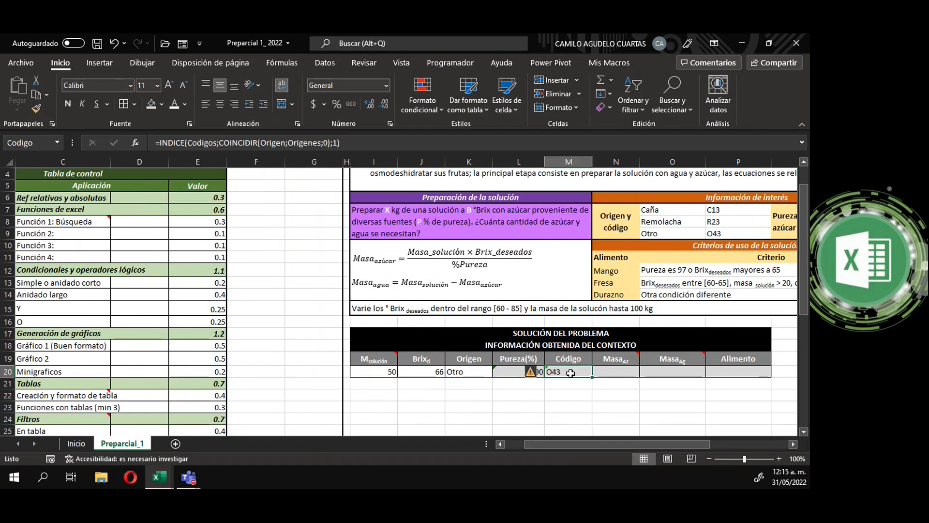
{"action": "left_click_drag", "start_coordinate": [636, 443], "coordinate": [618, 444]}
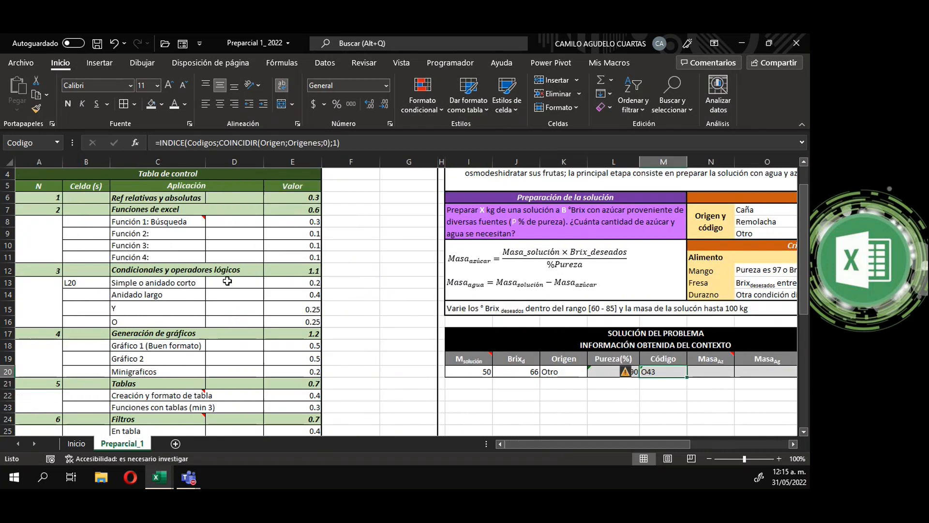
{"action": "left_click", "coordinate": [94, 222]}
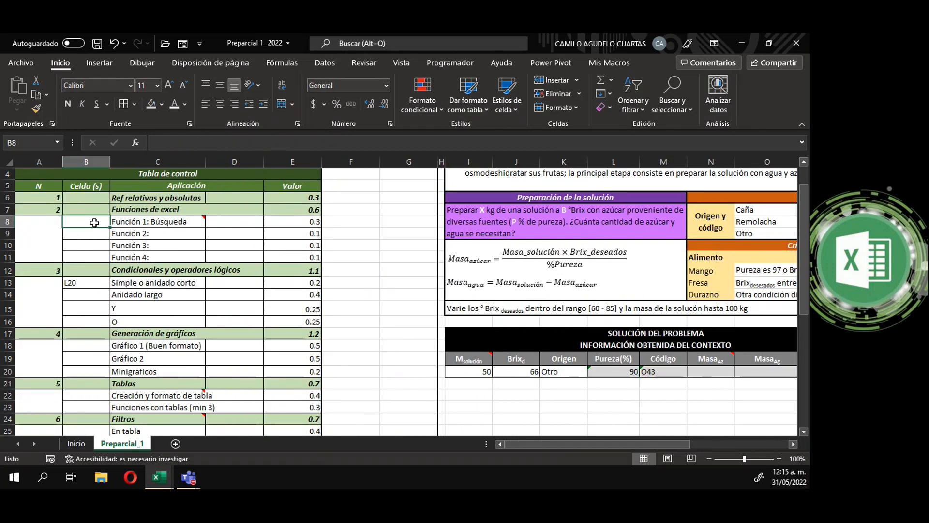
{"action": "mouse_move", "coordinate": [120, 220]}
{"action": "type", "text": "M20"}
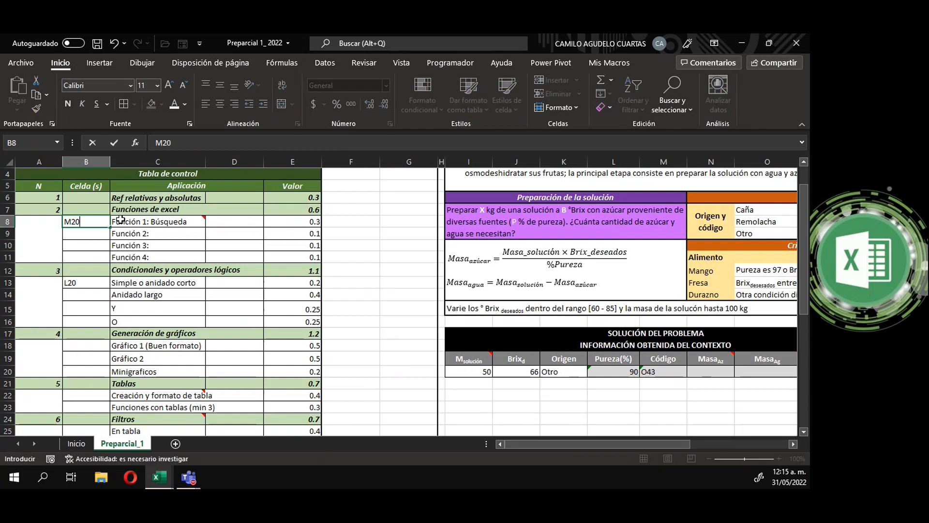
{"action": "key", "text": "Return"}
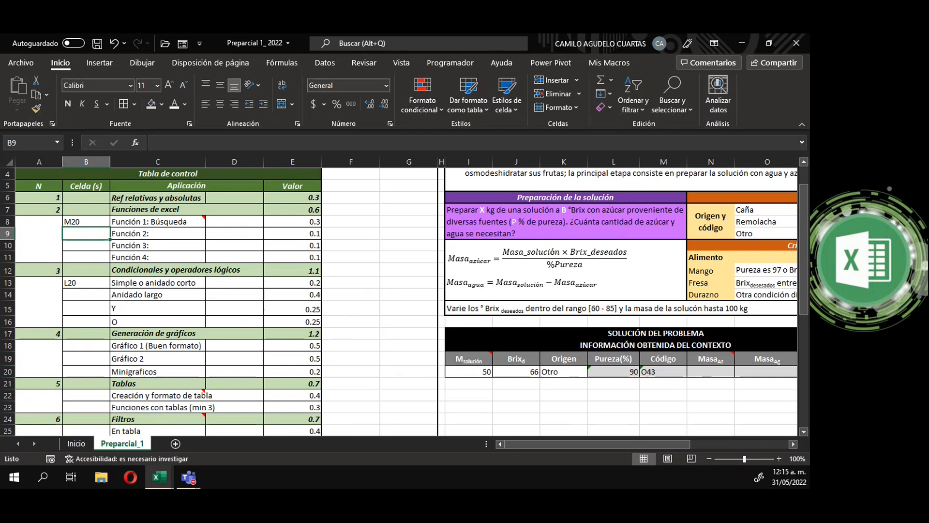
Step: Examine the remaining function requirements in the Tabla de control against the empty sugar-mass cell N20
{"action": "scroll", "coordinate": [351, 333], "scroll_direction": "down", "scroll_amount": 1}
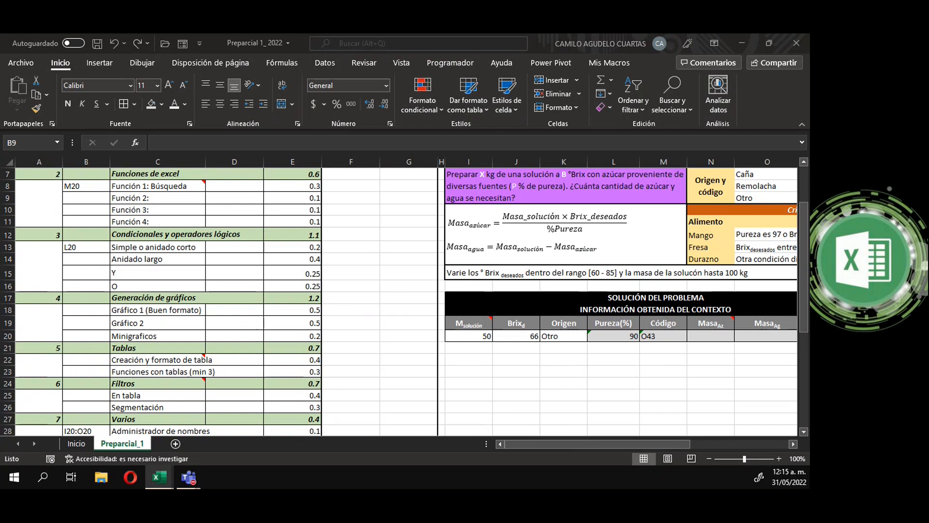
{"action": "left_click", "coordinate": [375, 252]}
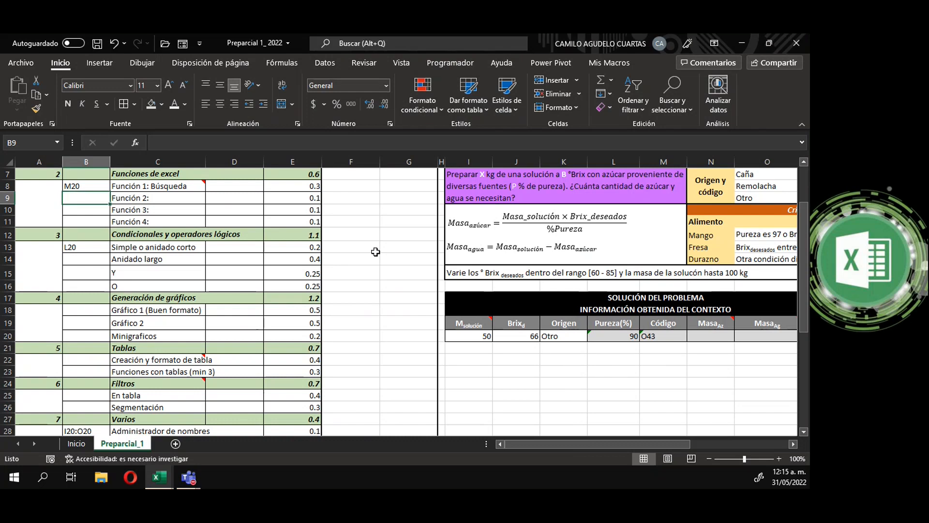
{"action": "scroll", "coordinate": [375, 255], "scroll_direction": "up", "scroll_amount": 2}
{"action": "scroll", "coordinate": [506, 423], "scroll_direction": "down", "scroll_amount": 1}
{"action": "left_click_drag", "start_coordinate": [523, 441], "coordinate": [553, 442]}
{"action": "left_click", "coordinate": [513, 371]}
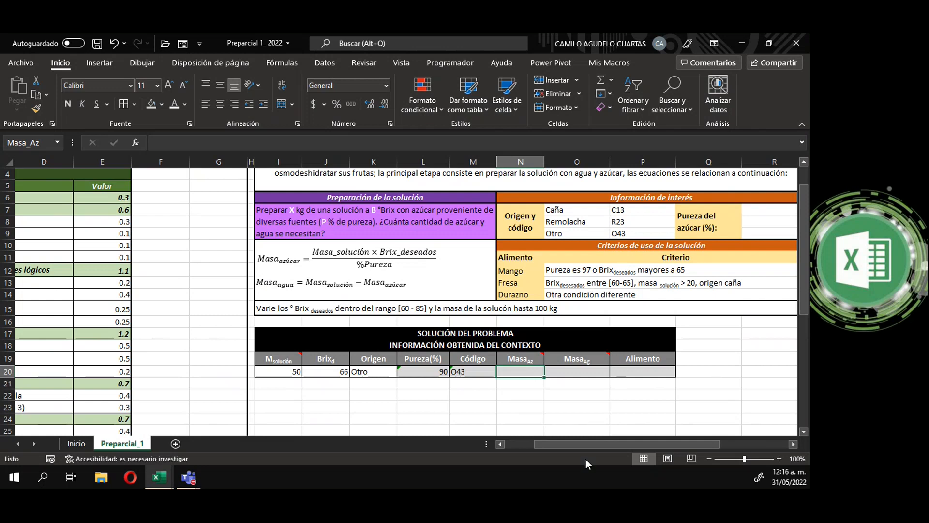
{"action": "mouse_move", "coordinate": [580, 445]}
{"action": "left_mouse_down"}
{"action": "mouse_move", "coordinate": [560, 445]}
{"action": "mouse_move", "coordinate": [598, 445]}
{"action": "mouse_move", "coordinate": [586, 445]}
{"action": "left_mouse_up"}
{"action": "left_click", "coordinate": [110, 233]}
Step: Calculate the sugar mass in N20 with the formula =M_sol*Brix_d/Pureza
{"action": "left_click", "coordinate": [520, 372]}
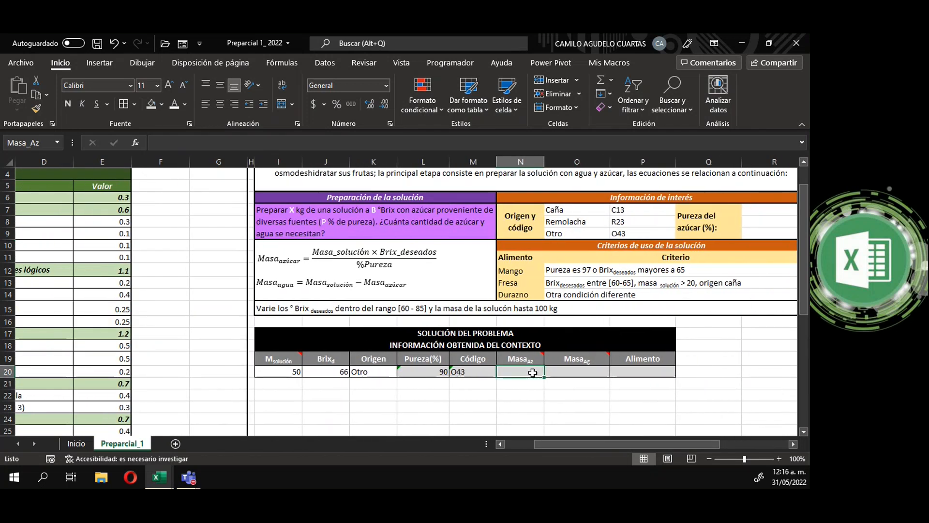
{"action": "type", "text": "="}
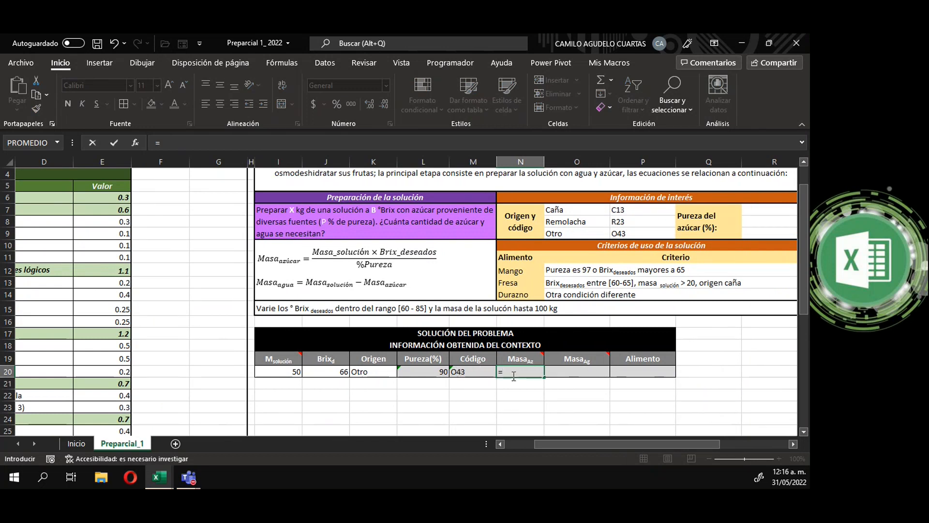
{"action": "left_click", "coordinate": [290, 371]}
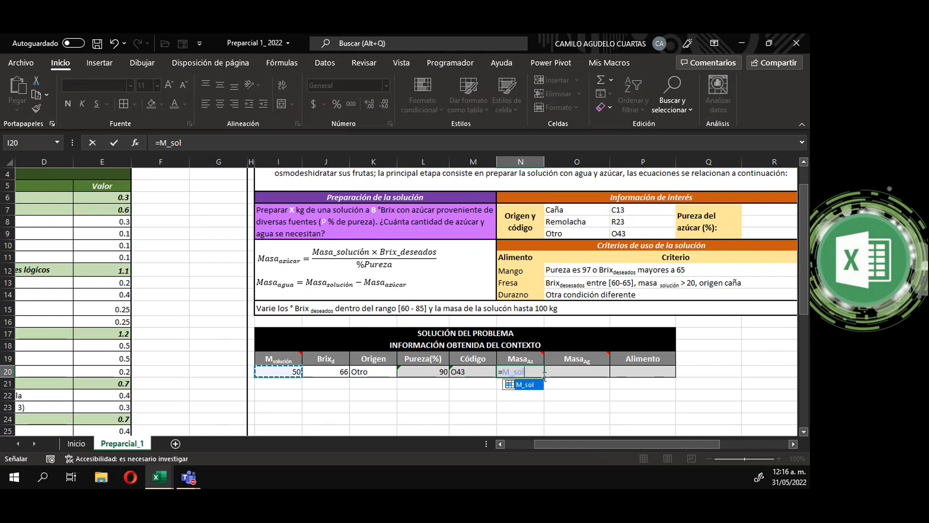
{"action": "type", "text": "*"}
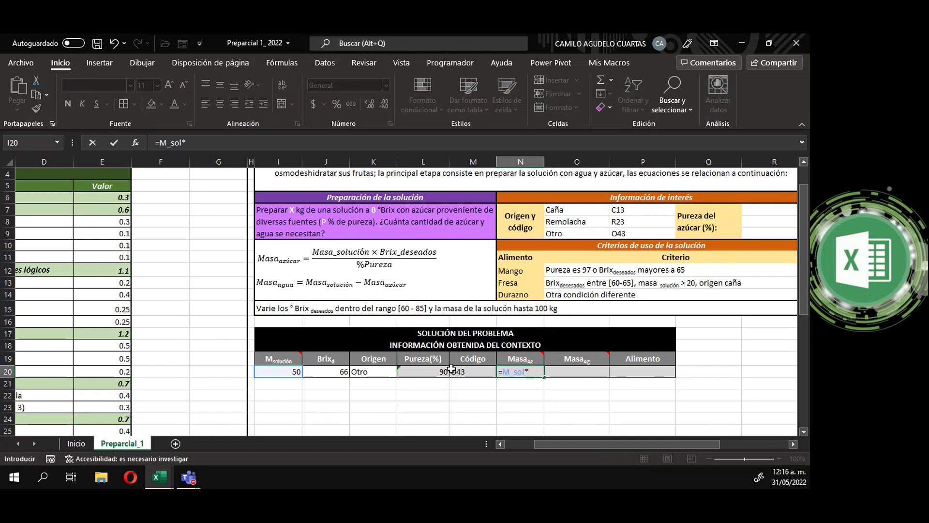
{"action": "left_click", "coordinate": [339, 371]}
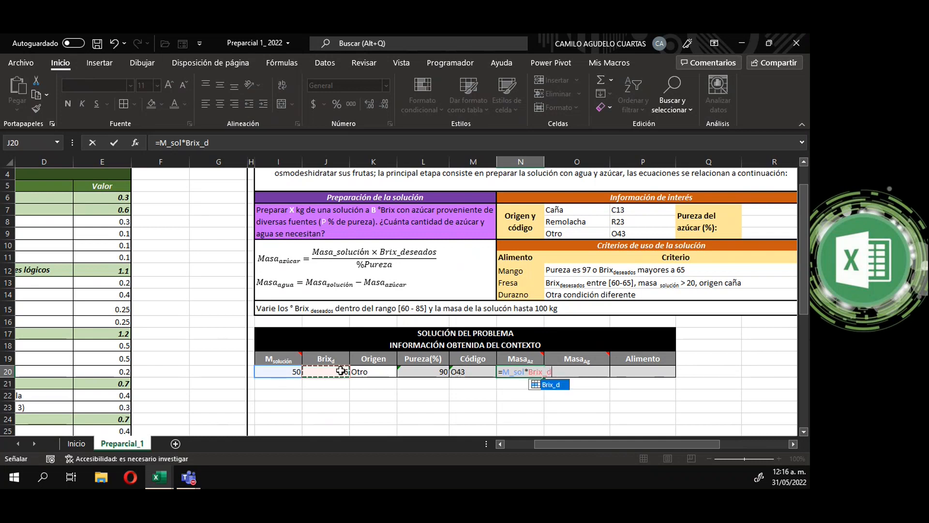
{"action": "type", "text": "/"}
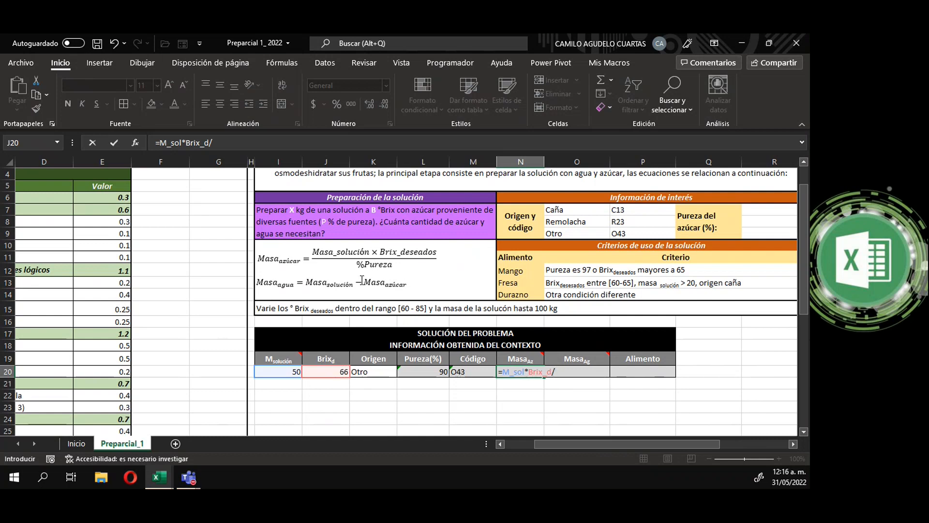
{"action": "left_click", "coordinate": [427, 372]}
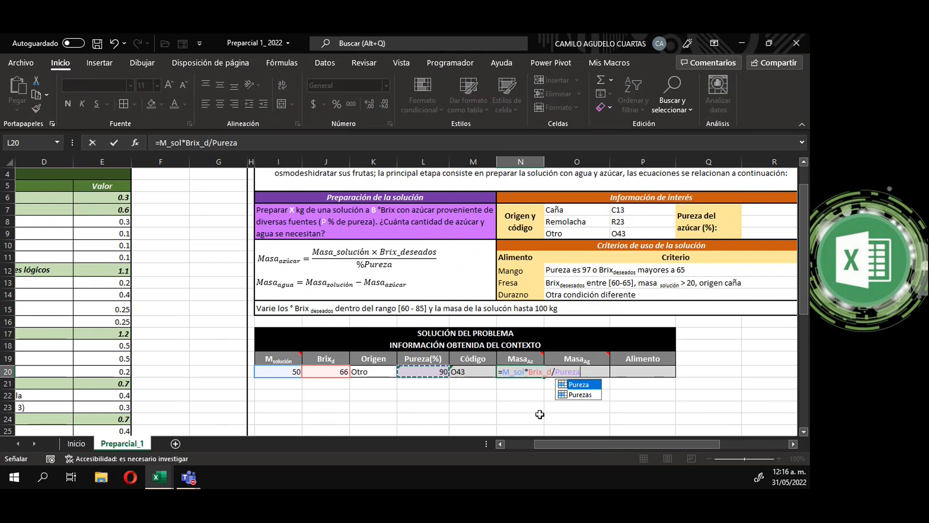
{"action": "key", "text": "Return"}
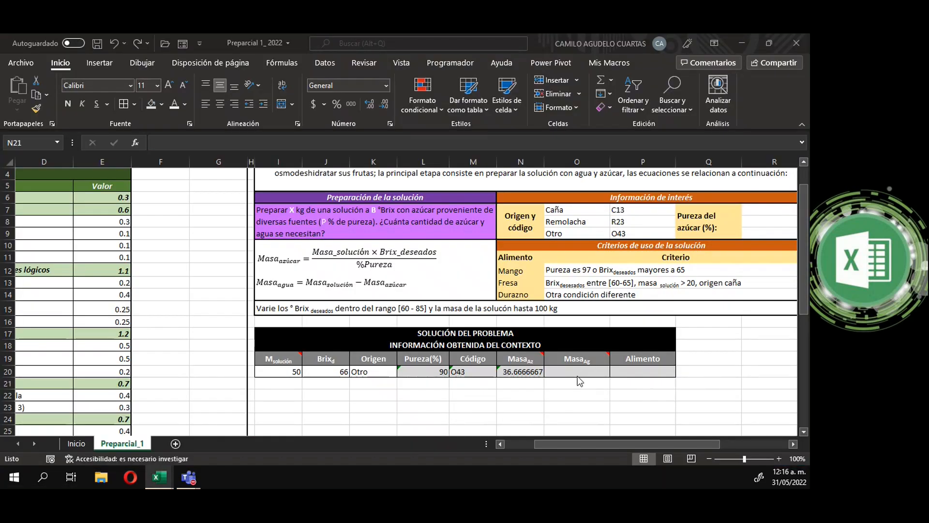
Step: Round the sugar mass in N20 to two decimals with =REDONDEAR(M_sol*Brix_d/Pureza;2)
{"action": "left_click", "coordinate": [531, 382]}
{"action": "left_click", "coordinate": [527, 371]}
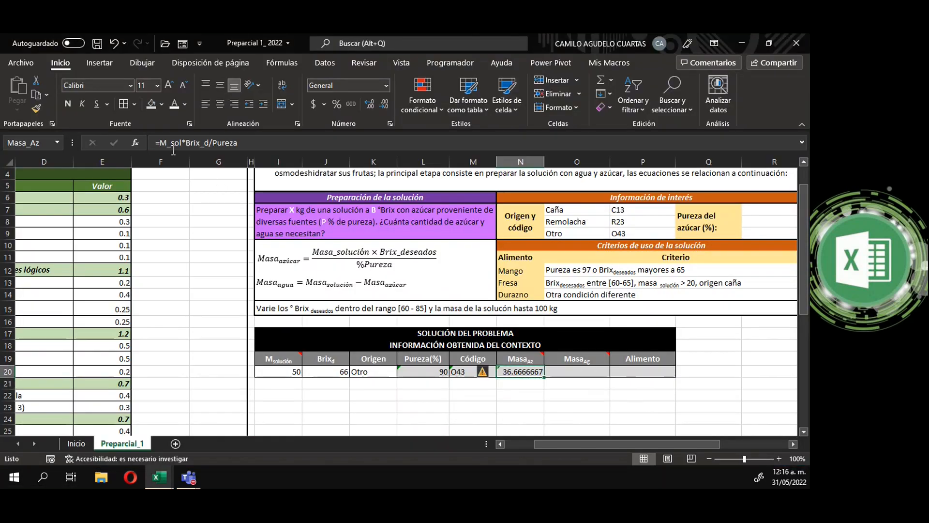
{"action": "double_click", "coordinate": [521, 372]}
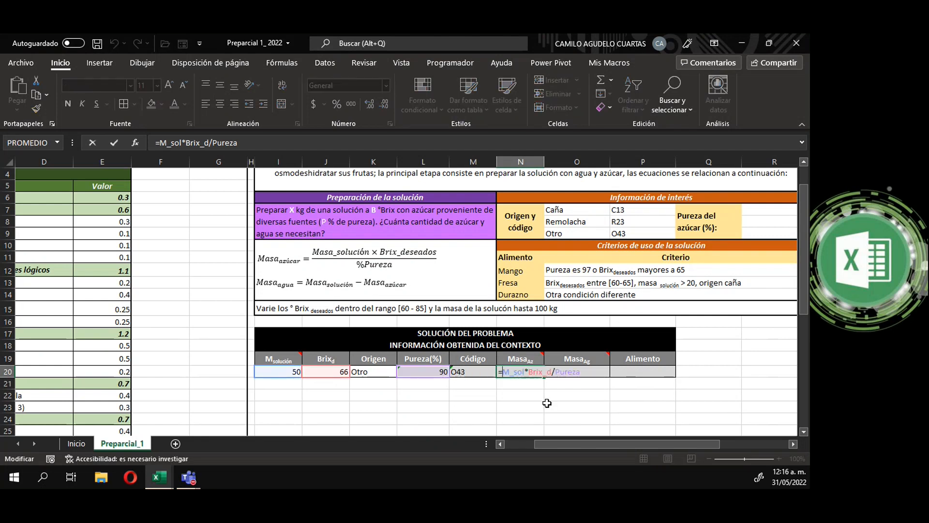
{"action": "type", "text": "re"}
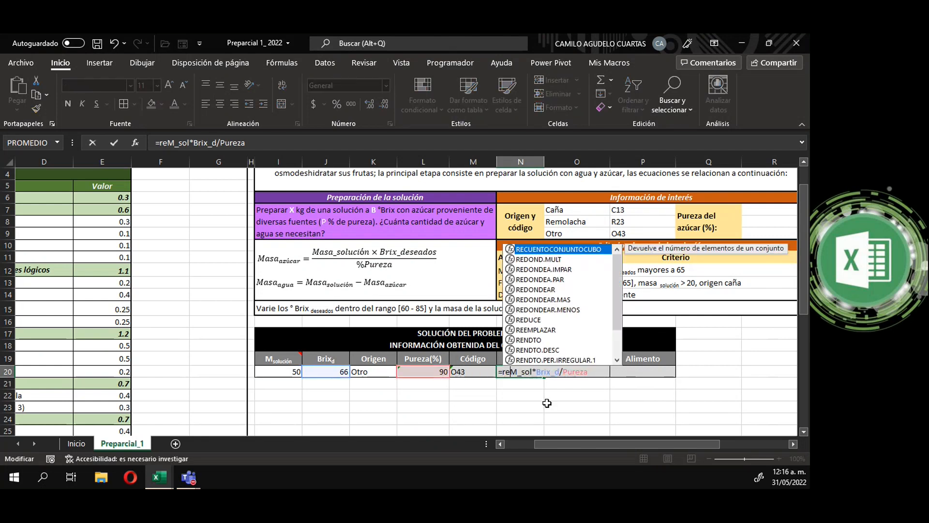
{"action": "type", "text": "do"}
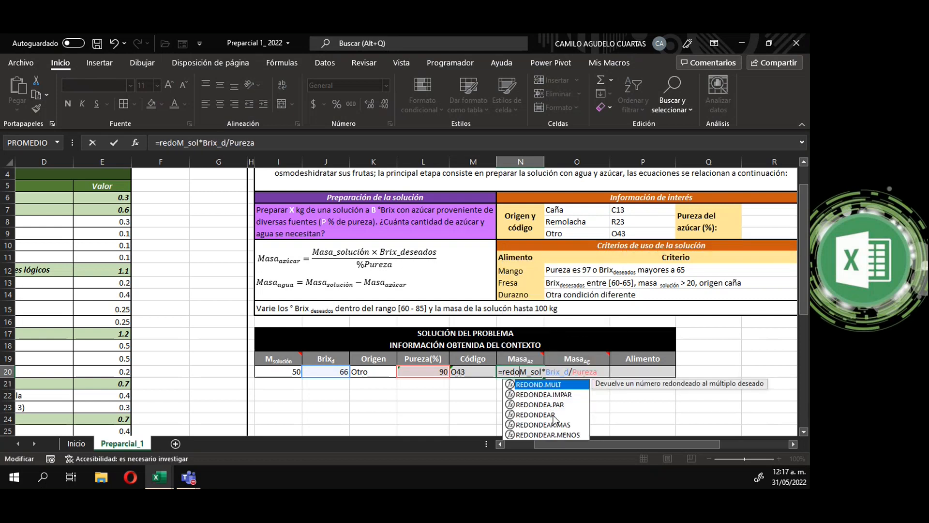
{"action": "double_click", "coordinate": [551, 415]}
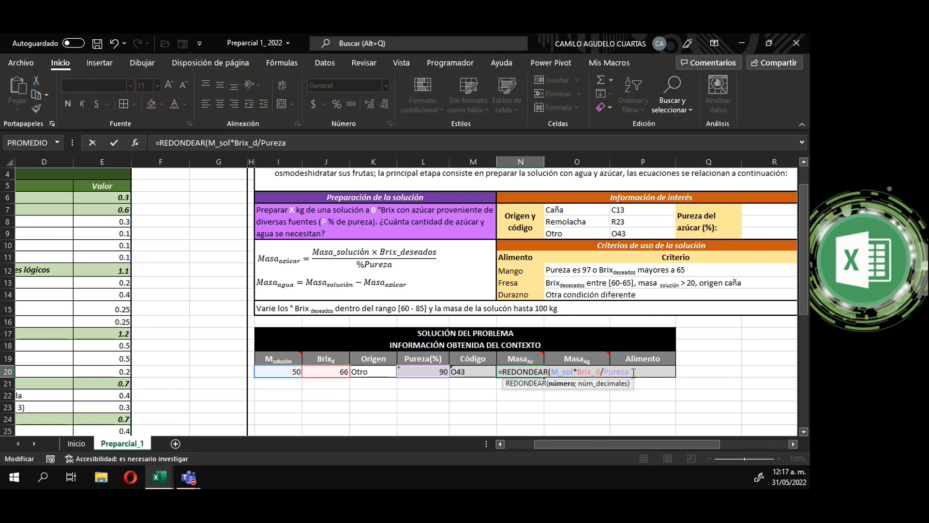
{"action": "type", "text": ";2)"}
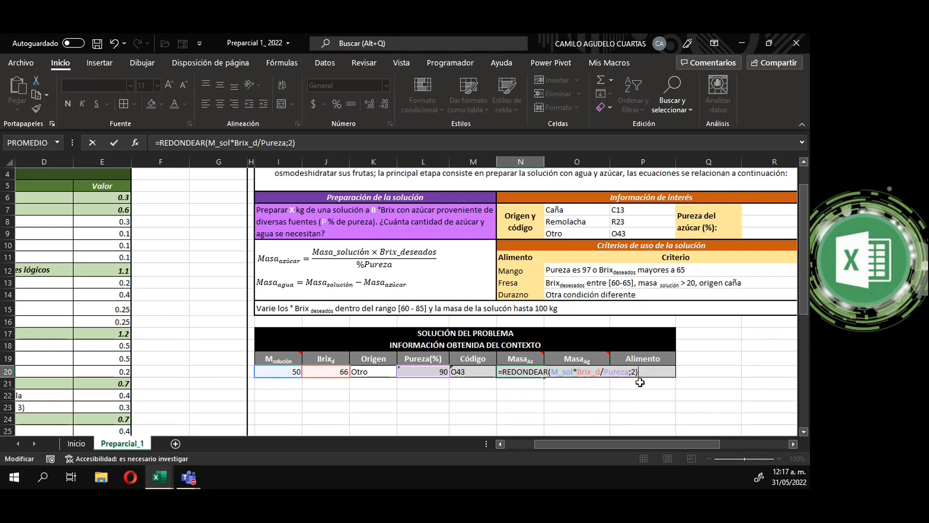
{"action": "key", "text": "Return"}
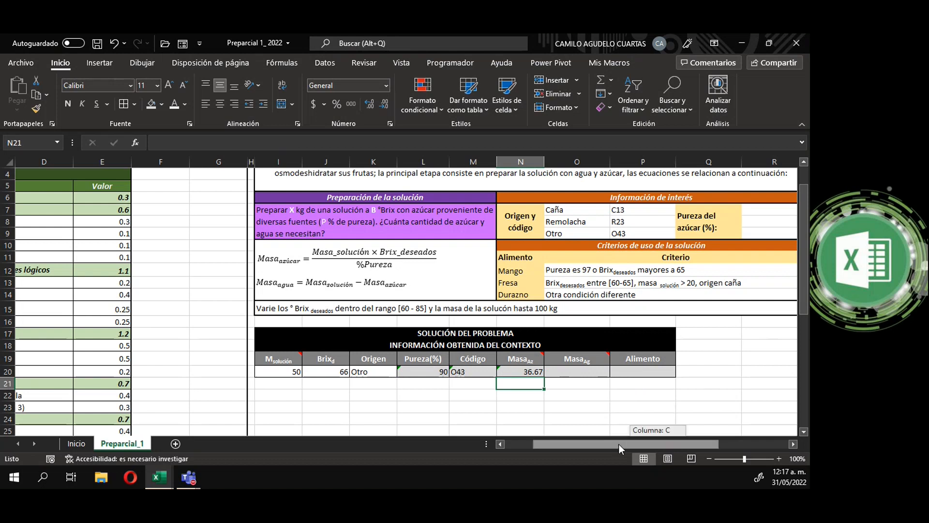
Step: Complete the second function label in C9 of the Tabla de control as "Función 2:Redondear"
{"action": "left_click_drag", "start_coordinate": [619, 443], "coordinate": [587, 443]}
{"action": "left_click", "coordinate": [133, 236]}
{"action": "left_click", "coordinate": [203, 142]}
{"action": "type", "text": "Redonder"}
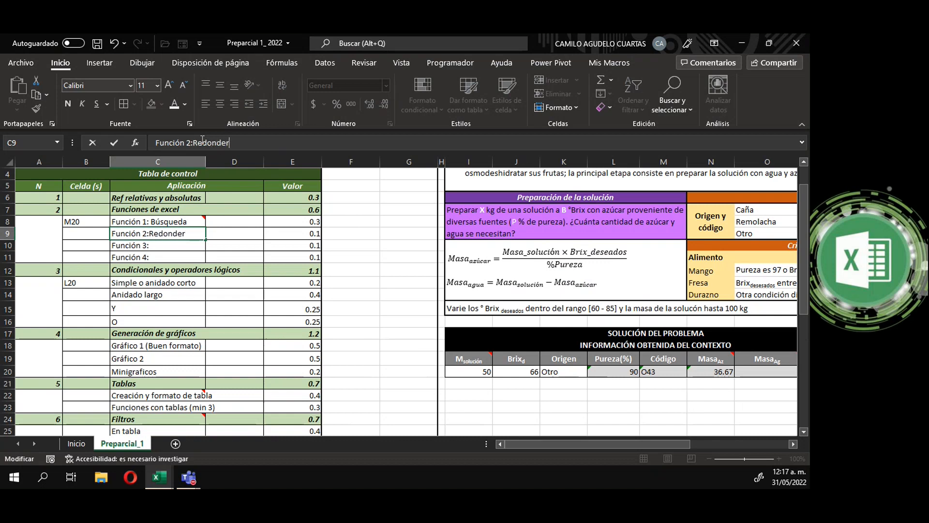
{"action": "key", "text": "BackSpace"}
{"action": "type", "text": "ar"}
{"action": "key", "text": "Return"}
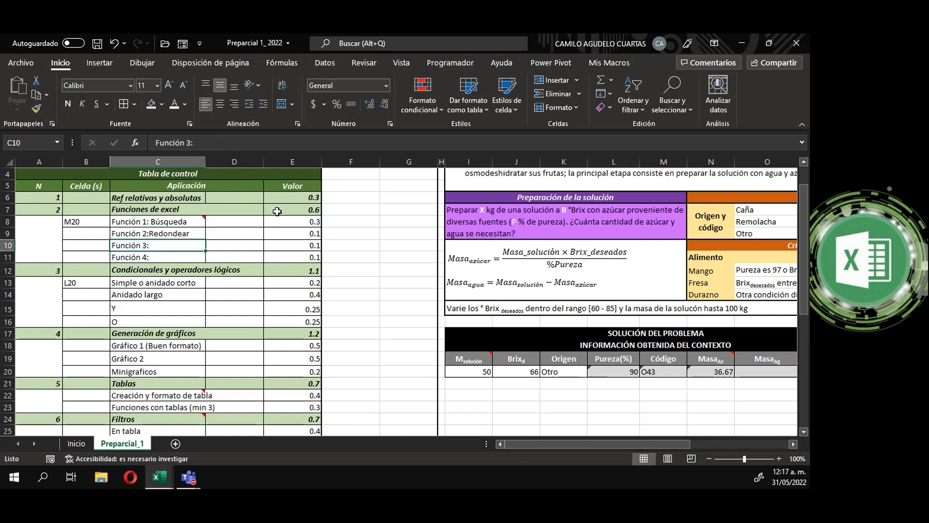
Step: Record N20 as the cell for the Redondear function in the Tabla de control
{"action": "mouse_move", "coordinate": [678, 443]}
{"action": "left_mouse_down"}
{"action": "mouse_move", "coordinate": [706, 444]}
{"action": "mouse_move", "coordinate": [673, 443]}
{"action": "left_mouse_up"}
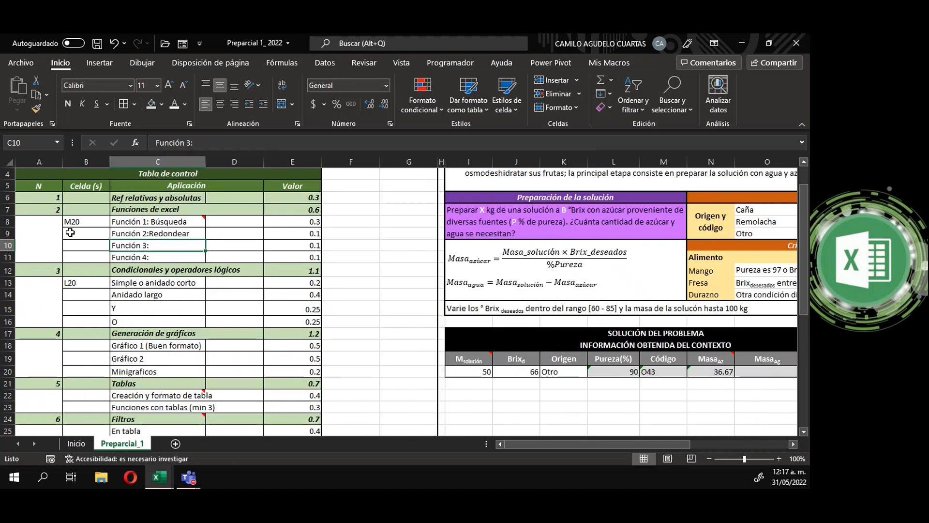
{"action": "left_click", "coordinate": [71, 233]}
{"action": "type", "text": "N20"}
{"action": "key", "text": "Return"}
Step: Calculate the water mass in O20 with the formula =REDONDEAR(M_sol-Masa_Az;2)
{"action": "left_click_drag", "start_coordinate": [609, 443], "coordinate": [643, 448]}
{"action": "left_click", "coordinate": [522, 374]}
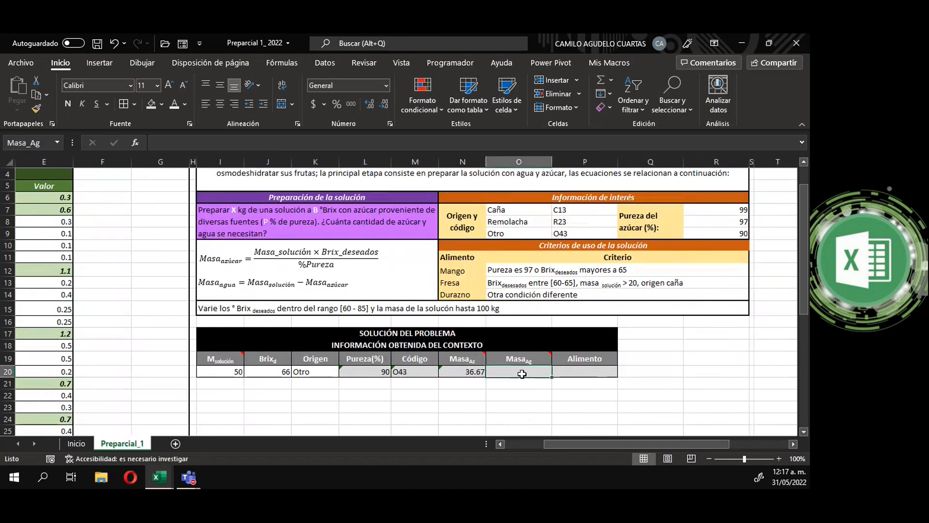
{"action": "type", "text": "=re"}
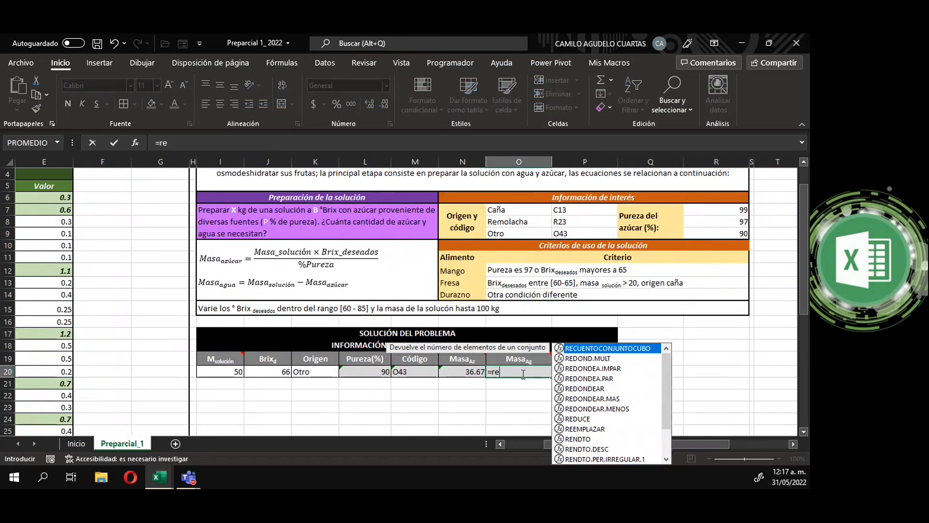
{"action": "type", "text": "donde"}
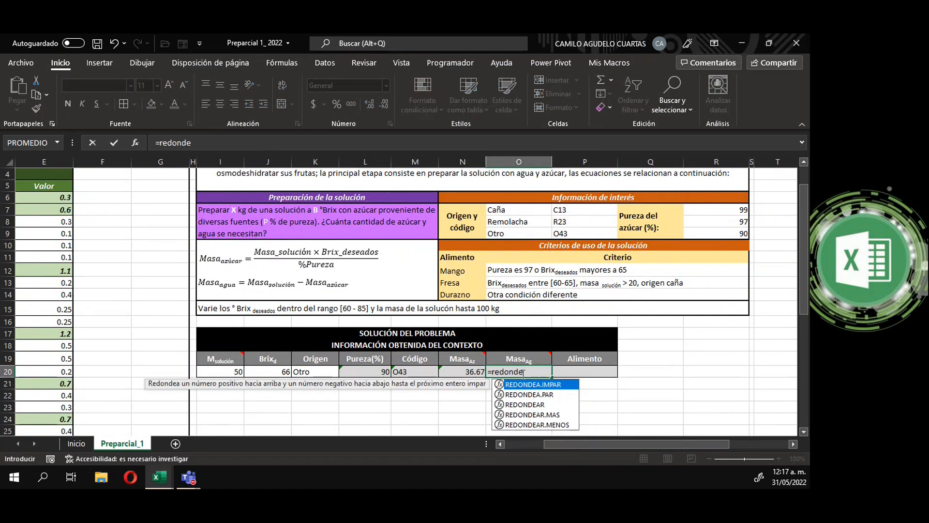
{"action": "key", "text": "Tab"}
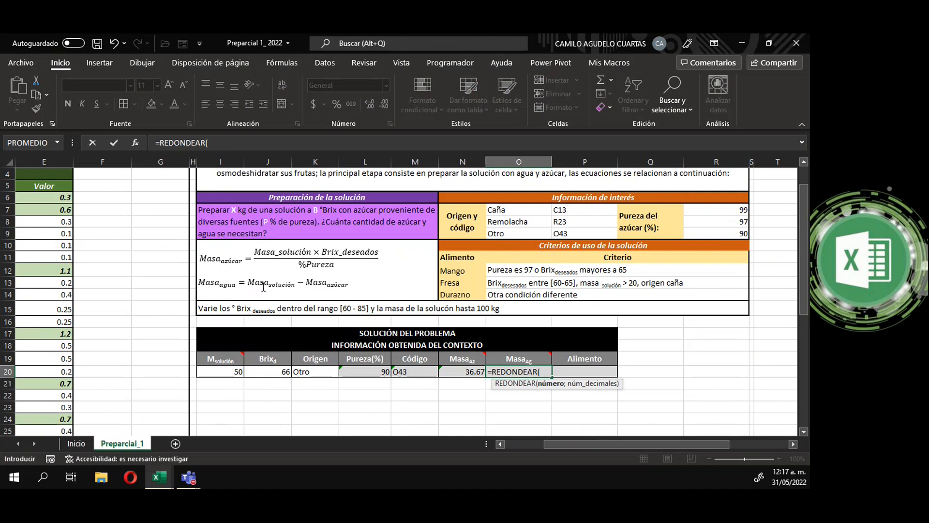
{"action": "left_click", "coordinate": [229, 371]}
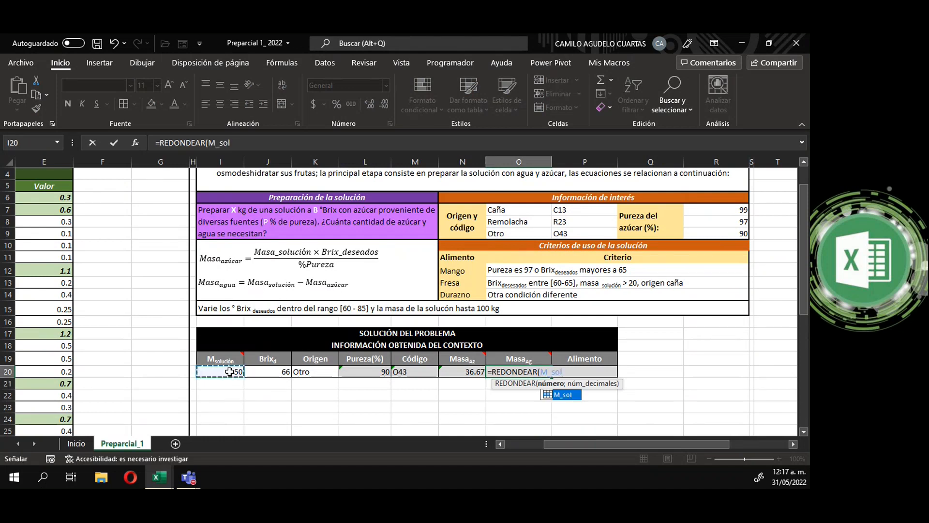
{"action": "type", "text": "-"}
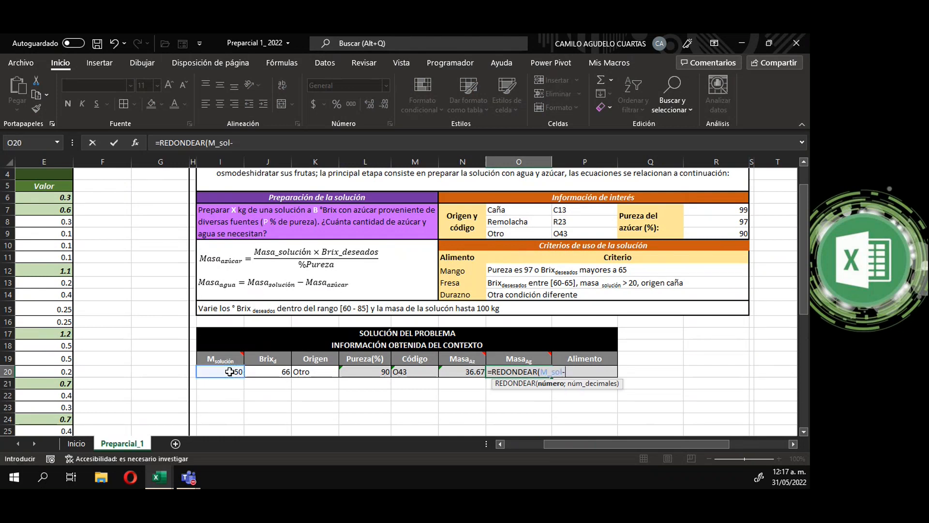
{"action": "left_click", "coordinate": [471, 370]}
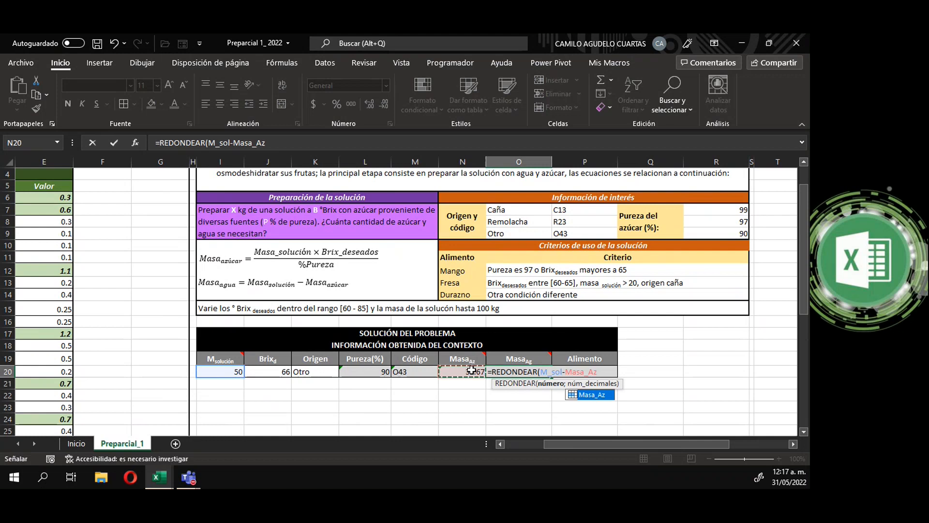
{"action": "type", "text": ";"}
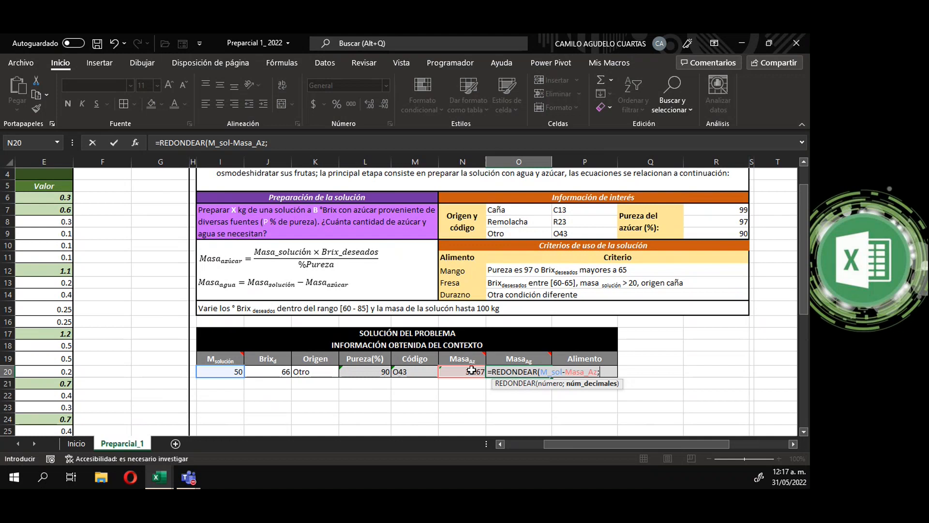
{"action": "type", "text": "2)"}
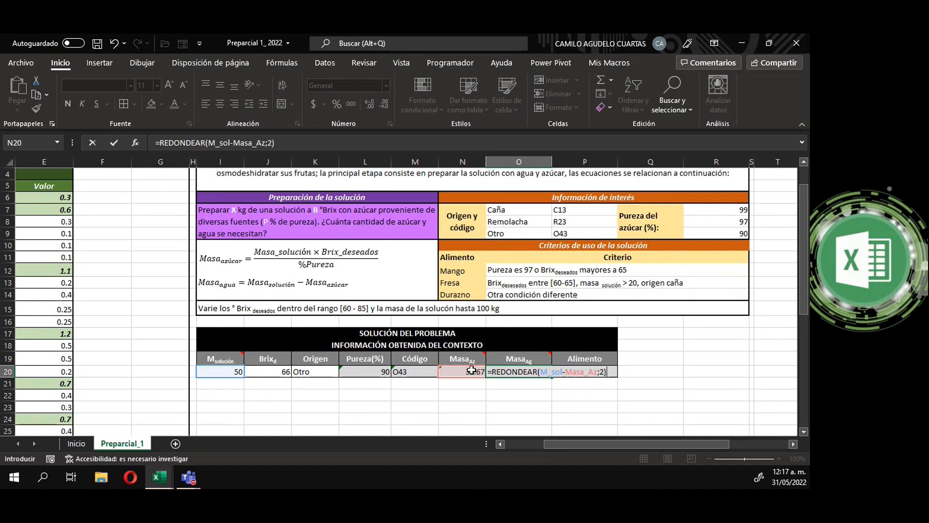
{"action": "key", "text": "Return"}
Step: Extend the cell reference for the Redondear function in the Tabla de control to N20:O20
{"action": "left_click_drag", "start_coordinate": [587, 445], "coordinate": [539, 443]}
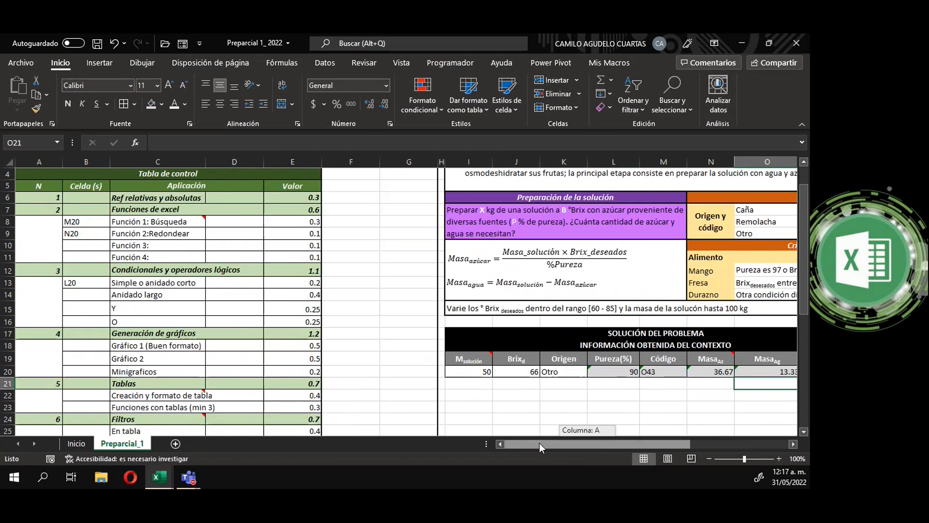
{"action": "left_click", "coordinate": [86, 234]}
{"action": "left_click", "coordinate": [184, 142]}
{"action": "type", "text": ":"}
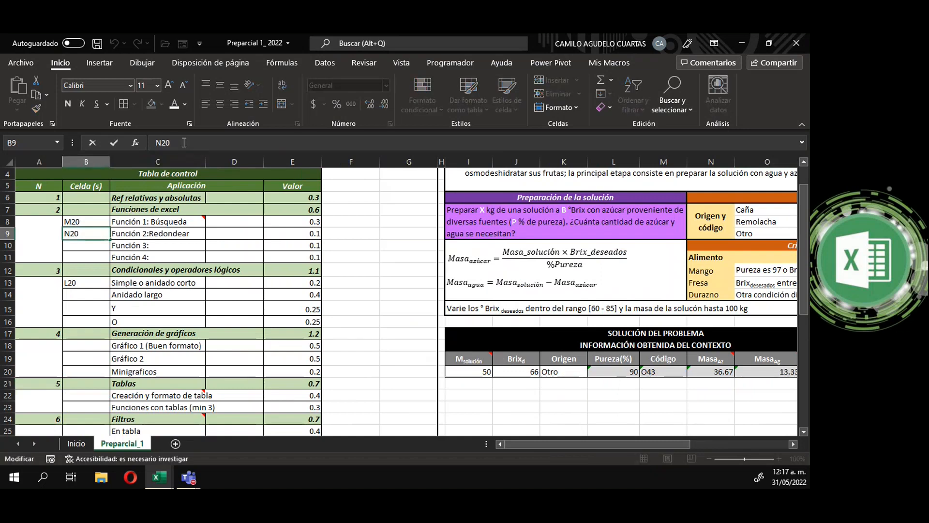
{"action": "type", "text": "O20"}
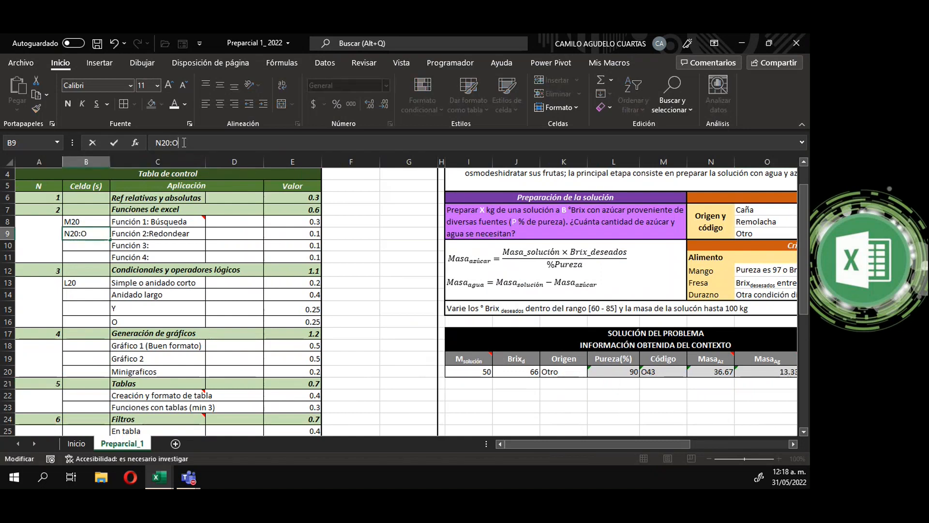
{"action": "key", "text": "Return"}
Step: Examine the usage criteria for Mango, Fresa and Durazno against the empty Alimento cell P20
{"action": "left_click_drag", "start_coordinate": [515, 446], "coordinate": [564, 445]}
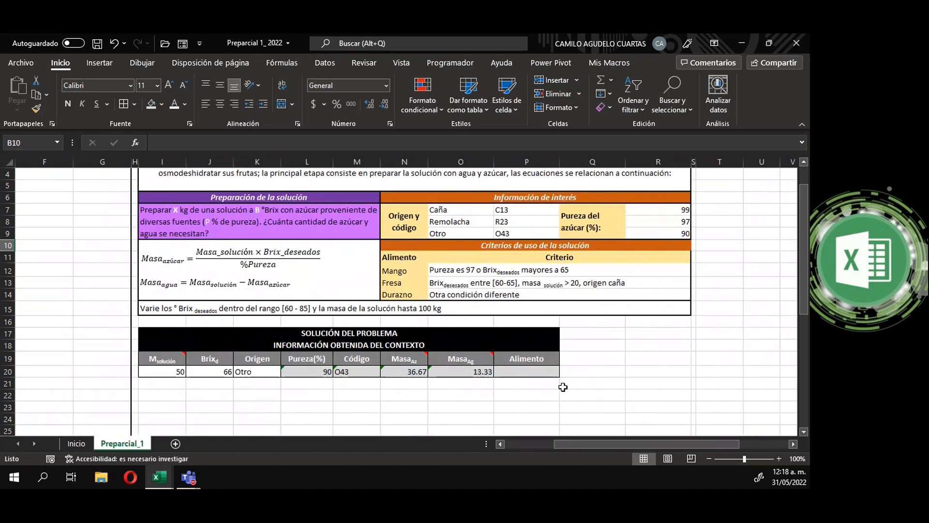
{"action": "left_click", "coordinate": [531, 370]}
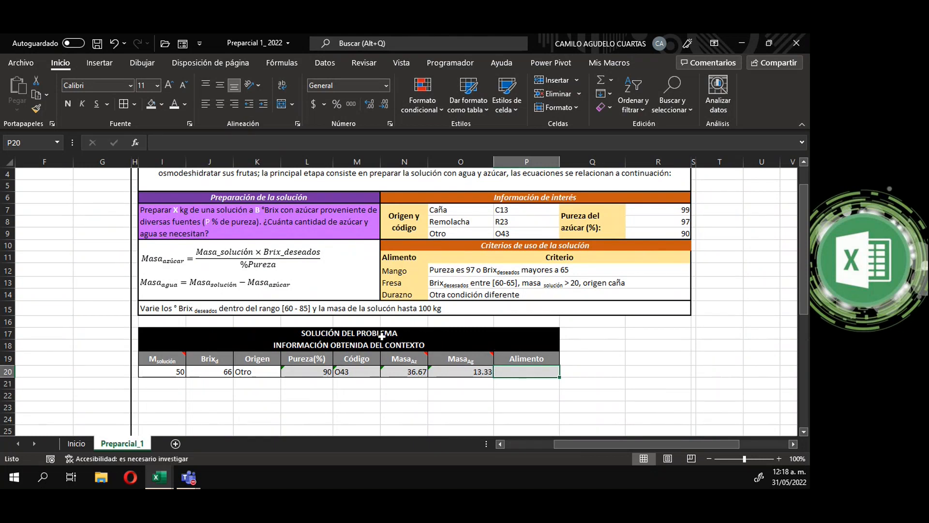
{"action": "left_click", "coordinate": [445, 271]}
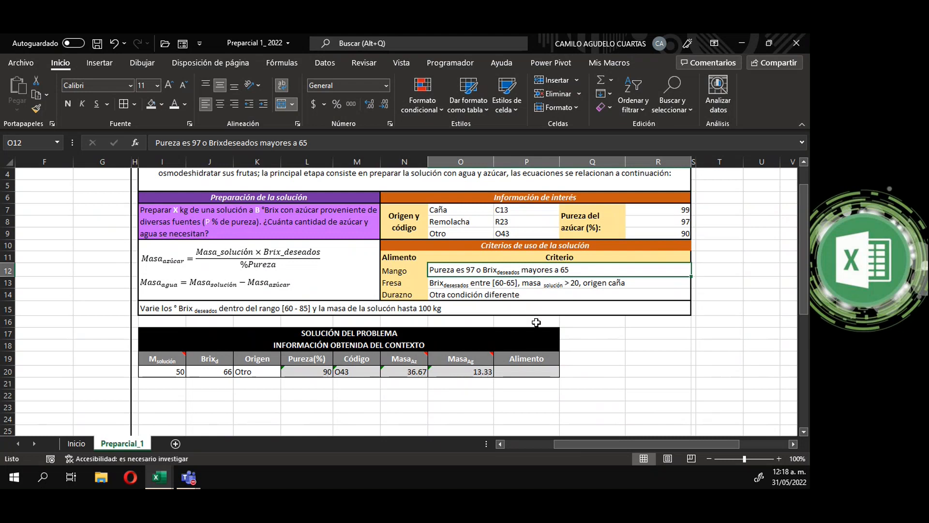
{"action": "left_click", "coordinate": [520, 371]}
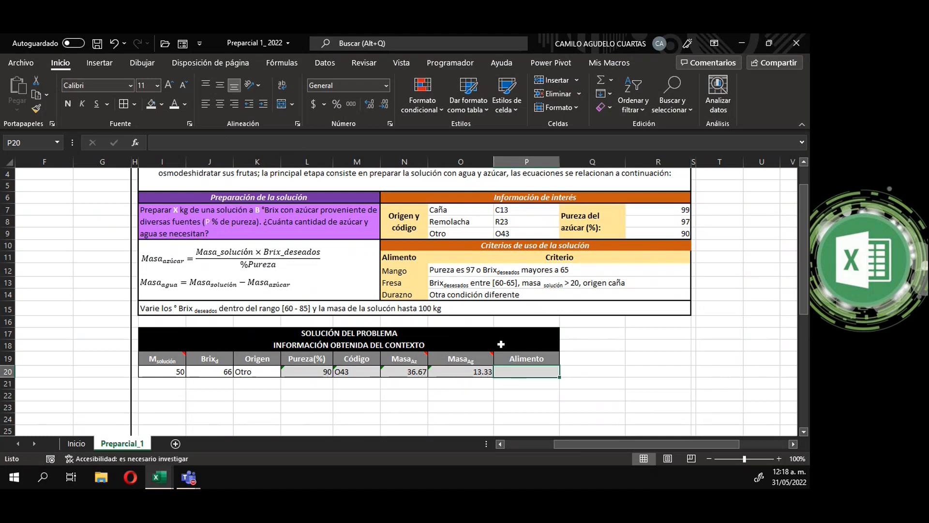
{"action": "left_click_drag", "start_coordinate": [414, 269], "coordinate": [402, 292]}
{"action": "left_click", "coordinate": [521, 381]}
{"action": "left_click", "coordinate": [520, 371]}
{"action": "key", "text": "alt+F11"}
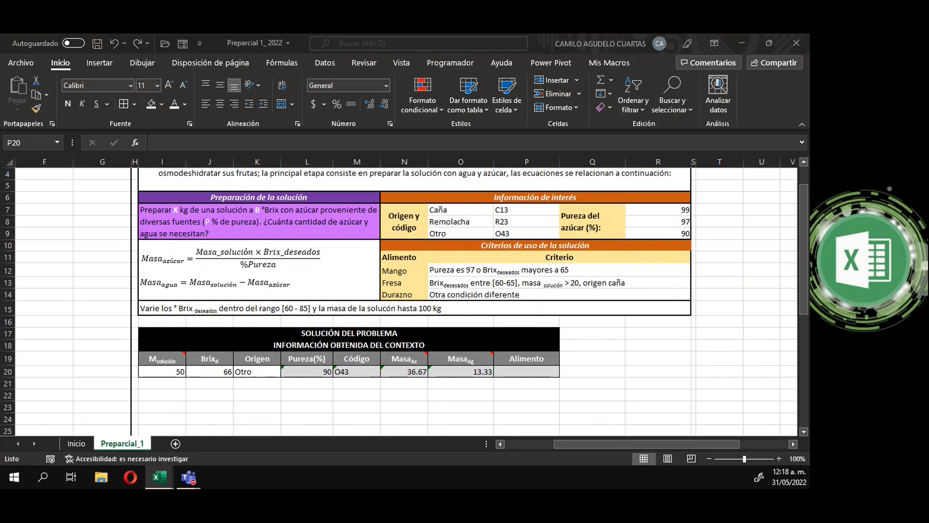
Step: Start the Alimento formula in P20 with the Mango case: =SI(O(Pureza=97;Brix_d>65);"Mango";
{"action": "left_click", "coordinate": [512, 370]}
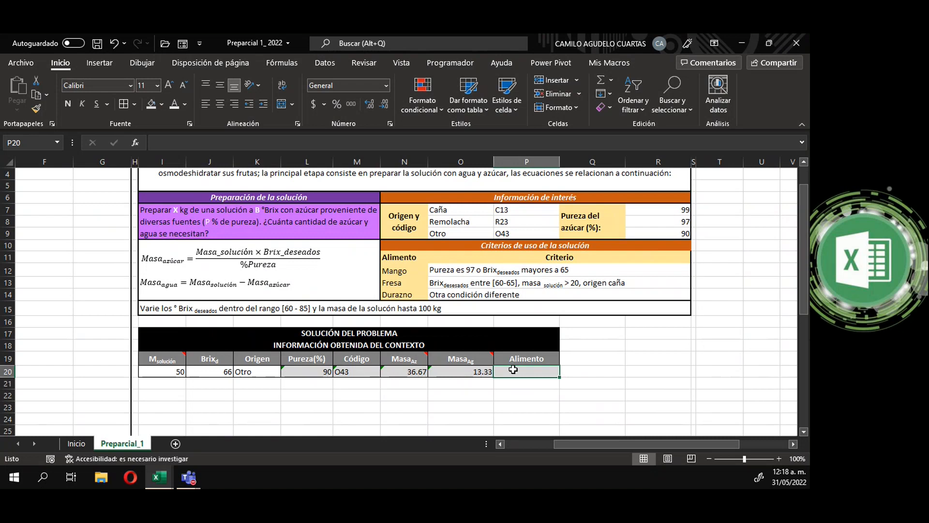
{"action": "type", "text": "=si"}
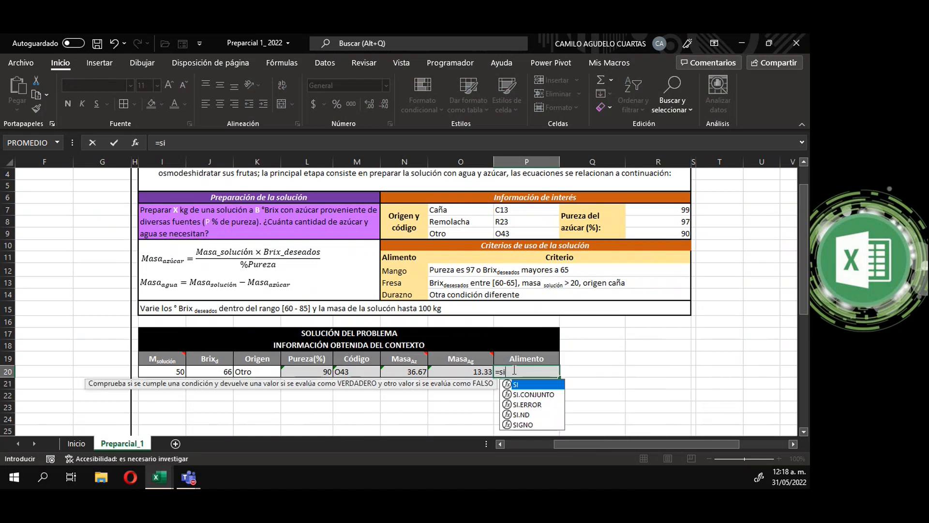
{"action": "key", "text": "Tab"}
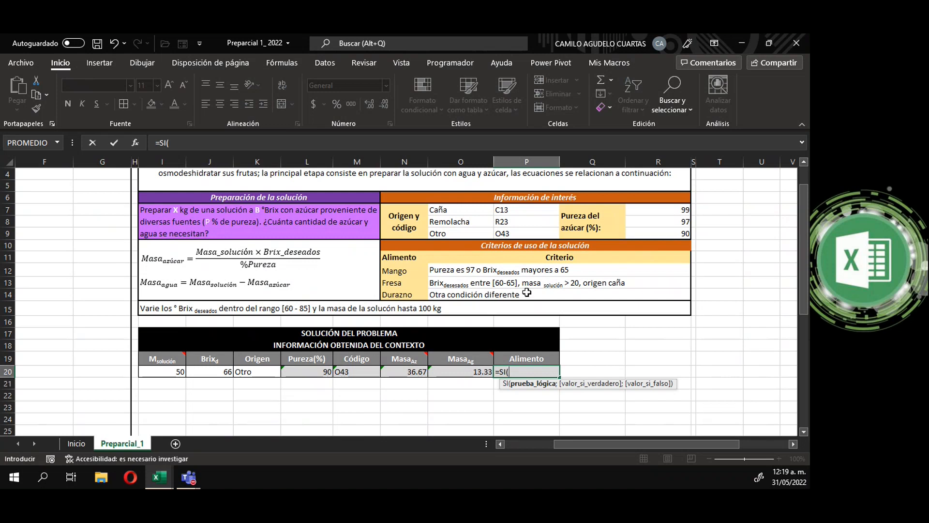
{"action": "type", "text": "O"}
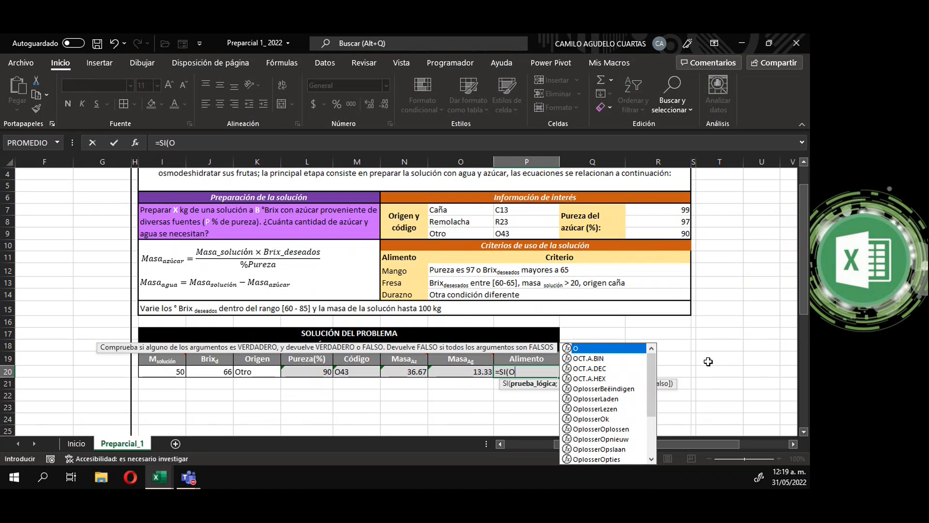
{"action": "type", "text": "("}
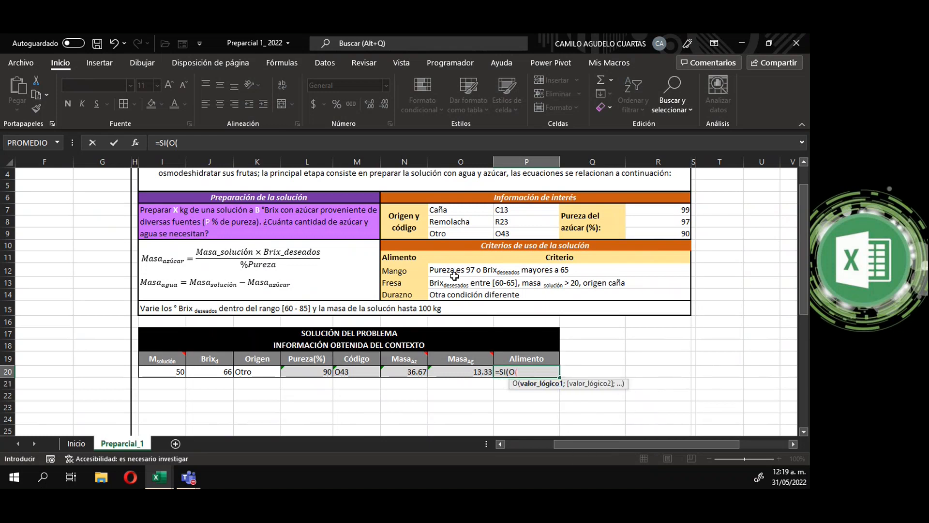
{"action": "left_click", "coordinate": [308, 372]}
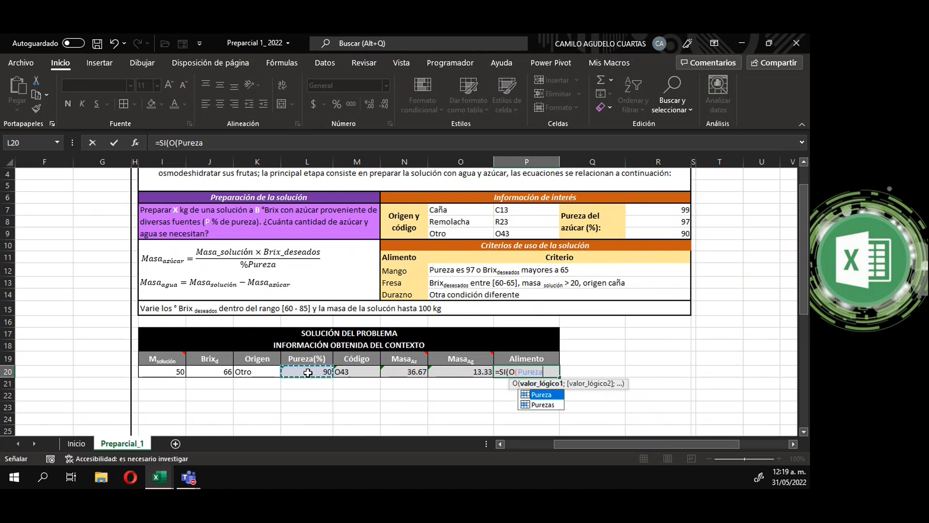
{"action": "type", "text": "=97"}
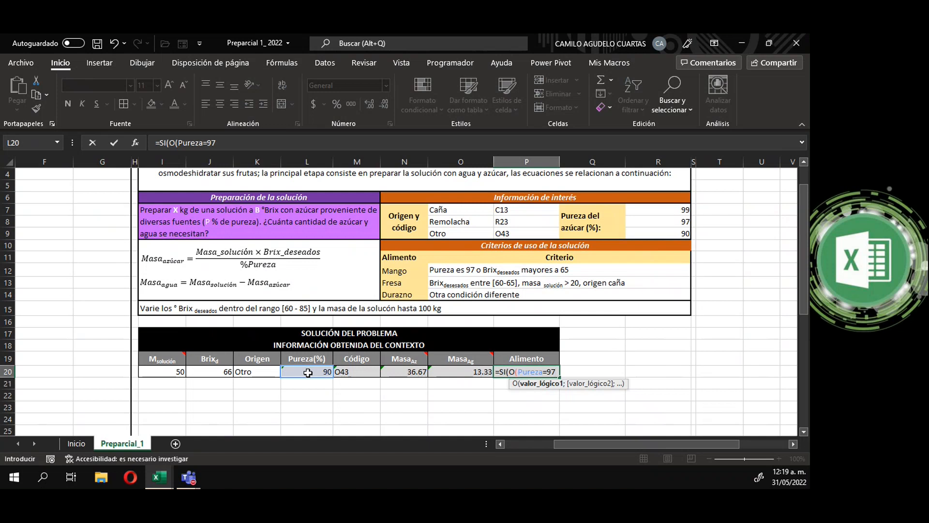
{"action": "type", "text": ";"}
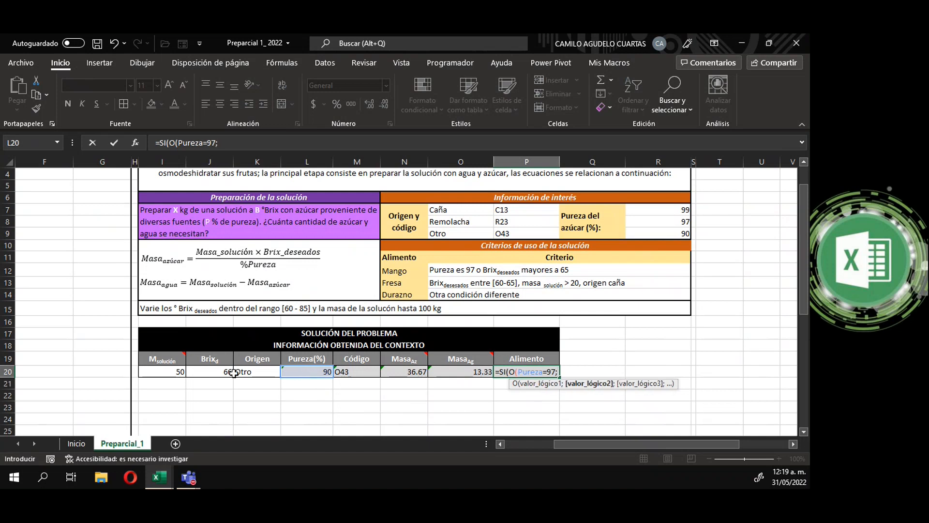
{"action": "left_click", "coordinate": [214, 371]}
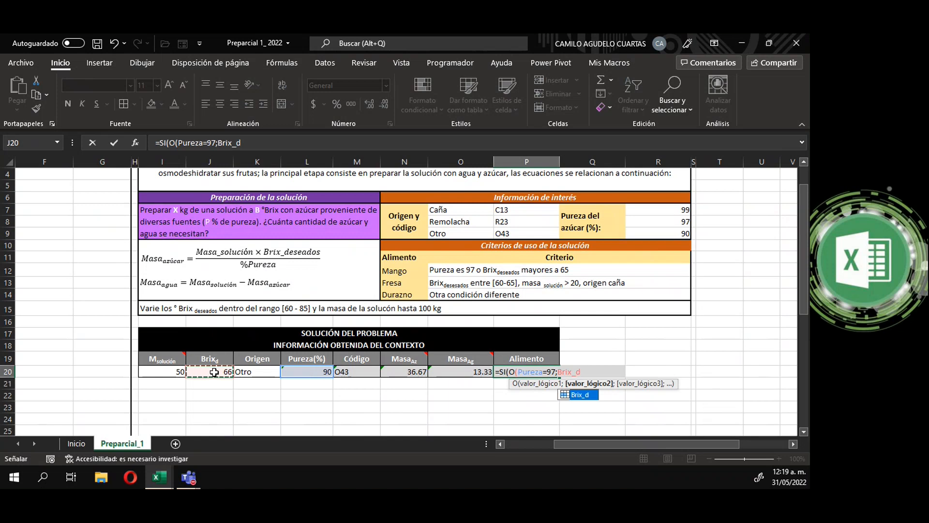
{"action": "type", "text": ">65"}
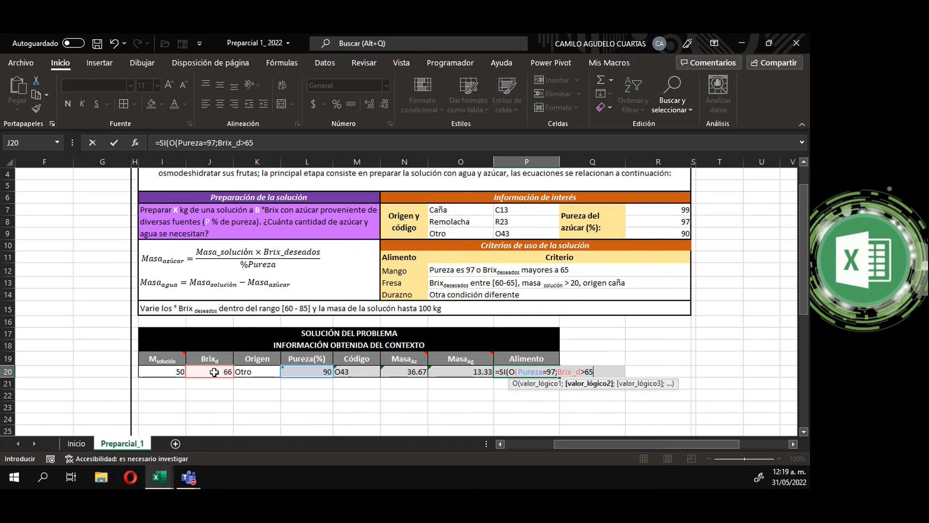
{"action": "type", "text": ")"}
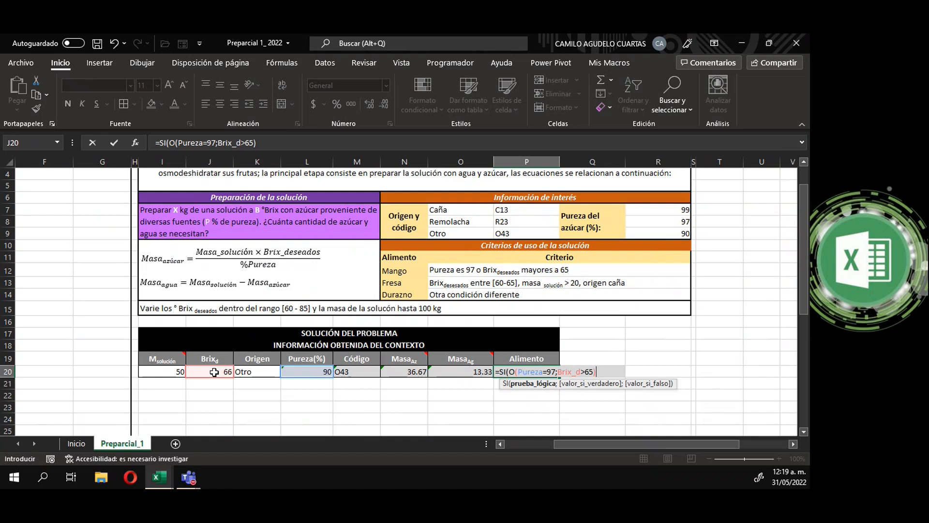
{"action": "type", "text": ";"}
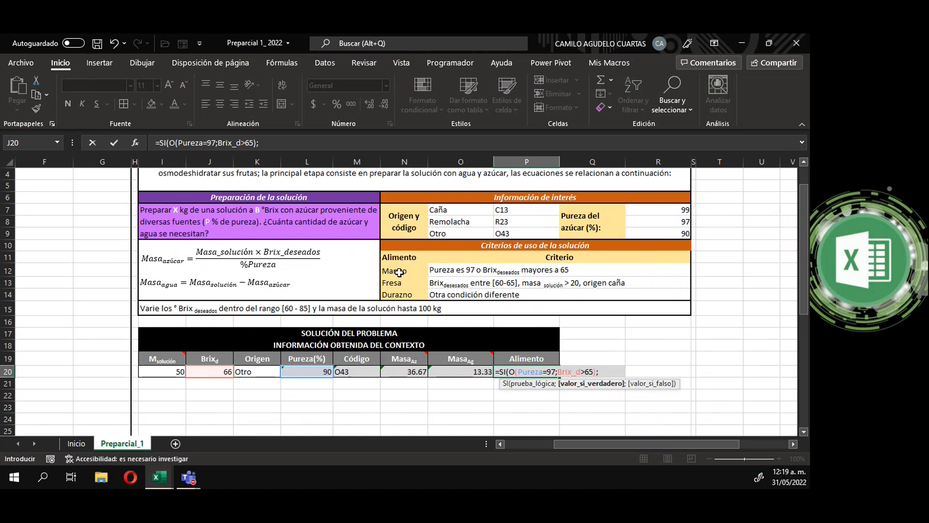
{"action": "type", "text": "\"Mango"}
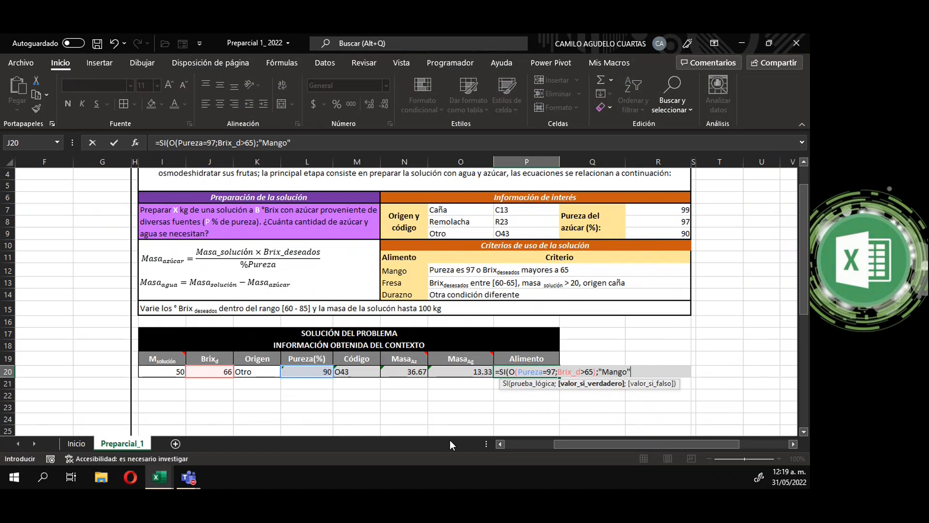
{"action": "type", "text": "\";"}
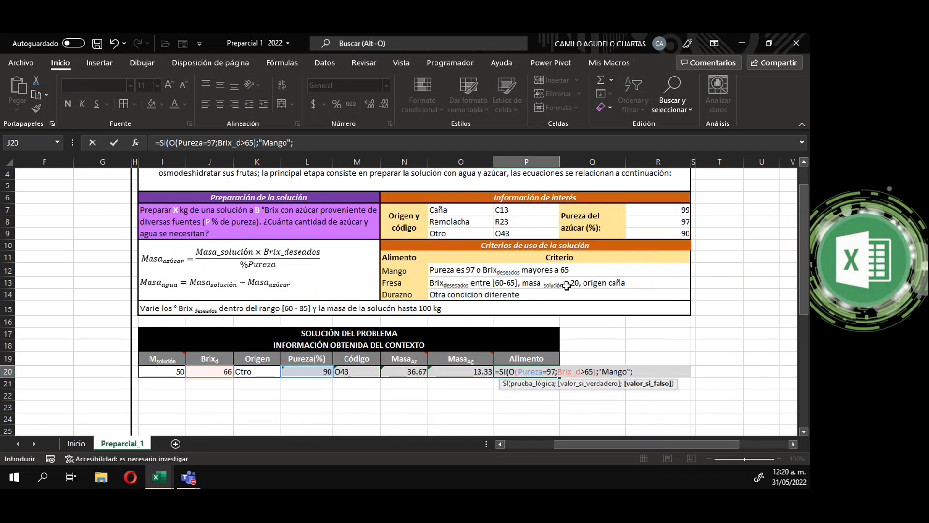
Step: Nest a second condition for Fresa in the P20 formula: SI(Y(Brix_d>=60;Brix_d<=65;M_sol>20;
{"action": "type", "text": "SI("}
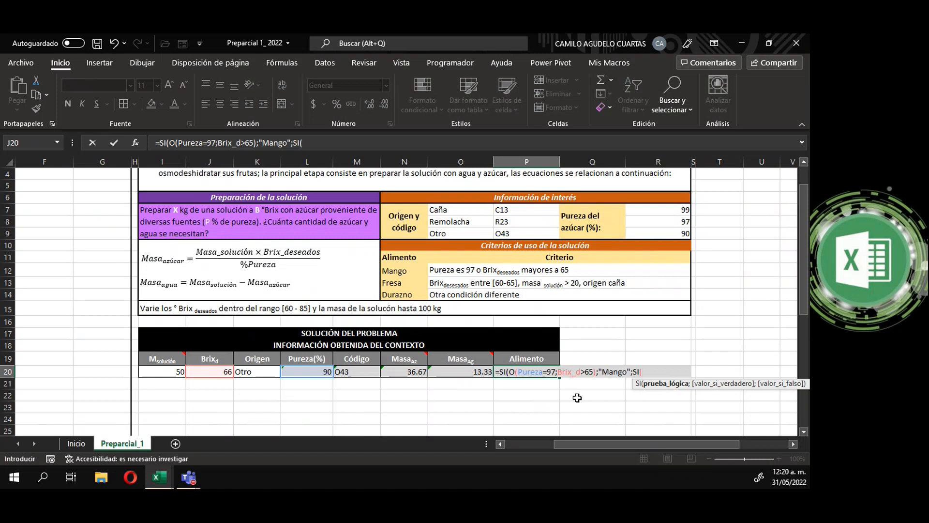
{"action": "type", "text": "Y("}
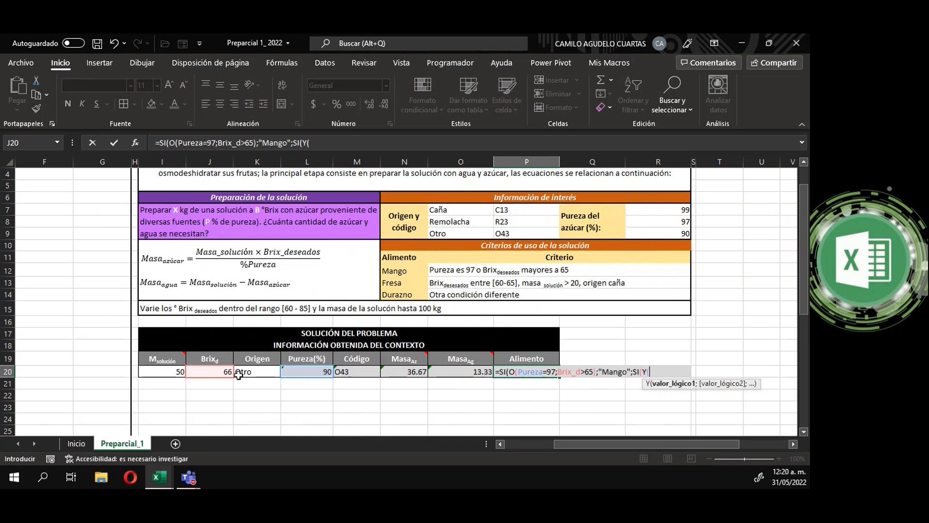
{"action": "left_click", "coordinate": [211, 372]}
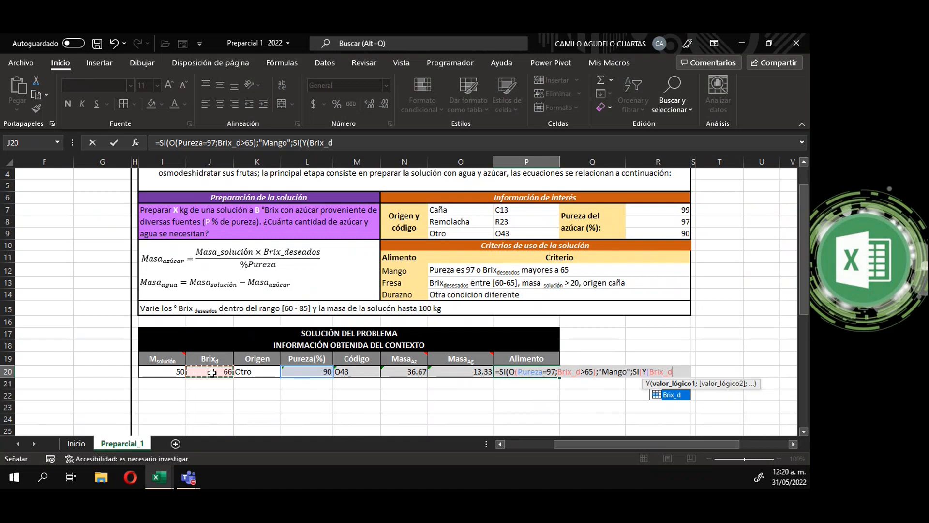
{"action": "type", "text": ">="}
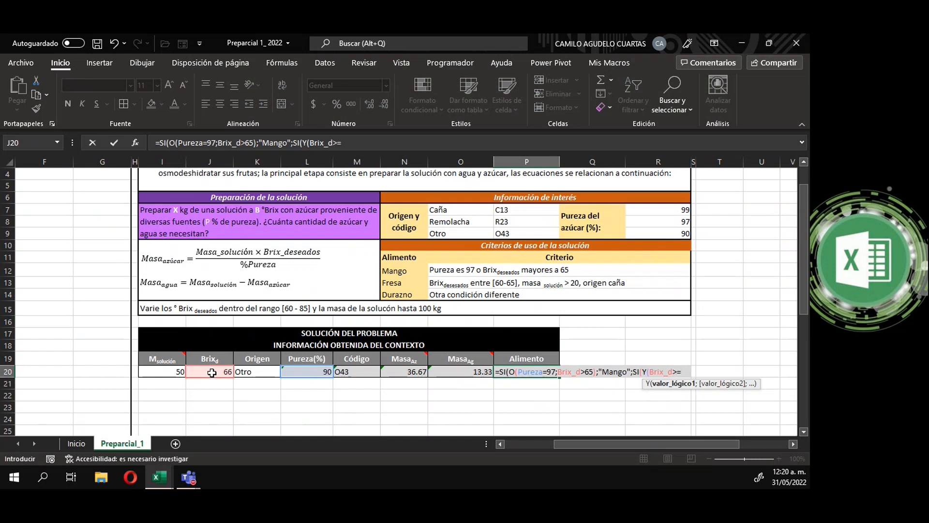
{"action": "type", "text": "60;"}
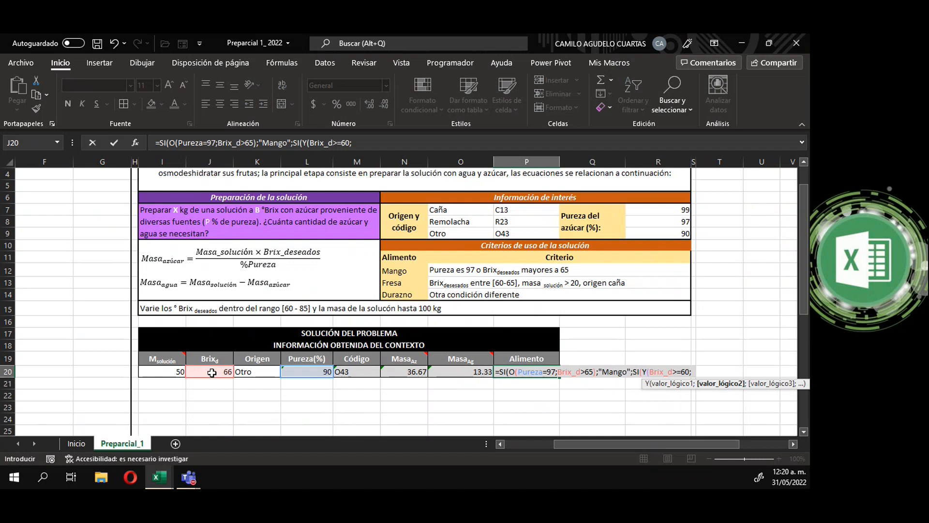
{"action": "left_click", "coordinate": [214, 371]}
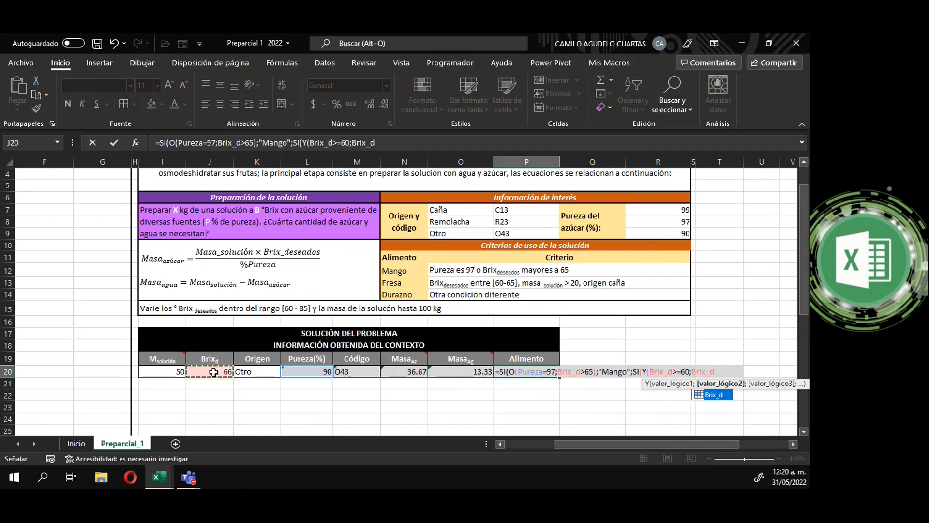
{"action": "type", "text": "<="}
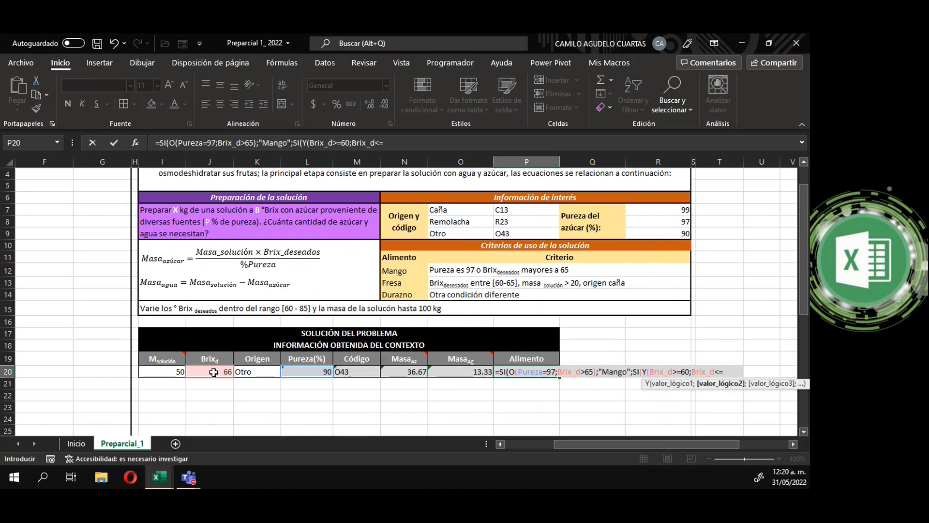
{"action": "type", "text": "65;"}
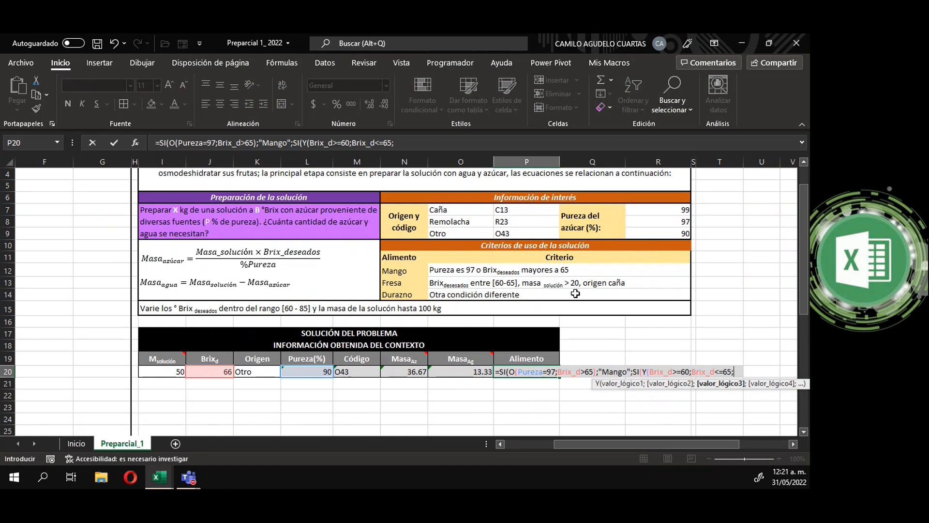
{"action": "left_click", "coordinate": [169, 372]}
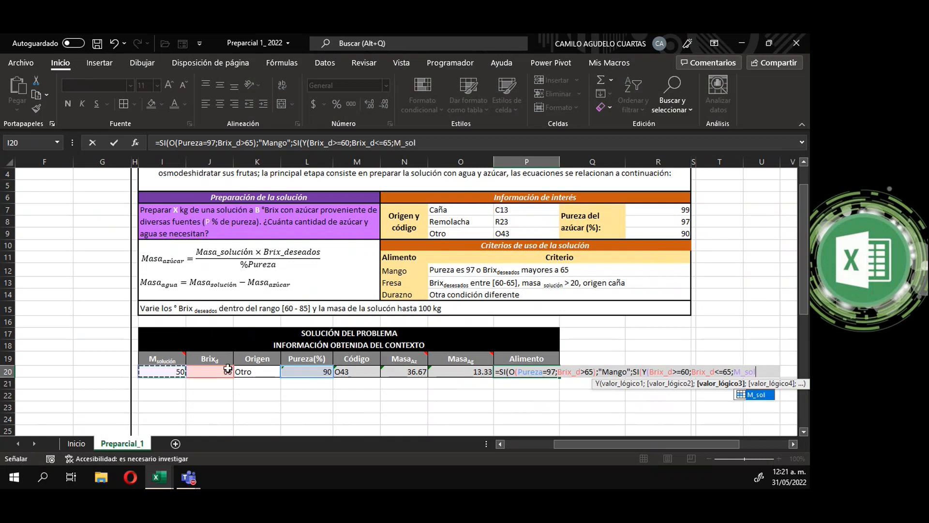
{"action": "type", "text": ">20"}
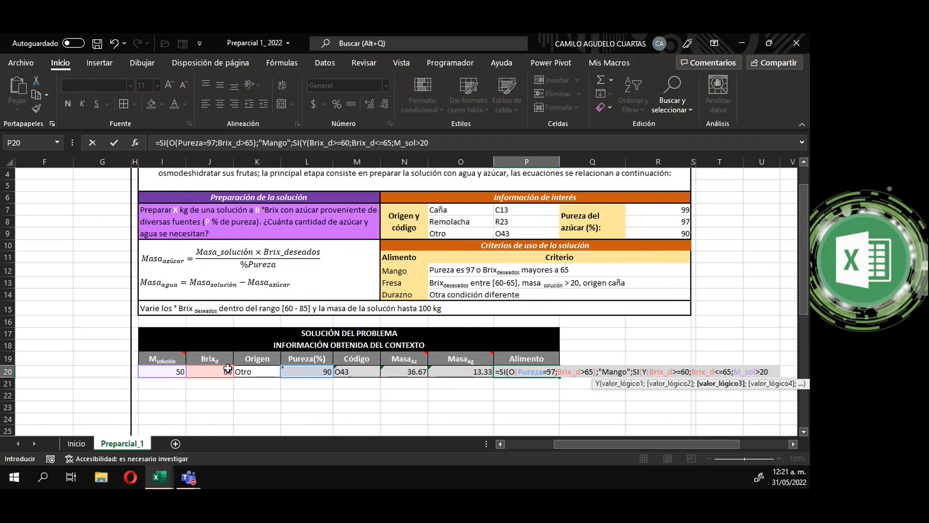
{"action": "type", "text": ";"}
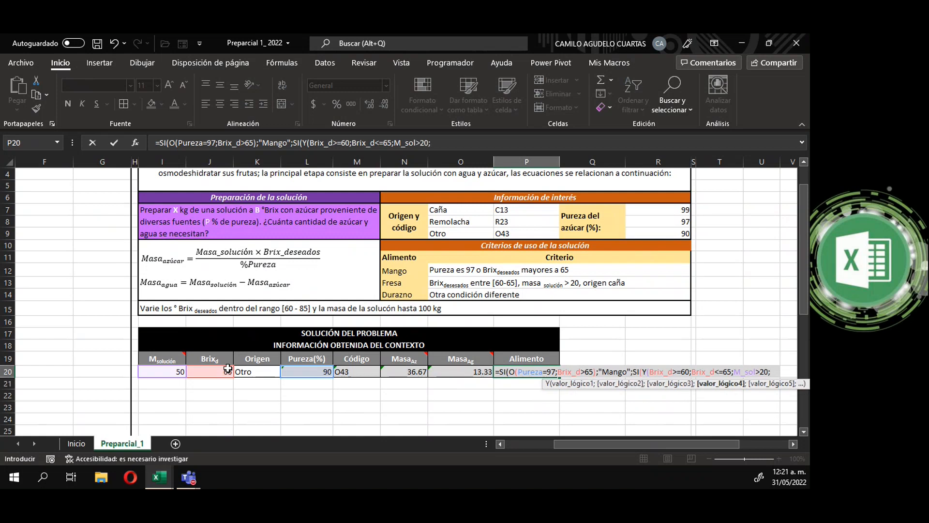
Step: Complete the Y condition in the P20 formula with Origen="Caña" and move on to its true result
{"action": "left_click", "coordinate": [259, 371]}
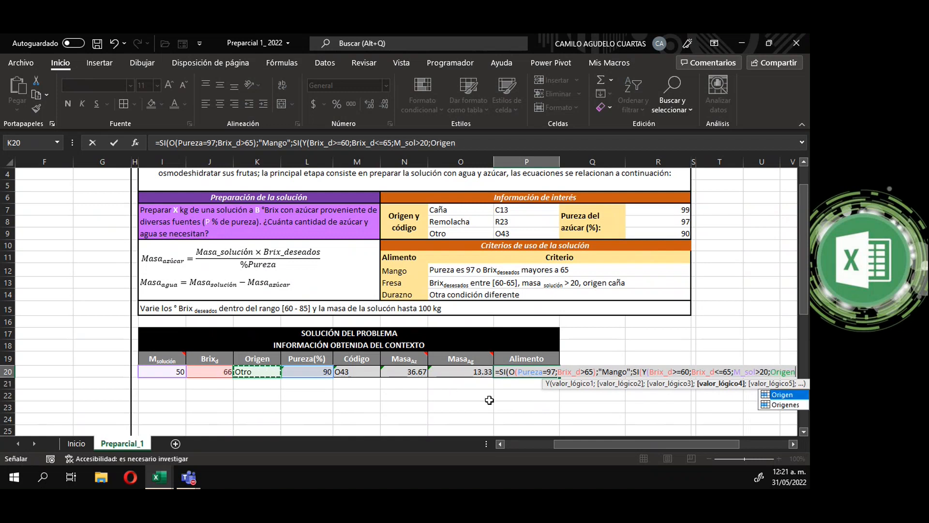
{"action": "type", "text": "=\"Caña"}
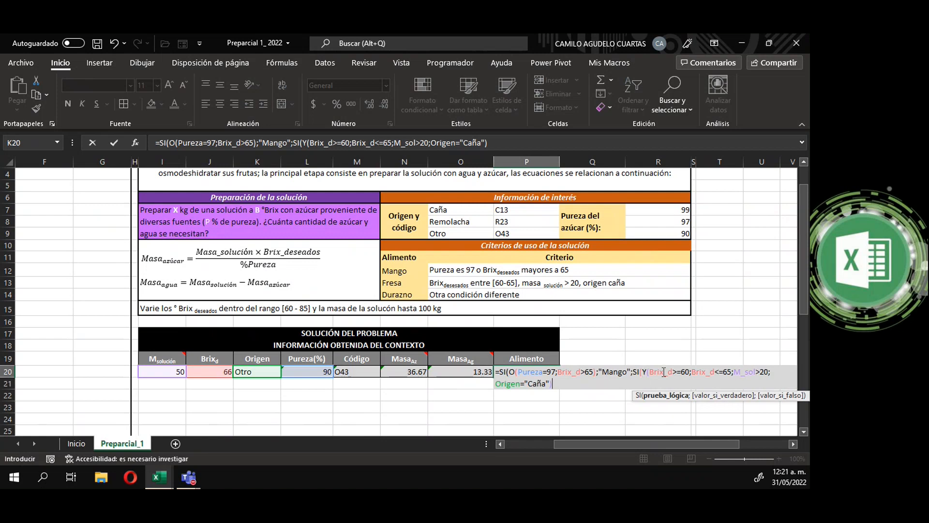
{"action": "type", "text": ";"}
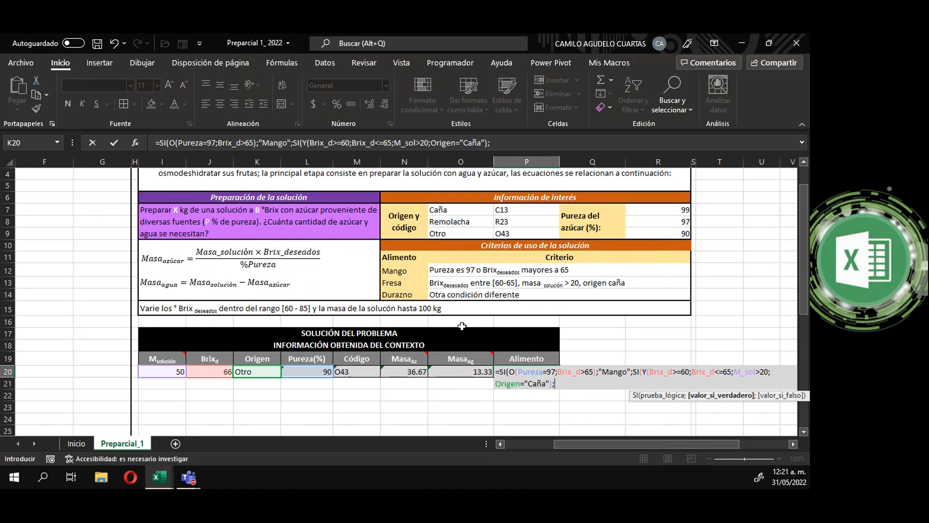
Step: Finish the P20 formula so it returns "Fresa" when the Y condition is met and "Durazno" otherwise
{"action": "type", "text": "\"Fress\""}
{"action": "left_click", "coordinate": [575, 385]}
{"action": "key", "text": "BackSpace"}
{"action": "type", "text": "a"}
{"action": "left_click", "coordinate": [587, 382]}
{"action": "type", "text": ";"}
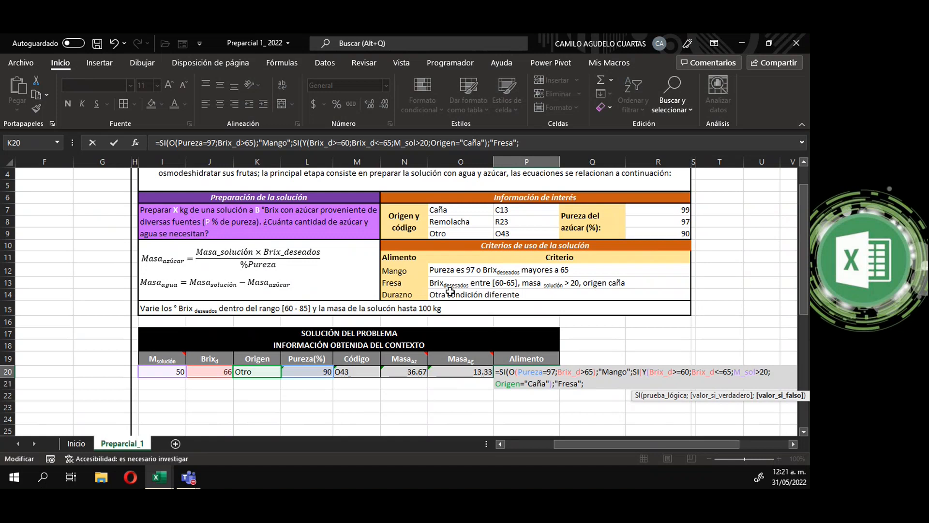
{"action": "type", "text": "\"Durazno\")"}
{"action": "key", "text": "Return"}
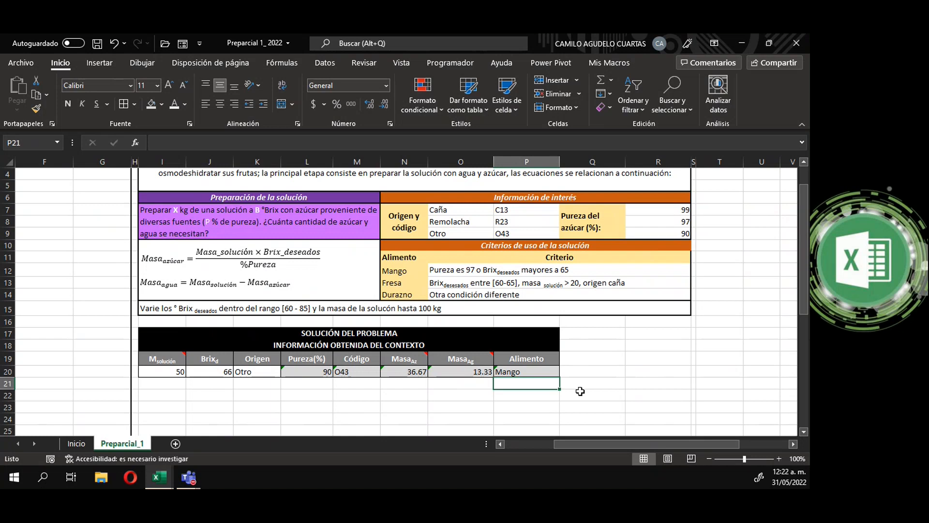
Step: Compare the Alimento result in P20 and the Brix value in J20 with the Mango and Fresa criteria
{"action": "left_click", "coordinate": [545, 369]}
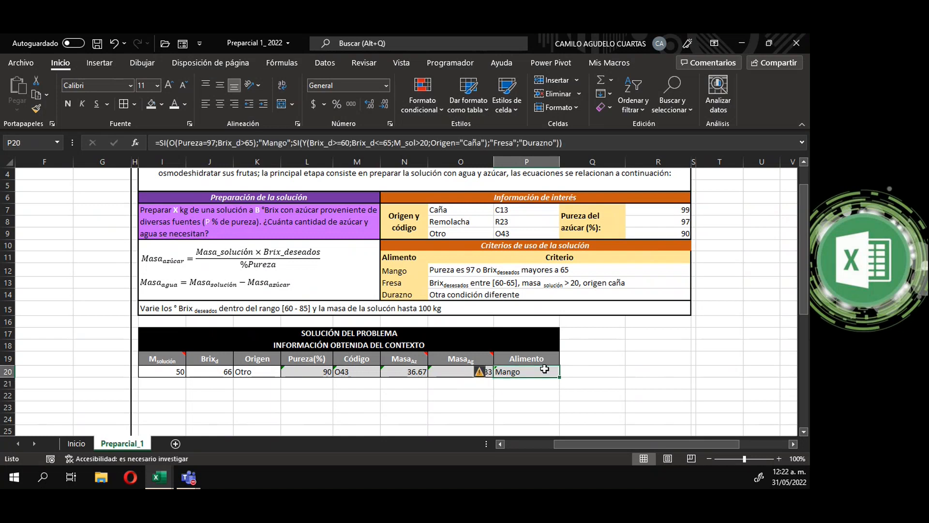
{"action": "left_click", "coordinate": [575, 369]}
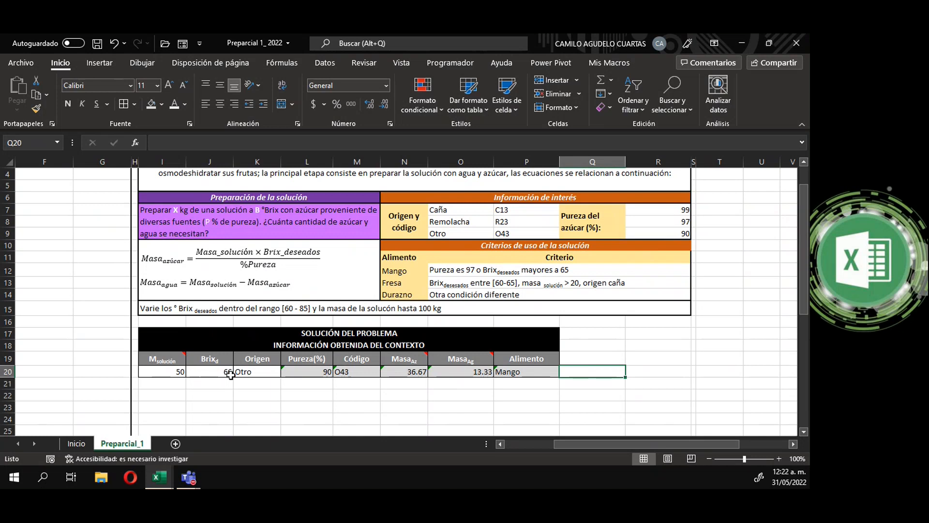
{"action": "left_click", "coordinate": [199, 373]}
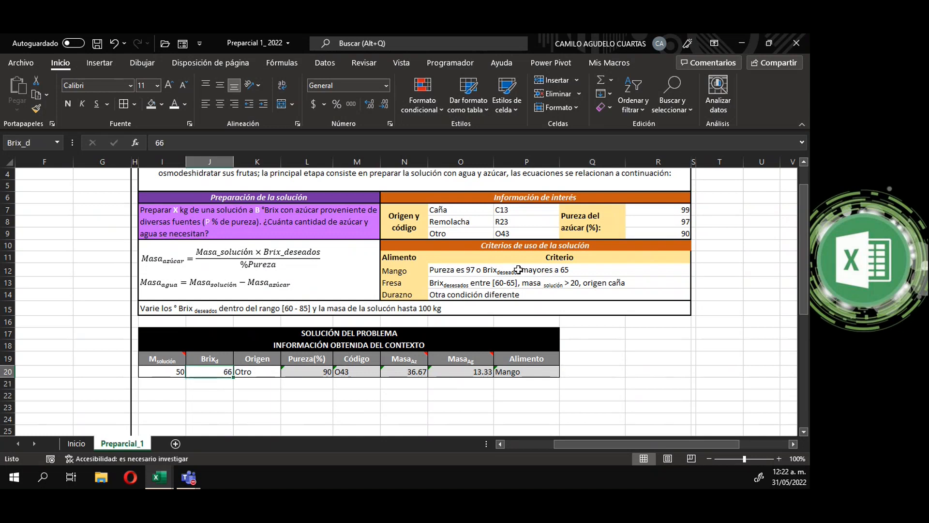
{"action": "left_click", "coordinate": [544, 270]}
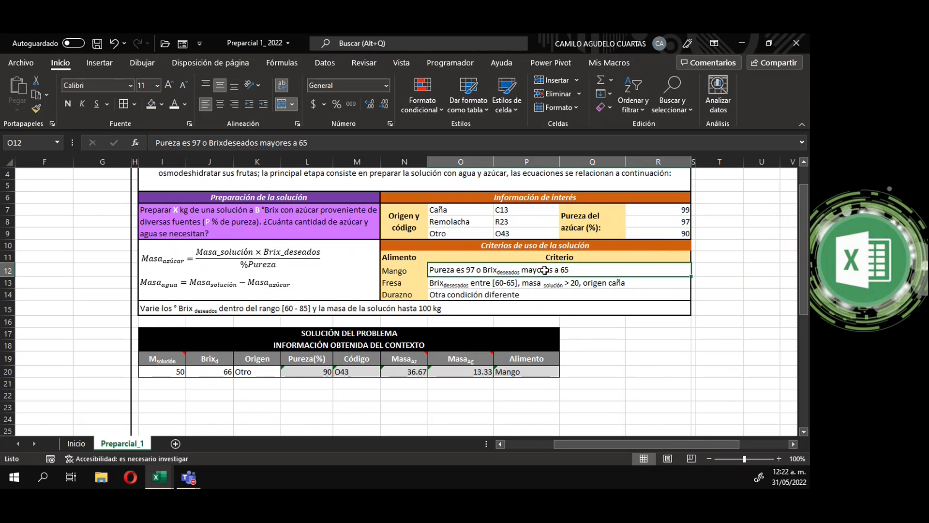
{"action": "left_click", "coordinate": [532, 372]}
{"action": "left_click", "coordinate": [557, 269]}
{"action": "left_click", "coordinate": [474, 287]}
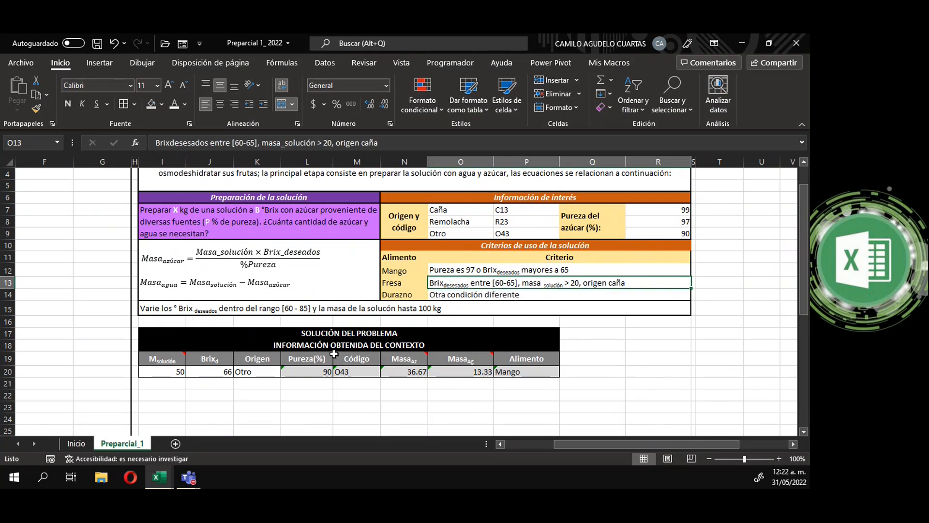
Step: Set the desired Brix in J20 to 64
{"action": "left_click", "coordinate": [223, 373]}
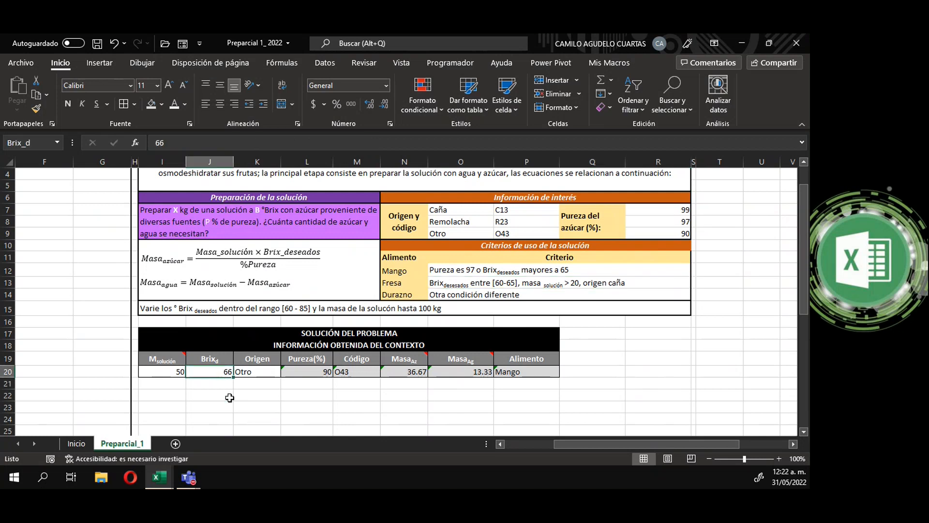
{"action": "type", "text": "64"}
{"action": "key", "text": "Return"}
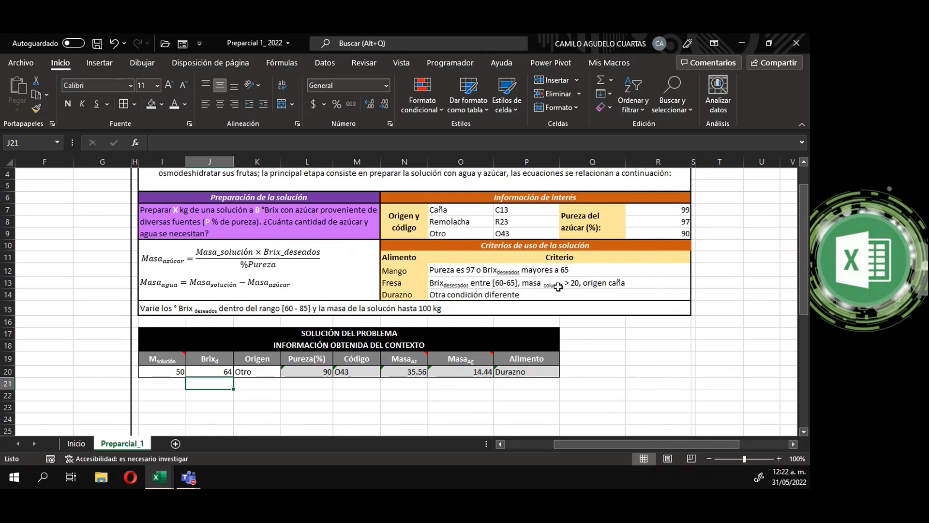
Step: Set the origin in K20 to Caña and check the Alimento formula in P20
{"action": "left_click", "coordinate": [243, 371]}
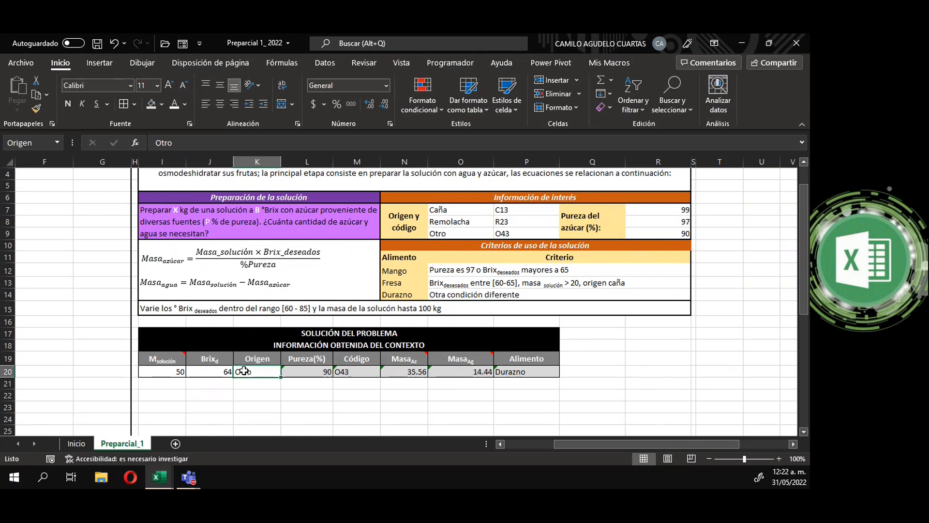
{"action": "type", "text": "Caña"}
{"action": "key", "text": "Return"}
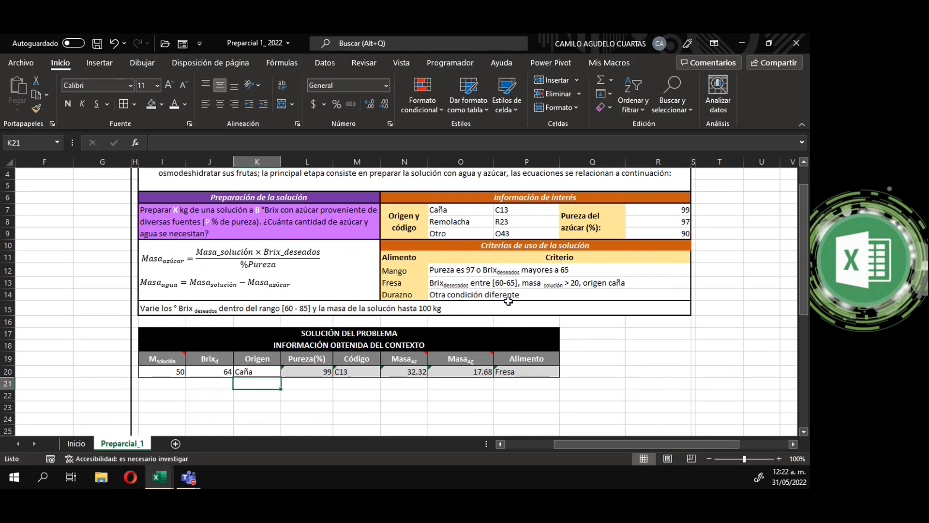
{"action": "left_click", "coordinate": [519, 371]}
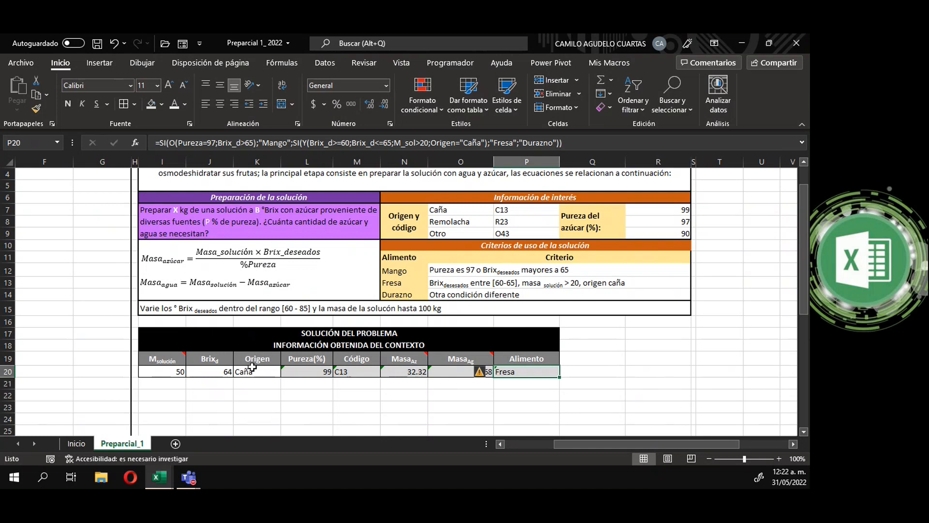
Step: Set the origin in K20 to Remolacha to test the purity condition for Mango
{"action": "left_click", "coordinate": [259, 380]}
{"action": "left_click", "coordinate": [257, 374]}
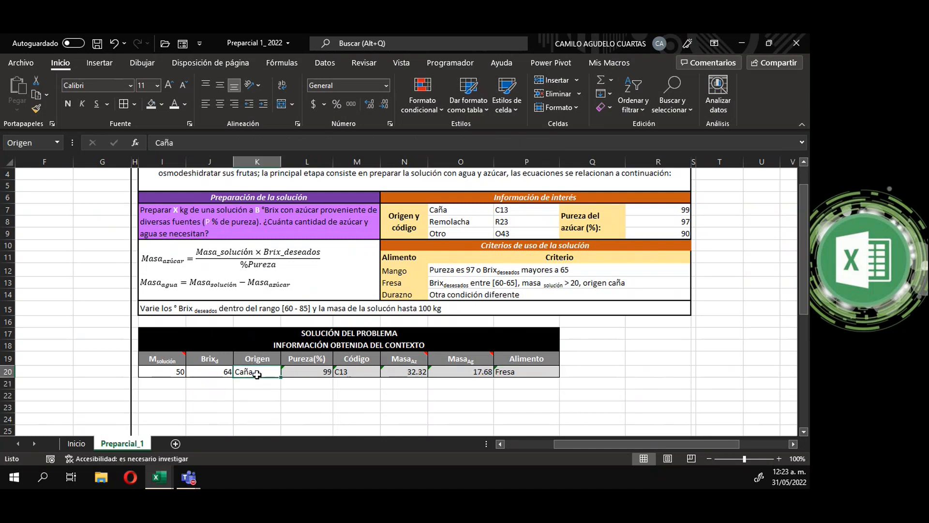
{"action": "type", "text": "Remolach"}
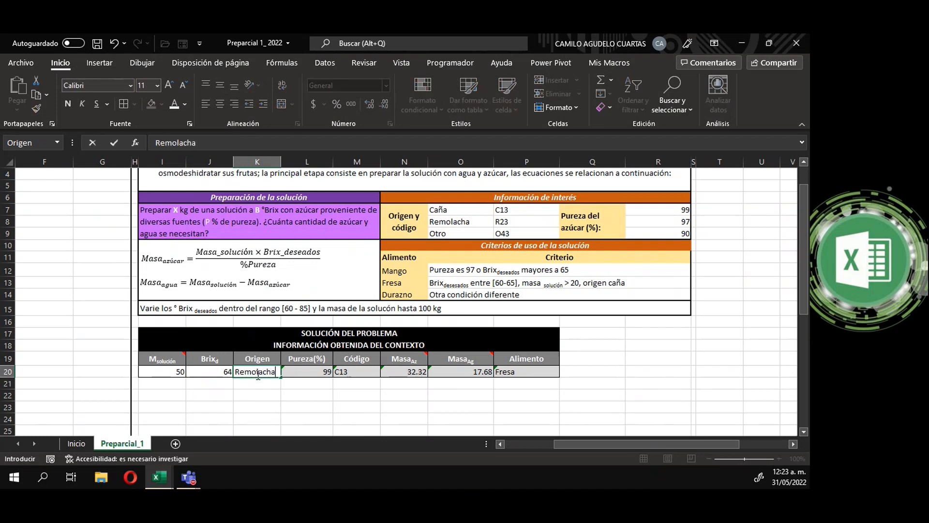
{"action": "key", "text": "Return"}
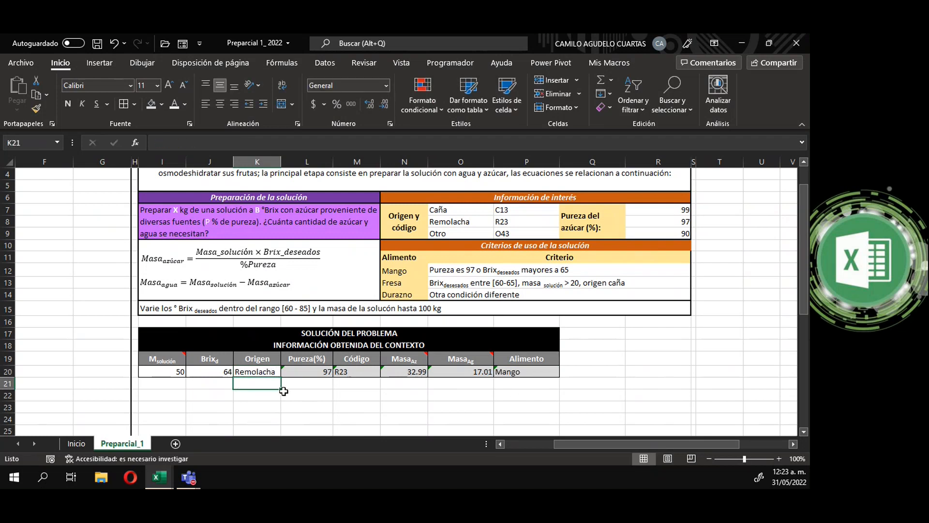
Step: Set the origin in K20 to Otro
{"action": "left_click", "coordinate": [261, 373]}
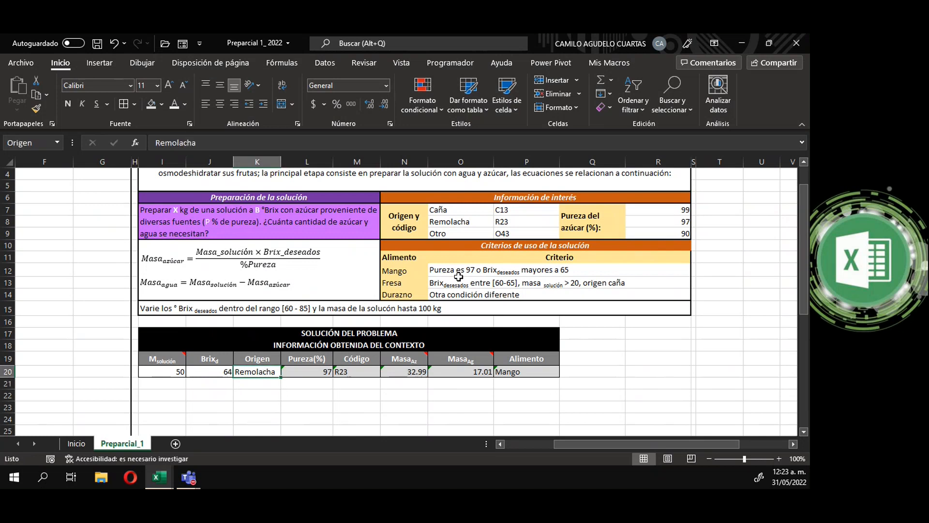
{"action": "left_click", "coordinate": [255, 372]}
{"action": "type", "text": "Otro"}
{"action": "key", "text": "Return"}
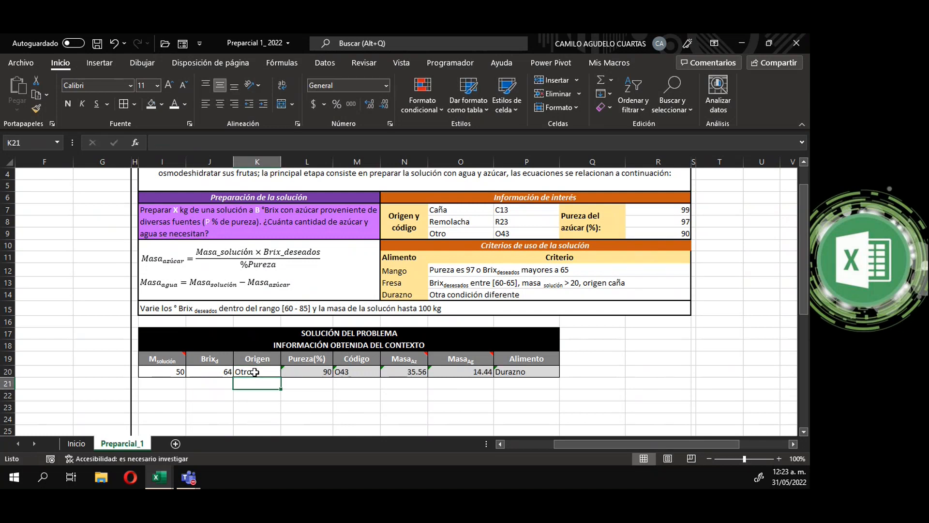
Step: Check the purity in L20 against the Mango criterion in the usage criteria table
{"action": "left_click", "coordinate": [323, 374]}
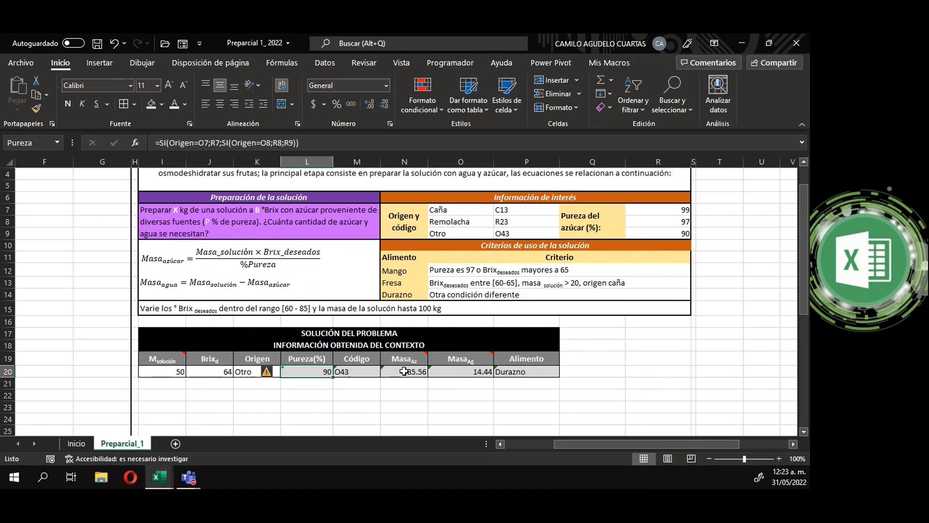
{"action": "left_click", "coordinate": [545, 274]}
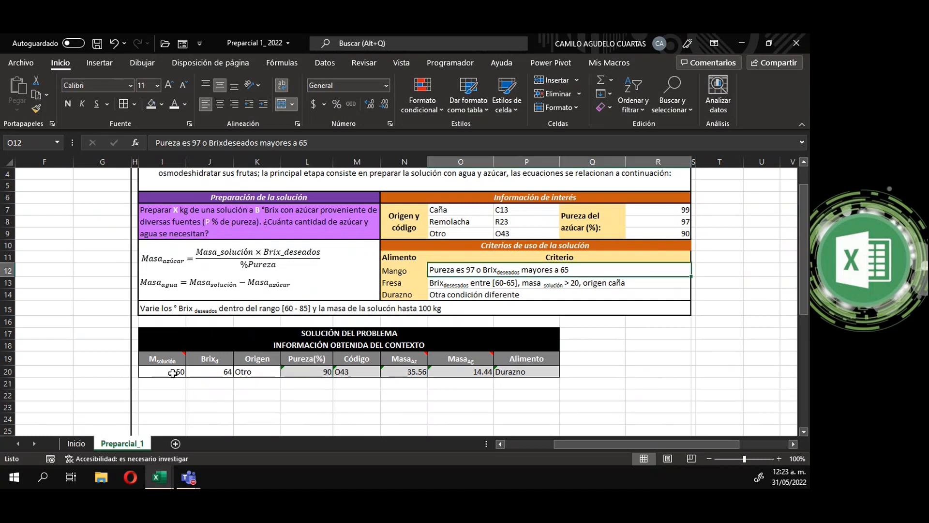
{"action": "left_click", "coordinate": [305, 376]}
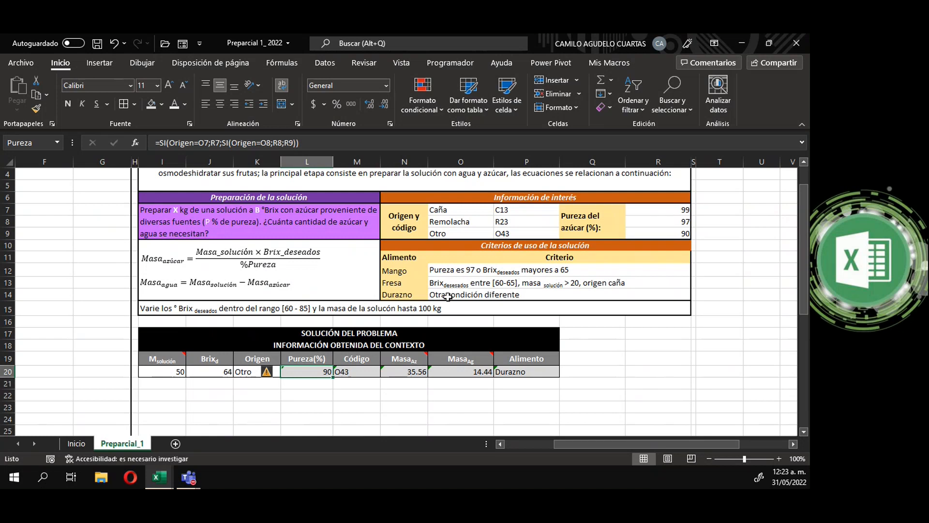
{"action": "left_click", "coordinate": [548, 411]}
Step: In the control table, enter P20 as the cell reference for Anidado largo, Y and O in B14:B16
{"action": "left_click_drag", "start_coordinate": [607, 445], "coordinate": [547, 445]}
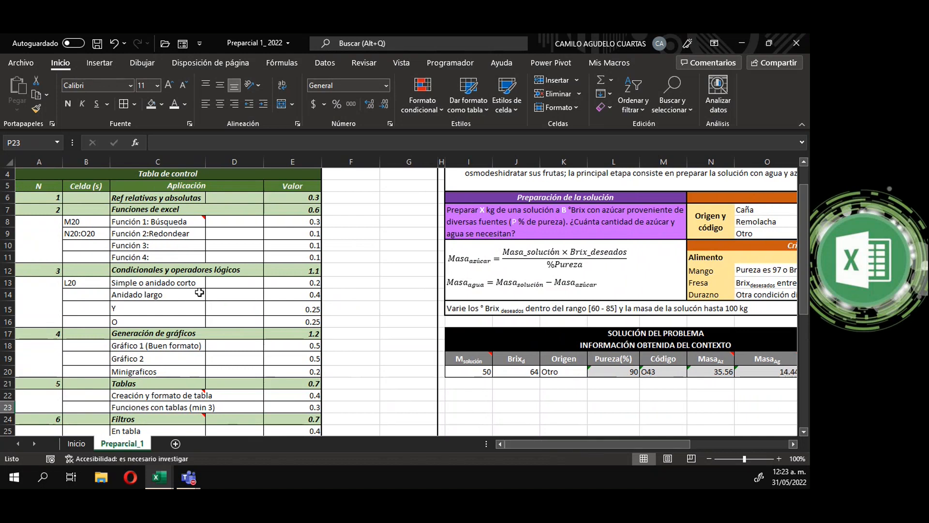
{"action": "mouse_move", "coordinate": [646, 445]}
{"action": "left_mouse_down"}
{"action": "mouse_move", "coordinate": [666, 446]}
{"action": "mouse_move", "coordinate": [643, 445]}
{"action": "left_mouse_up"}
{"action": "left_click", "coordinate": [138, 296]}
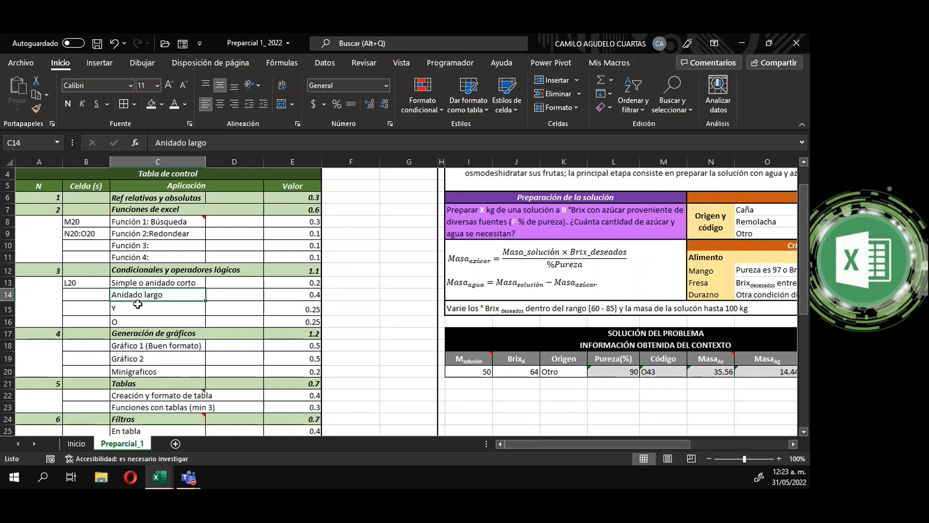
{"action": "left_click", "coordinate": [137, 308]}
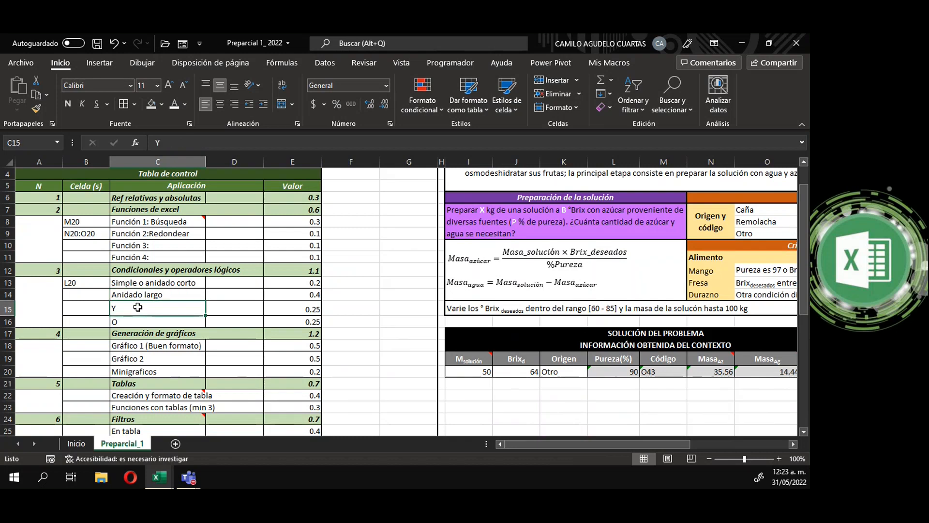
{"action": "left_click", "coordinate": [140, 322]}
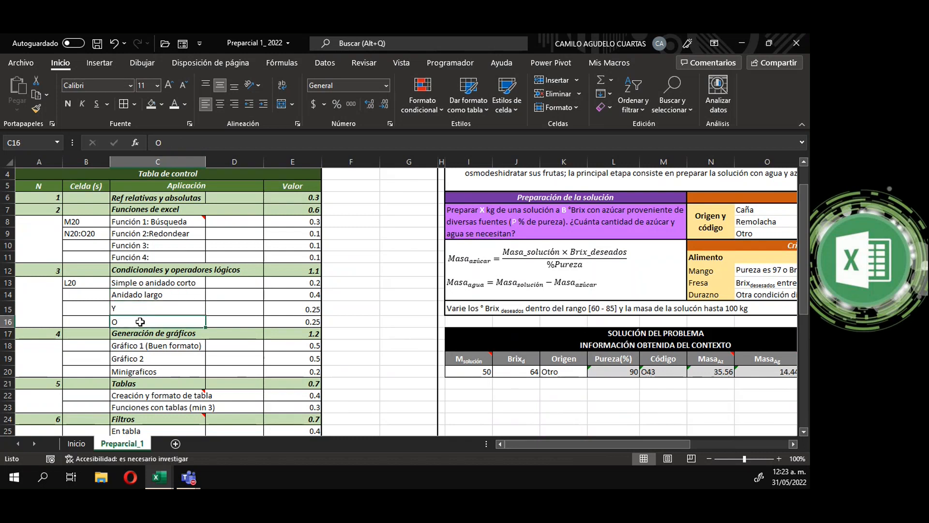
{"action": "left_click_drag", "start_coordinate": [535, 445], "coordinate": [232, 341]}
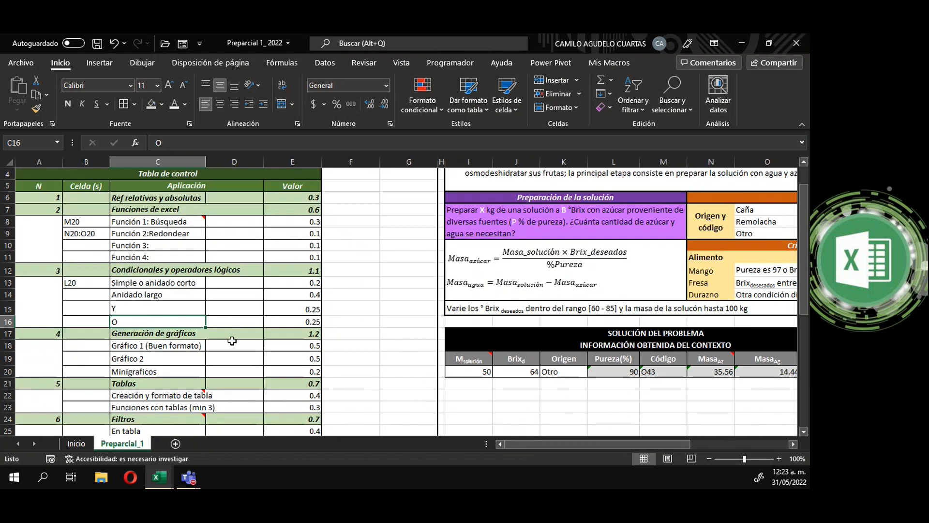
{"action": "left_click", "coordinate": [94, 294]}
{"action": "type", "text": "P20"}
{"action": "key", "text": "Return"}
{"action": "type", "text": "P20"}
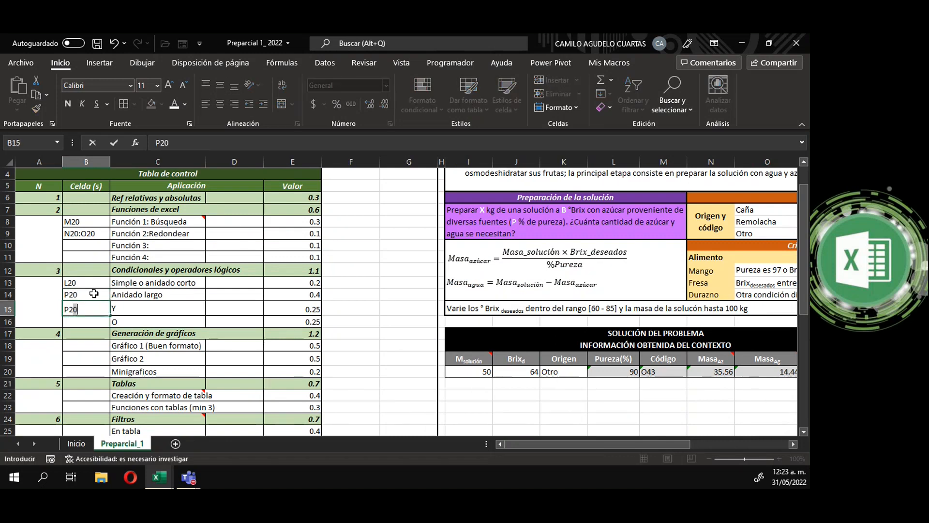
{"action": "key", "text": "Return"}
{"action": "type", "text": "P20"}
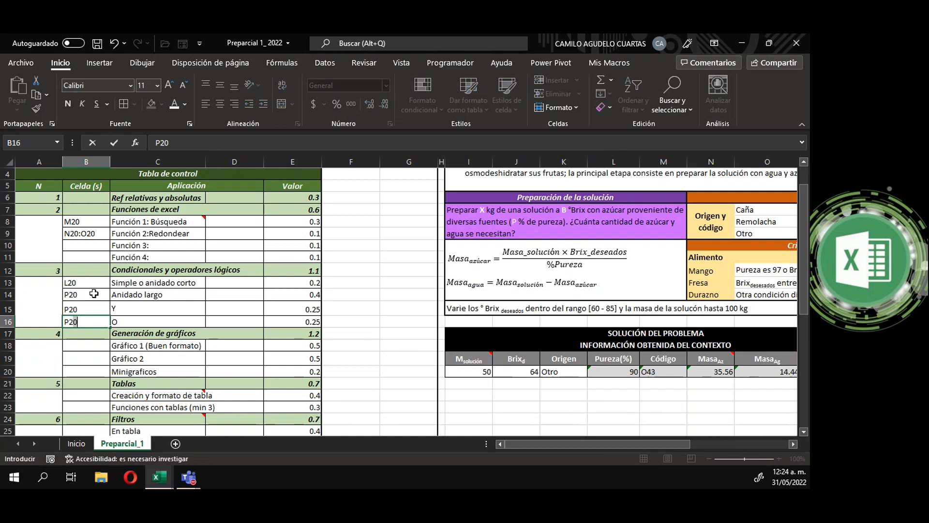
{"action": "key", "text": "Return"}
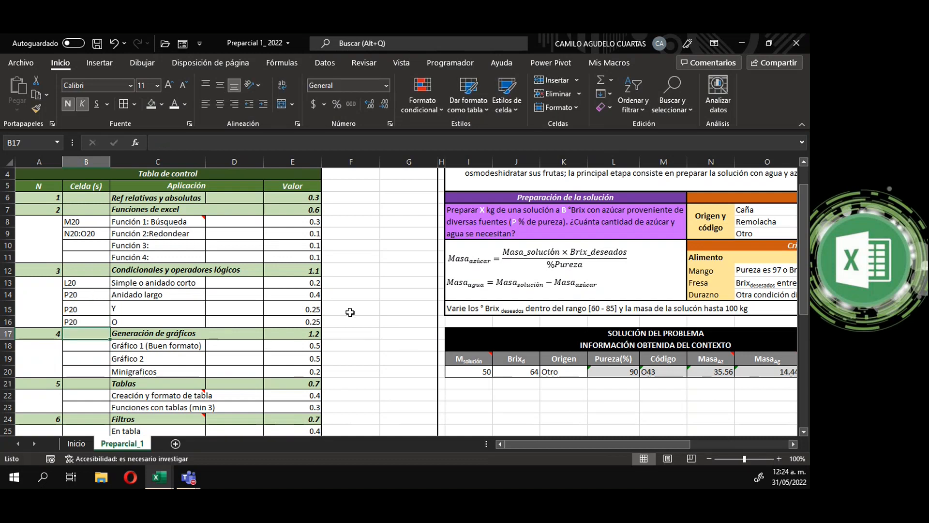
Step: Review the point values in the control table for the conditionals and Excel functions, and examine the remaining sections
{"action": "left_click", "coordinate": [309, 271]}
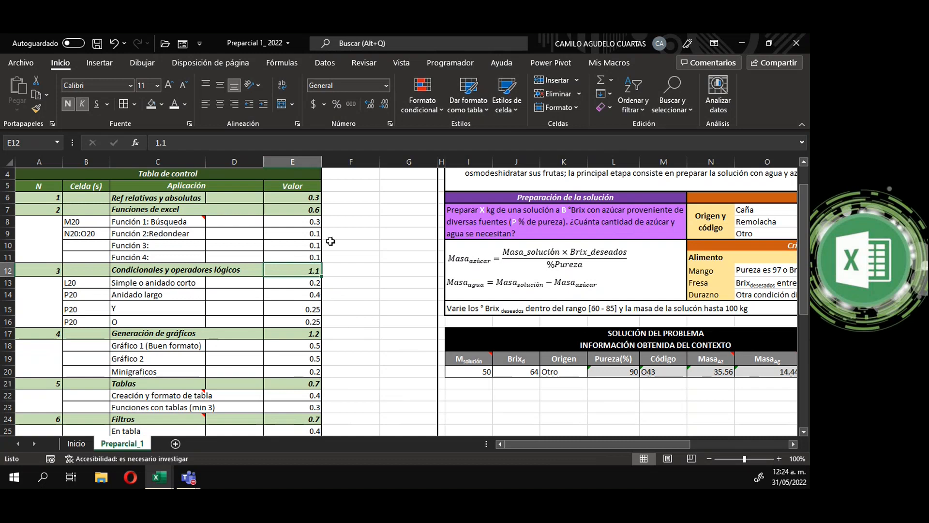
{"action": "left_click_drag", "start_coordinate": [315, 223], "coordinate": [315, 234]}
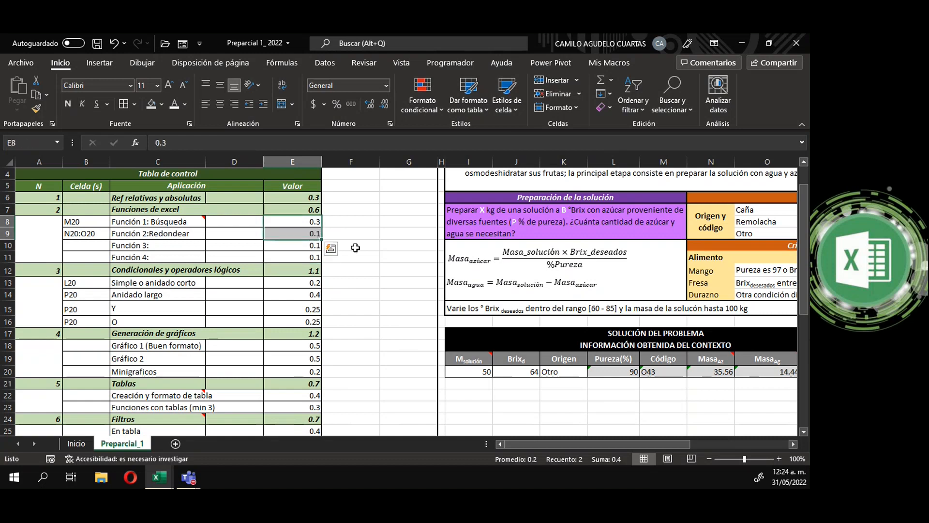
{"action": "left_click", "coordinate": [309, 233]}
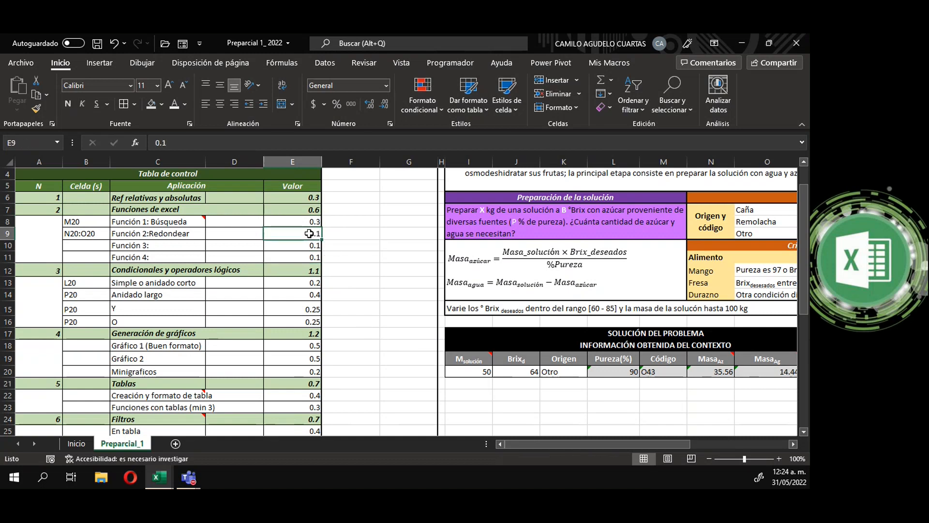
{"action": "left_click", "coordinate": [311, 220]}
{"action": "scroll", "coordinate": [380, 346], "scroll_direction": "down", "scroll_amount": 3}
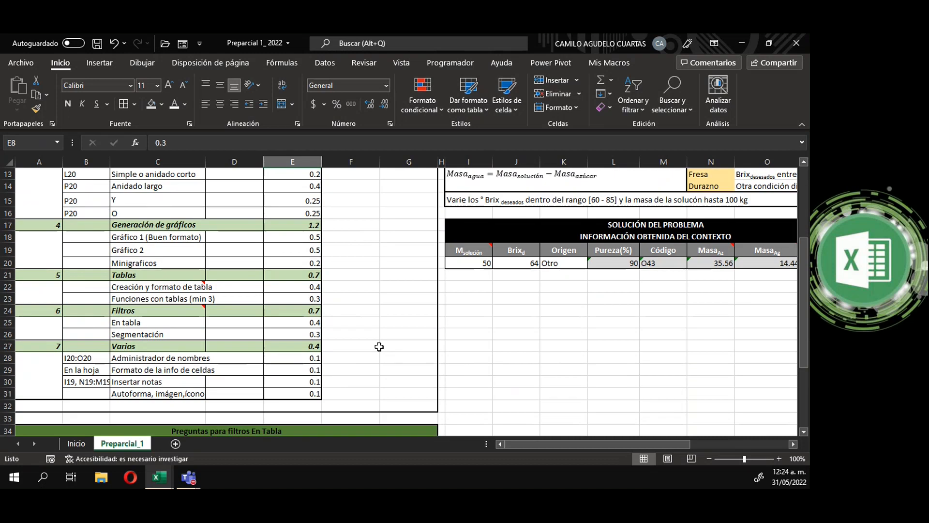
Step: Review the charts, tables, filters and miscellaneous sections of the control table, including the E28:E30 point values
{"action": "left_click_drag", "start_coordinate": [312, 358], "coordinate": [313, 382]}
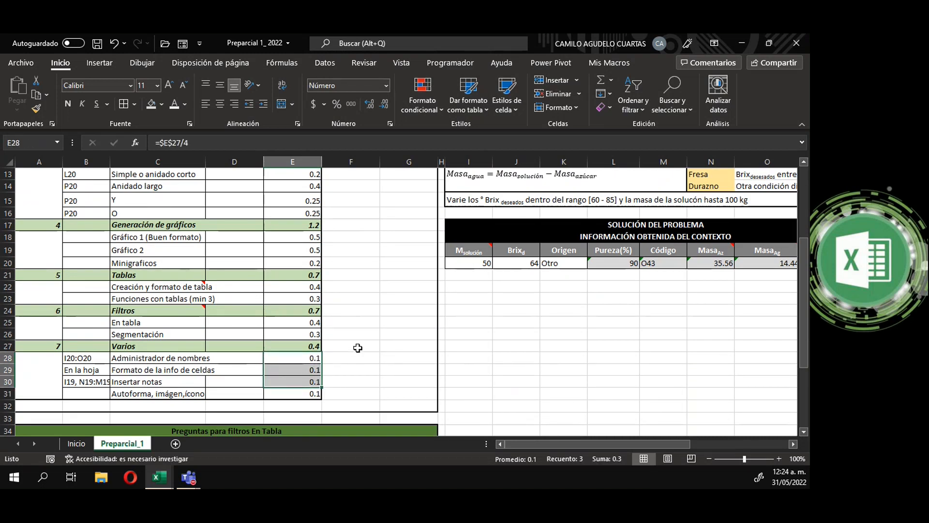
{"action": "scroll", "coordinate": [358, 348], "scroll_direction": "up", "scroll_amount": 3}
{"action": "left_click", "coordinate": [358, 347]}
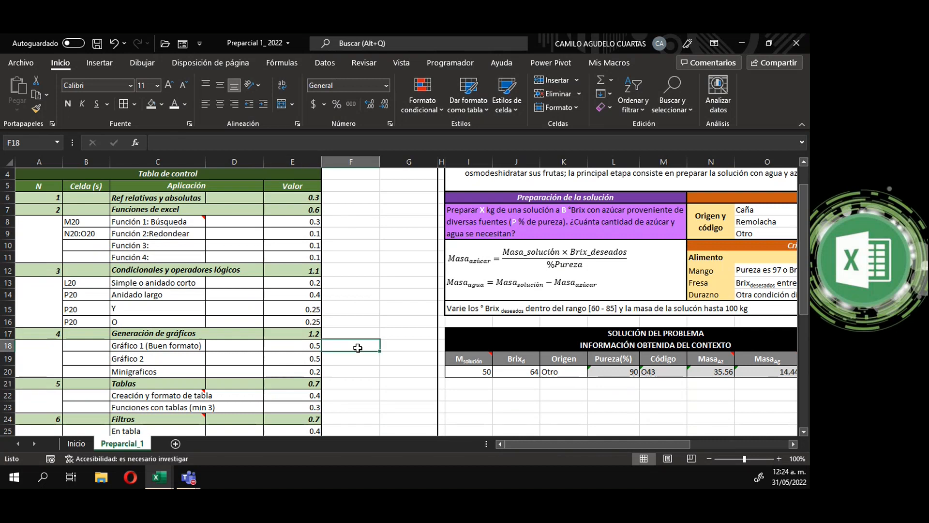
{"action": "left_click", "coordinate": [197, 348]}
{"action": "left_click", "coordinate": [152, 370]}
{"action": "scroll", "coordinate": [153, 370], "scroll_direction": "down", "scroll_amount": 1}
{"action": "left_click", "coordinate": [159, 374]}
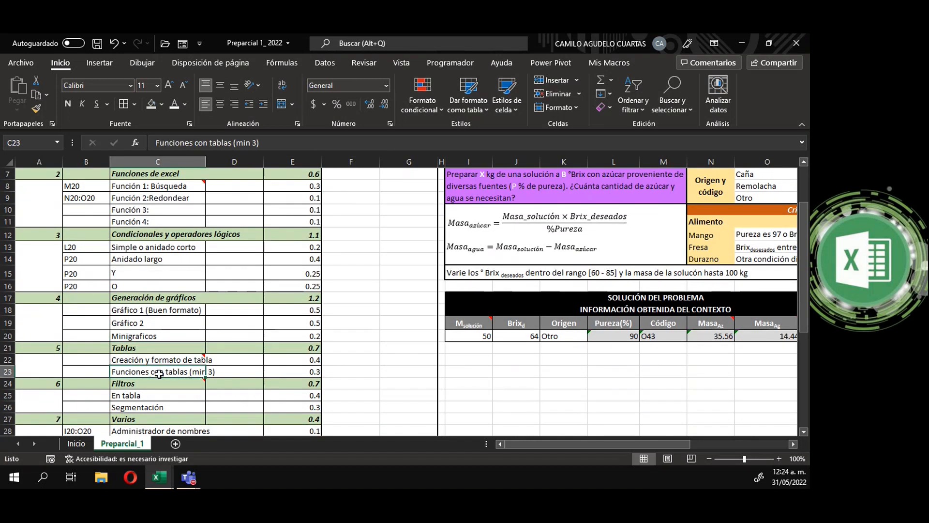
{"action": "scroll", "coordinate": [160, 370], "scroll_direction": "down", "scroll_amount": 1}
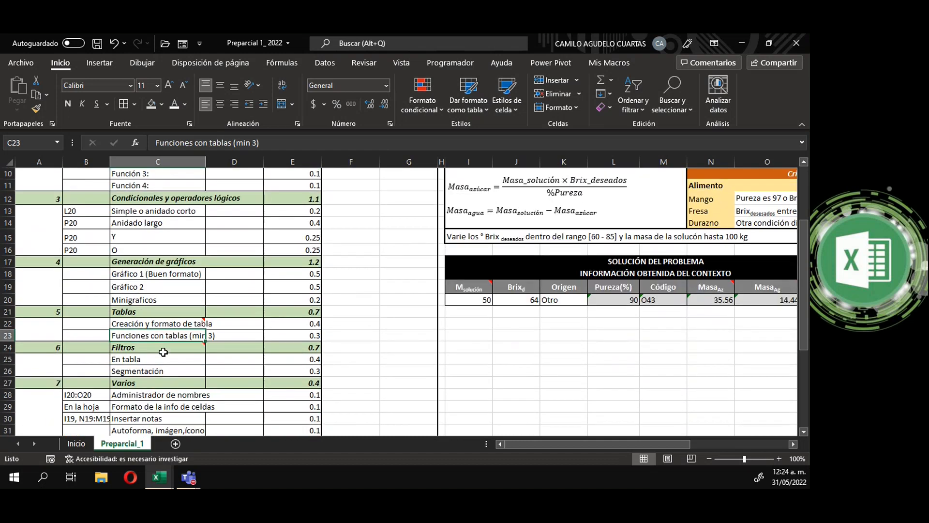
{"action": "left_click", "coordinate": [164, 358]}
{"action": "left_click", "coordinate": [169, 371]}
{"action": "scroll", "coordinate": [170, 373], "scroll_direction": "down", "scroll_amount": 2}
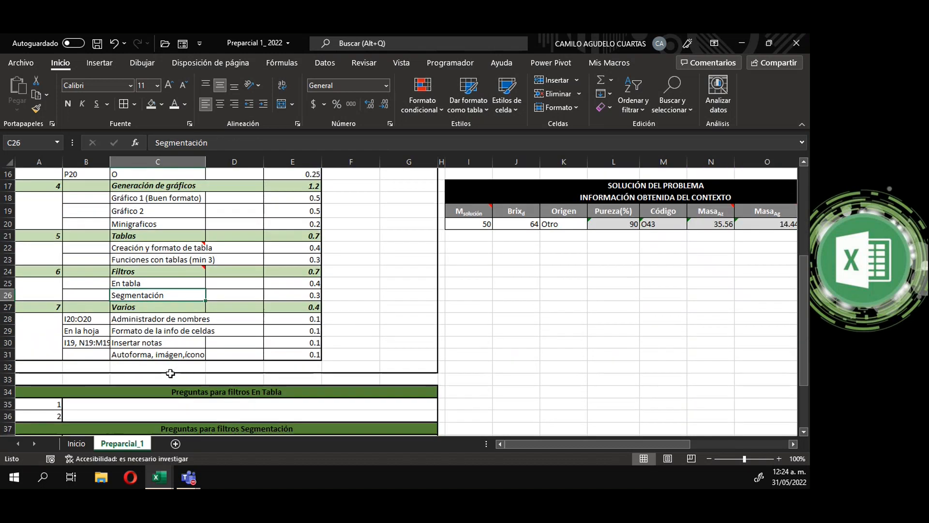
{"action": "scroll", "coordinate": [183, 369], "scroll_direction": "up", "scroll_amount": 4}
{"action": "left_click", "coordinate": [555, 405]}
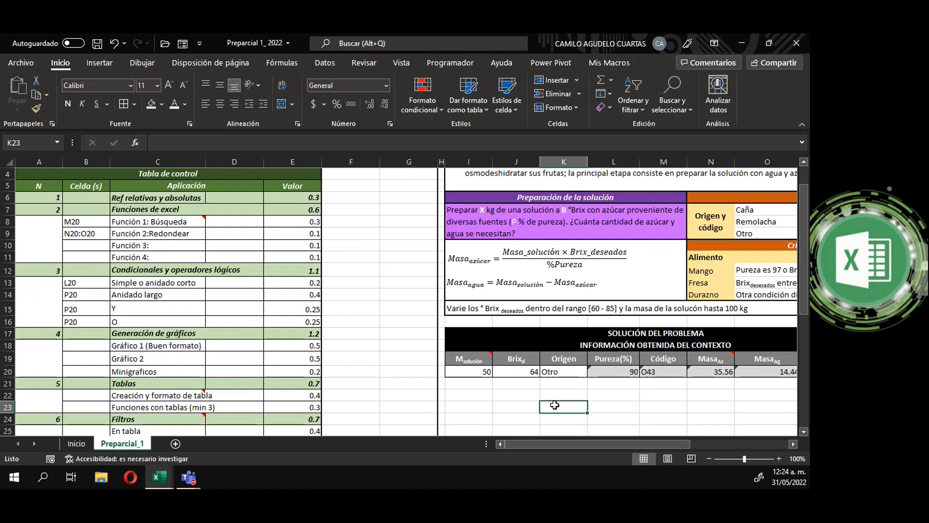
{"action": "left_click_drag", "start_coordinate": [560, 446], "coordinate": [585, 445]}
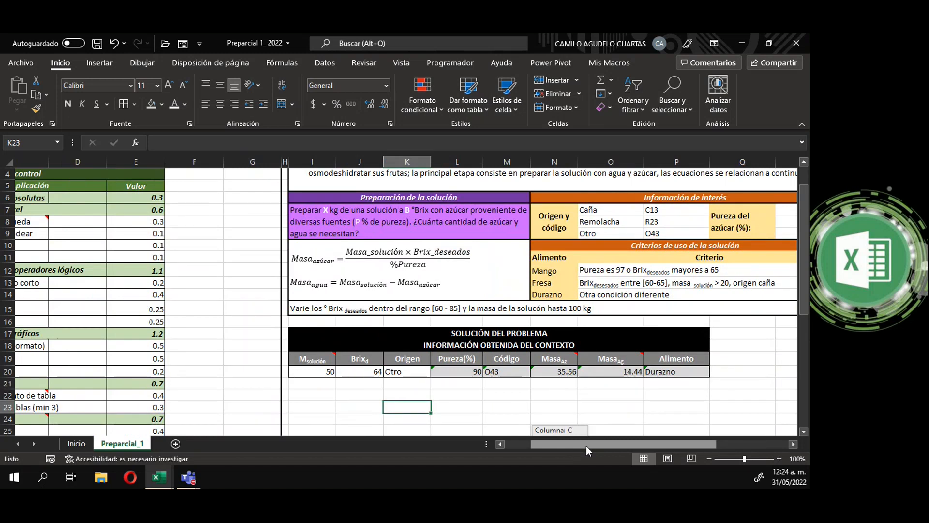
{"action": "mouse_move", "coordinate": [586, 445]}
{"action": "left_mouse_down"}
{"action": "mouse_move", "coordinate": [611, 446]}
{"action": "mouse_move", "coordinate": [585, 446]}
{"action": "left_mouse_up"}
{"action": "left_click", "coordinate": [576, 344]}
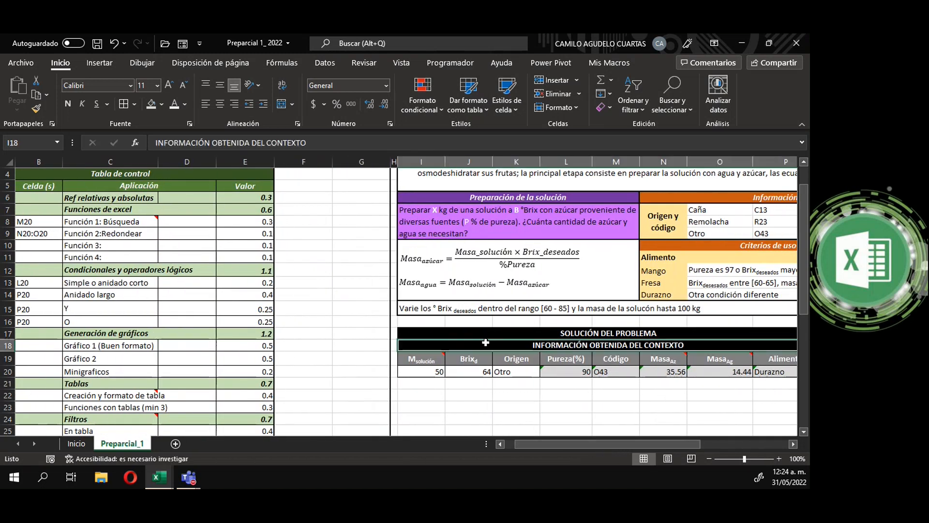
{"action": "left_click", "coordinate": [576, 388]}
{"action": "left_click_drag", "start_coordinate": [662, 444], "coordinate": [672, 444]}
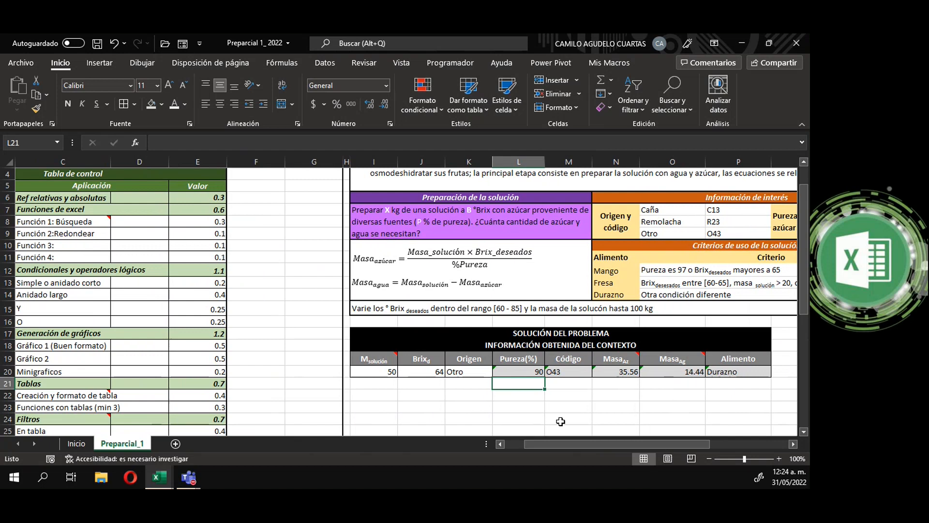
{"action": "left_click_drag", "start_coordinate": [570, 445], "coordinate": [542, 445]}
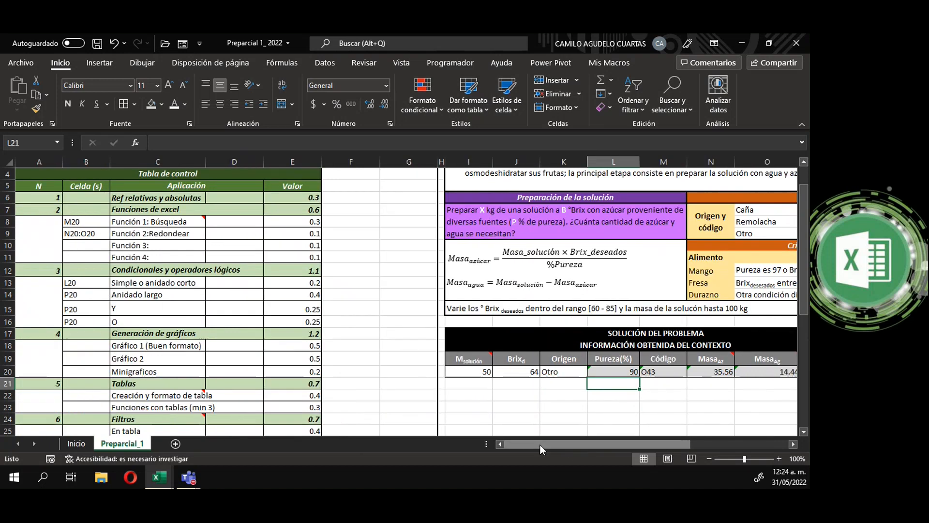
Step: Make the "Creación y formato de tabla" entry in C22 of the control table bold and red
{"action": "left_click", "coordinate": [144, 394]}
{"action": "scroll", "coordinate": [144, 394], "scroll_direction": "down", "scroll_amount": 1}
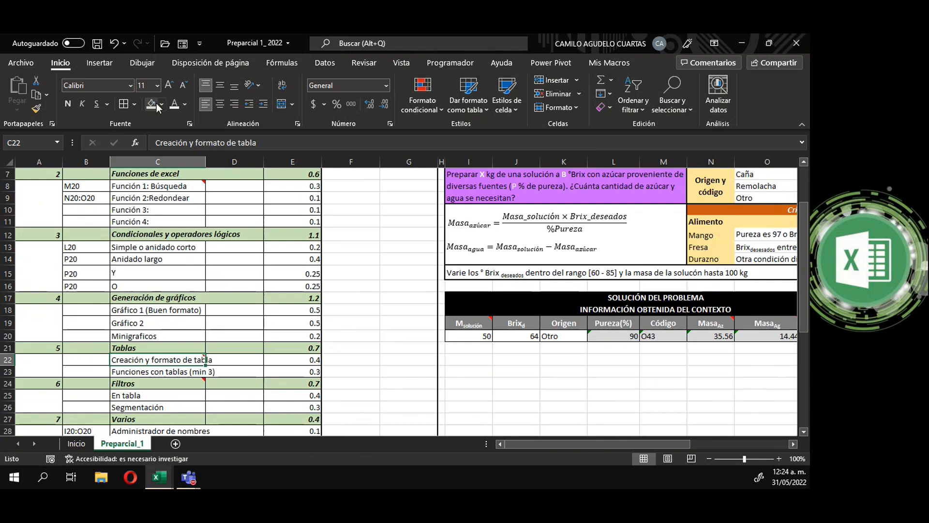
{"action": "left_click", "coordinate": [65, 103]}
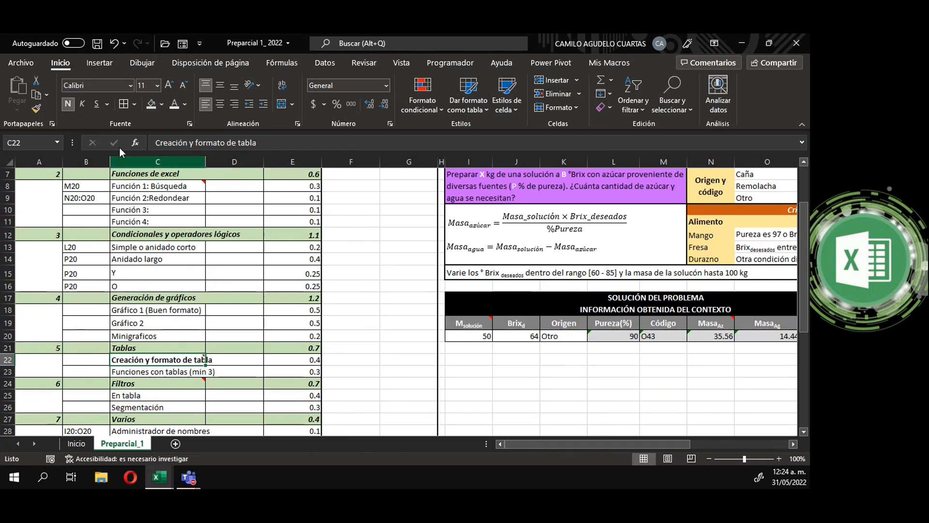
{"action": "left_click", "coordinate": [185, 104]}
{"action": "left_click", "coordinate": [184, 236]}
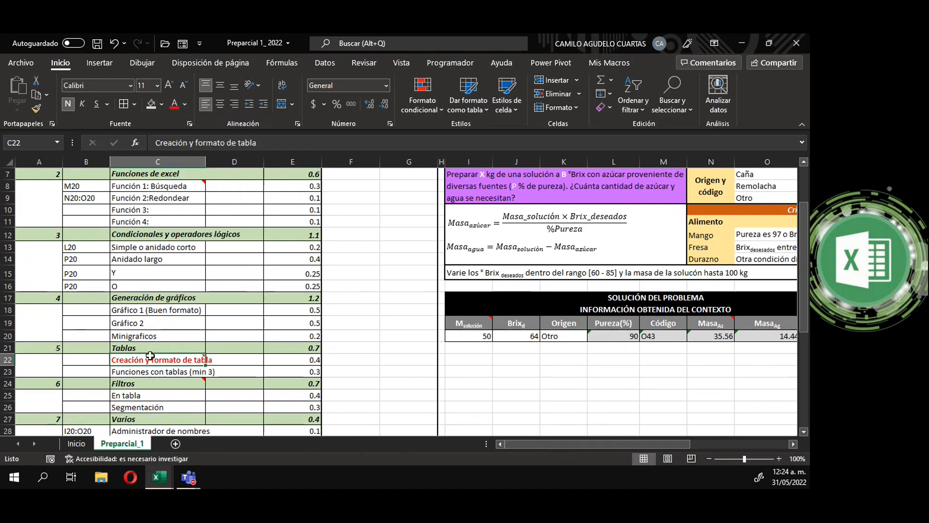
{"action": "mouse_move", "coordinate": [125, 362]}
{"action": "left_click", "coordinate": [478, 362]}
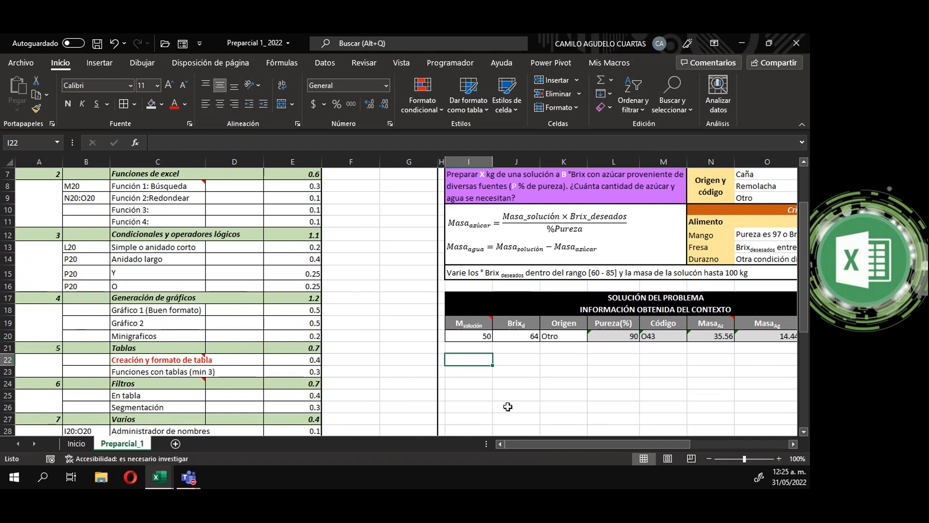
{"action": "type", "text": "GE"}
{"action": "key", "text": "Escape"}
{"action": "left_click_drag", "start_coordinate": [478, 362], "coordinate": [473, 396]}
{"action": "left_click", "coordinate": [161, 103]}
{"action": "left_click", "coordinate": [460, 299]}
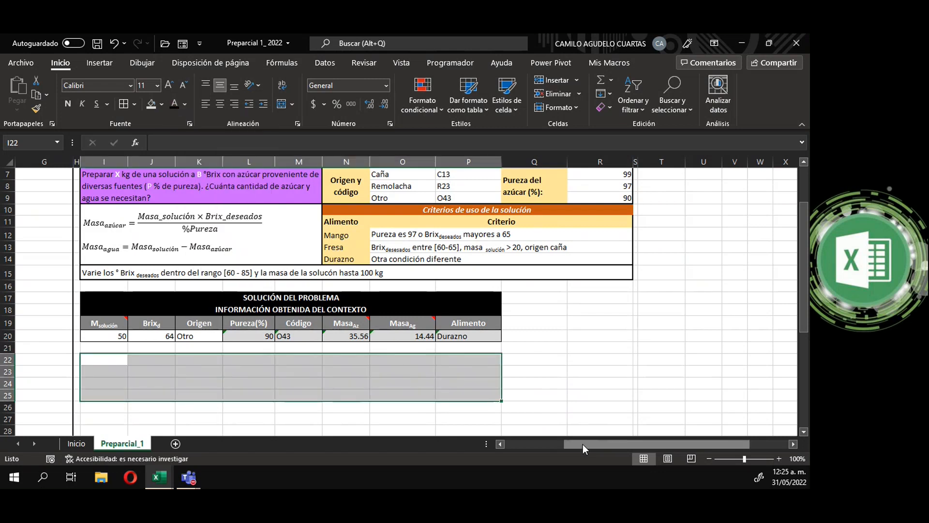
{"action": "left_click_drag", "start_coordinate": [583, 443], "coordinate": [522, 443]}
Step: Enter the title "GENERACIÓN DEUNA BASE DE DATOS CON LA INFORMACIÓN ANTERIOR" in I22
{"action": "left_click", "coordinate": [456, 362]}
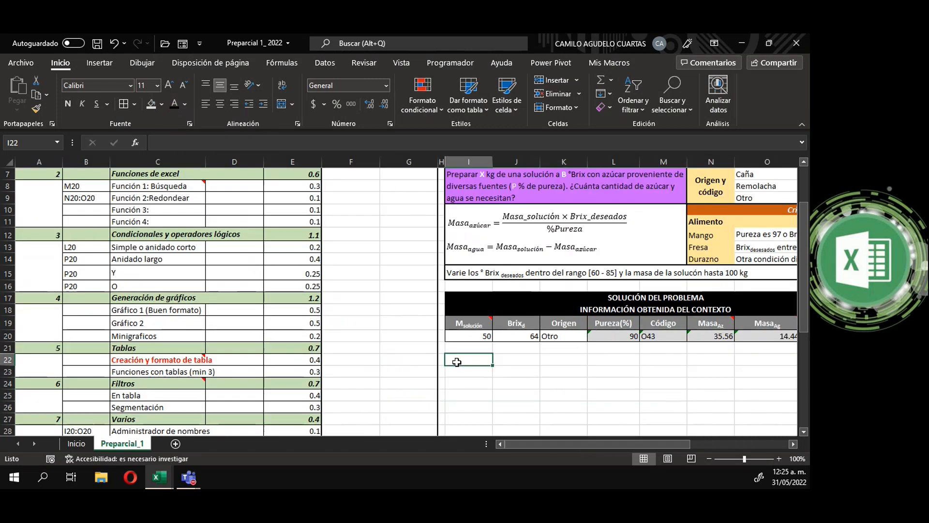
{"action": "type", "text": "GENERAC"}
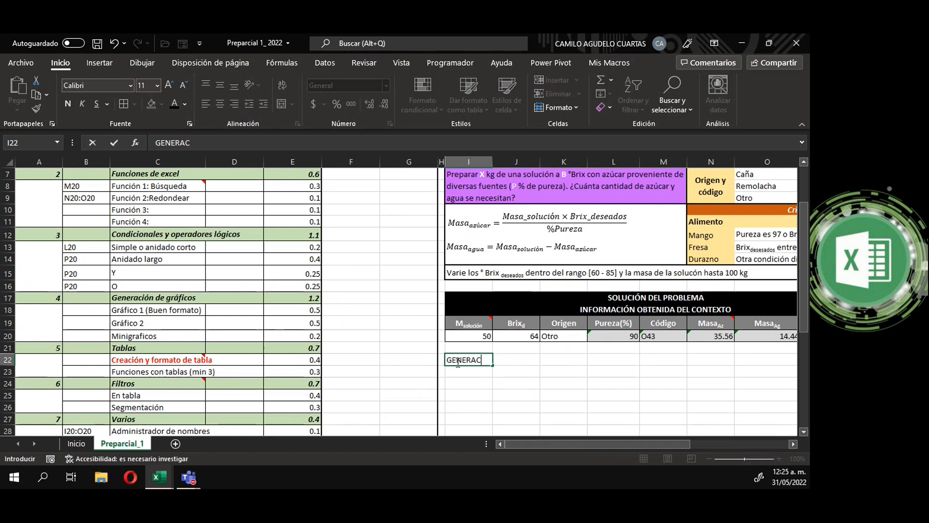
{"action": "type", "text": "IÓN DEUNA BASE DE DATOS DE LA INOFORMACIÓN"}
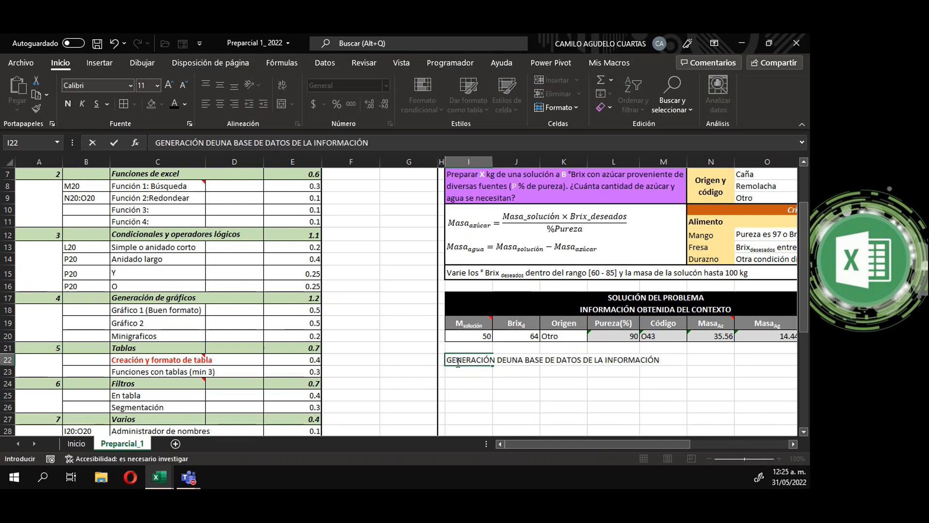
{"action": "left_click", "coordinate": [586, 357]}
{"action": "type", "text": "CON"}
{"action": "key", "text": "Delete"}
{"action": "key", "text": "Delete"}
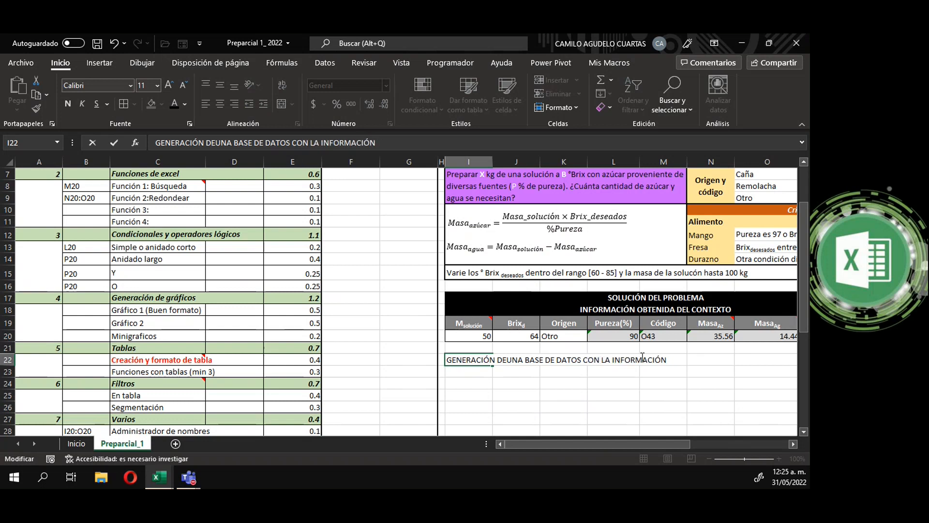
{"action": "type", "text": "ANTERIOR"}
{"action": "key", "text": "Return"}
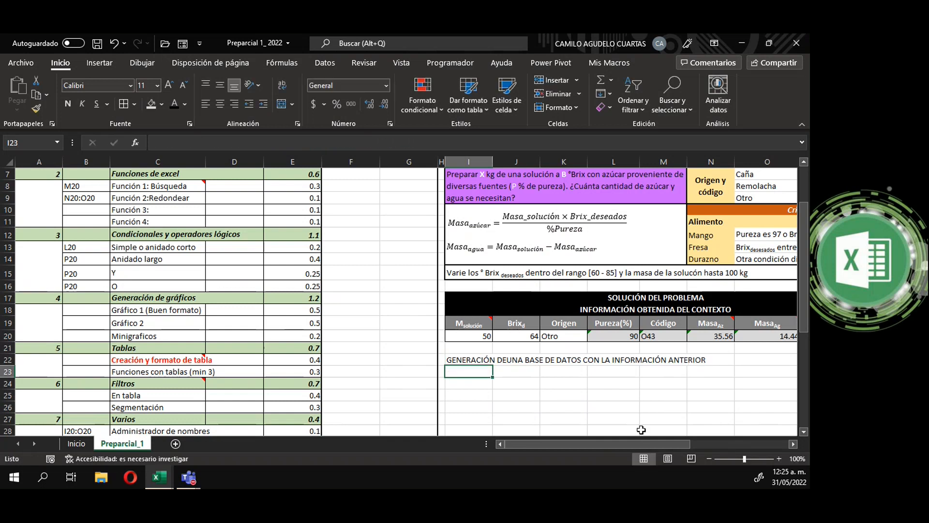
Step: Merge and center the database title across I22:P22
{"action": "left_click_drag", "start_coordinate": [644, 443], "coordinate": [664, 444]}
{"action": "left_click_drag", "start_coordinate": [375, 359], "coordinate": [722, 358]}
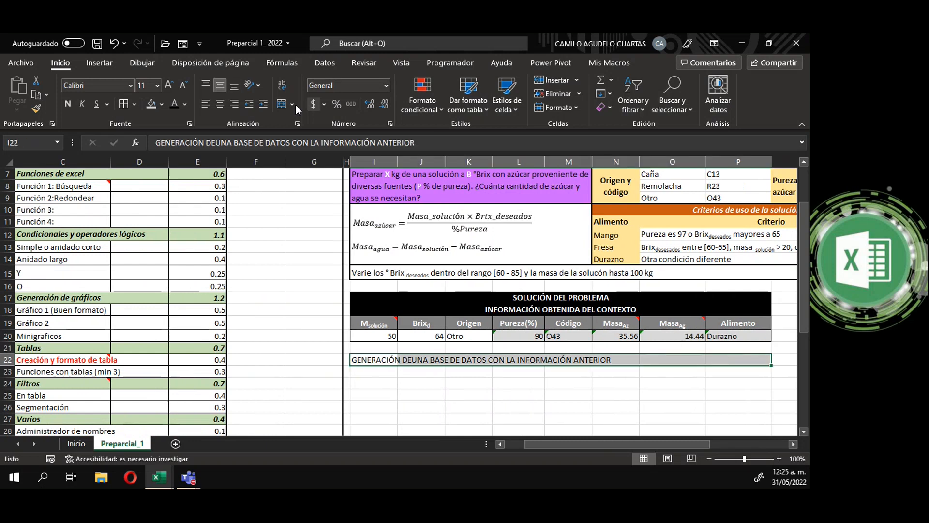
{"action": "left_click", "coordinate": [282, 103]}
{"action": "left_click", "coordinate": [606, 386]}
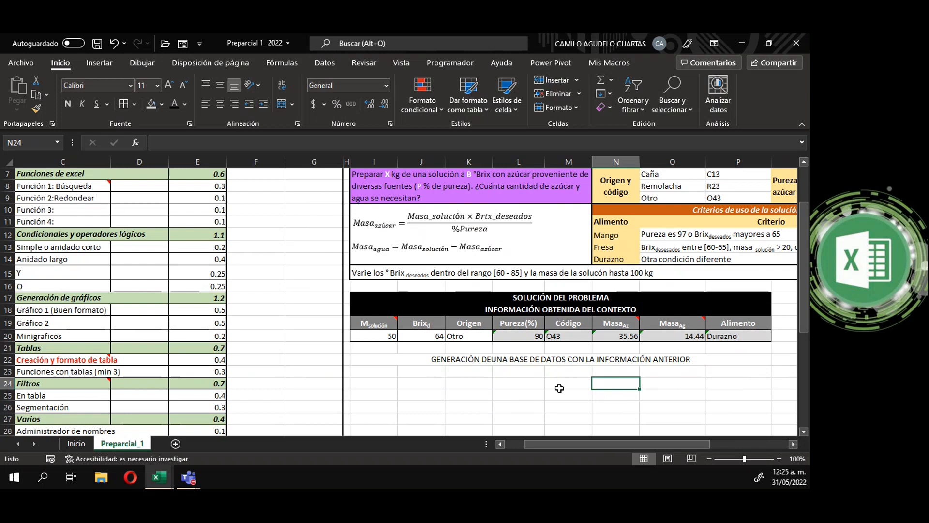
{"action": "scroll", "coordinate": [564, 380], "scroll_direction": "down", "scroll_amount": 1}
{"action": "left_click_drag", "start_coordinate": [367, 288], "coordinate": [727, 288]}
{"action": "left_click", "coordinate": [780, 302]}
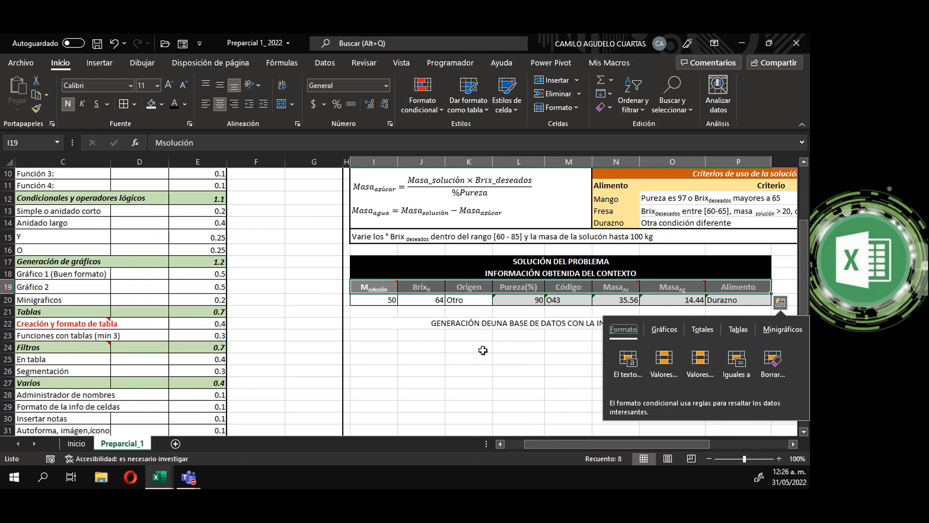
{"action": "left_click", "coordinate": [500, 344]}
{"action": "left_click", "coordinate": [376, 337]}
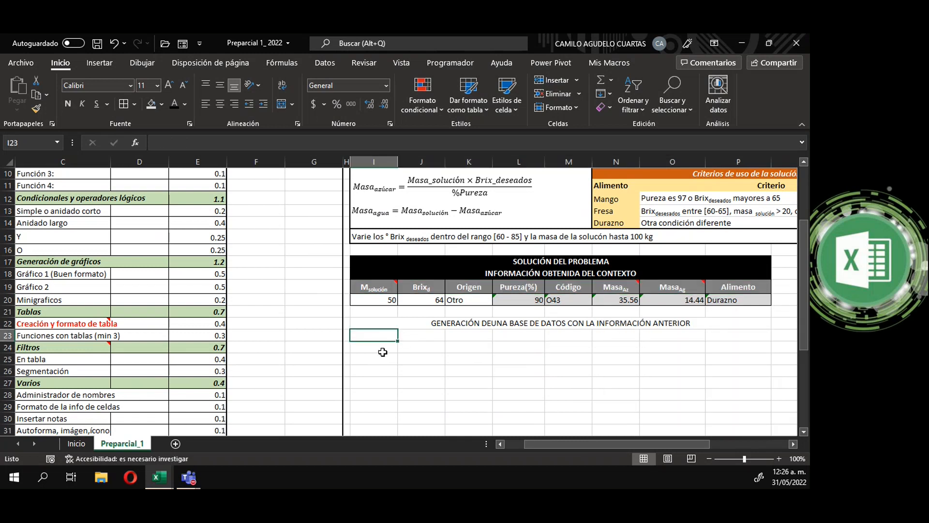
{"action": "left_click_drag", "start_coordinate": [366, 337], "coordinate": [729, 336]}
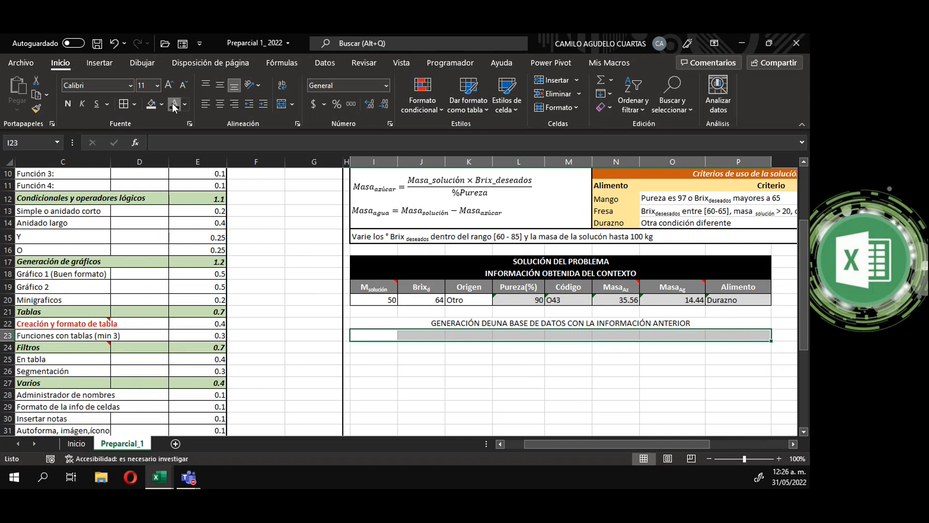
Step: Copy the solution table headers from I19:P19 into row 23, starting at I23
{"action": "left_click_drag", "start_coordinate": [378, 288], "coordinate": [725, 285]}
{"action": "key", "text": "ctrl+c"}
{"action": "left_click", "coordinate": [389, 336]}
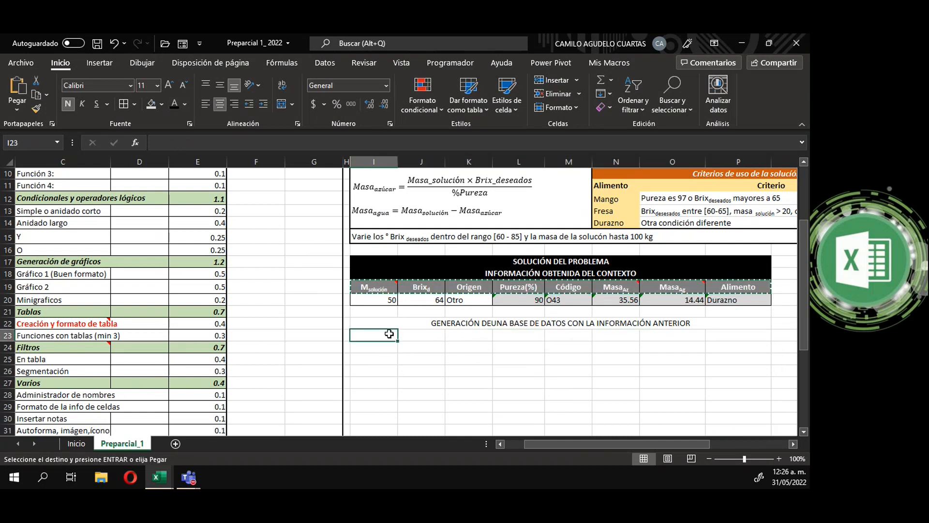
{"action": "key", "text": "ctrl+v"}
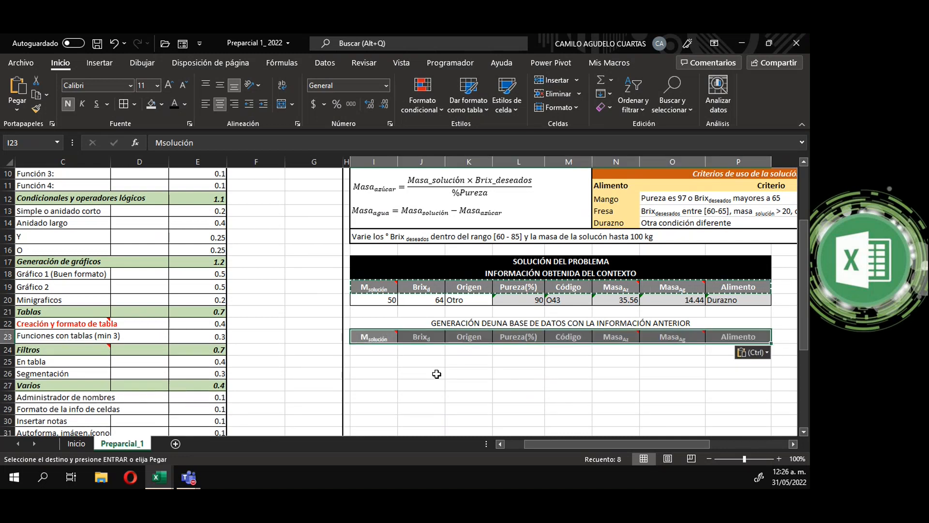
{"action": "left_click", "coordinate": [436, 374]}
Step: Remove the fill from the copied headers in I23:P23 and make their text black
{"action": "left_click_drag", "start_coordinate": [697, 339], "coordinate": [382, 338]}
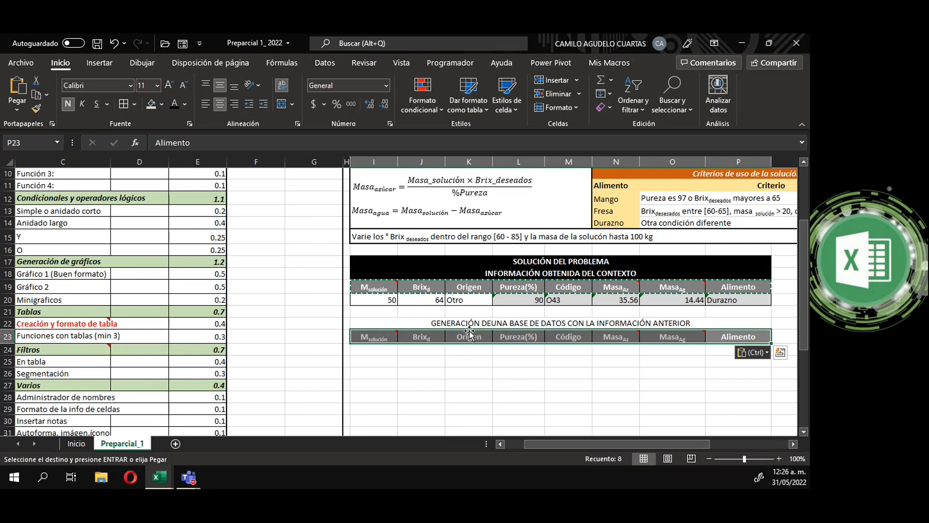
{"action": "left_click", "coordinate": [161, 104]}
{"action": "left_click", "coordinate": [182, 269]}
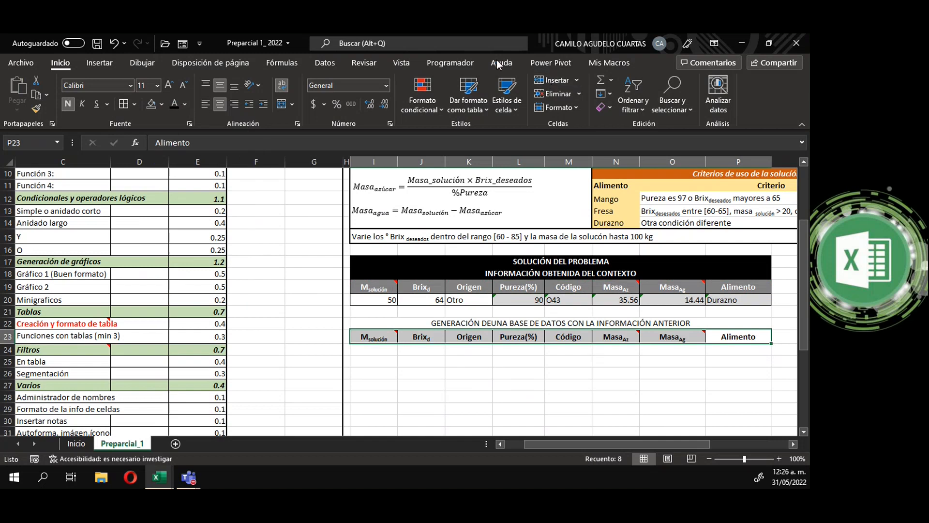
{"action": "left_click_drag", "start_coordinate": [580, 407], "coordinate": [614, 397]}
Step: Delete the notes attached to the copied headers in I23:P23
{"action": "left_click", "coordinate": [729, 337]}
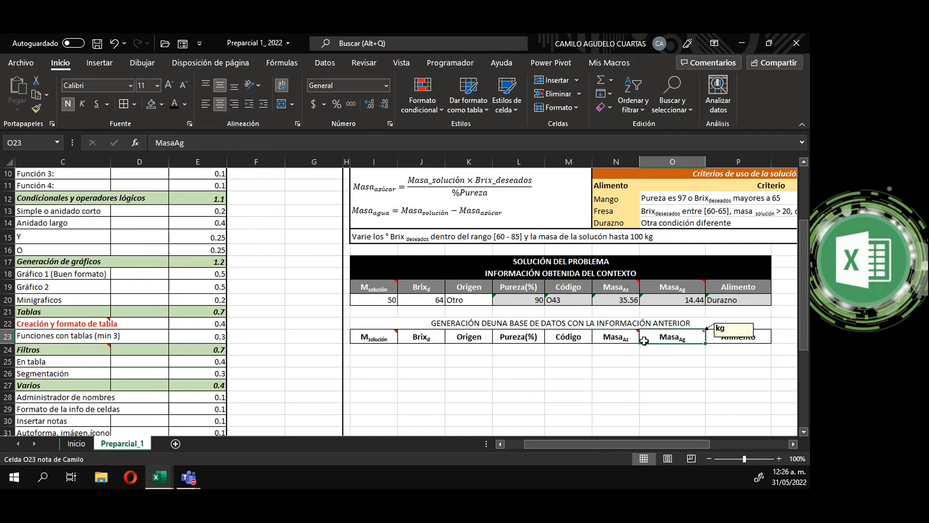
{"action": "left_click", "coordinate": [654, 372]}
{"action": "left_click_drag", "start_coordinate": [743, 337], "coordinate": [373, 337]}
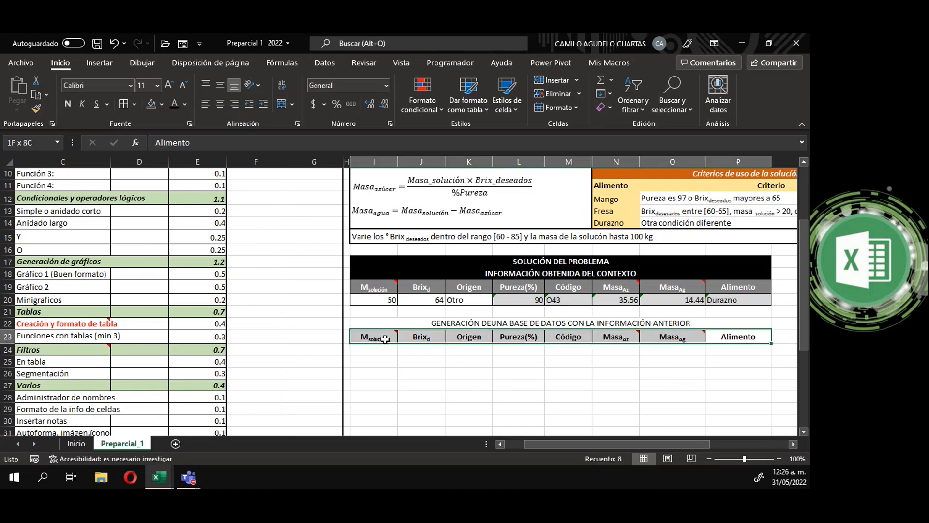
{"action": "left_click", "coordinate": [336, 63]}
{"action": "left_click", "coordinate": [363, 62]}
{"action": "left_click", "coordinate": [485, 104]}
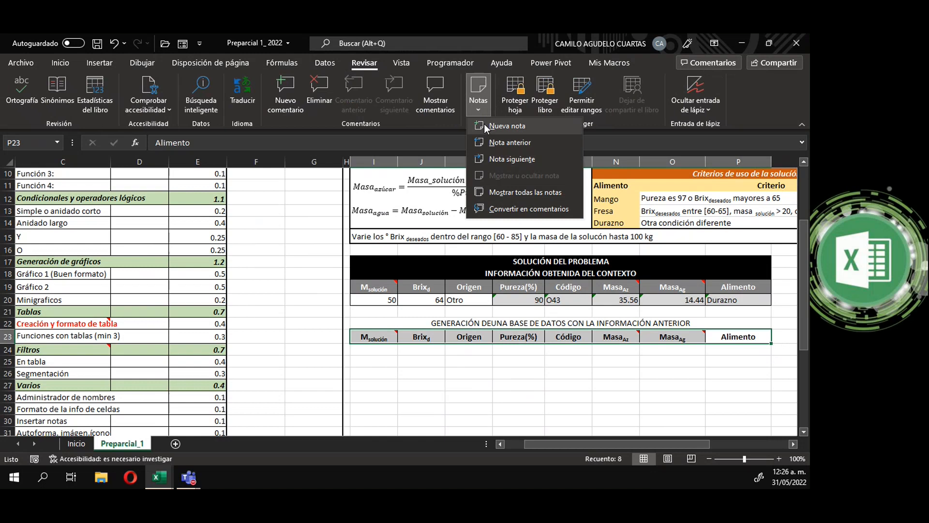
{"action": "left_click", "coordinate": [324, 86]}
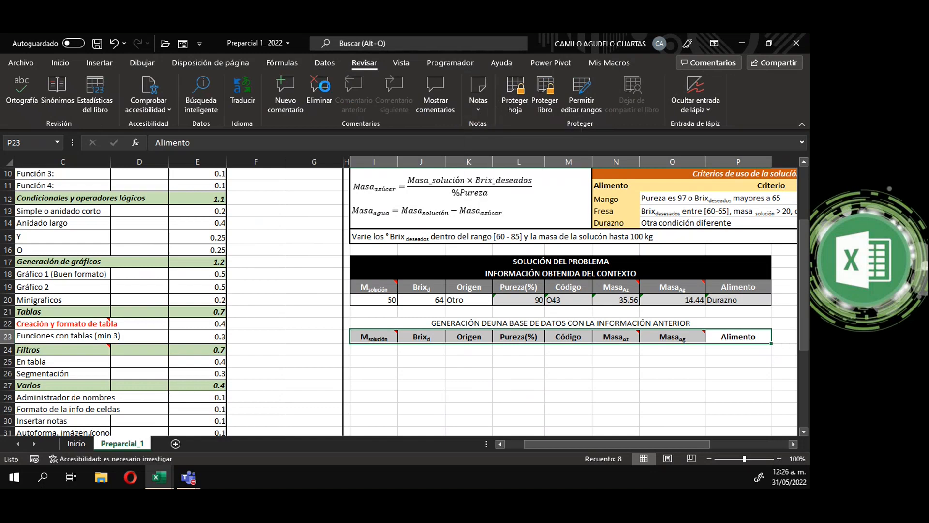
{"action": "left_click", "coordinate": [517, 384]}
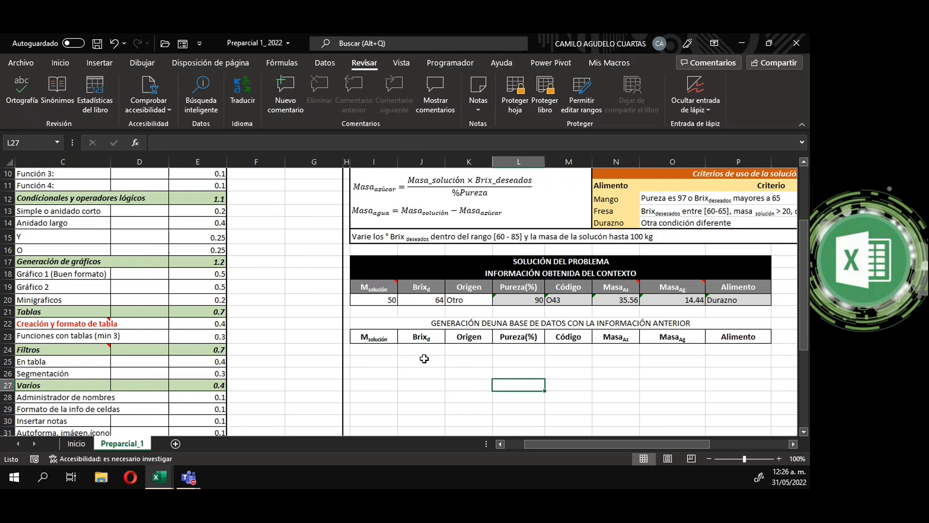
{"action": "scroll", "coordinate": [359, 262], "scroll_direction": "up", "scroll_amount": 1}
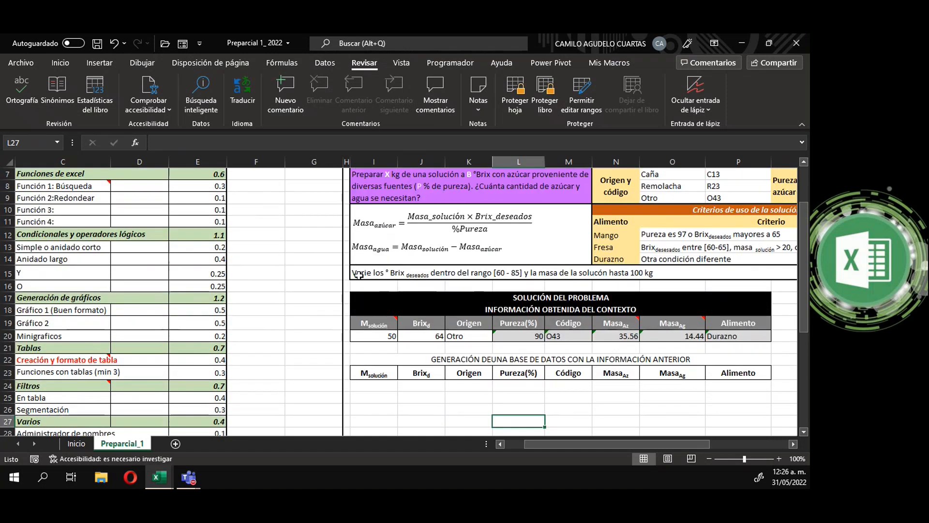
Step: Set the solution table's inputs in row 20 to a solution mass of 20, Brix of 60 and origin Caña
{"action": "left_click", "coordinate": [359, 275]}
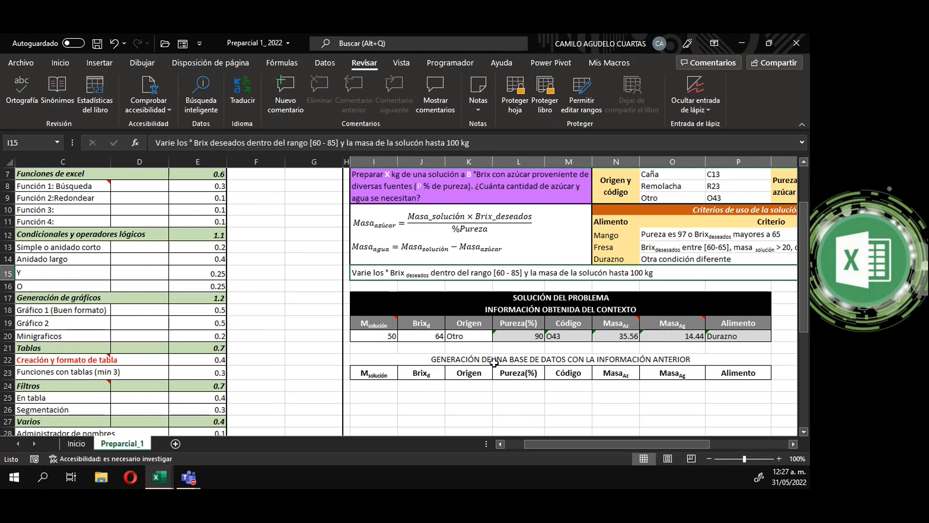
{"action": "left_click", "coordinate": [380, 334]}
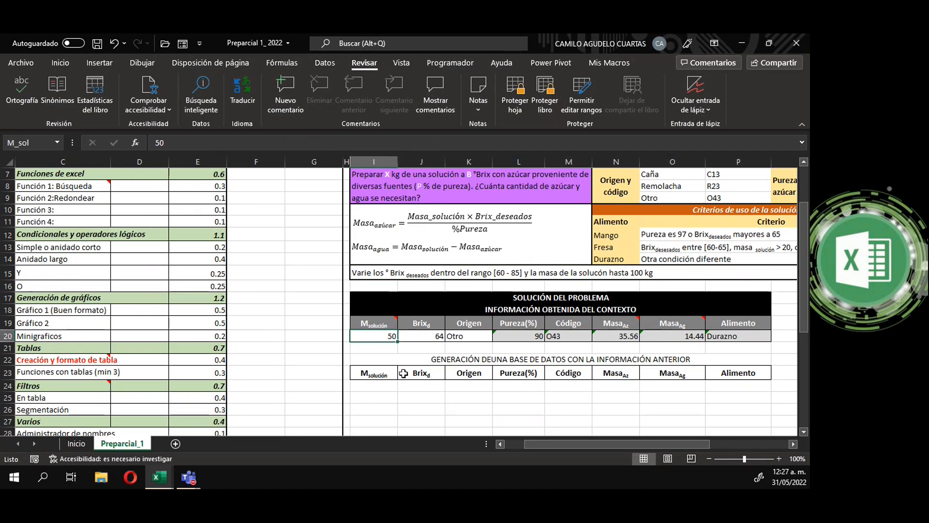
{"action": "type", "text": "20"}
{"action": "key", "text": "Return"}
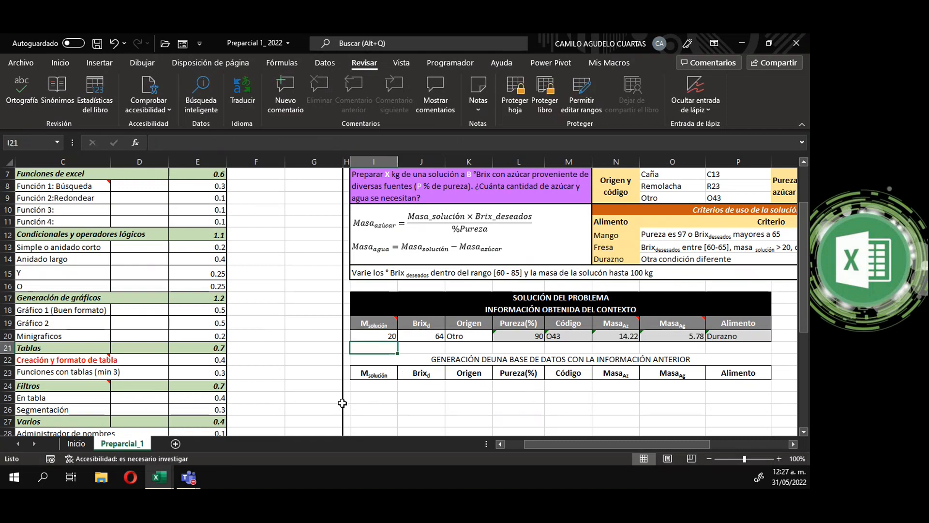
{"action": "left_click", "coordinate": [390, 334]}
{"action": "left_click", "coordinate": [429, 337]}
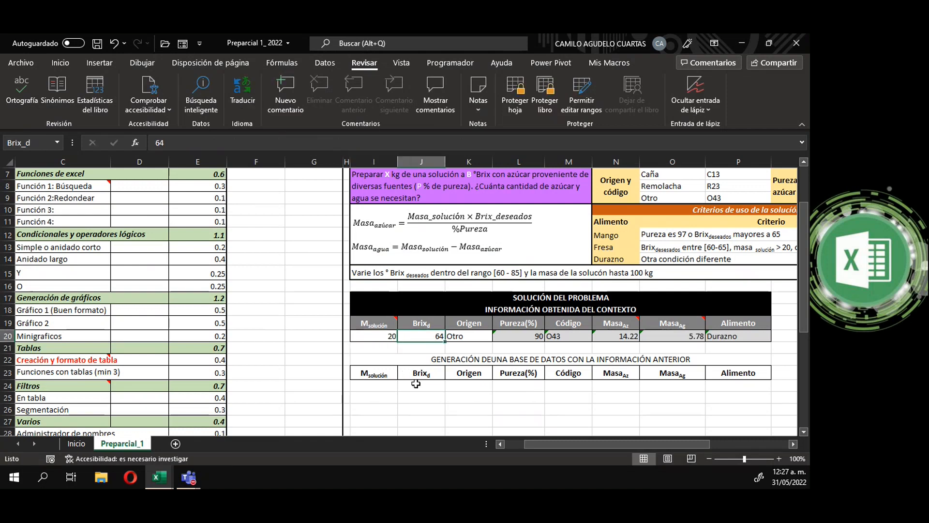
{"action": "type", "text": "60"}
{"action": "key", "text": "Return"}
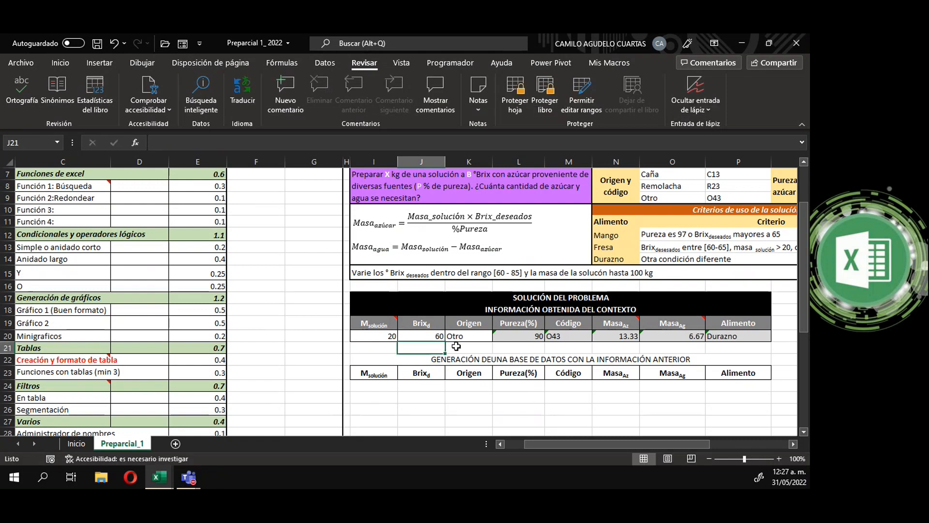
{"action": "left_click", "coordinate": [468, 337]}
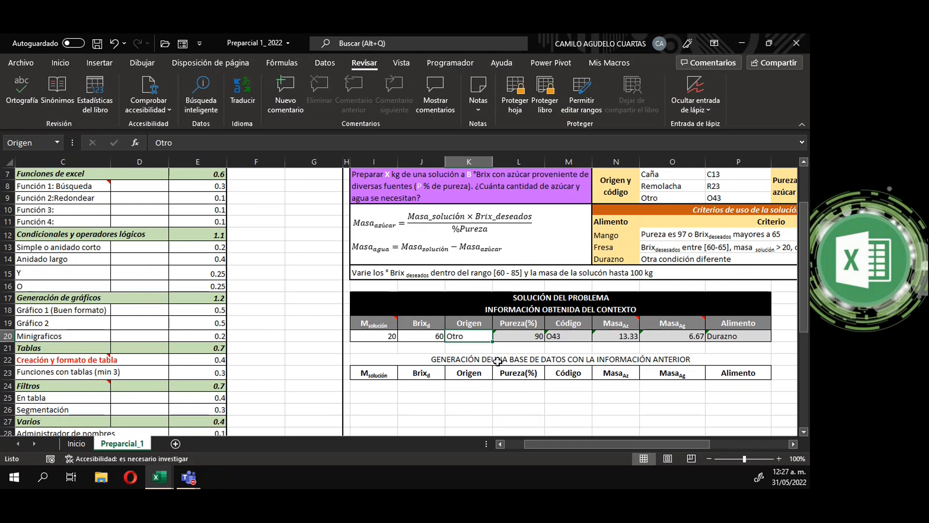
{"action": "type", "text": "Caña"}
{"action": "key", "text": "Return"}
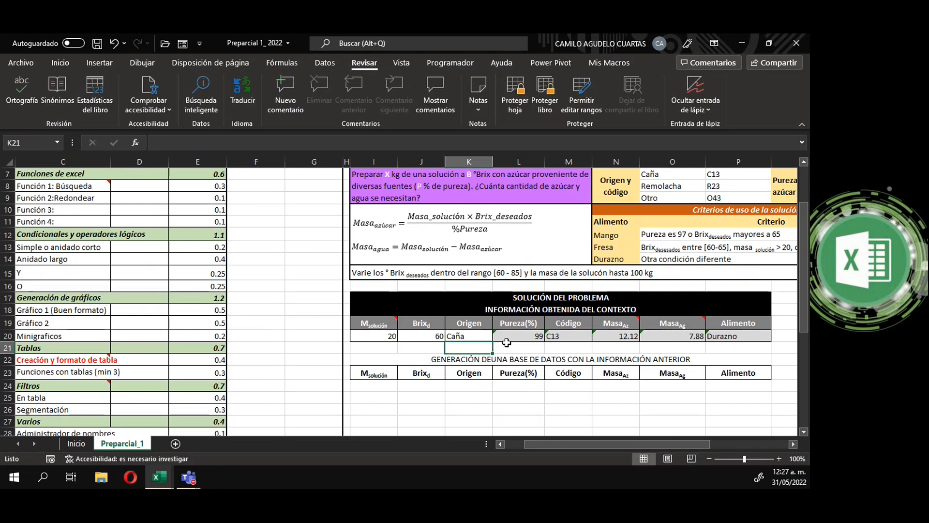
Step: Copy the solution row I20:P20 and paste it as values only into row 24, starting at I24
{"action": "left_click_drag", "start_coordinate": [377, 335], "coordinate": [454, 335]}
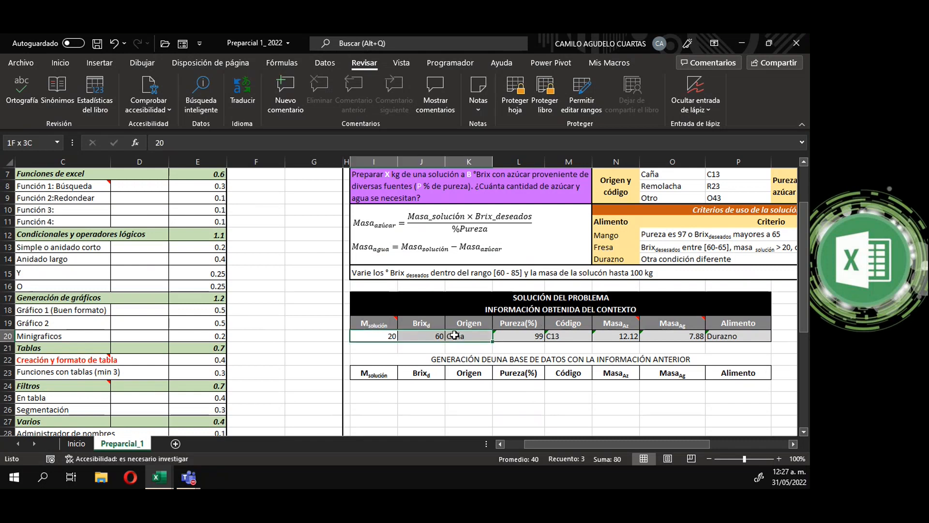
{"action": "left_click", "coordinate": [740, 348]}
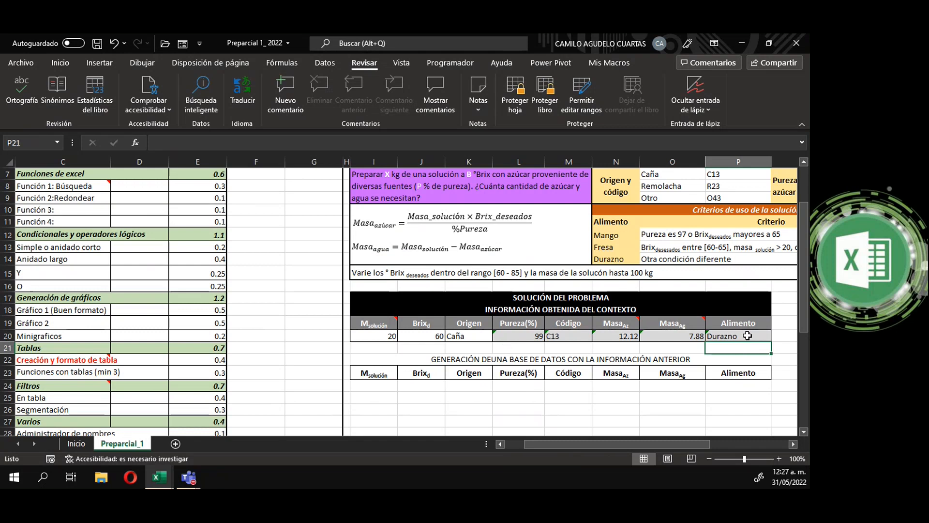
{"action": "left_click_drag", "start_coordinate": [374, 337], "coordinate": [715, 337]}
{"action": "key", "text": "ctrl+c"}
{"action": "left_click", "coordinate": [780, 351]}
{"action": "left_click", "coordinate": [380, 387]}
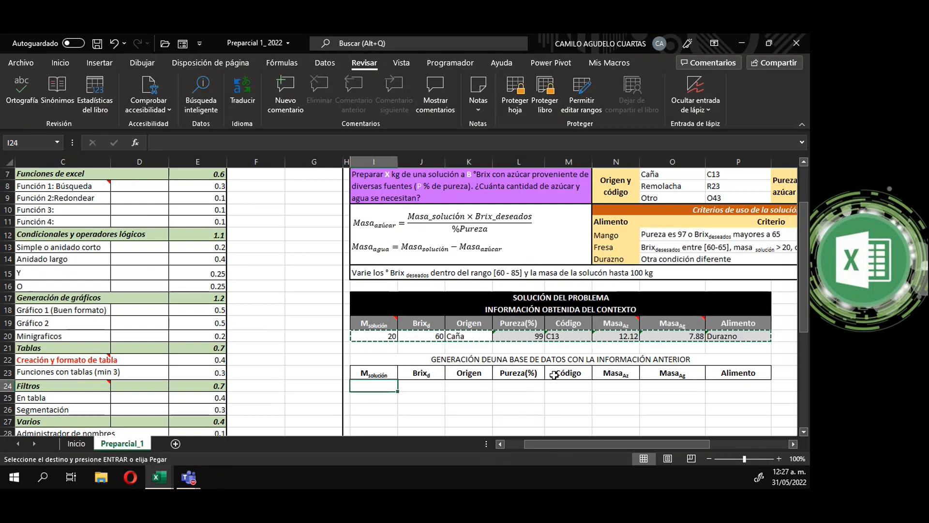
{"action": "left_click", "coordinate": [65, 66]}
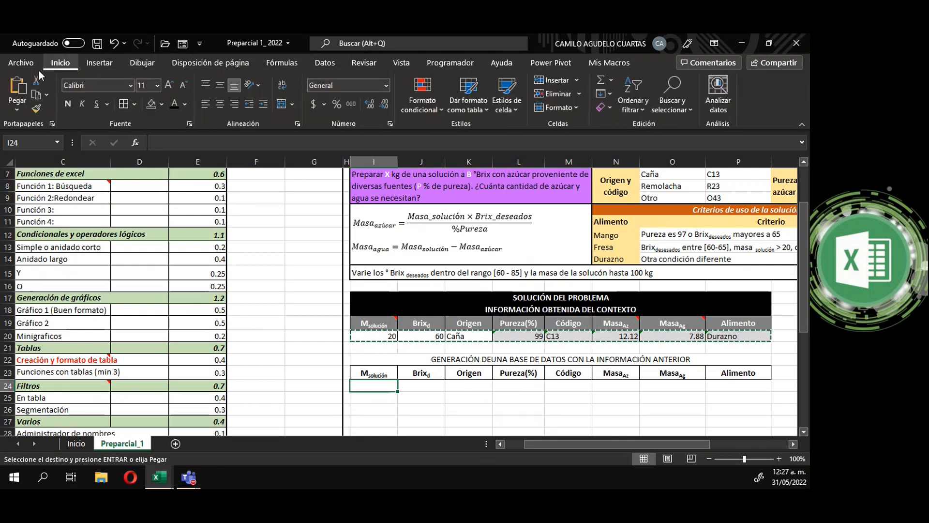
{"action": "left_click", "coordinate": [16, 108]}
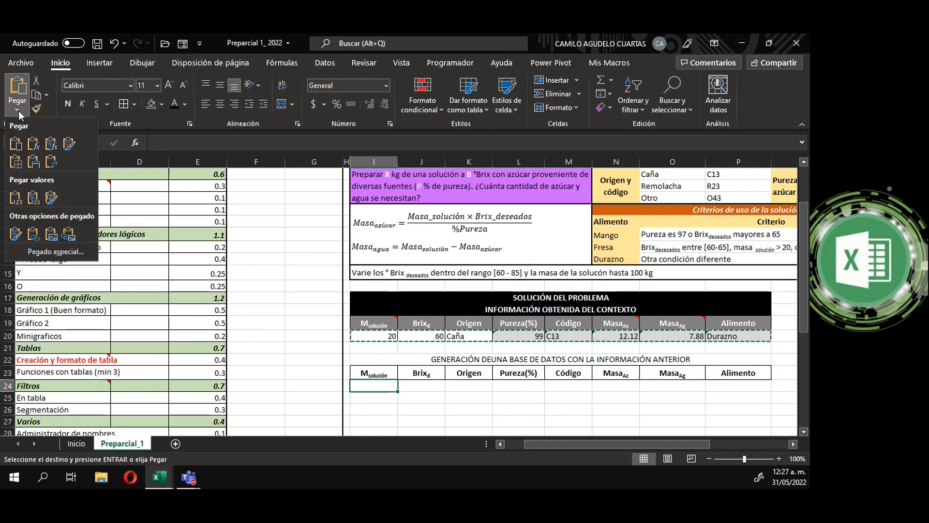
{"action": "left_click", "coordinate": [17, 207]}
{"action": "left_click", "coordinate": [585, 417]}
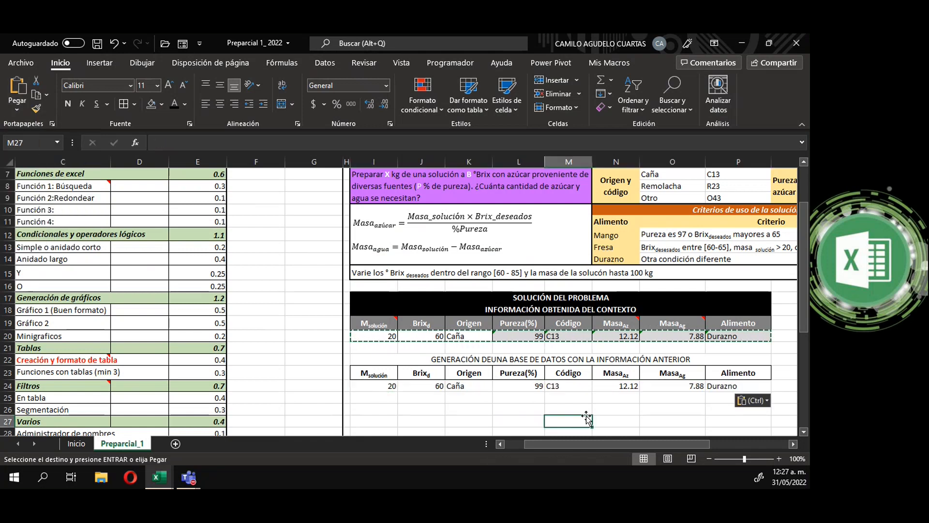
Step: Remove all borders from the database headers and first record in I23:P24
{"action": "left_click_drag", "start_coordinate": [751, 386], "coordinate": [374, 372]}
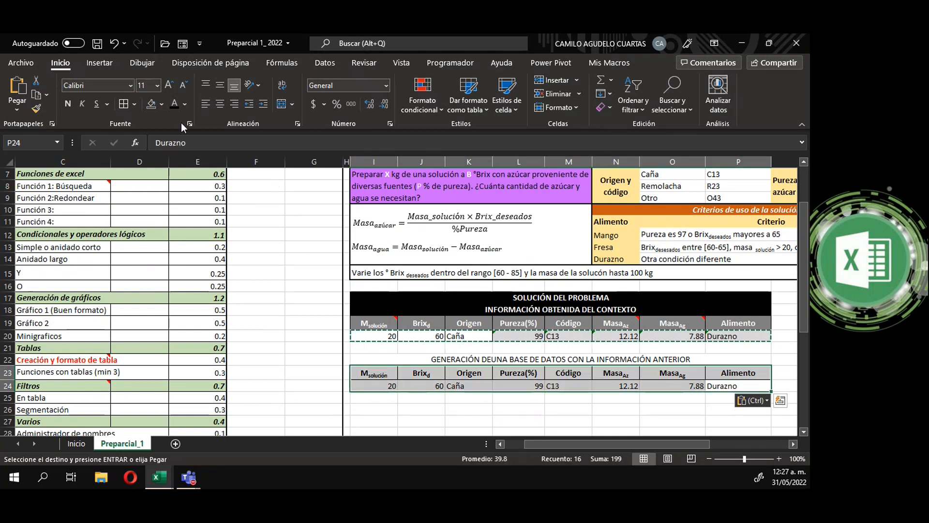
{"action": "left_click", "coordinate": [136, 102]}
{"action": "left_click", "coordinate": [153, 208]}
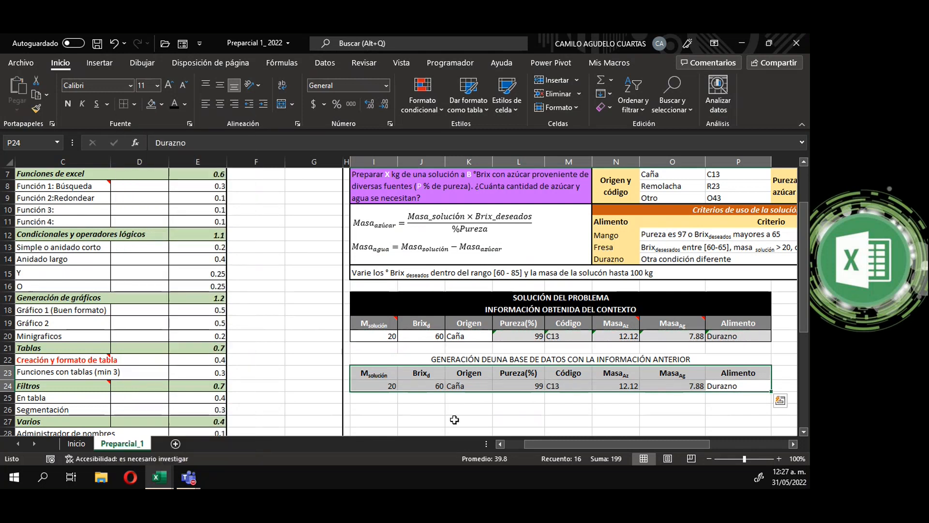
{"action": "left_click", "coordinate": [468, 419]}
{"action": "left_click", "coordinate": [514, 382]}
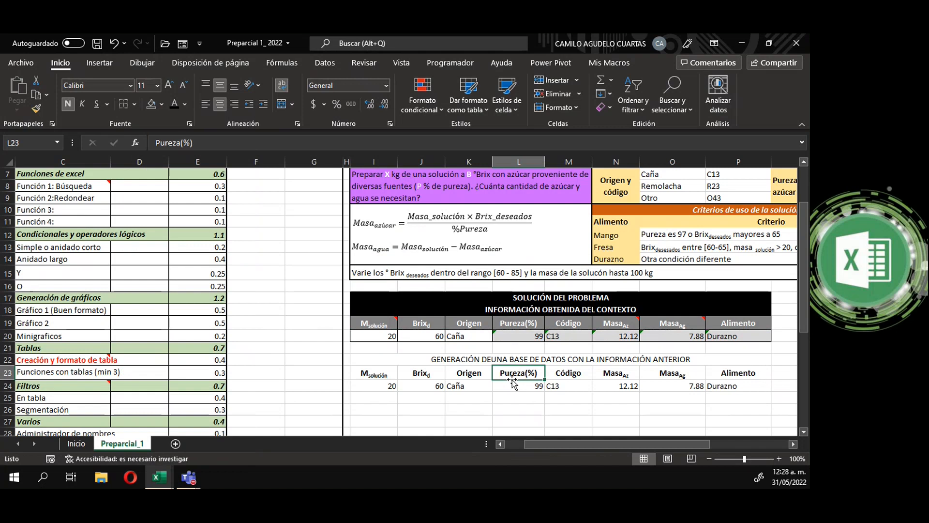
Step: Convert the range I23:P24 into an Excel table that has headers
{"action": "left_click", "coordinate": [727, 388]}
{"action": "left_click_drag", "start_coordinate": [379, 373], "coordinate": [743, 380]}
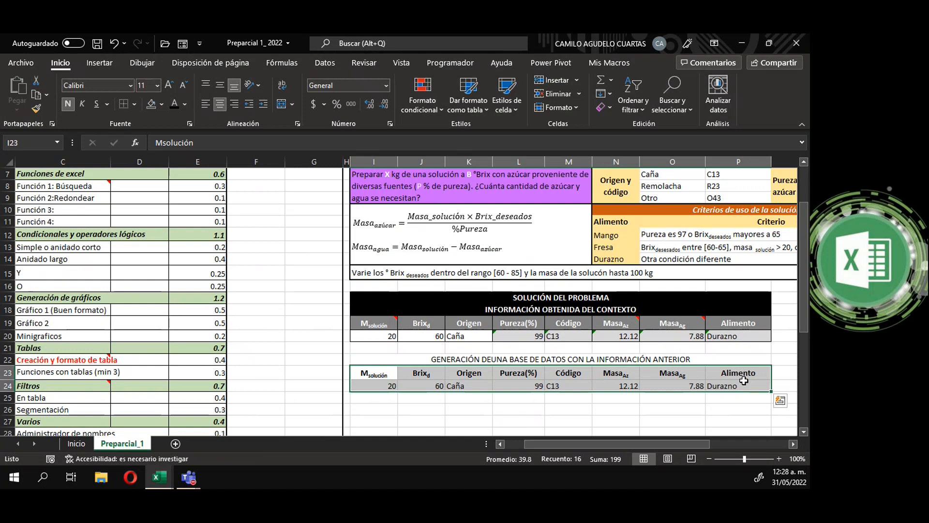
{"action": "left_click", "coordinate": [105, 62]}
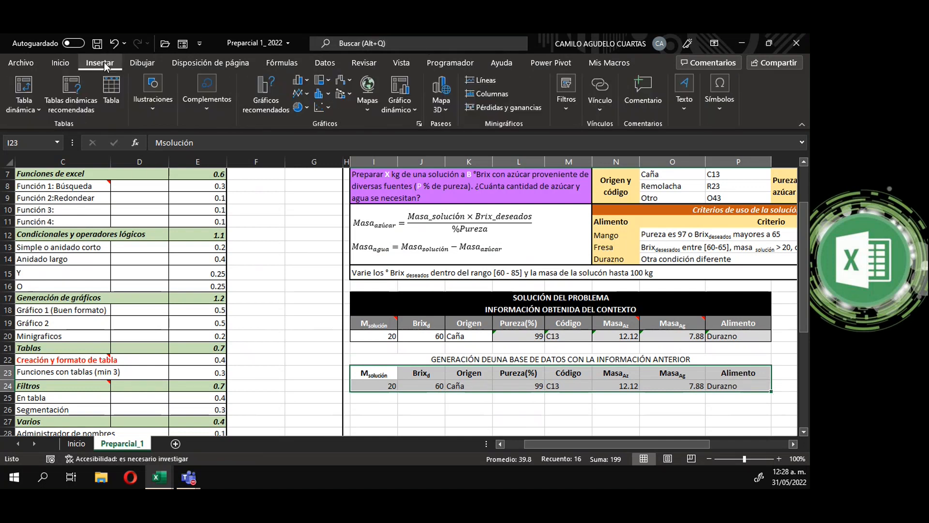
{"action": "left_click", "coordinate": [115, 97]}
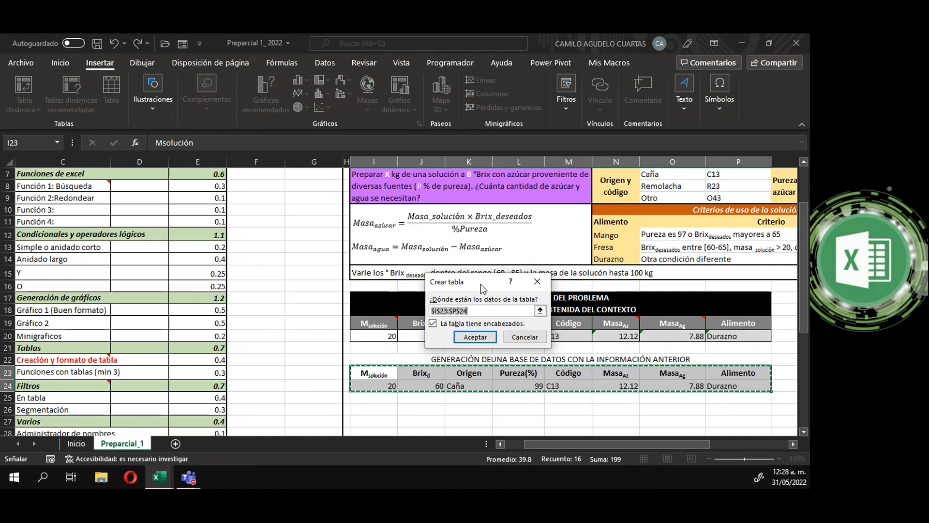
{"action": "left_click_drag", "start_coordinate": [483, 289], "coordinate": [531, 276]}
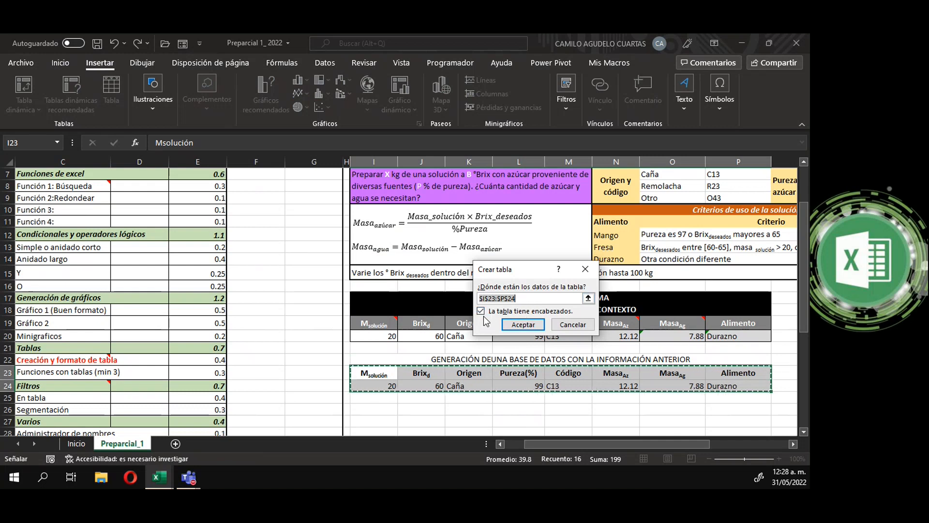
{"action": "left_click", "coordinate": [525, 325]}
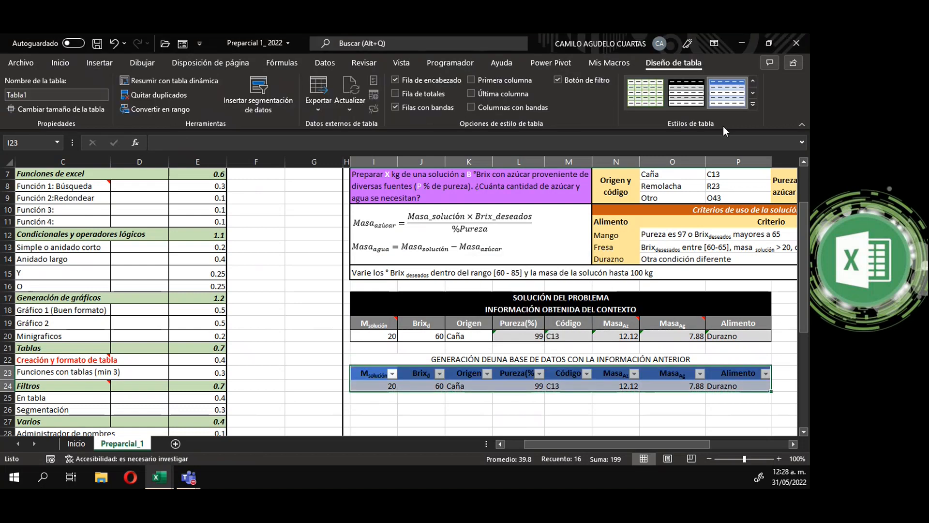
Step: Apply a gold table style with a solid gold header row to the new database table
{"action": "left_click", "coordinate": [753, 106]}
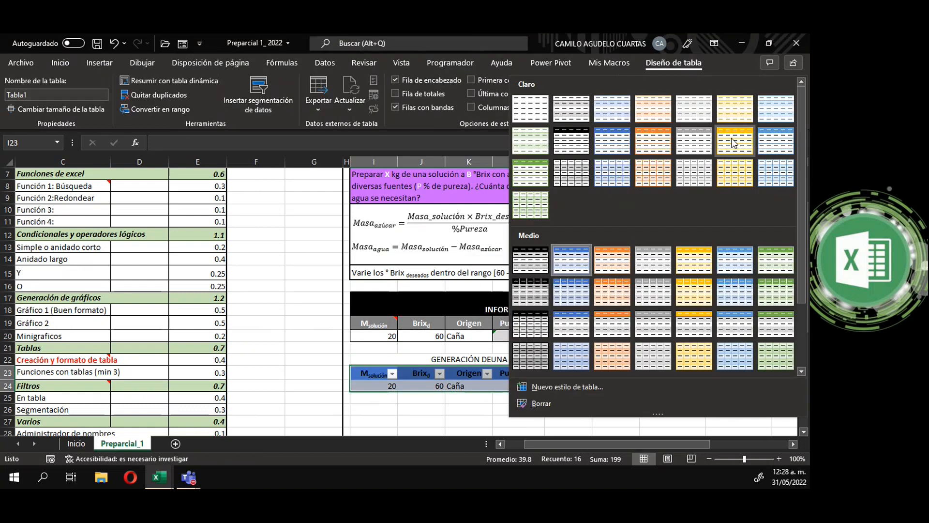
{"action": "left_click", "coordinate": [697, 221]}
{"action": "left_click", "coordinate": [583, 410]}
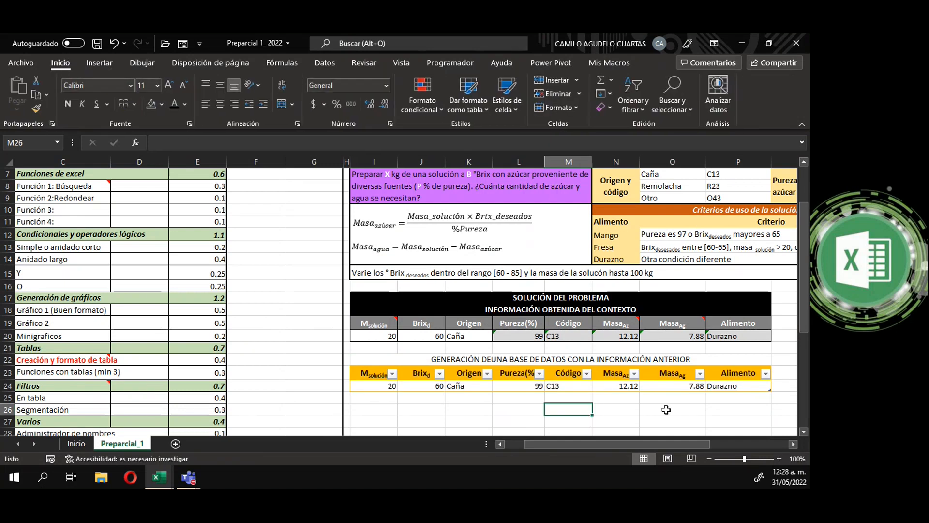
Step: Give the database title in I22:P22 a dark gold fill and white text
{"action": "left_click", "coordinate": [525, 359]}
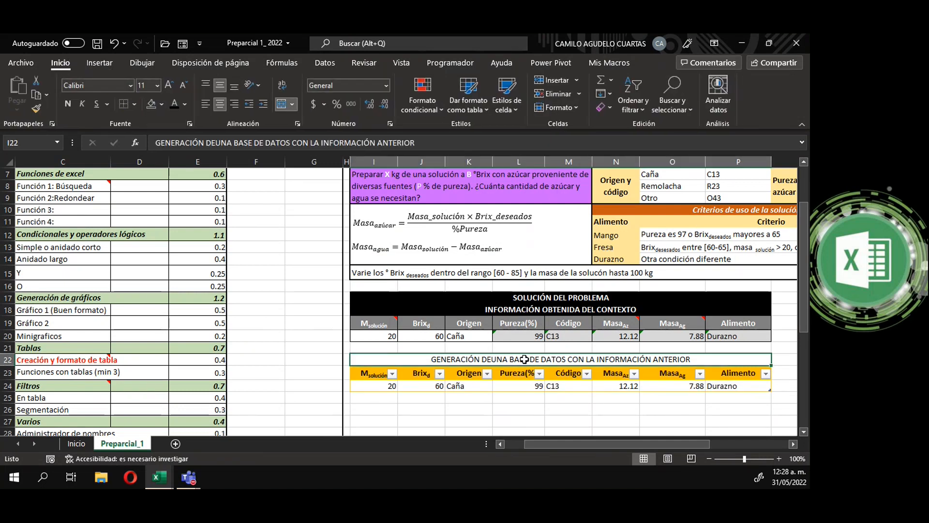
{"action": "left_click", "coordinate": [161, 104]}
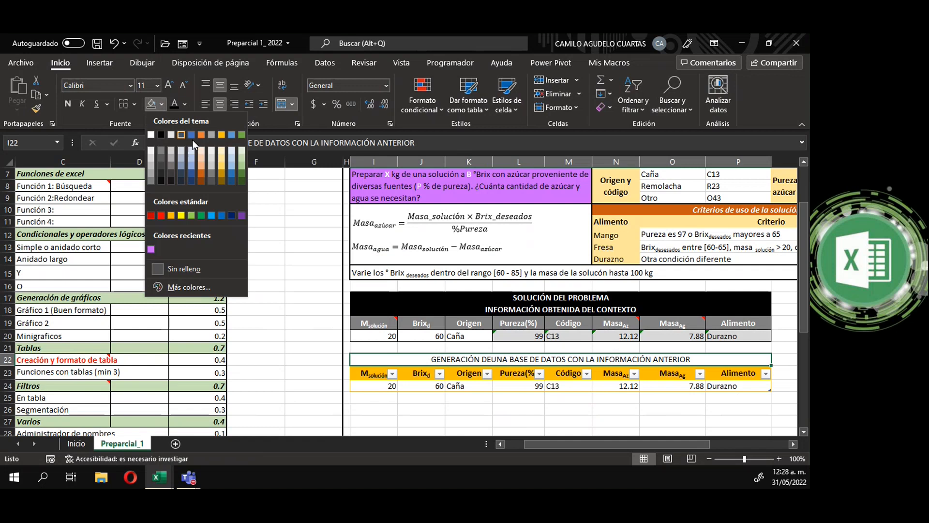
{"action": "left_click", "coordinate": [222, 179]}
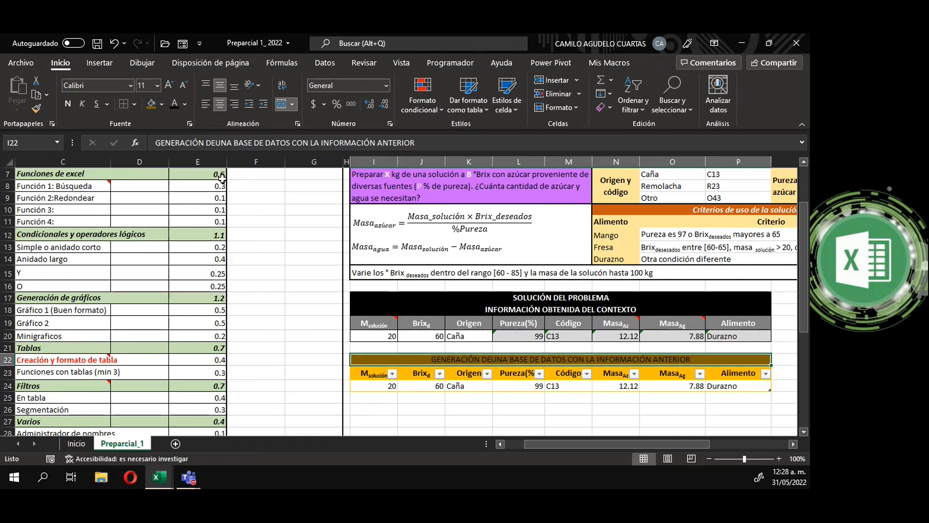
{"action": "left_click", "coordinate": [184, 103]}
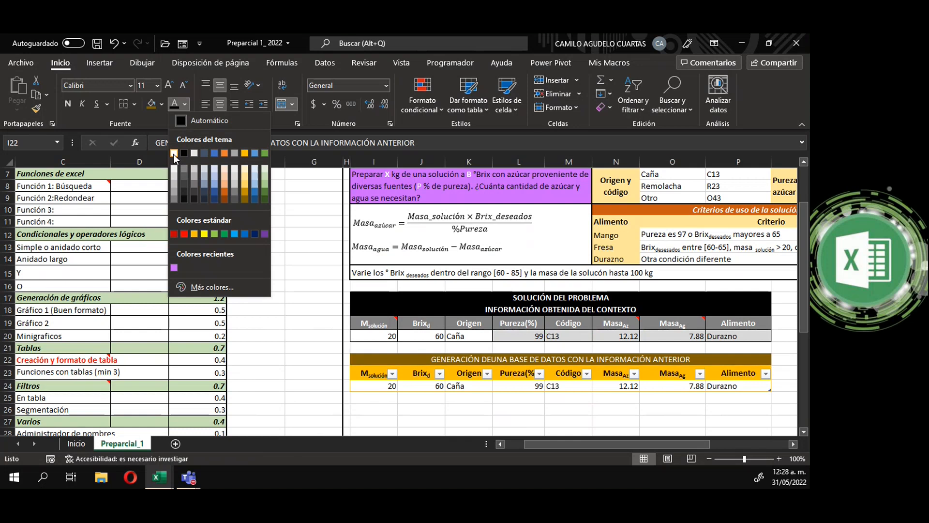
{"action": "left_click", "coordinate": [175, 154]}
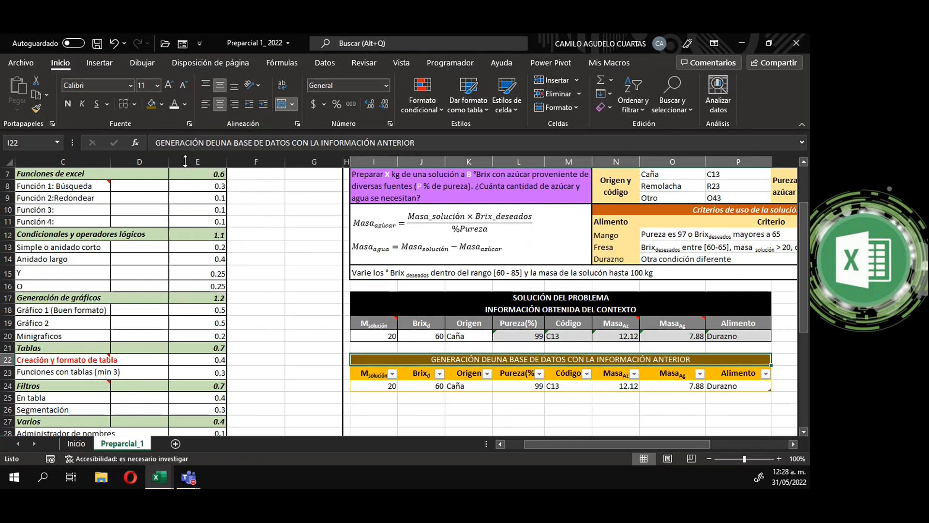
{"action": "left_click", "coordinate": [689, 412]}
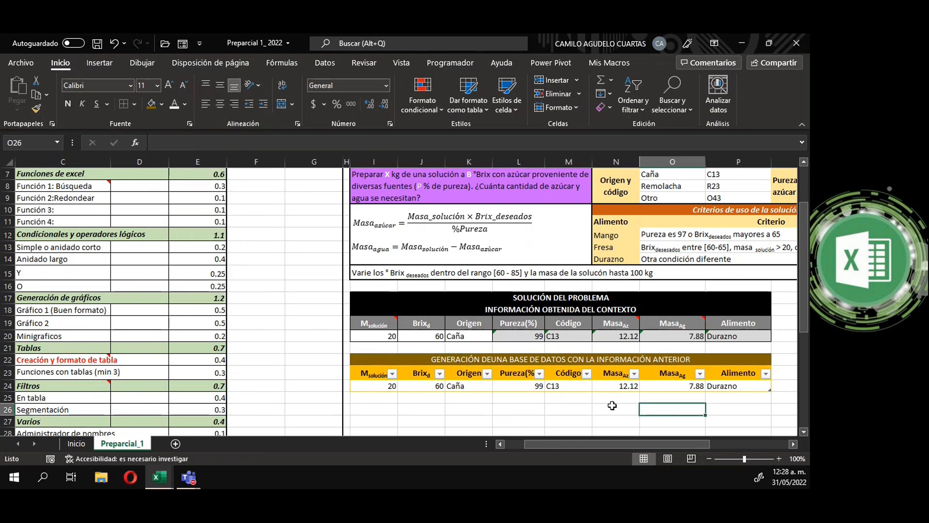
Step: Review the grading checklist's table requirements and the note on Creación y formato de tabla, comparing them with the database table
{"action": "scroll", "coordinate": [560, 394], "scroll_direction": "down", "scroll_amount": 1}
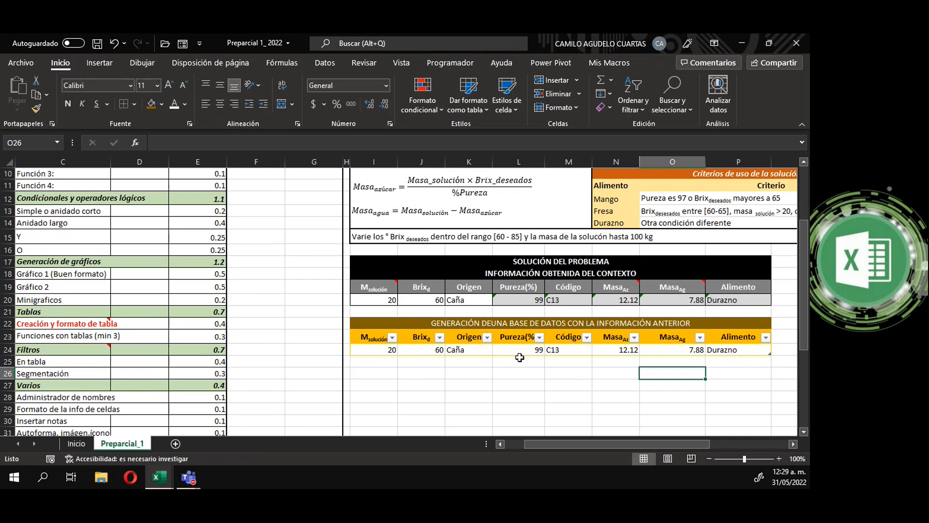
{"action": "scroll", "coordinate": [558, 443], "scroll_direction": "left", "scroll_amount": 2}
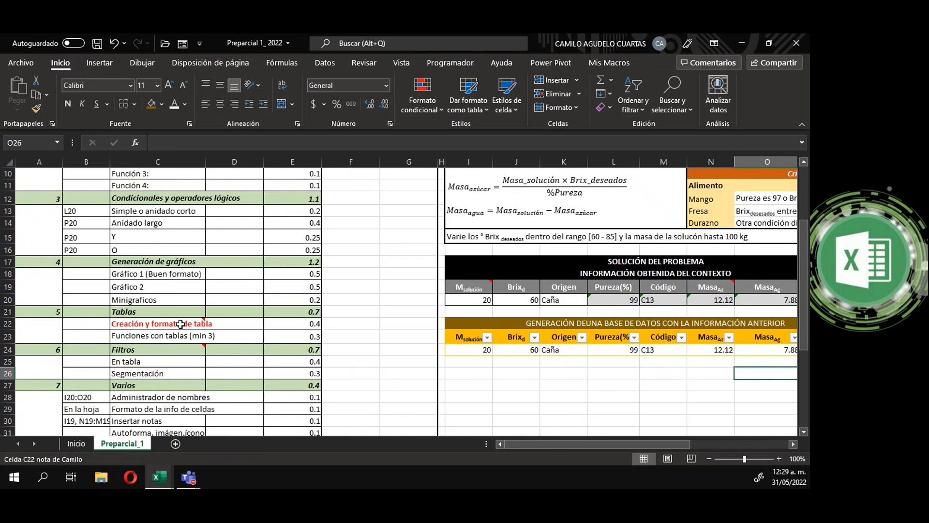
{"action": "mouse_move", "coordinate": [180, 323]}
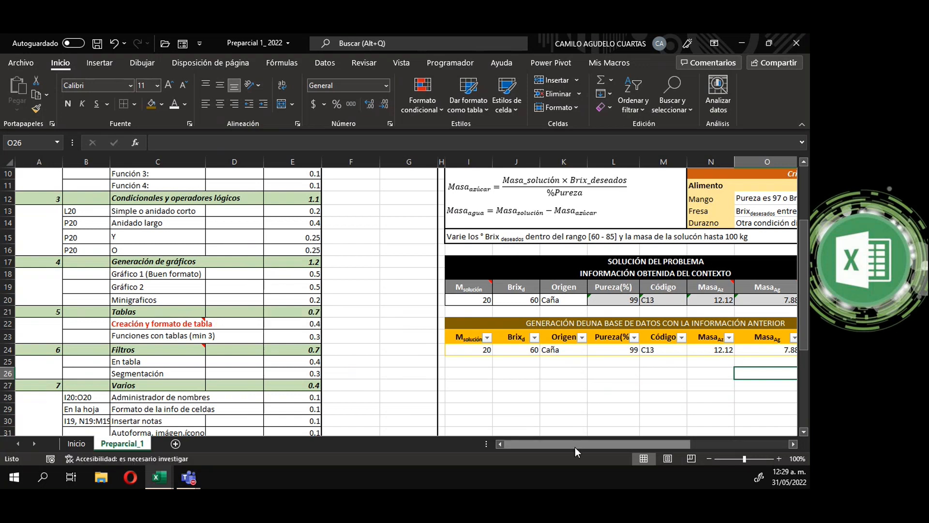
{"action": "scroll", "coordinate": [607, 443], "scroll_direction": "right", "scroll_amount": 3}
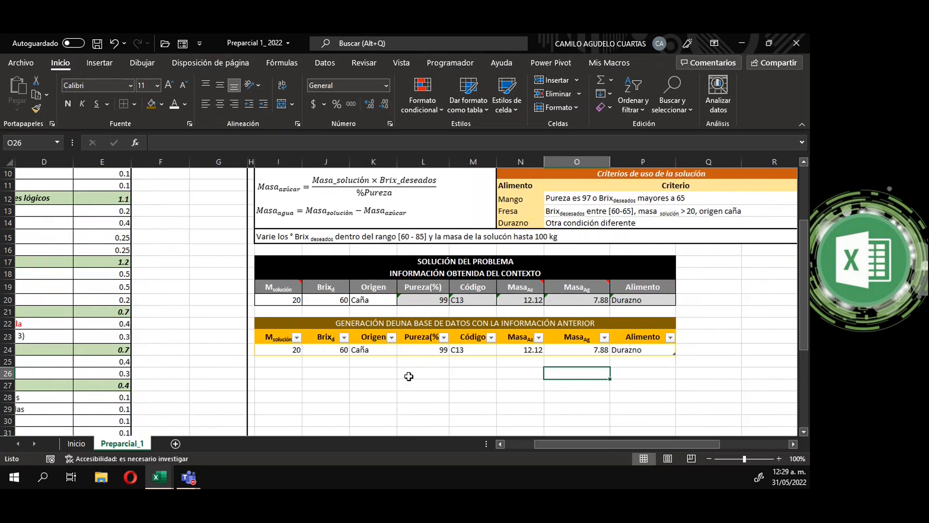
{"action": "scroll", "coordinate": [382, 359], "scroll_direction": "up", "scroll_amount": 1}
{"action": "scroll", "coordinate": [382, 359], "scroll_direction": "down", "scroll_amount": 1}
{"action": "scroll", "coordinate": [382, 360], "scroll_direction": "down", "scroll_amount": 1}
{"action": "scroll", "coordinate": [382, 359], "scroll_direction": "up", "scroll_amount": 1}
Step: Set the origin in the solution row, K20, to Remolacha
{"action": "left_click_drag", "start_coordinate": [291, 300], "coordinate": [316, 299]}
{"action": "left_click", "coordinate": [294, 301]}
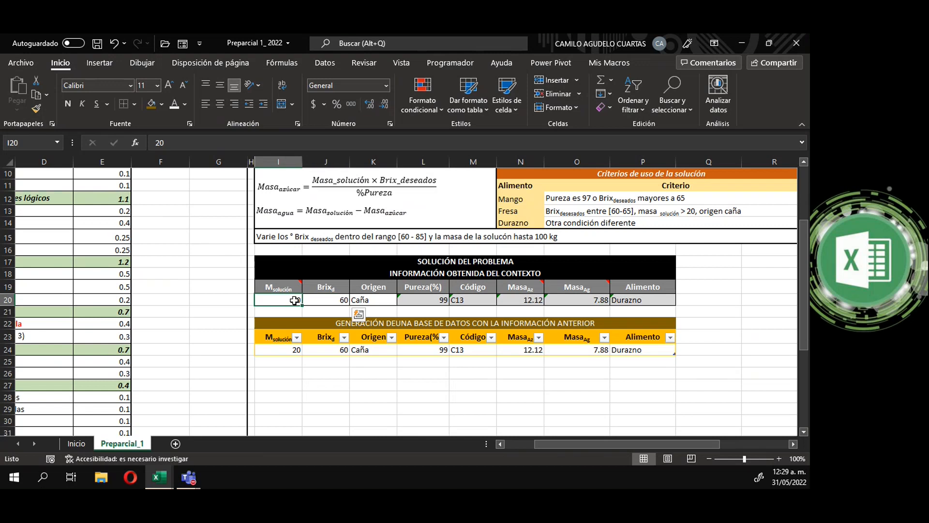
{"action": "left_click", "coordinate": [334, 299]}
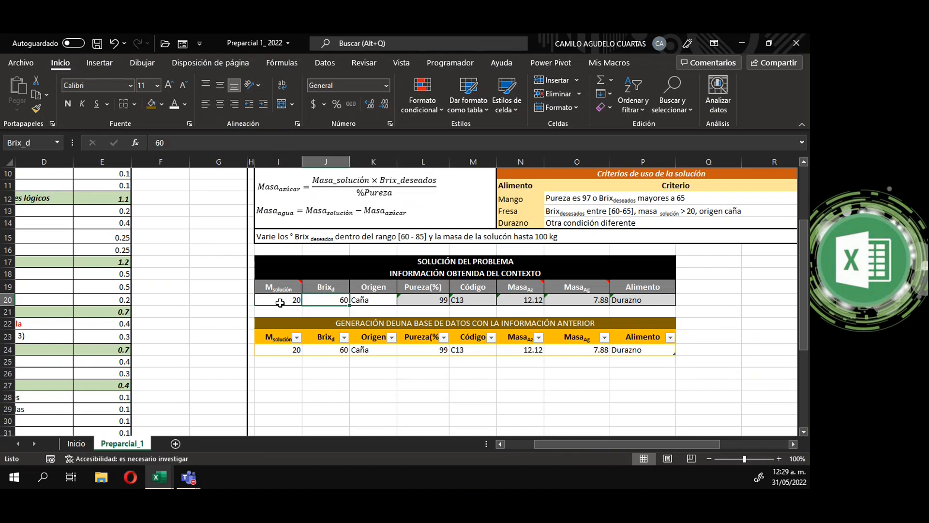
{"action": "left_click", "coordinate": [365, 301]}
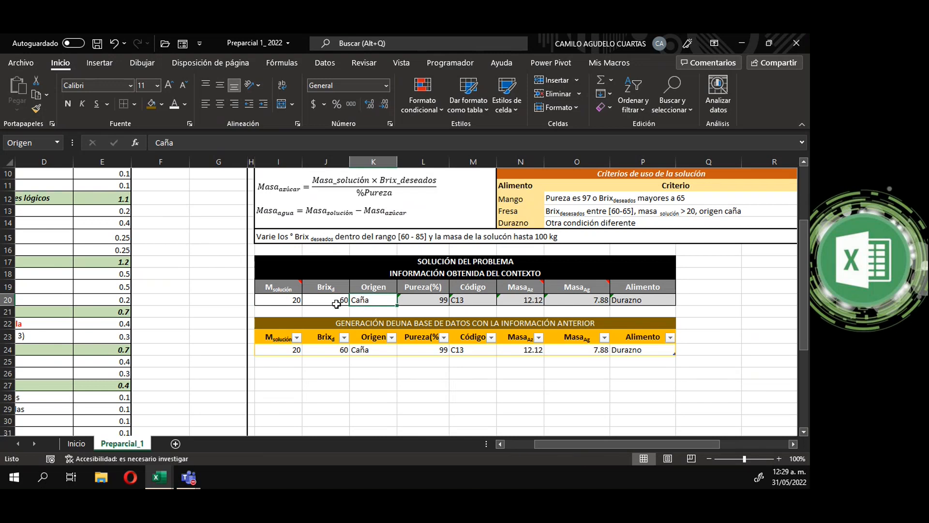
{"action": "scroll", "coordinate": [365, 303], "scroll_direction": "up", "scroll_amount": 1}
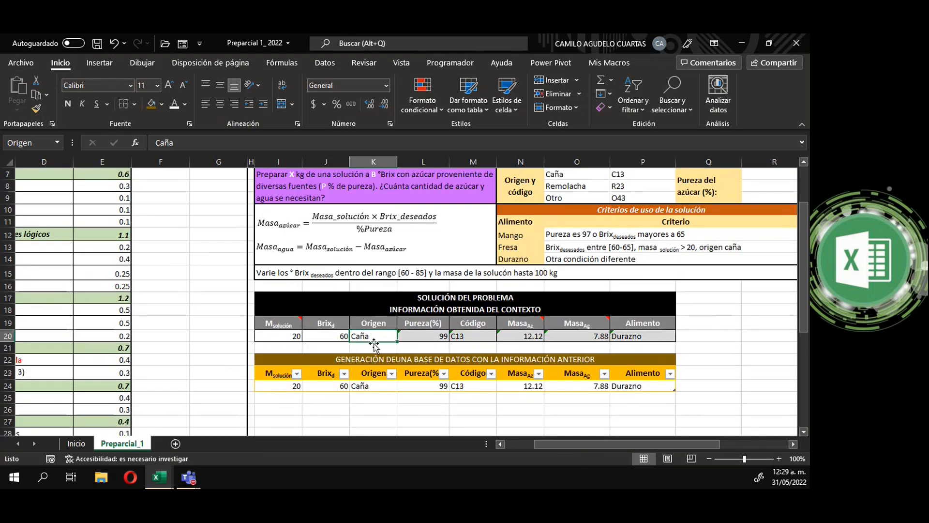
{"action": "type", "text": "Remolacha"}
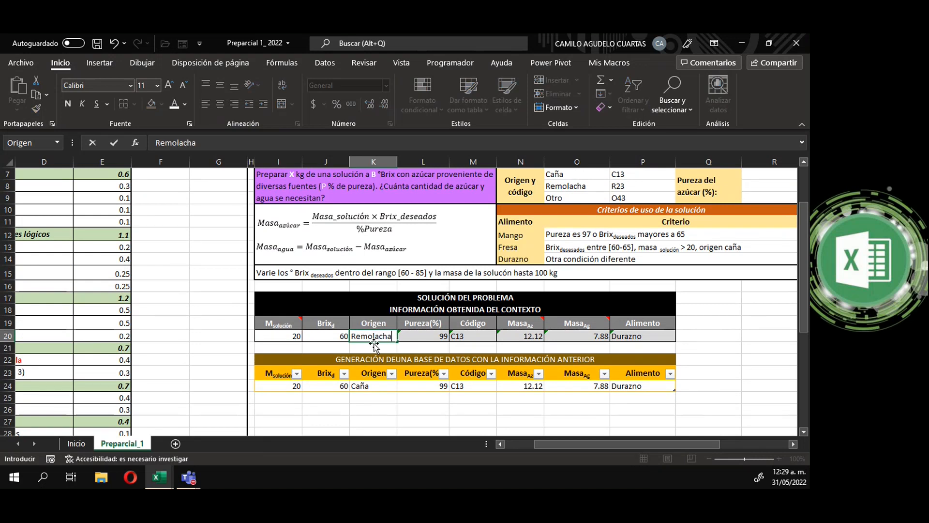
{"action": "key", "text": "Return"}
Step: Copy the solution row I20:P20 into the database table as values only, starting at I25
{"action": "left_click_drag", "start_coordinate": [291, 336], "coordinate": [622, 336]}
{"action": "key", "text": "ctrl+c"}
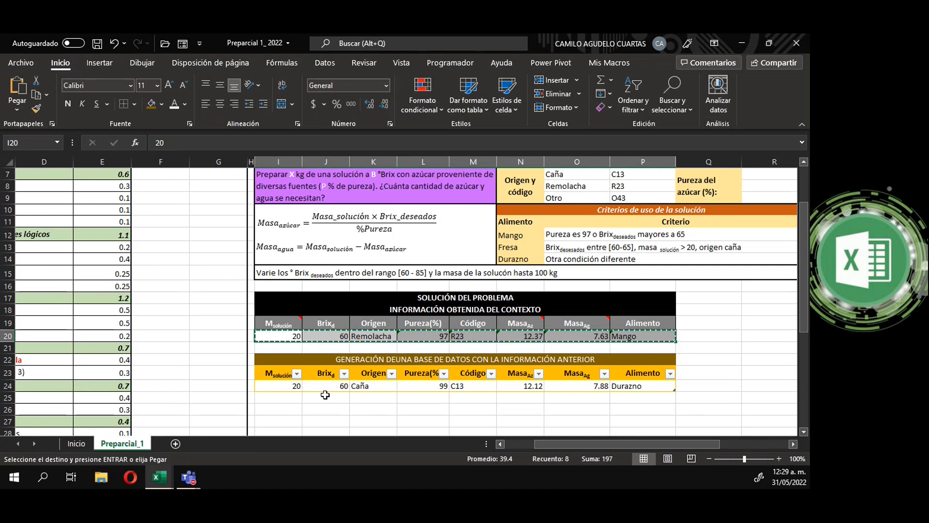
{"action": "left_click", "coordinate": [298, 395]}
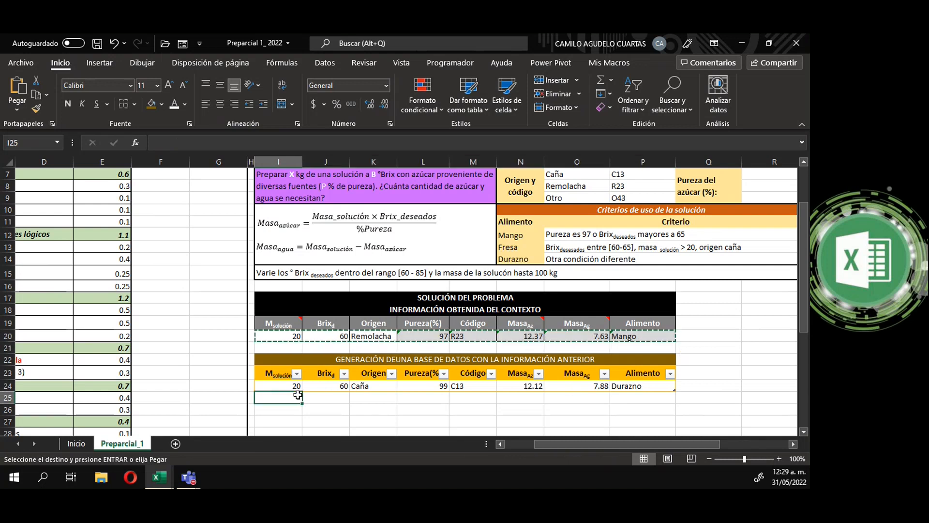
{"action": "left_click", "coordinate": [17, 109]}
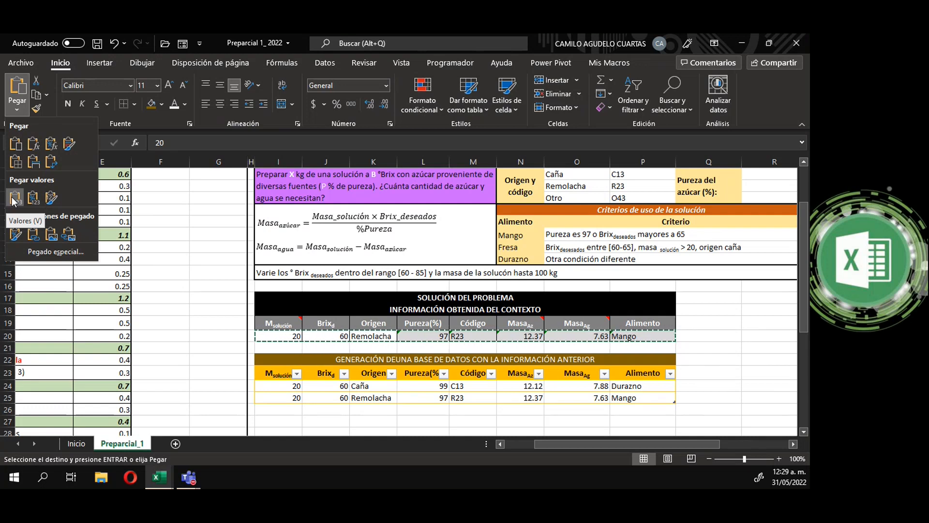
{"action": "left_click", "coordinate": [15, 200]}
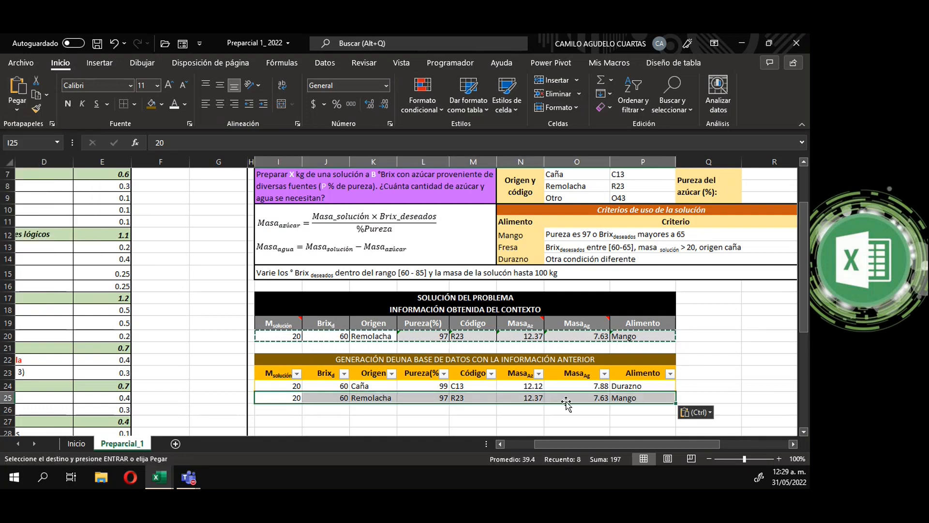
{"action": "left_click", "coordinate": [634, 421]}
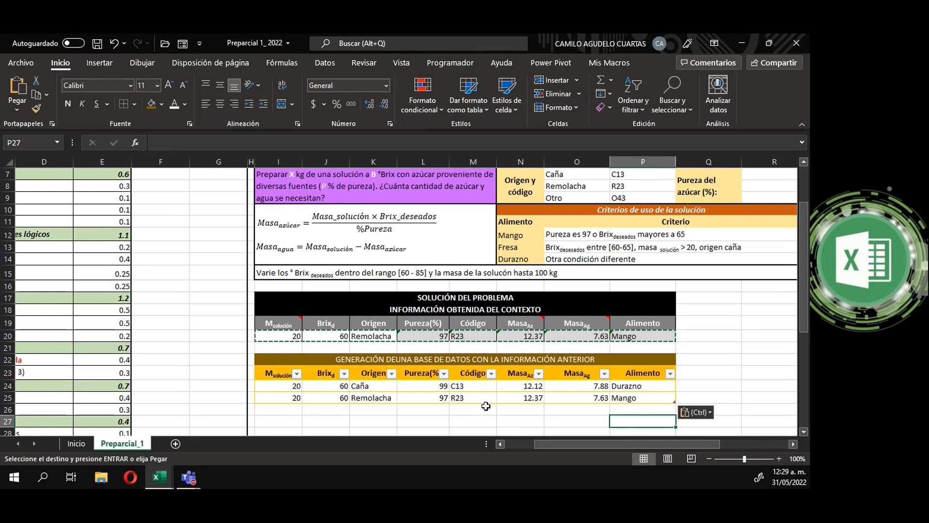
{"action": "left_click", "coordinate": [524, 411]}
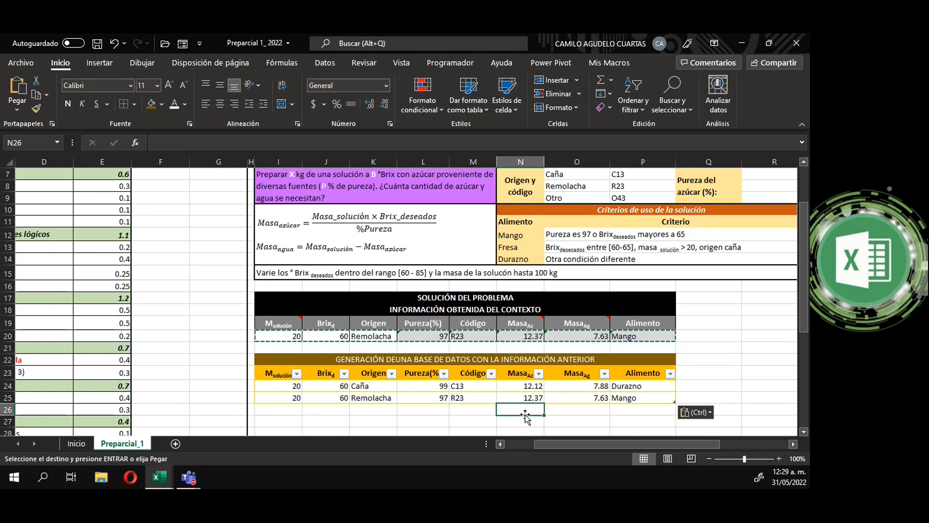
Step: Set the origin in K20 to Otro and append the solution row to the database as values only at I26
{"action": "left_click", "coordinate": [375, 336]}
{"action": "type", "text": "Otro"}
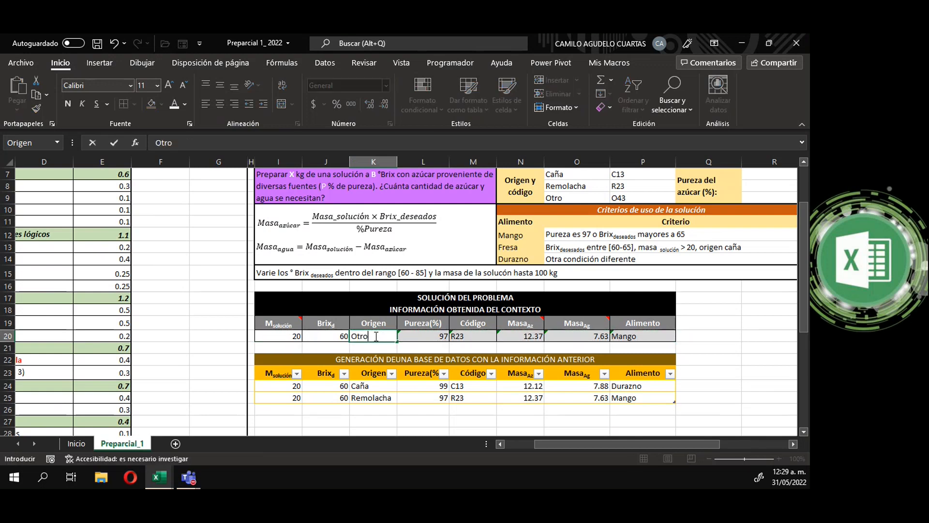
{"action": "key", "text": "Return"}
{"action": "left_click_drag", "start_coordinate": [286, 337], "coordinate": [621, 337]}
{"action": "key", "text": "ctrl+c"}
{"action": "left_click", "coordinate": [278, 410]}
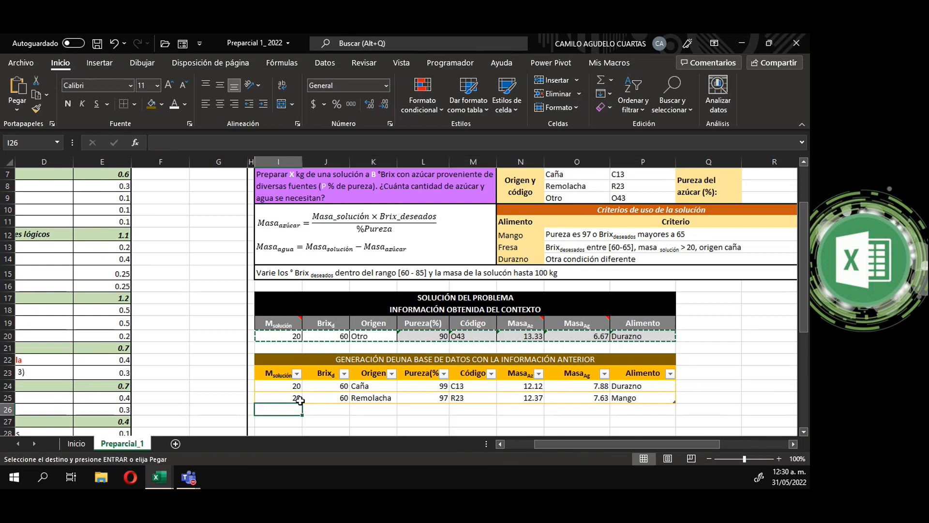
{"action": "left_click", "coordinate": [19, 111]}
{"action": "left_click", "coordinate": [19, 197]}
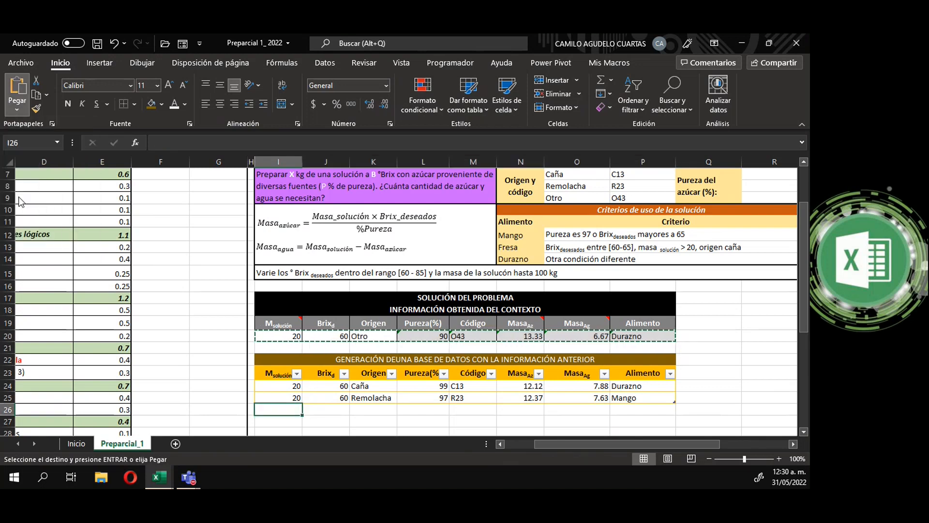
{"action": "left_click", "coordinate": [747, 386]}
Step: Set the solution mass in I20 to 40 and the origin in K20 to Caña
{"action": "scroll", "coordinate": [699, 381], "scroll_direction": "down", "scroll_amount": 2}
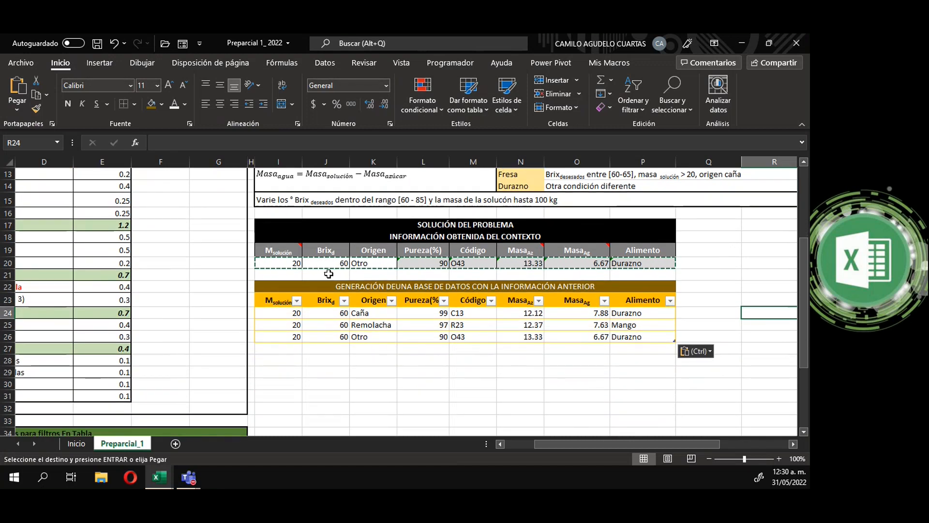
{"action": "left_click", "coordinate": [283, 264]}
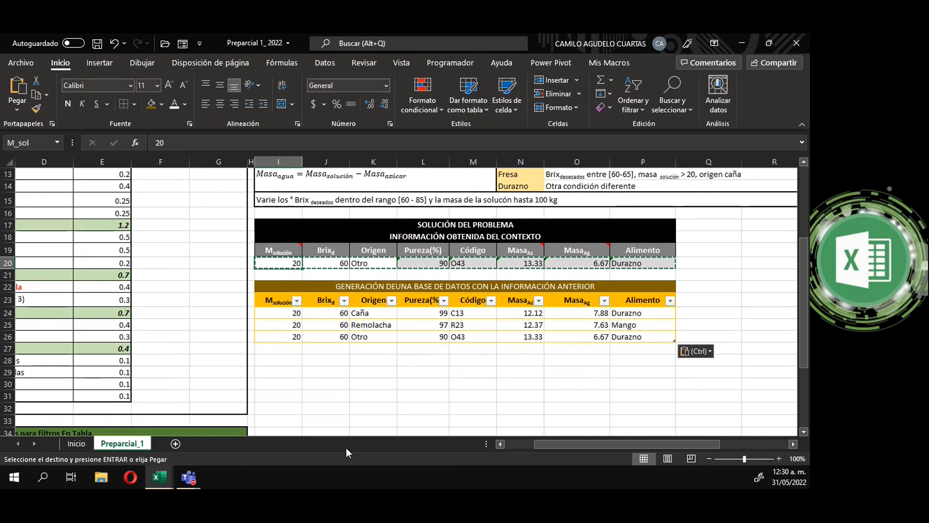
{"action": "type", "text": "40"}
{"action": "key", "text": "Return"}
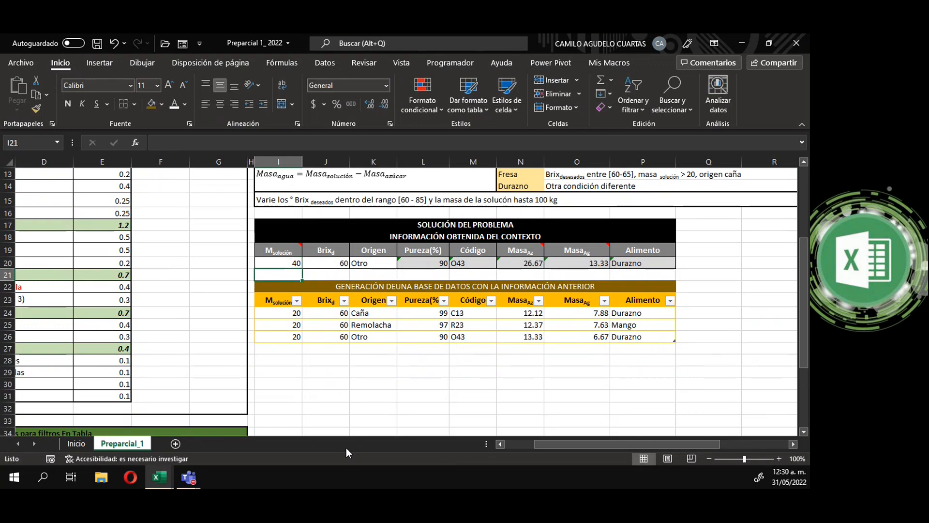
{"action": "left_click", "coordinate": [290, 263]}
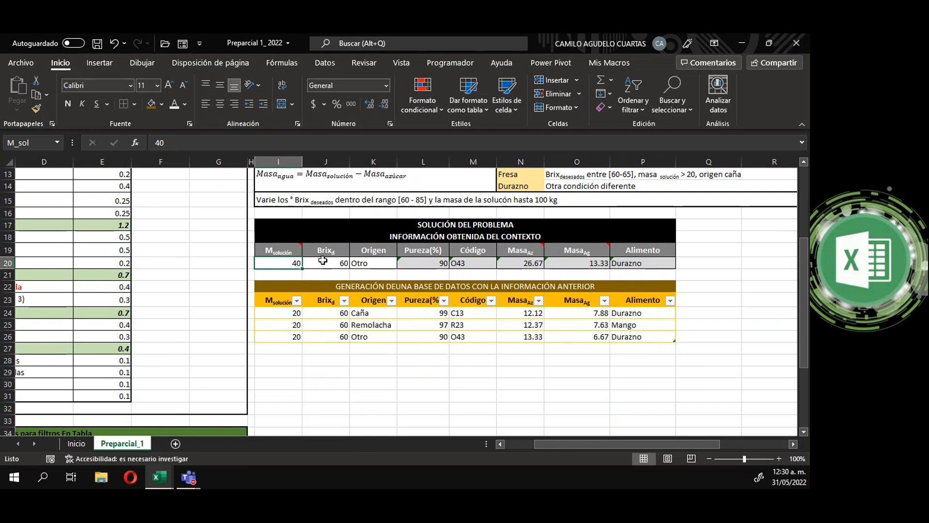
{"action": "left_click", "coordinate": [323, 260]}
{"action": "left_click", "coordinate": [371, 266]}
{"action": "type", "text": "Caña"}
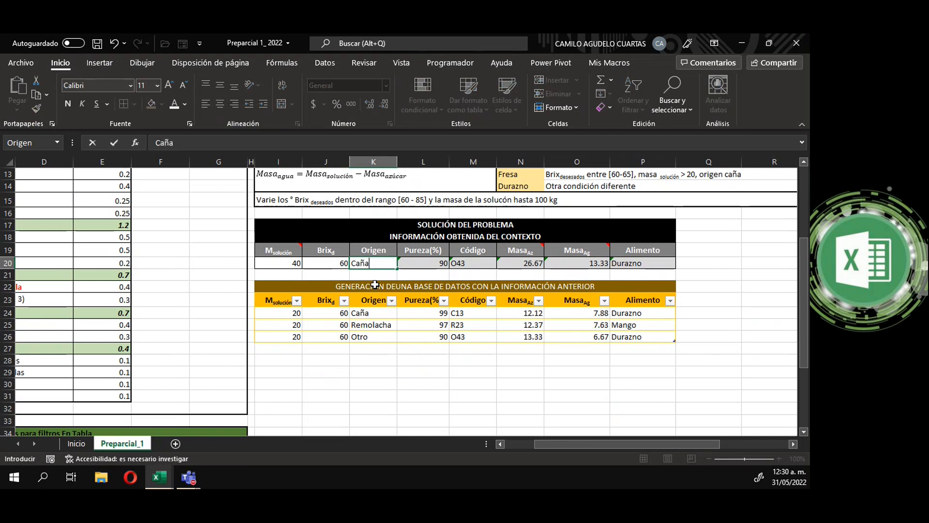
{"action": "key", "text": "Return"}
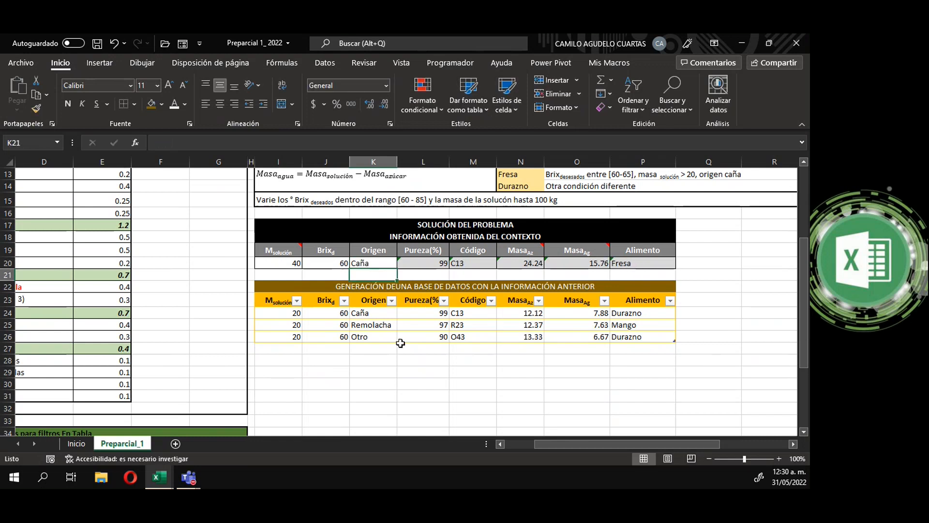
Step: Append the solution row I20:P20 to the database table at I27, pasting values without formulas
{"action": "left_click_drag", "start_coordinate": [277, 261], "coordinate": [629, 263]}
{"action": "key", "text": "ctrl+c"}
{"action": "left_click", "coordinate": [276, 348]}
{"action": "left_click", "coordinate": [17, 110]}
{"action": "left_click", "coordinate": [32, 197]}
{"action": "left_click", "coordinate": [402, 387]}
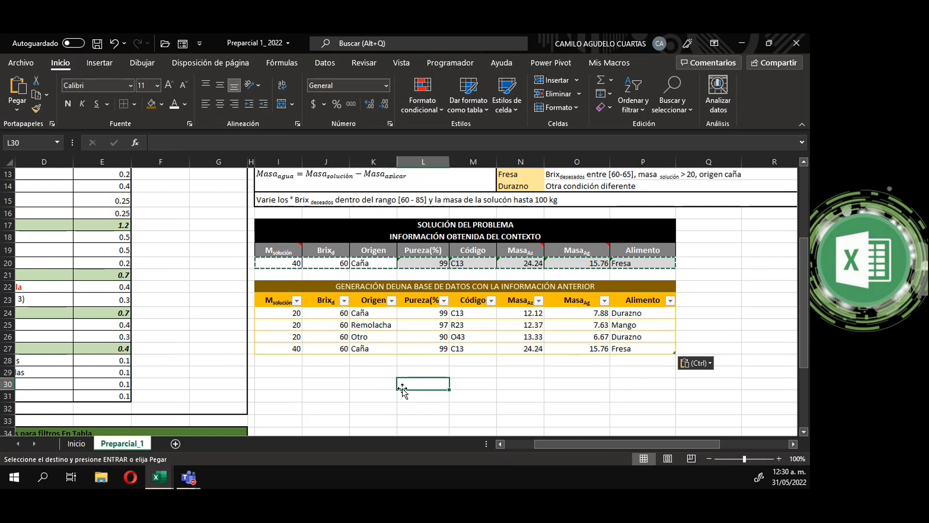
{"action": "left_click", "coordinate": [373, 368]}
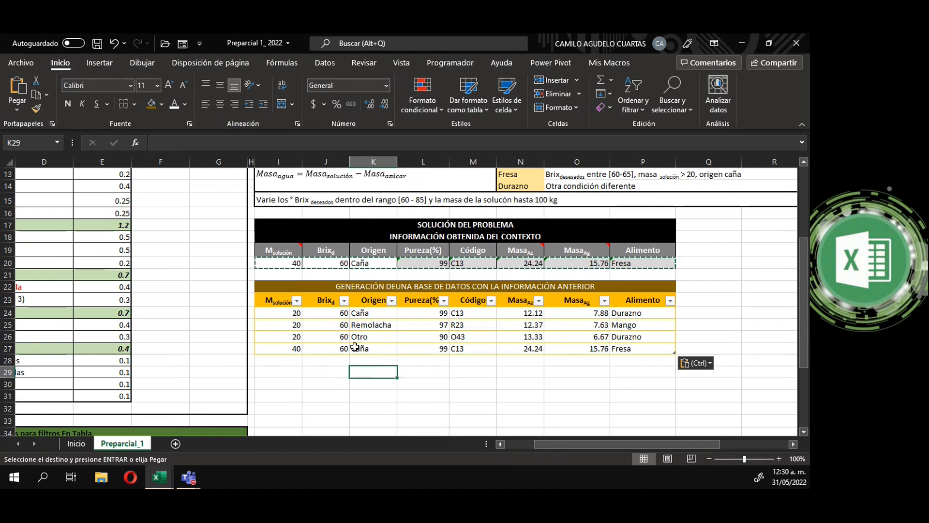
Step: Change the origin in K20 to Remolacha and append the solution row to the database as values only at I28
{"action": "left_click", "coordinate": [373, 262]}
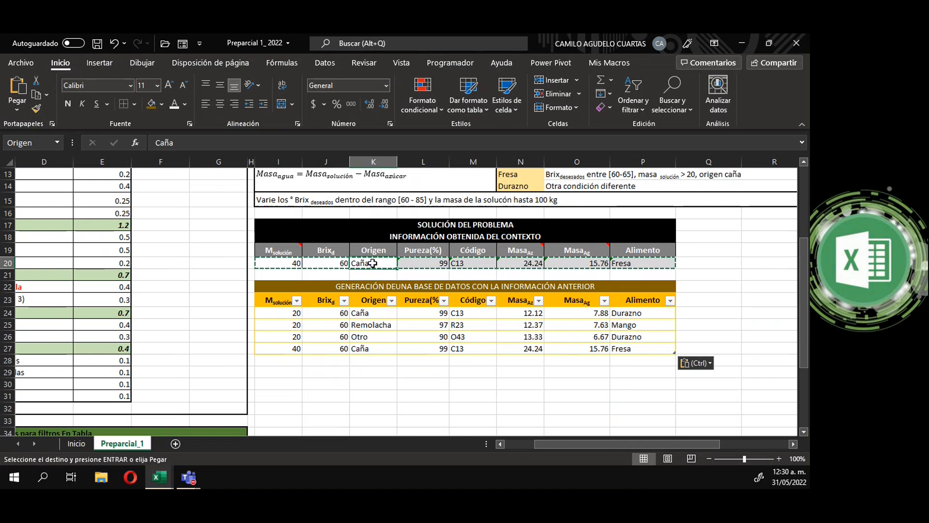
{"action": "type", "text": "Remolach"}
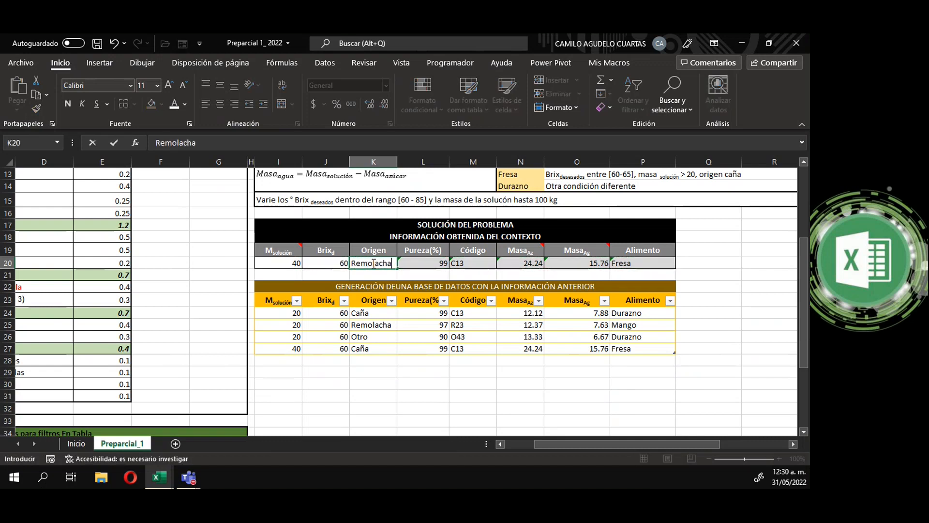
{"action": "key", "text": "Return"}
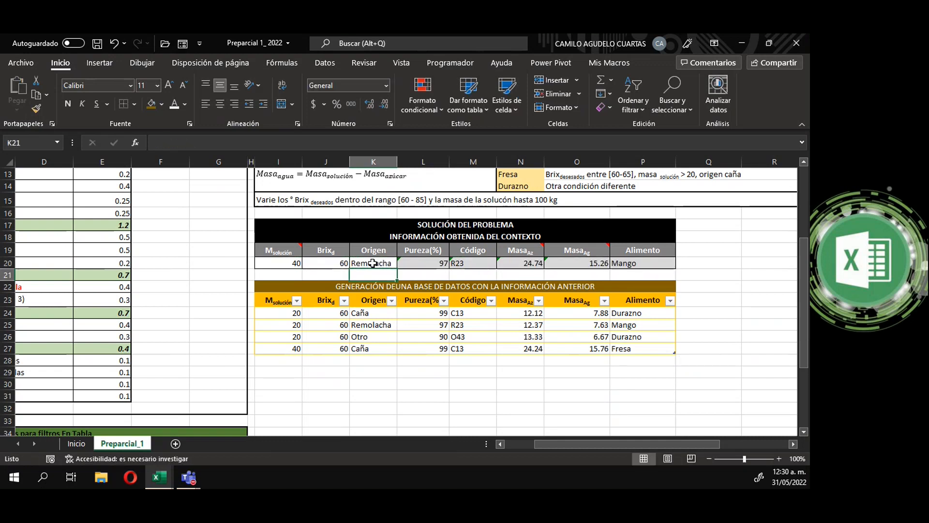
{"action": "left_click_drag", "start_coordinate": [284, 264], "coordinate": [629, 263]}
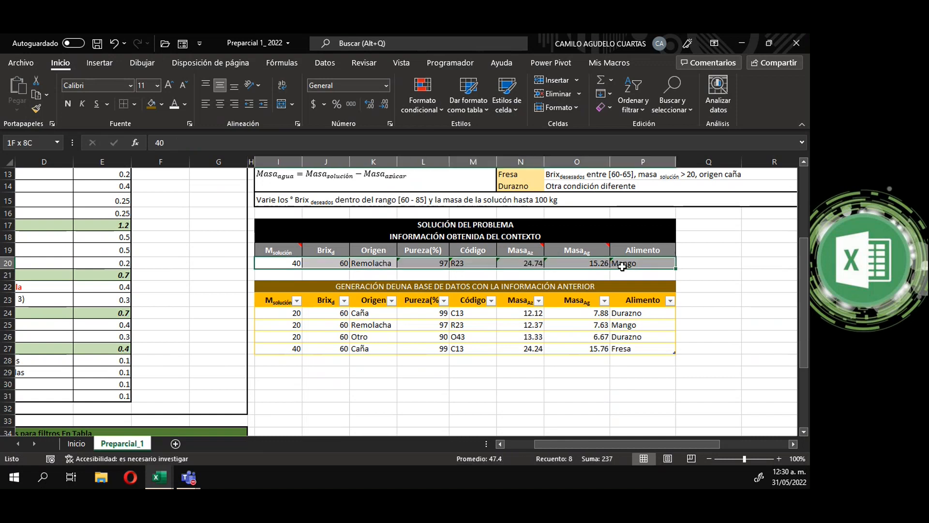
{"action": "key", "text": "ctrl+c"}
{"action": "left_click", "coordinate": [289, 362]}
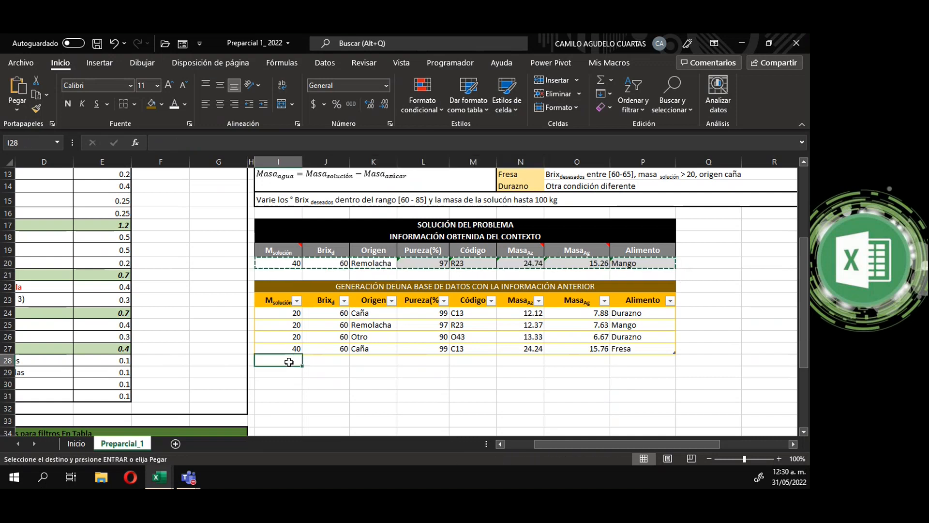
{"action": "left_click", "coordinate": [19, 109]}
{"action": "left_click", "coordinate": [15, 196]}
{"action": "left_click", "coordinate": [358, 383]}
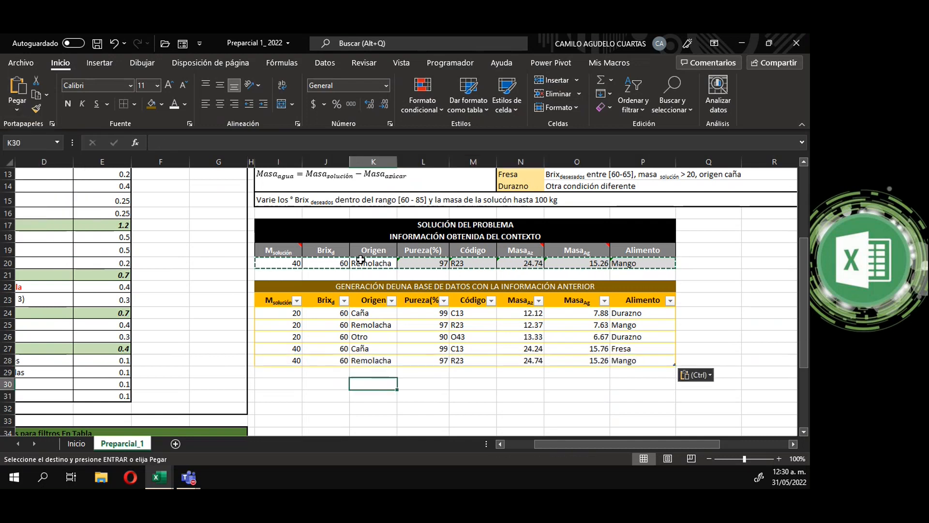
Step: Change the origin in K20 to Otro and append the solution row to the database as values only at I29
{"action": "left_click", "coordinate": [368, 267]}
{"action": "type", "text": "Otro"}
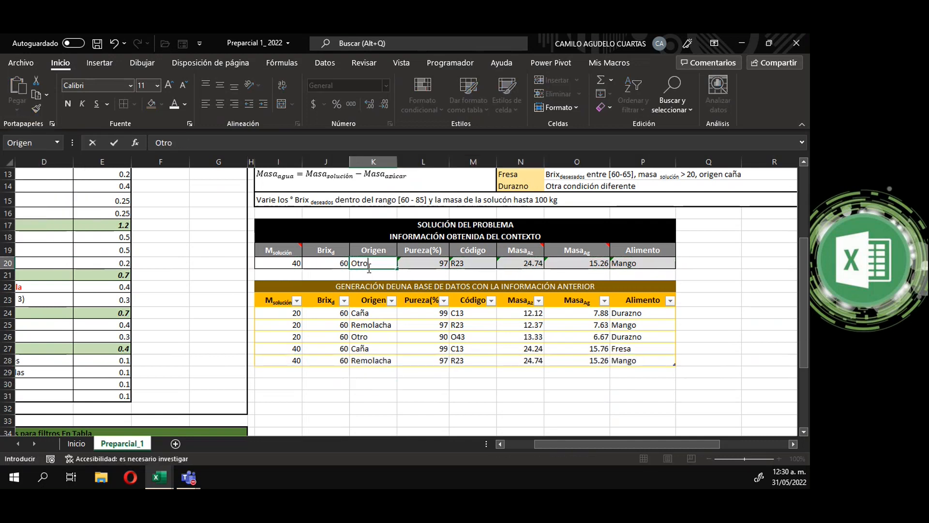
{"action": "key", "text": "Return"}
{"action": "left_click_drag", "start_coordinate": [291, 267], "coordinate": [636, 262]}
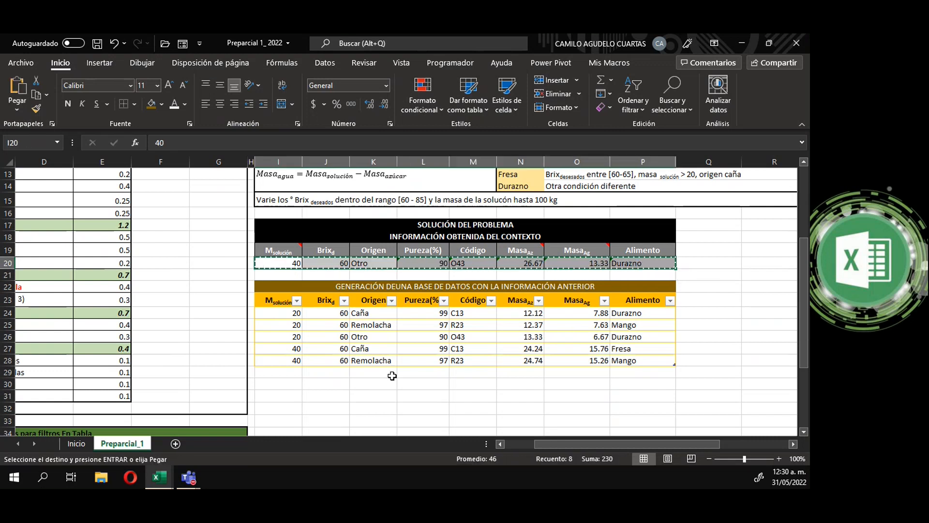
{"action": "left_click", "coordinate": [289, 372]}
{"action": "left_click", "coordinate": [15, 112]}
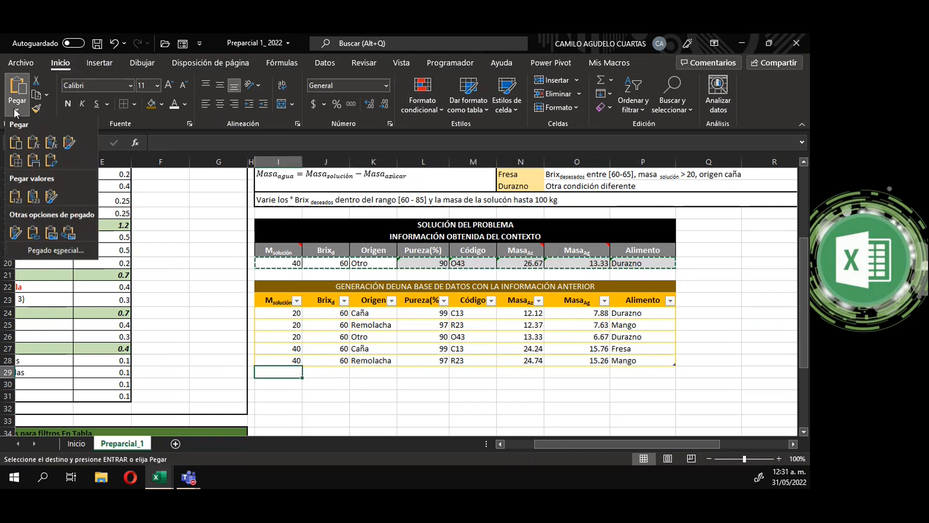
{"action": "left_click", "coordinate": [16, 199]}
{"action": "left_click", "coordinate": [418, 394]}
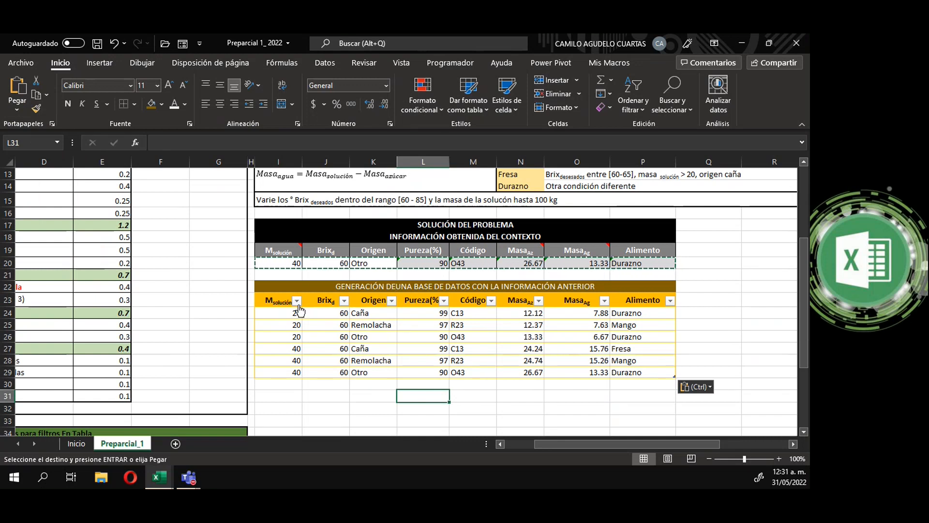
Step: Set the solution mass in I20 to 60 and the origin in K20 to Caña
{"action": "left_click", "coordinate": [294, 262]}
{"action": "key", "text": "Right"}
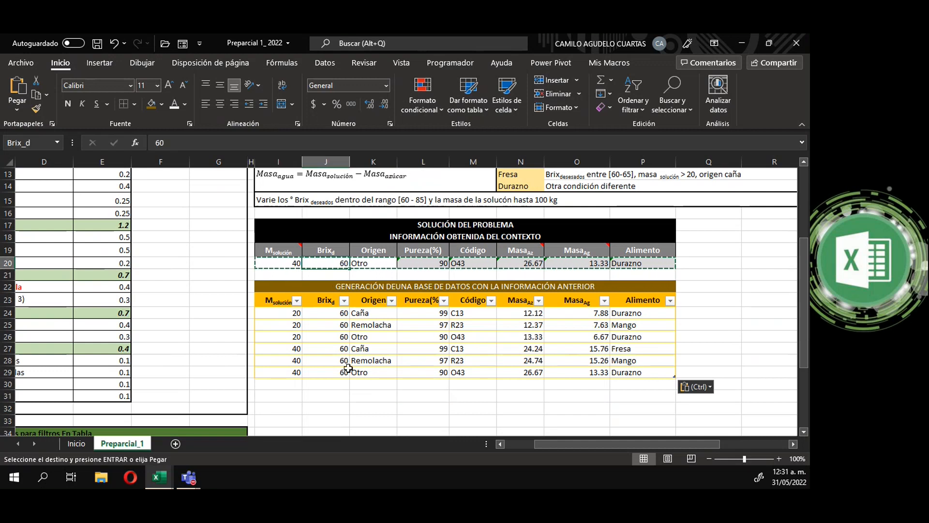
{"action": "key", "text": "Escape"}
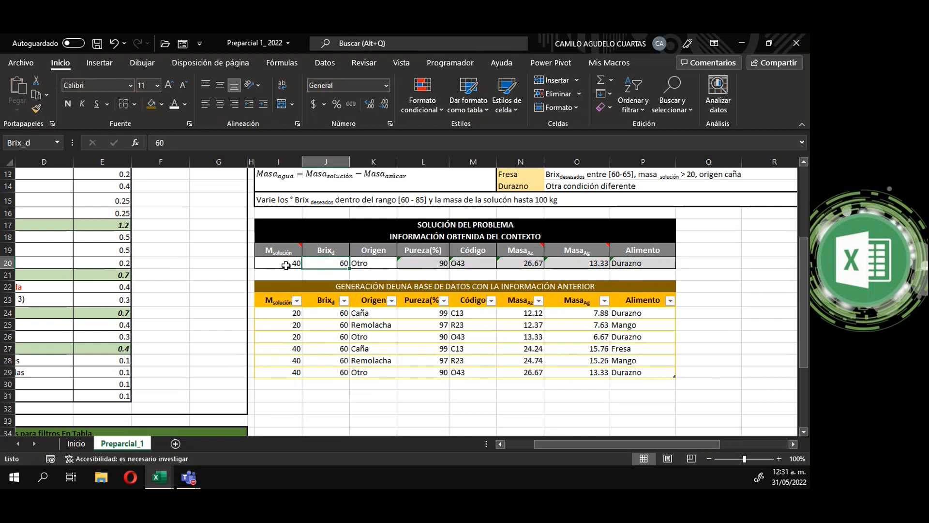
{"action": "left_click", "coordinate": [285, 265]}
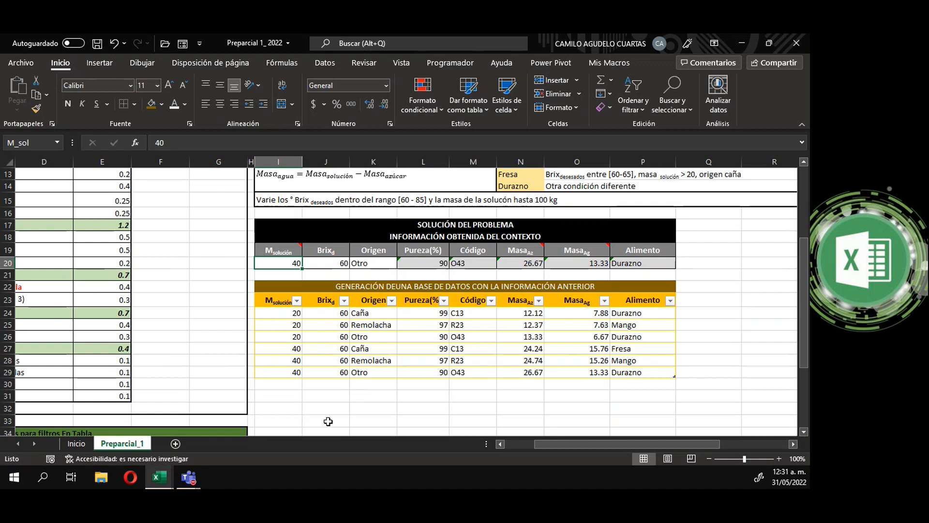
{"action": "type", "text": "60"}
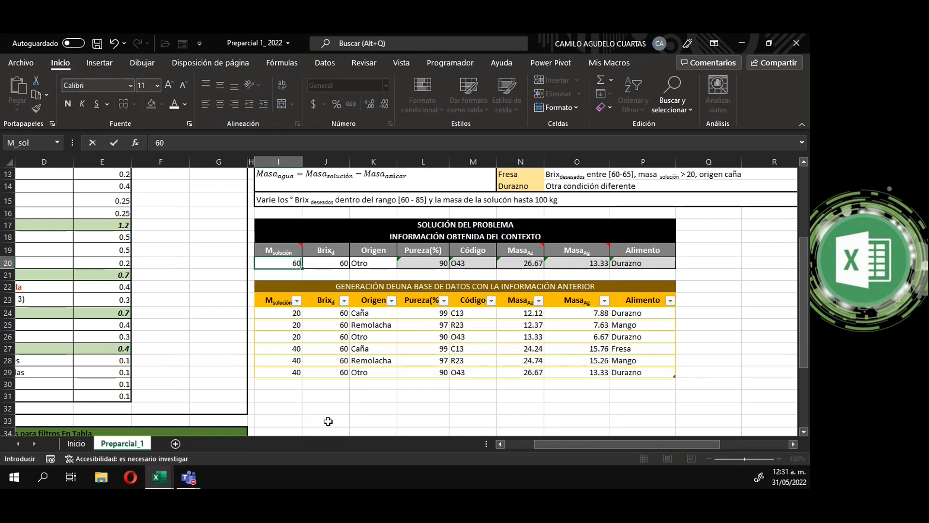
{"action": "key", "text": "Return"}
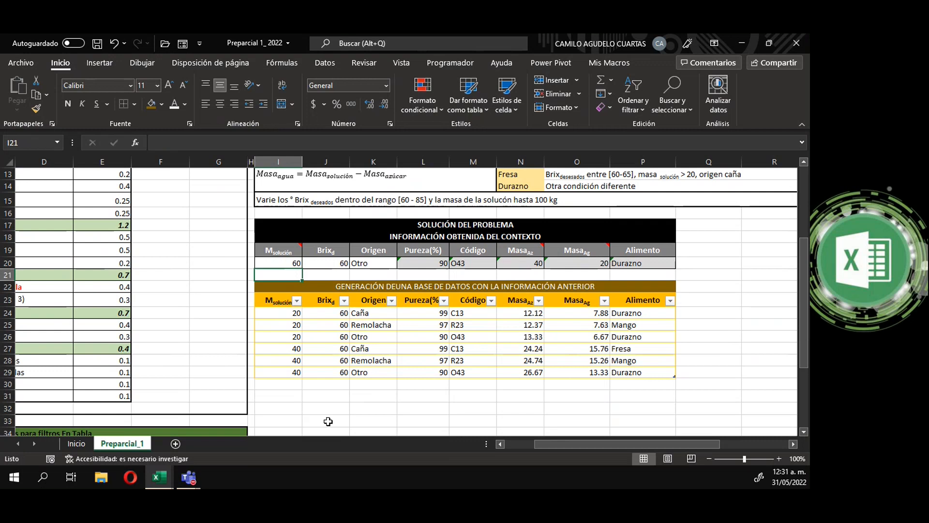
{"action": "left_click", "coordinate": [368, 263]}
{"action": "type", "text": "Cañ"}
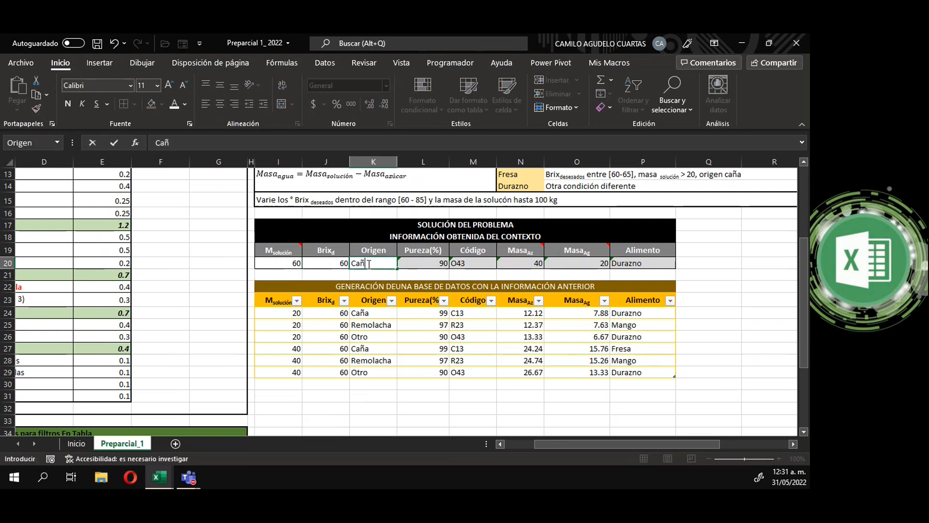
{"action": "type", "text": "a"}
{"action": "key", "text": "Return"}
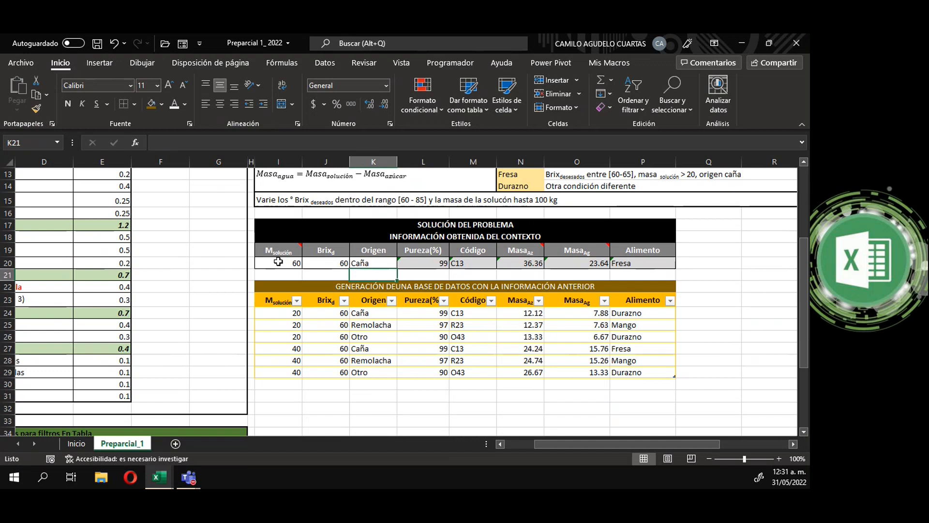
Step: Append the solution row I20:P20 to the database table at I30, pasting values without formulas
{"action": "left_click_drag", "start_coordinate": [278, 261], "coordinate": [635, 265]}
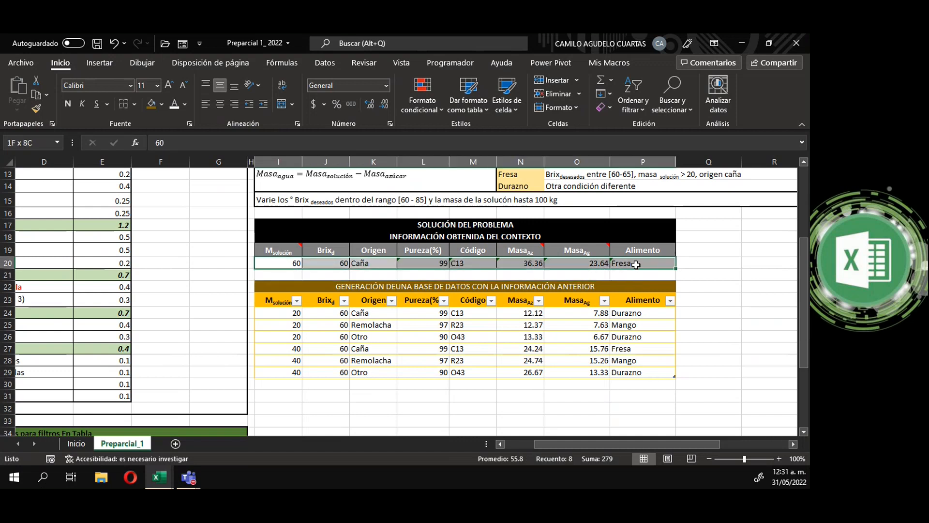
{"action": "key", "text": "ctrl+c"}
{"action": "left_click", "coordinate": [281, 382]}
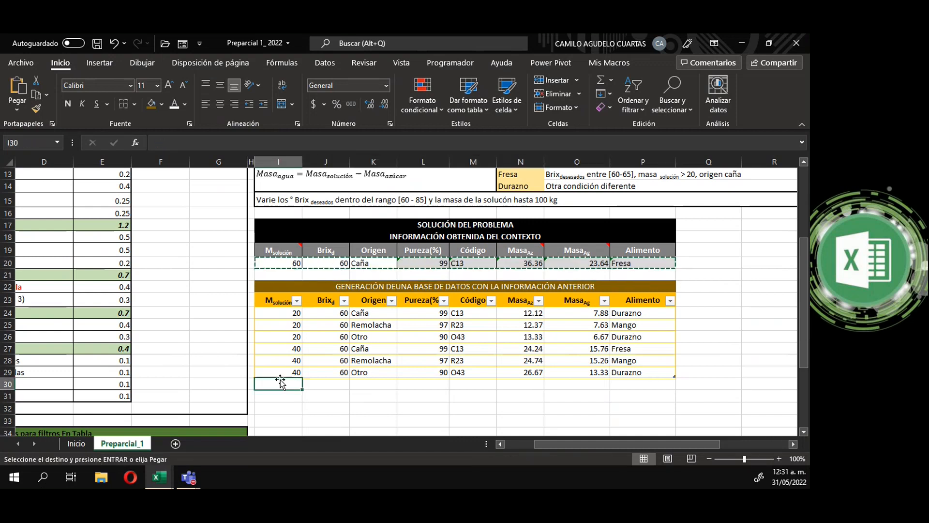
{"action": "left_click", "coordinate": [17, 113]}
{"action": "left_click", "coordinate": [15, 202]}
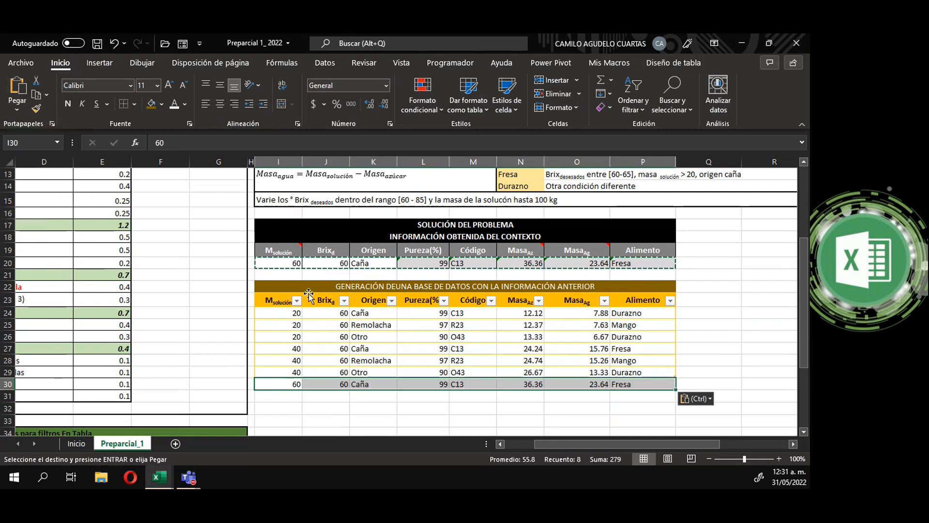
Step: Change the origin in K20 to Remolacha and append the solution row to the database as values only at I31
{"action": "left_click", "coordinate": [358, 264]}
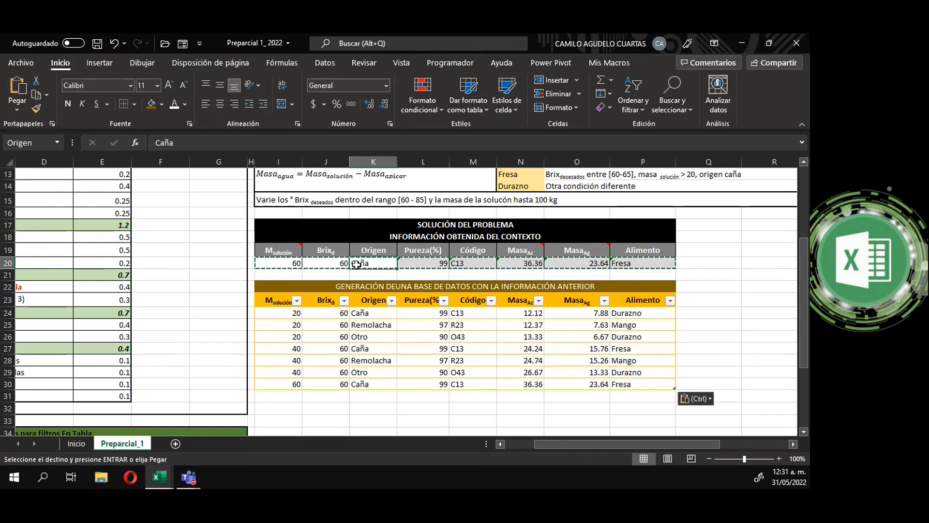
{"action": "type", "text": "Remolach"}
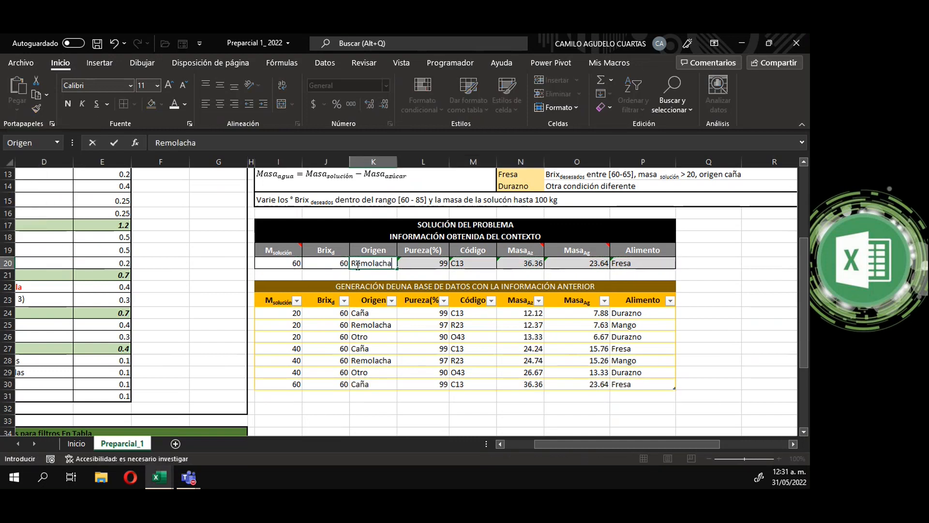
{"action": "key", "text": "Return"}
{"action": "left_click_drag", "start_coordinate": [287, 264], "coordinate": [643, 264]}
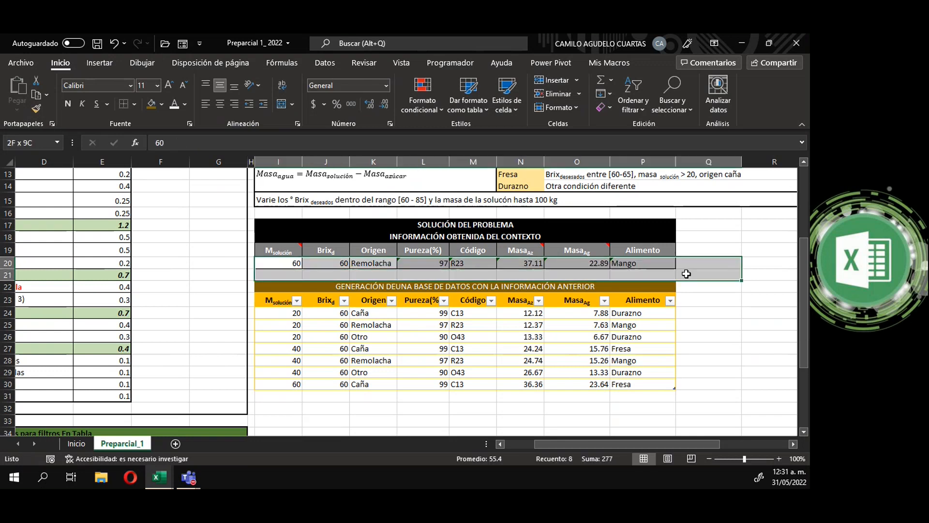
{"action": "key", "text": "ctrl+c"}
{"action": "left_click", "coordinate": [301, 394]}
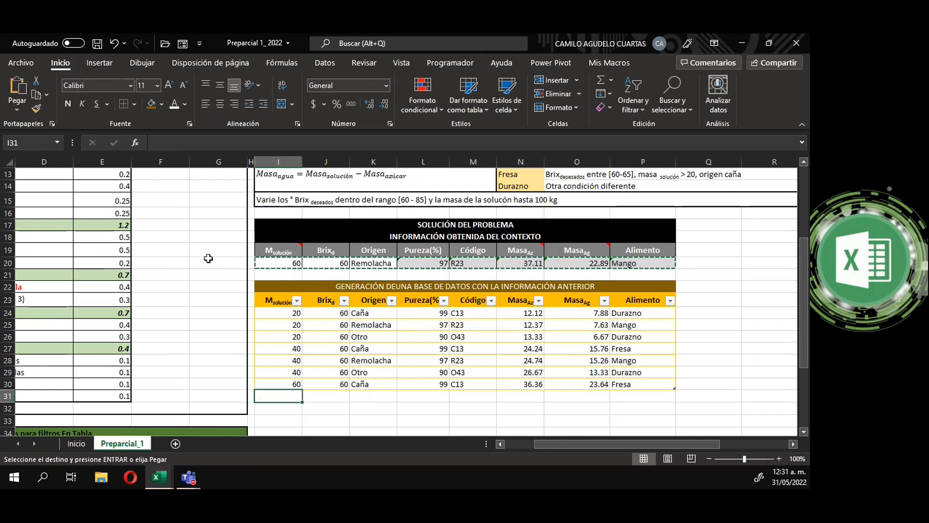
{"action": "left_click", "coordinate": [11, 114]}
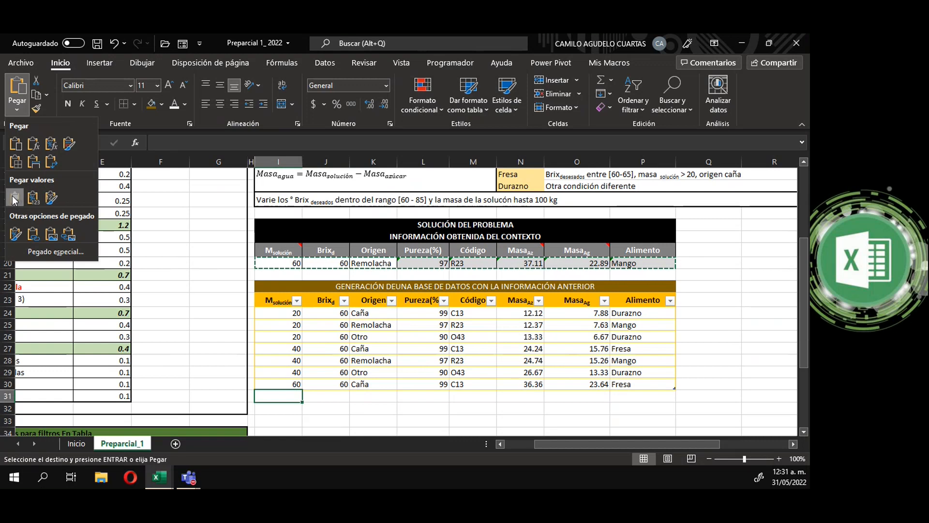
{"action": "left_click", "coordinate": [15, 198]}
{"action": "left_click", "coordinate": [325, 408]}
Step: Change the origin in K20 to Otro and append the solution row to the database as values only at I32
{"action": "left_click", "coordinate": [371, 262]}
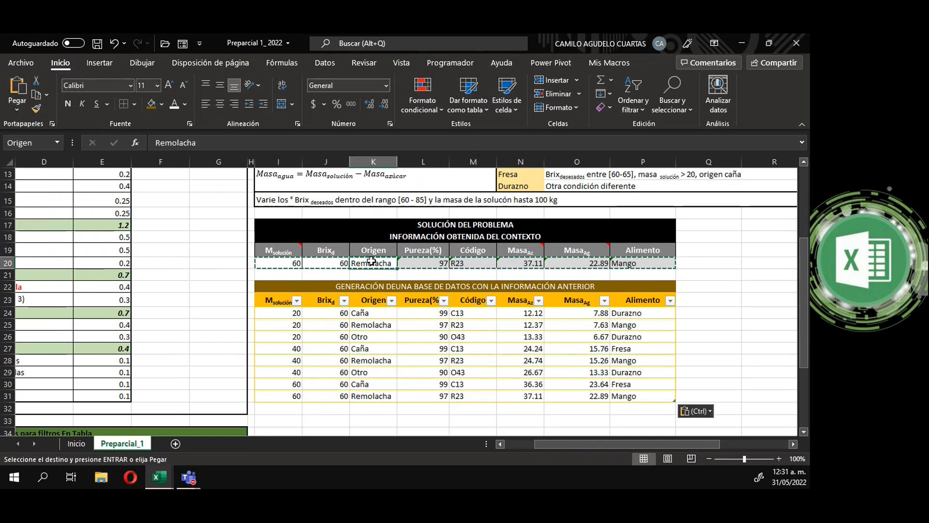
{"action": "type", "text": "Origen"}
{"action": "key", "text": "Return"}
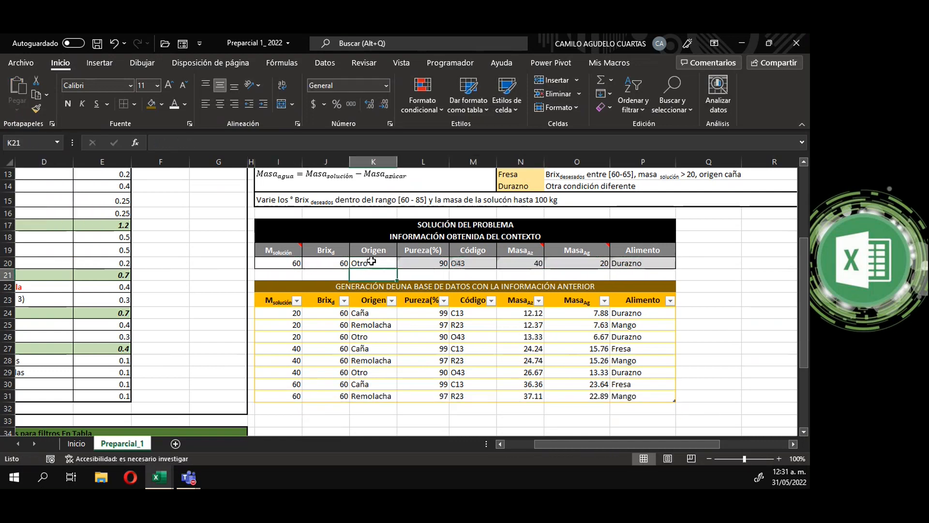
{"action": "left_click_drag", "start_coordinate": [288, 264], "coordinate": [638, 263]}
{"action": "key", "text": "ctrl+c"}
{"action": "left_click", "coordinate": [290, 407]}
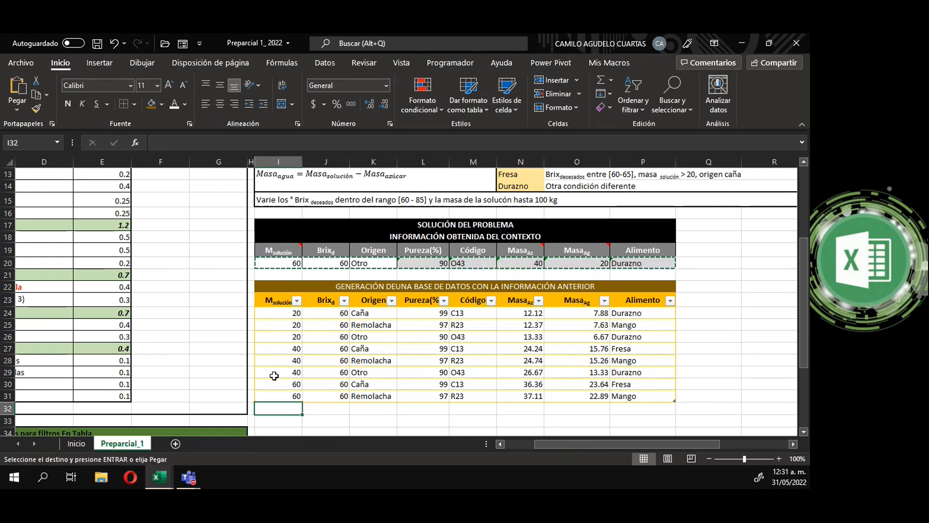
{"action": "left_click", "coordinate": [17, 109]}
{"action": "left_click", "coordinate": [16, 198]}
{"action": "left_click", "coordinate": [474, 419]}
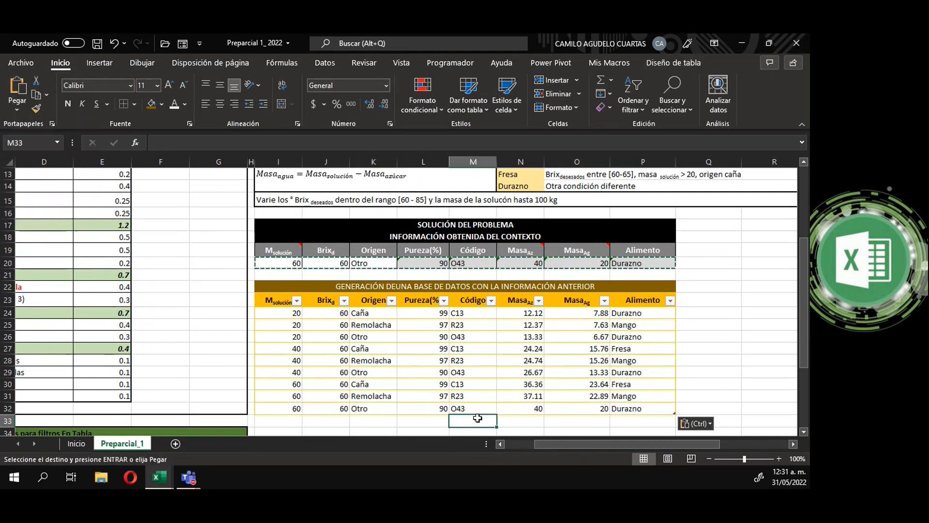
Step: Set the solution row's mass in I20 to 20, Brix in J20 to 85 and origin in K20 to Caña
{"action": "scroll", "coordinate": [477, 417], "scroll_direction": "down", "scroll_amount": 1}
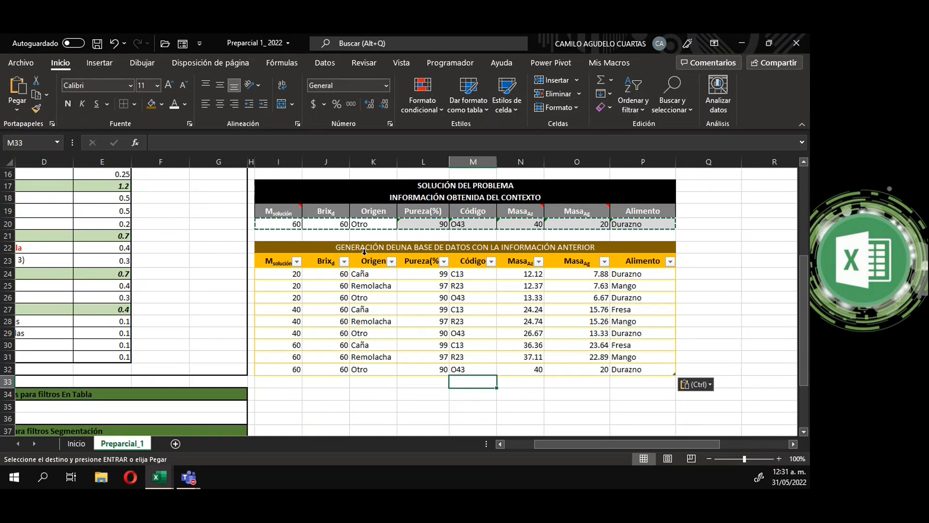
{"action": "scroll", "coordinate": [380, 267], "scroll_direction": "up", "scroll_amount": 1}
{"action": "left_click", "coordinate": [329, 264]}
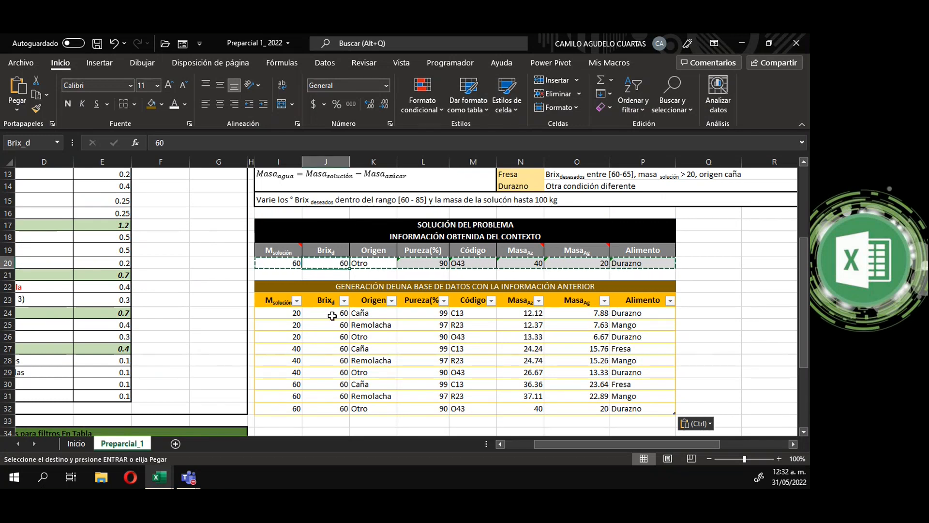
{"action": "left_click", "coordinate": [289, 264]}
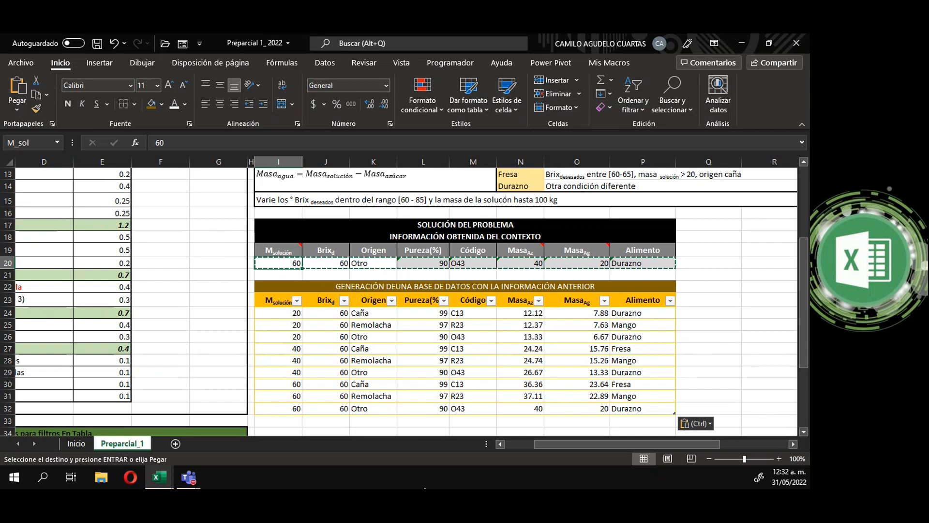
{"action": "type", "text": "20"}
{"action": "key", "text": "Return"}
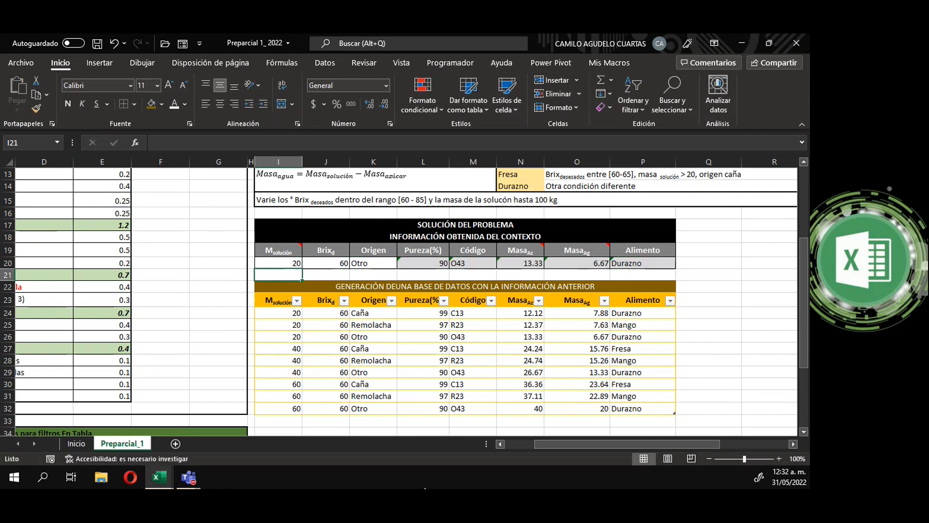
{"action": "left_click", "coordinate": [336, 266]}
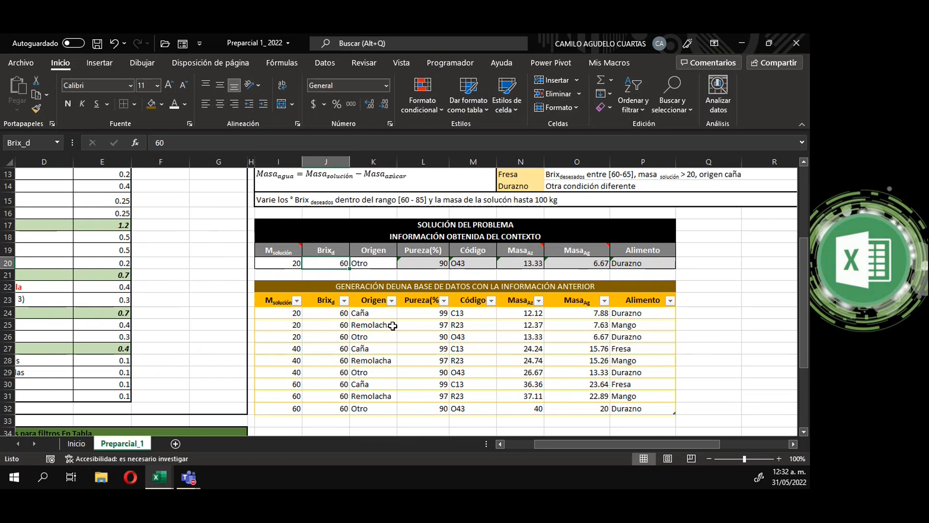
{"action": "type", "text": "85"}
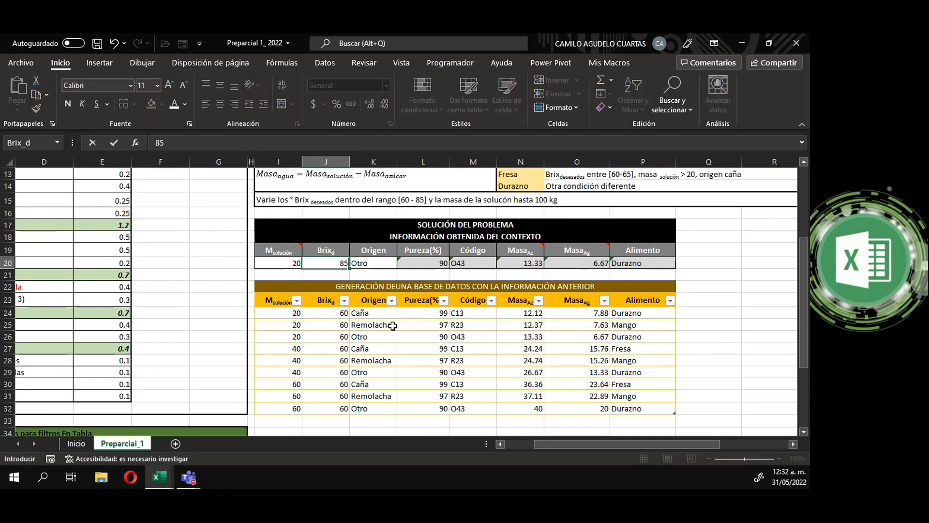
{"action": "key", "text": "Return"}
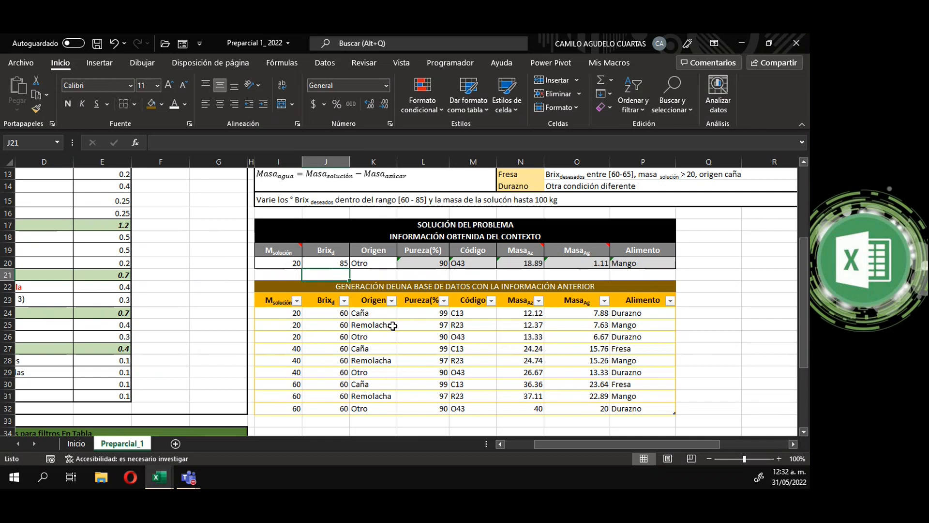
{"action": "left_click", "coordinate": [362, 264]}
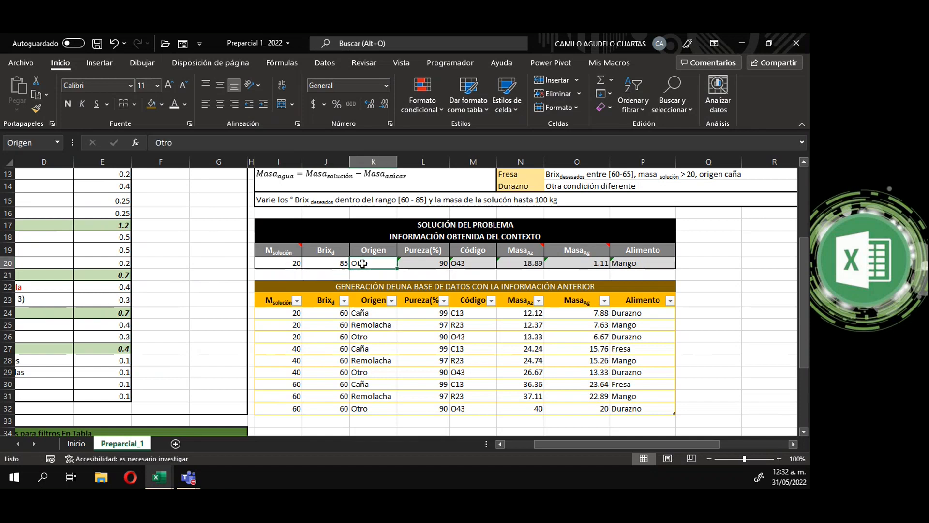
{"action": "type", "text": "Caña"}
{"action": "key", "text": "Return"}
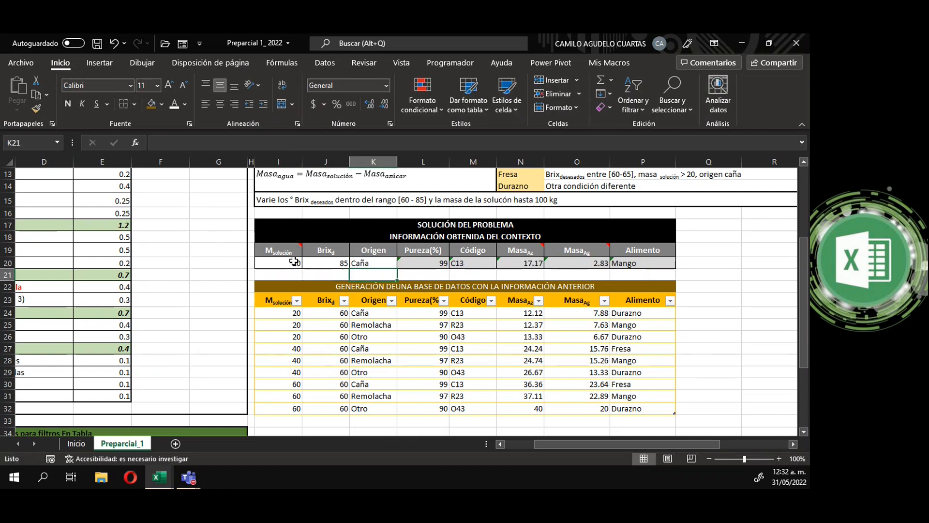
Step: Append the solution row I20:P20 to the database table at I33, pasting values without formulas
{"action": "left_click_drag", "start_coordinate": [292, 263], "coordinate": [643, 262]}
{"action": "key", "text": "ctrl+c"}
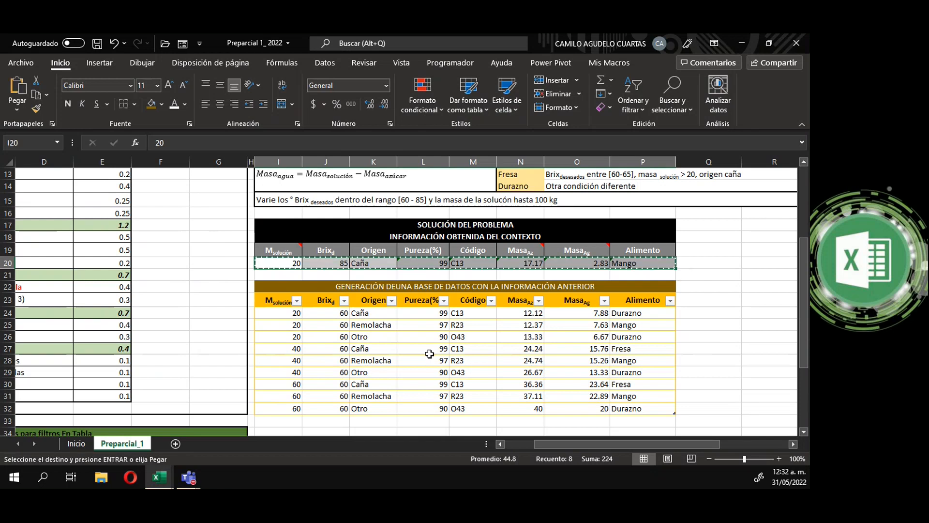
{"action": "left_click", "coordinate": [284, 420]}
{"action": "left_click", "coordinate": [19, 112]}
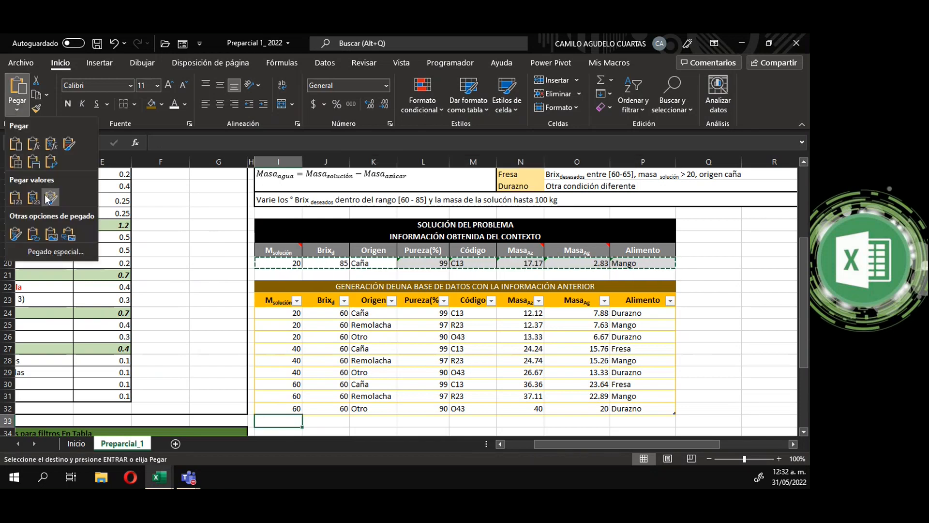
{"action": "left_click", "coordinate": [15, 196]}
Step: Change the origin in K20 to Remolacha and append the solution row to the database as values only at I34
{"action": "left_click", "coordinate": [368, 262]}
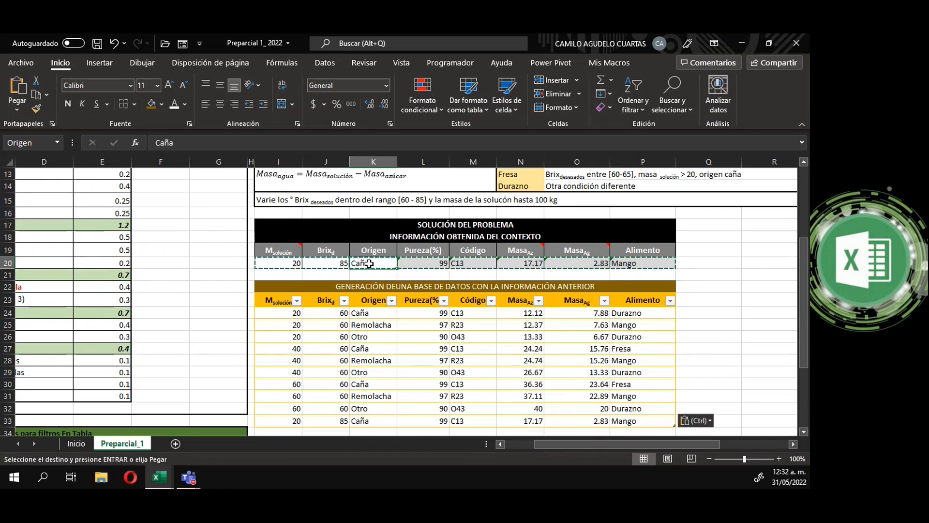
{"action": "type", "text": "Remolacha"}
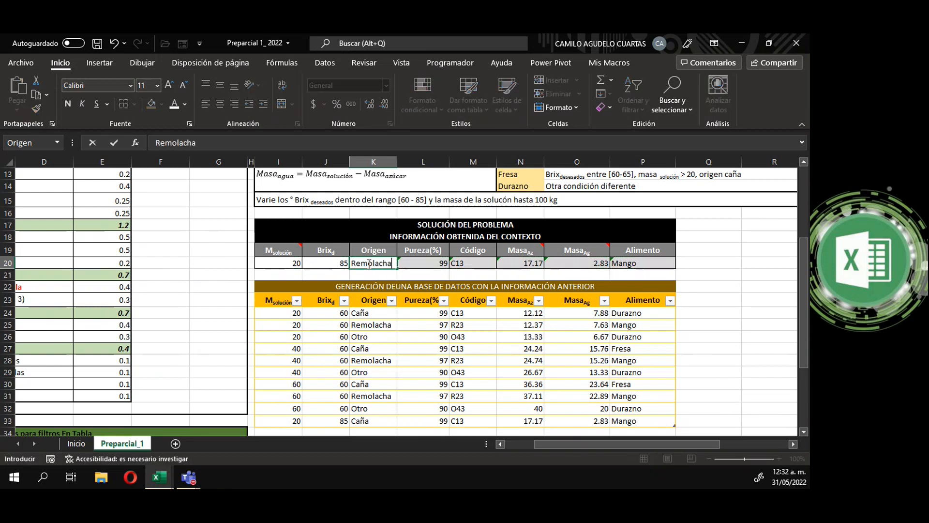
{"action": "key", "text": "Return"}
{"action": "left_click_drag", "start_coordinate": [295, 263], "coordinate": [624, 263]}
{"action": "key", "text": "ctrl+c"}
{"action": "scroll", "coordinate": [481, 306], "scroll_direction": "down", "scroll_amount": 1}
{"action": "scroll", "coordinate": [481, 306], "scroll_direction": "down", "scroll_amount": 1}
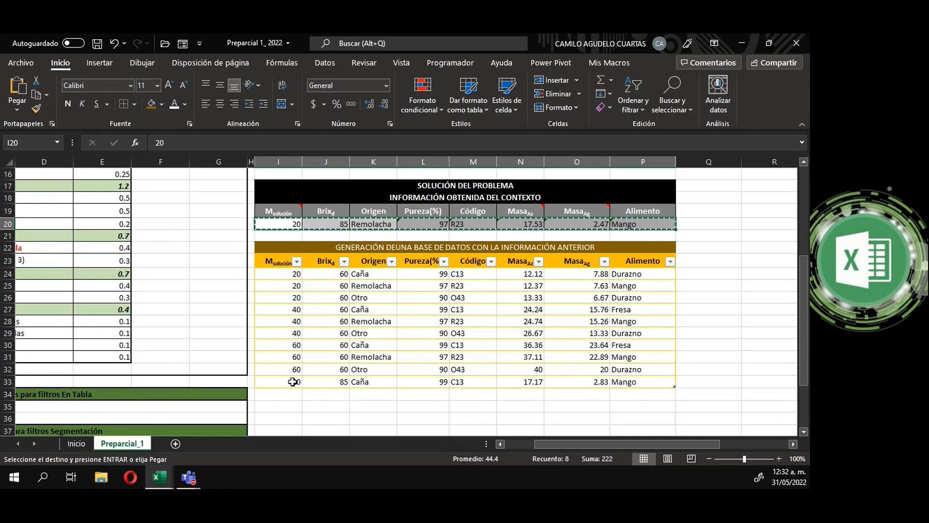
{"action": "left_click", "coordinate": [283, 392]}
{"action": "left_click", "coordinate": [17, 115]}
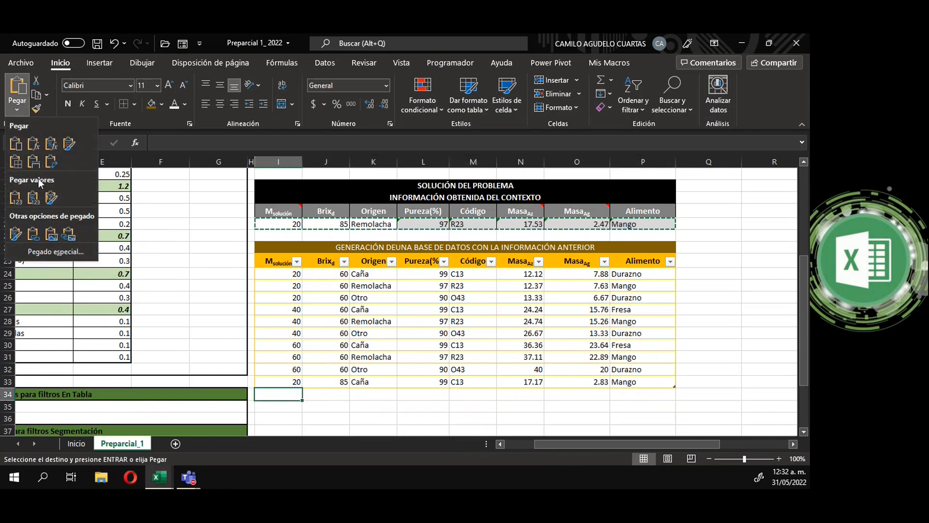
{"action": "left_click", "coordinate": [15, 197]}
{"action": "scroll", "coordinate": [382, 266], "scroll_direction": "up", "scroll_amount": 1}
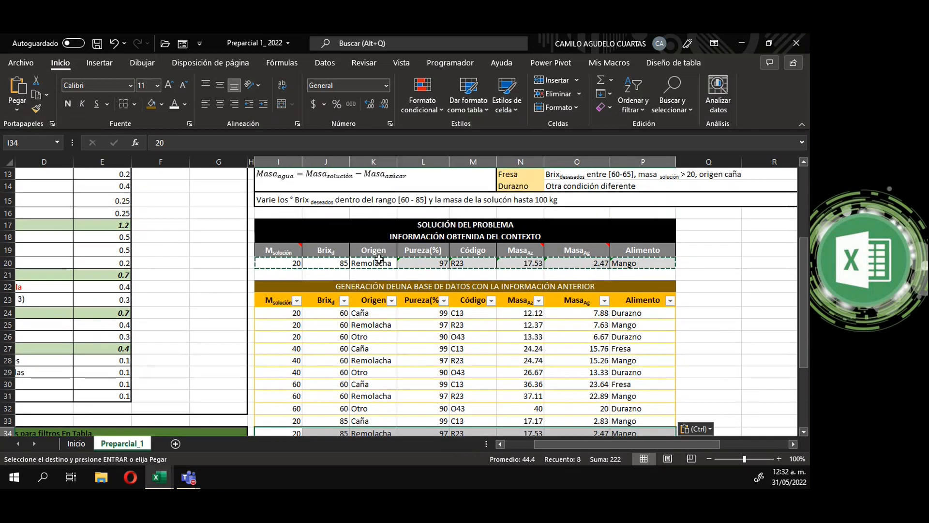
Step: Change the origin in K20 to Otro and append the solution row to the database as values only at I35
{"action": "left_click", "coordinate": [381, 265]}
{"action": "type", "text": "Otro"}
{"action": "key", "text": "Return"}
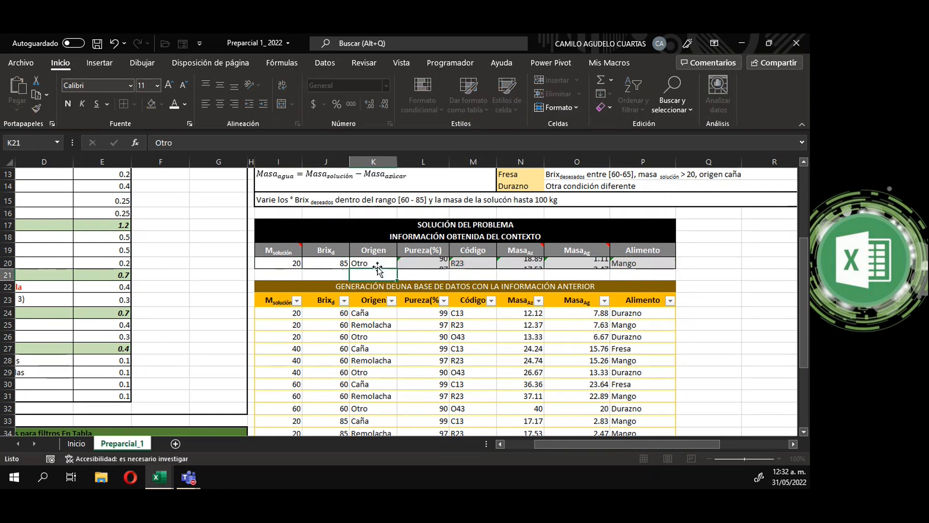
{"action": "left_click_drag", "start_coordinate": [279, 262], "coordinate": [623, 268]}
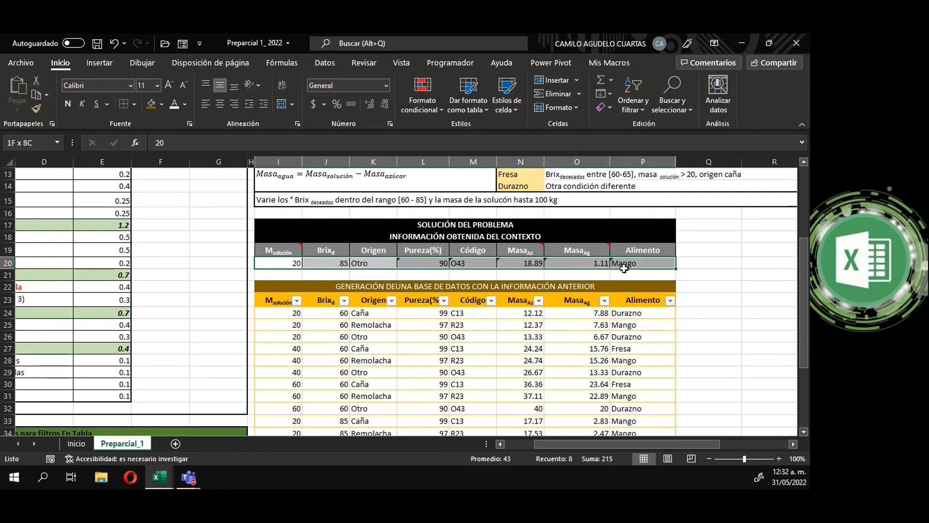
{"action": "key", "text": "ctrl+c"}
{"action": "scroll", "coordinate": [431, 300], "scroll_direction": "down", "scroll_amount": 2}
{"action": "left_click", "coordinate": [279, 369]}
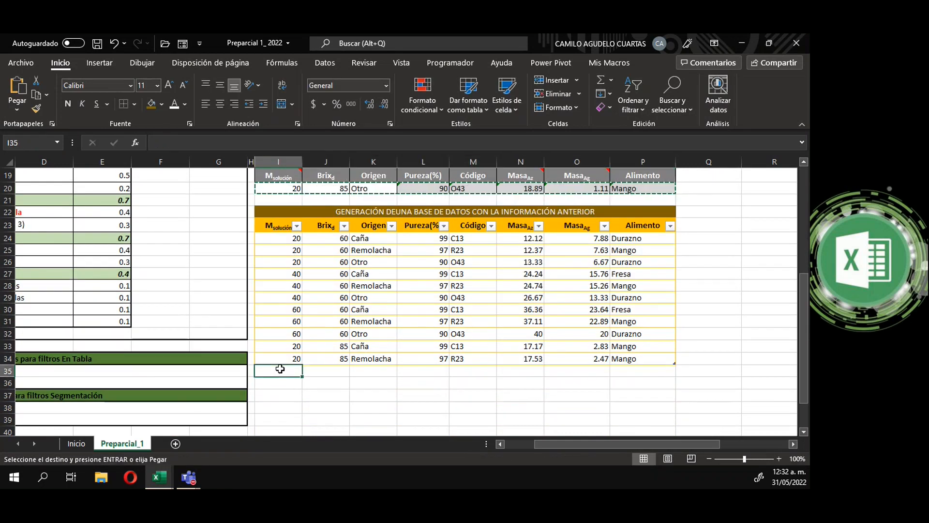
{"action": "left_click", "coordinate": [17, 109]}
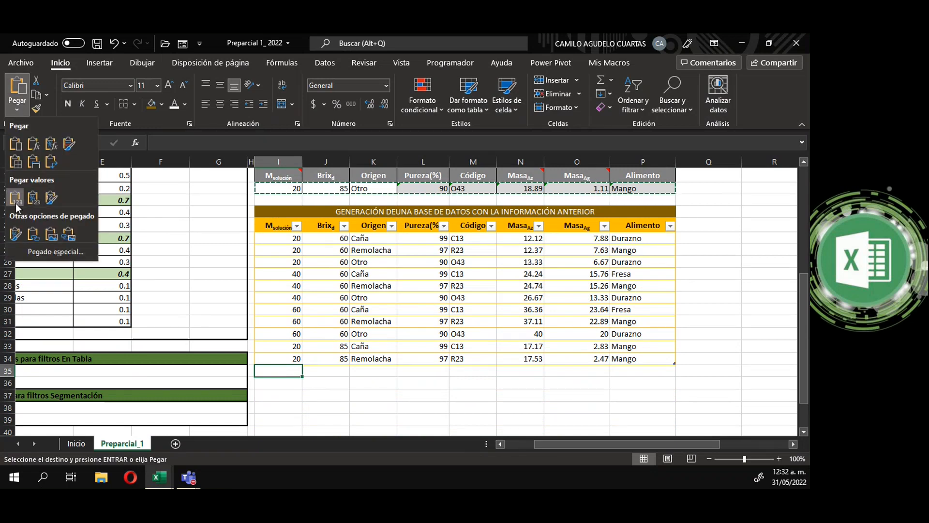
{"action": "left_click", "coordinate": [16, 206]}
{"action": "left_click", "coordinate": [347, 400]}
Step: Enter I23 in B22 as the cell reference for the Creación y formato de tabla criterion
{"action": "scroll", "coordinate": [403, 370], "scroll_direction": "up", "scroll_amount": 1}
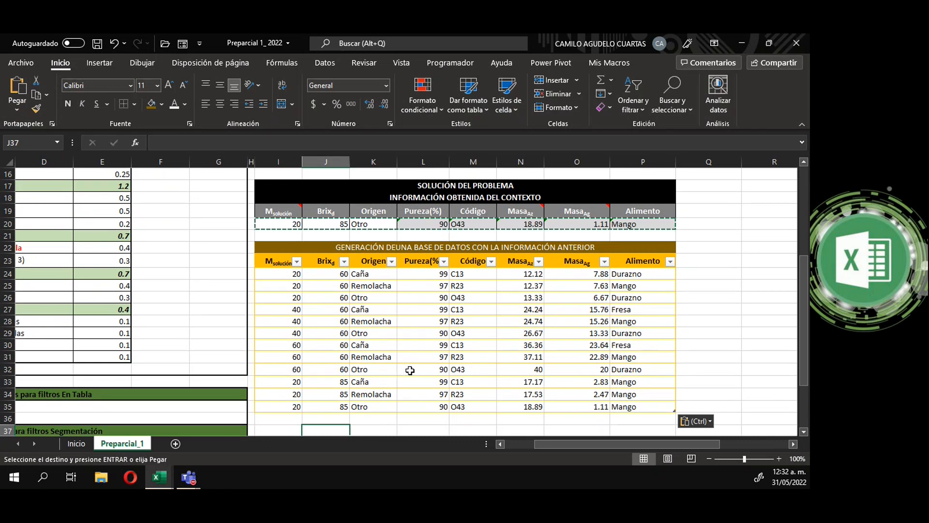
{"action": "left_click", "coordinate": [707, 298]}
{"action": "left_click", "coordinate": [475, 300]}
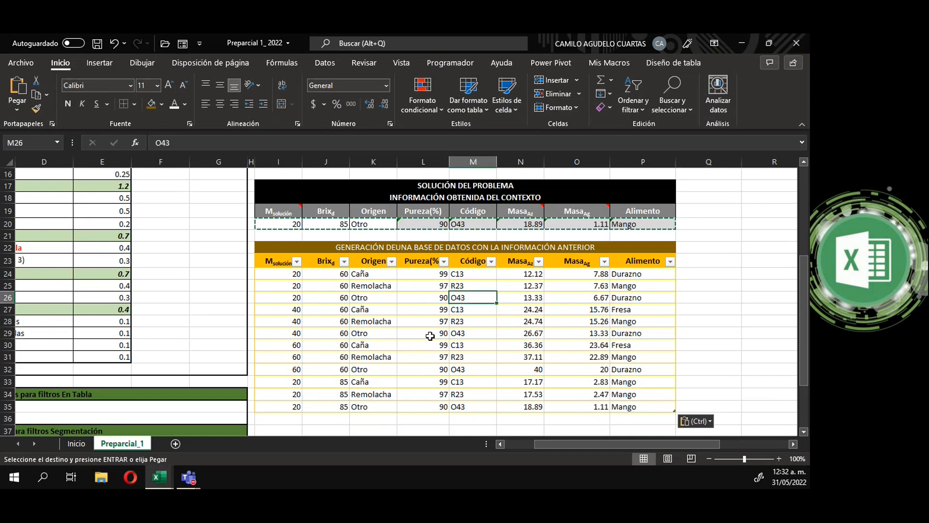
{"action": "left_click_drag", "start_coordinate": [588, 445], "coordinate": [532, 445]}
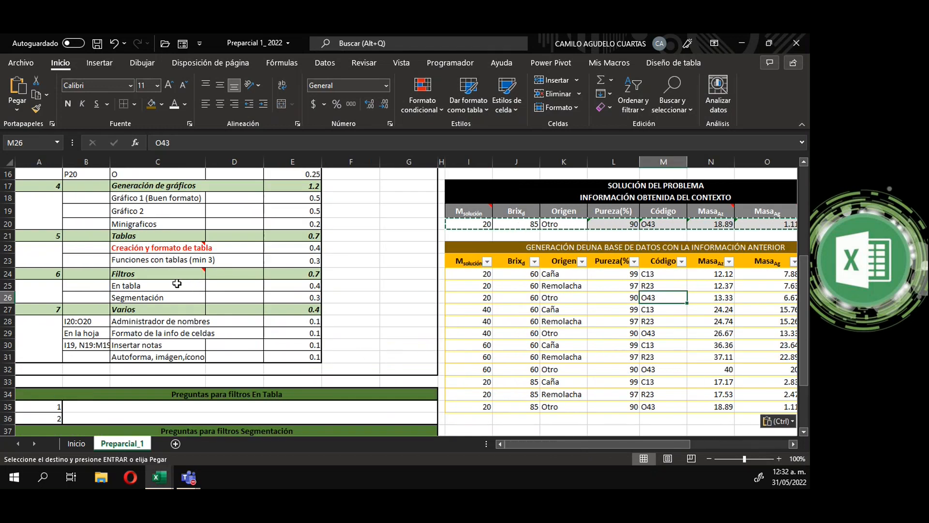
{"action": "left_click", "coordinate": [156, 248]}
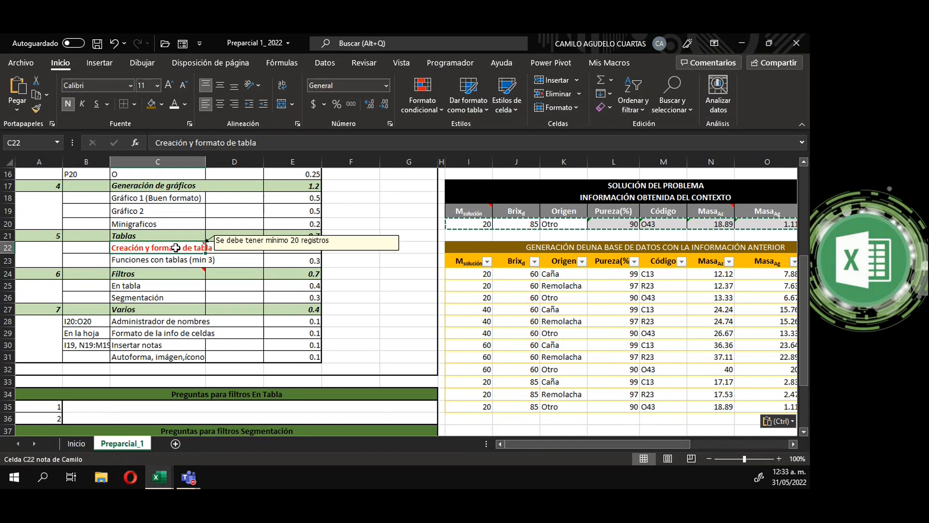
{"action": "left_click", "coordinate": [448, 261]}
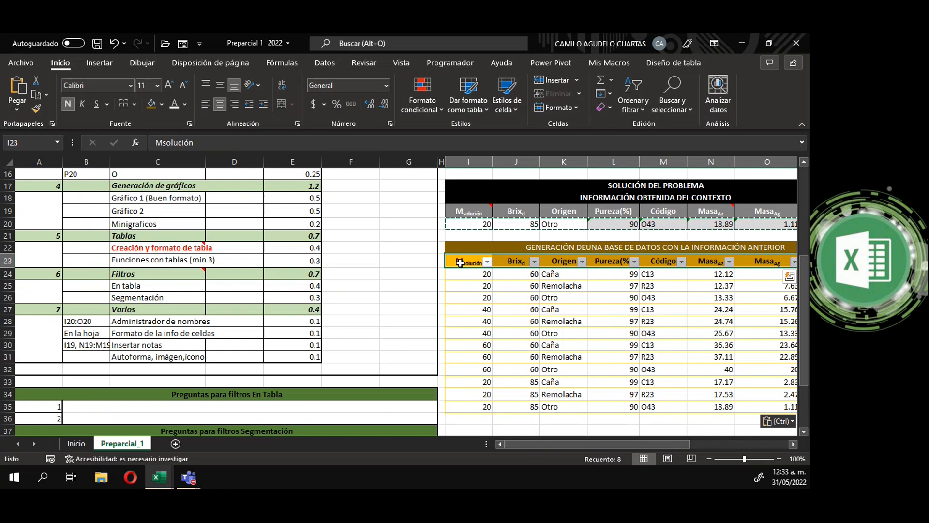
{"action": "left_click", "coordinate": [95, 247]}
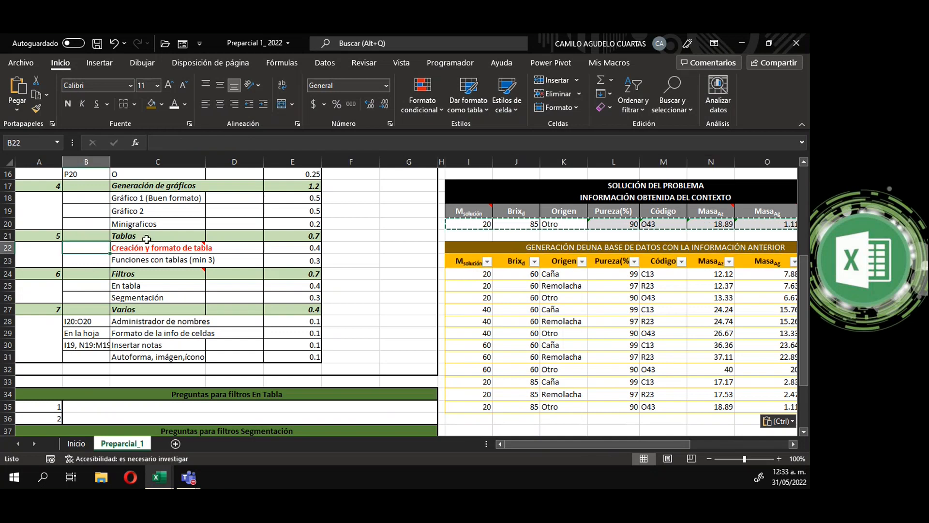
{"action": "type", "text": "I23"}
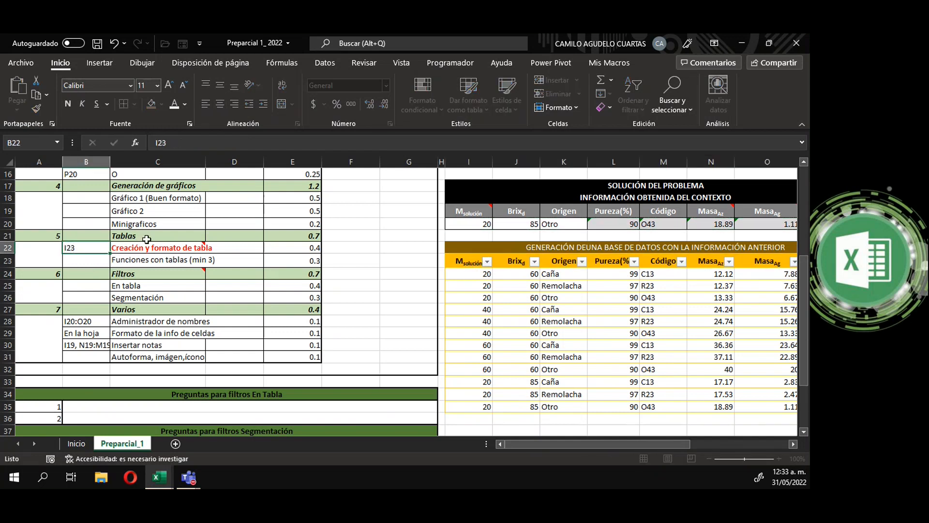
{"action": "key", "text": "Return"}
{"action": "left_click", "coordinate": [283, 247]}
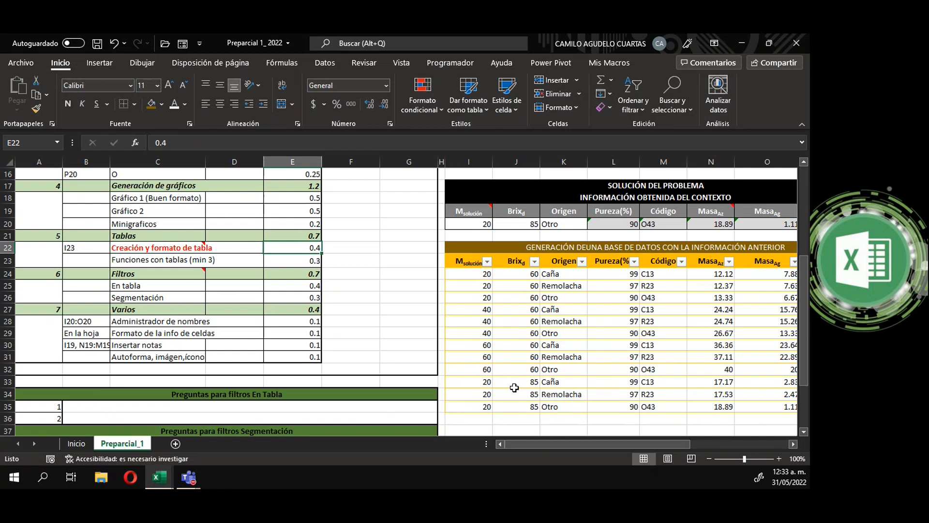
Step: Make the Funciones con tablas (min 3) text in C23 bold red and return the text in C22 to black
{"action": "left_click", "coordinate": [147, 263]}
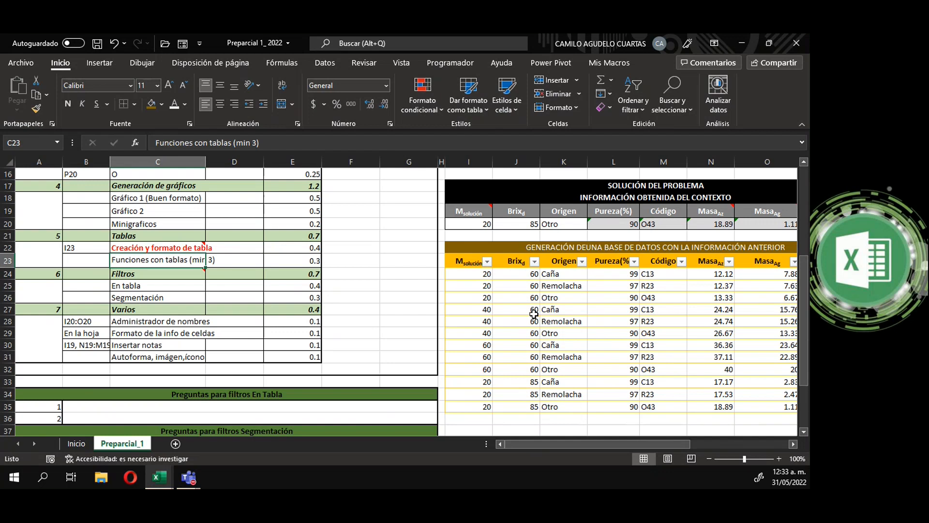
{"action": "left_click", "coordinate": [188, 106]}
{"action": "left_click", "coordinate": [185, 240]}
{"action": "left_click", "coordinate": [67, 104]}
{"action": "left_click", "coordinate": [153, 249]}
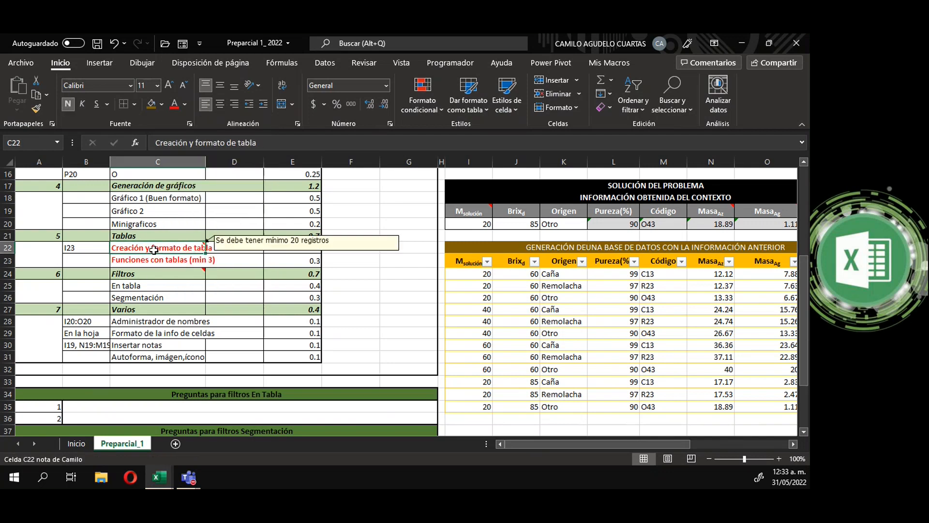
{"action": "left_click", "coordinate": [185, 105]}
{"action": "left_click", "coordinate": [194, 122]}
{"action": "left_click", "coordinate": [169, 259]}
Step: Add a totals row to the solution database table
{"action": "scroll", "coordinate": [575, 388], "scroll_direction": "down", "scroll_amount": 1}
{"action": "left_click", "coordinate": [565, 357]}
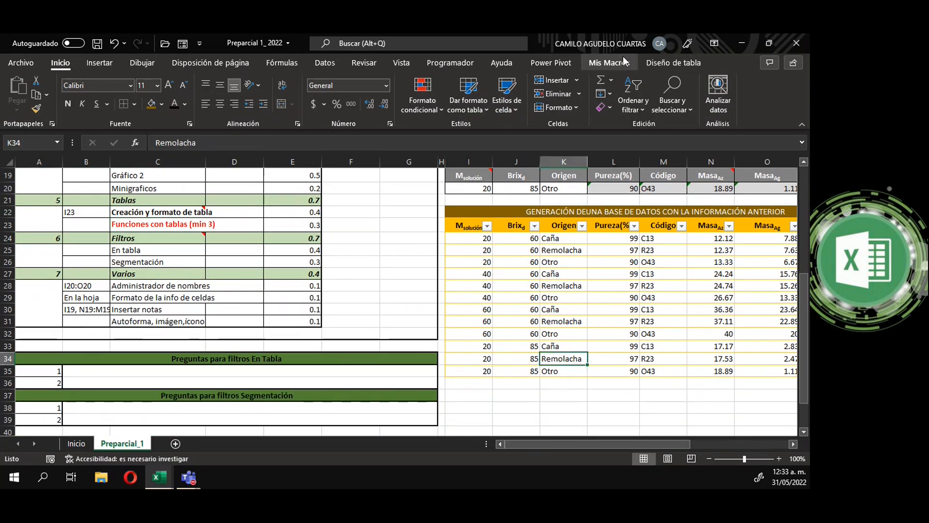
{"action": "left_click", "coordinate": [556, 286]}
{"action": "left_click", "coordinate": [646, 298]}
{"action": "left_click", "coordinate": [580, 334]}
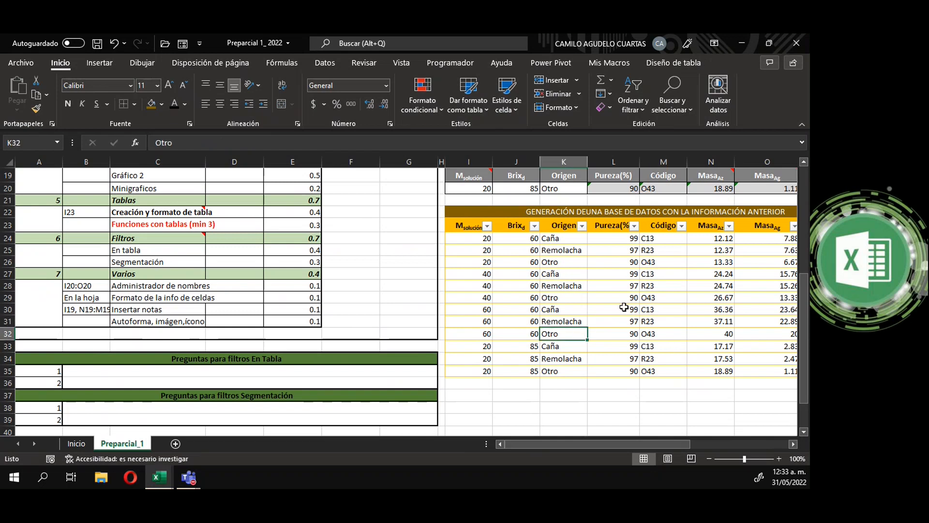
{"action": "left_click", "coordinate": [624, 307]}
{"action": "left_click", "coordinate": [650, 65]}
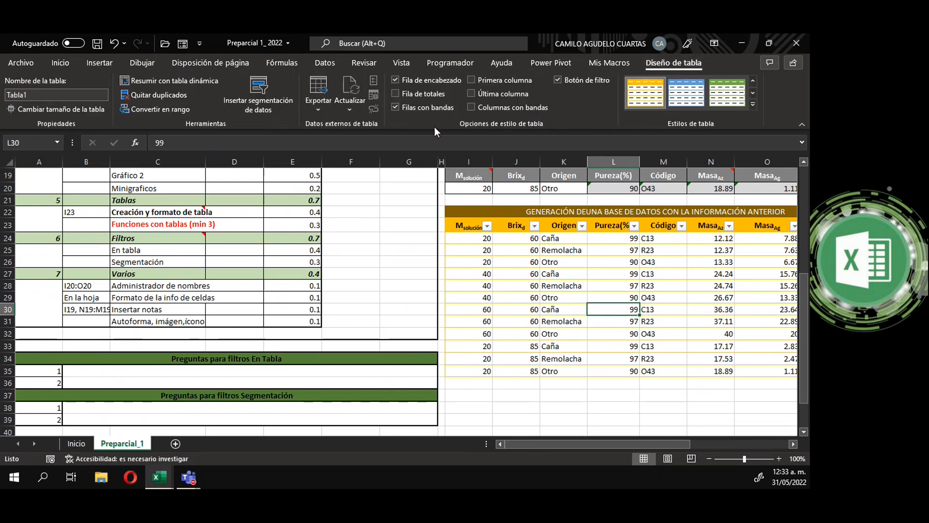
{"action": "left_click", "coordinate": [396, 94]}
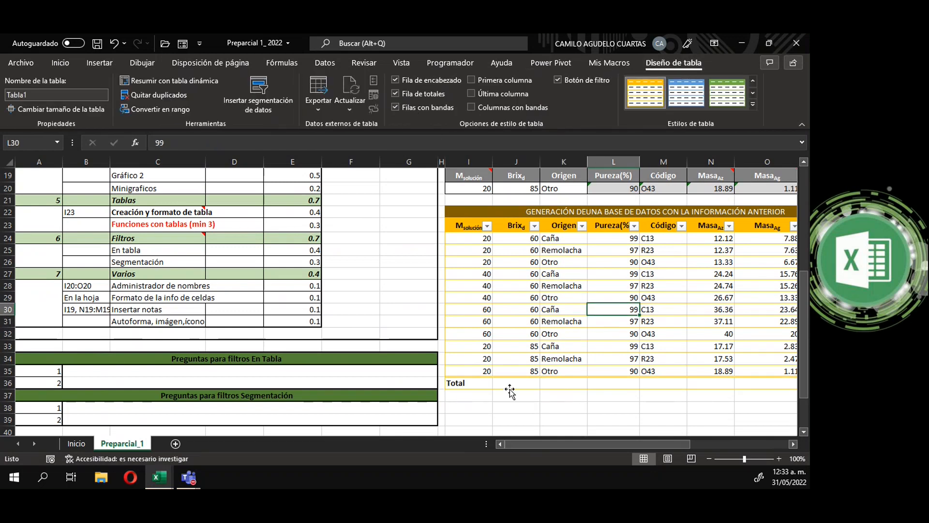
{"action": "scroll", "coordinate": [617, 390], "scroll_direction": "down", "scroll_amount": 1}
{"action": "scroll", "coordinate": [617, 390], "scroll_direction": "up", "scroll_amount": 1}
{"action": "left_click", "coordinate": [613, 419]}
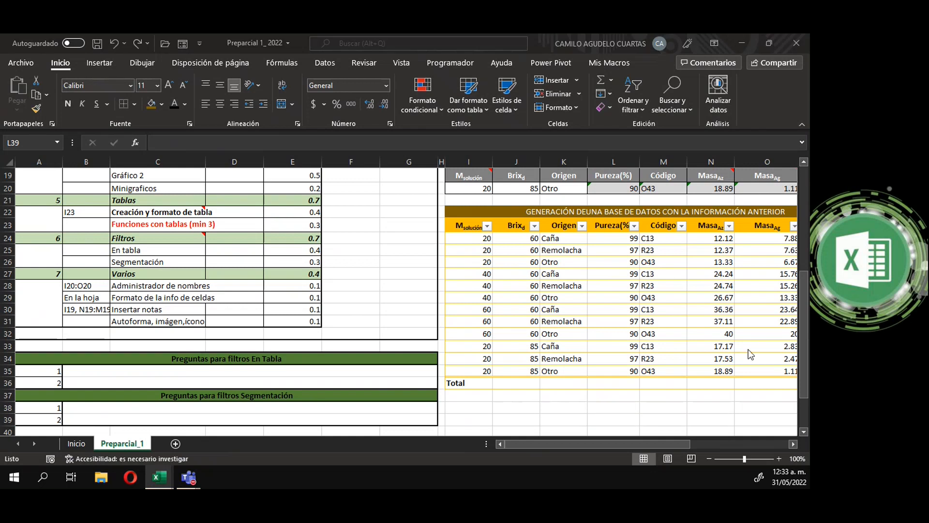
Step: In the totals row, use Recuento for the Alimento column in P36 and Suma for the sugar mass column in N36
{"action": "left_click_drag", "start_coordinate": [647, 444], "coordinate": [685, 439]}
{"action": "left_click", "coordinate": [651, 381]}
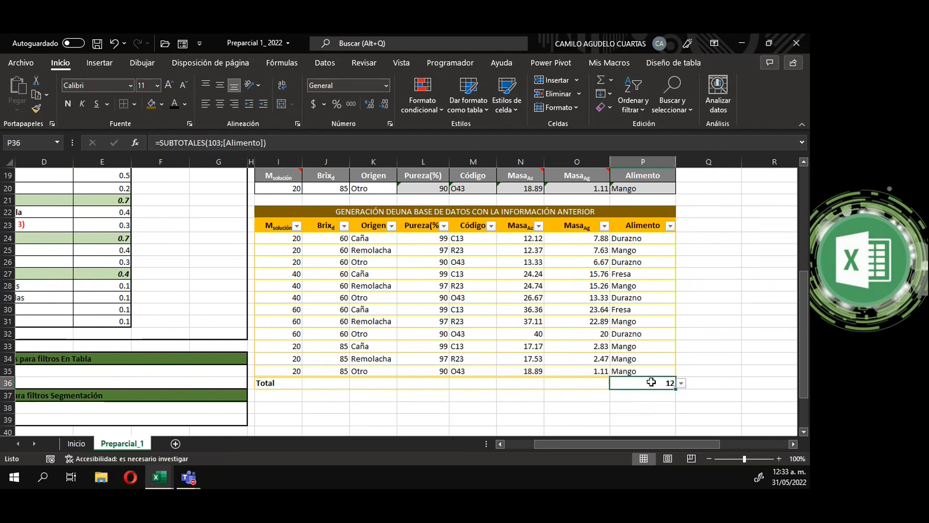
{"action": "left_click", "coordinate": [681, 383]}
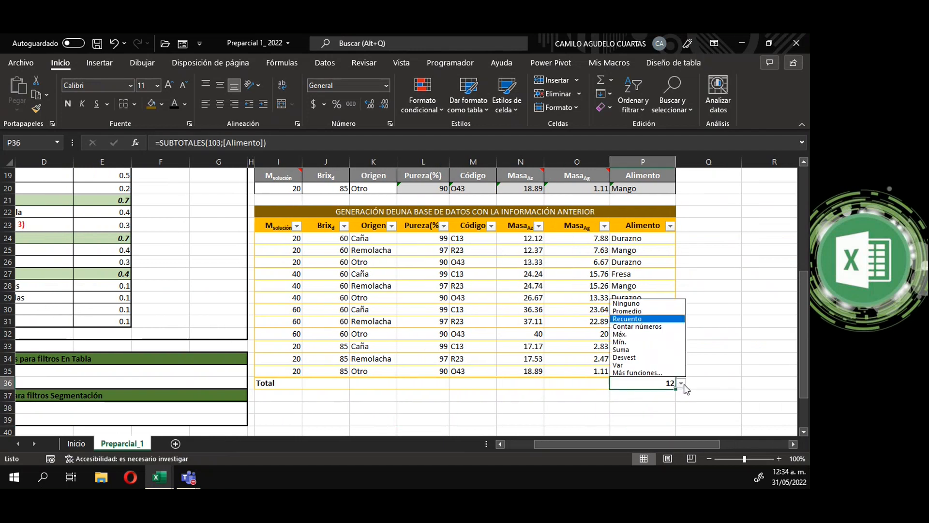
{"action": "left_click", "coordinate": [634, 319]}
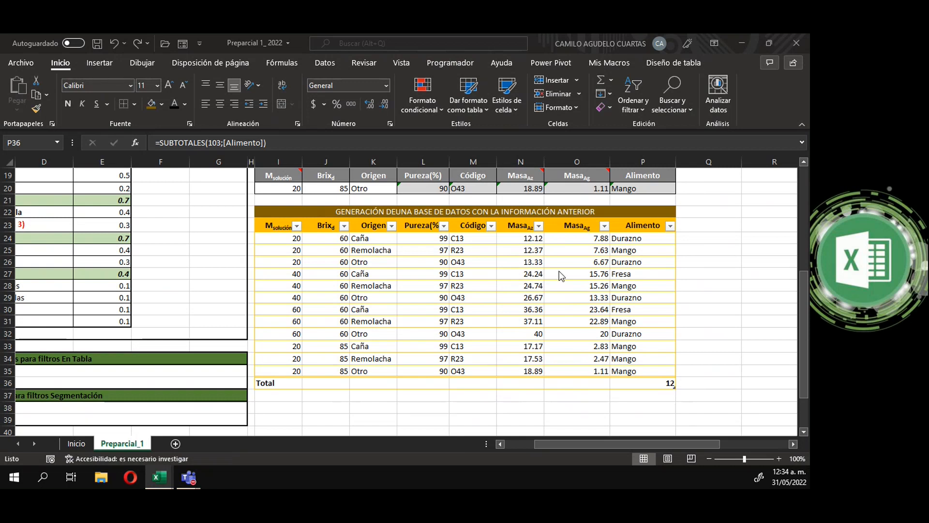
{"action": "left_click", "coordinate": [528, 253]}
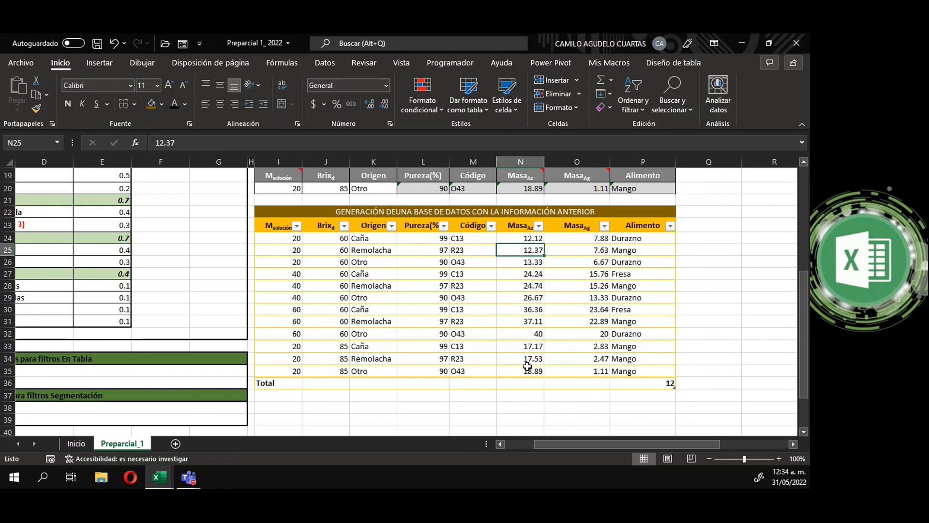
{"action": "left_click", "coordinate": [525, 371]}
{"action": "left_click", "coordinate": [536, 383]}
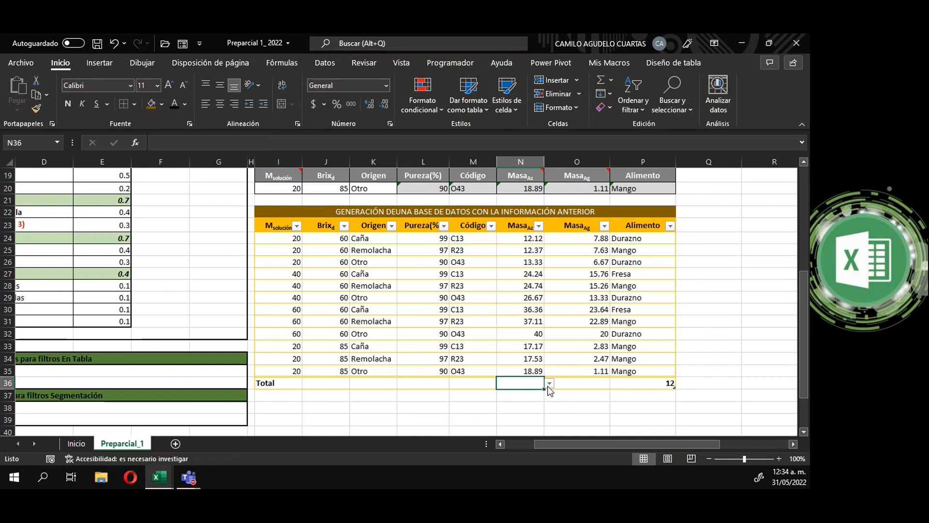
{"action": "left_click", "coordinate": [549, 383]}
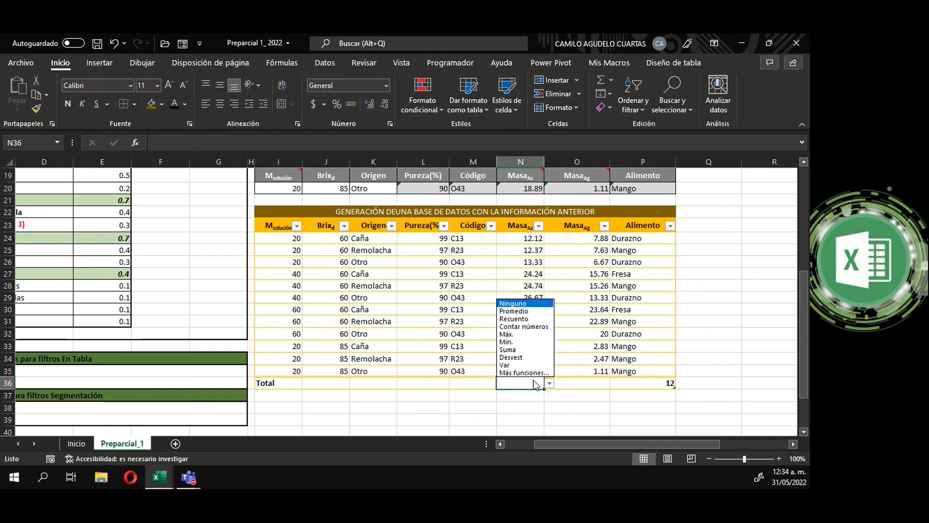
{"action": "left_click", "coordinate": [516, 349]}
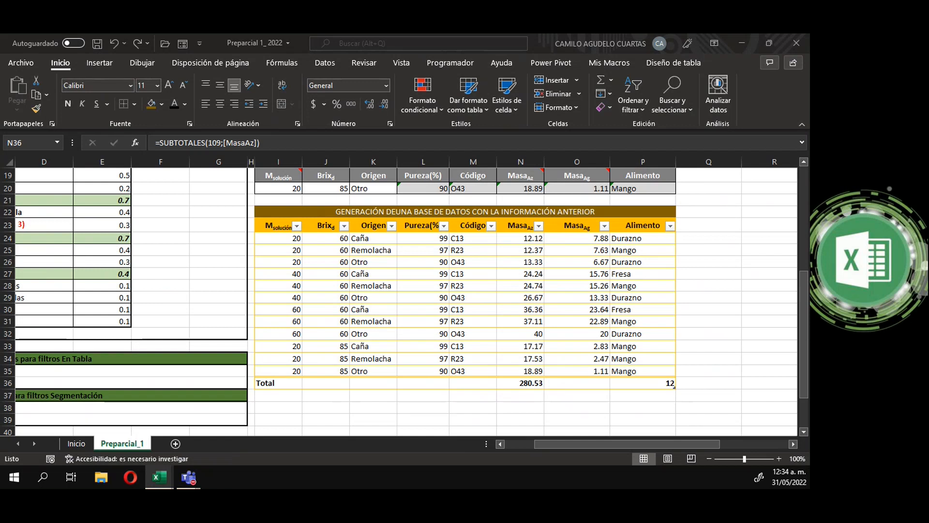
Step: In the totals row, use Promedio for the Brix column in J36 and Mín. for the water mass column in O36
{"action": "left_click", "coordinate": [326, 382]}
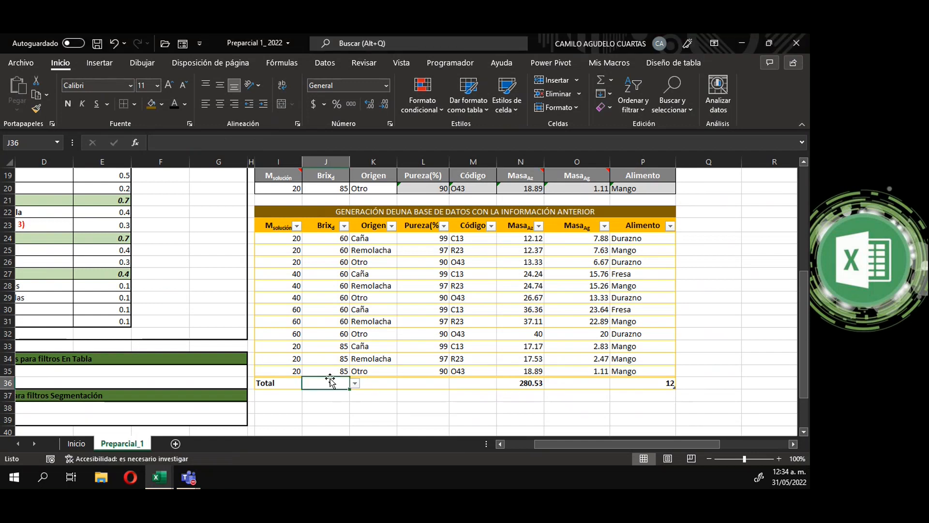
{"action": "left_click", "coordinate": [356, 383]}
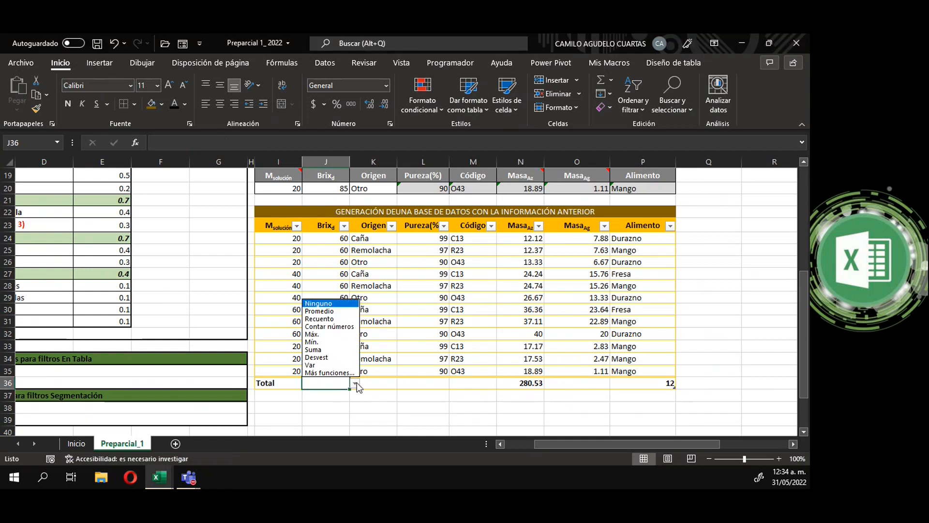
{"action": "left_click", "coordinate": [332, 312]}
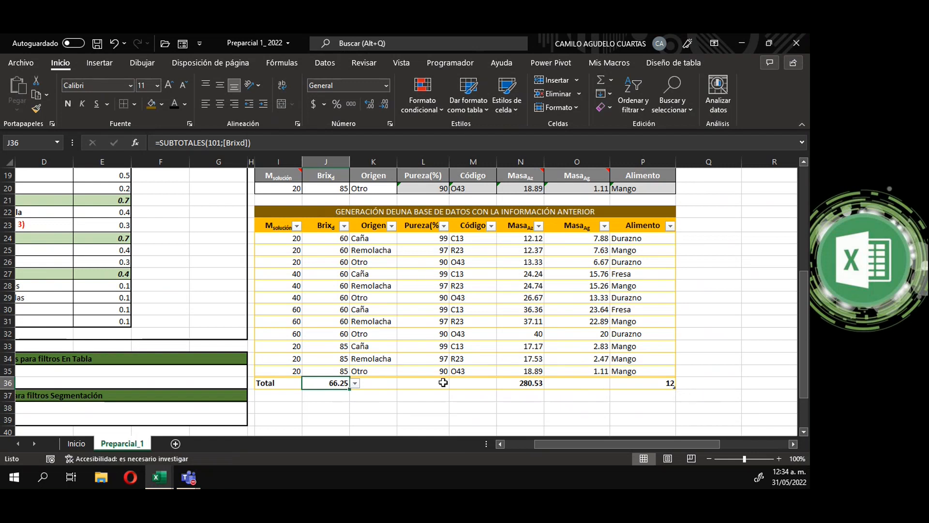
{"action": "left_click", "coordinate": [579, 386]}
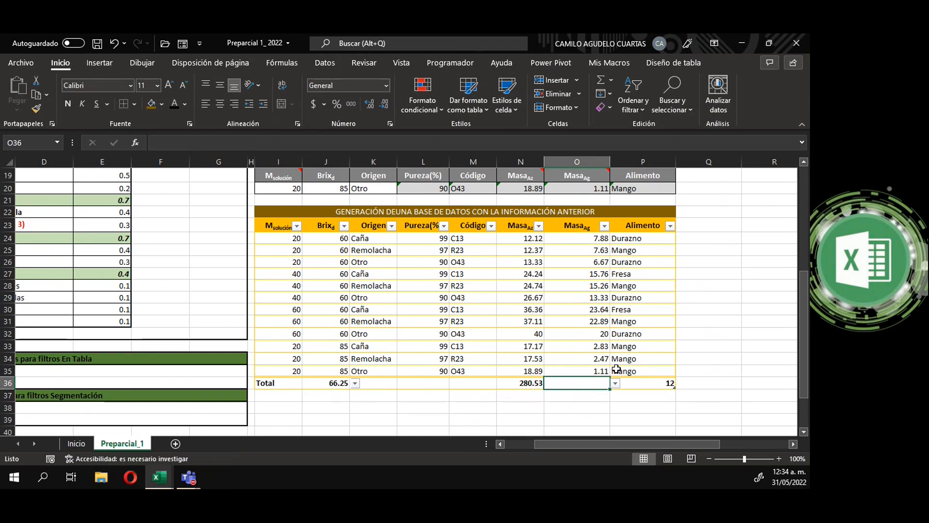
{"action": "left_click", "coordinate": [615, 384]}
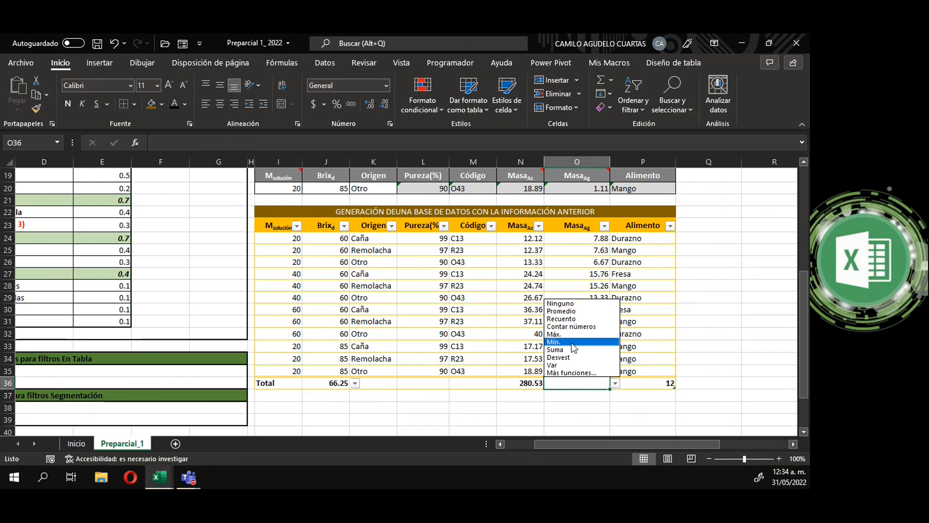
{"action": "left_click", "coordinate": [557, 342]}
{"action": "left_click", "coordinate": [613, 421]}
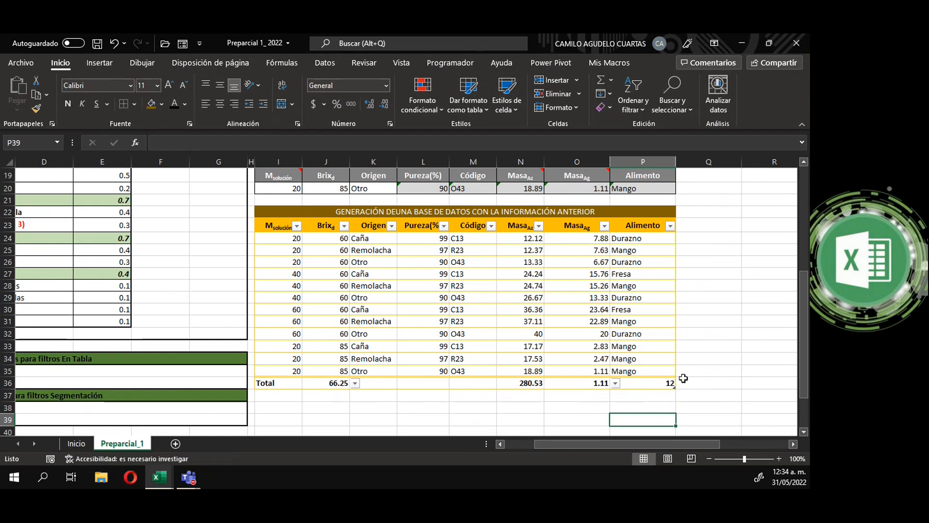
Step: Enter Final de la tabla in B23 as the location of the Funciones con tablas (min 3) item
{"action": "left_click_drag", "start_coordinate": [645, 448], "coordinate": [610, 445]}
{"action": "scroll", "coordinate": [169, 257], "scroll_direction": "up", "scroll_amount": 1}
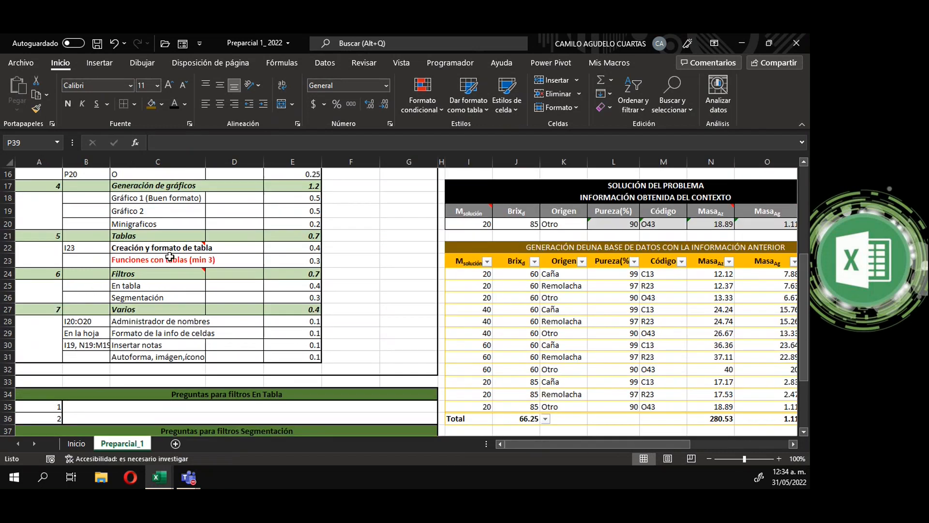
{"action": "left_click", "coordinate": [196, 263]}
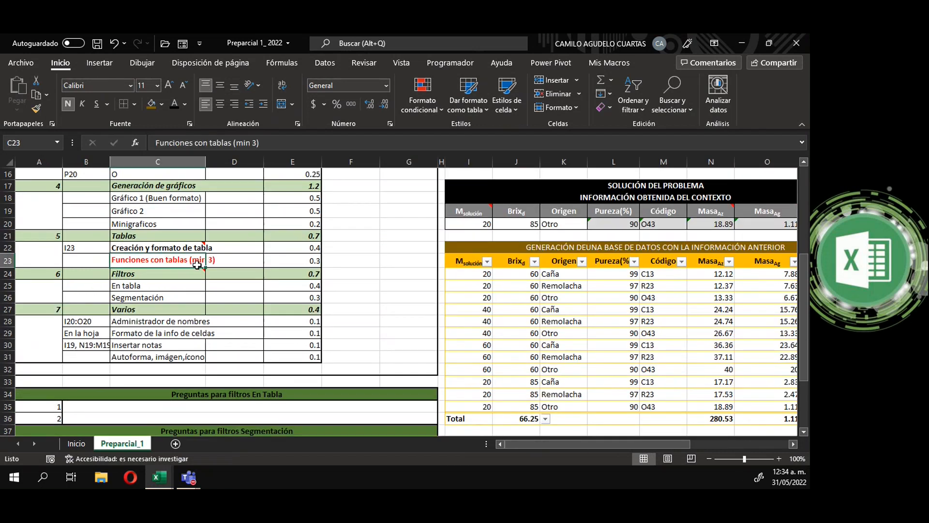
{"action": "left_click", "coordinate": [294, 260]}
{"action": "left_click", "coordinate": [99, 263]}
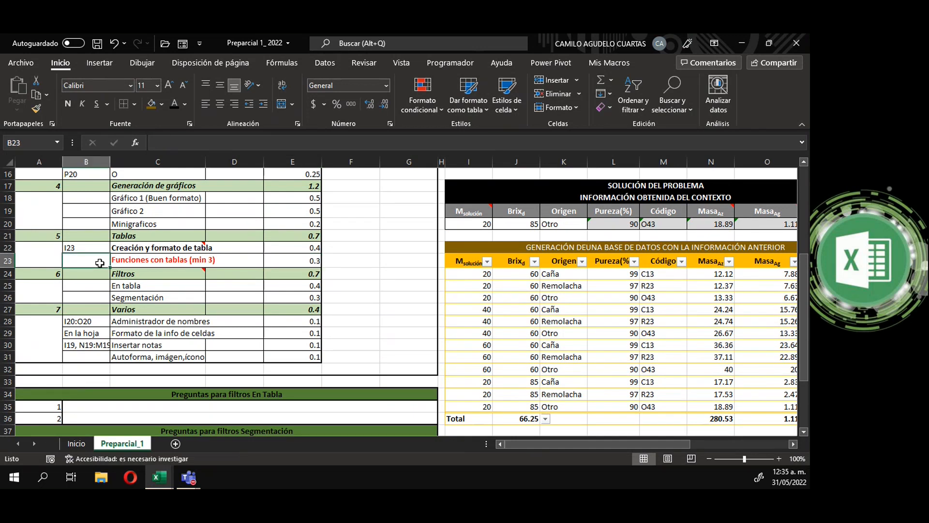
{"action": "type", "text": "Final de la tabla"}
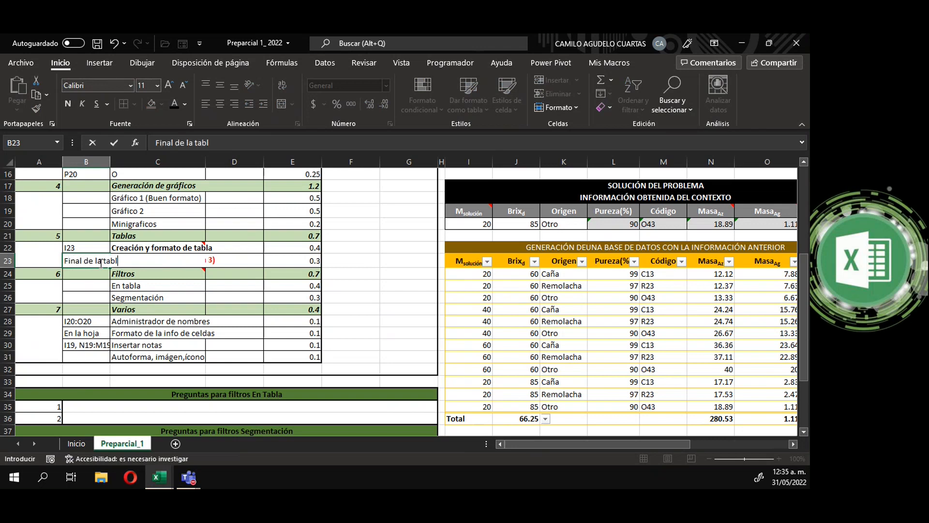
{"action": "key", "text": "Return"}
Step: Return the Tablas rubric texts in C22 and C23 to regular, non-bold black
{"action": "left_click", "coordinate": [154, 259]}
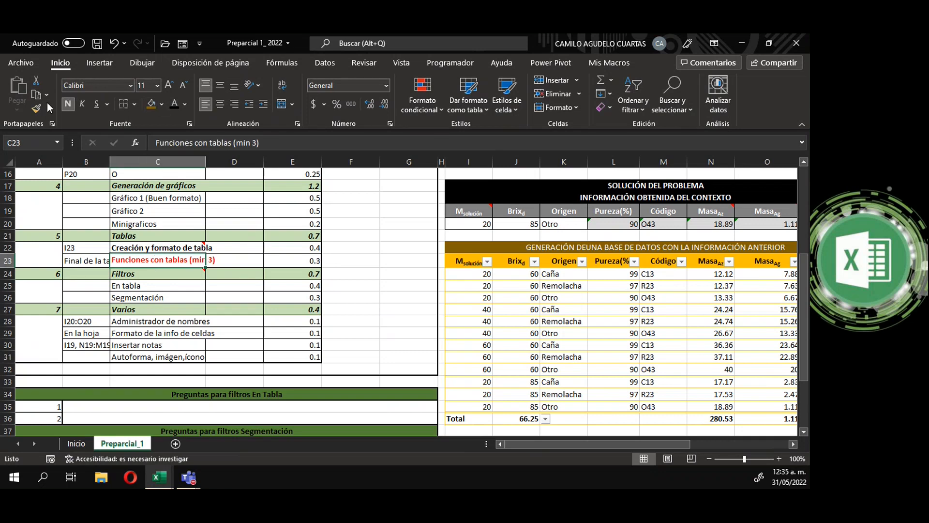
{"action": "left_click", "coordinate": [174, 103]}
{"action": "left_click_drag", "start_coordinate": [173, 249], "coordinate": [169, 260]}
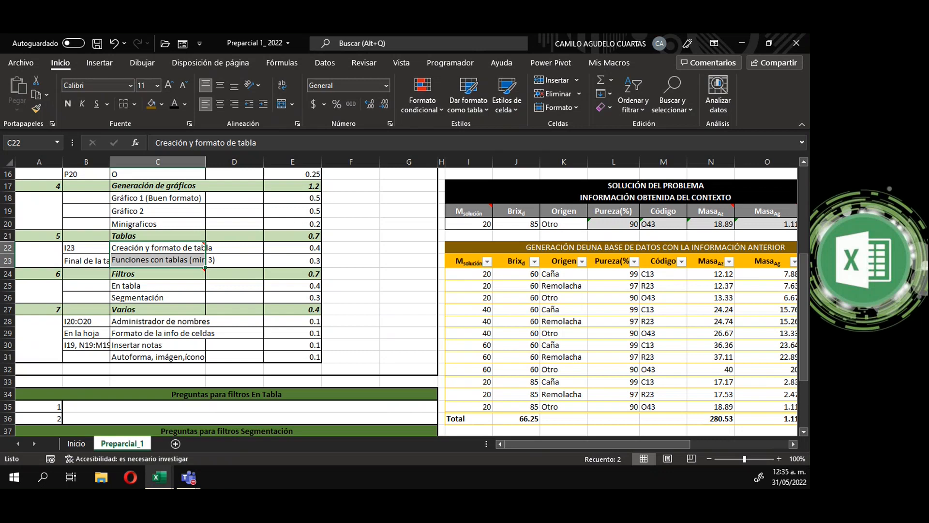
{"action": "left_click", "coordinate": [419, 332]}
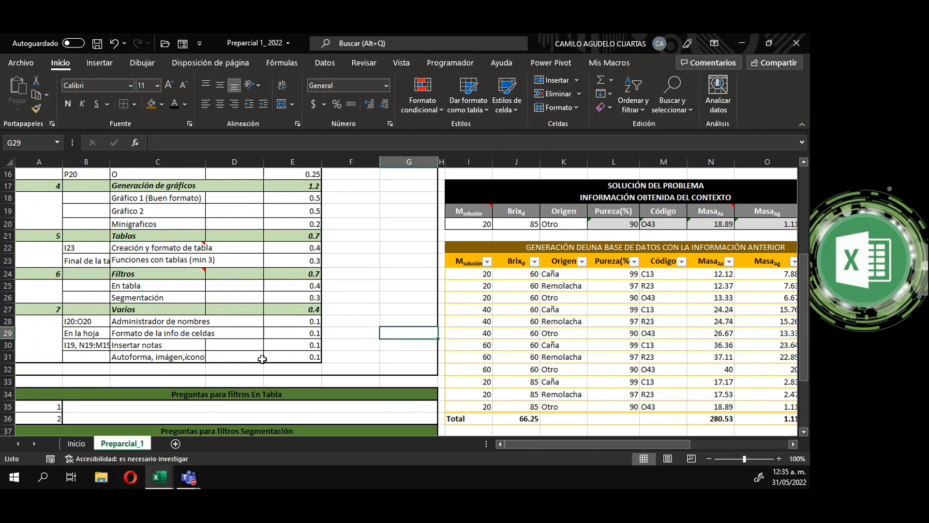
Step: Select Q22 beside the solution database table and open the stock icon library for inserting there
{"action": "left_click", "coordinate": [140, 358]}
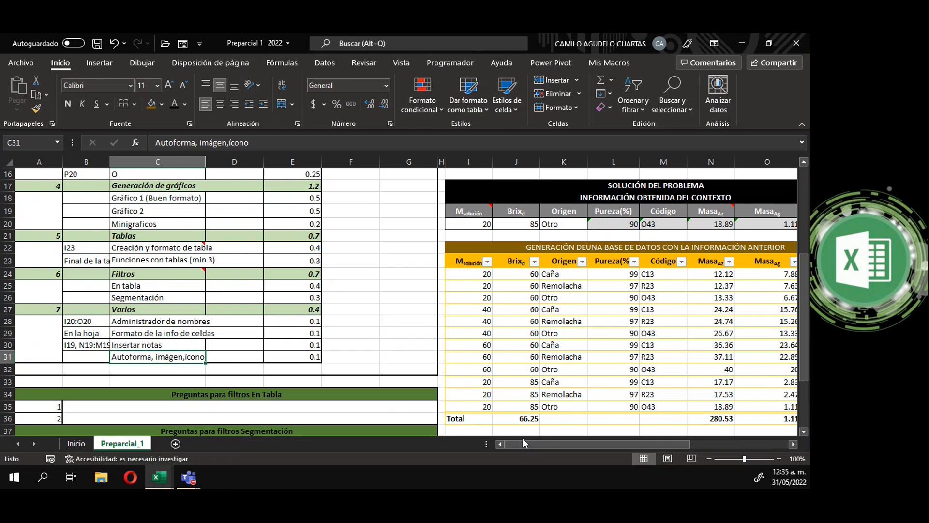
{"action": "left_click_drag", "start_coordinate": [523, 439], "coordinate": [621, 448]}
{"action": "left_click", "coordinate": [486, 285]}
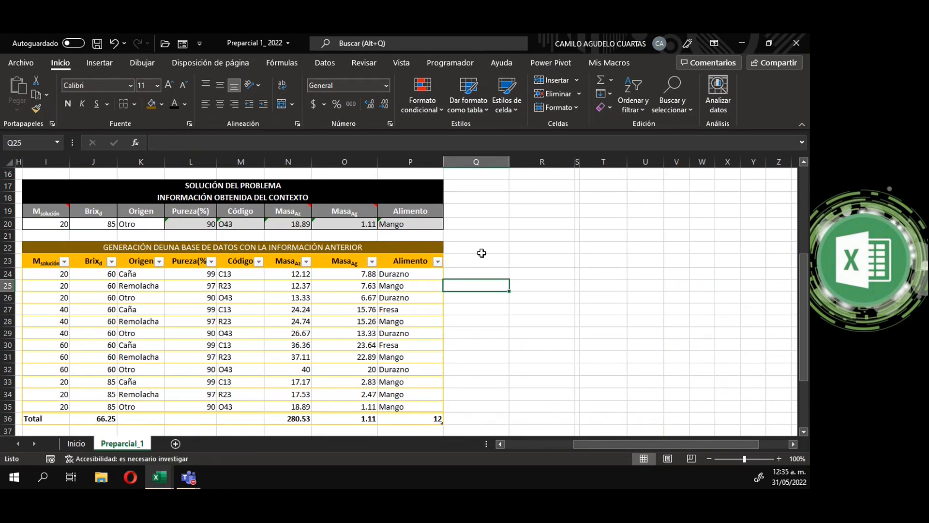
{"action": "left_click", "coordinate": [472, 260]}
{"action": "left_click_drag", "start_coordinate": [479, 246], "coordinate": [537, 337]}
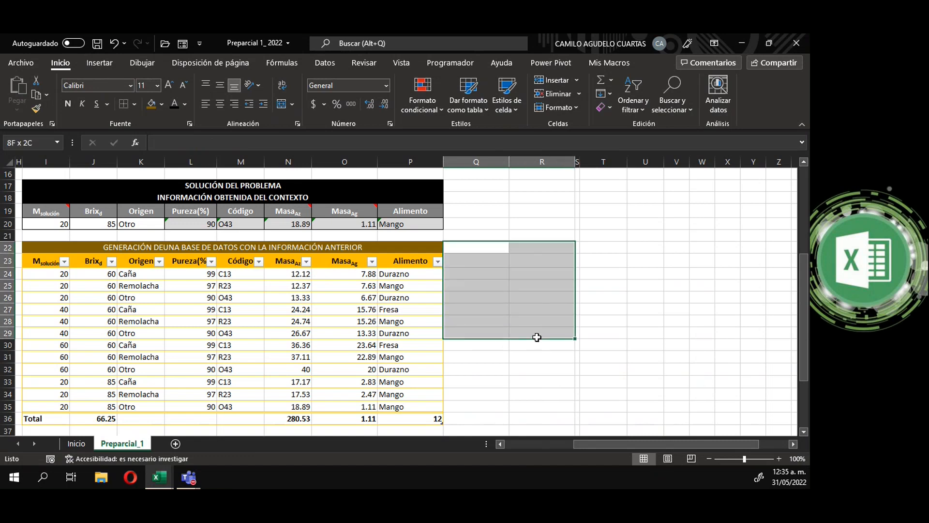
{"action": "left_click", "coordinate": [494, 244]}
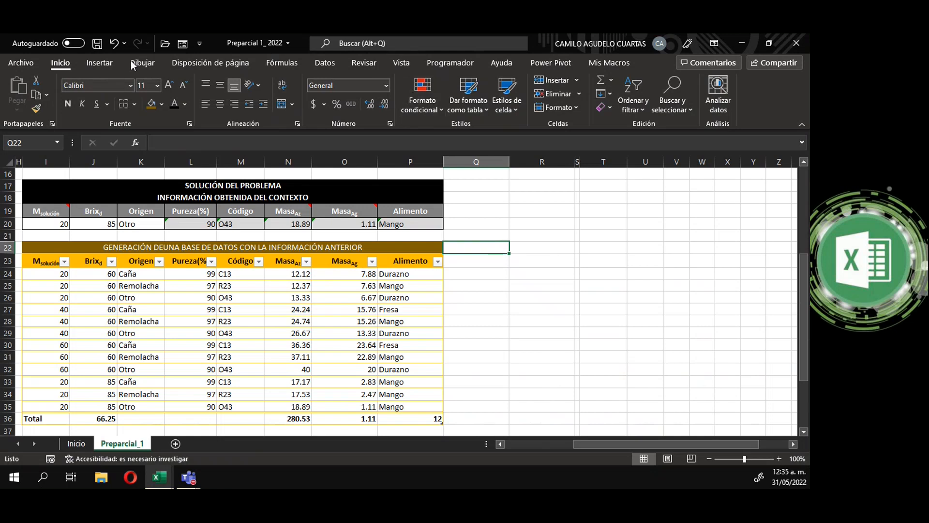
{"action": "left_click", "coordinate": [100, 63]}
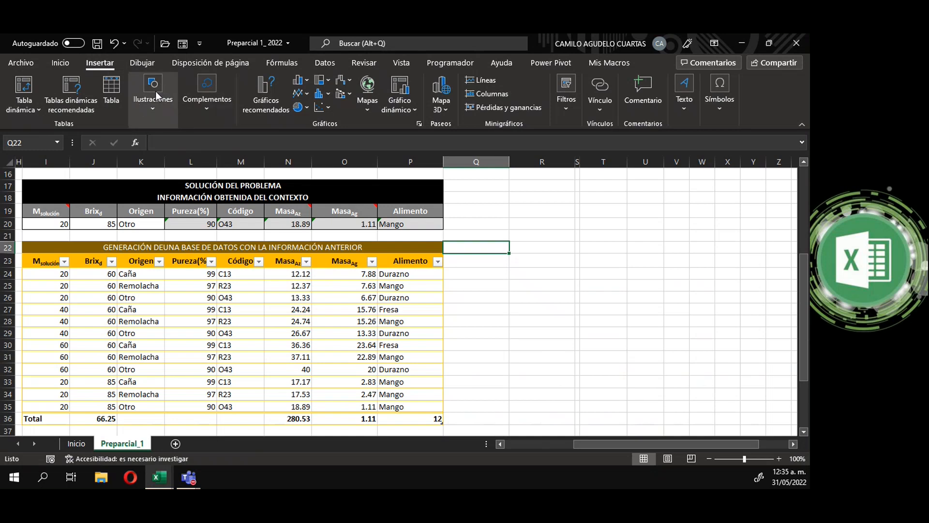
{"action": "left_click", "coordinate": [153, 109]}
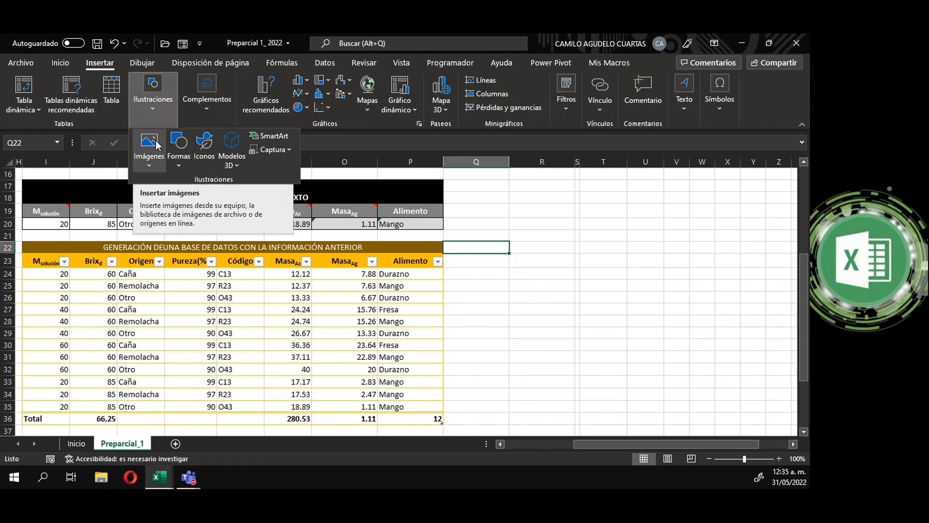
{"action": "left_click", "coordinate": [210, 140]}
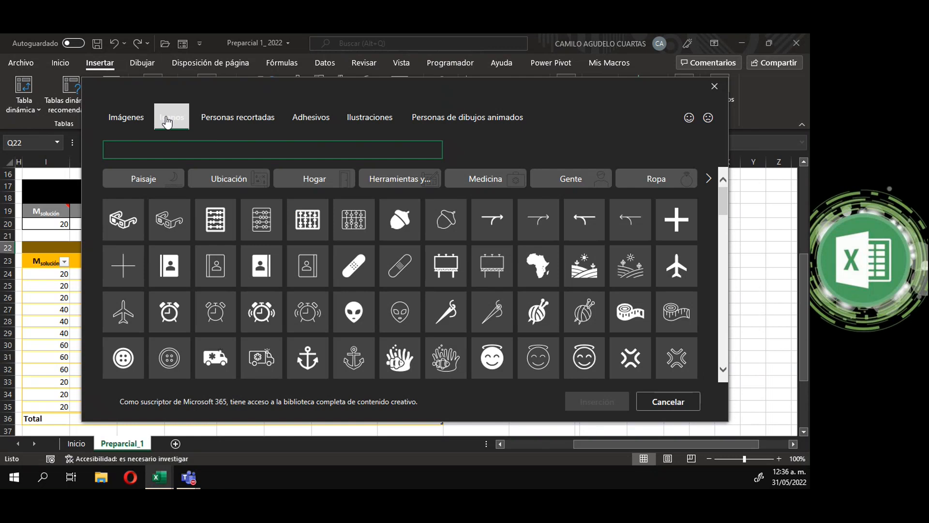
Step: Look through the cut-out people and sticker collections and open the Ilustraciones collection
{"action": "left_click", "coordinate": [235, 125]}
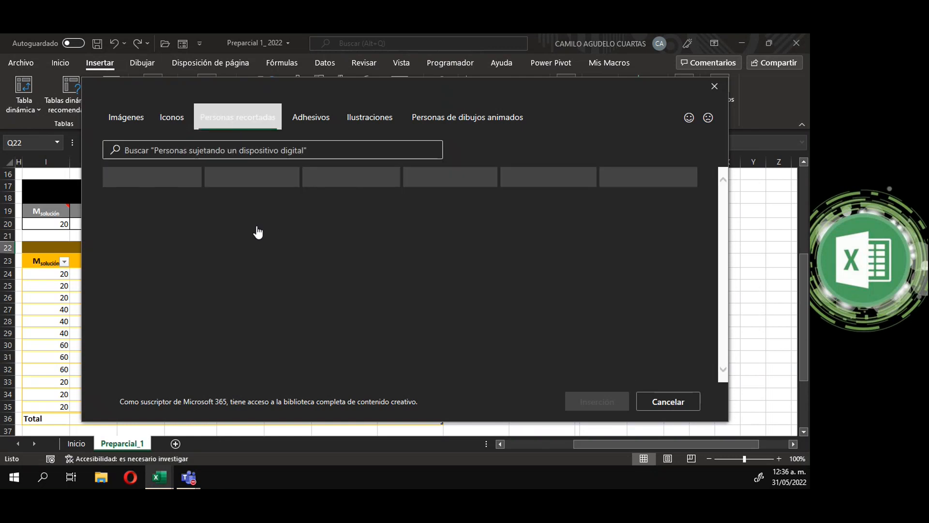
{"action": "left_click", "coordinate": [311, 119]}
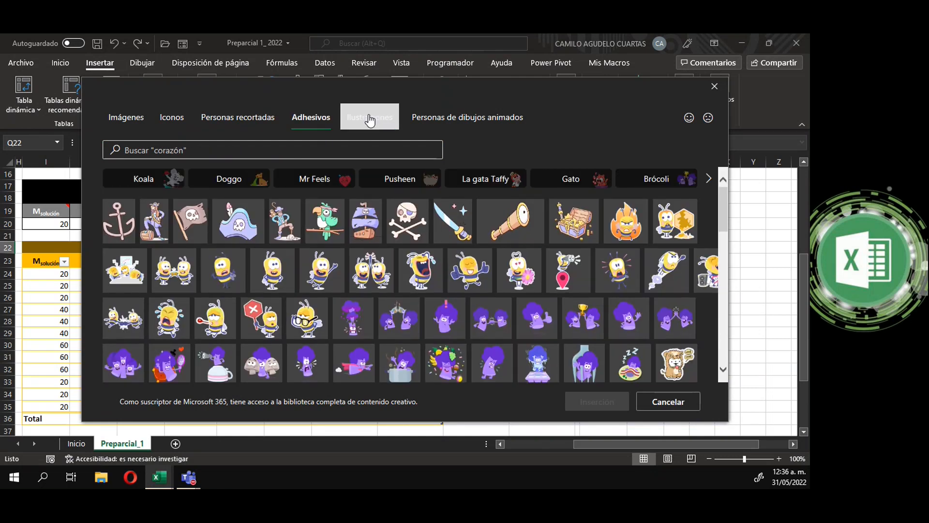
{"action": "left_click", "coordinate": [367, 119]}
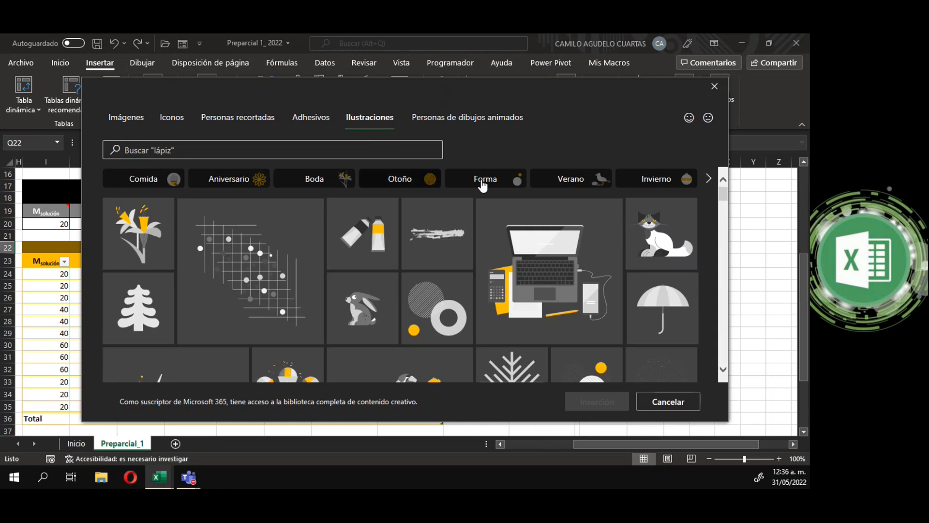
Step: Browse the illustration categories, filtering by Decorativo and then by Educación
{"action": "left_click", "coordinate": [706, 182]}
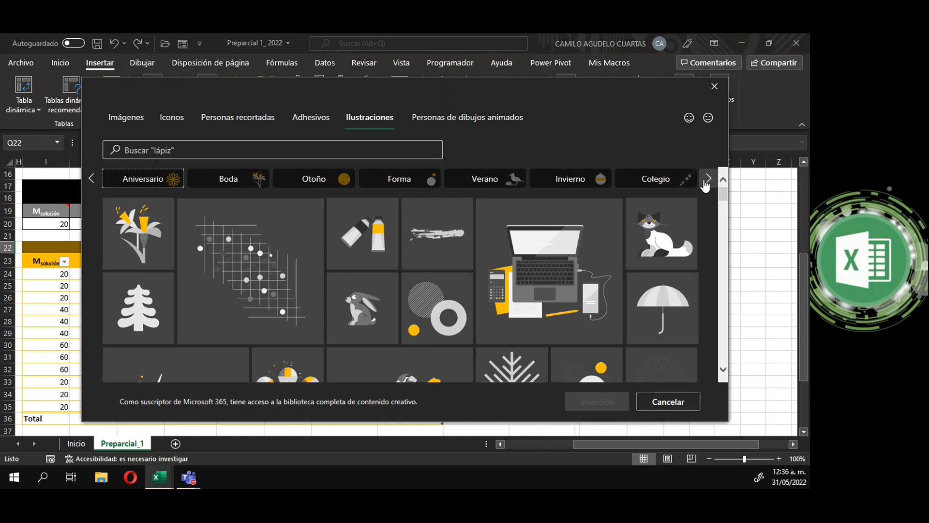
{"action": "left_click", "coordinate": [705, 182]}
{"action": "left_click", "coordinate": [706, 182]}
{"action": "left_click", "coordinate": [706, 182]}
{"action": "left_click", "coordinate": [705, 181]}
{"action": "left_click", "coordinate": [706, 182]}
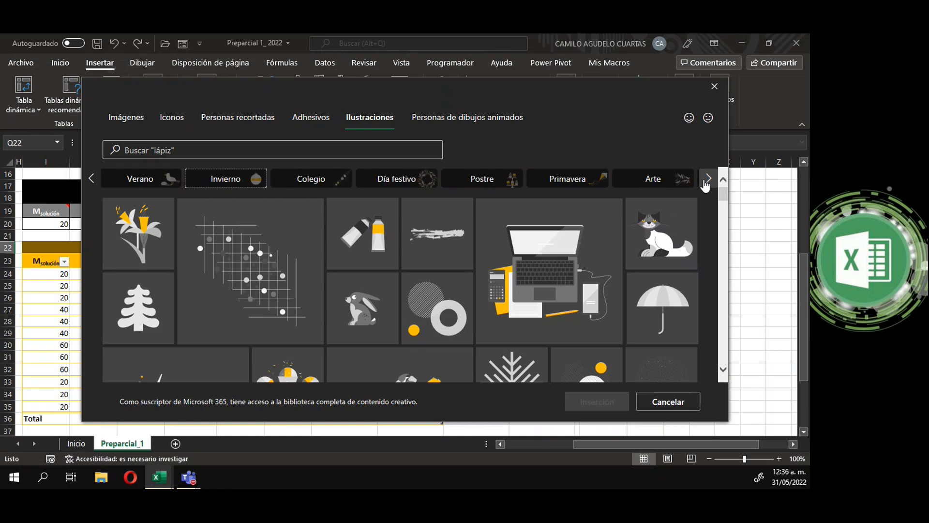
{"action": "left_click", "coordinate": [470, 180]}
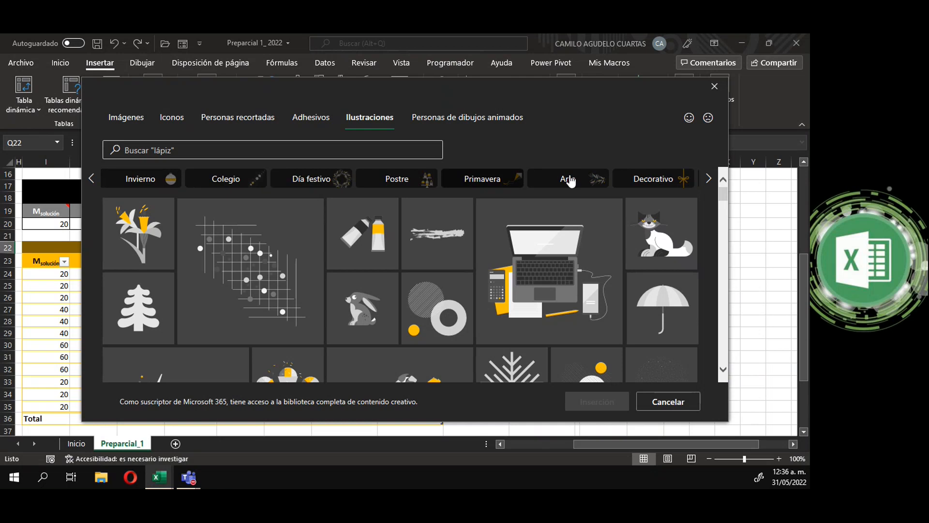
{"action": "left_click", "coordinate": [708, 182]}
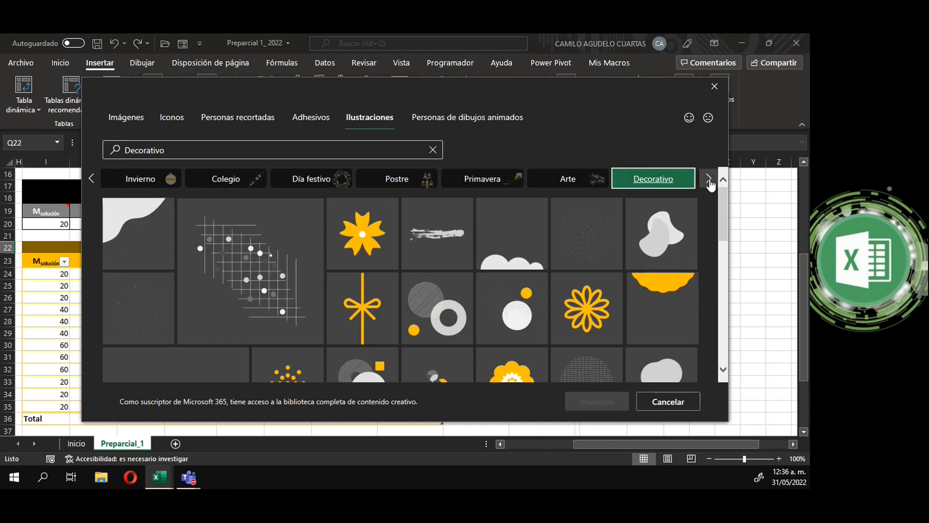
{"action": "left_click", "coordinate": [709, 182]}
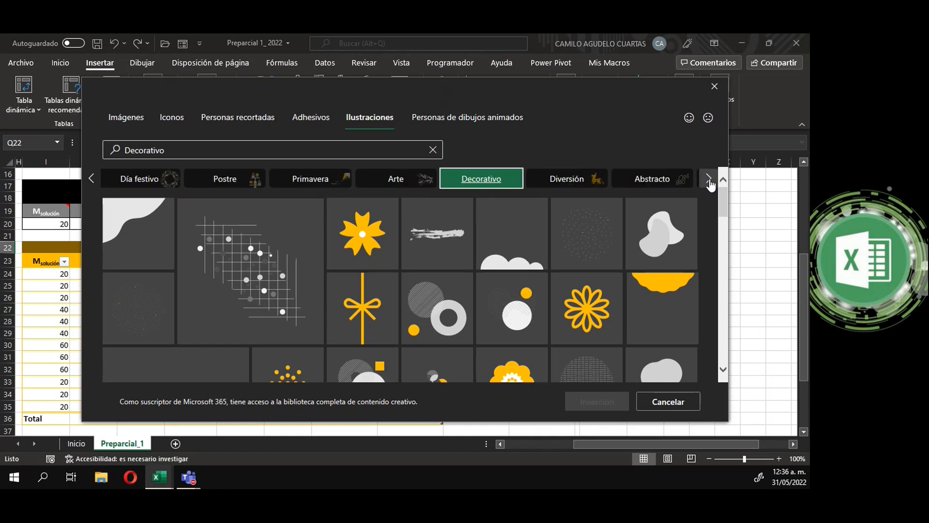
{"action": "left_click", "coordinate": [709, 183]}
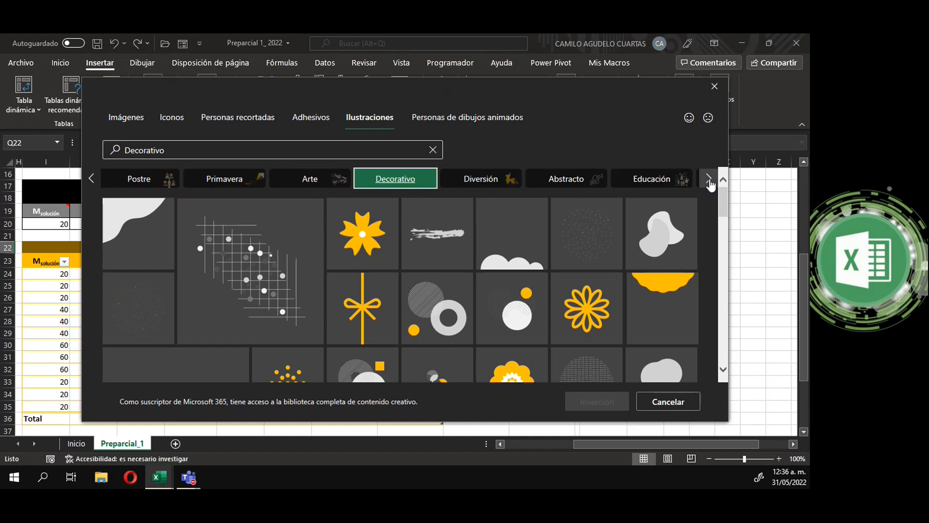
{"action": "left_click", "coordinate": [709, 183]}
{"action": "left_click", "coordinate": [561, 181]}
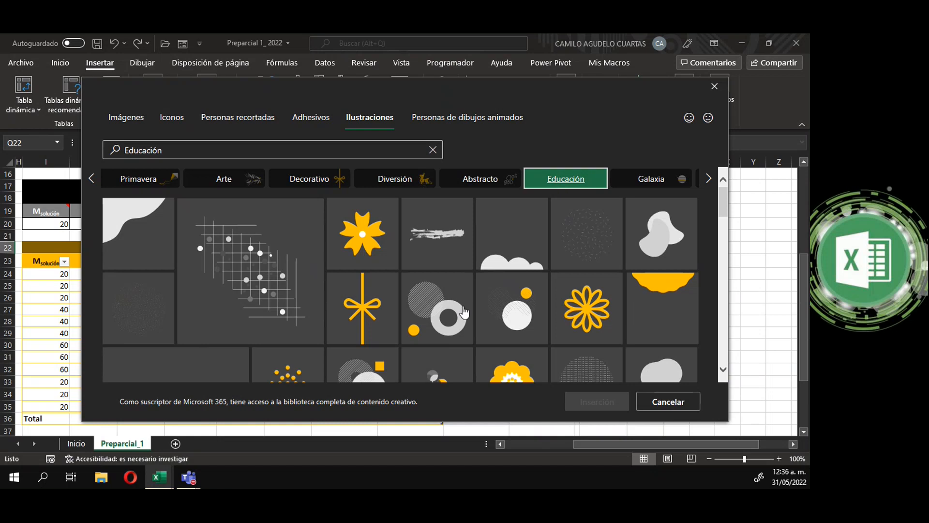
Step: Filter the illustrations by the Fruta category
{"action": "left_click", "coordinate": [709, 182]}
{"action": "left_click", "coordinate": [709, 182]}
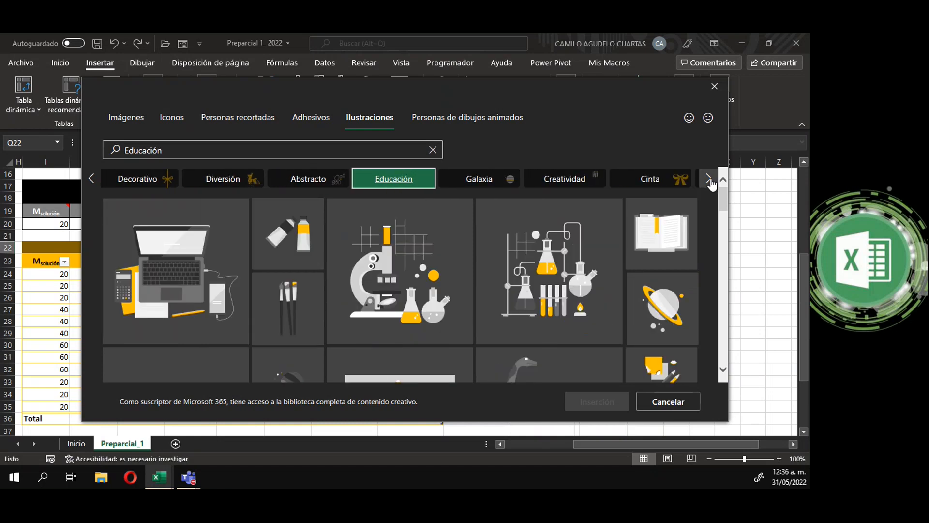
{"action": "left_click", "coordinate": [709, 183]}
{"action": "left_click", "coordinate": [709, 183]}
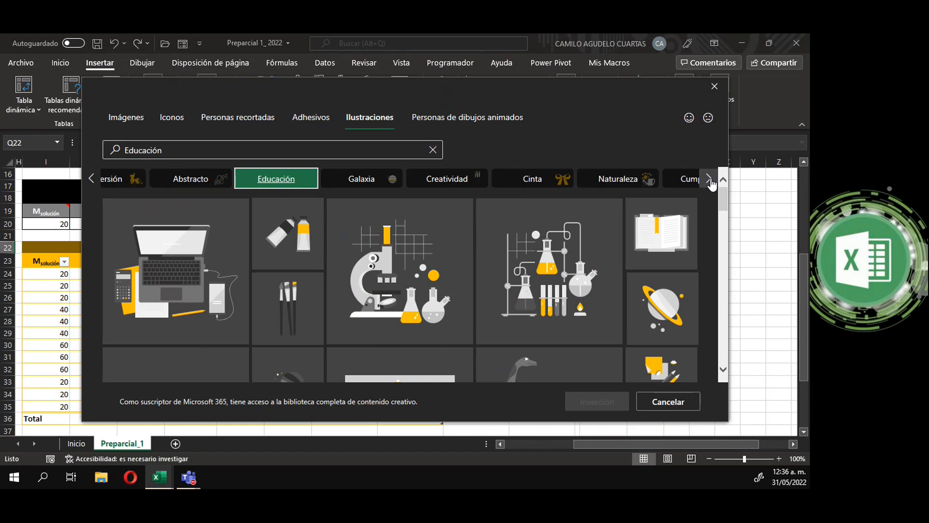
{"action": "left_click", "coordinate": [709, 182]}
{"action": "left_click", "coordinate": [709, 182]}
{"action": "left_click", "coordinate": [709, 182]}
{"action": "left_click", "coordinate": [708, 182]}
{"action": "left_click", "coordinate": [709, 183]}
{"action": "left_click", "coordinate": [709, 182]}
{"action": "left_click", "coordinate": [709, 182]}
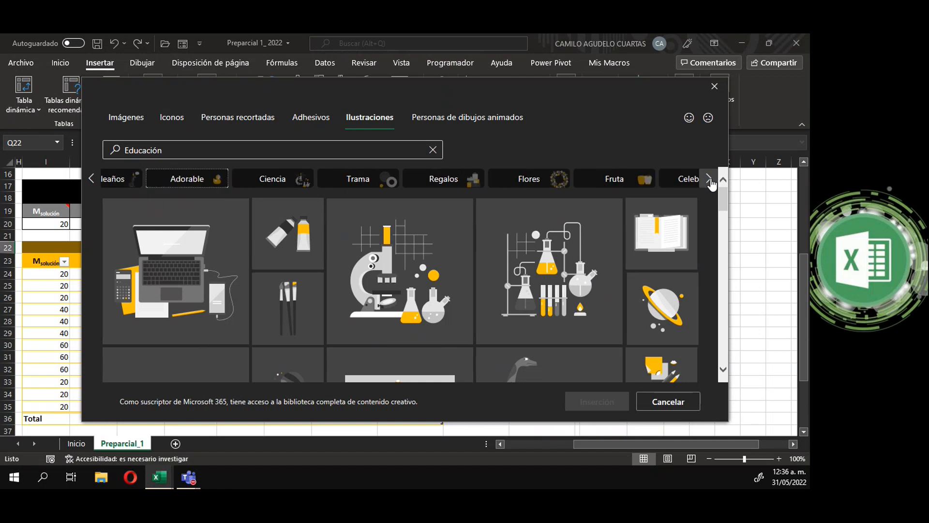
{"action": "left_click", "coordinate": [560, 182]}
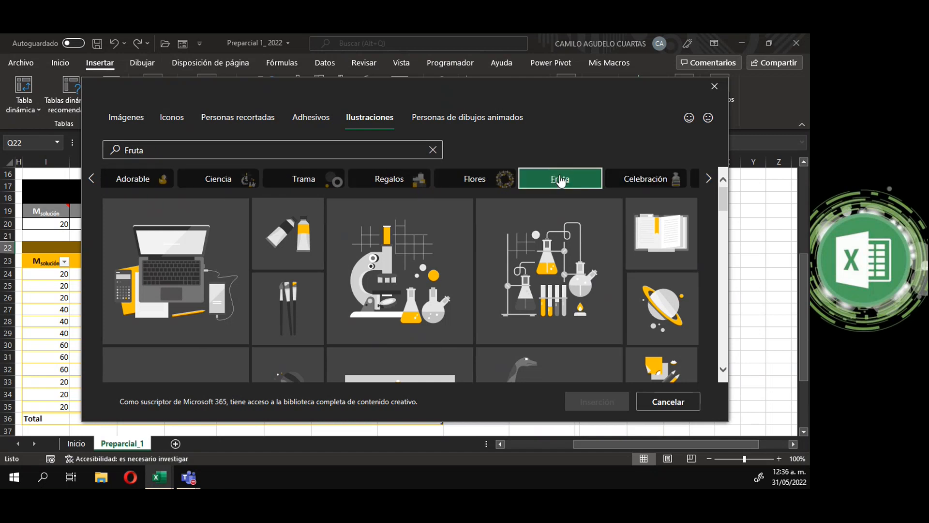
Step: Insert the Fruta illustration that combines a strawberry, dark berries and an orange slice beside the database table
{"action": "scroll", "coordinate": [415, 288], "scroll_direction": "down", "scroll_amount": 1}
{"action": "scroll", "coordinate": [415, 288], "scroll_direction": "down", "scroll_amount": 5}
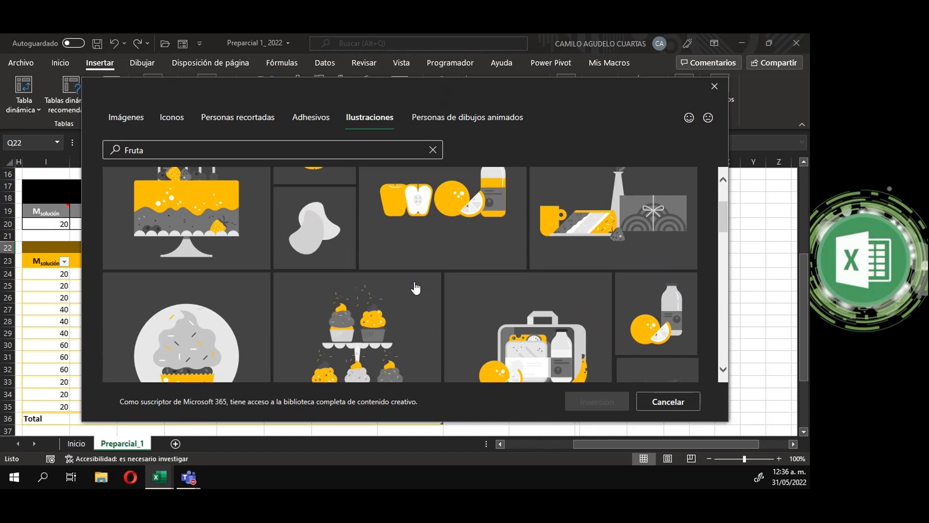
{"action": "scroll", "coordinate": [415, 288], "scroll_direction": "down", "scroll_amount": 6}
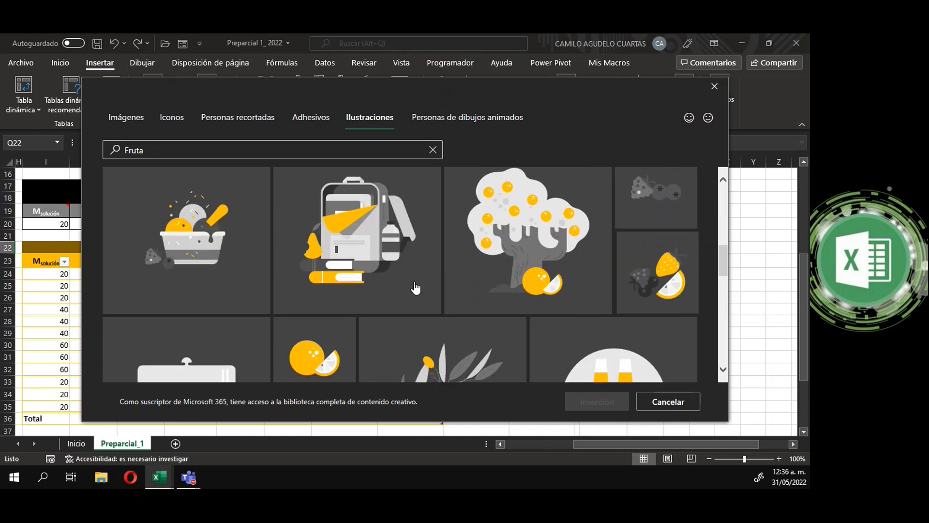
{"action": "scroll", "coordinate": [415, 287], "scroll_direction": "down", "scroll_amount": 3}
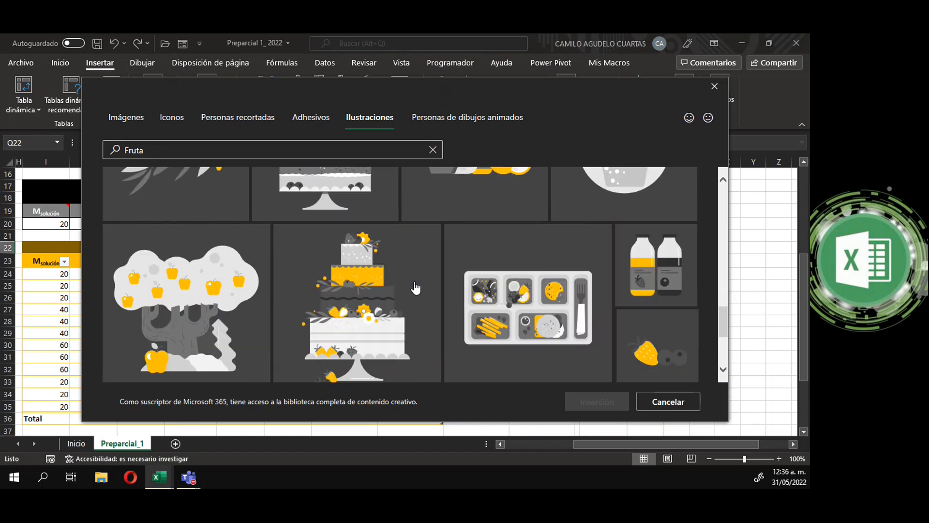
{"action": "scroll", "coordinate": [415, 288], "scroll_direction": "down", "scroll_amount": 3}
{"action": "scroll", "coordinate": [415, 287], "scroll_direction": "up", "scroll_amount": 5}
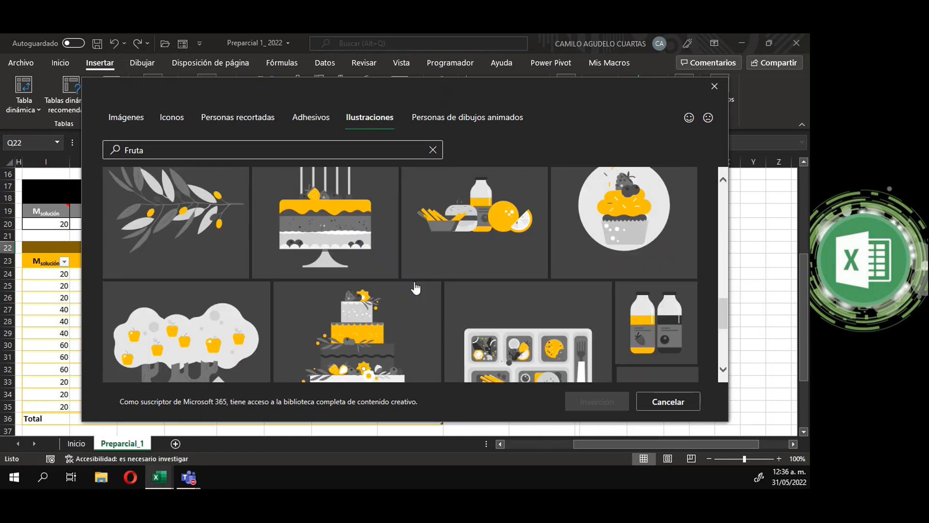
{"action": "scroll", "coordinate": [415, 288], "scroll_direction": "up", "scroll_amount": 2}
{"action": "scroll", "coordinate": [415, 287], "scroll_direction": "up", "scroll_amount": 3}
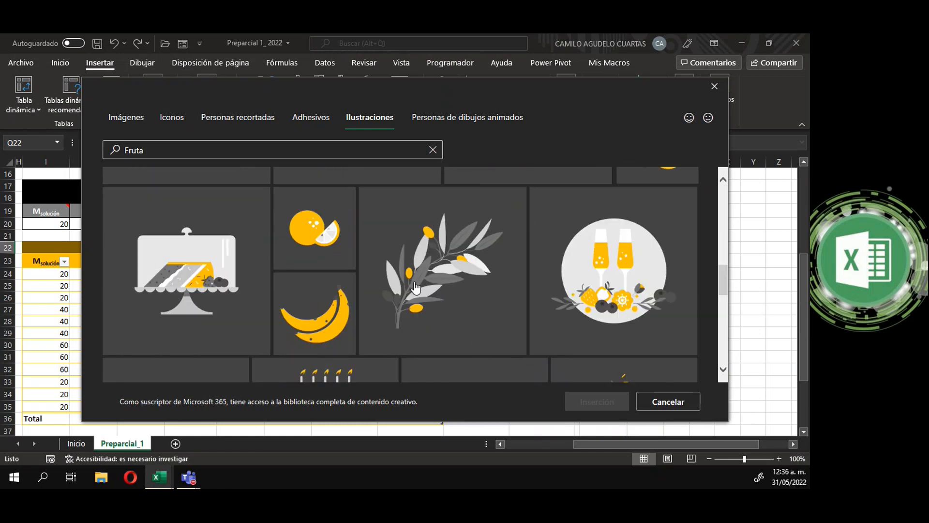
{"action": "scroll", "coordinate": [415, 288], "scroll_direction": "up", "scroll_amount": 2}
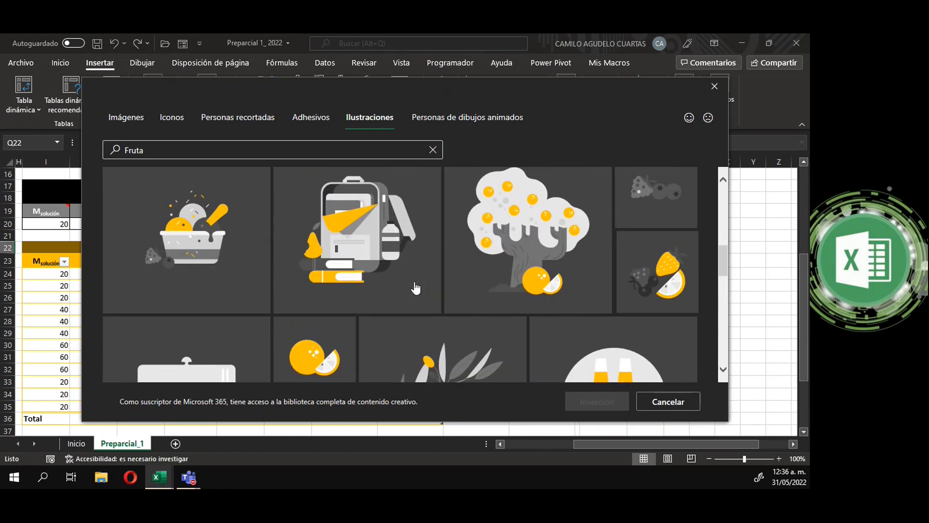
{"action": "left_click", "coordinate": [666, 270]}
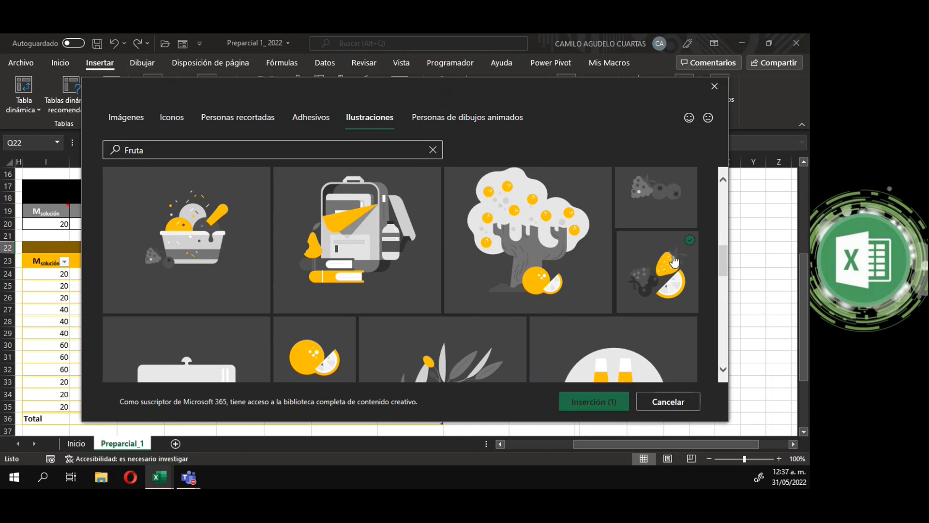
{"action": "left_click", "coordinate": [599, 401]}
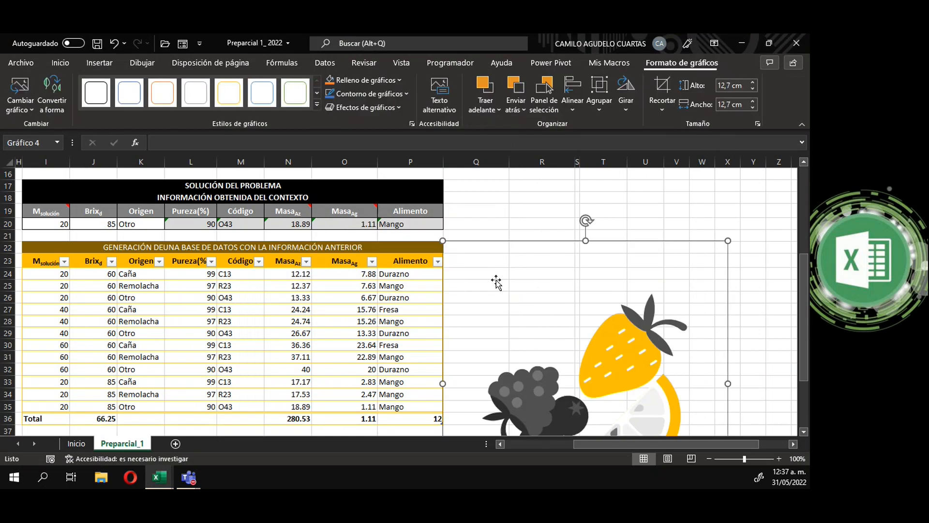
Step: Shrink the fruit illustration to about 6.75 cm square and place it beside the solution and database tables
{"action": "left_click_drag", "start_coordinate": [728, 240], "coordinate": [594, 374]}
{"action": "left_click_drag", "start_coordinate": [518, 413], "coordinate": [509, 235]}
{"action": "left_click", "coordinate": [708, 458]}
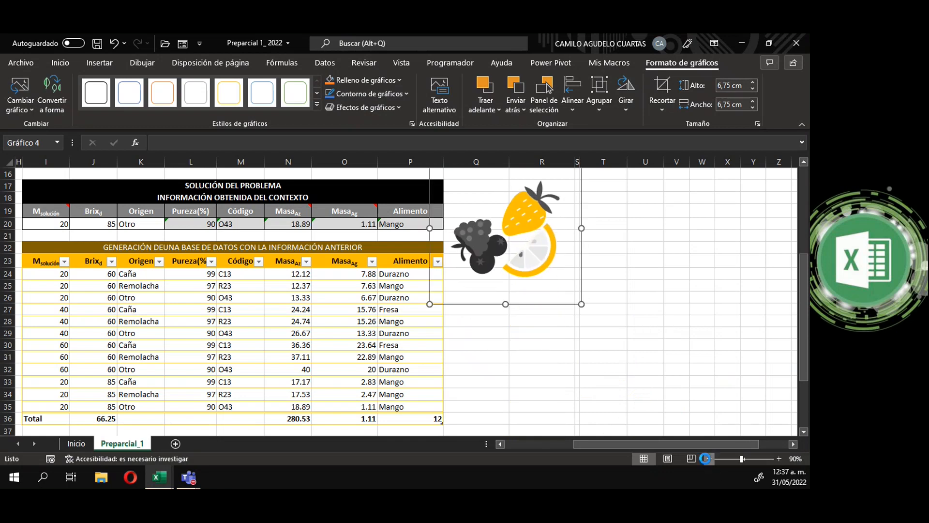
{"action": "left_click", "coordinate": [708, 459]}
{"action": "left_click", "coordinate": [709, 458]}
{"action": "left_click", "coordinate": [708, 458]}
{"action": "left_click", "coordinate": [708, 458]}
{"action": "left_click", "coordinate": [708, 458]}
{"action": "left_click", "coordinate": [670, 353]}
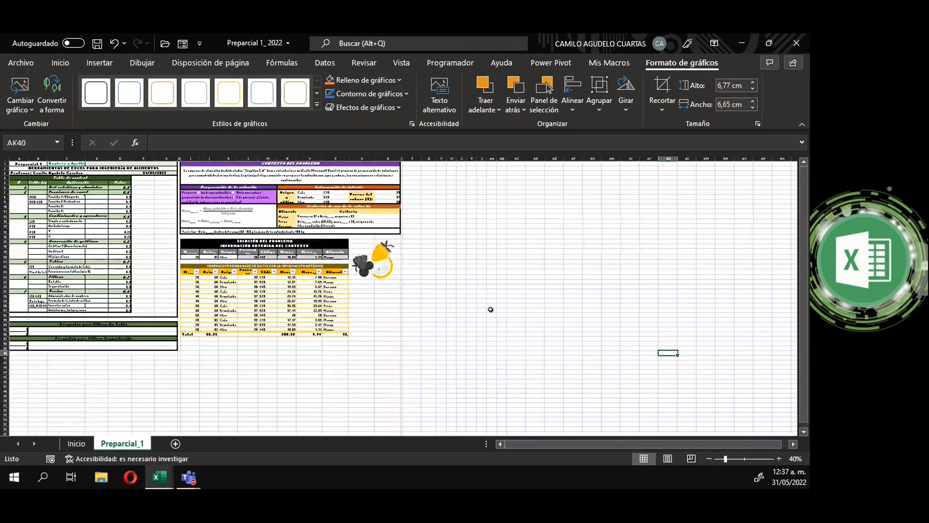
Step: Record "En hoja" in B31 as the location for the rubric item Autoforma, imágen, ícono
{"action": "left_click", "coordinate": [779, 458]}
{"action": "left_click", "coordinate": [778, 458]}
{"action": "left_click", "coordinate": [779, 458]}
{"action": "left_click", "coordinate": [778, 459]}
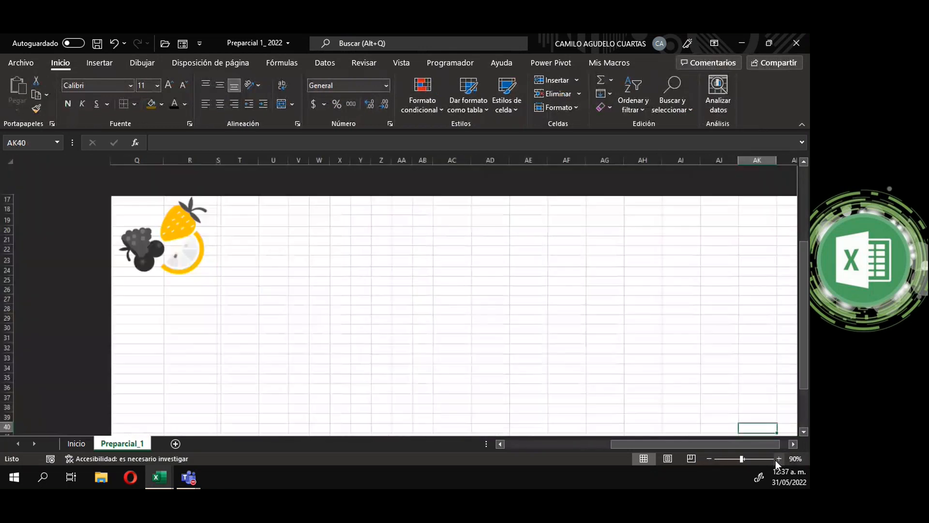
{"action": "left_click", "coordinate": [779, 458]}
{"action": "left_click_drag", "start_coordinate": [634, 446], "coordinate": [643, 441]}
{"action": "scroll", "coordinate": [572, 366], "scroll_direction": "up", "scroll_amount": 5}
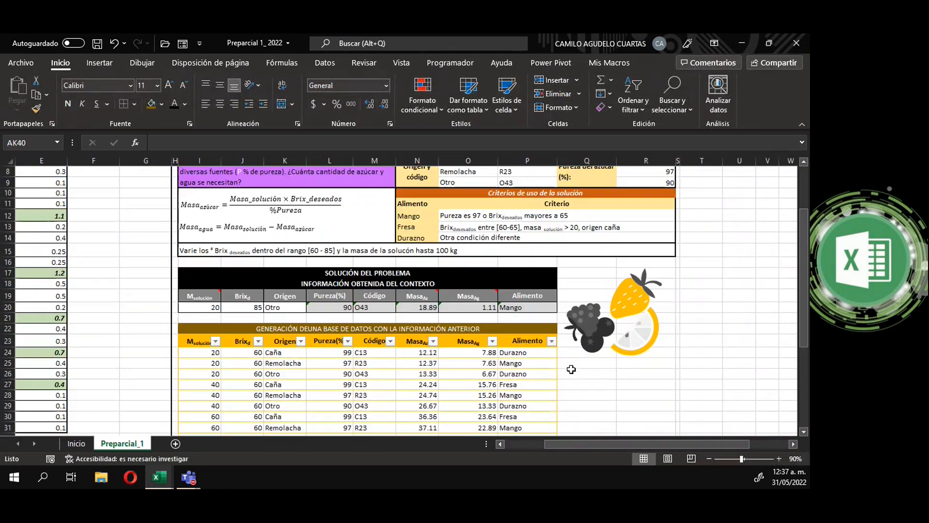
{"action": "scroll", "coordinate": [571, 366], "scroll_direction": "down", "scroll_amount": 5}
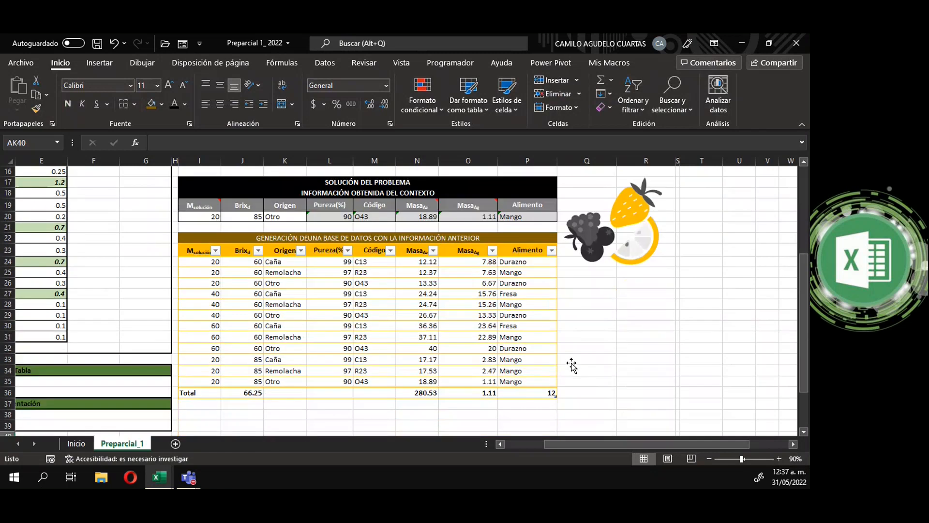
{"action": "scroll", "coordinate": [646, 316], "scroll_direction": "up", "scroll_amount": 1}
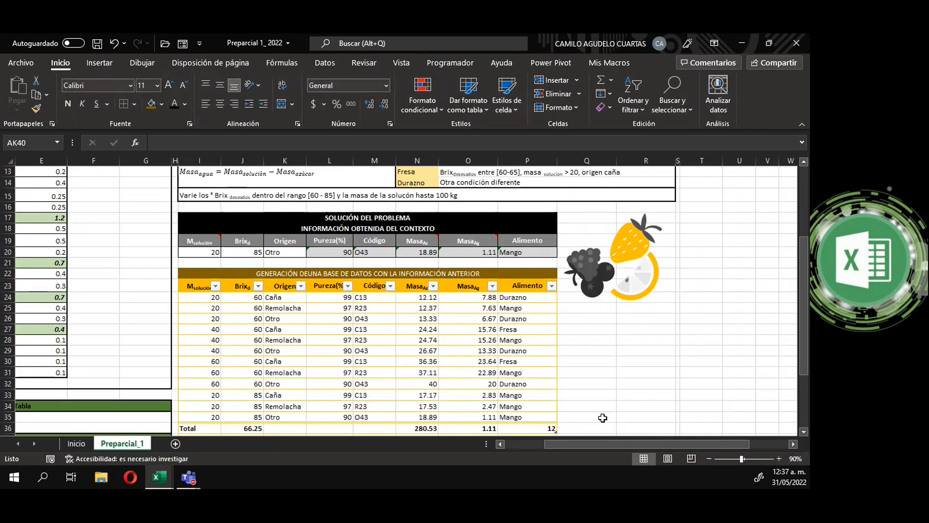
{"action": "left_click_drag", "start_coordinate": [578, 444], "coordinate": [572, 449]}
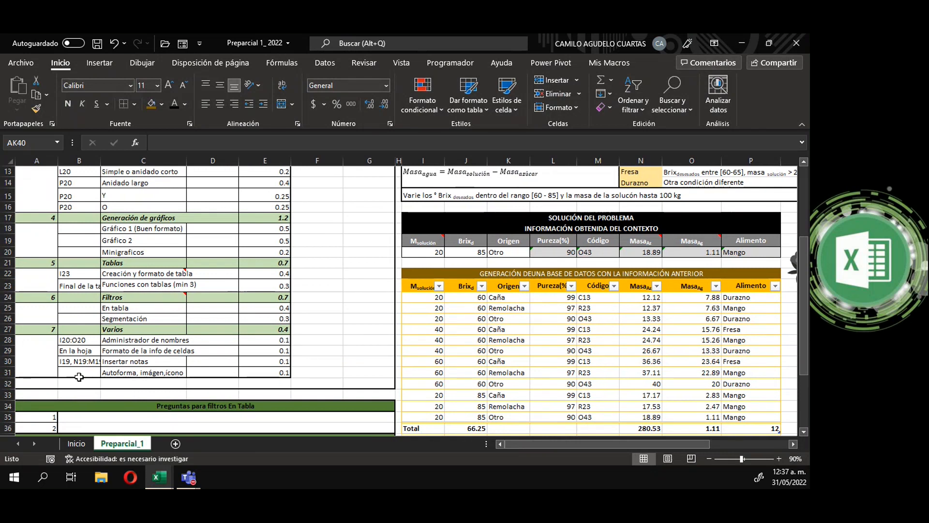
{"action": "left_click", "coordinate": [169, 372]}
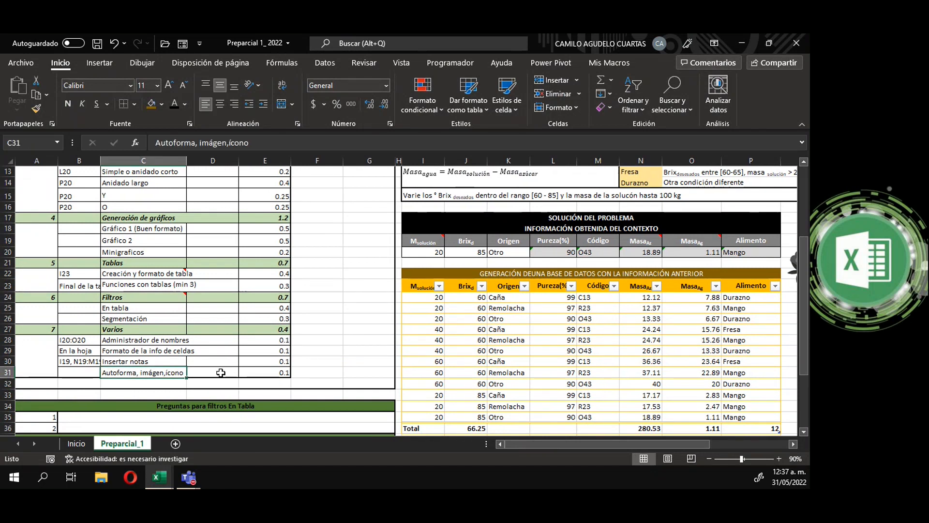
{"action": "left_click", "coordinate": [89, 372]}
{"action": "type", "text": "En hoja"}
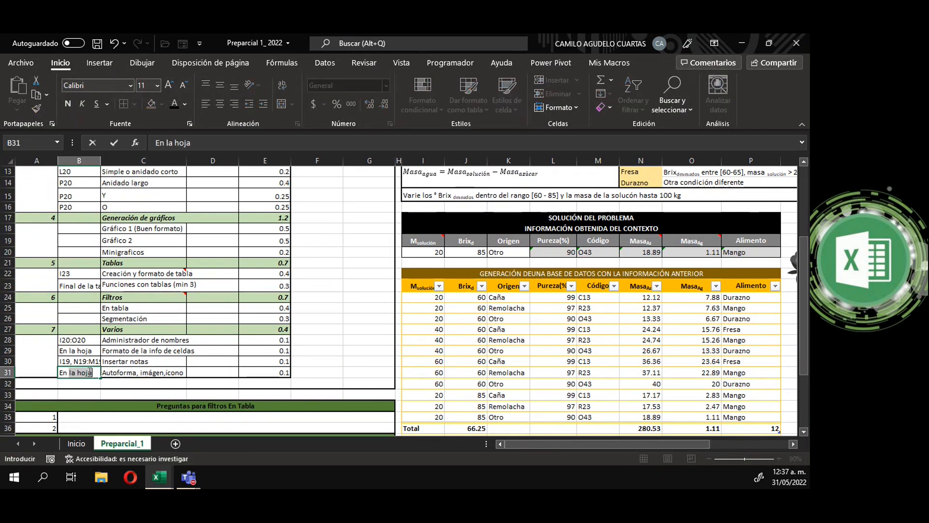
{"action": "key", "text": "Return"}
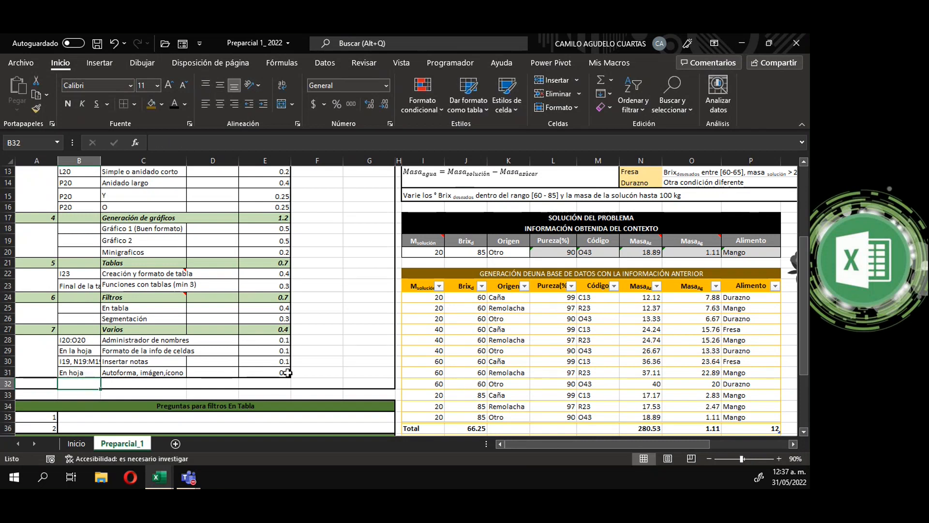
Step: Review the control table's point values for Varios, Tablas, Condicionales y operadores lógicos, Funciones de excel and Ref relativas y absolutas
{"action": "left_click", "coordinate": [278, 333]}
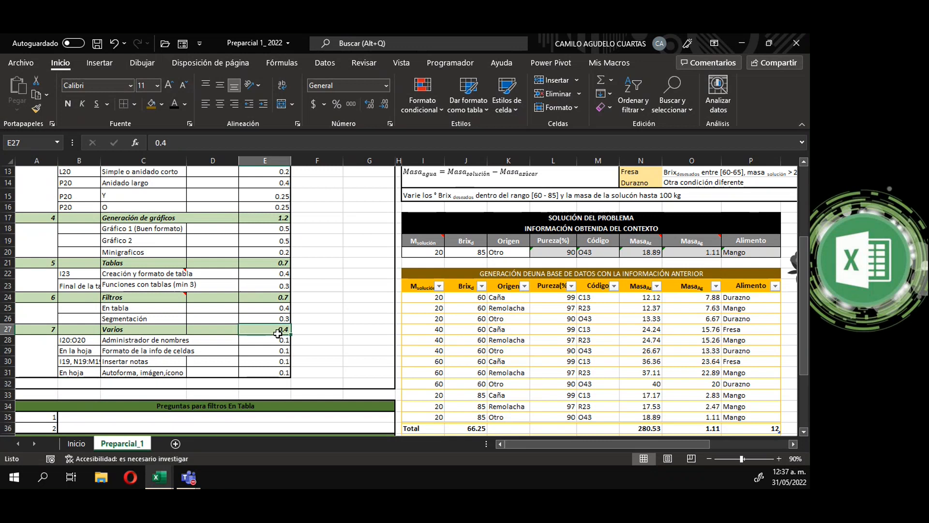
{"action": "scroll", "coordinate": [277, 333], "scroll_direction": "up", "scroll_amount": 2}
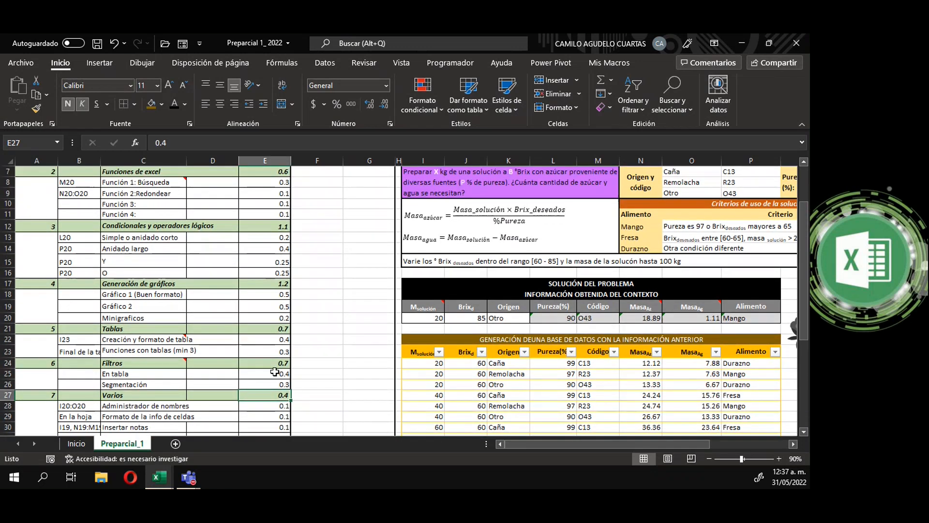
{"action": "scroll", "coordinate": [278, 333], "scroll_direction": "down", "scroll_amount": 1}
{"action": "left_click_drag", "start_coordinate": [276, 361], "coordinate": [39, 367]}
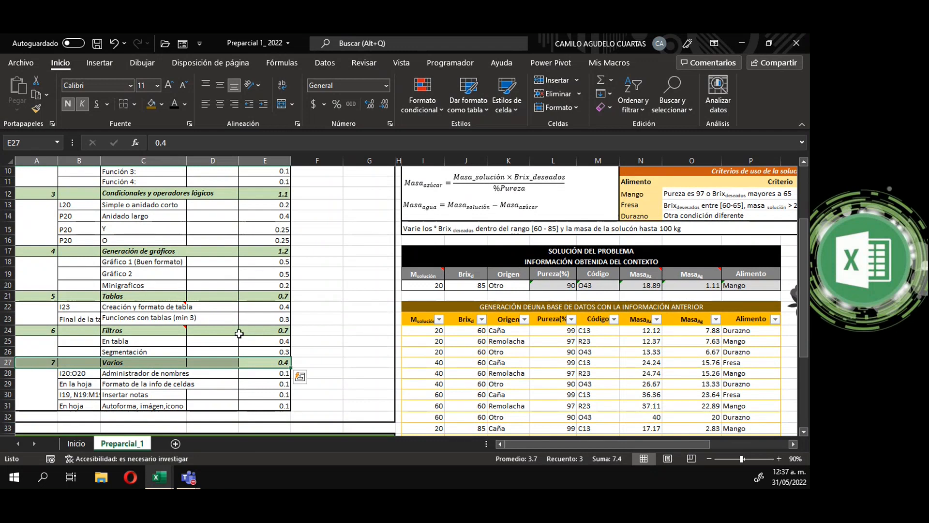
{"action": "scroll", "coordinate": [239, 339], "scroll_direction": "up", "scroll_amount": 1}
{"action": "scroll", "coordinate": [239, 333], "scroll_direction": "up", "scroll_amount": 1}
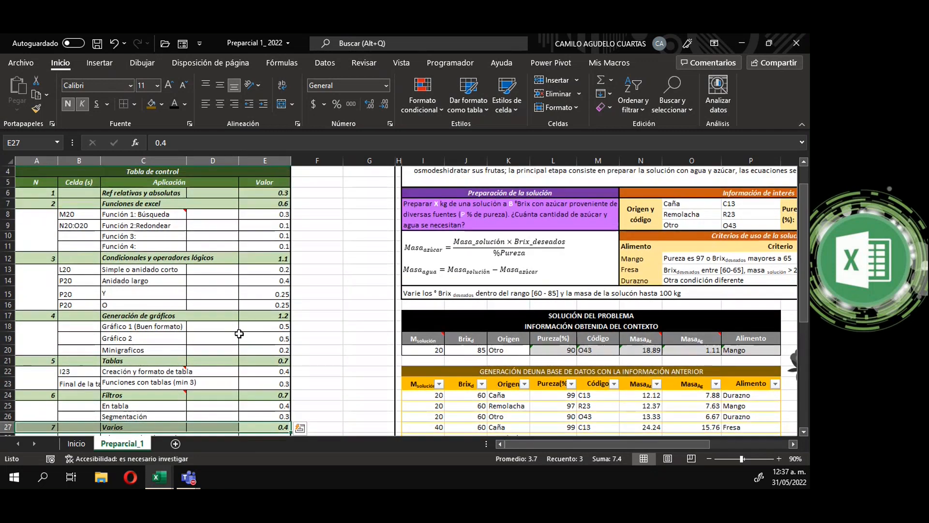
{"action": "left_click", "coordinate": [269, 361]}
{"action": "left_click_drag", "start_coordinate": [271, 362], "coordinate": [29, 361]}
{"action": "left_click_drag", "start_coordinate": [276, 260], "coordinate": [36, 261]}
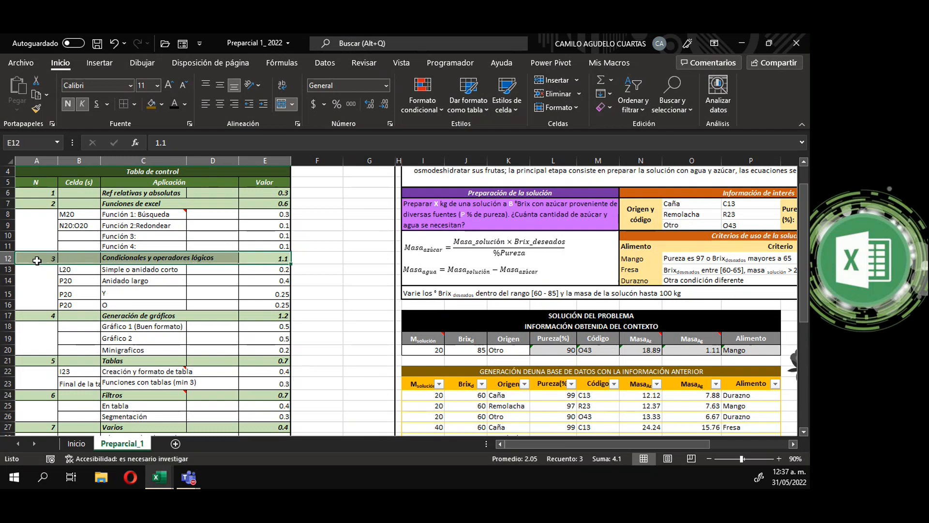
{"action": "left_click", "coordinate": [271, 212]}
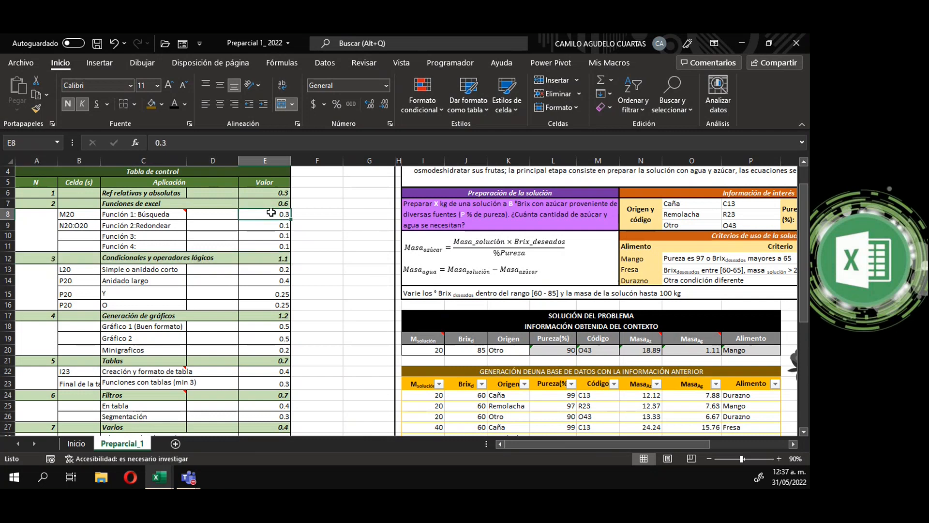
{"action": "left_click_drag", "start_coordinate": [271, 214], "coordinate": [271, 221]}
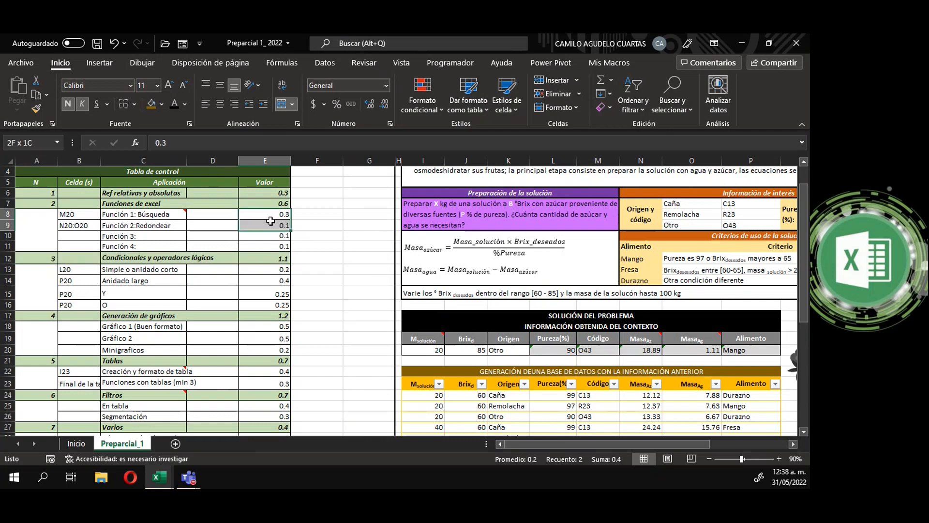
{"action": "left_click", "coordinate": [321, 222]}
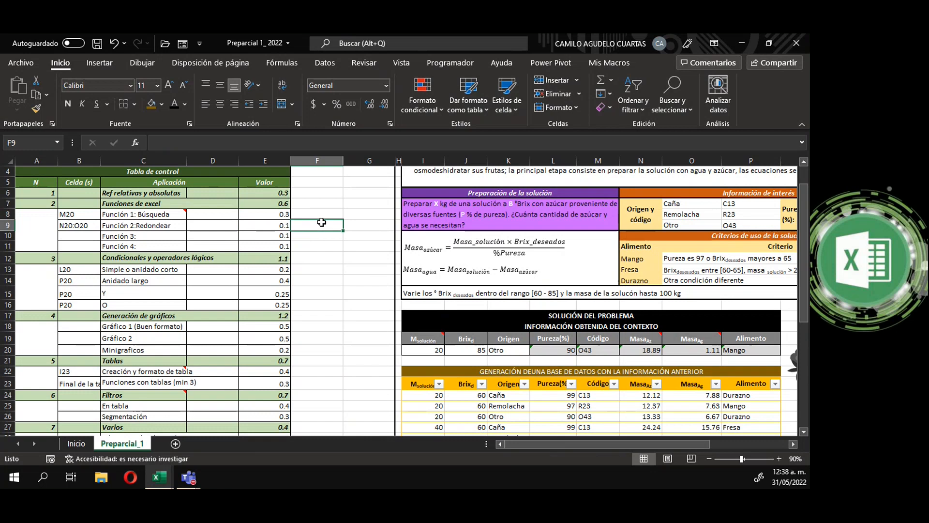
{"action": "left_click", "coordinate": [141, 193]}
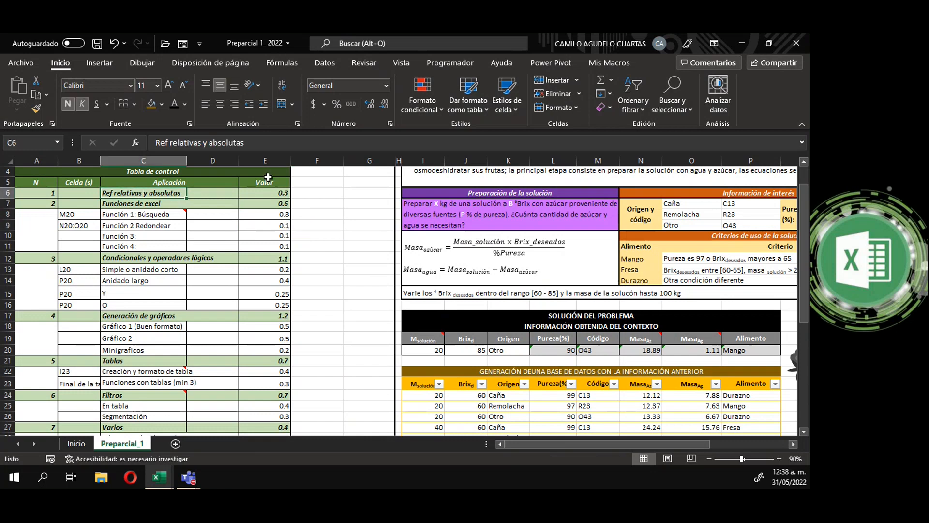
{"action": "left_click", "coordinate": [267, 184]}
{"action": "left_click", "coordinate": [362, 342]}
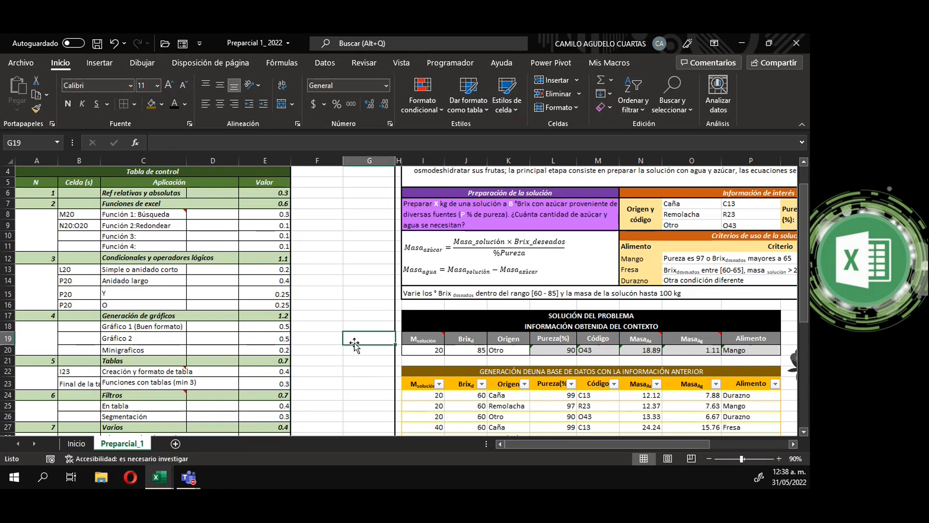
Step: Examine the database table and read the rubric notes on Creación y formato de tabla and Filtros
{"action": "scroll", "coordinate": [452, 401], "scroll_direction": "down", "scroll_amount": 4}
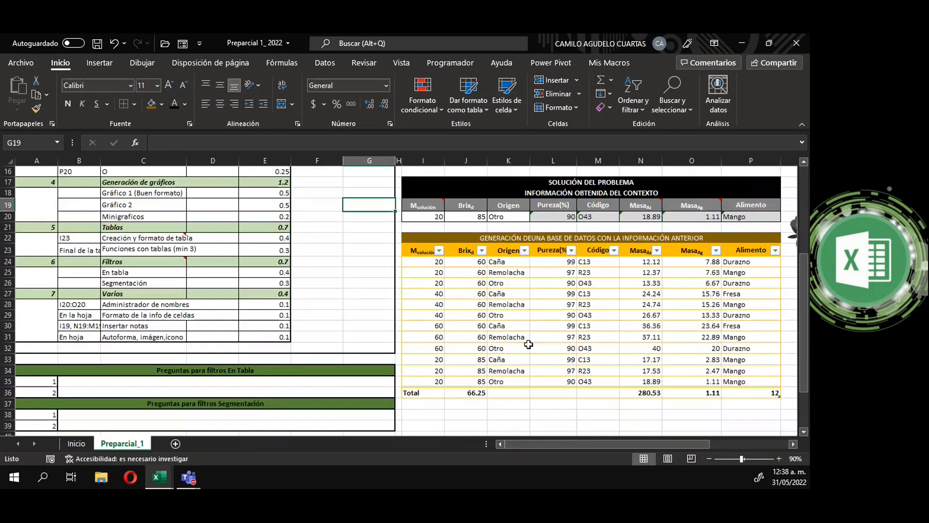
{"action": "left_click", "coordinate": [510, 309]}
{"action": "scroll", "coordinate": [512, 314], "scroll_direction": "up", "scroll_amount": 1}
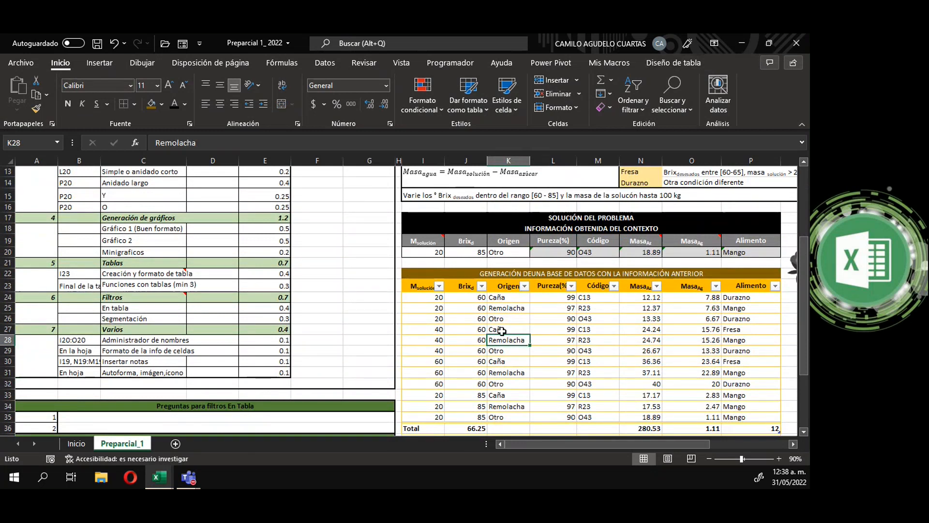
{"action": "scroll", "coordinate": [502, 331], "scroll_direction": "up", "scroll_amount": 1}
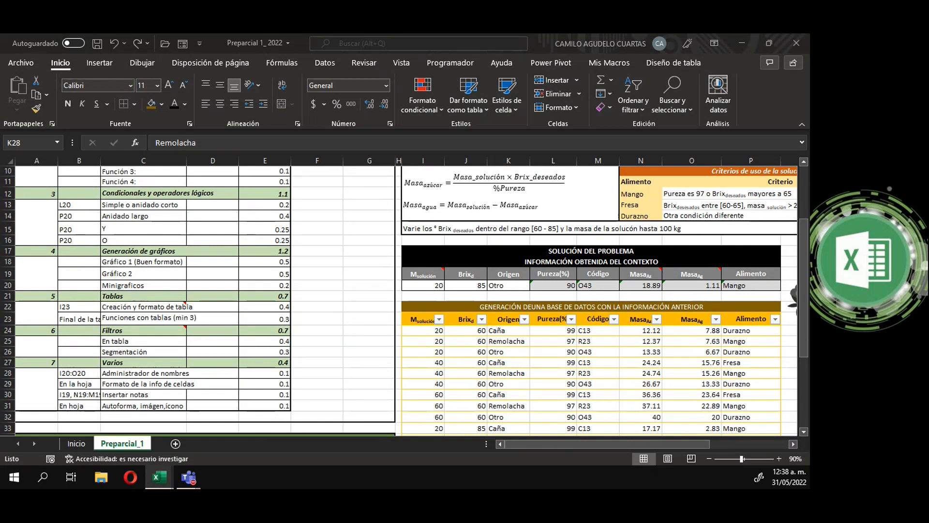
{"action": "scroll", "coordinate": [526, 360], "scroll_direction": "down", "scroll_amount": 2}
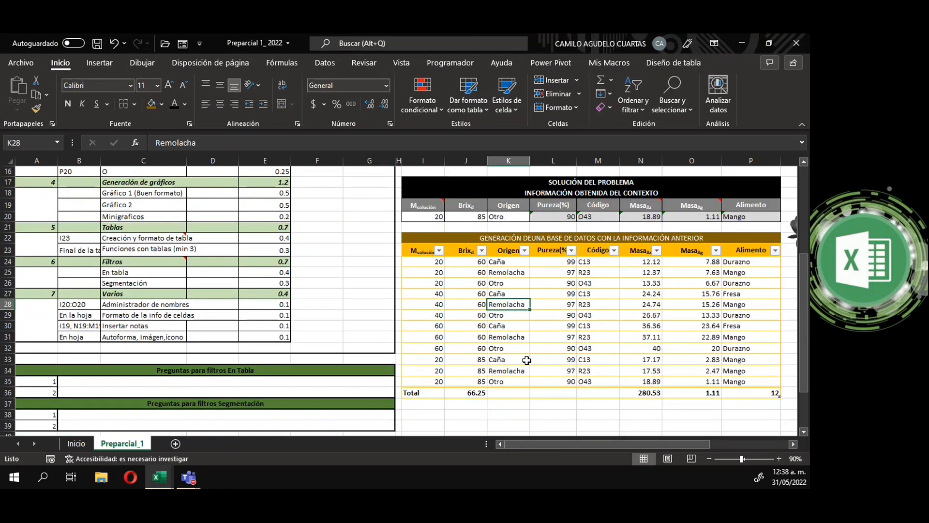
{"action": "left_click", "coordinate": [155, 271]}
{"action": "left_click", "coordinate": [334, 256]}
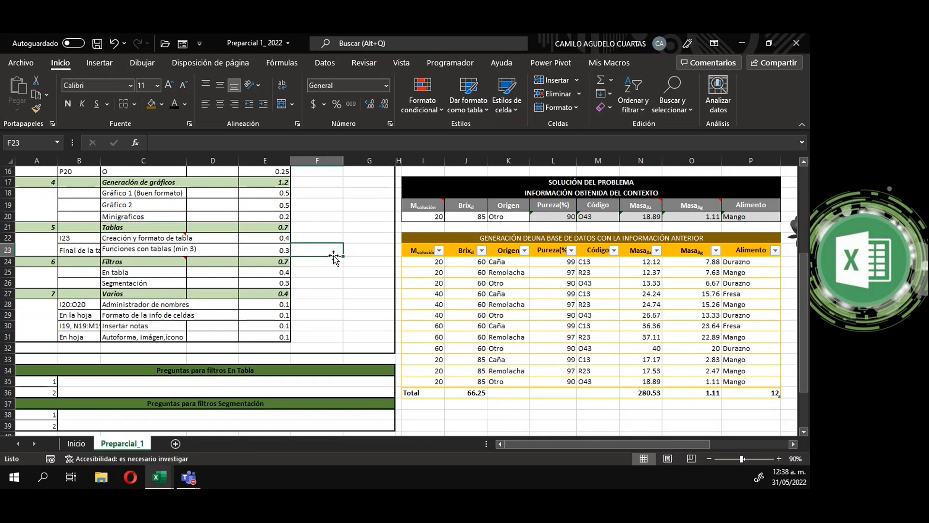
{"action": "mouse_move", "coordinate": [138, 237]}
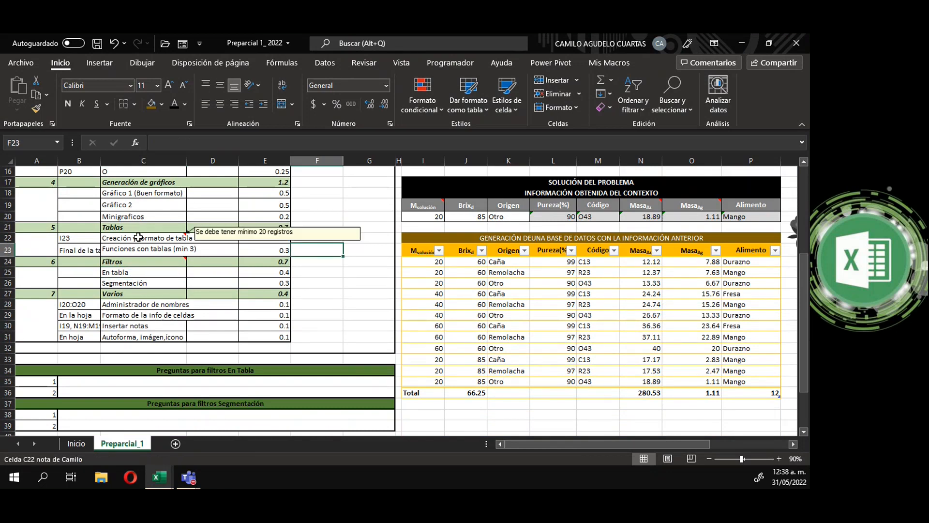
{"action": "mouse_move", "coordinate": [159, 261]}
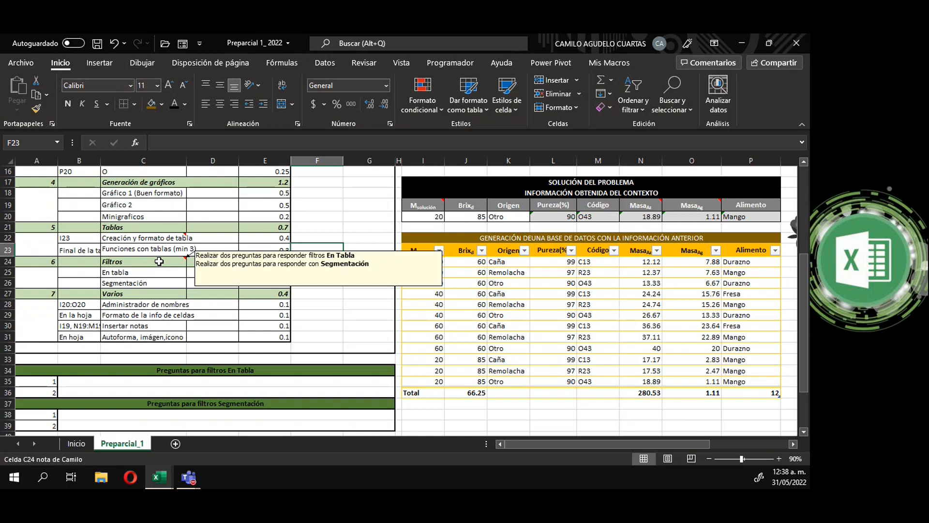
Step: Examine the database table's rows across Msolución, Código, MasaAz, MasaAg and Alimento to find a question for the table filters
{"action": "left_click", "coordinate": [561, 294]}
{"action": "left_click", "coordinate": [647, 293]}
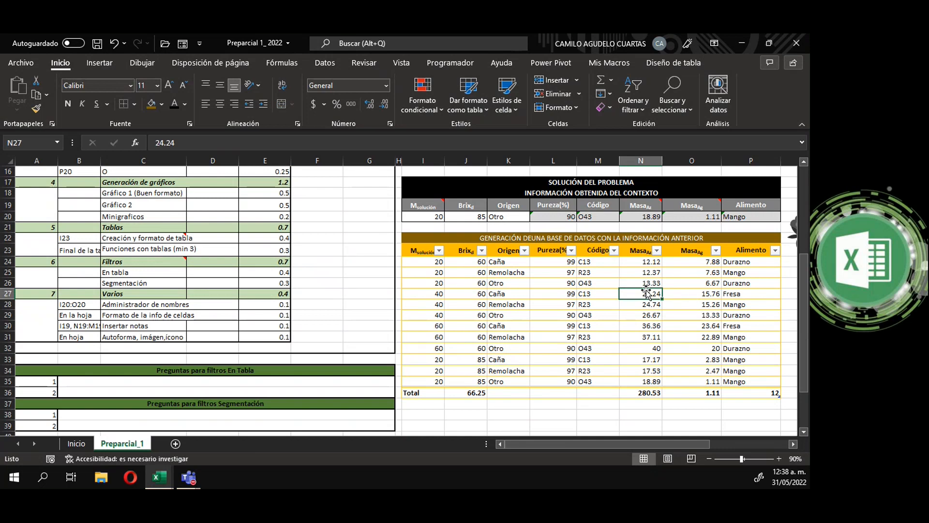
{"action": "scroll", "coordinate": [647, 291], "scroll_direction": "up", "scroll_amount": 1}
{"action": "scroll", "coordinate": [647, 290], "scroll_direction": "down", "scroll_amount": 1}
{"action": "left_click", "coordinate": [629, 283]}
{"action": "left_click", "coordinate": [738, 274]}
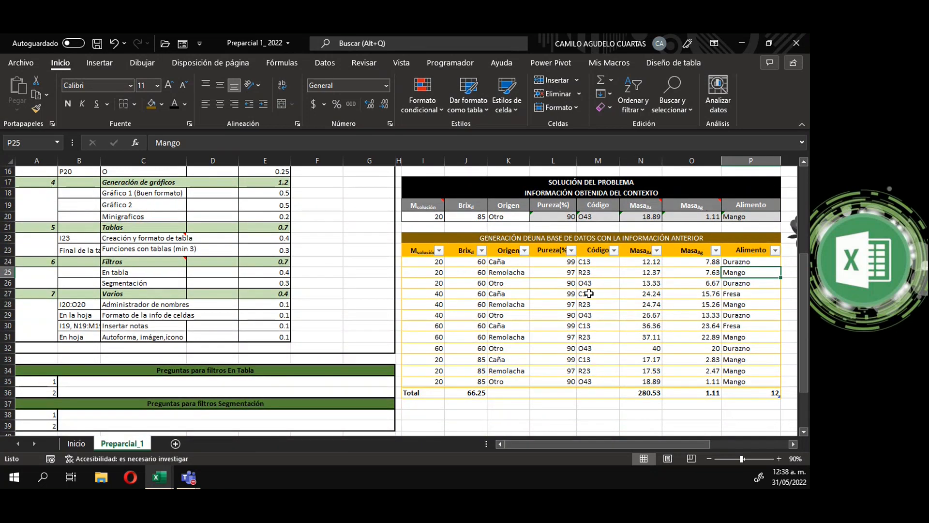
{"action": "left_click_drag", "start_coordinate": [672, 443], "coordinate": [693, 451]}
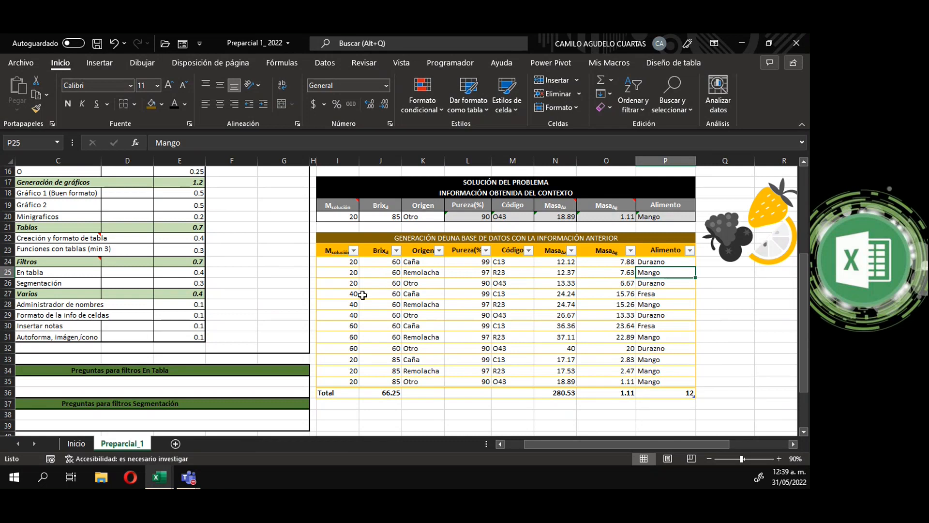
{"action": "left_click", "coordinate": [348, 271]}
{"action": "left_click", "coordinate": [356, 339]}
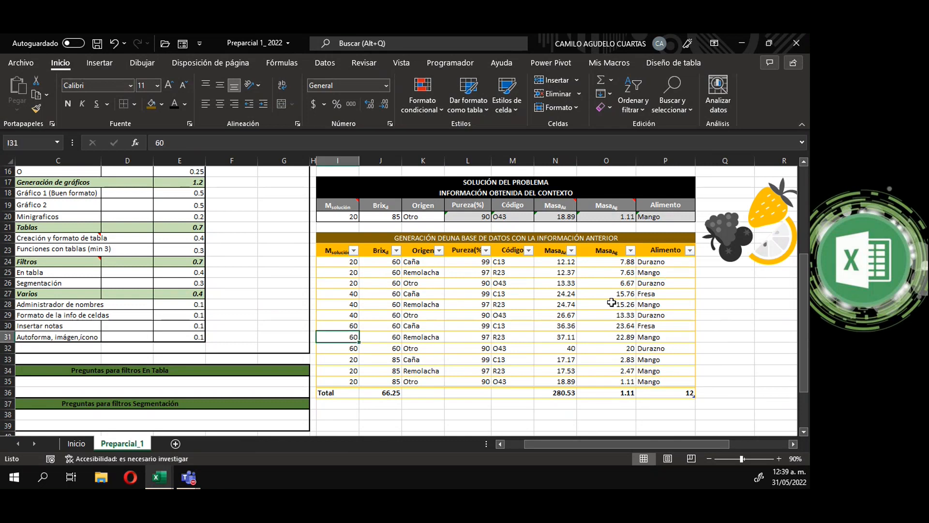
{"action": "left_click", "coordinate": [611, 303]}
{"action": "left_click", "coordinate": [649, 318]}
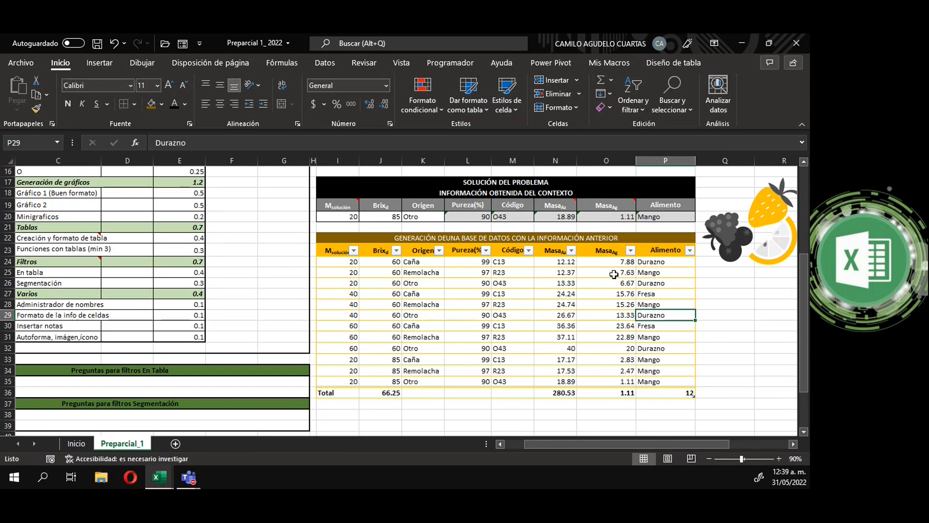
{"action": "left_click", "coordinate": [503, 305]}
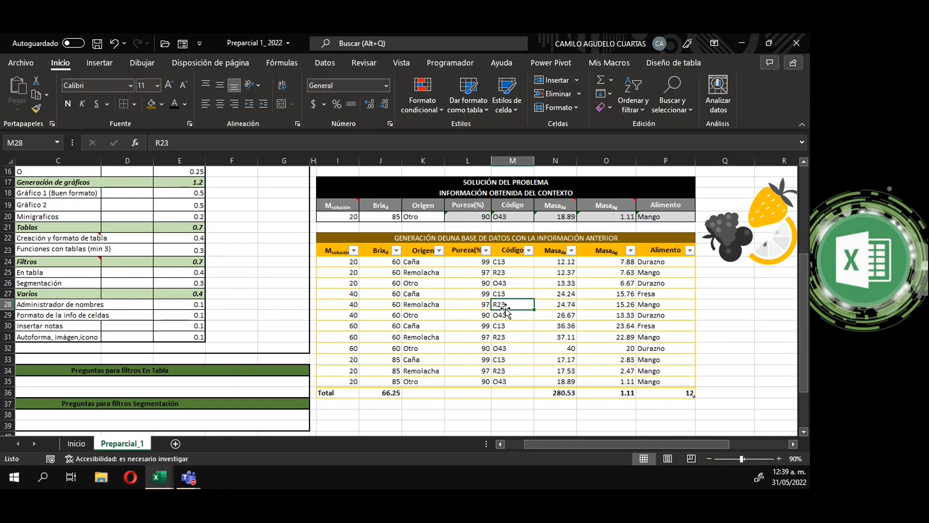
{"action": "left_click_drag", "start_coordinate": [552, 443], "coordinate": [533, 443]}
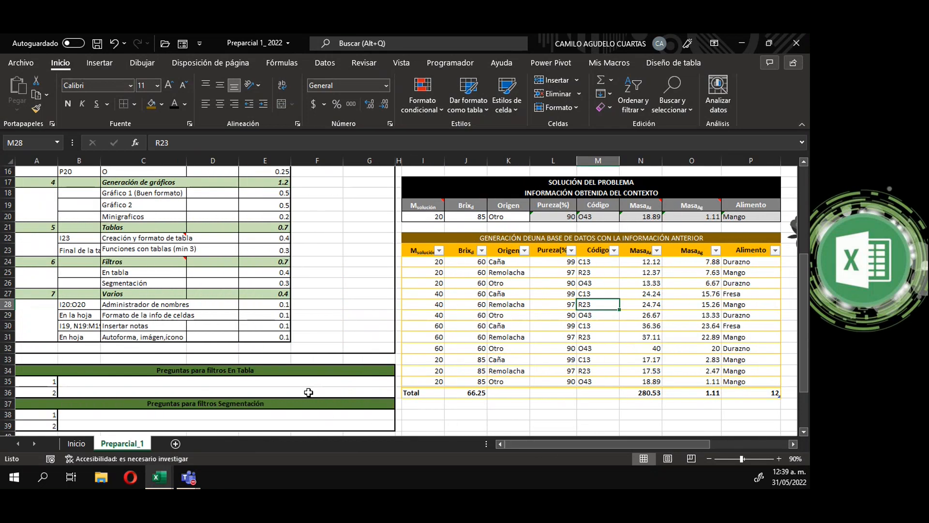
{"action": "left_click", "coordinate": [258, 390]}
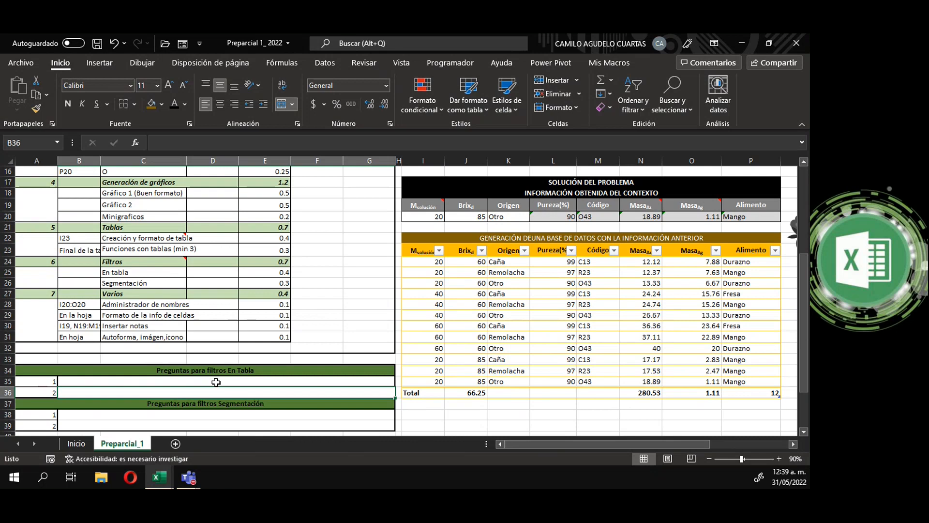
{"action": "type", "text": "¿Para"}
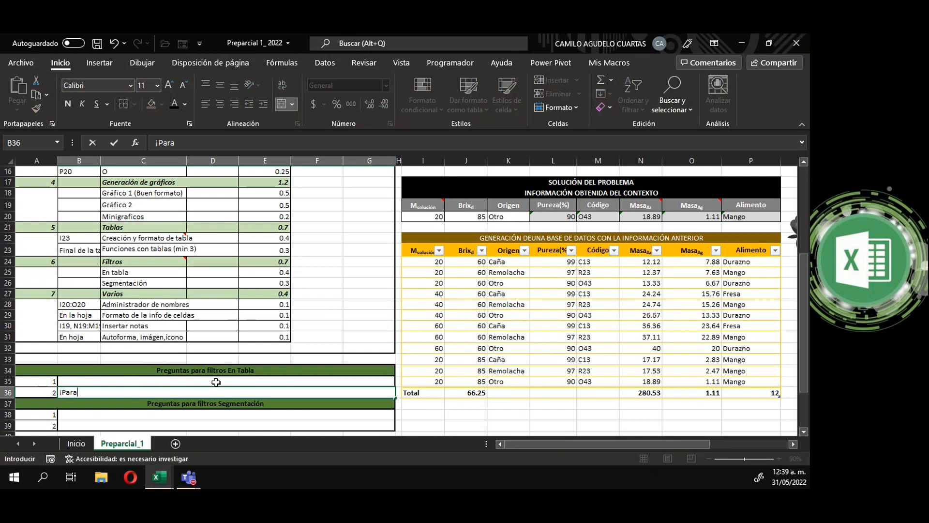
{"action": "key", "text": "BackSpace"}
{"action": "key", "text": "BackSpace"}
{"action": "key", "text": "BackSpace"}
{"action": "key", "text": "BackSpace"}
{"action": "key", "text": "BackSpace"}
{"action": "key", "text": "Up"}
Step: Write in B35 the first table-filter question: "¿Cuáles alimentos utilizaron menos de 27 kg de Azúcar proveniente de caña?"
{"action": "type", "text": "¿"}
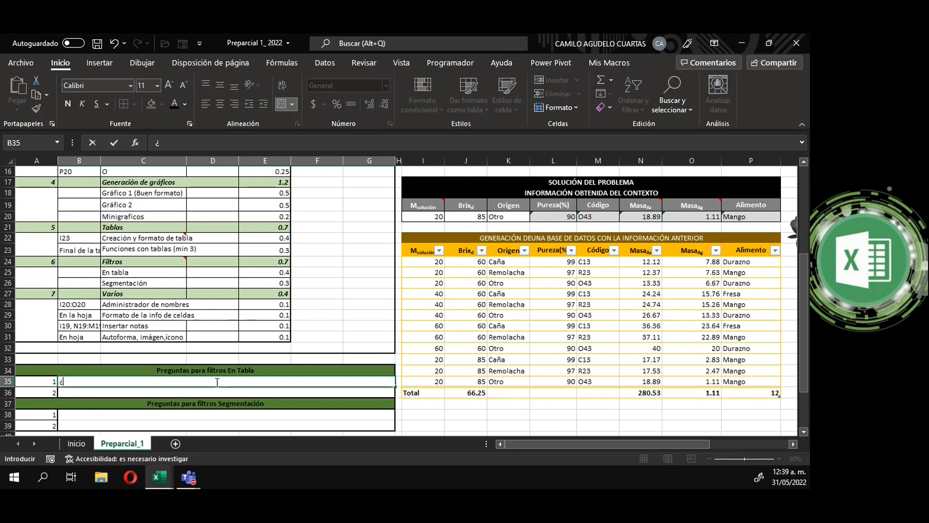
{"action": "type", "text": "Cuáles alimentos"}
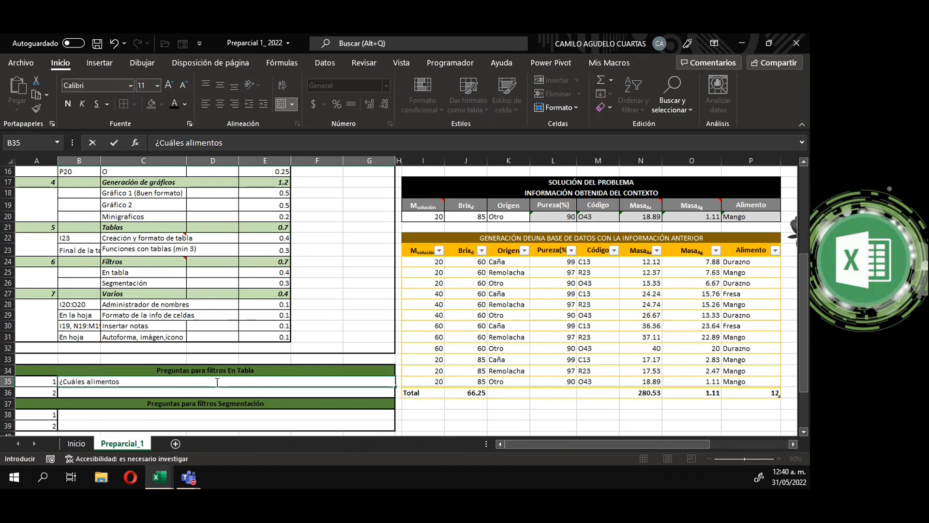
{"action": "type", "text": "utilizaron menos de"}
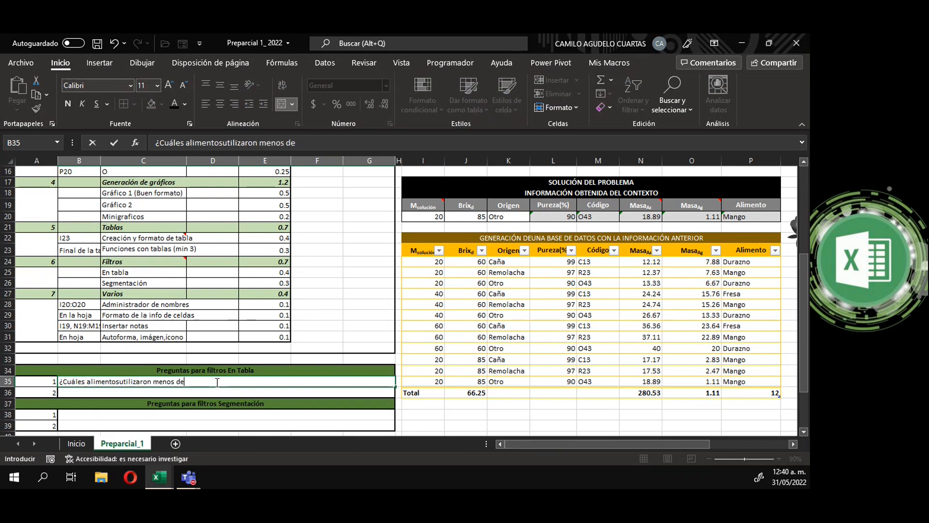
{"action": "type", "text": " 27 kg de Azúcar proveniente de caña"}
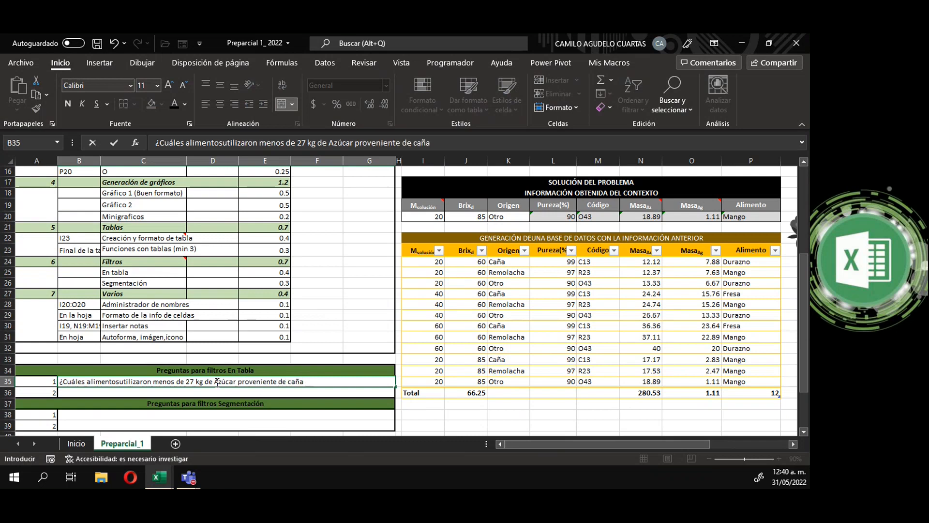
{"action": "type", "text": "?"}
{"action": "key", "text": "Return"}
{"action": "key", "text": "Up"}
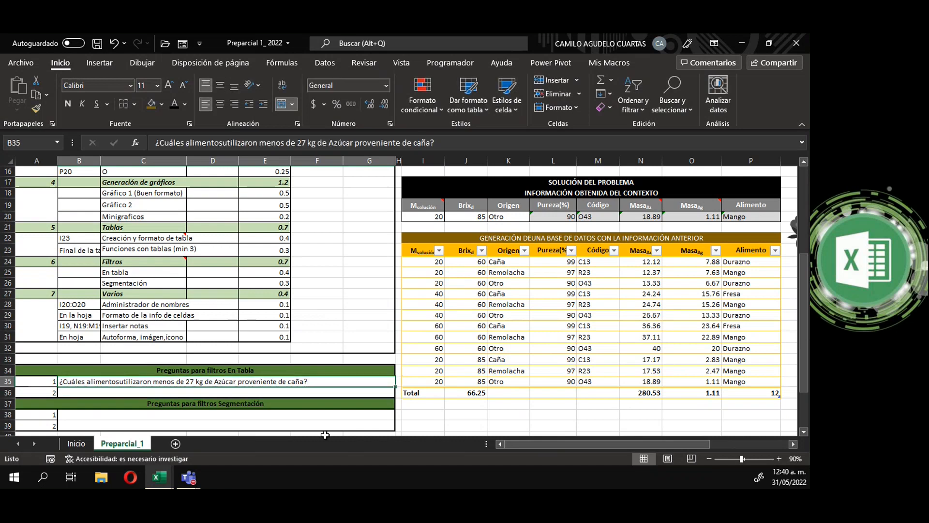
{"action": "double_click", "coordinate": [143, 381]}
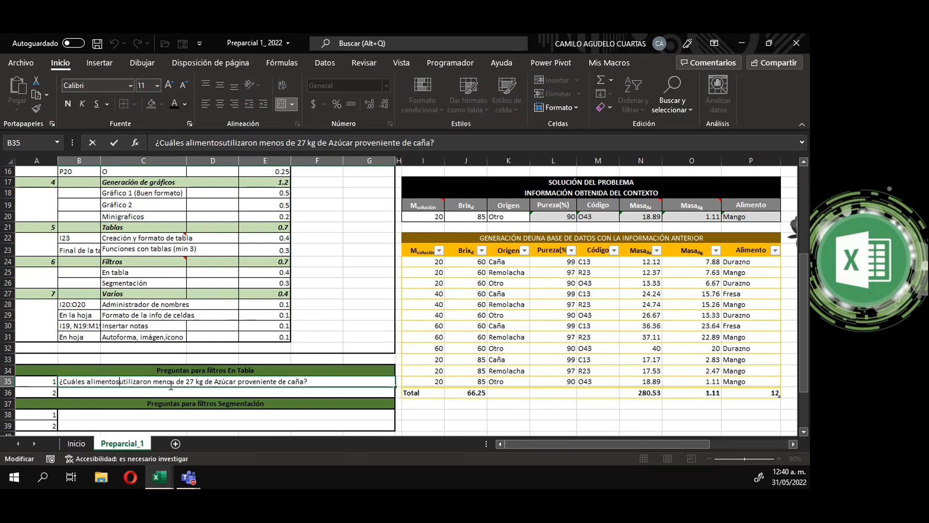
{"action": "key", "text": "Return"}
{"action": "left_click", "coordinate": [500, 417]}
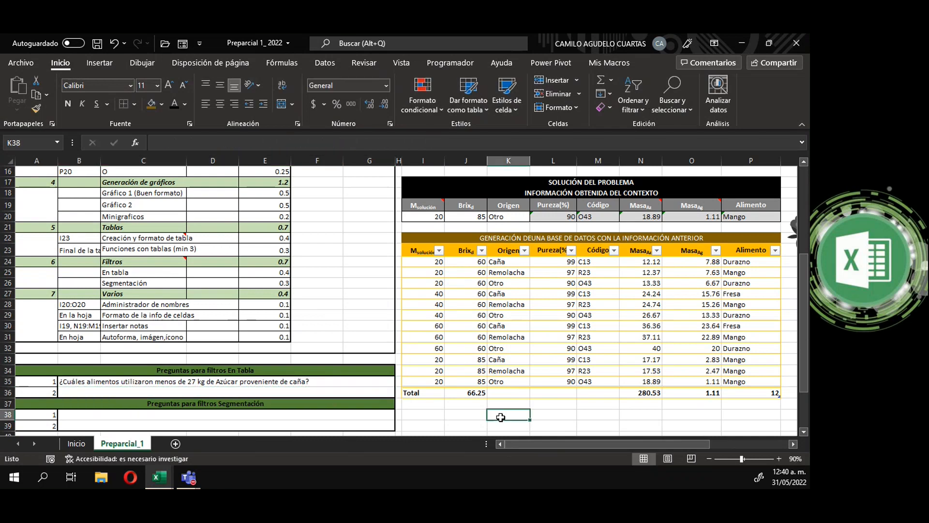
Step: Filter the database table's Origen column to show only Caña
{"action": "left_click_drag", "start_coordinate": [559, 444], "coordinate": [583, 450]}
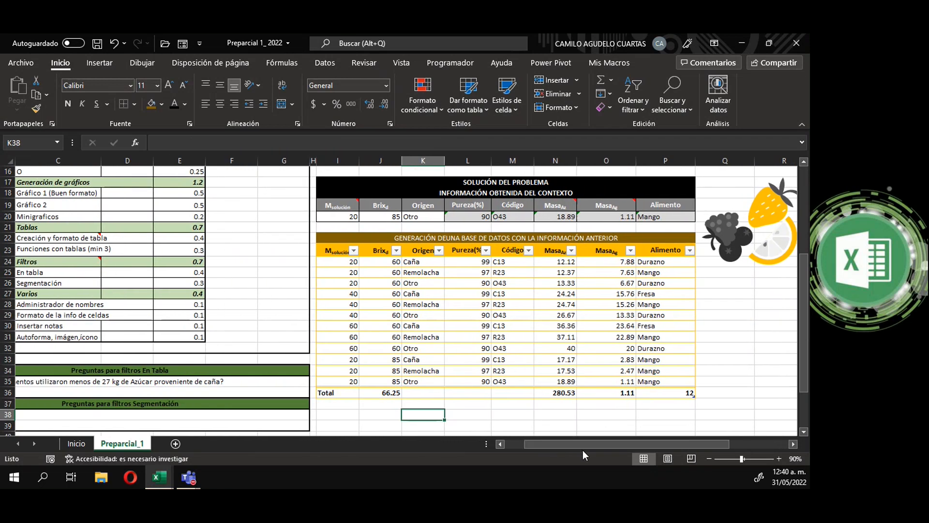
{"action": "left_click", "coordinate": [439, 250]}
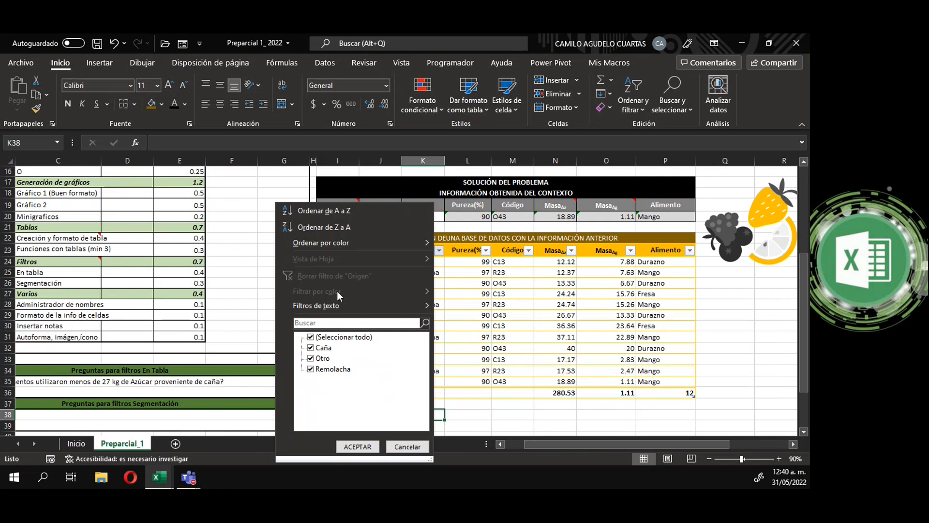
{"action": "left_click", "coordinate": [311, 336]}
{"action": "left_click", "coordinate": [310, 348]}
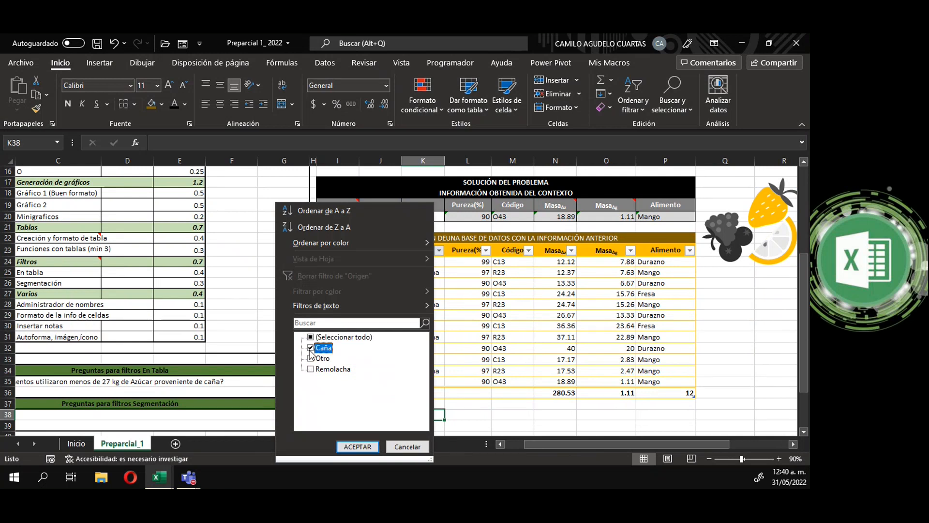
{"action": "left_click", "coordinate": [357, 446]}
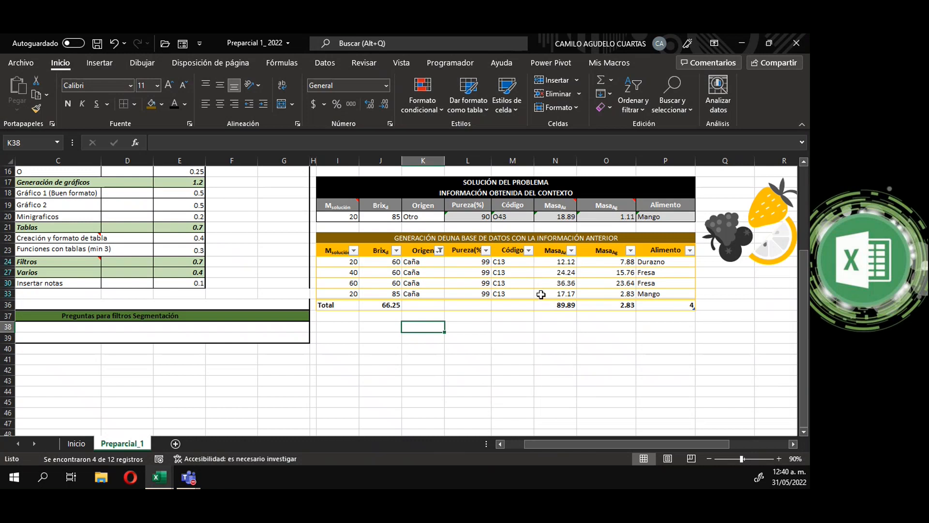
Step: Add a number filter on the database table's MasaAz column for values less than 27
{"action": "left_click", "coordinate": [572, 251]}
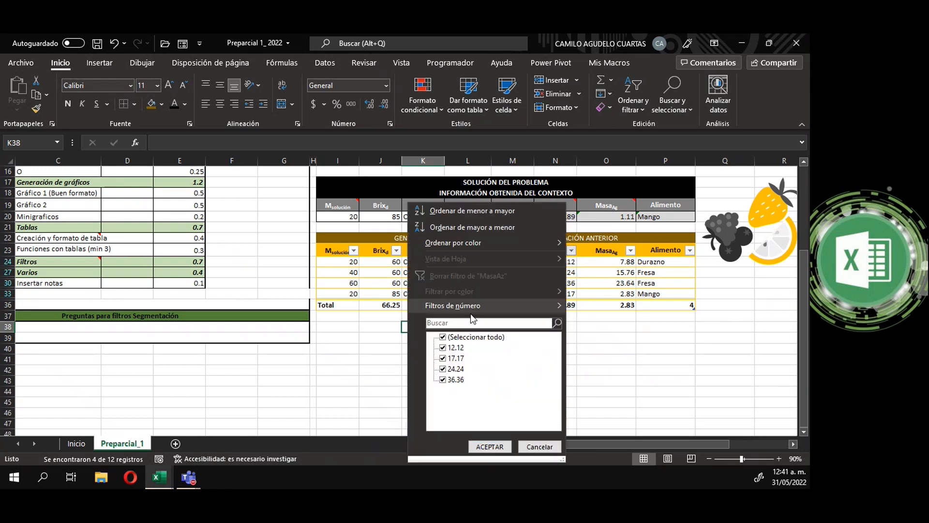
{"action": "mouse_move", "coordinate": [457, 309]}
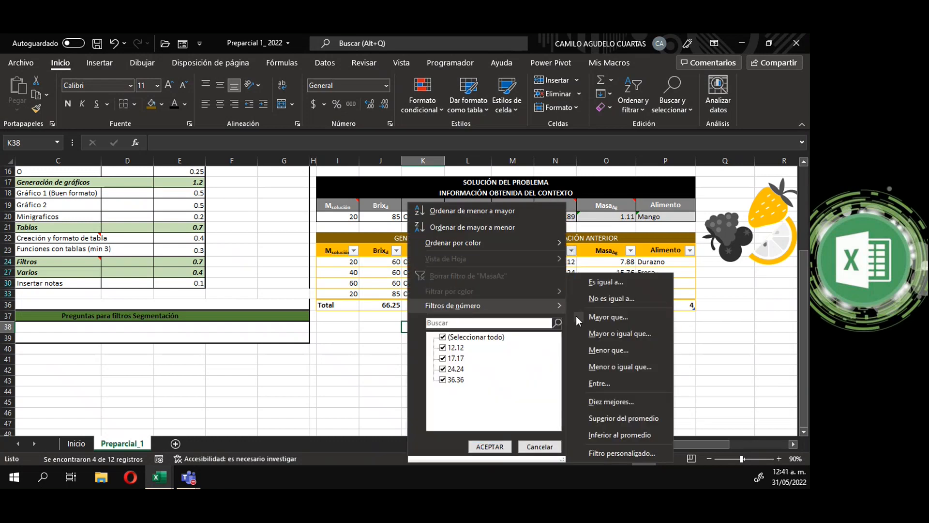
{"action": "left_click", "coordinate": [625, 352]}
{"action": "type", "text": "27"}
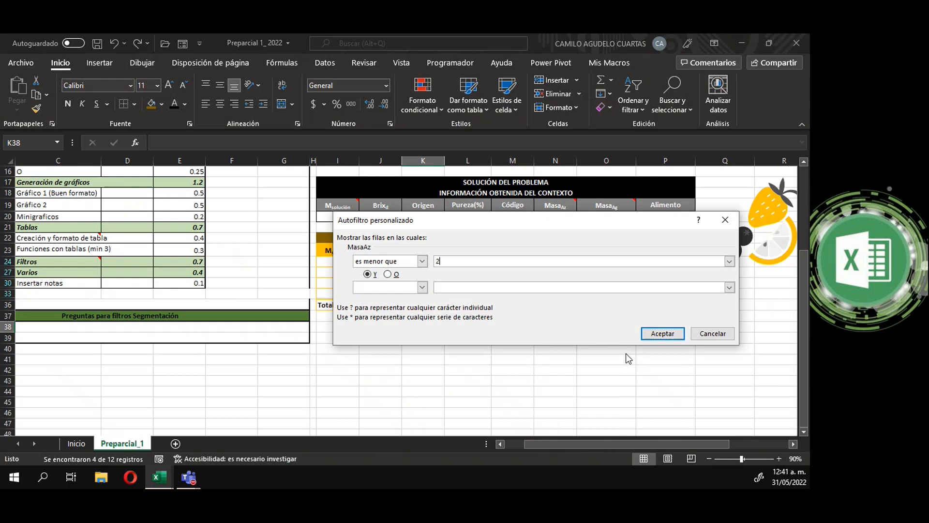
{"action": "left_click", "coordinate": [662, 334]}
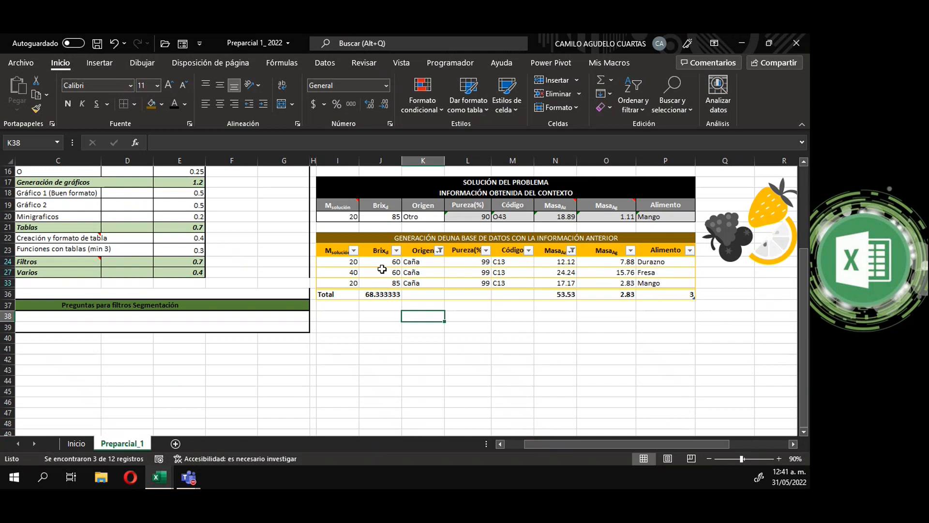
Step: Clear the filters from the Origen and MasaAz columns of the database table
{"action": "left_click_drag", "start_coordinate": [567, 443], "coordinate": [506, 447]}
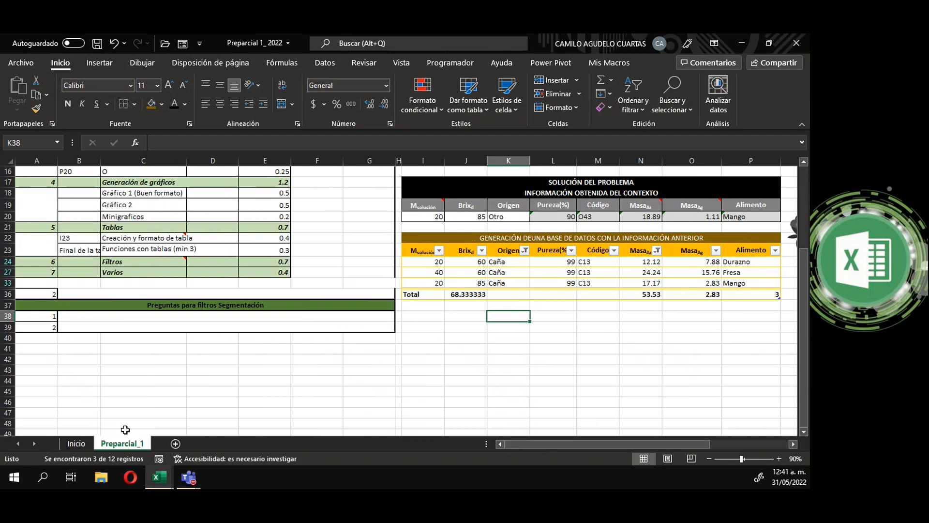
{"action": "scroll", "coordinate": [138, 380], "scroll_direction": "up", "scroll_amount": 1}
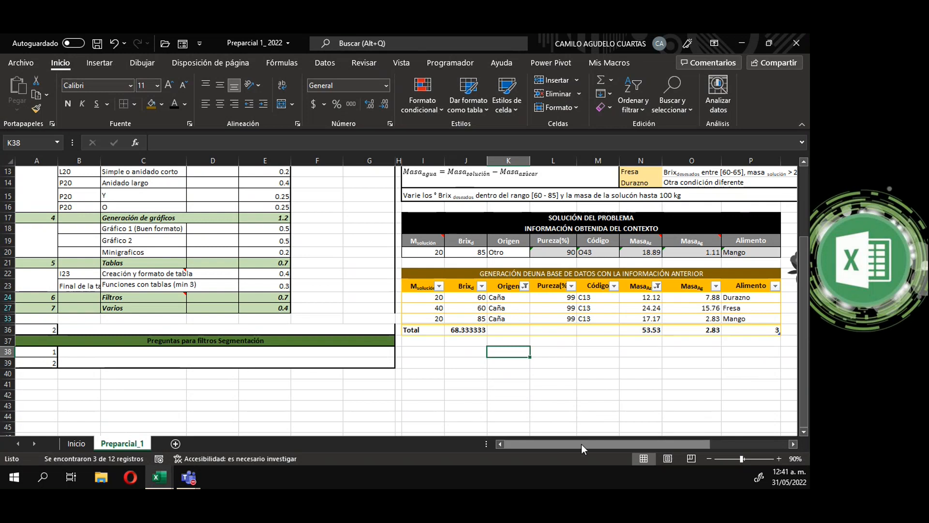
{"action": "left_click", "coordinate": [108, 330]}
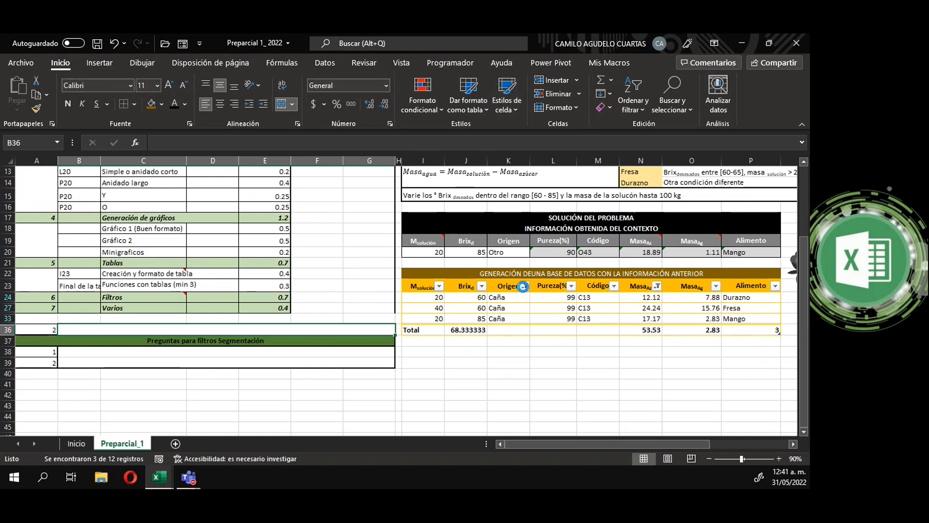
{"action": "left_click", "coordinate": [525, 286]}
{"action": "left_click", "coordinate": [402, 274]}
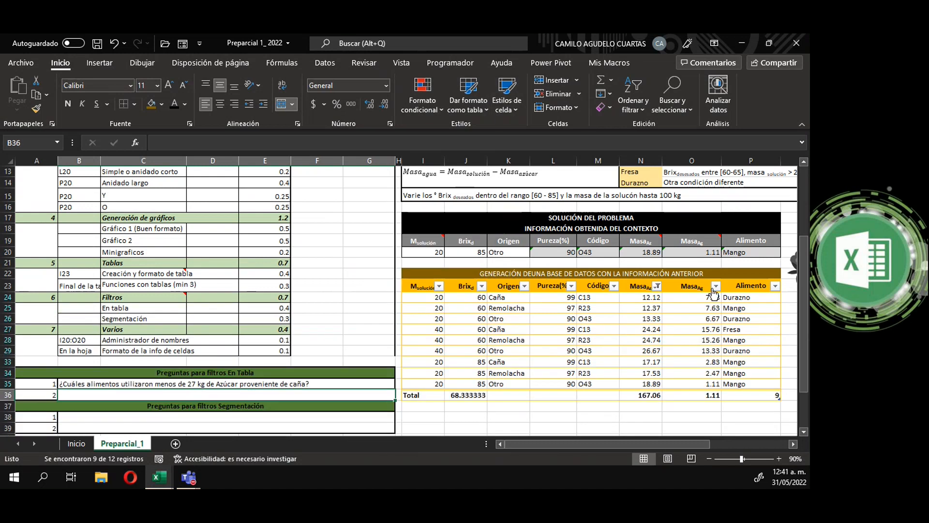
{"action": "left_click", "coordinate": [657, 286]}
{"action": "left_click", "coordinate": [538, 275]}
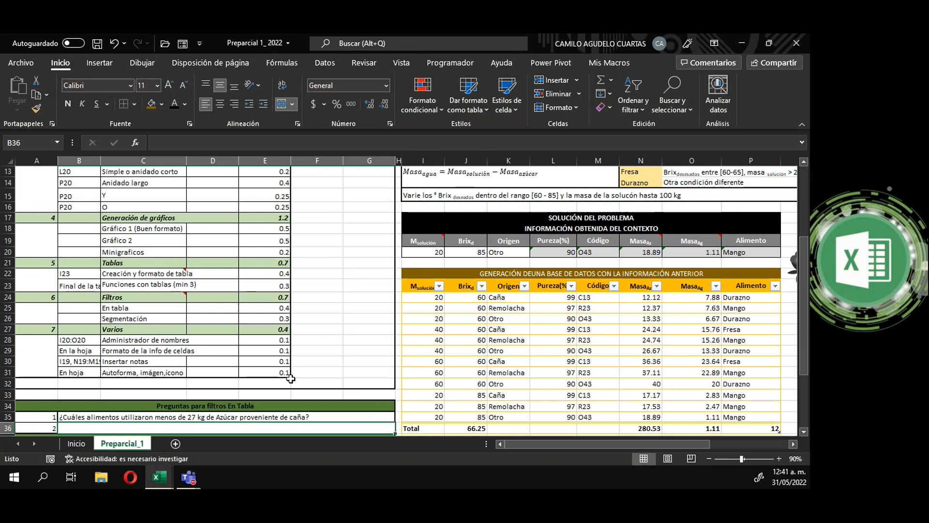
Step: Append the answer "R: Mango, Fresa y Durazno" to the end of the question in B35
{"action": "left_click", "coordinate": [284, 416]}
{"action": "left_click", "coordinate": [465, 142]}
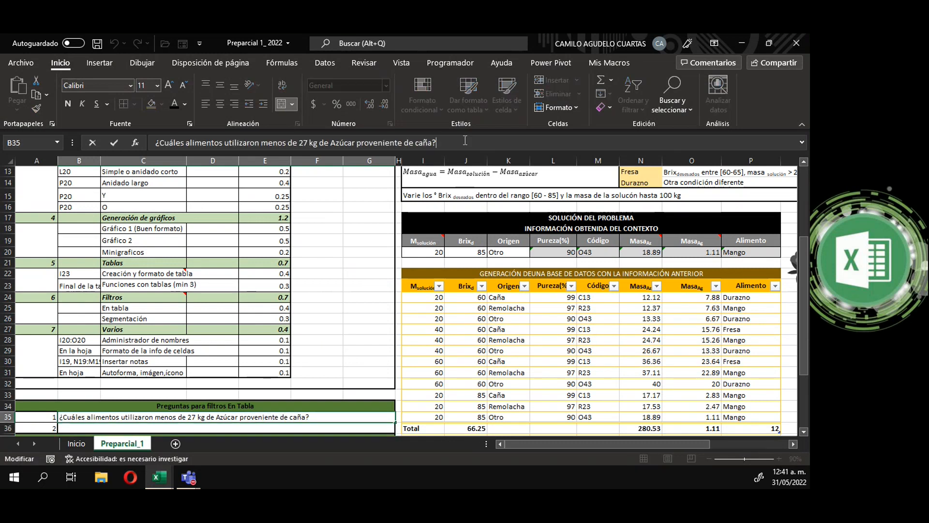
{"action": "type", "text": "R"}
{"action": "type", "text": "Mango, Fresa y DUrazno"}
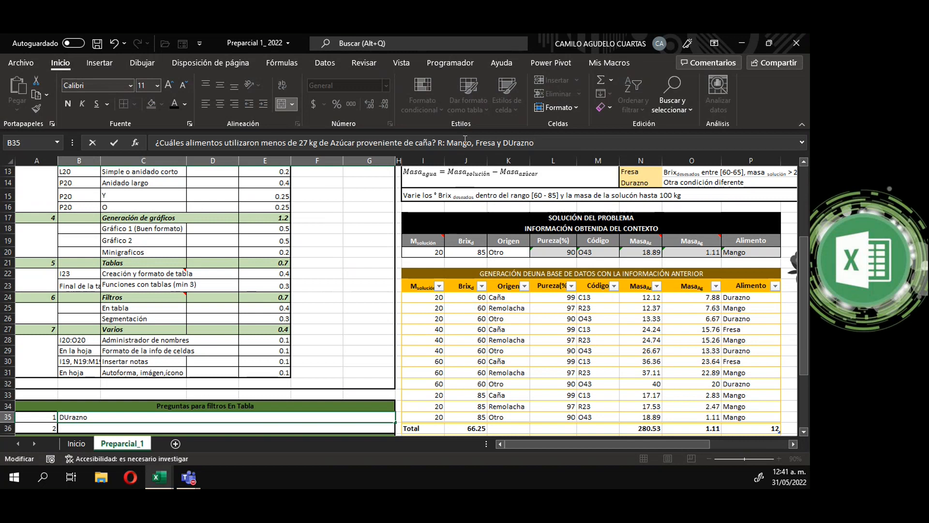
{"action": "key", "text": "BackSpace"}
{"action": "key", "text": "BackSpace"}
{"action": "key", "text": "BackSpace"}
{"action": "key", "text": "BackSpace"}
{"action": "key", "text": "BackSpace"}
{"action": "key", "text": "BackSpace"}
{"action": "type", "text": "urazno"}
{"action": "key", "text": "Return"}
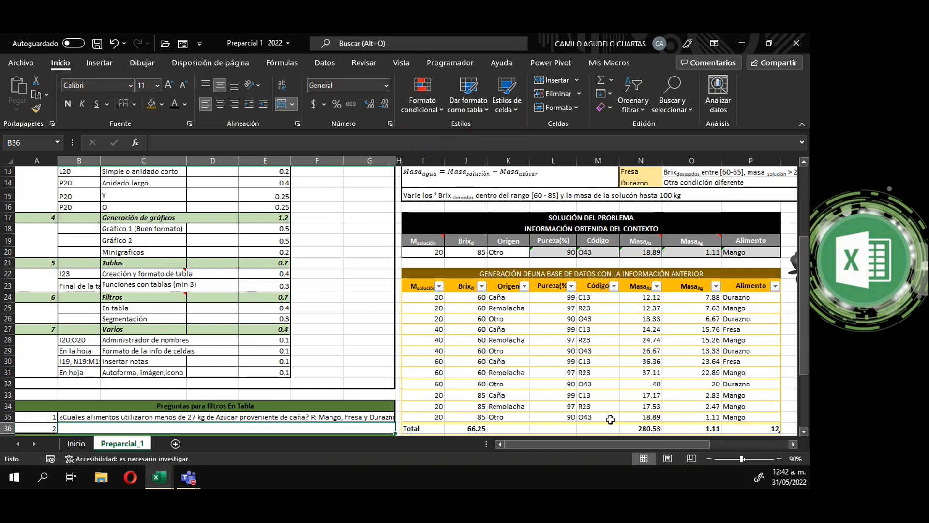
{"action": "scroll", "coordinate": [491, 336], "scroll_direction": "down", "scroll_amount": 2}
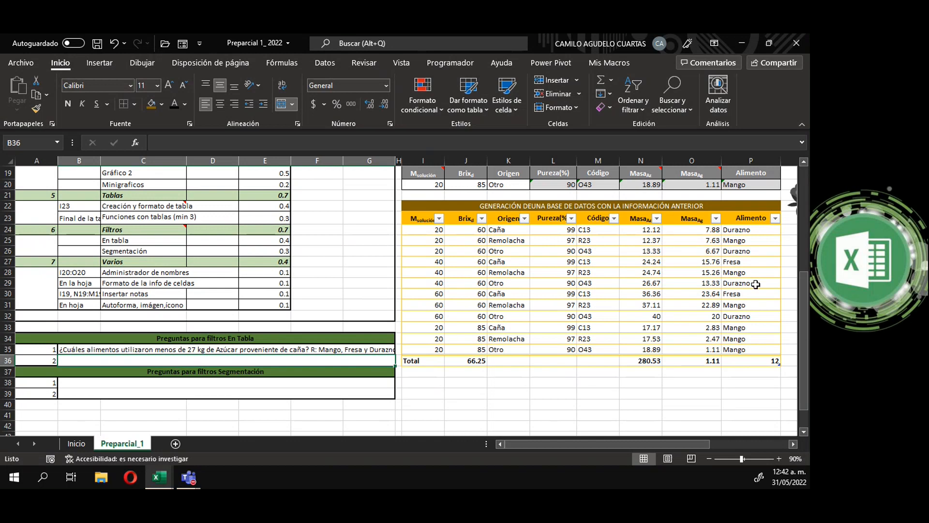
{"action": "left_click", "coordinate": [659, 313]}
{"action": "left_click", "coordinate": [261, 382]}
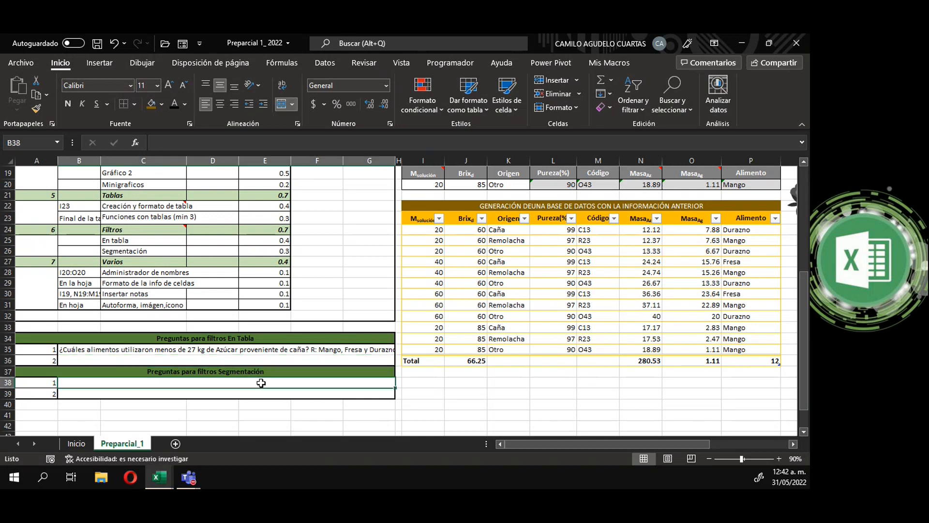
{"action": "scroll", "coordinate": [305, 336], "scroll_direction": "up", "scroll_amount": 1}
{"action": "scroll", "coordinate": [304, 336], "scroll_direction": "up", "scroll_amount": 1}
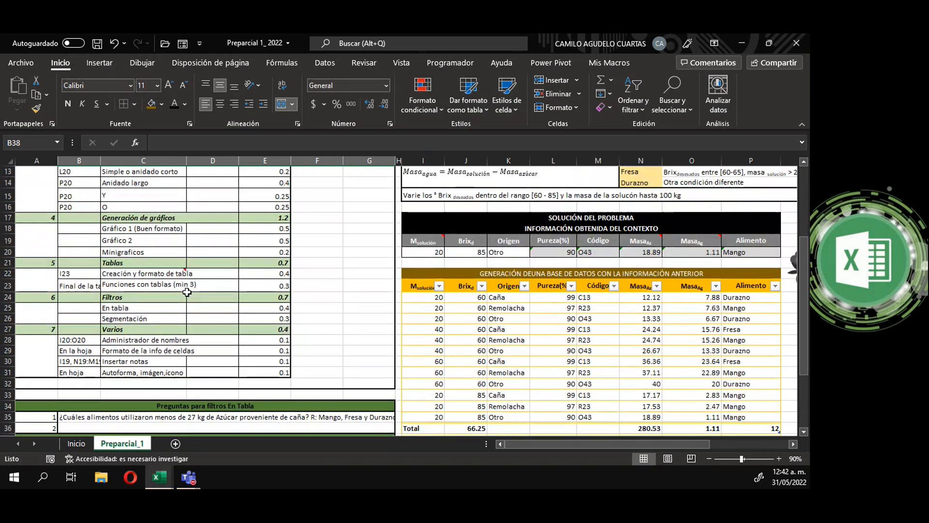
Step: Enter "En tabla" in B25 as the location reference for the table-filter rubric item
{"action": "left_click", "coordinate": [190, 296]}
{"action": "left_click", "coordinate": [127, 312]}
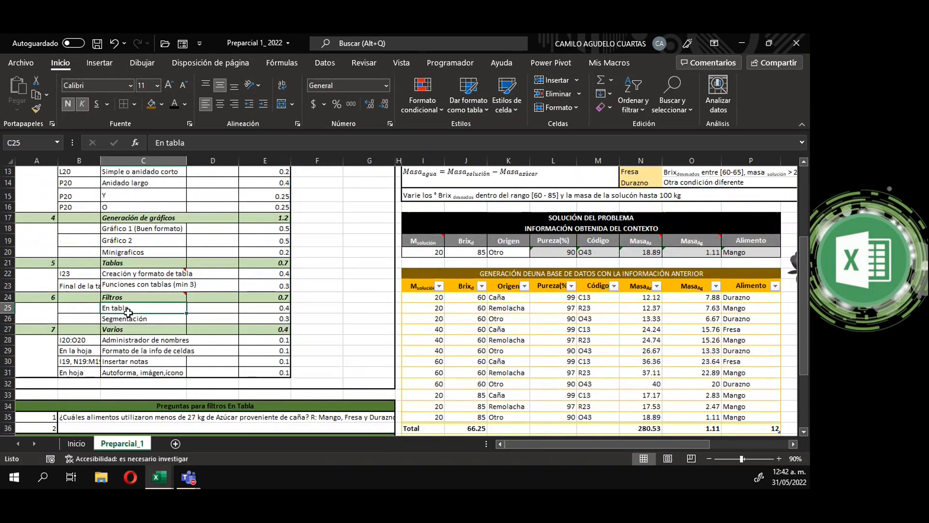
{"action": "left_click", "coordinate": [75, 310]}
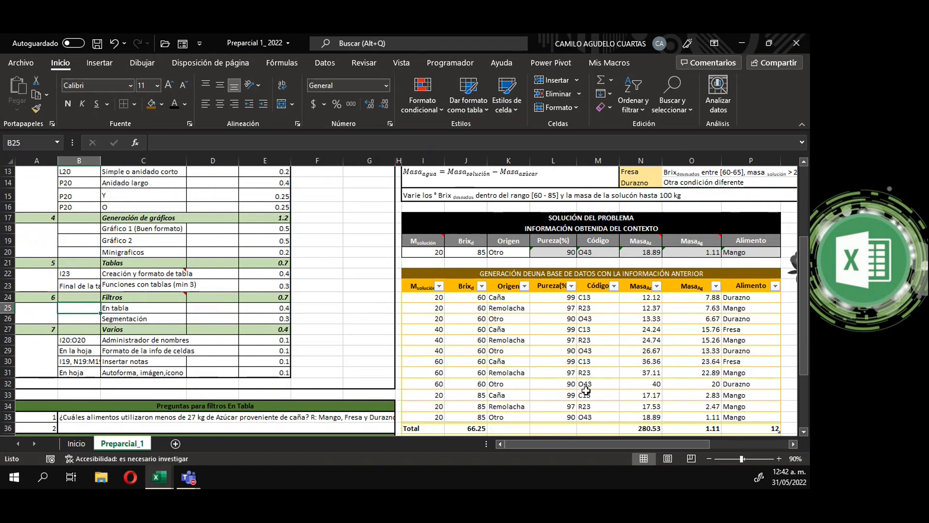
{"action": "type", "text": "En"}
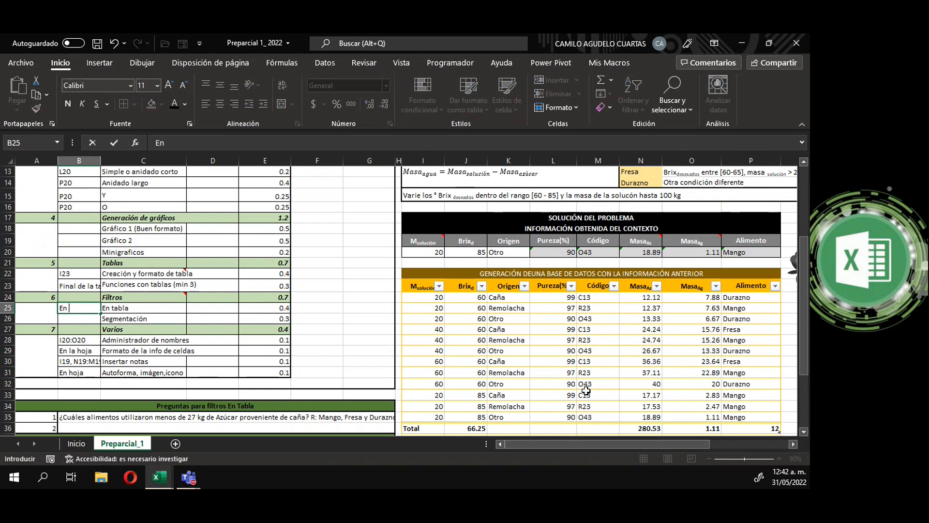
{"action": "type", "text": " tabla de fi"}
{"action": "key", "text": "BackSpace"}
{"action": "key", "text": "BackSpace"}
{"action": "key", "text": "BackSpace"}
{"action": "key", "text": "BackSpace"}
{"action": "key", "text": "BackSpace"}
{"action": "key", "text": "BackSpace"}
{"action": "key", "text": "BackSpace"}
{"action": "key", "text": "BackSpace"}
{"action": "key", "text": "Return"}
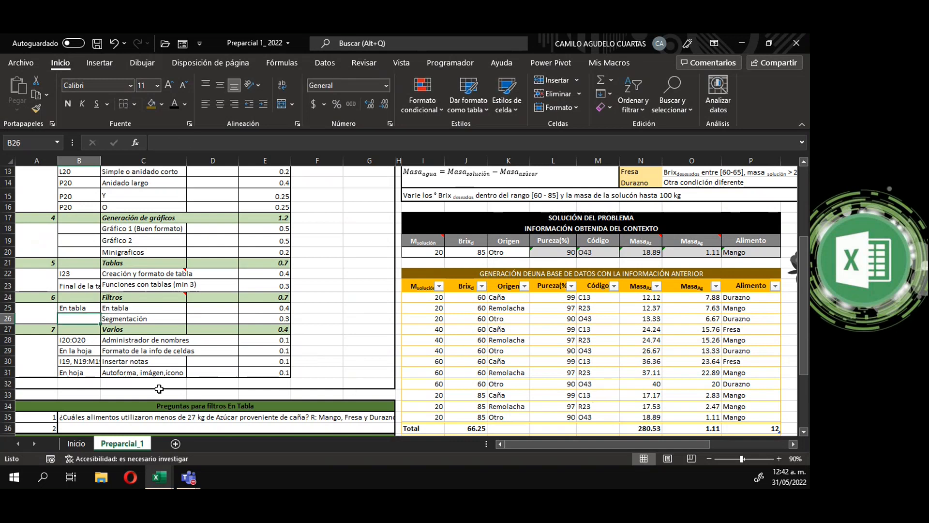
{"action": "left_click", "coordinate": [562, 359]}
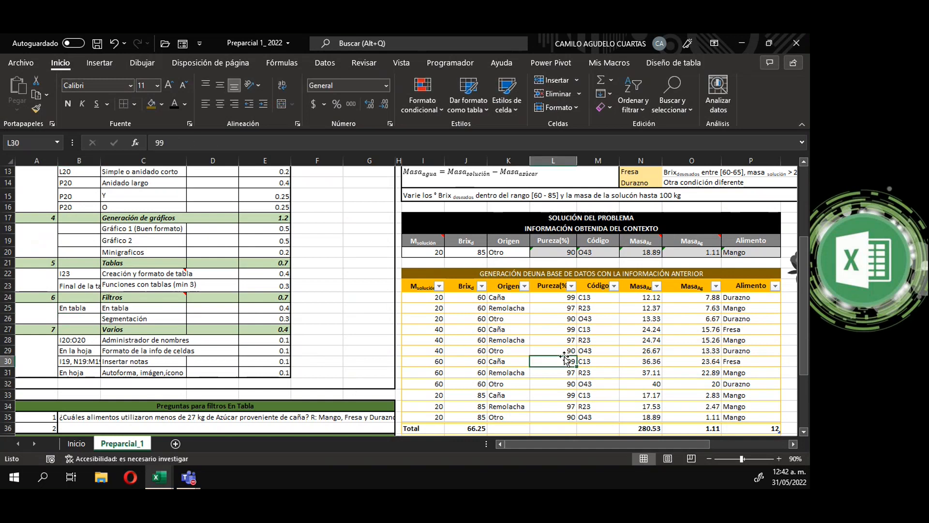
{"action": "left_click", "coordinate": [630, 327]}
{"action": "left_click", "coordinate": [697, 339]}
{"action": "left_click", "coordinate": [583, 350]}
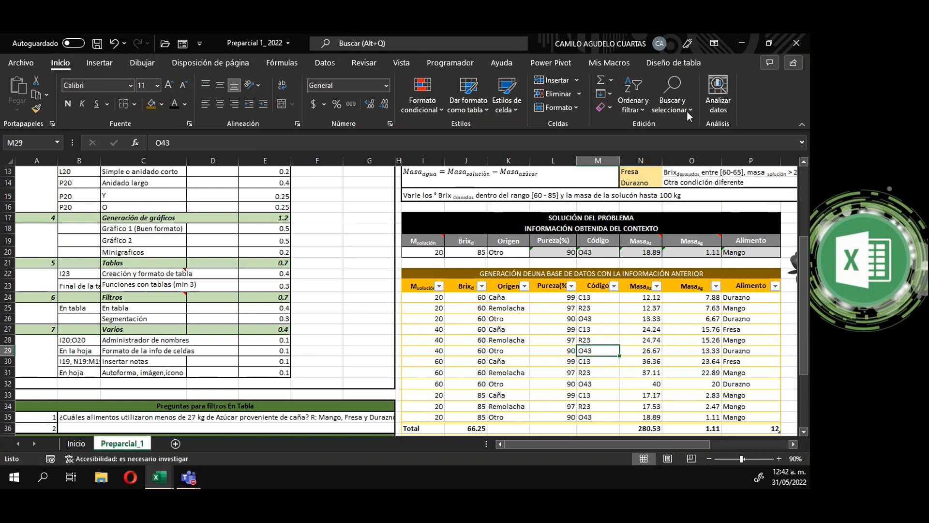
{"action": "left_click", "coordinate": [669, 63]}
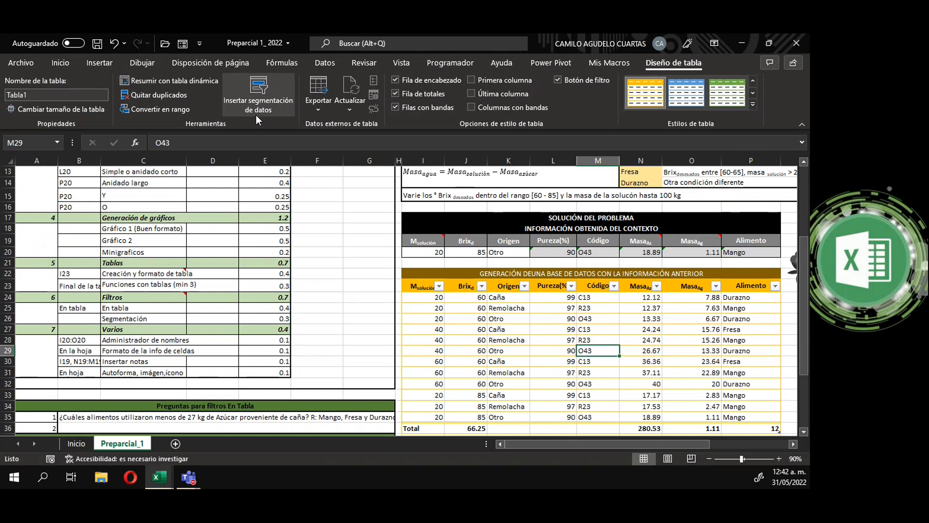
{"action": "left_click", "coordinate": [260, 88]}
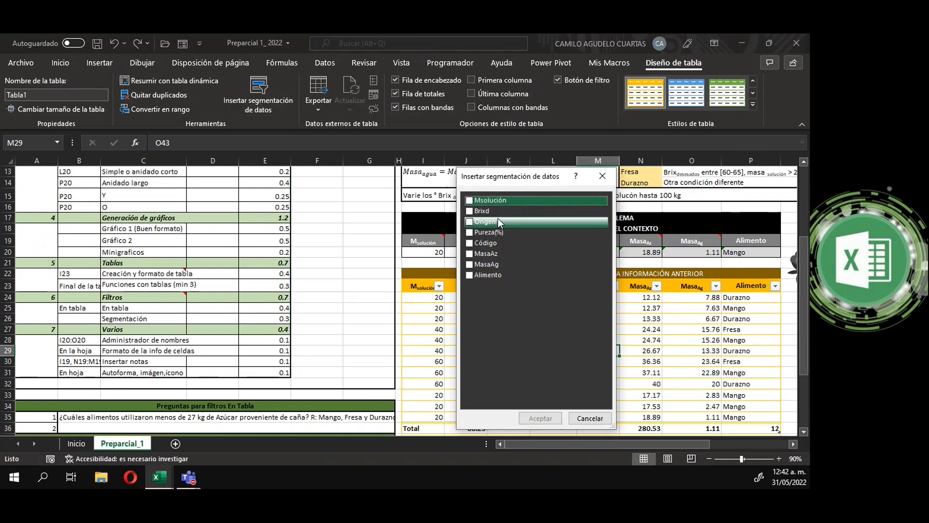
{"action": "left_click", "coordinate": [590, 418]}
Step: Write the question "¿Cuántas soluciones se hicieron para durazno?" in B38 as the first segmentation question
{"action": "scroll", "coordinate": [460, 258], "scroll_direction": "down", "scroll_amount": 1}
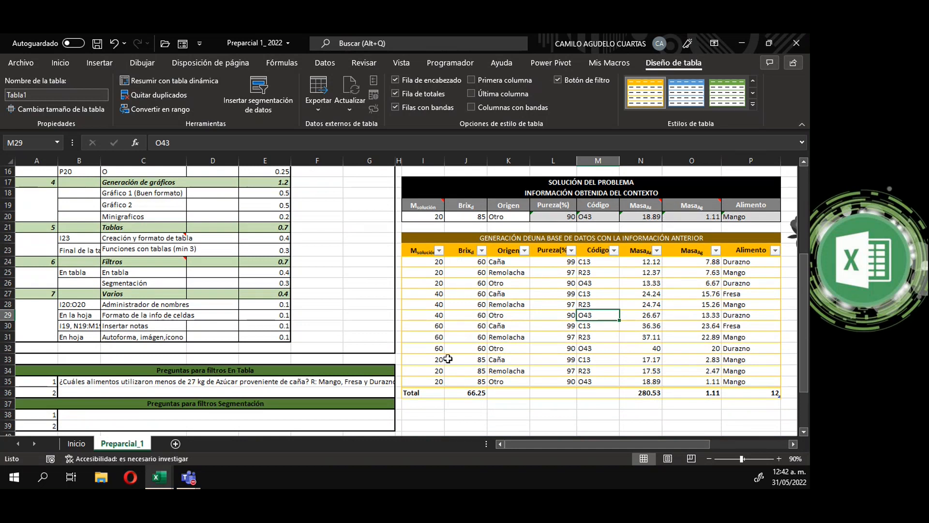
{"action": "scroll", "coordinate": [526, 348], "scroll_direction": "down", "scroll_amount": 1}
{"action": "left_click", "coordinate": [203, 383]}
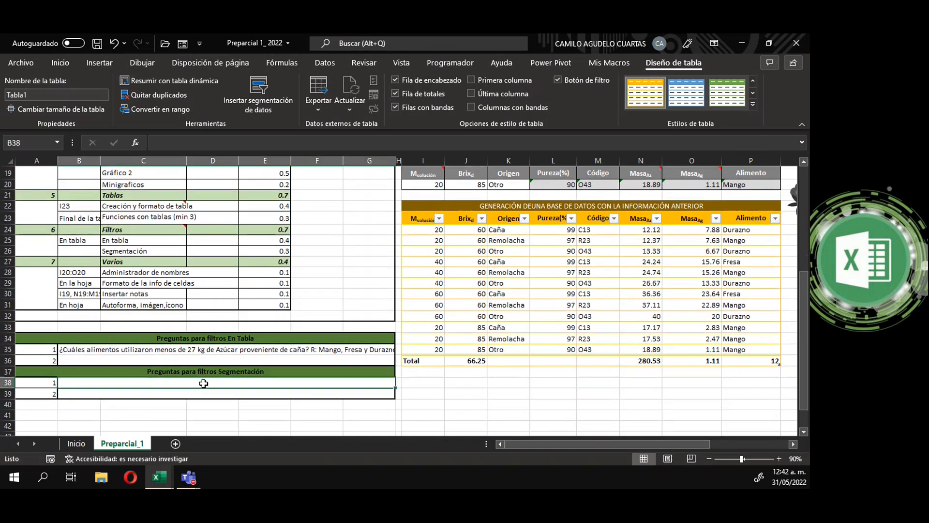
{"action": "type", "text": "¿Cua"}
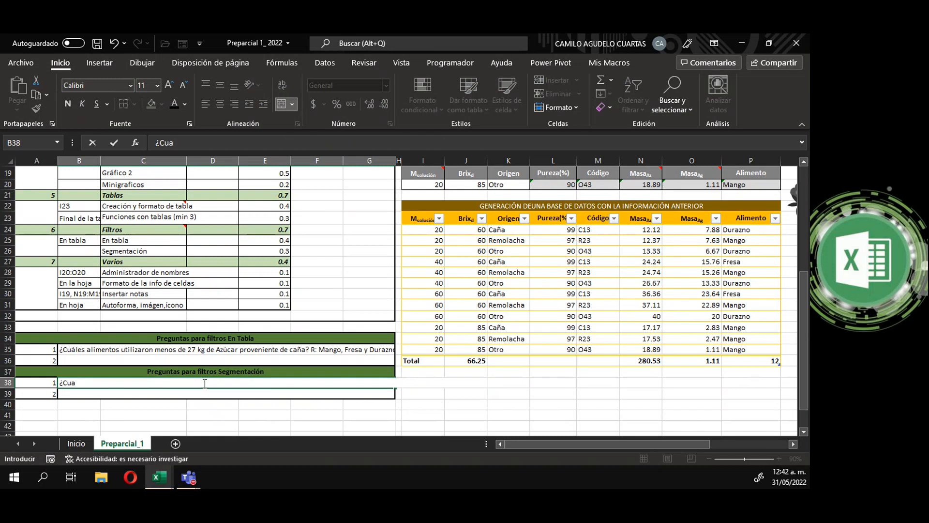
{"action": "type", "text": "ántas soluciones se"}
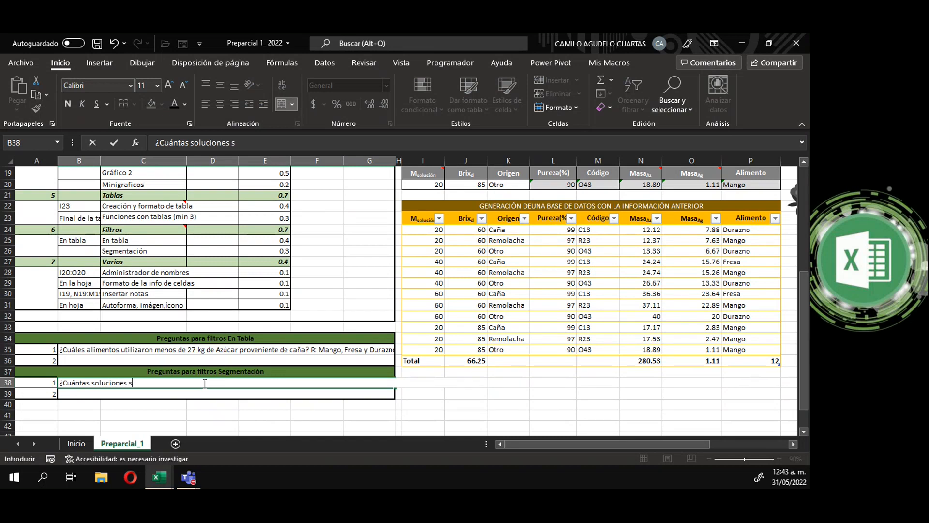
{"action": "type", "text": "eron para durazno?"}
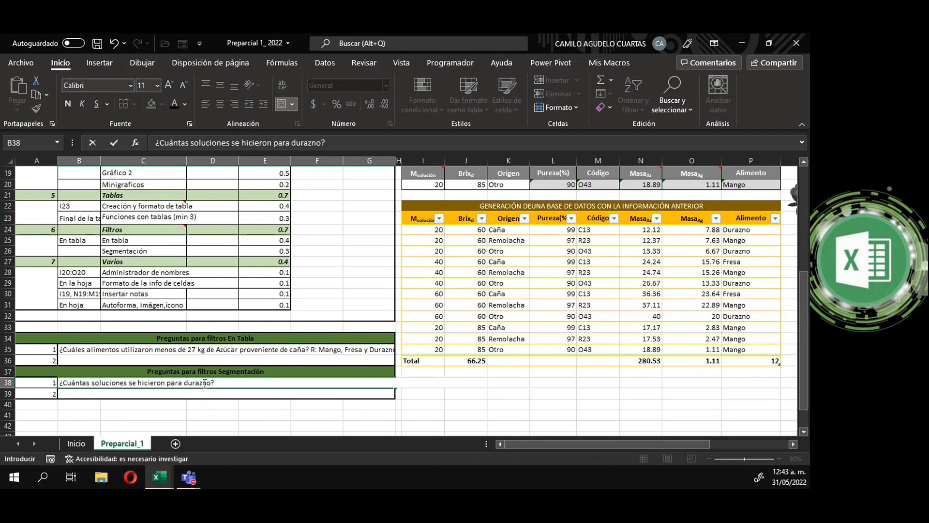
{"action": "key", "text": "Return"}
Step: Insert slicers for the Alimento and Msolución fields of the database table
{"action": "scroll", "coordinate": [581, 321], "scroll_direction": "up", "scroll_amount": 1}
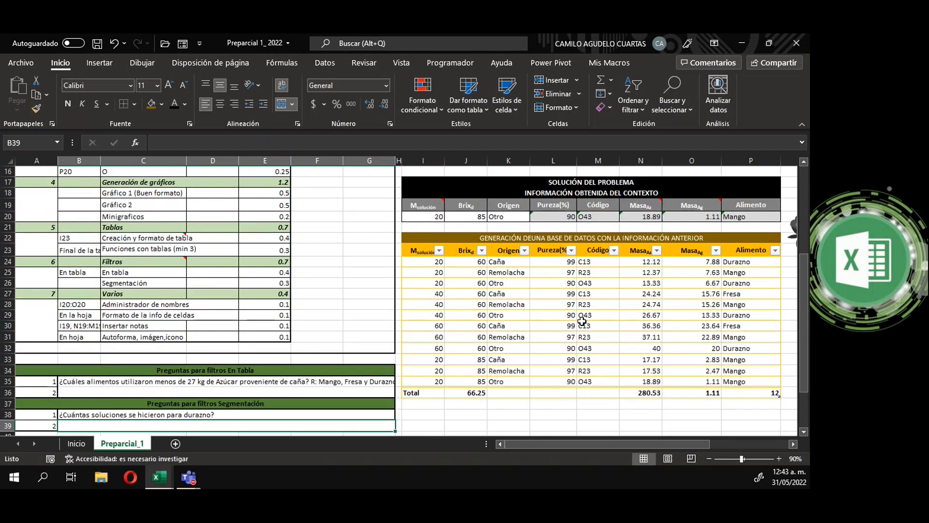
{"action": "left_click", "coordinate": [583, 324]}
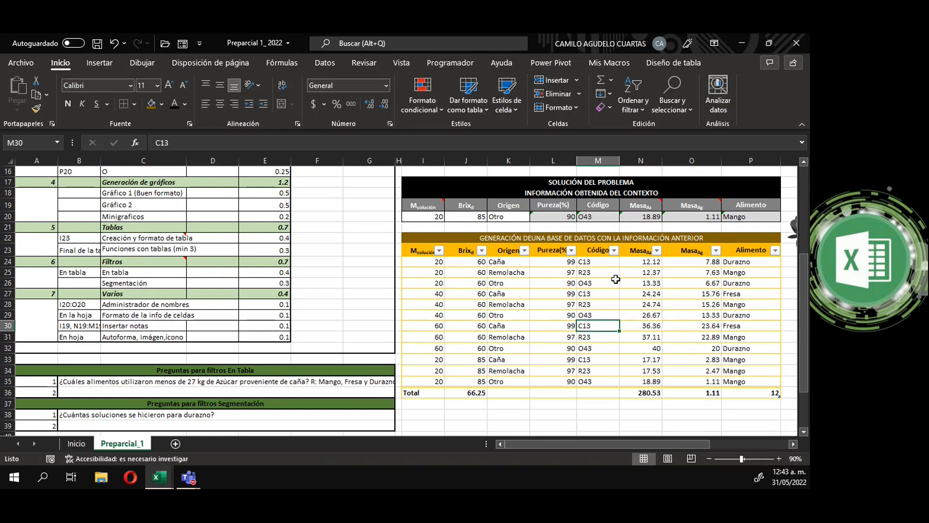
{"action": "left_click", "coordinate": [662, 64]}
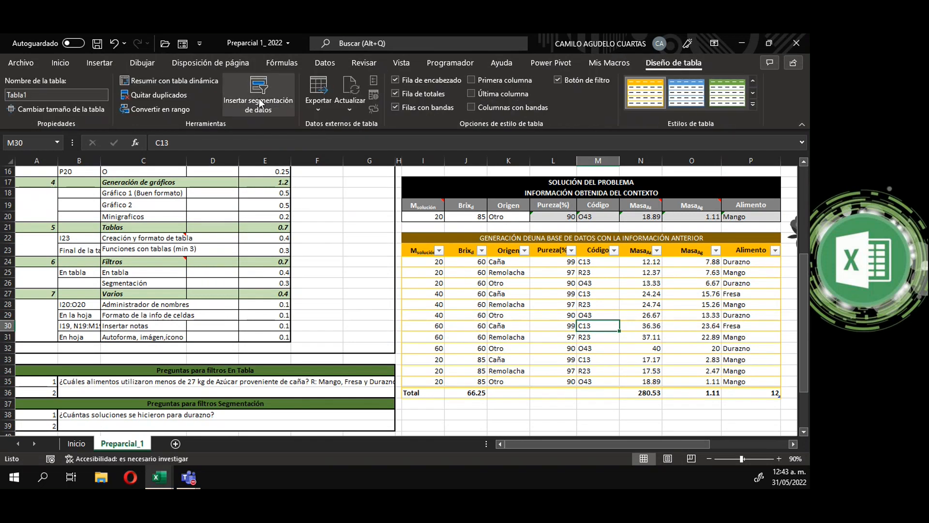
{"action": "left_click", "coordinate": [262, 99]}
{"action": "left_click_drag", "start_coordinate": [534, 181], "coordinate": [315, 195]}
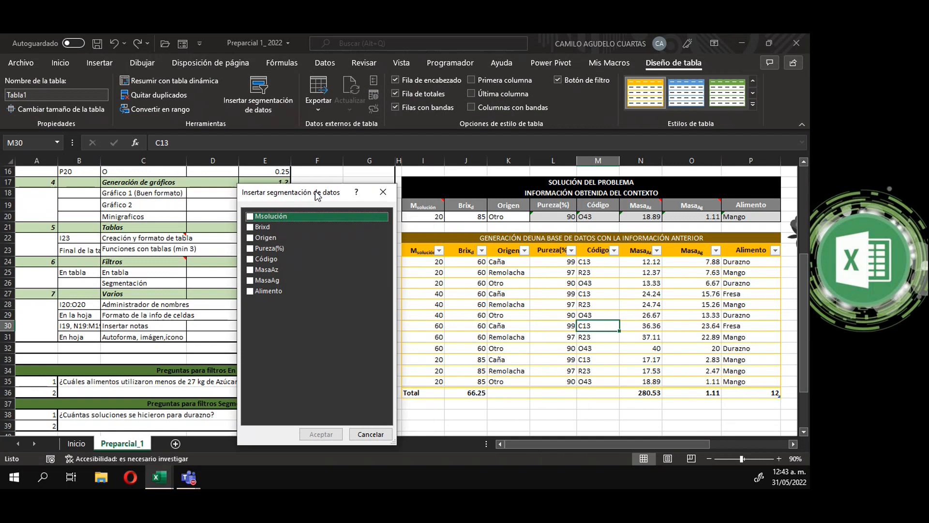
{"action": "left_click", "coordinate": [248, 291]}
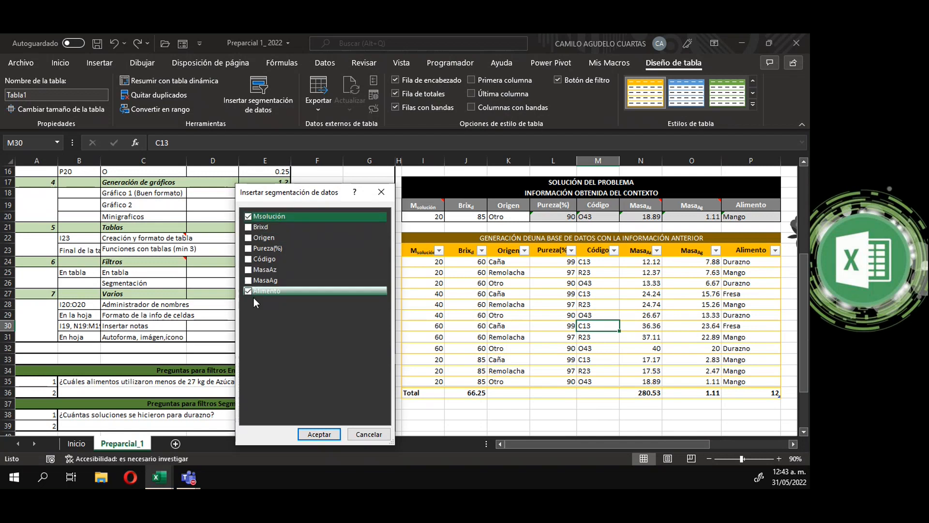
{"action": "left_click", "coordinate": [249, 217]}
{"action": "left_click", "coordinate": [319, 434]}
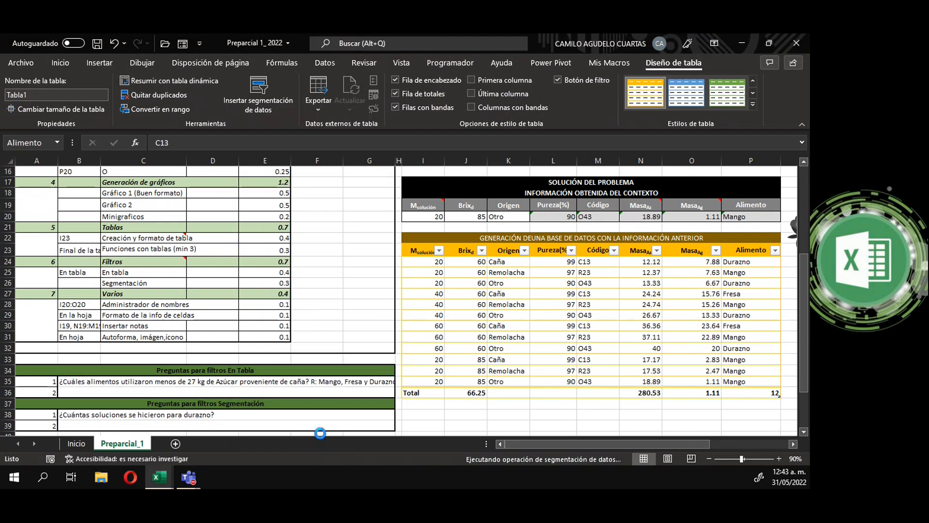
Step: Set the Alimento and Msolución slicers apart and filter the database table to Durazno with the Alimento slicer
{"action": "left_click_drag", "start_coordinate": [425, 259], "coordinate": [281, 239]}
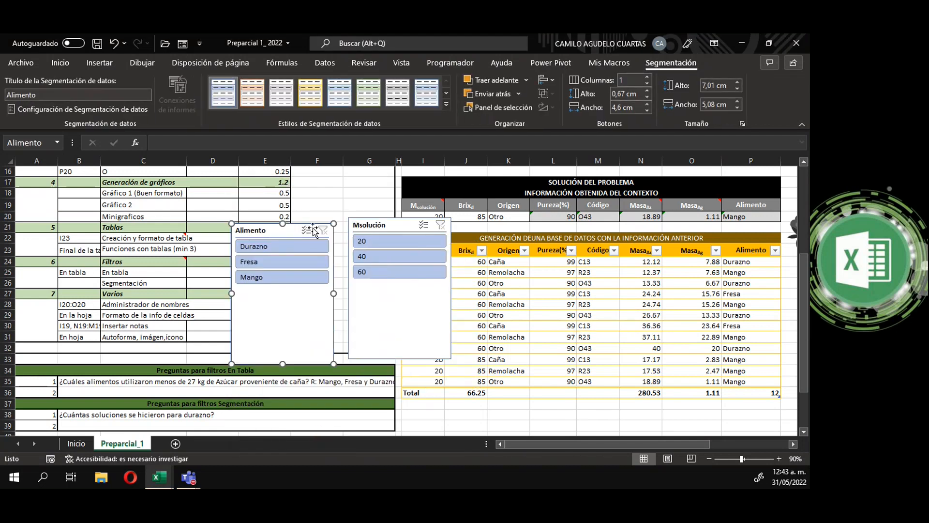
{"action": "left_click_drag", "start_coordinate": [394, 227], "coordinate": [427, 227]}
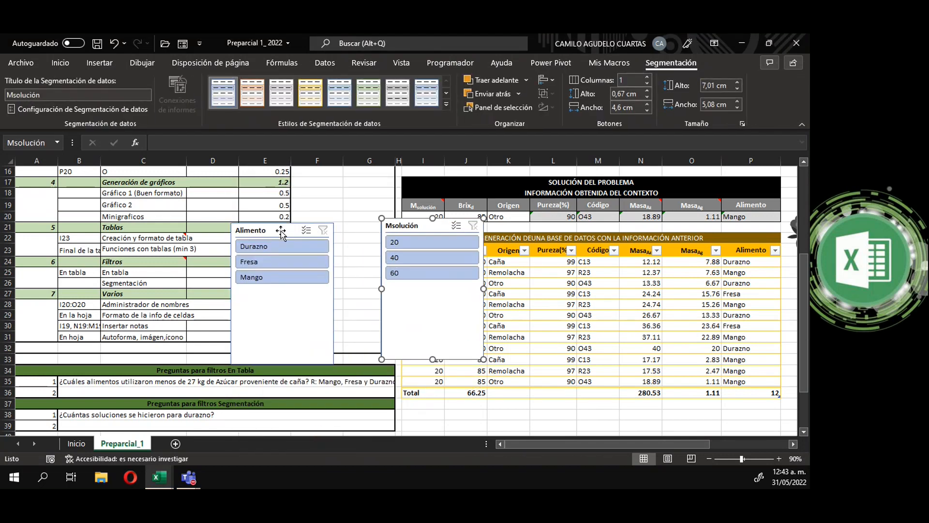
{"action": "left_click", "coordinate": [268, 247]}
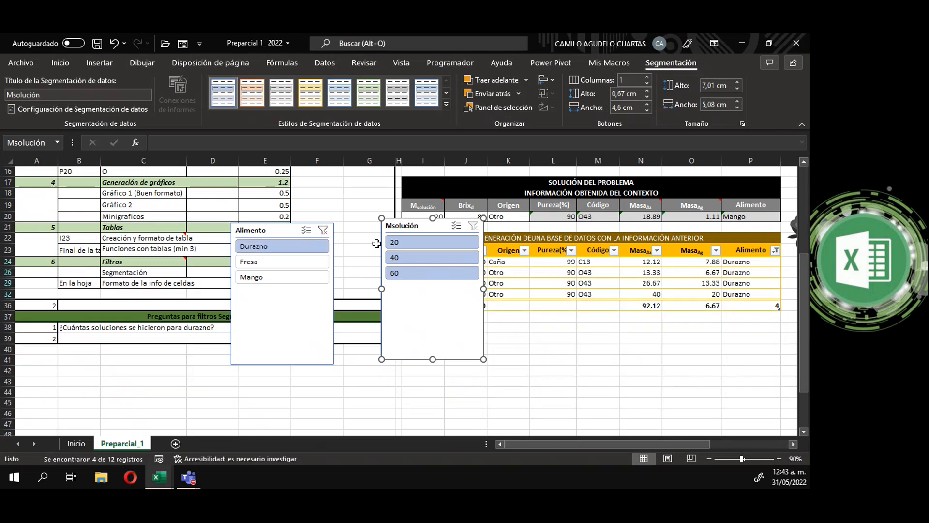
Step: Move the Msolución slicer off the database table and delete it
{"action": "left_click_drag", "start_coordinate": [405, 226], "coordinate": [141, 284]}
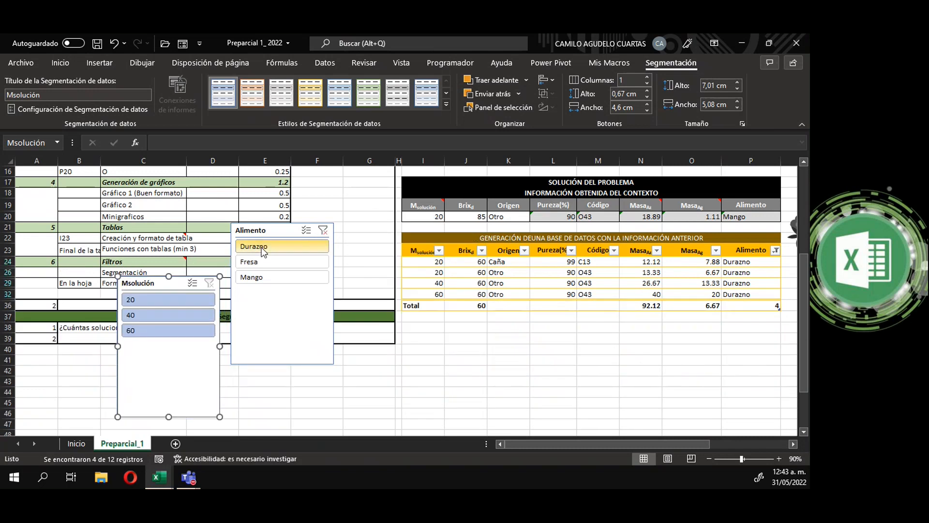
{"action": "left_click", "coordinate": [193, 285]}
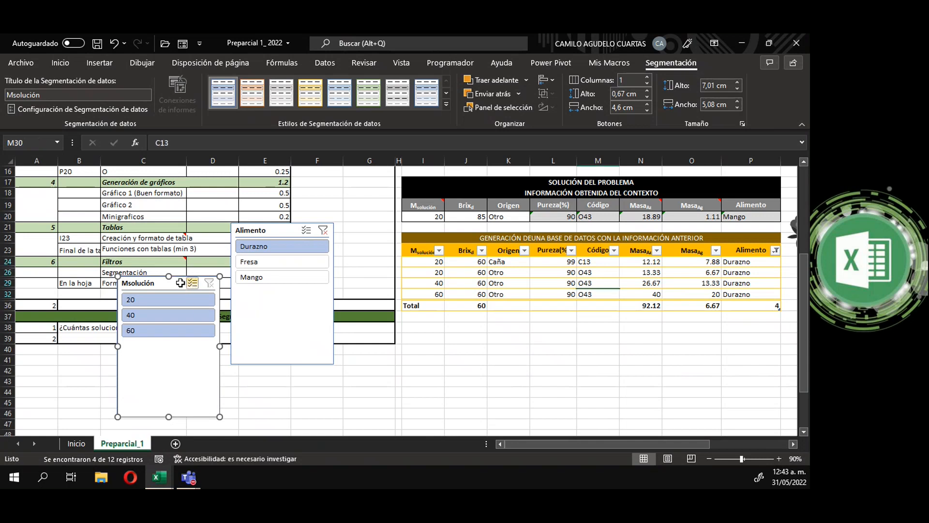
{"action": "key", "text": "Delete"}
Step: Reposition the Alimento slicer around the database table, then below the segmentation questions, and delete it
{"action": "left_click_drag", "start_coordinate": [262, 232], "coordinate": [331, 264]}
{"action": "left_click_drag", "start_coordinate": [463, 312], "coordinate": [544, 346]}
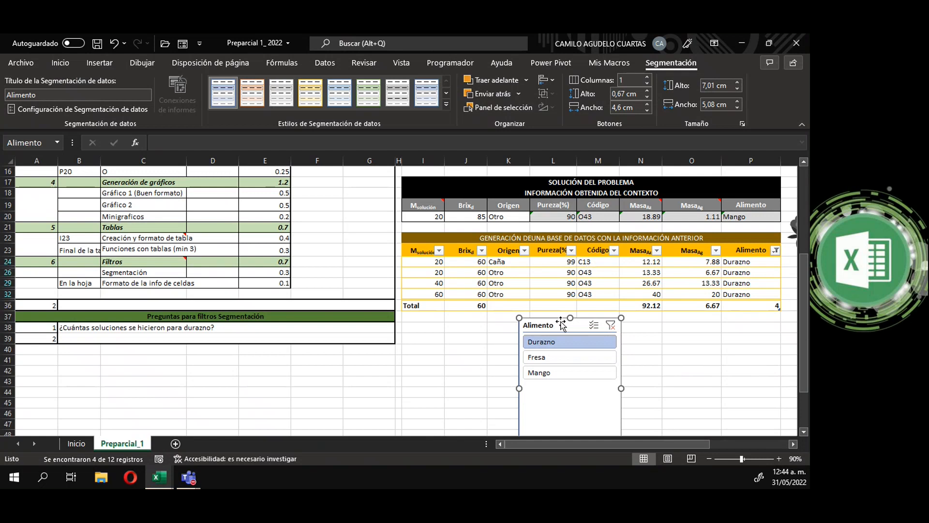
{"action": "left_click_drag", "start_coordinate": [563, 325], "coordinate": [536, 311]}
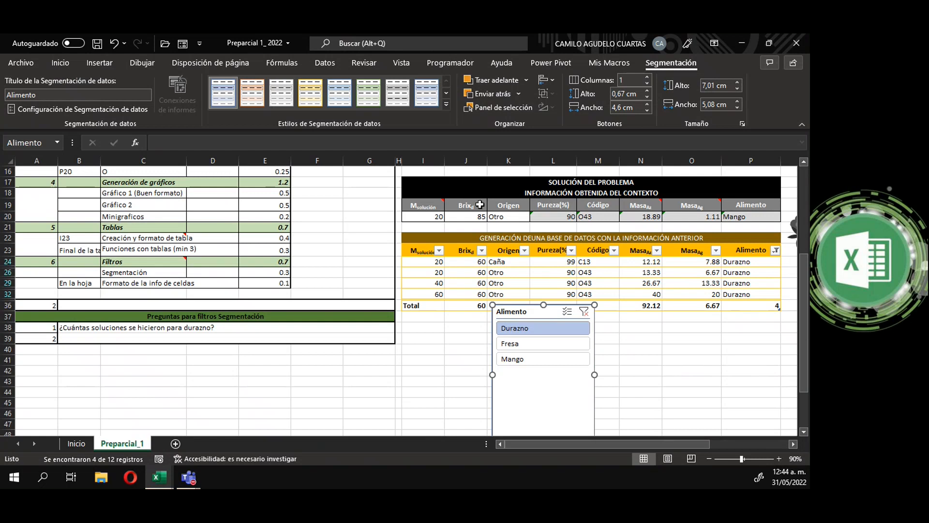
{"action": "left_click_drag", "start_coordinate": [543, 304], "coordinate": [458, 244]}
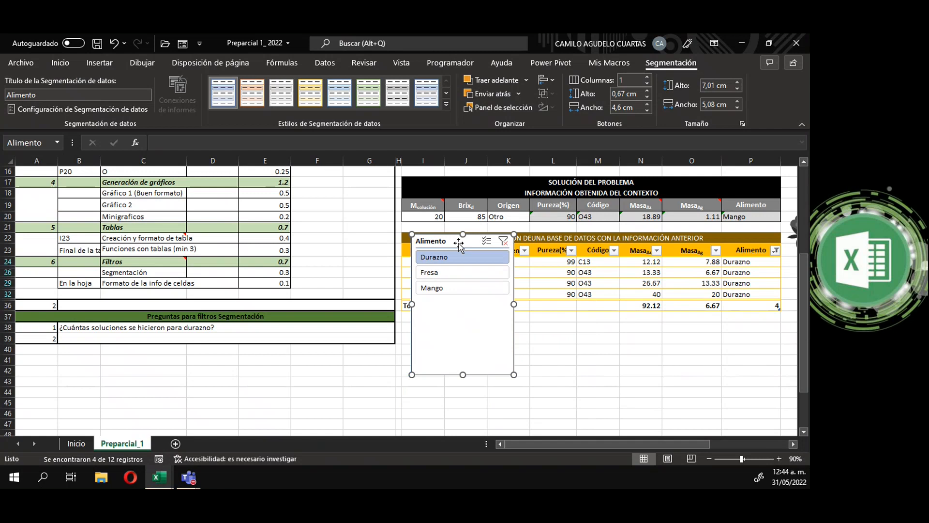
{"action": "left_click_drag", "start_coordinate": [449, 246], "coordinate": [319, 358]}
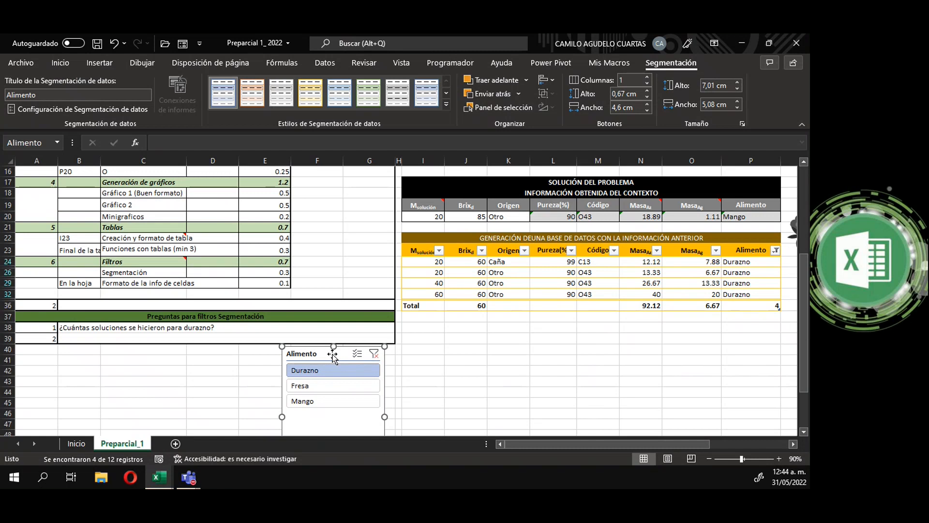
{"action": "key", "text": "Delete"}
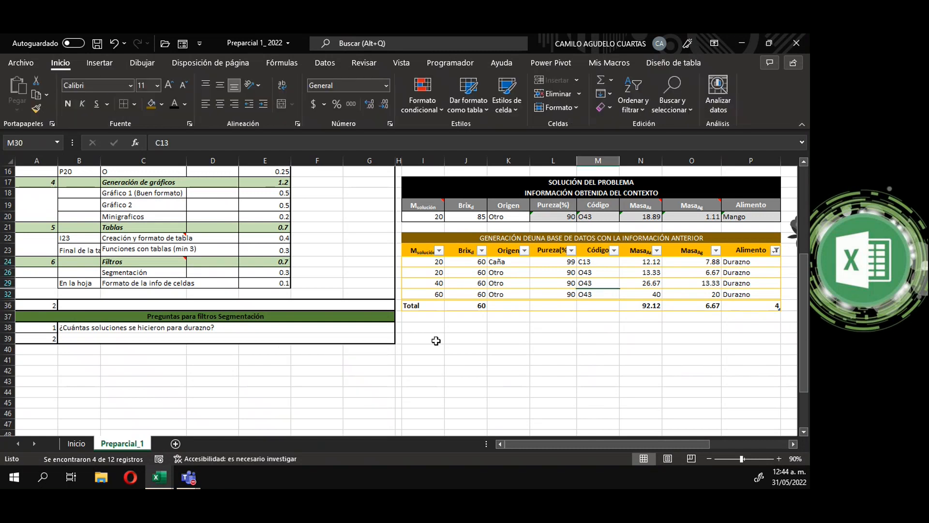
Step: Narrow the fruit graphic from its left edge so it no longer covers the Alimento column
{"action": "left_click", "coordinate": [762, 252]}
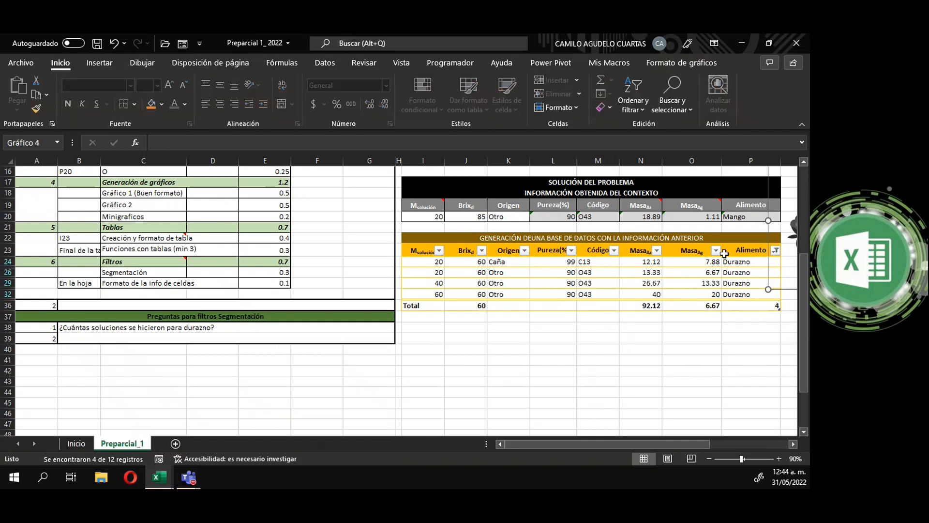
{"action": "left_click", "coordinate": [721, 274]}
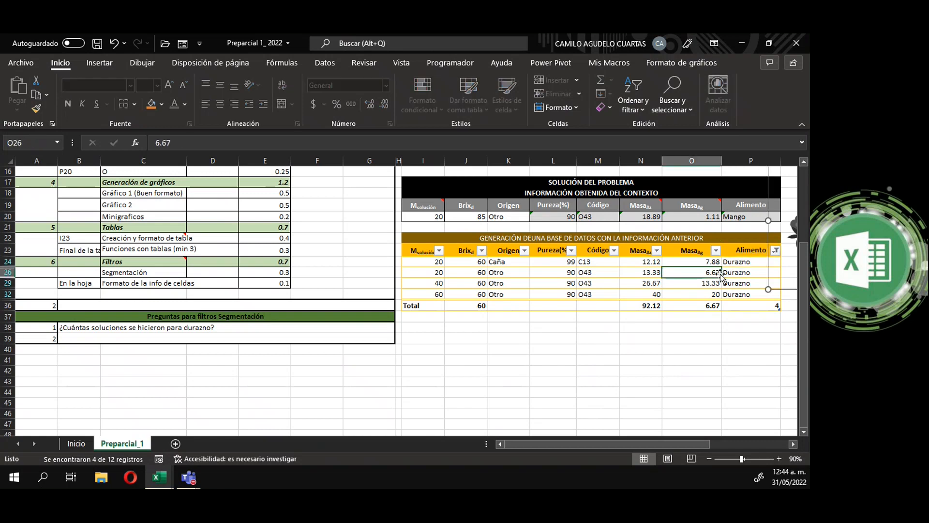
{"action": "left_click", "coordinate": [769, 254]}
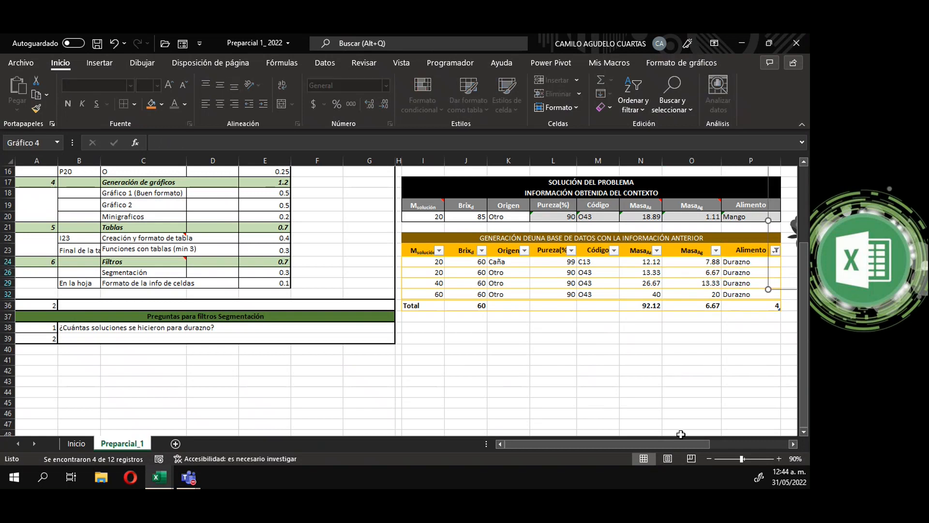
{"action": "left_click_drag", "start_coordinate": [675, 445], "coordinate": [715, 444]}
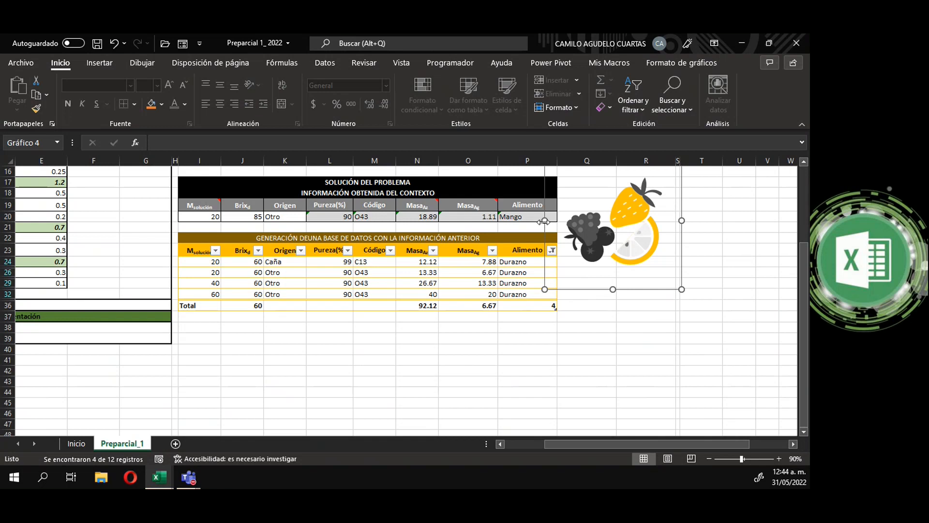
{"action": "left_click_drag", "start_coordinate": [560, 220], "coordinate": [562, 222]}
Step: Clear the Durazno filter from the Alimento column of the database table
{"action": "left_click", "coordinate": [532, 253]}
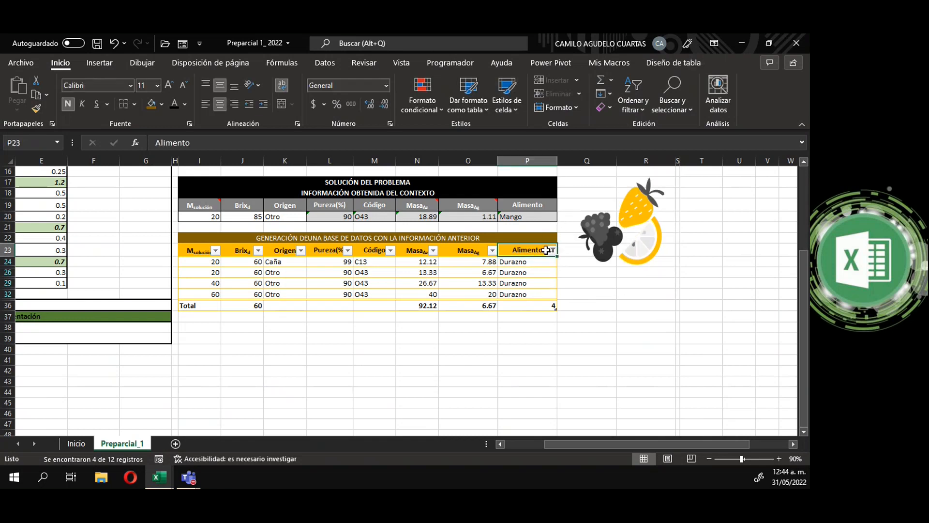
{"action": "left_click", "coordinate": [552, 250]}
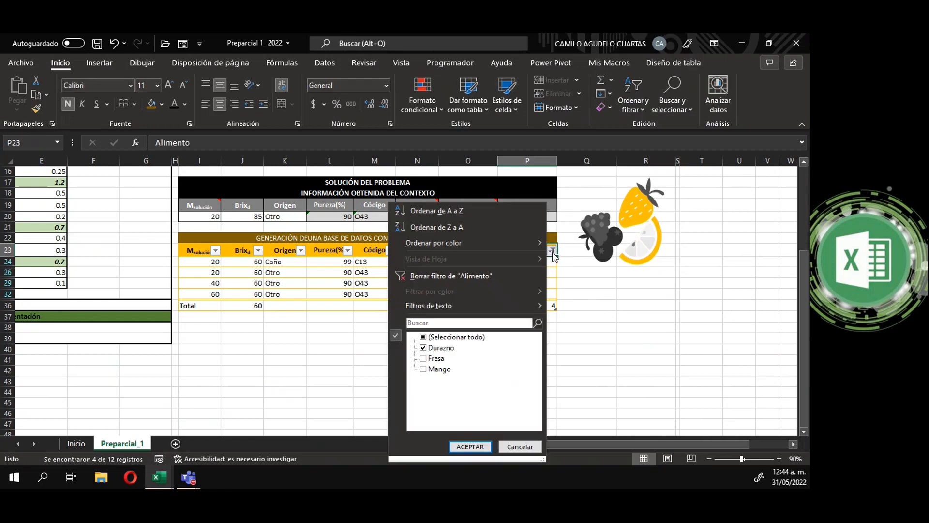
{"action": "left_click", "coordinate": [454, 273]}
Step: Append the answer "R: 4 soluciones" to the first segmentation question about the durazno solutions
{"action": "left_click_drag", "start_coordinate": [602, 443], "coordinate": [563, 444]}
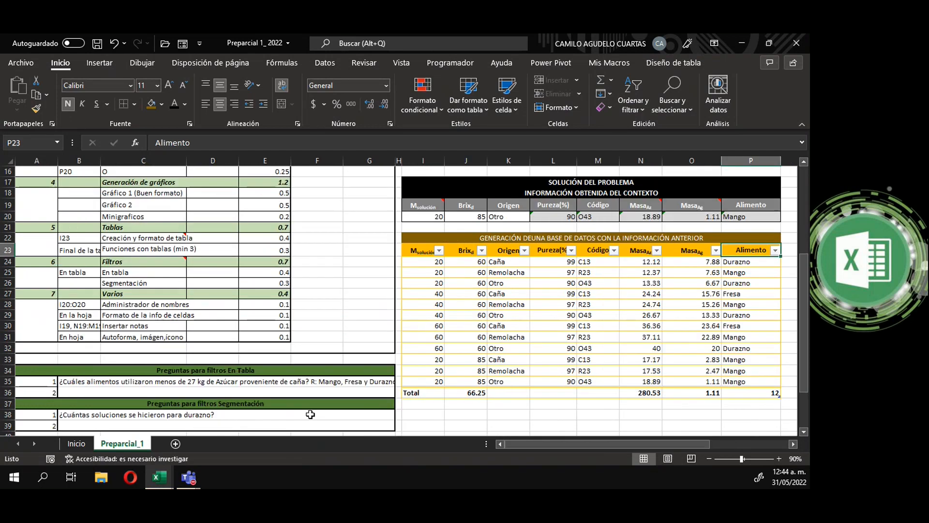
{"action": "left_click", "coordinate": [228, 415]}
{"action": "left_click", "coordinate": [328, 140]}
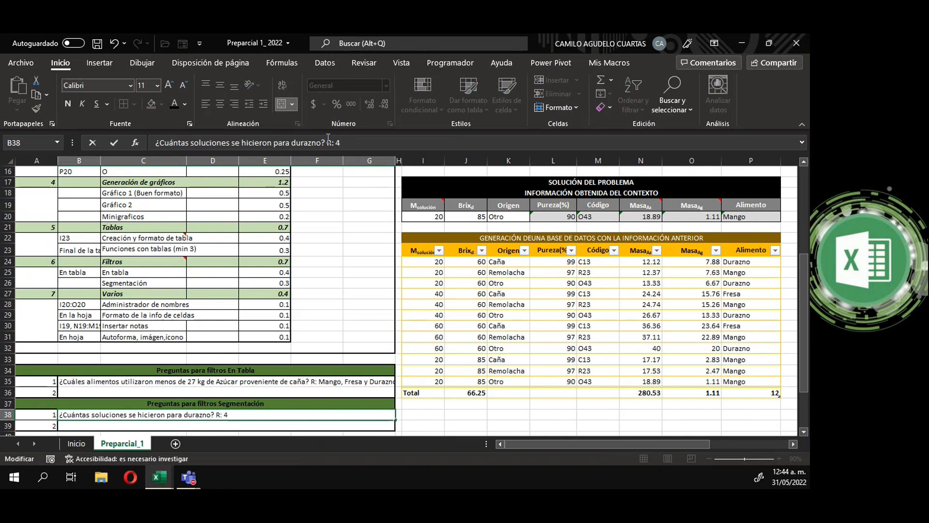
{"action": "type", "text": "R: 4 soluciones"}
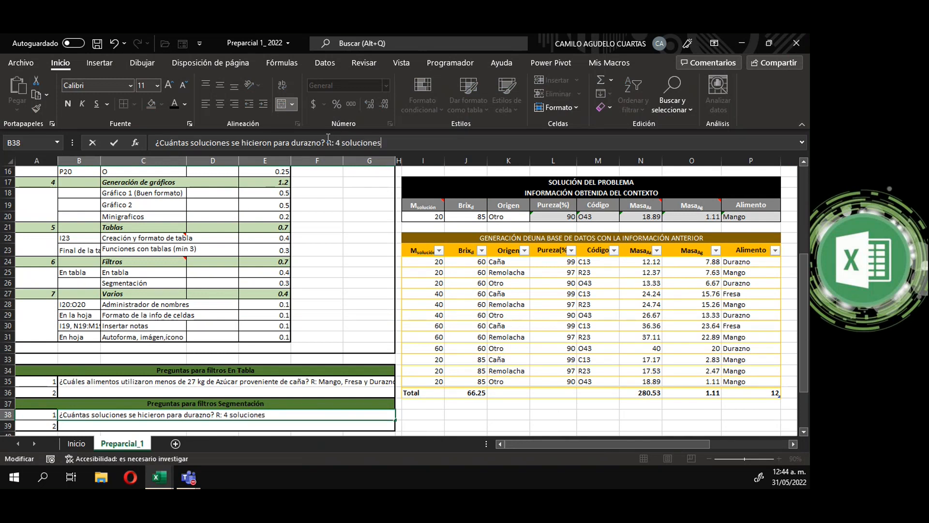
{"action": "key", "text": "Return"}
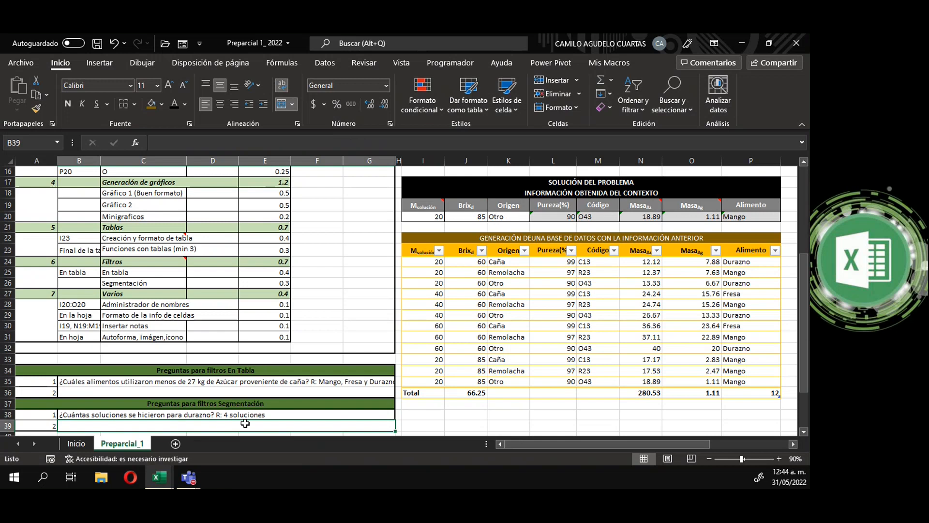
Step: Record "En tabla" as the cell reference for the Segmentación item in the control table
{"action": "left_click", "coordinate": [248, 415]}
{"action": "scroll", "coordinate": [247, 415], "scroll_direction": "down", "scroll_amount": 1}
{"action": "left_click", "coordinate": [255, 393]}
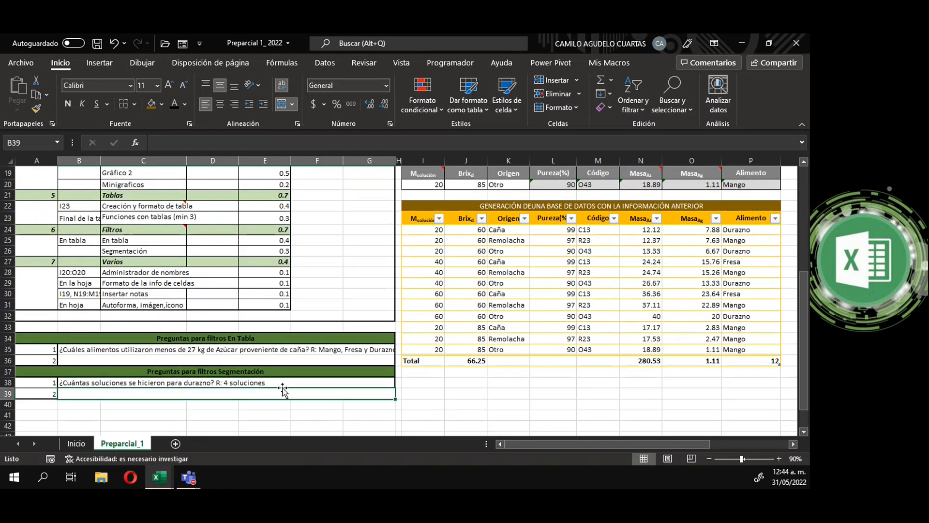
{"action": "scroll", "coordinate": [240, 382], "scroll_direction": "up", "scroll_amount": 1}
{"action": "scroll", "coordinate": [240, 382], "scroll_direction": "up", "scroll_amount": 2}
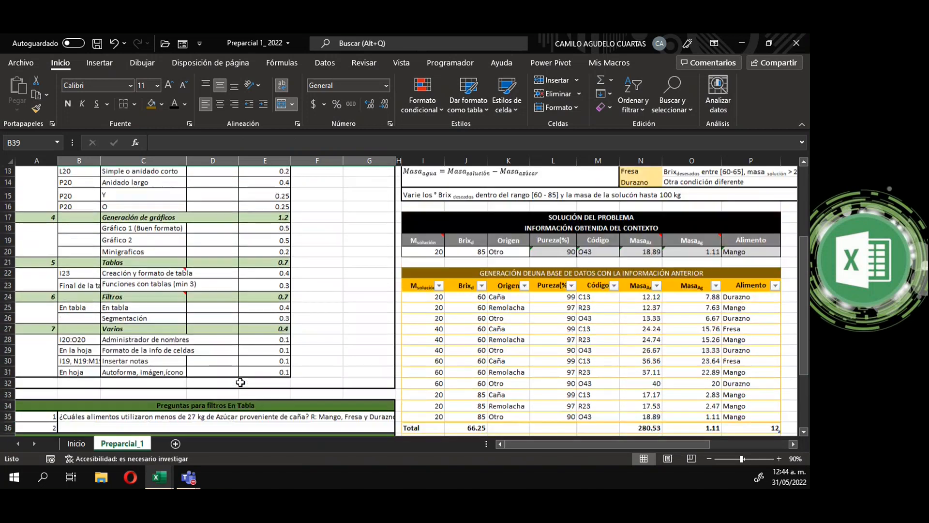
{"action": "left_click", "coordinate": [84, 318]}
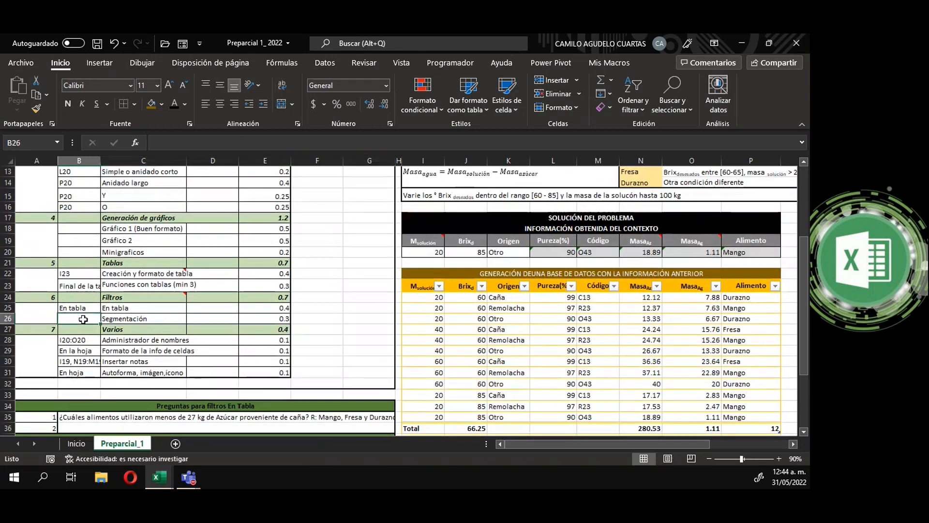
{"action": "type", "text": "En tabla"}
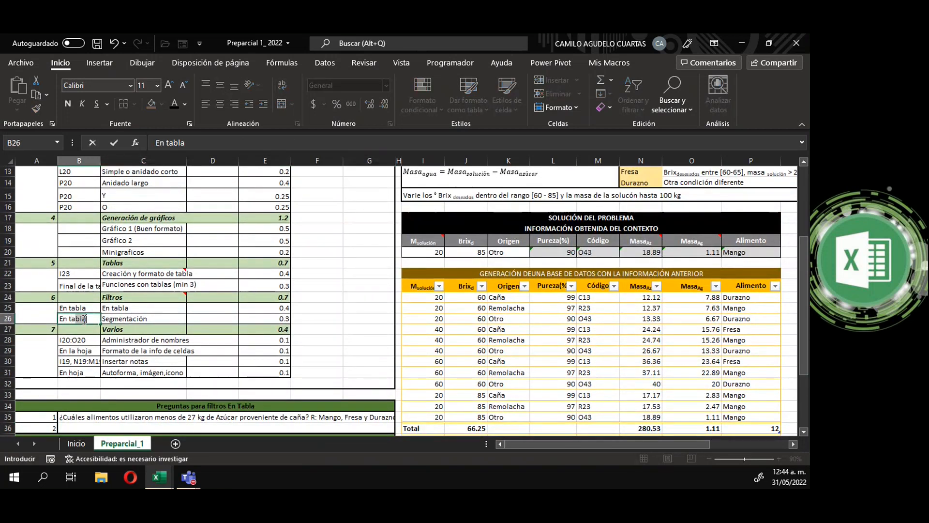
{"action": "key", "text": "Return"}
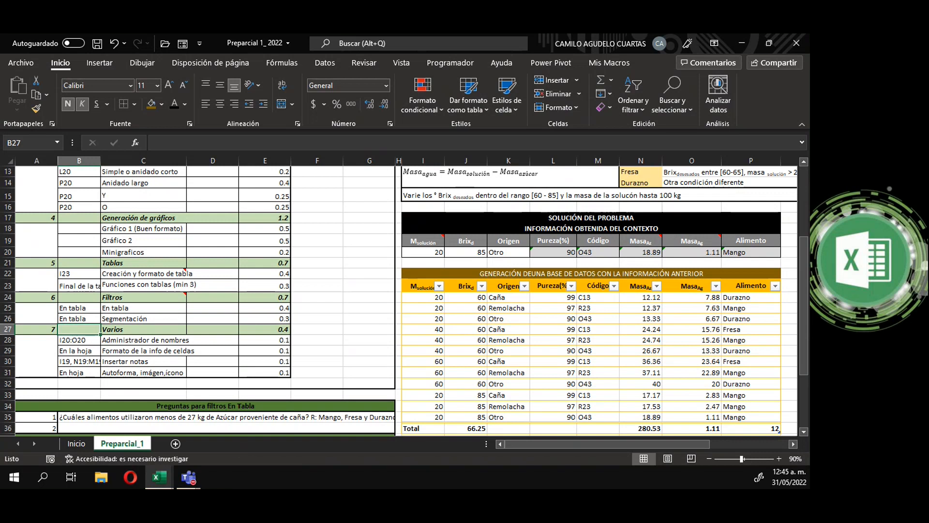
Step: Review the control table for rubric items still without a cell reference, including the functions, charts and Minigraficos
{"action": "key", "text": "alt+Tab"}
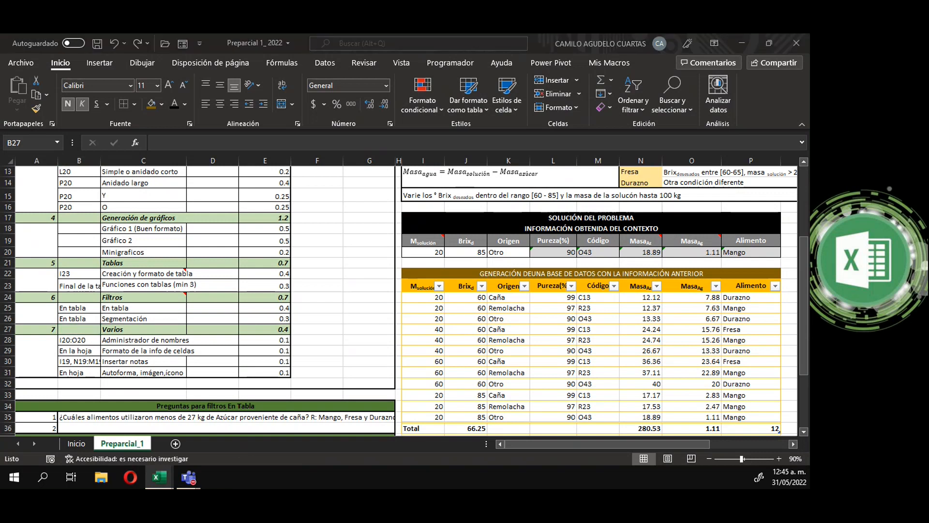
{"action": "key", "text": "alt+Tab"}
{"action": "left_click", "coordinate": [213, 251]}
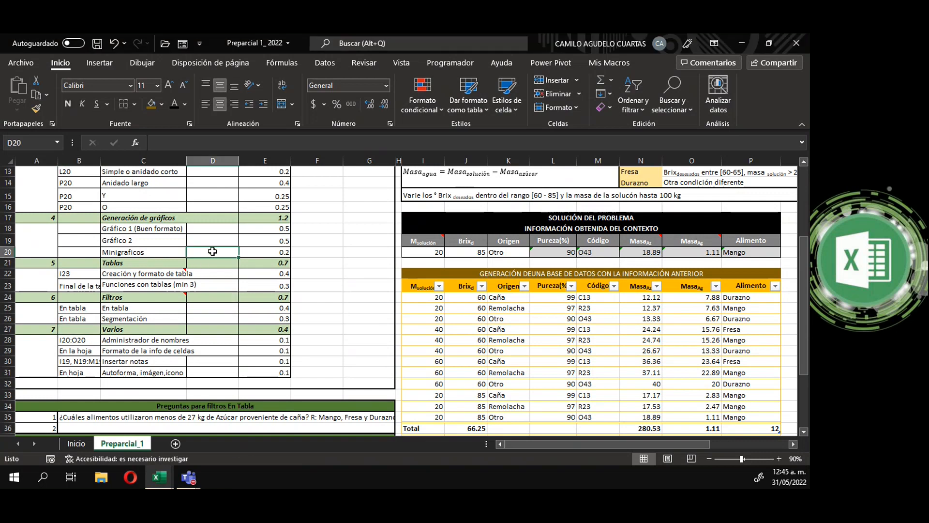
{"action": "scroll", "coordinate": [213, 251], "scroll_direction": "up", "scroll_amount": 1}
{"action": "left_click_drag", "start_coordinate": [145, 261], "coordinate": [168, 280]}
{"action": "scroll", "coordinate": [185, 279], "scroll_direction": "up", "scroll_amount": 3}
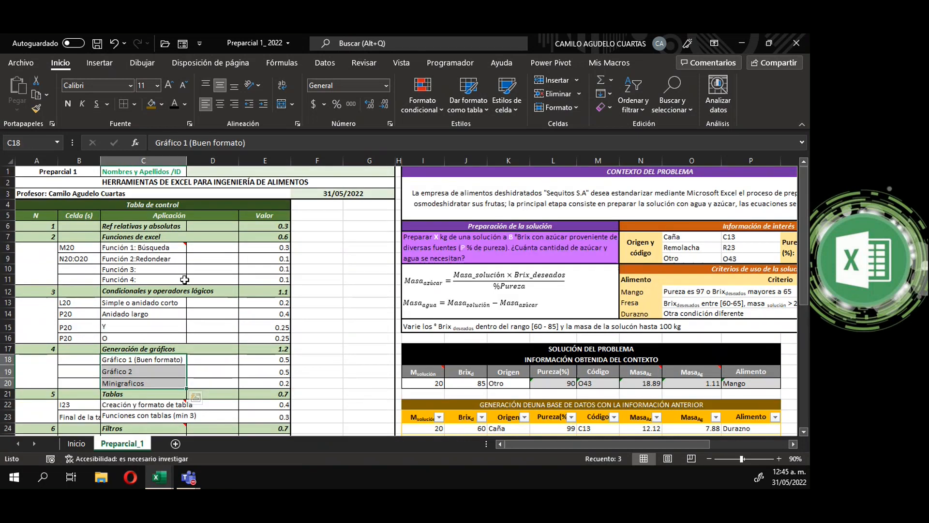
{"action": "left_click", "coordinate": [134, 270]}
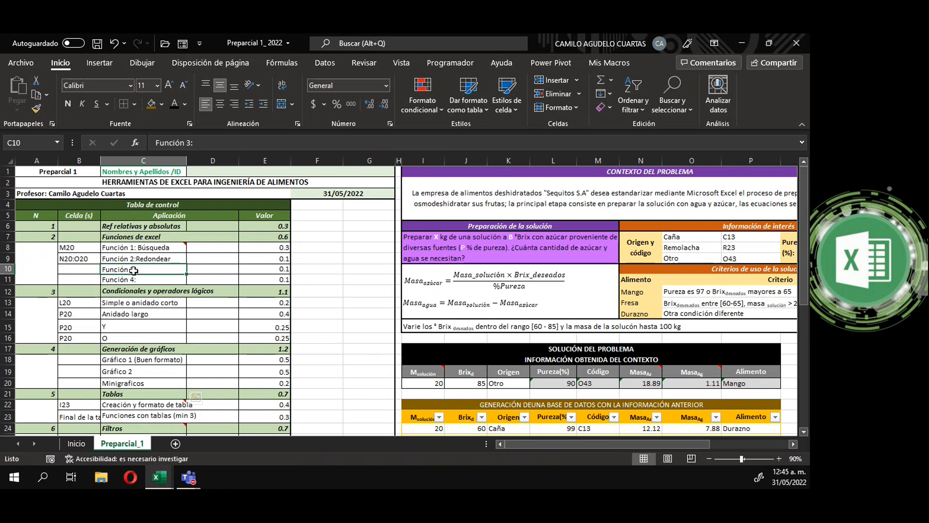
{"action": "key", "text": "Up"}
{"action": "key", "text": "Up"}
{"action": "key", "text": "Up"}
{"action": "key", "text": "Up"}
{"action": "left_click", "coordinate": [220, 225]}
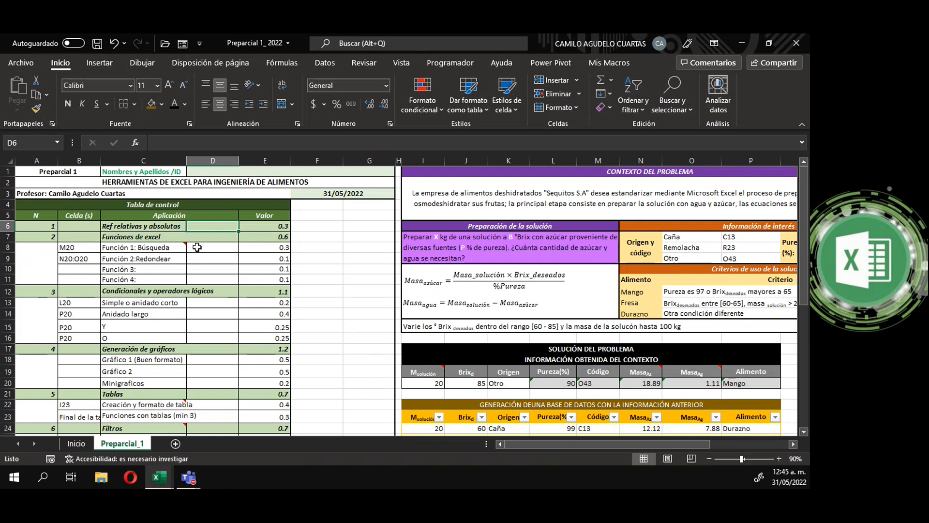
{"action": "scroll", "coordinate": [174, 376], "scroll_direction": "down", "scroll_amount": 1}
{"action": "mouse_move", "coordinate": [173, 376]}
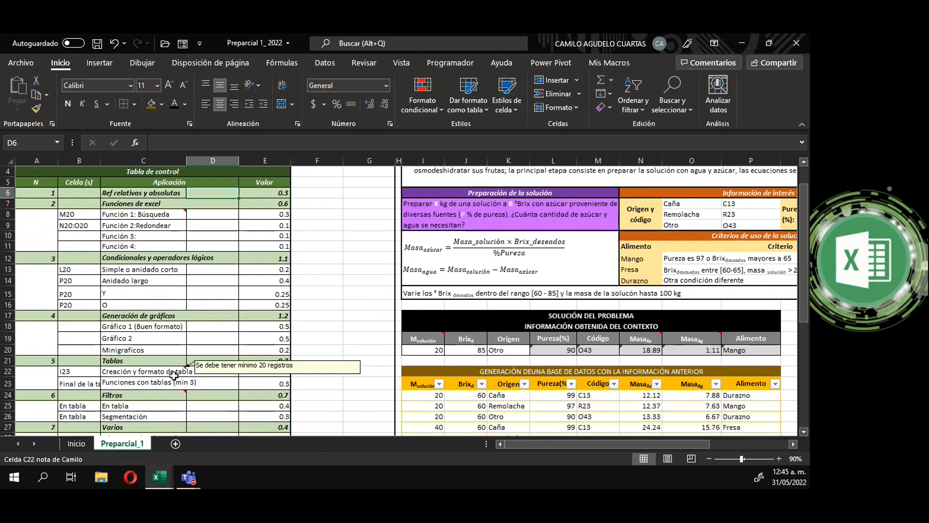
{"action": "left_click", "coordinate": [175, 350]}
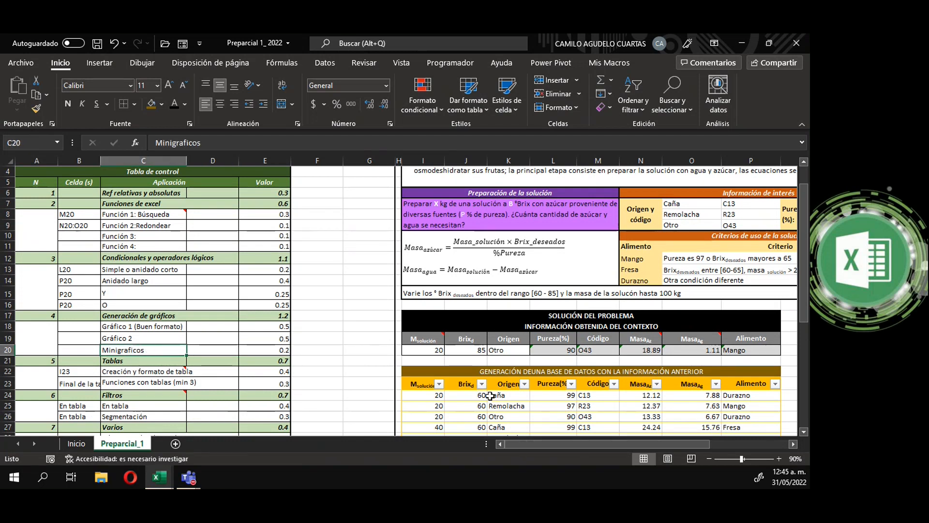
Step: Examine the mass and Brix columns of the generated database against the solution row above it
{"action": "left_click_drag", "start_coordinate": [547, 441], "coordinate": [573, 446]}
{"action": "scroll", "coordinate": [572, 445], "scroll_direction": "down", "scroll_amount": 4}
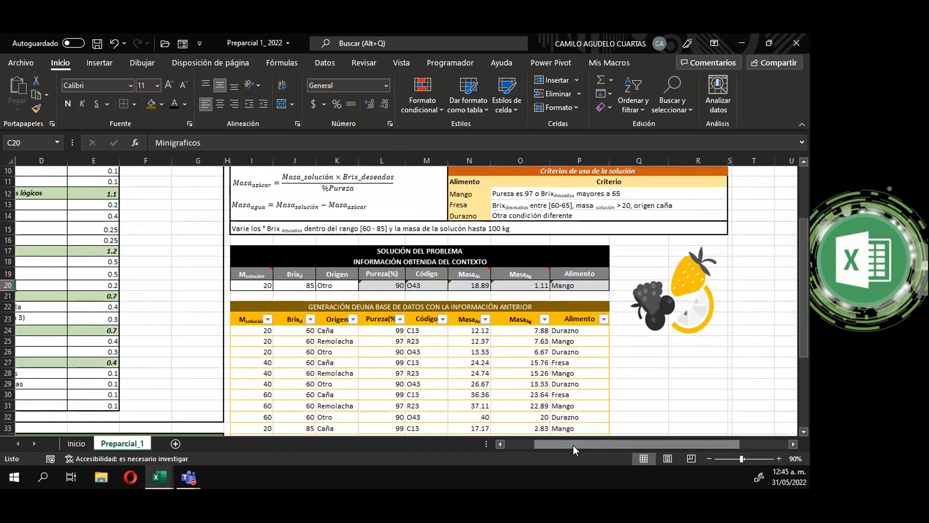
{"action": "scroll", "coordinate": [573, 445], "scroll_direction": "down", "scroll_amount": 2}
{"action": "left_click_drag", "start_coordinate": [264, 260], "coordinate": [252, 381]}
{"action": "left_click_drag", "start_coordinate": [300, 262], "coordinate": [305, 380]}
{"action": "scroll", "coordinate": [358, 339], "scroll_direction": "up", "scroll_amount": 2}
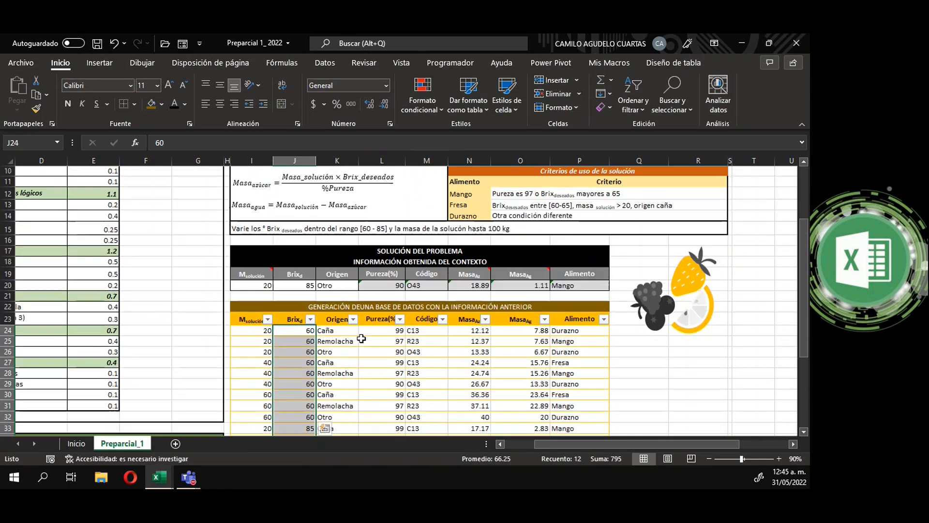
{"action": "left_click", "coordinate": [252, 274]}
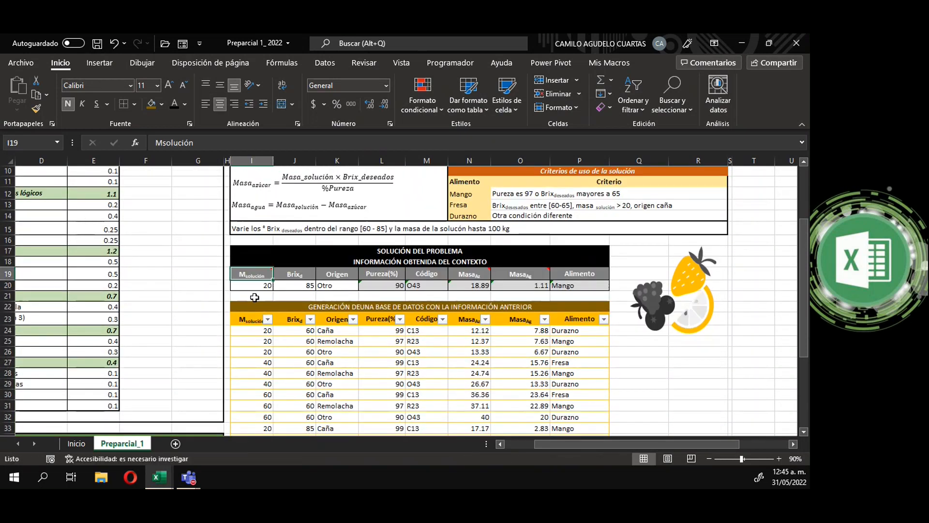
{"action": "left_click_drag", "start_coordinate": [261, 331], "coordinate": [252, 406]}
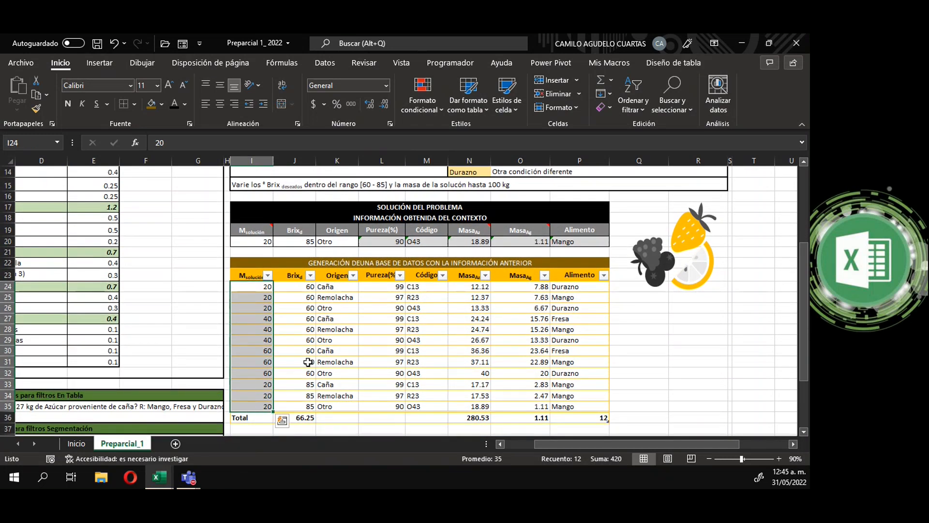
{"action": "scroll", "coordinate": [308, 362], "scroll_direction": "up", "scroll_amount": 2}
Step: Insert a line sparkline in cell I21 from the solution mass data in I24:I35
{"action": "left_click", "coordinate": [257, 319]}
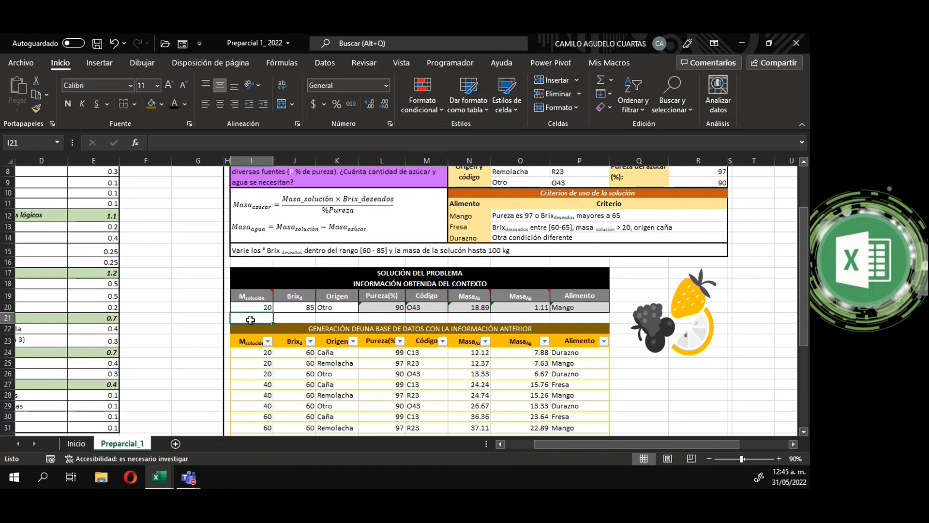
{"action": "left_click", "coordinate": [96, 66]}
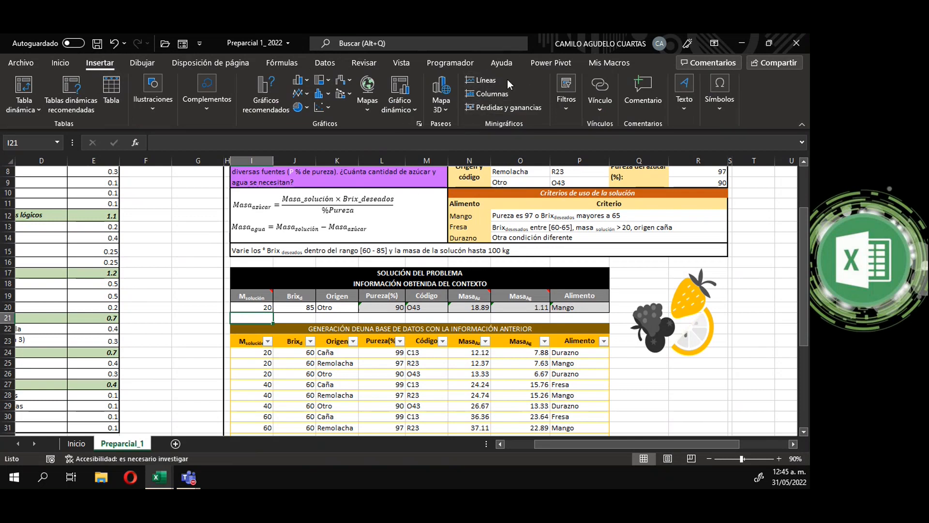
{"action": "left_click", "coordinate": [485, 81]}
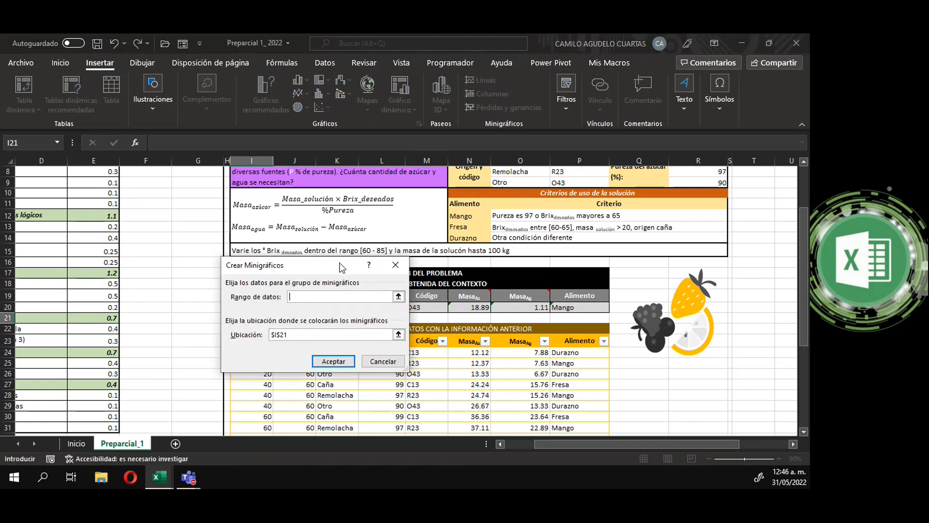
{"action": "left_click_drag", "start_coordinate": [342, 267], "coordinate": [503, 269]}
{"action": "left_click", "coordinate": [558, 299]}
{"action": "left_click_drag", "start_coordinate": [258, 352], "coordinate": [249, 438]}
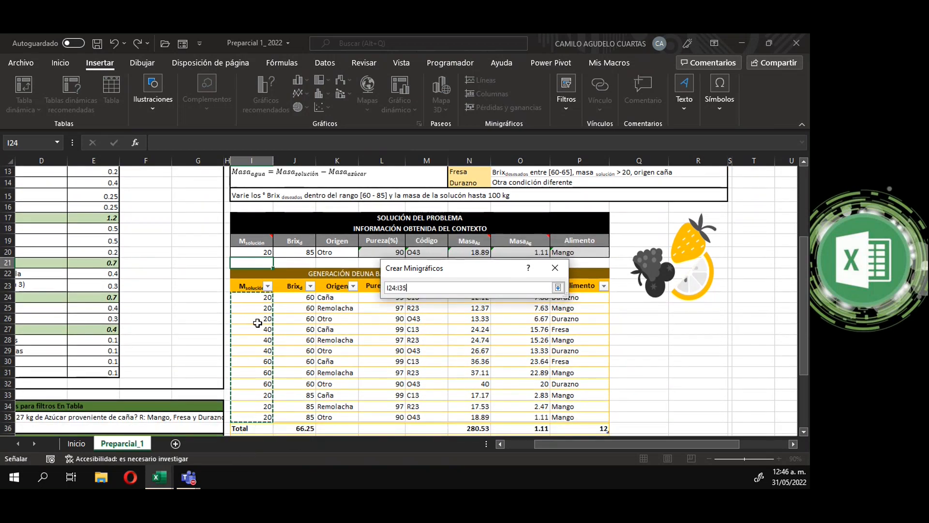
{"action": "left_click", "coordinate": [558, 288]}
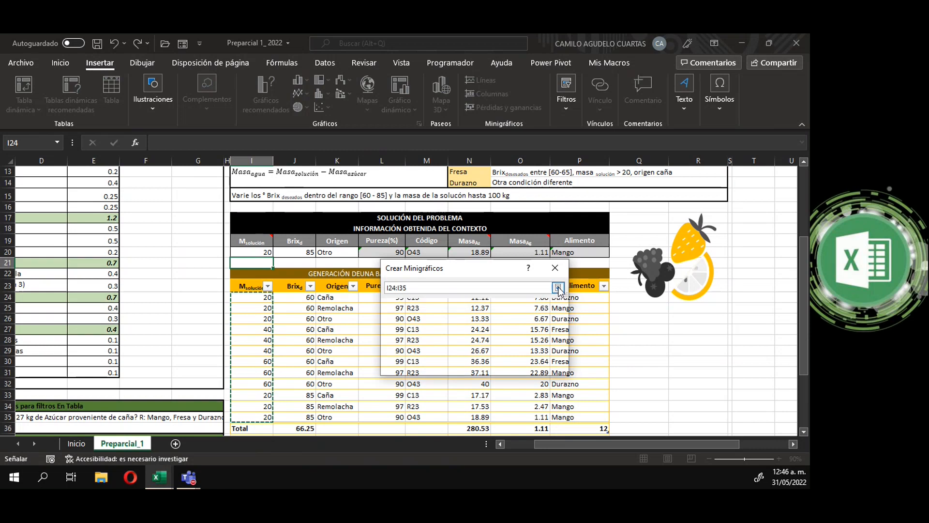
{"action": "left_click", "coordinate": [493, 364]}
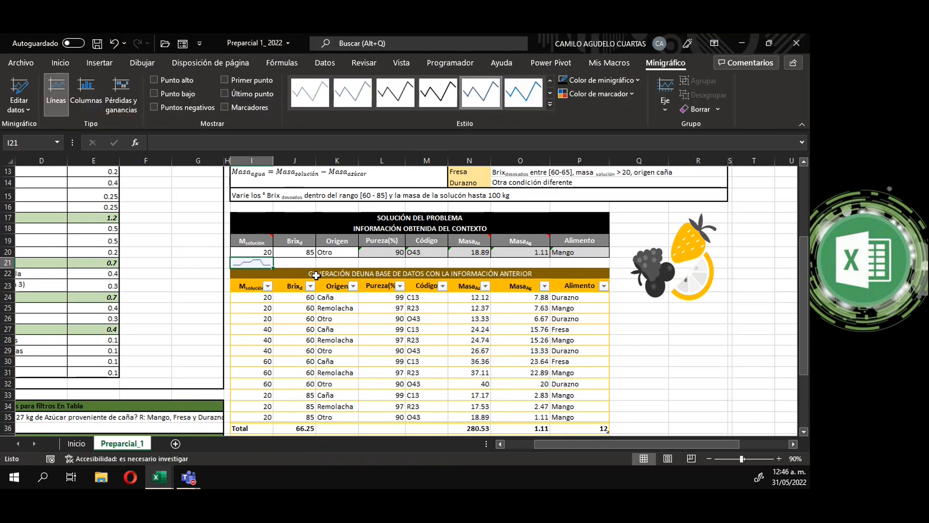
Step: Mark the high points of the I21 sparkline and colour its line standard green
{"action": "scroll", "coordinate": [364, 290], "scroll_direction": "up", "scroll_amount": 1}
{"action": "left_click", "coordinate": [779, 459]}
{"action": "left_click", "coordinate": [779, 459]}
{"action": "left_click", "coordinate": [779, 459]}
{"action": "left_click", "coordinate": [779, 459]}
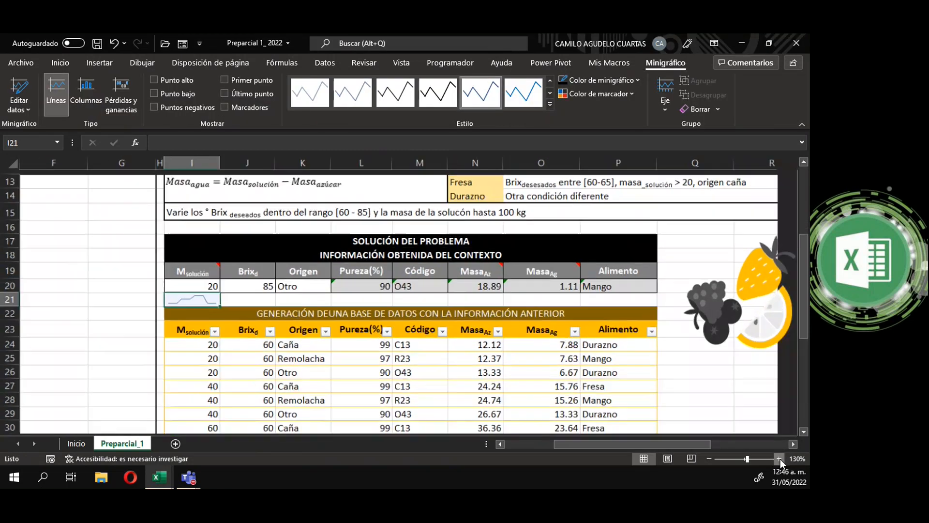
{"action": "left_click", "coordinate": [779, 458]}
{"action": "left_click", "coordinate": [779, 459]}
{"action": "left_click", "coordinate": [779, 459]}
{"action": "left_click_drag", "start_coordinate": [626, 444], "coordinate": [596, 442]}
{"action": "left_click", "coordinate": [317, 309]}
{"action": "left_click", "coordinate": [262, 308]}
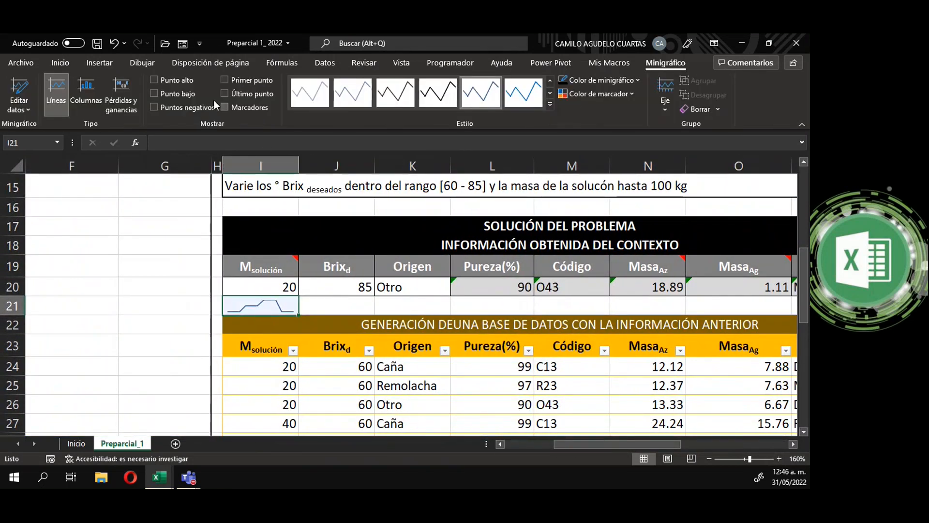
{"action": "left_click", "coordinate": [154, 80]}
{"action": "left_click", "coordinate": [637, 80]}
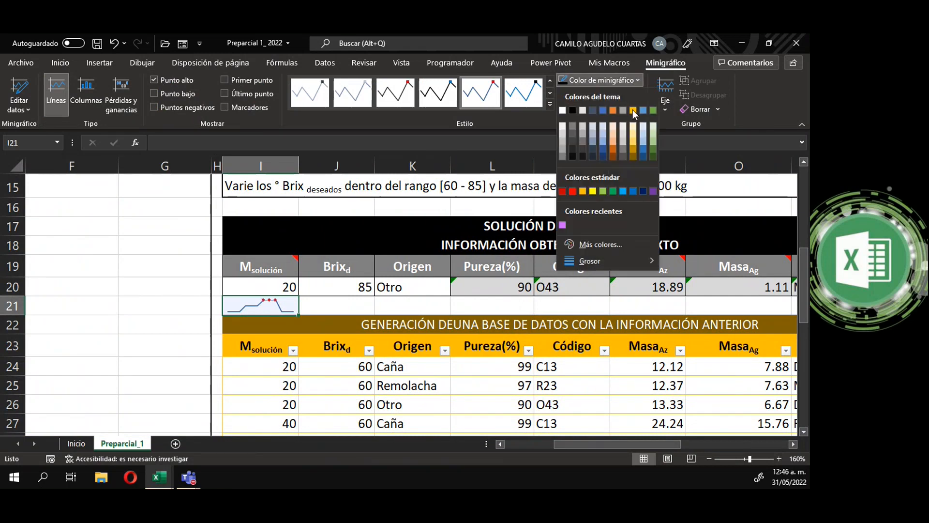
{"action": "left_click", "coordinate": [613, 191]}
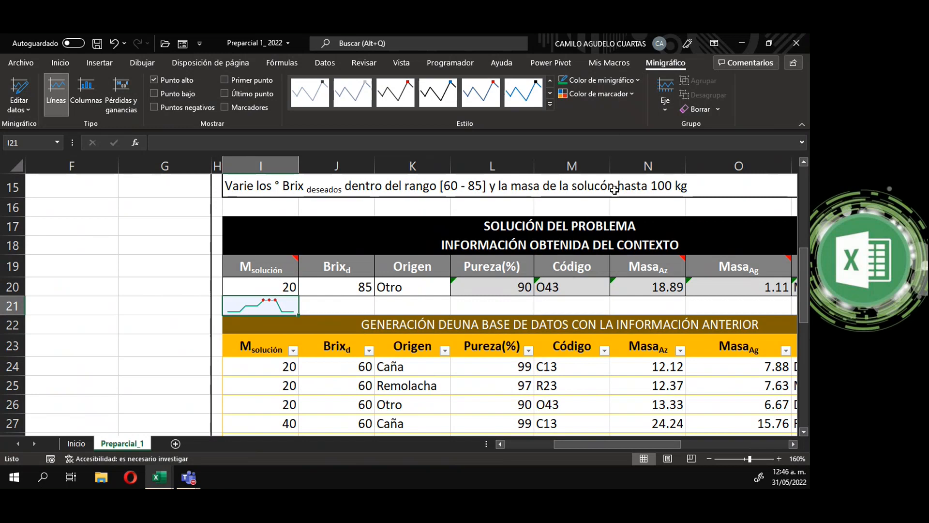
{"action": "left_click", "coordinate": [339, 304]}
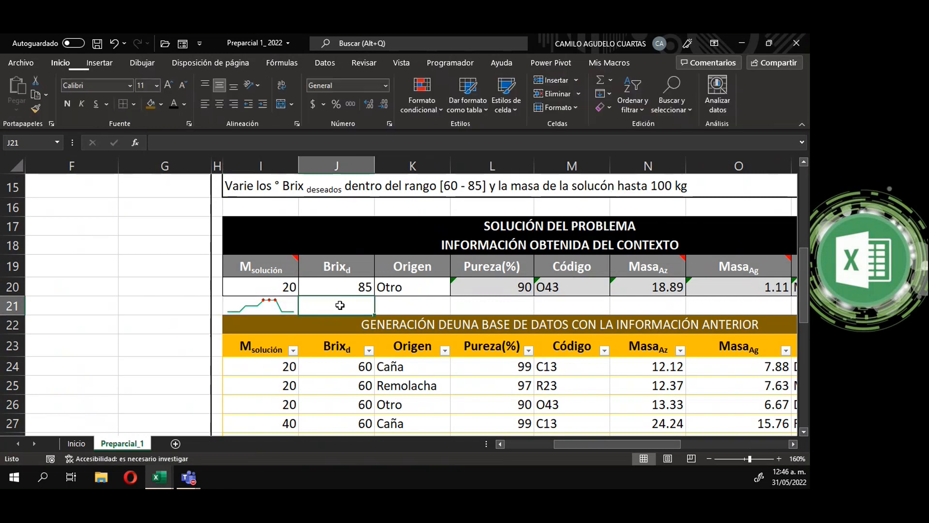
{"action": "left_click", "coordinate": [282, 310]}
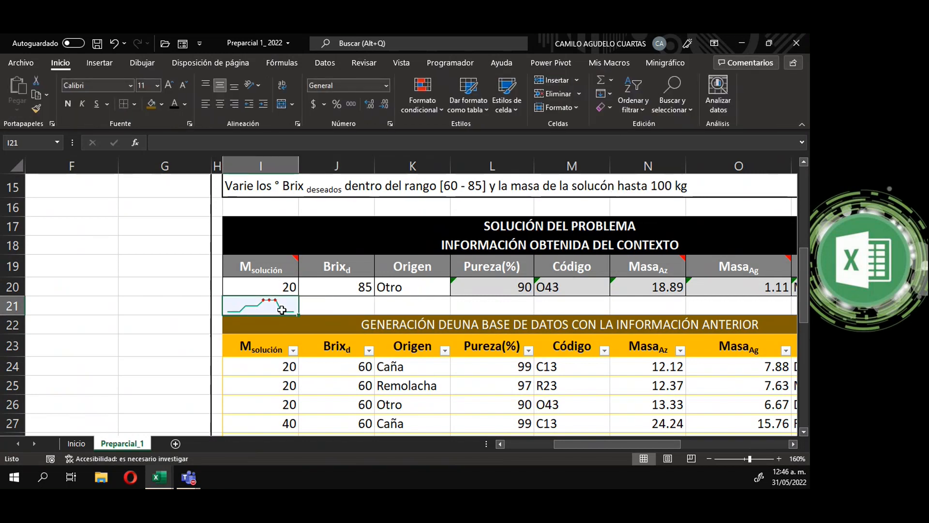
Step: Insert a column sparkline in cell J21 from the Brix data in J24:J35
{"action": "left_click", "coordinate": [342, 311]}
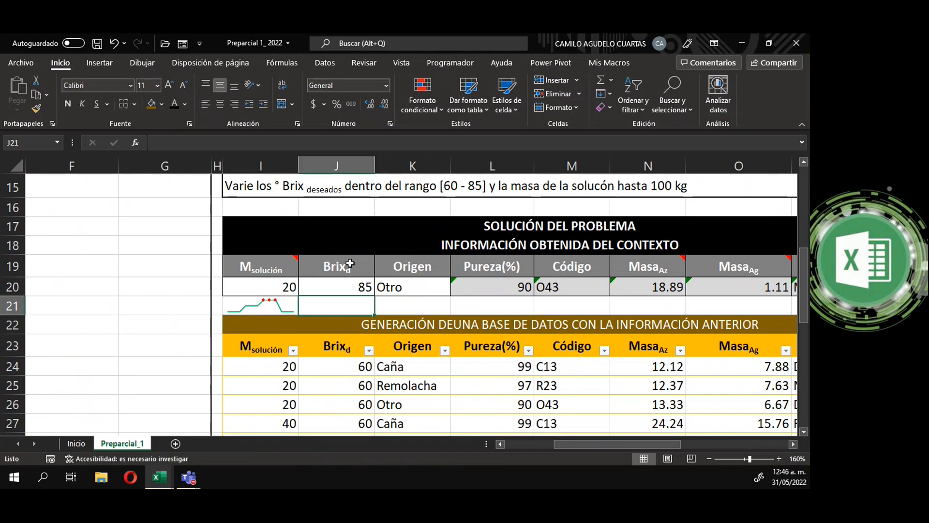
{"action": "left_click", "coordinate": [103, 63]}
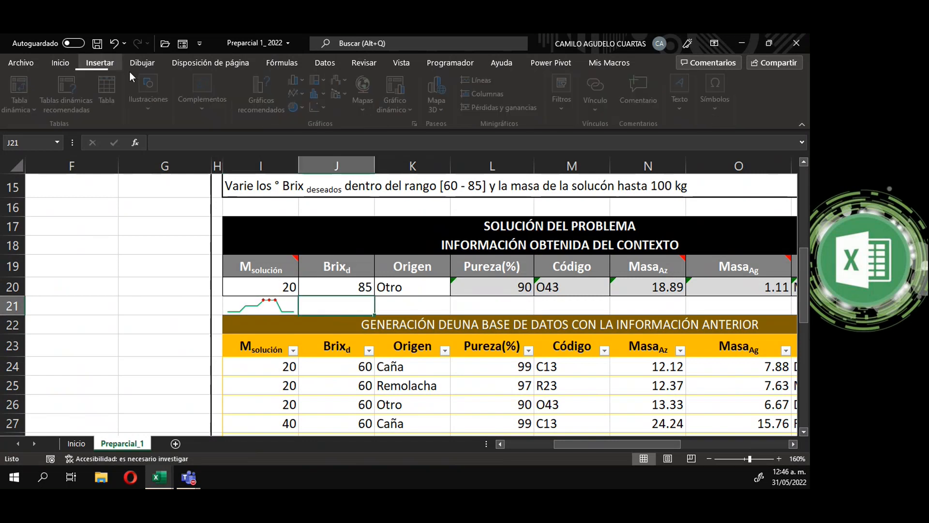
{"action": "left_click", "coordinate": [492, 95]}
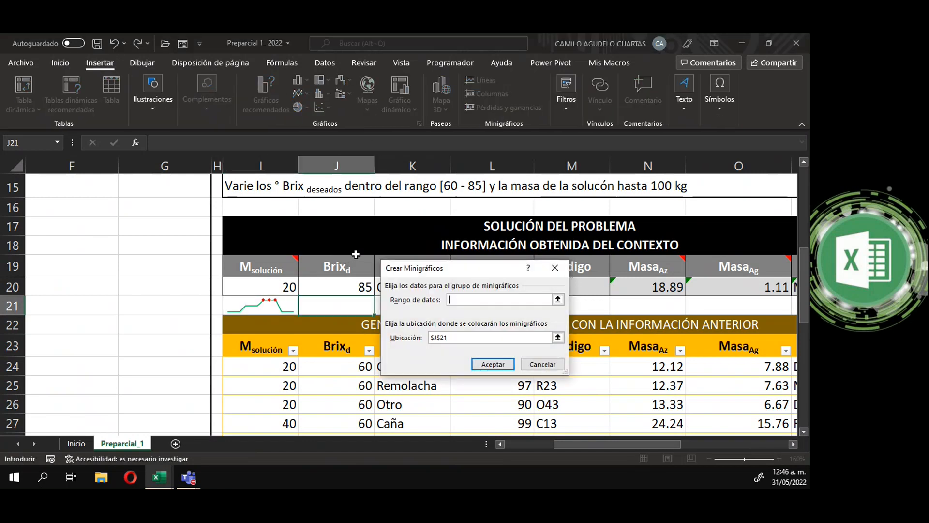
{"action": "left_click", "coordinate": [560, 303]}
{"action": "mouse_move", "coordinate": [356, 367]}
{"action": "left_mouse_down"}
{"action": "mouse_move", "coordinate": [352, 359]}
{"action": "mouse_move", "coordinate": [349, 415]}
{"action": "mouse_move", "coordinate": [342, 405]}
{"action": "mouse_move", "coordinate": [345, 442]}
{"action": "mouse_move", "coordinate": [348, 383]}
{"action": "left_mouse_up"}
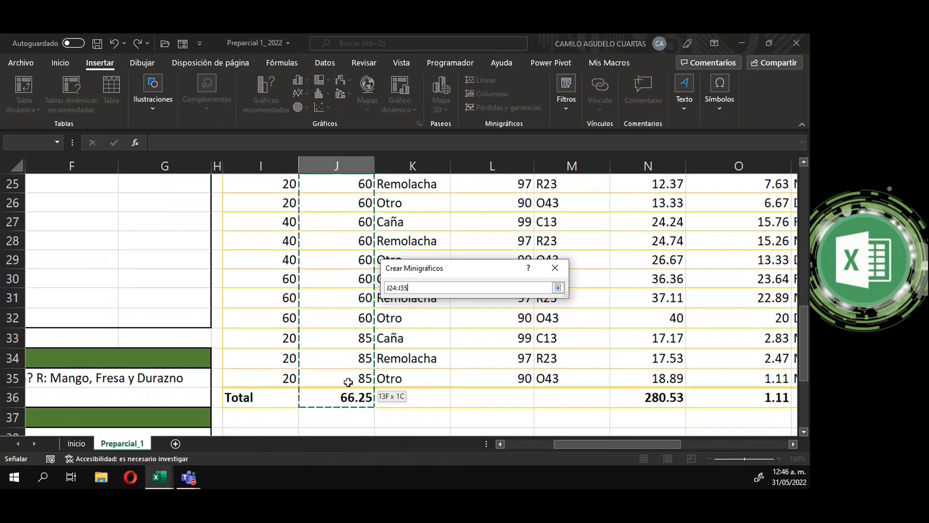
{"action": "left_click", "coordinate": [558, 287]}
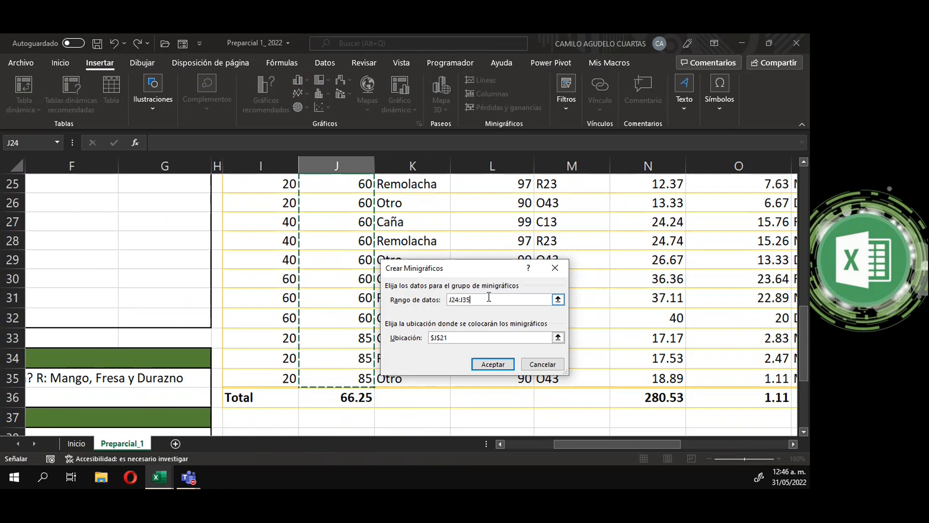
{"action": "left_click", "coordinate": [503, 363]}
{"action": "scroll", "coordinate": [433, 298], "scroll_direction": "up", "scroll_amount": 1}
{"action": "scroll", "coordinate": [433, 298], "scroll_direction": "down", "scroll_amount": 1}
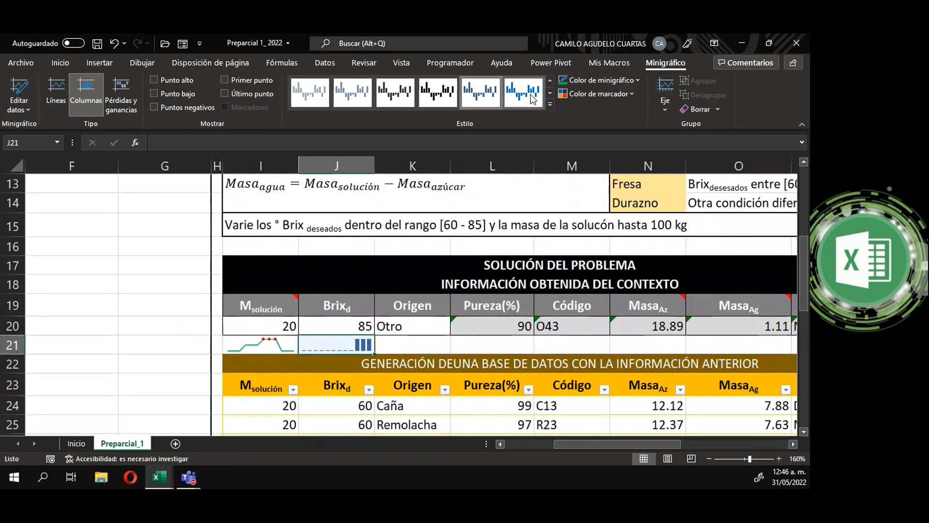
Step: Try several styles on the J21 column sparkline and apply the dark orange one
{"action": "left_click", "coordinate": [550, 104]}
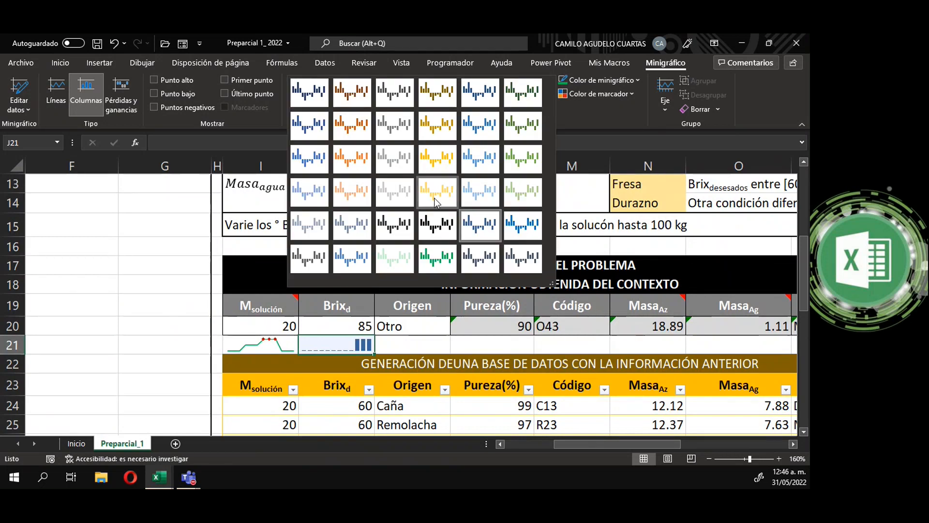
{"action": "left_click", "coordinate": [434, 199]}
{"action": "left_click", "coordinate": [538, 98]}
{"action": "left_click", "coordinate": [549, 104]}
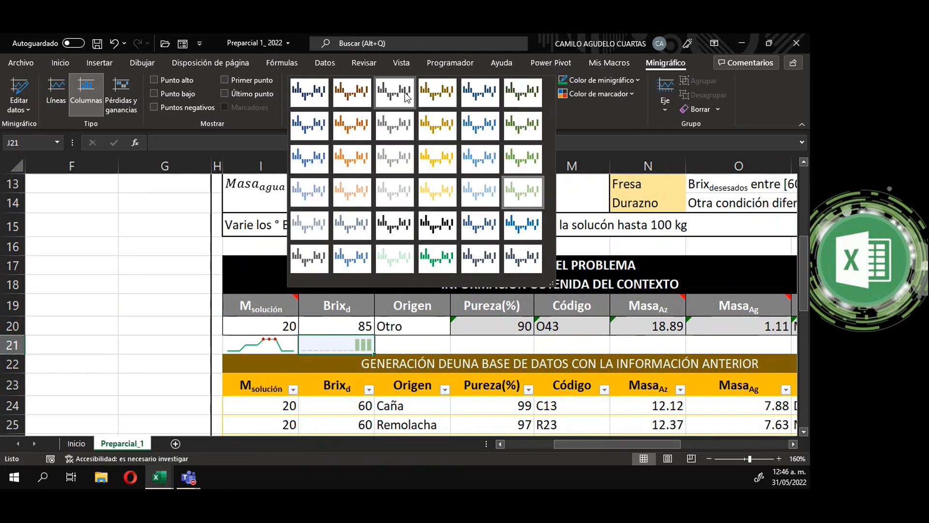
{"action": "left_click", "coordinate": [351, 126]}
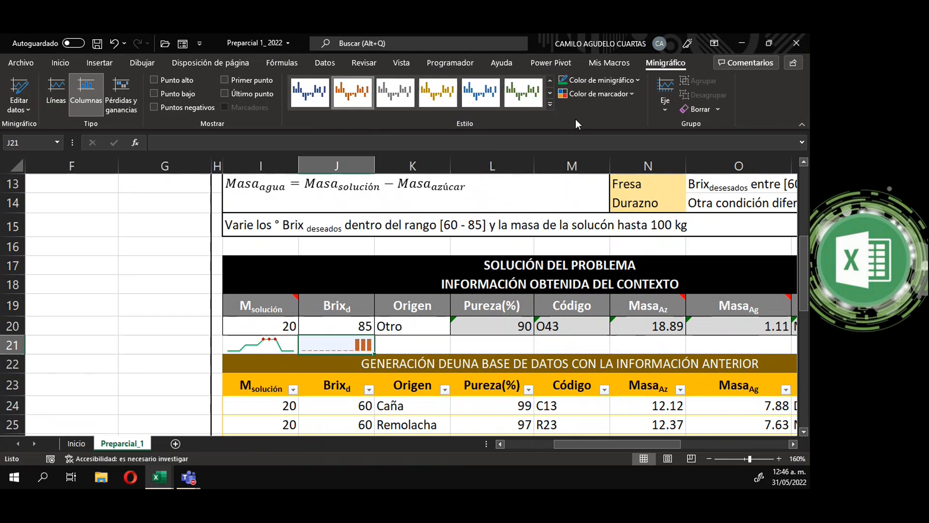
Step: Highlight the high points of the J21 column sparkline and set their marker colour to red
{"action": "left_click", "coordinate": [175, 93]}
{"action": "left_click", "coordinate": [172, 93]}
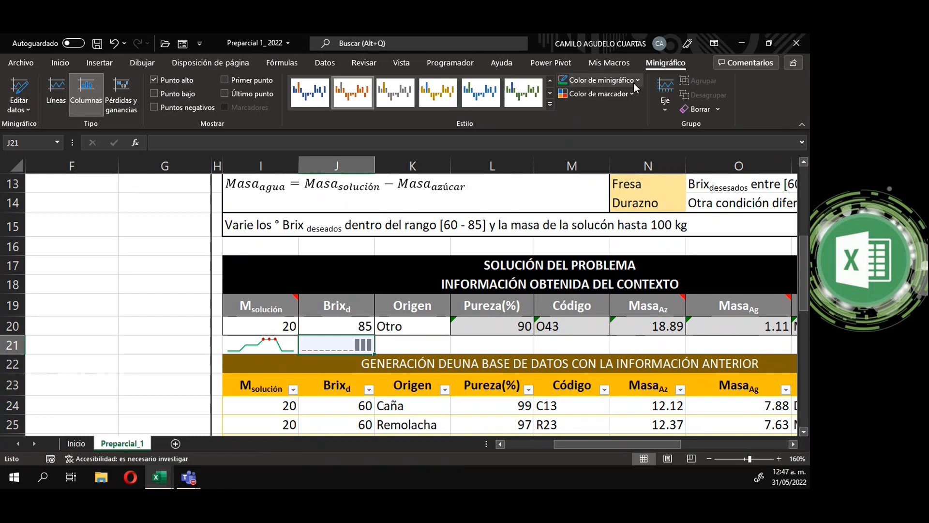
{"action": "left_click", "coordinate": [600, 93]}
{"action": "mouse_move", "coordinate": [602, 147]}
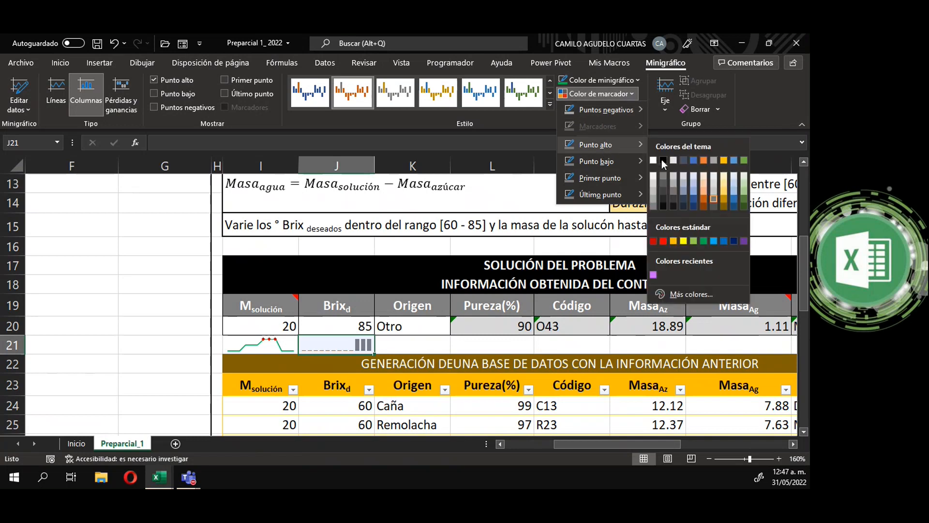
{"action": "left_click", "coordinate": [663, 241]}
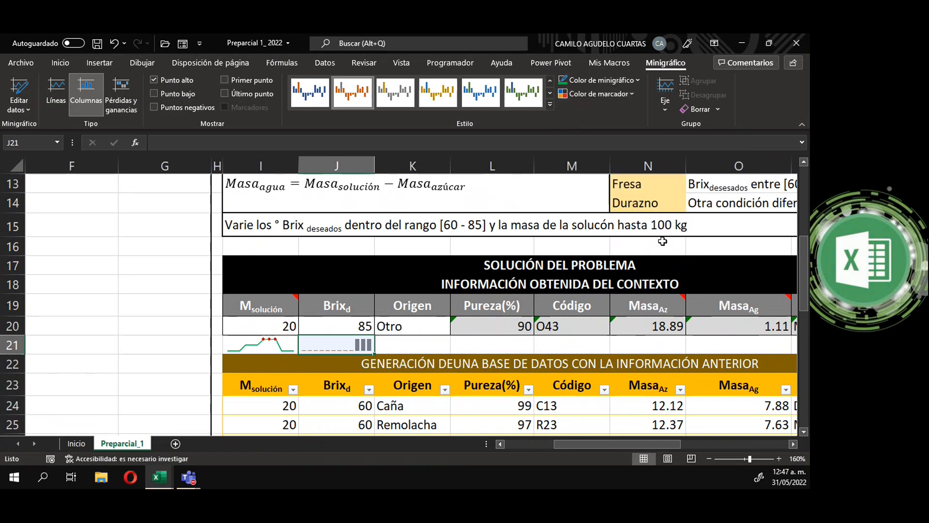
{"action": "left_click", "coordinate": [424, 341]}
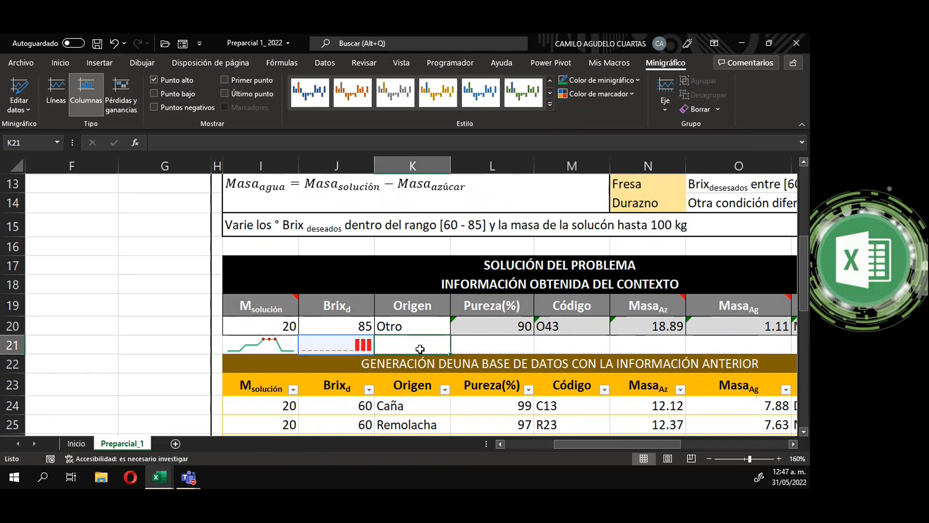
Step: Insert a line sparkline in cell N21 from the sugar mass data in N24:N35
{"action": "left_click", "coordinate": [658, 346]}
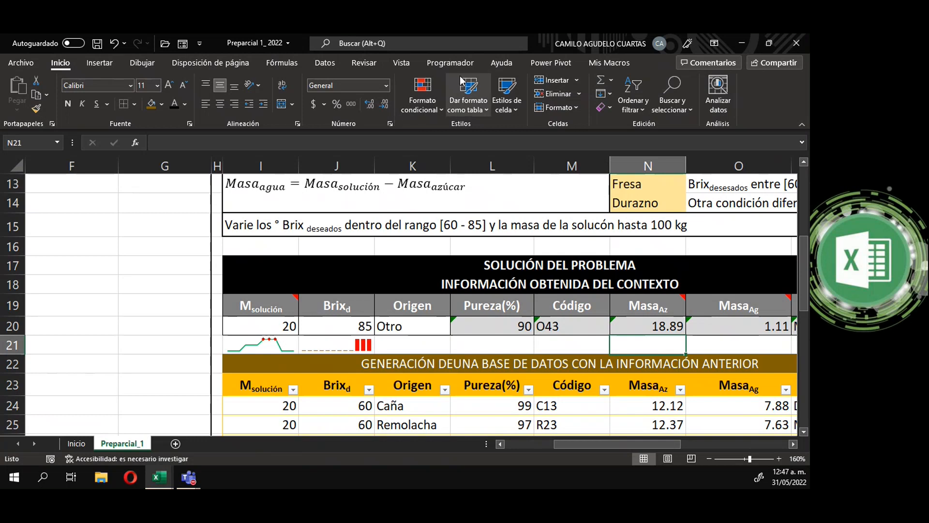
{"action": "left_click", "coordinate": [100, 62]}
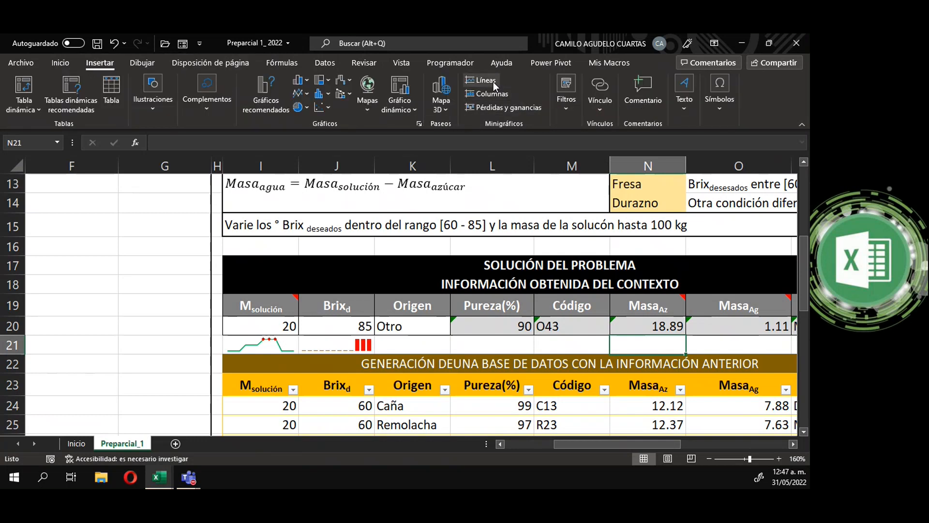
{"action": "left_click", "coordinate": [482, 80]}
{"action": "left_click", "coordinate": [557, 299]}
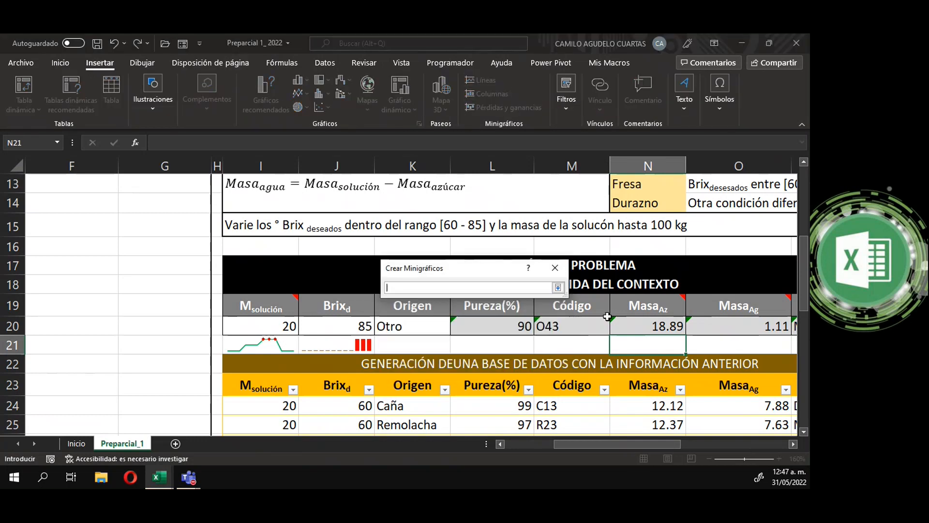
{"action": "scroll", "coordinate": [669, 327], "scroll_direction": "down", "scroll_amount": 2}
{"action": "scroll", "coordinate": [669, 327], "scroll_direction": "up", "scroll_amount": 1}
{"action": "scroll", "coordinate": [669, 327], "scroll_direction": "down", "scroll_amount": 1}
{"action": "left_click_drag", "start_coordinate": [648, 285], "coordinate": [635, 375]}
{"action": "left_click", "coordinate": [558, 289]}
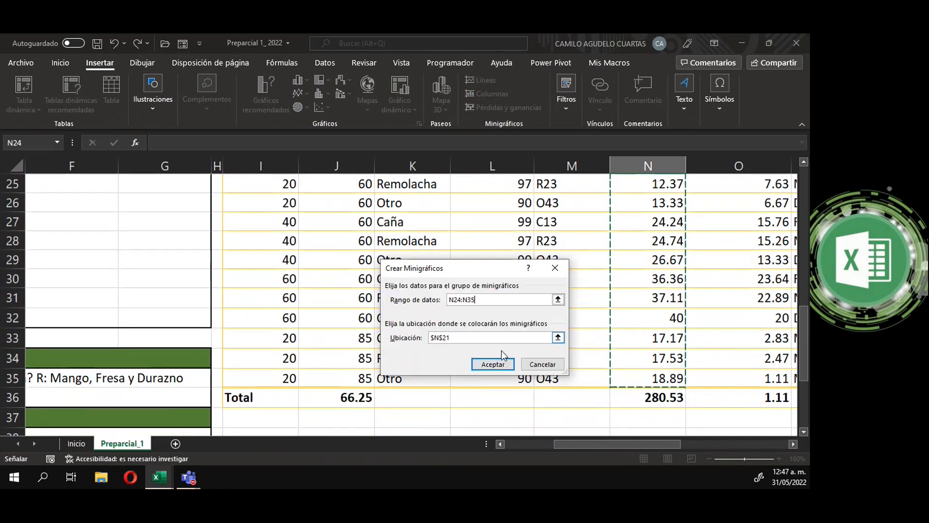
{"action": "left_click", "coordinate": [497, 369]}
{"action": "scroll", "coordinate": [630, 293], "scroll_direction": "up", "scroll_amount": 4}
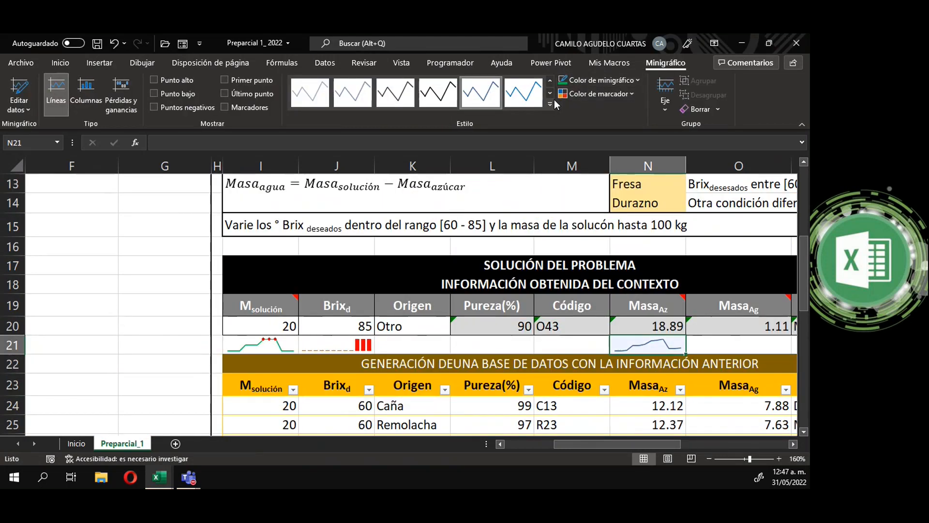
Step: Recolour the N21 line sparkline in standard blue and mark its high and low points
{"action": "left_click", "coordinate": [634, 80]}
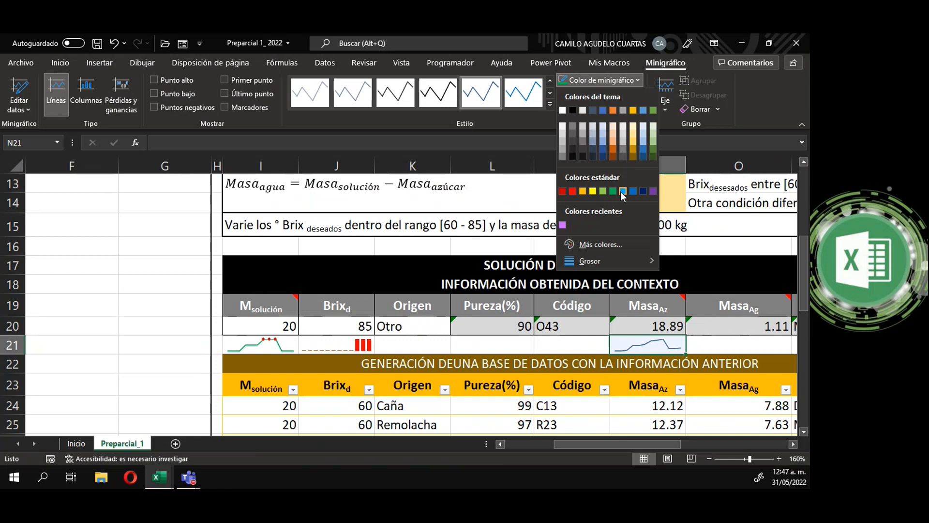
{"action": "left_click", "coordinate": [634, 190]}
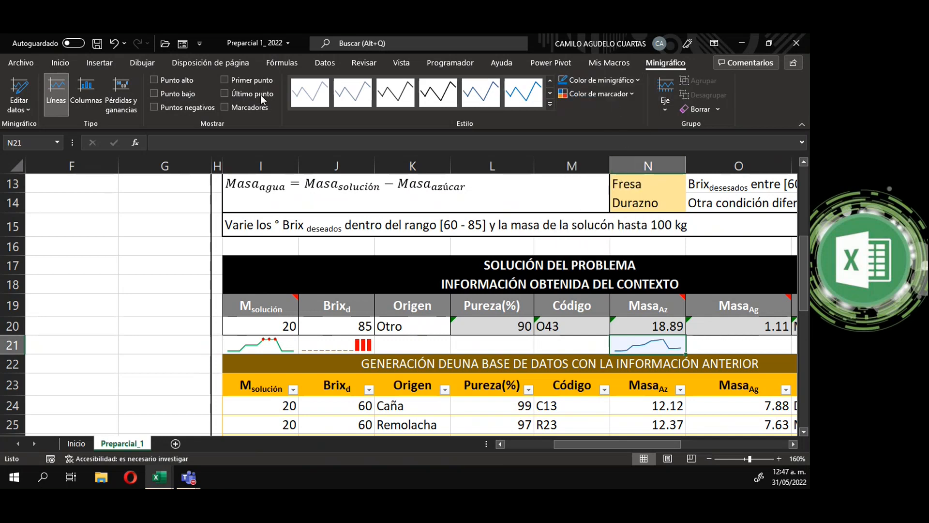
{"action": "left_click", "coordinate": [155, 92]}
Step: Insert a column sparkline in cell O21 from the water mass data in O24:O35
{"action": "left_click", "coordinate": [725, 345]}
{"action": "left_click_drag", "start_coordinate": [675, 446], "coordinate": [693, 444]}
{"action": "left_click", "coordinate": [99, 64]}
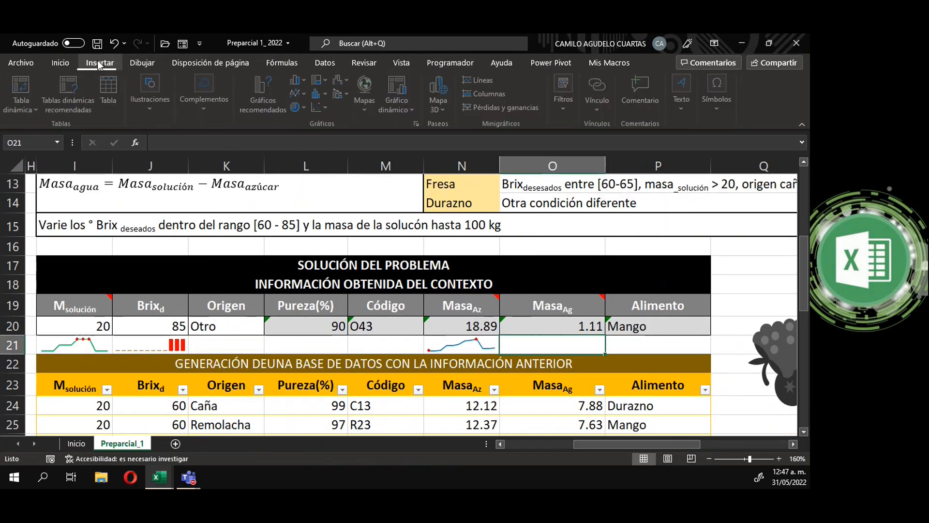
{"action": "left_click", "coordinate": [484, 93]}
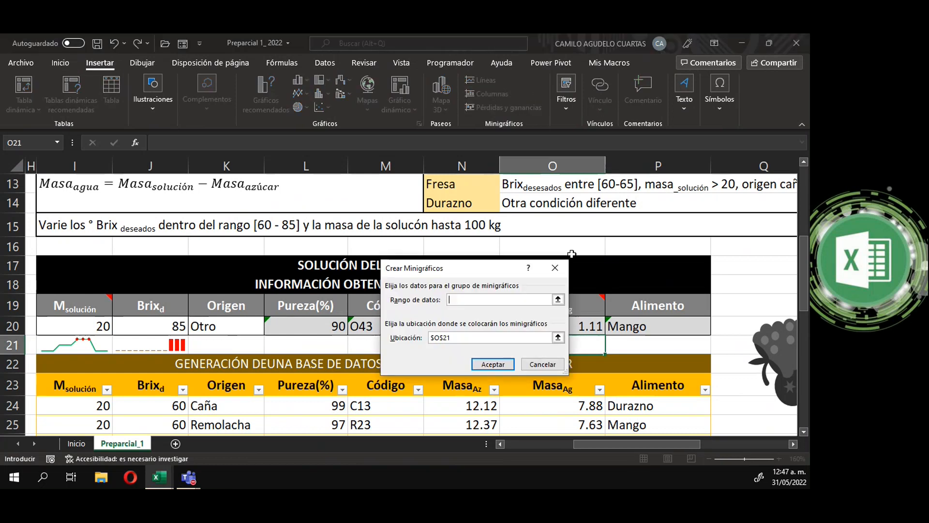
{"action": "left_click", "coordinate": [558, 299]}
{"action": "scroll", "coordinate": [581, 290], "scroll_direction": "down", "scroll_amount": 2}
{"action": "left_click", "coordinate": [593, 285]}
{"action": "left_click_drag", "start_coordinate": [593, 286], "coordinate": [597, 345]}
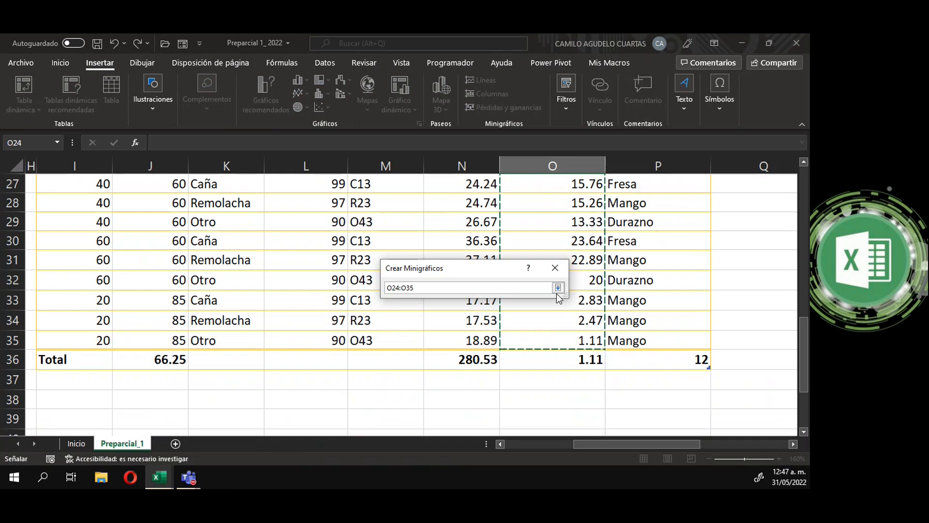
{"action": "left_click", "coordinate": [557, 287]}
{"action": "left_click", "coordinate": [493, 364]}
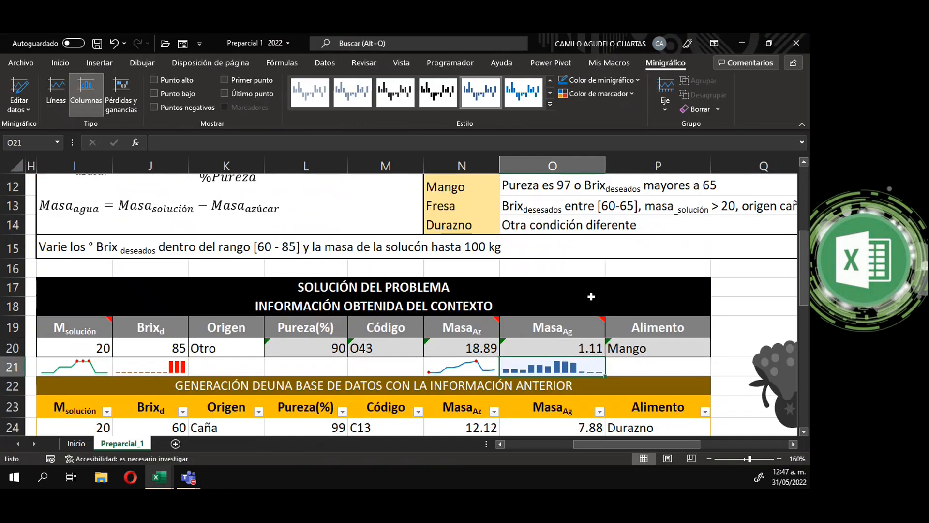
Step: Recolour the O21 column sparkline in standard orange and highlight its high point
{"action": "left_click", "coordinate": [601, 80]}
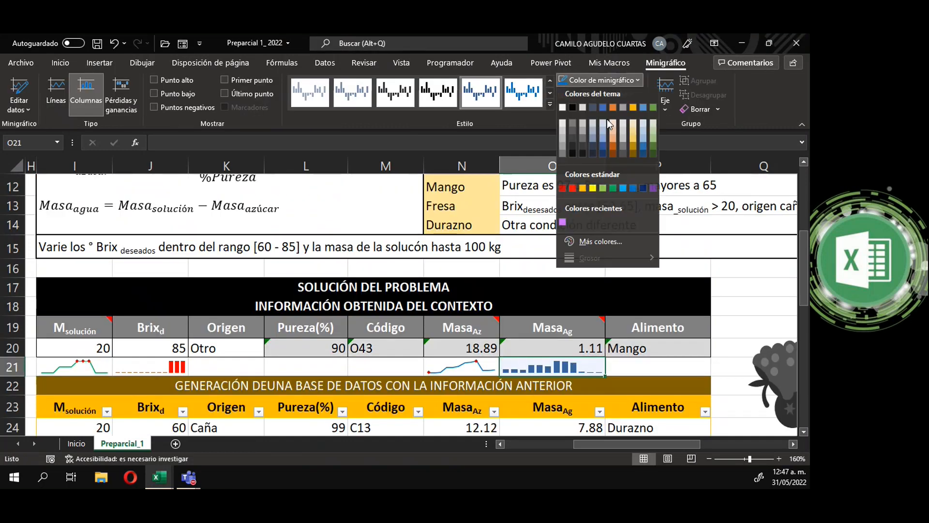
{"action": "left_click", "coordinate": [583, 191]}
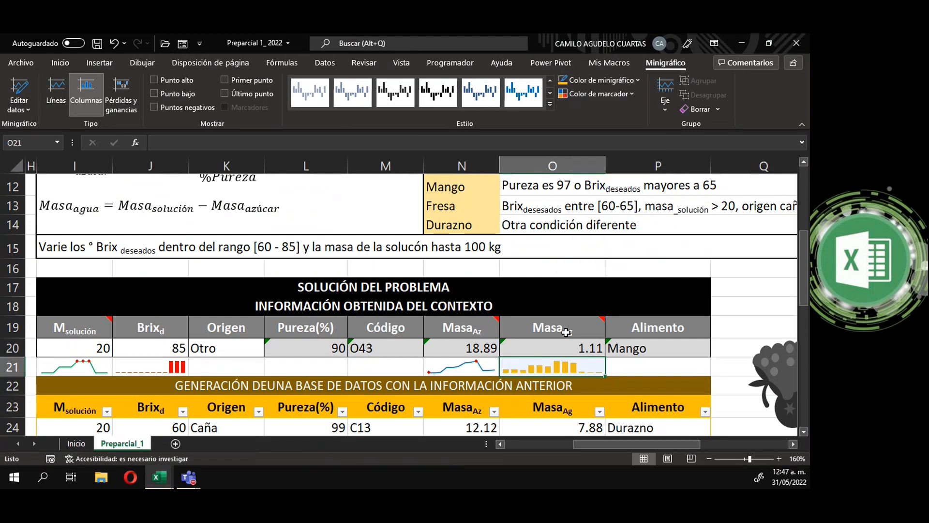
{"action": "left_click", "coordinate": [154, 82]}
{"action": "left_click", "coordinate": [643, 379]}
Step: Enter "I20:J20, N20:O20" in cell B20 as the cell reference for the Minigraficos item of the control table
{"action": "scroll", "coordinate": [644, 379], "scroll_direction": "down", "scroll_amount": 1}
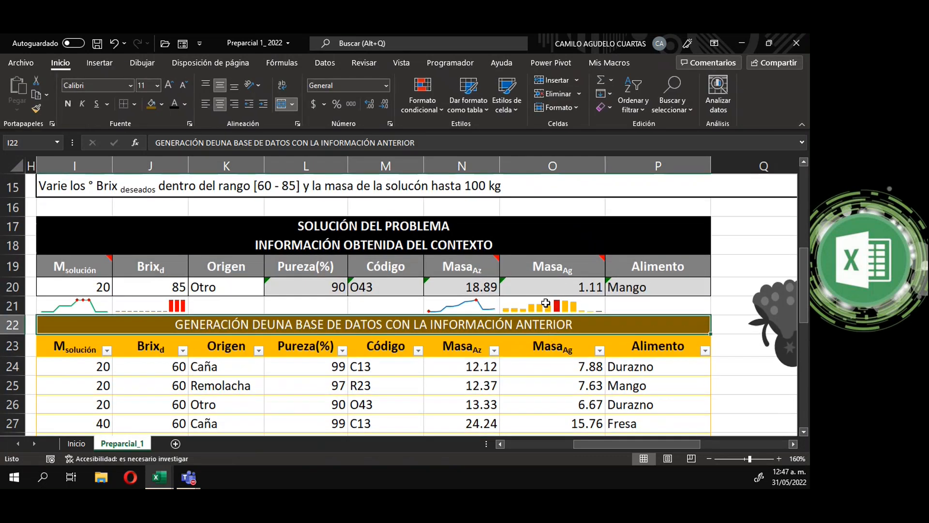
{"action": "scroll", "coordinate": [642, 444], "scroll_direction": "left", "scroll_amount": 3}
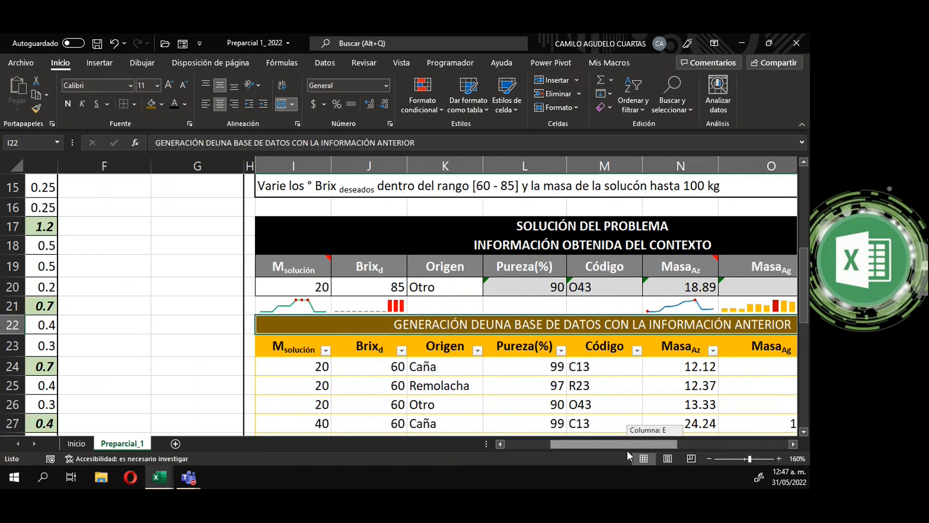
{"action": "scroll", "coordinate": [627, 451], "scroll_direction": "left", "scroll_amount": 1}
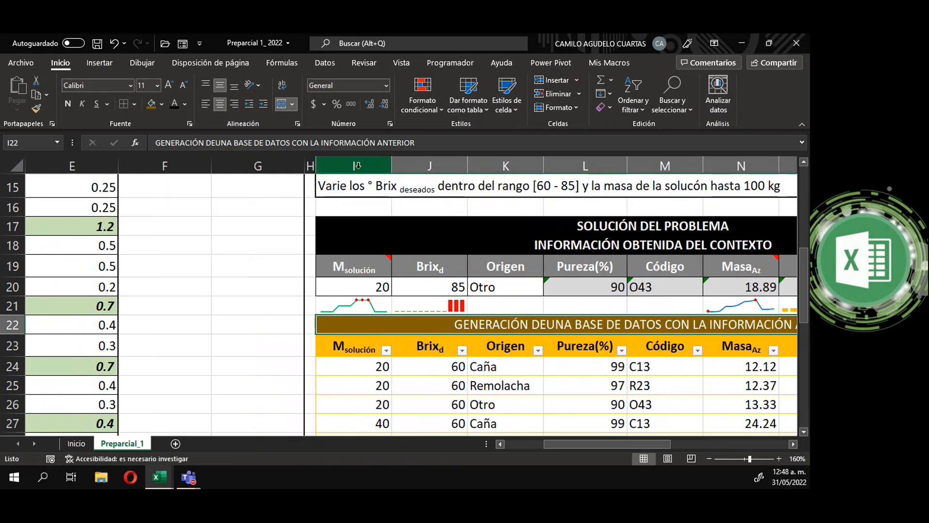
{"action": "left_click_drag", "start_coordinate": [615, 443], "coordinate": [564, 448]}
{"action": "left_click", "coordinate": [266, 405]}
{"action": "left_click", "coordinate": [223, 286]}
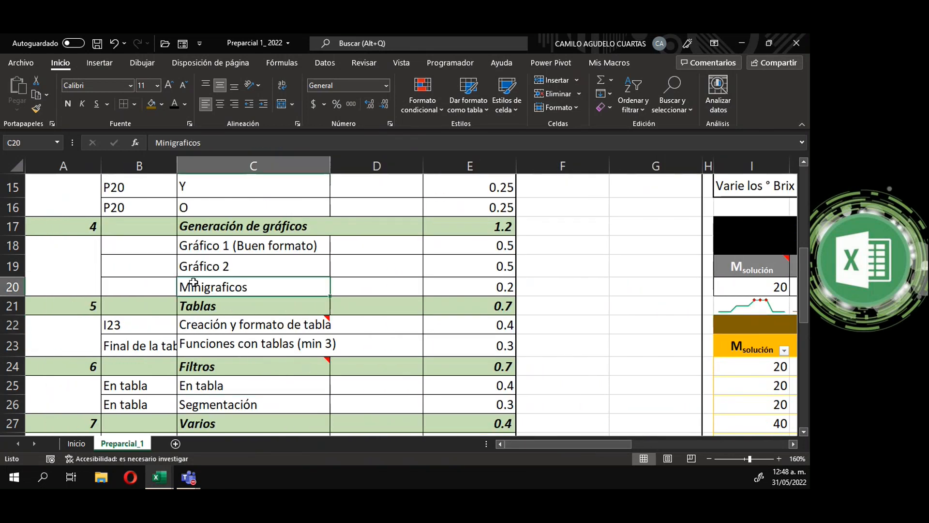
{"action": "left_click", "coordinate": [155, 285]}
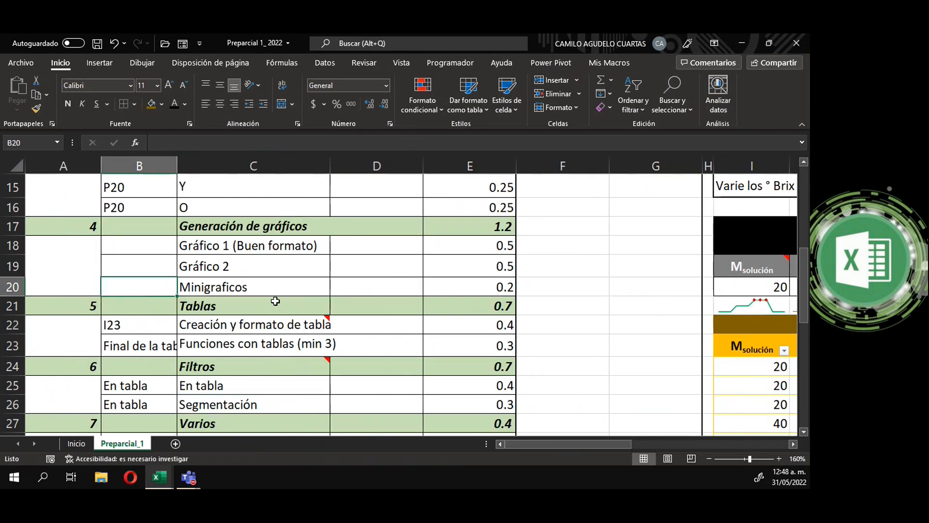
{"action": "type", "text": "I20"}
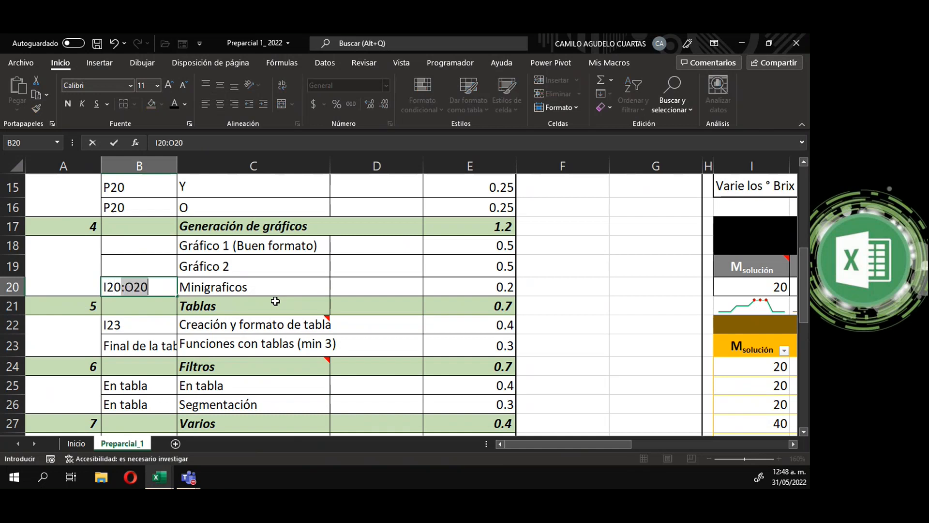
{"action": "type", "text": ":J20,"}
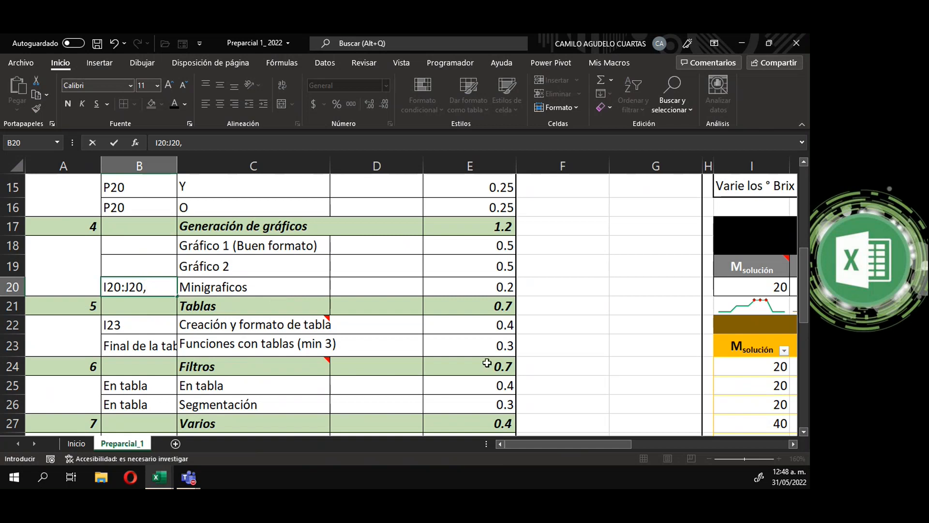
{"action": "left_click_drag", "start_coordinate": [549, 440], "coordinate": [639, 446]}
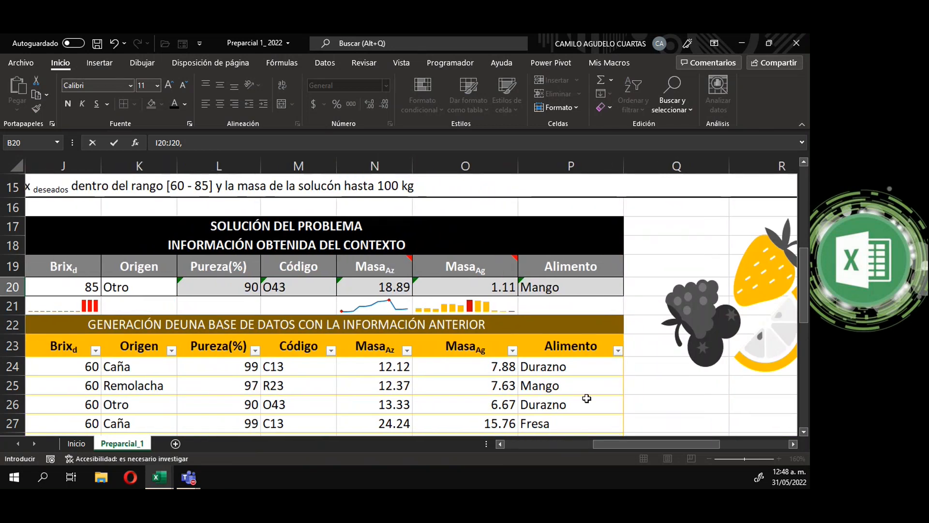
{"action": "left_click_drag", "start_coordinate": [633, 441], "coordinate": [553, 444]}
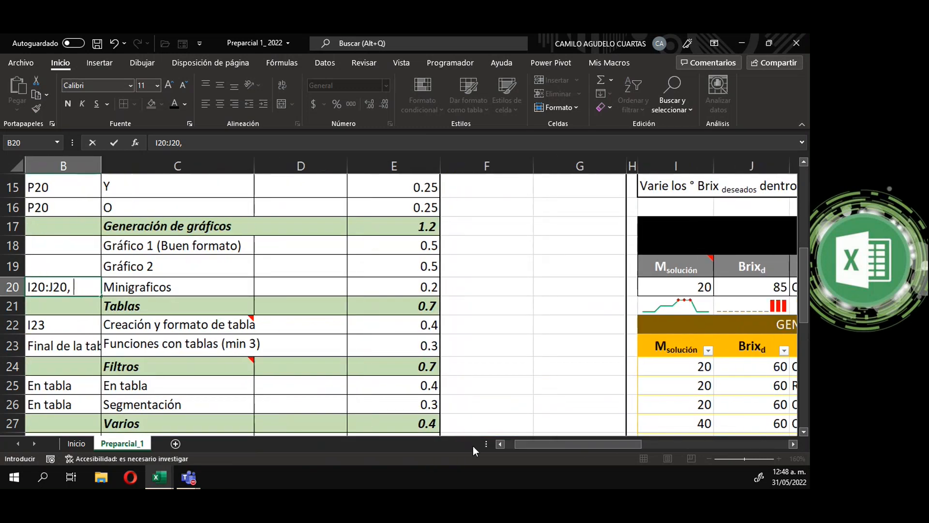
{"action": "type", "text": "N2"}
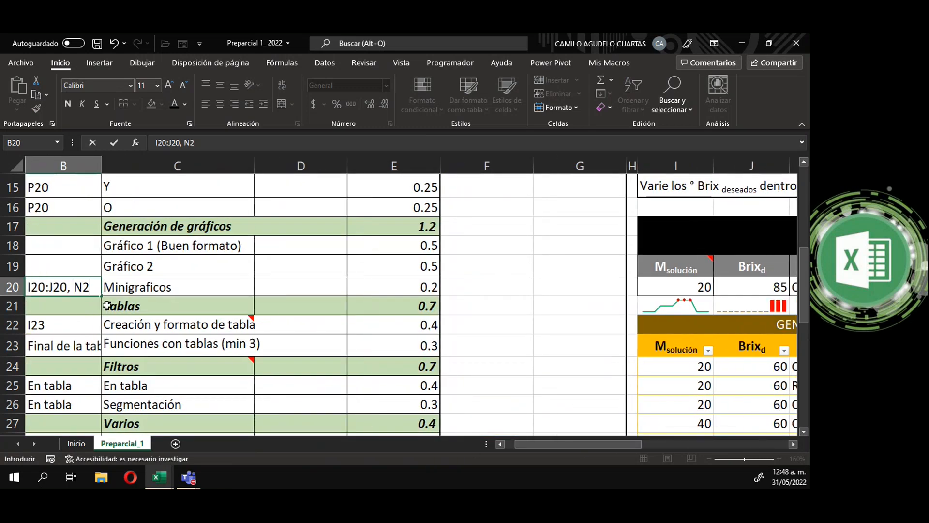
{"action": "type", "text": "0:O20"}
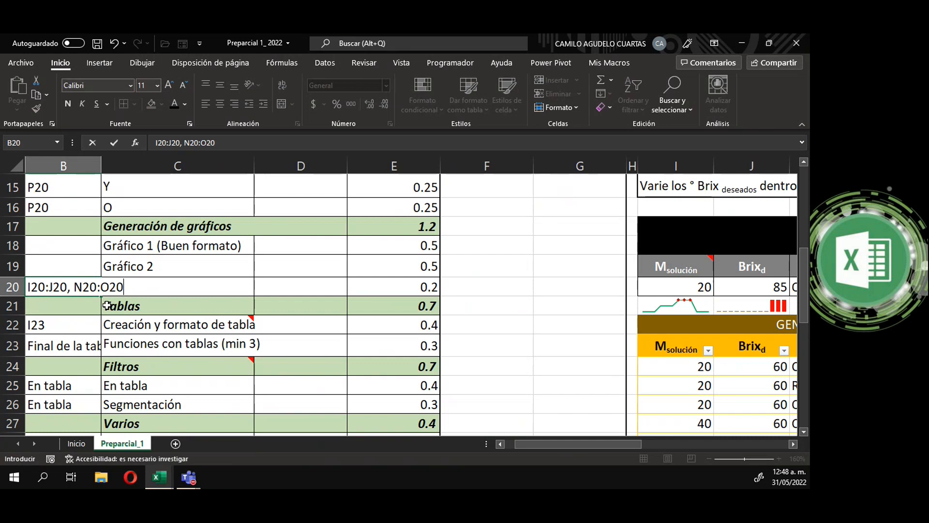
{"action": "key", "text": "Return"}
{"action": "left_click_drag", "start_coordinate": [538, 443], "coordinate": [519, 446]}
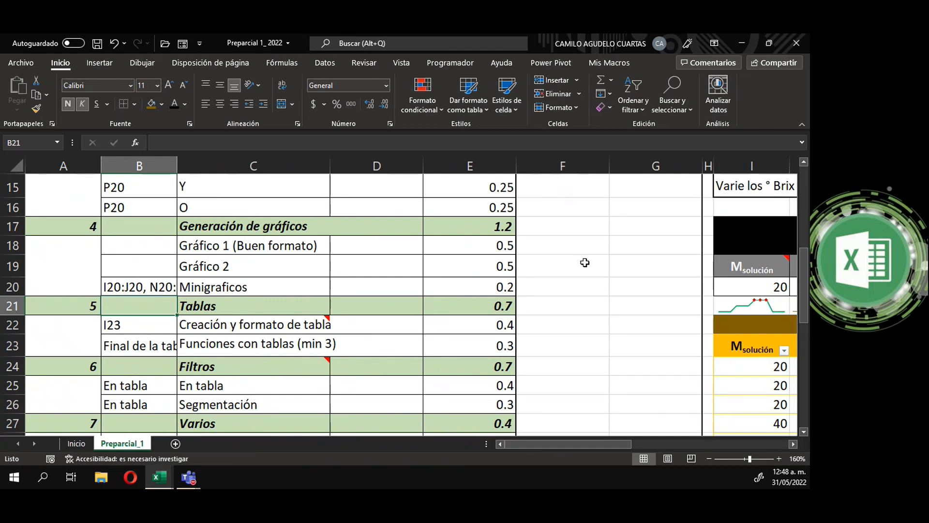
Step: Review the control table for items still lacking a cell reference, including the functions and the two charts
{"action": "scroll", "coordinate": [631, 263], "scroll_direction": "up", "scroll_amount": 3}
{"action": "scroll", "coordinate": [628, 270], "scroll_direction": "down", "scroll_amount": 5}
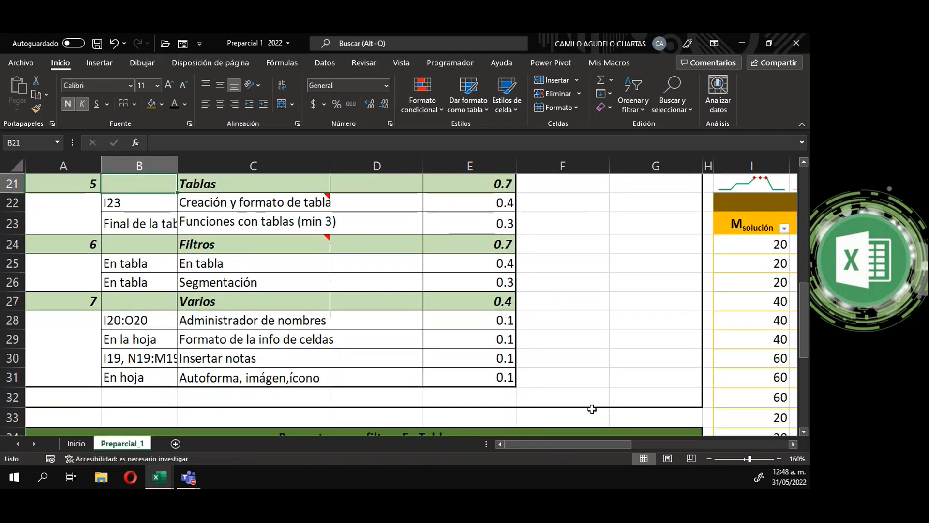
{"action": "scroll", "coordinate": [603, 378], "scroll_direction": "down", "scroll_amount": 3}
{"action": "scroll", "coordinate": [608, 367], "scroll_direction": "up", "scroll_amount": 4}
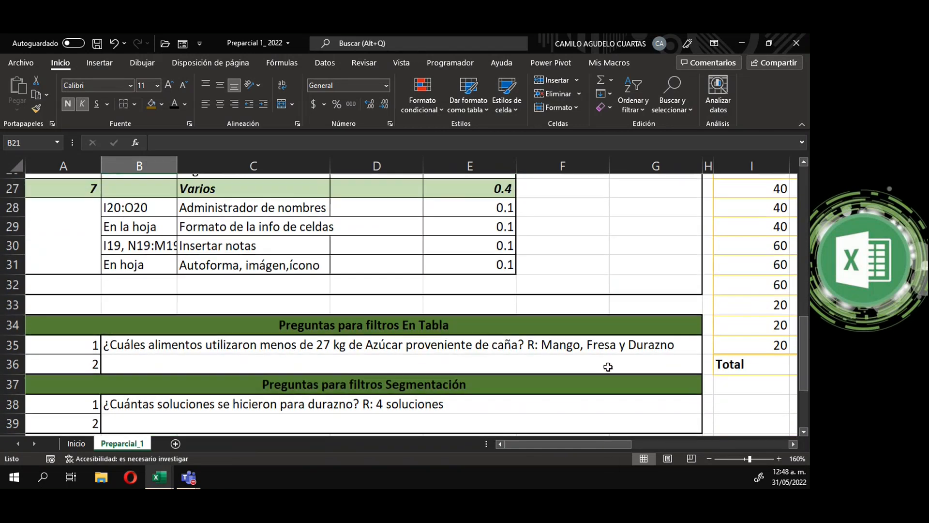
{"action": "scroll", "coordinate": [561, 351], "scroll_direction": "up", "scroll_amount": 5}
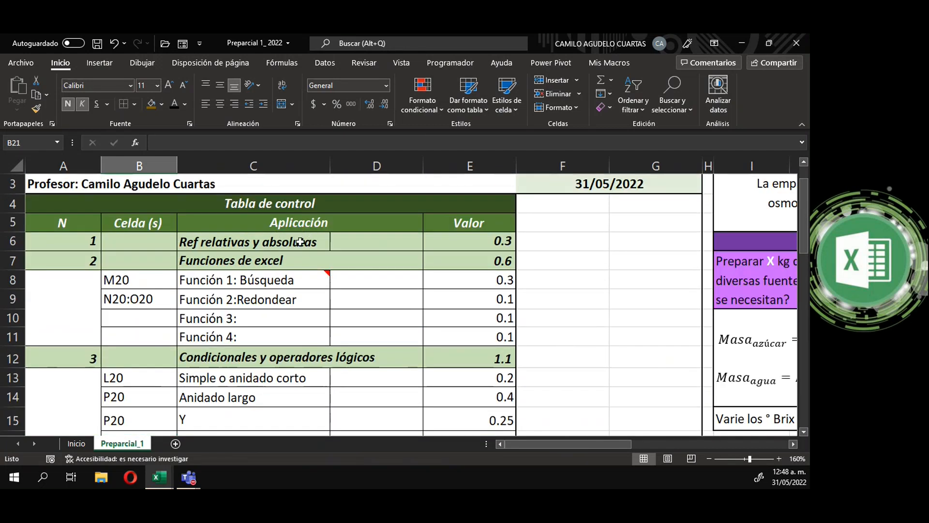
{"action": "left_click", "coordinate": [264, 317]}
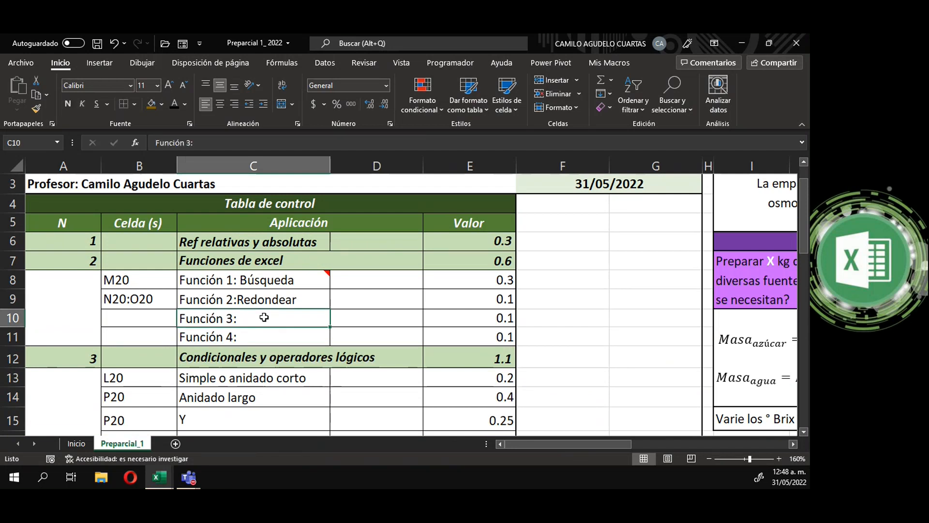
{"action": "scroll", "coordinate": [264, 319], "scroll_direction": "down", "scroll_amount": 3}
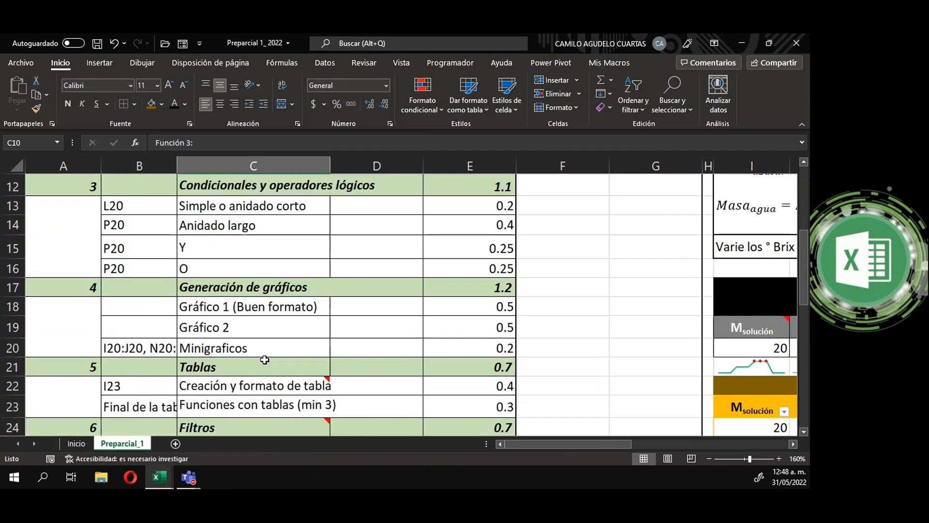
{"action": "left_click", "coordinate": [261, 305]}
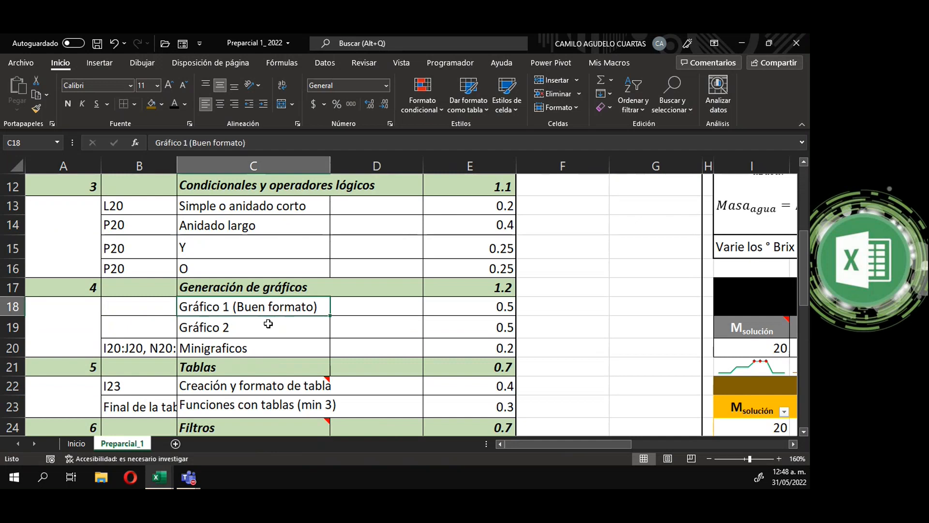
{"action": "left_click", "coordinate": [268, 324]}
{"action": "left_click", "coordinate": [276, 306]}
Step: Examine the empty sheet areas beside and below the database at 140% zoom for a place to put the charts
{"action": "left_click_drag", "start_coordinate": [588, 445], "coordinate": [750, 450]}
{"action": "scroll", "coordinate": [680, 355], "scroll_direction": "up", "scroll_amount": 1}
{"action": "scroll", "coordinate": [679, 355], "scroll_direction": "up", "scroll_amount": 3}
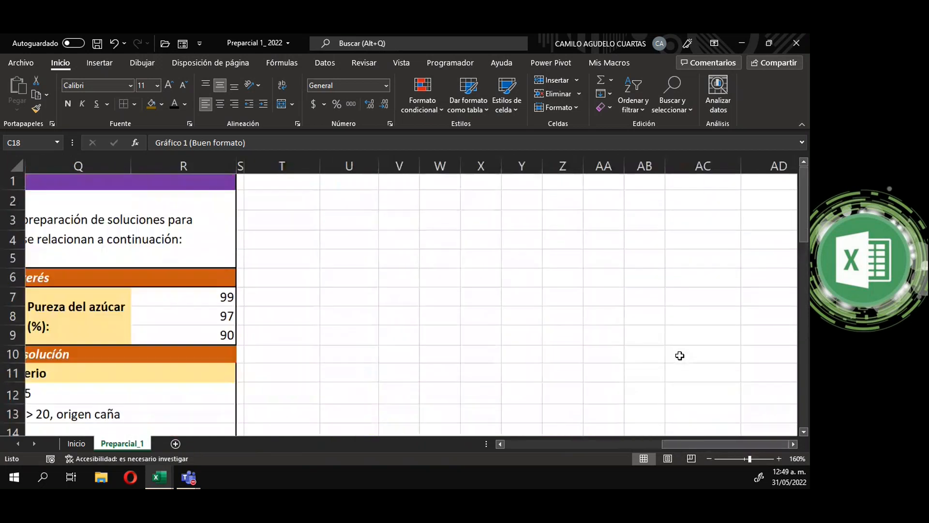
{"action": "left_click", "coordinate": [709, 458]}
{"action": "left_click", "coordinate": [708, 458]}
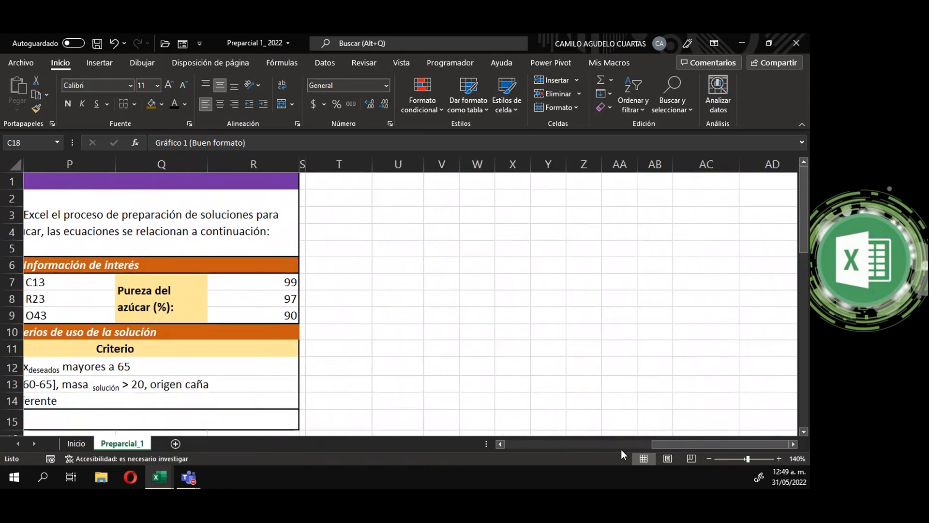
{"action": "scroll", "coordinate": [491, 379], "scroll_direction": "down", "scroll_amount": 6}
{"action": "left_click_drag", "start_coordinate": [713, 441], "coordinate": [600, 444]}
{"action": "scroll", "coordinate": [494, 345], "scroll_direction": "down", "scroll_amount": 4}
{"action": "scroll", "coordinate": [273, 285], "scroll_direction": "up", "scroll_amount": 1}
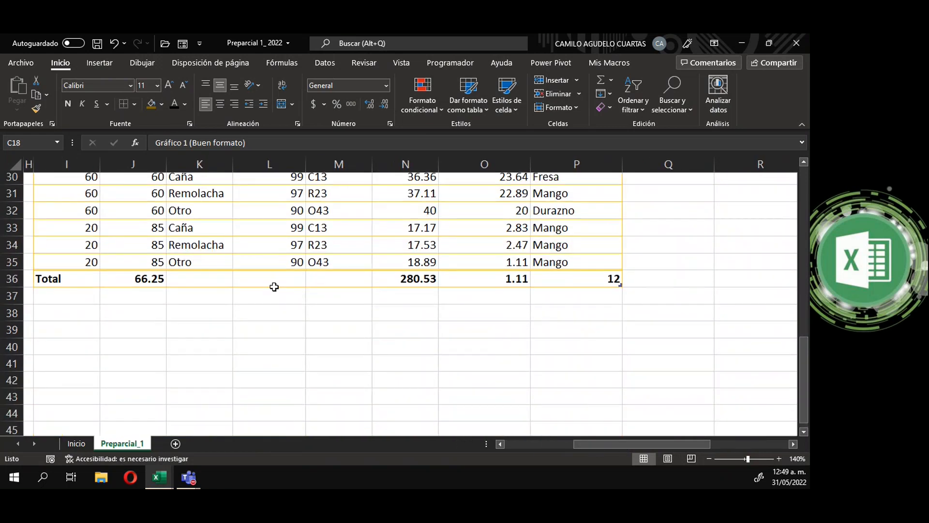
{"action": "left_click", "coordinate": [75, 337]}
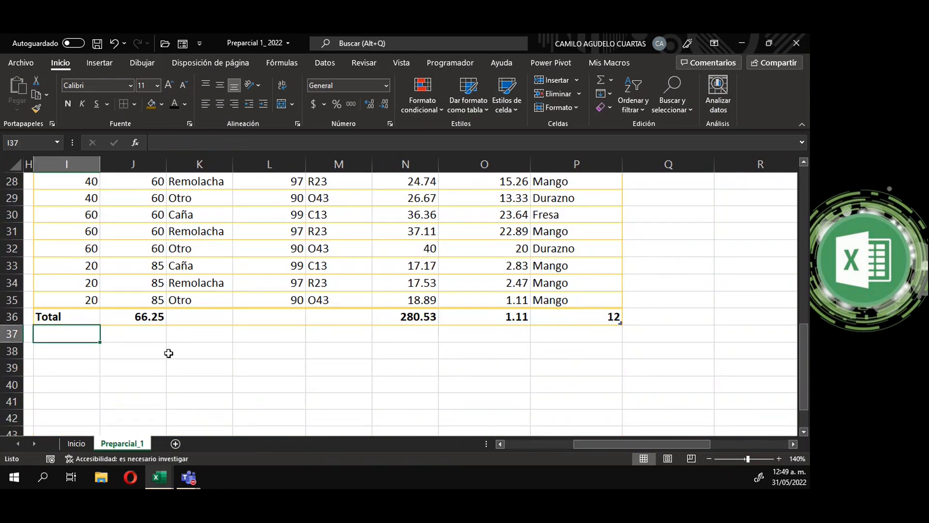
Step: Review the database columns in rows 23 to 36 and the free area beside them as the basis for a chart
{"action": "scroll", "coordinate": [171, 354], "scroll_direction": "up", "scroll_amount": 4}
{"action": "scroll", "coordinate": [171, 353], "scroll_direction": "down", "scroll_amount": 1}
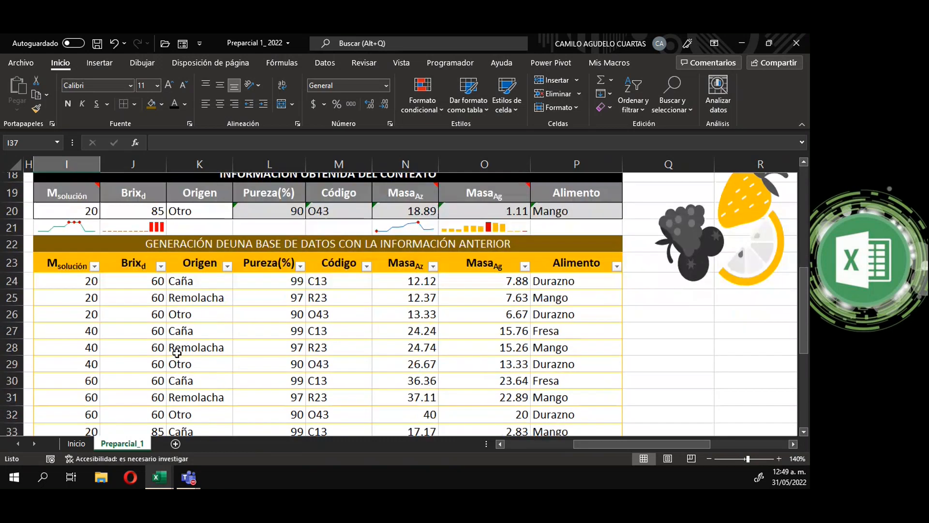
{"action": "scroll", "coordinate": [466, 285], "scroll_direction": "down", "scroll_amount": 1}
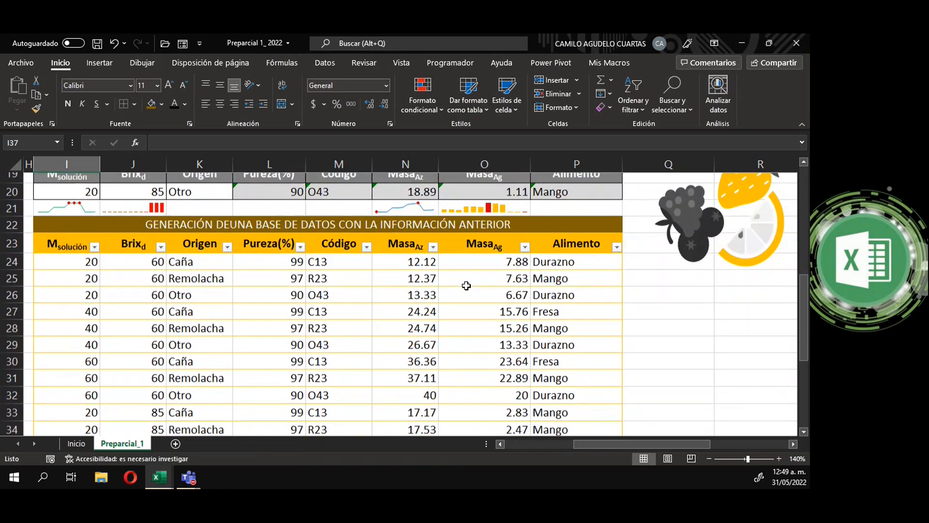
{"action": "scroll", "coordinate": [171, 386], "scroll_direction": "down", "scroll_amount": 1}
{"action": "scroll", "coordinate": [171, 386], "scroll_direction": "down", "scroll_amount": 1}
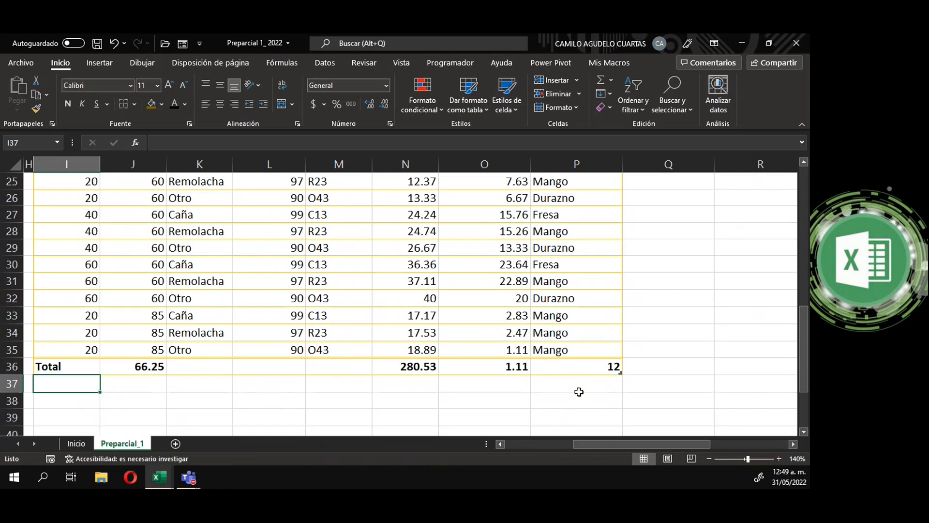
{"action": "scroll", "coordinate": [575, 392], "scroll_direction": "up", "scroll_amount": 1}
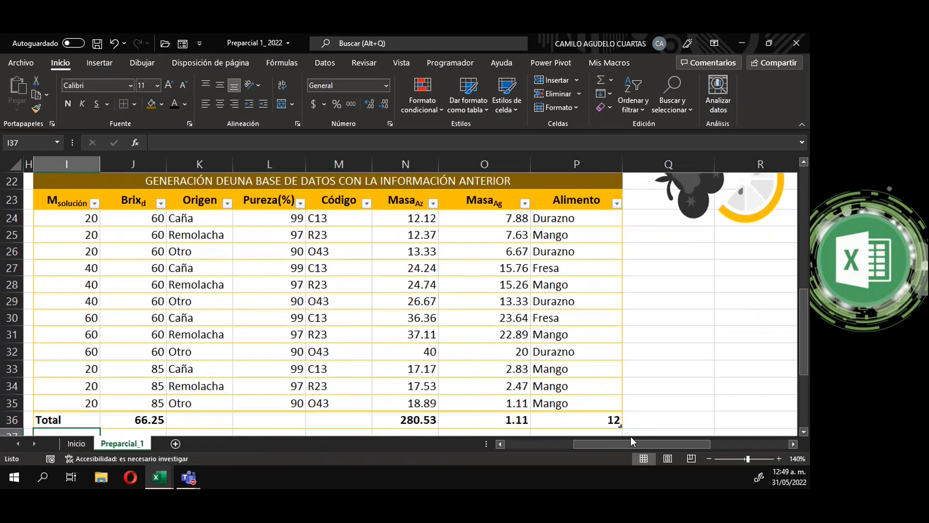
{"action": "left_click_drag", "start_coordinate": [631, 442], "coordinate": [670, 444]}
{"action": "scroll", "coordinate": [648, 364], "scroll_direction": "up", "scroll_amount": 3}
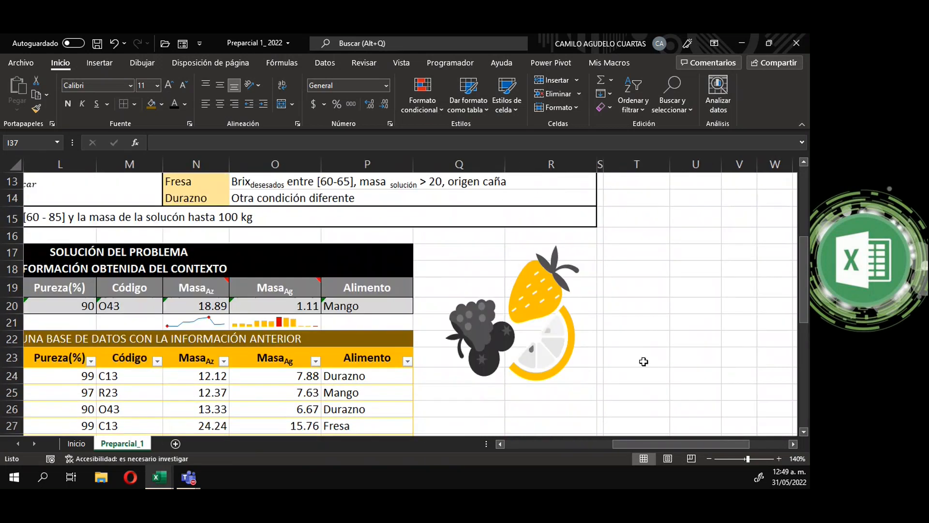
Step: Enter the heading "SECCIÓN DE GRÁFICOS" in cell T1, in the empty area beside the problem context
{"action": "scroll", "coordinate": [624, 276], "scroll_direction": "up", "scroll_amount": 4}
{"action": "left_click", "coordinate": [600, 180]}
{"action": "scroll", "coordinate": [599, 251], "scroll_direction": "down", "scroll_amount": 5}
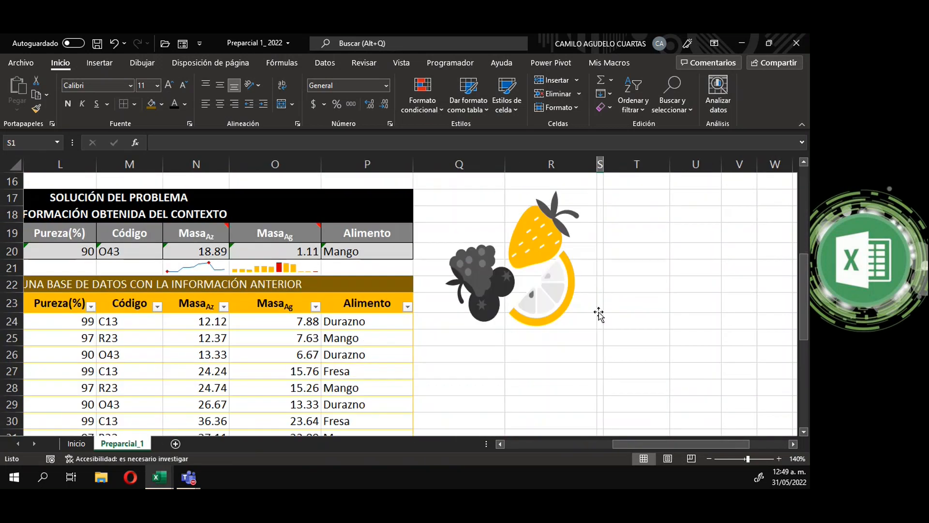
{"action": "scroll", "coordinate": [600, 290], "scroll_direction": "up", "scroll_amount": 5}
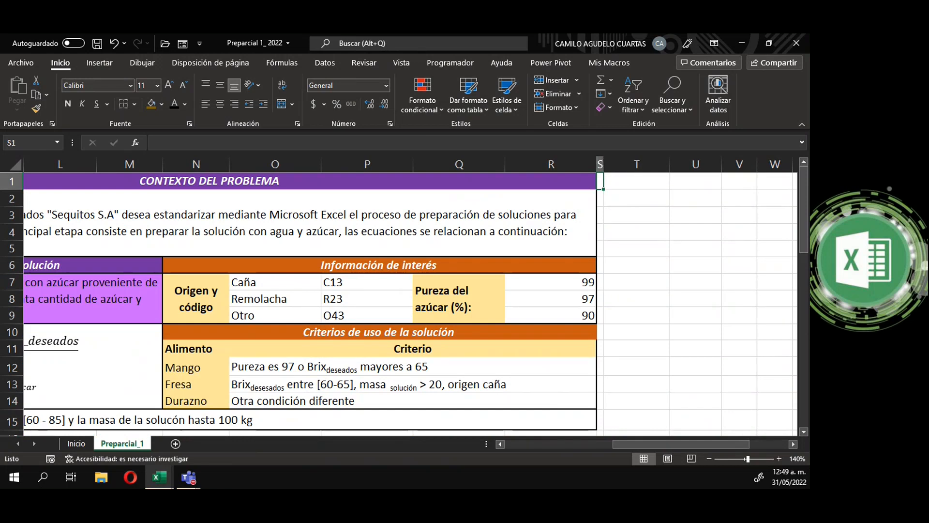
{"action": "key", "text": "alt+Tab"}
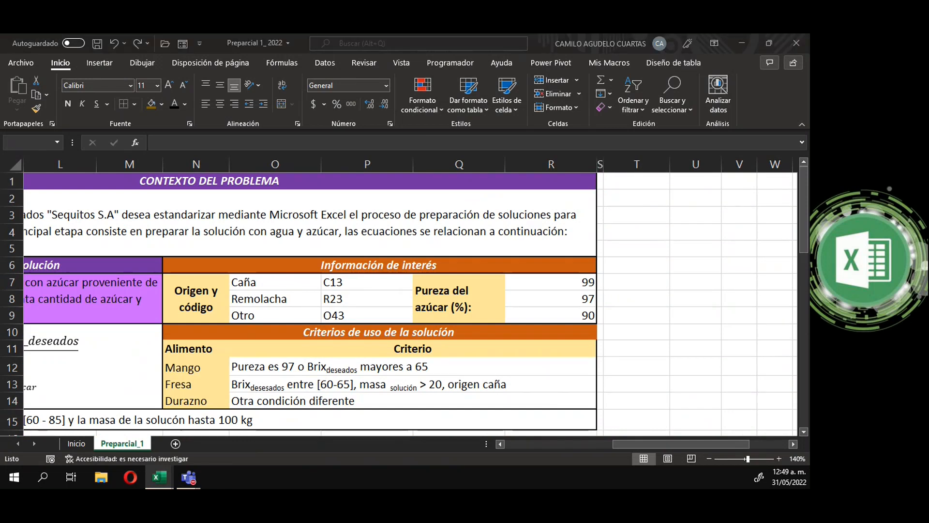
{"action": "left_click", "coordinate": [612, 181]}
{"action": "left_click_drag", "start_coordinate": [693, 443], "coordinate": [728, 441]}
{"action": "left_click_drag", "start_coordinate": [353, 183], "coordinate": [661, 349]}
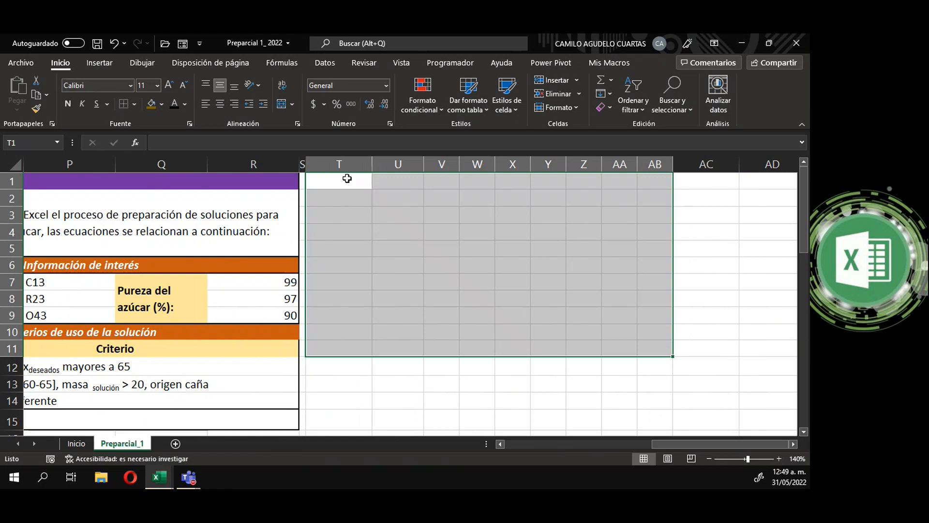
{"action": "left_click", "coordinate": [348, 178]}
{"action": "type", "text": "SECCIÓN DE GRÁFICOS"}
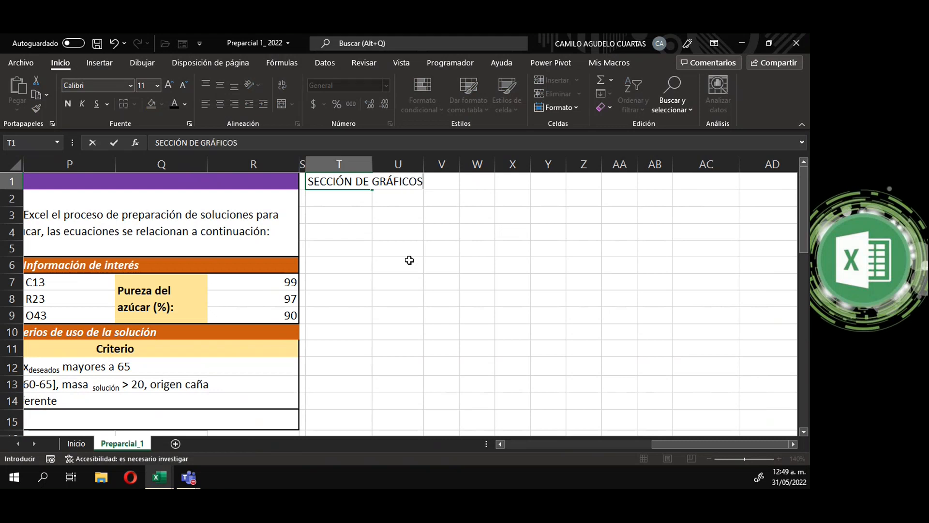
{"action": "key", "text": "Return"}
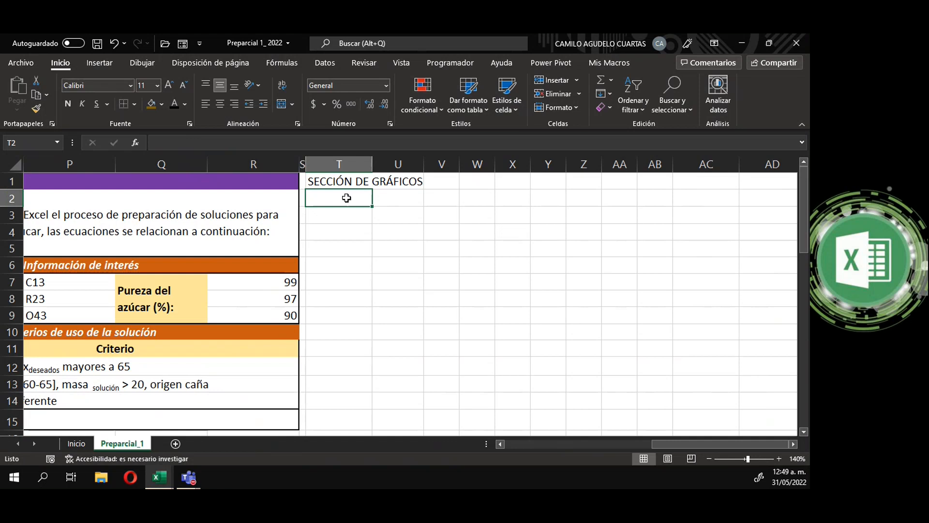
Step: Enter the chart title "Graficóde superficie de la MasaAz según el origen (fuente de azúcar)" in cell T2
{"action": "type", "text": "Graficó"}
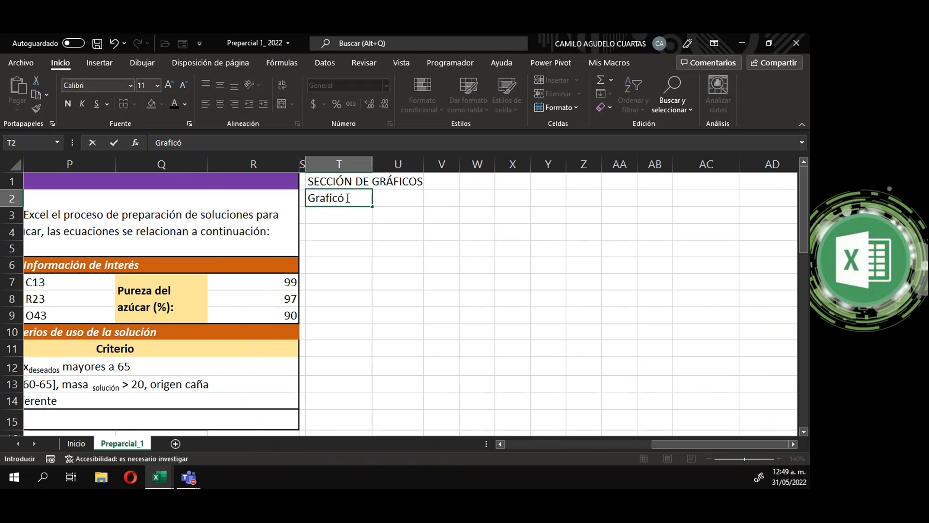
{"action": "type", "text": "de superficiedelamasa"}
{"action": "key", "text": "BackSpace"}
{"action": "key", "text": "BackSpace"}
{"action": "key", "text": "BackSpace"}
{"action": "key", "text": "BackSpace"}
{"action": "key", "text": "BackSpace"}
{"action": "key", "text": "BackSpace"}
{"action": "key", "text": "BackSpace"}
{"action": "key", "text": "BackSpace"}
{"action": "type", "text": "de la Masa"}
{"action": "key", "text": "BackSpace"}
{"action": "type", "text": "Az según el origen ("}
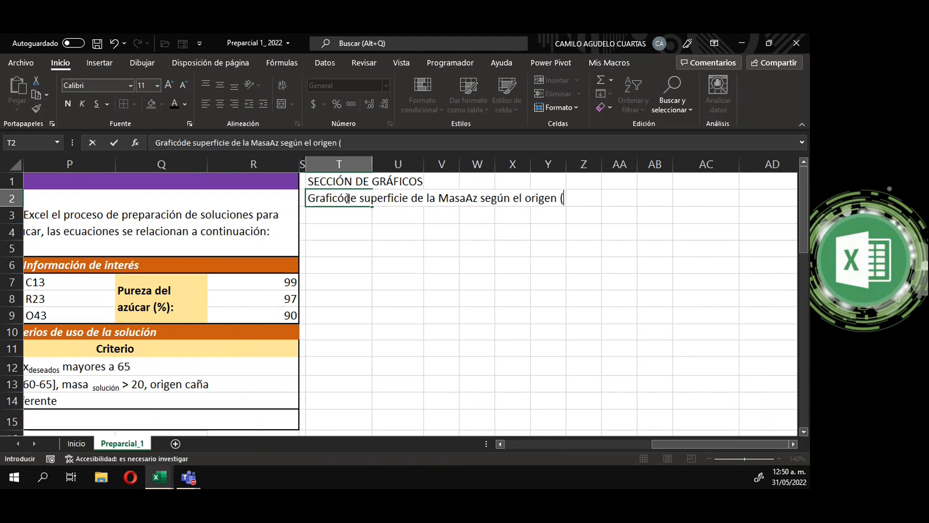
{"action": "type", "text": "fuente d"}
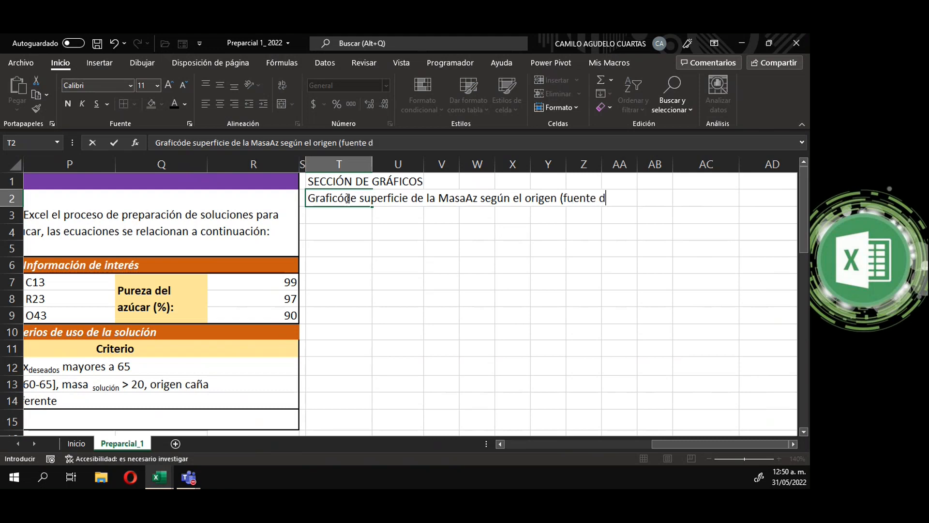
{"action": "type", "text": "e azúcar)"}
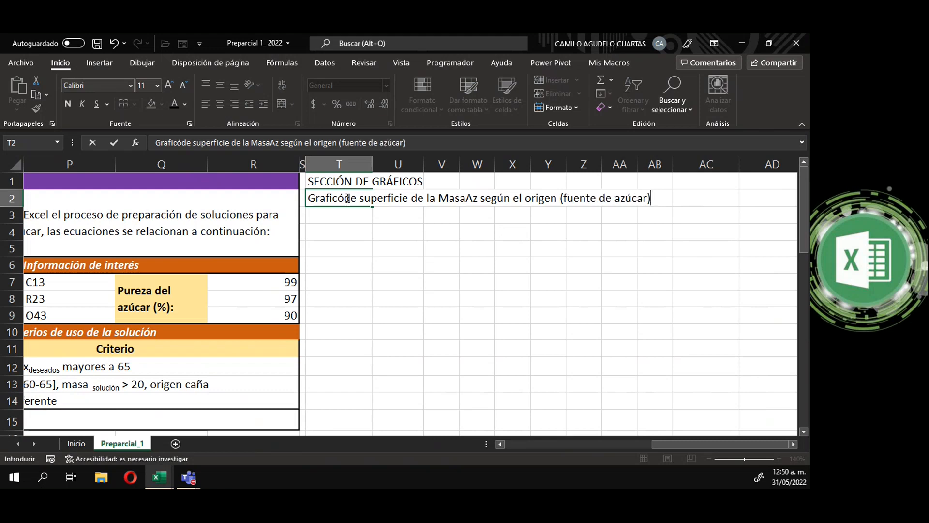
{"action": "key", "text": "Return"}
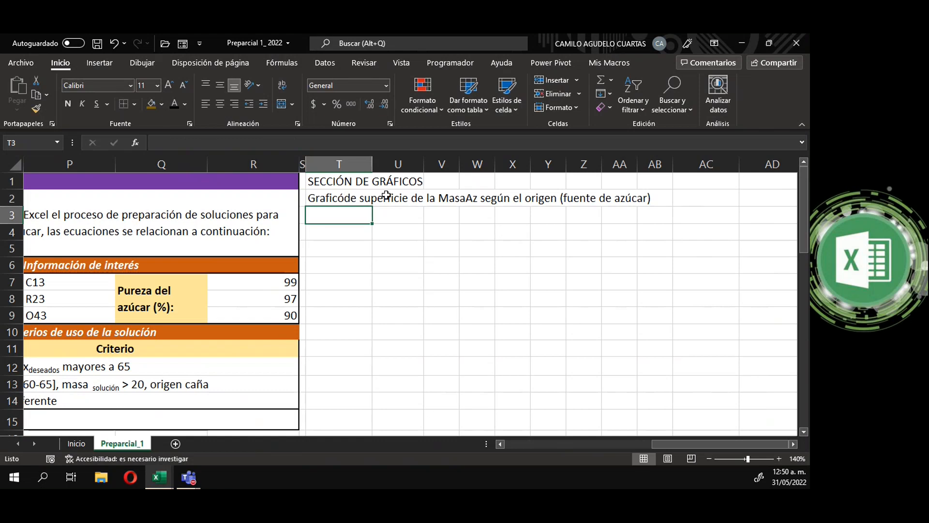
Step: Correct the T2 title by inserting a space after "Graficó" and formatting the "Az" of MasaAz as subscript
{"action": "left_click", "coordinate": [451, 201]}
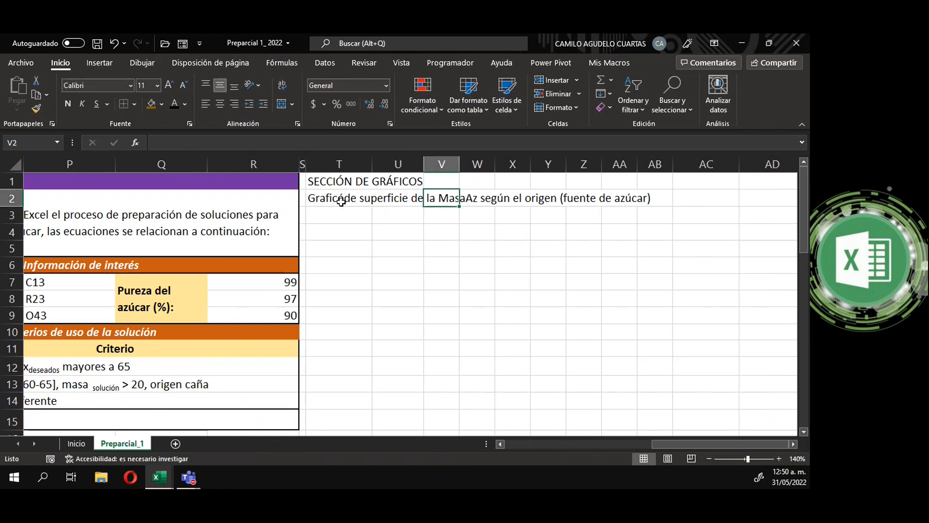
{"action": "left_click", "coordinate": [341, 201]}
{"action": "left_click", "coordinate": [182, 142]}
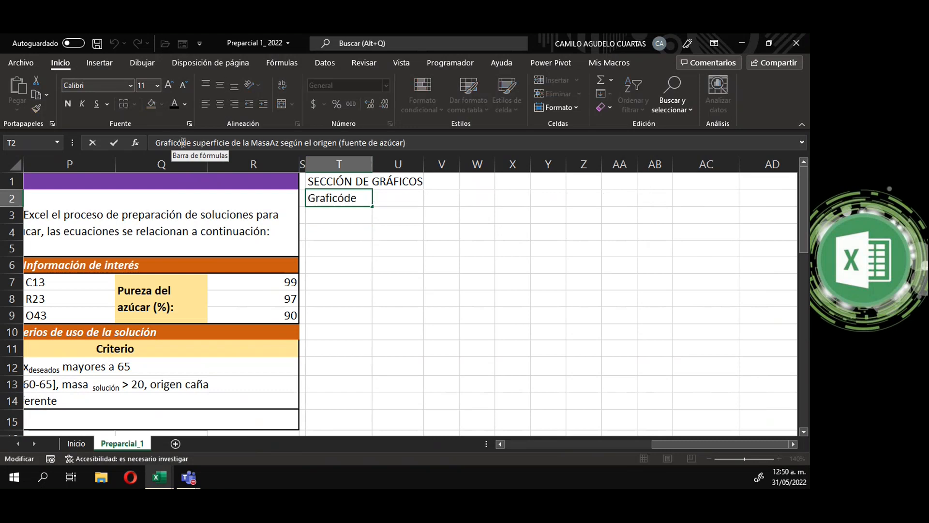
{"action": "double_click", "coordinate": [271, 142]}
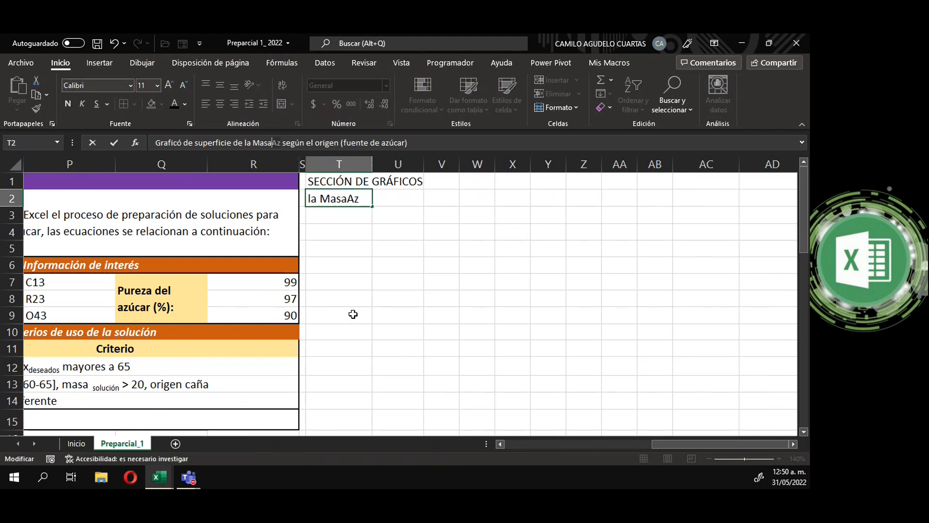
{"action": "key", "text": "ctrl+1"}
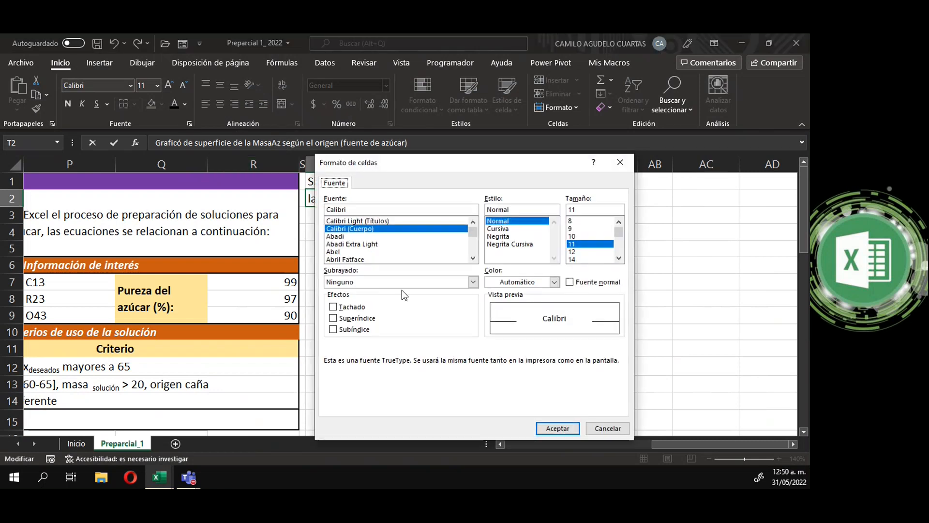
{"action": "left_click", "coordinate": [355, 330]}
{"action": "left_click", "coordinate": [552, 422]}
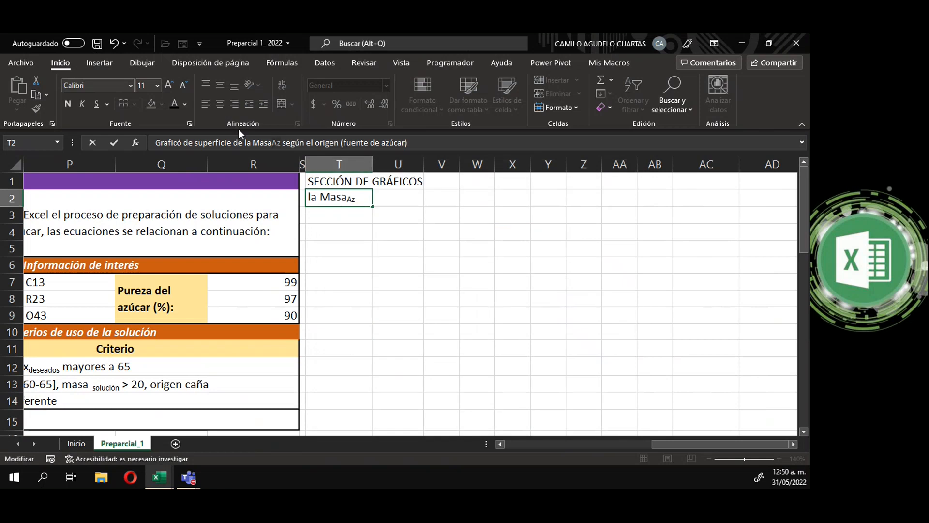
{"action": "key", "text": "Return"}
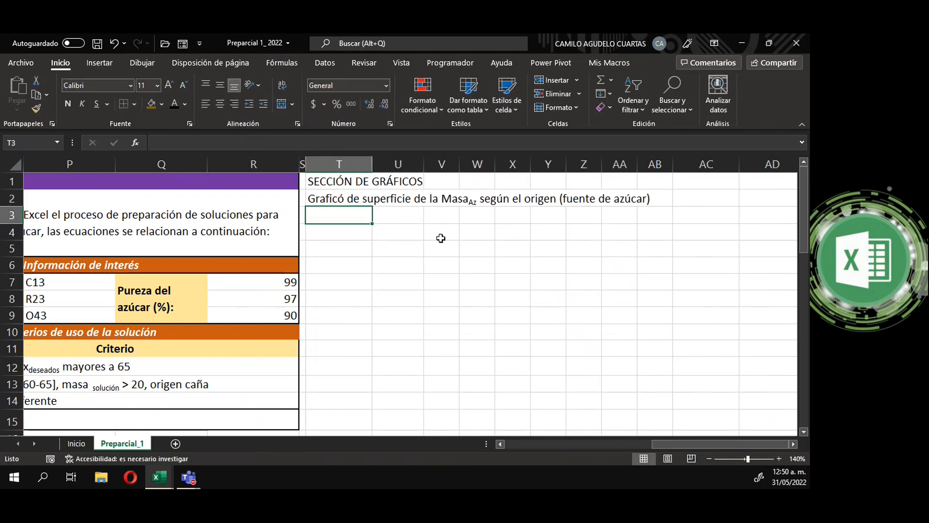
Step: Enter the row labels "Origen" in T3 and "Pureza (%)" in T4 below the chart title
{"action": "type", "text": "Origen"}
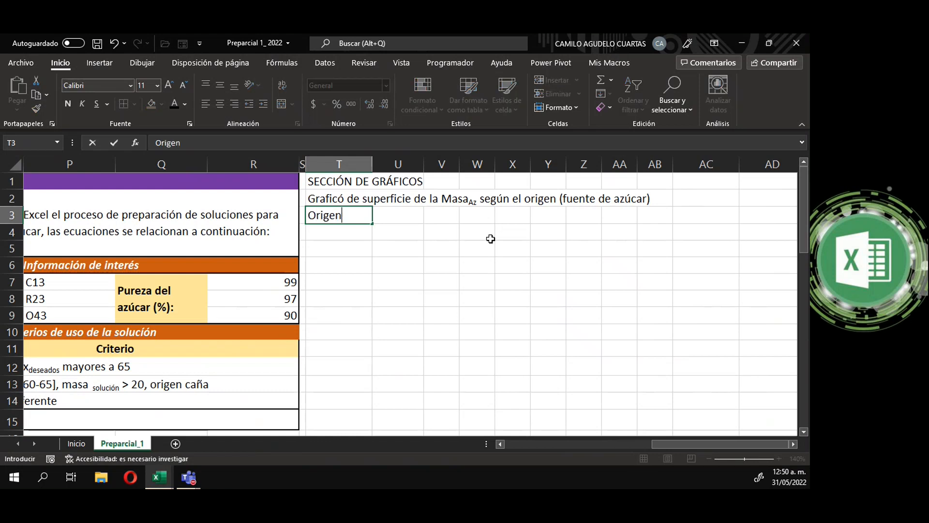
{"action": "key", "text": "Return"}
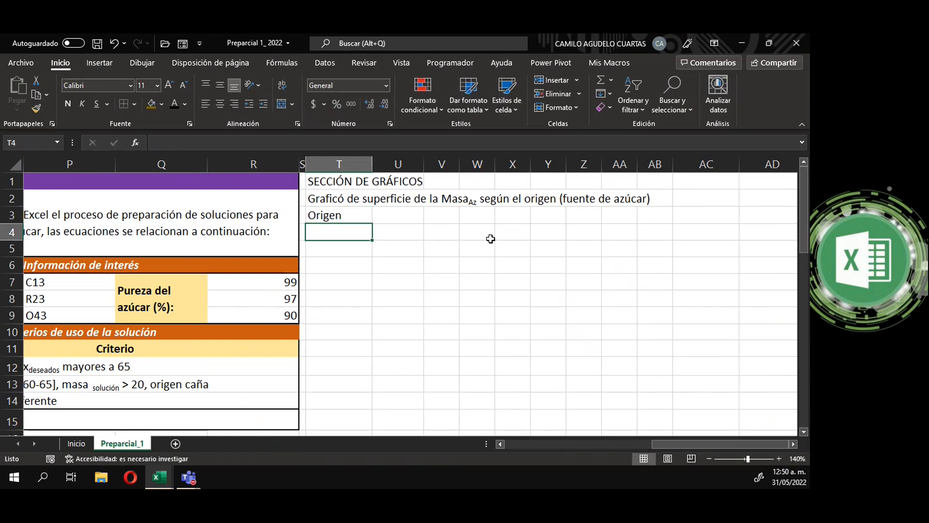
{"action": "type", "text": "Pure"}
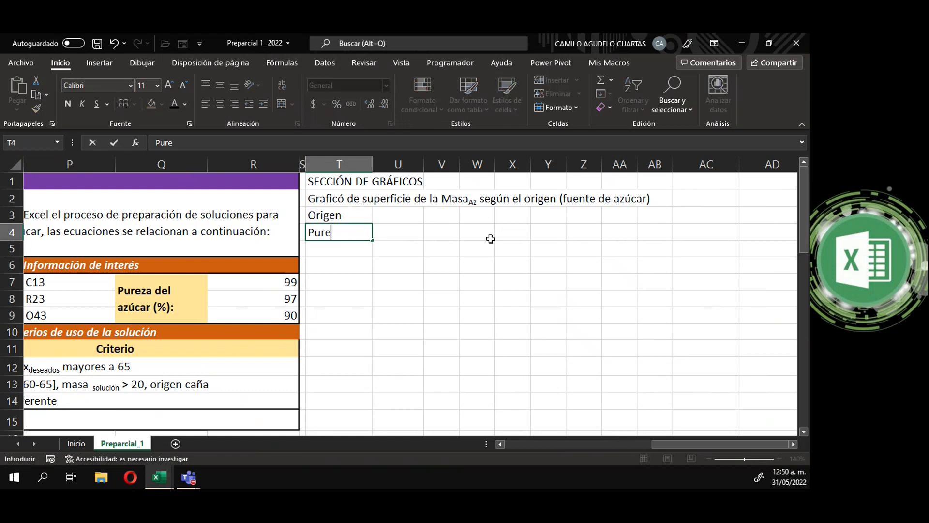
{"action": "type", "text": "za (%)"}
{"action": "key", "text": "Return"}
Step: Enter "Caña" in cell U3 as the sugar origin
{"action": "left_click", "coordinate": [404, 219]}
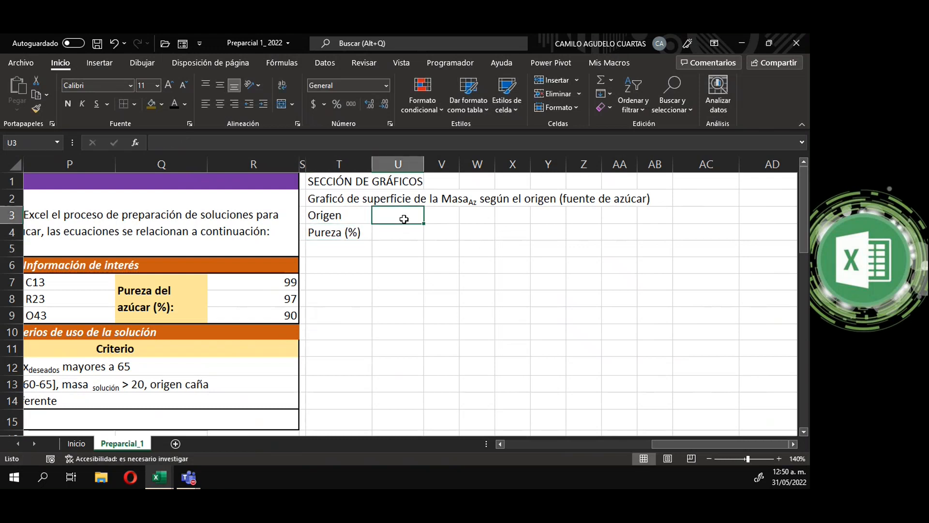
{"action": "type", "text": "Caña"}
{"action": "key", "text": "Return"}
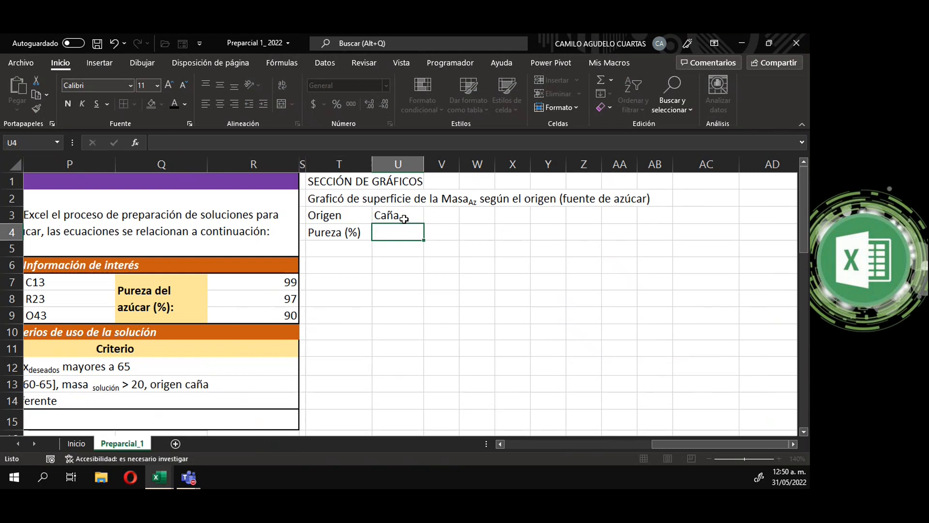
{"action": "left_click", "coordinate": [404, 219]}
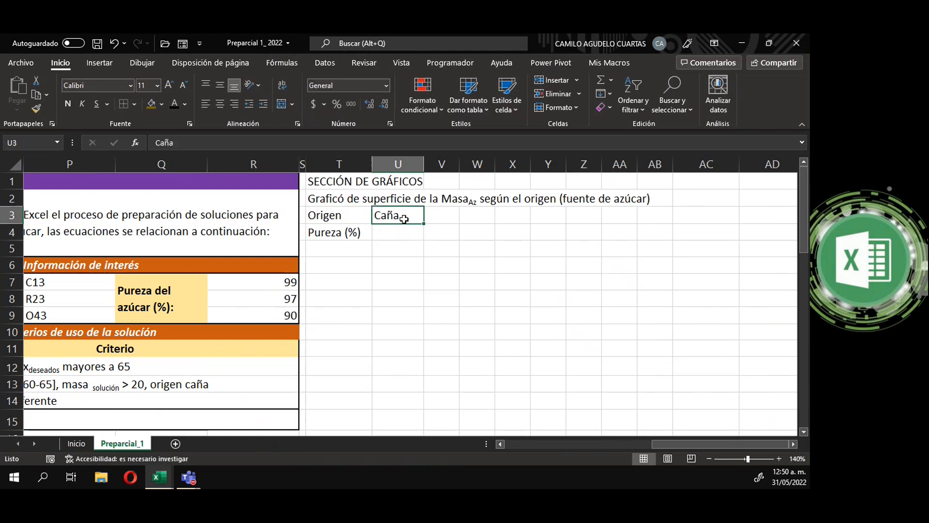
{"action": "left_click", "coordinate": [408, 245]}
{"action": "left_click", "coordinate": [402, 233]}
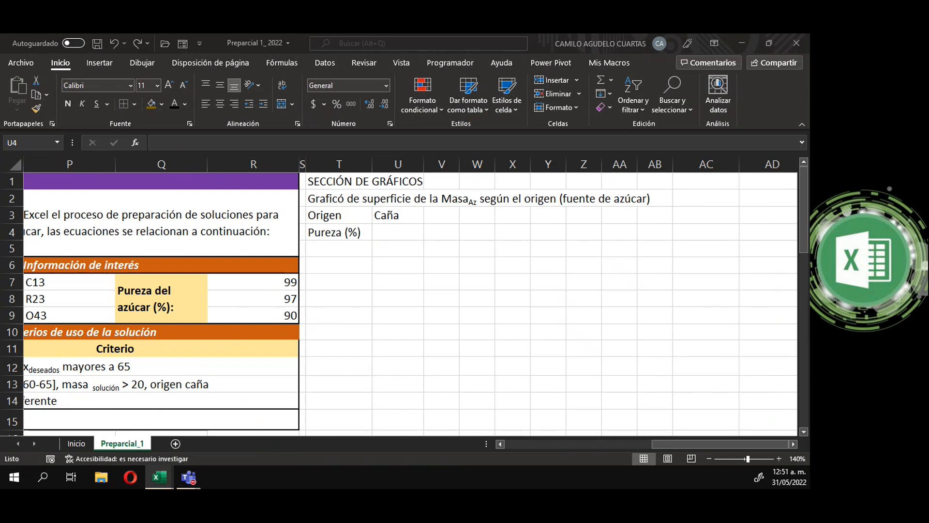
Step: Complete the Función 3 item in cell C10 of the control table so it reads "Función 3:BuscarV"
{"action": "left_click", "coordinate": [415, 231]}
{"action": "left_click_drag", "start_coordinate": [671, 444], "coordinate": [486, 457]}
{"action": "left_click", "coordinate": [221, 334]}
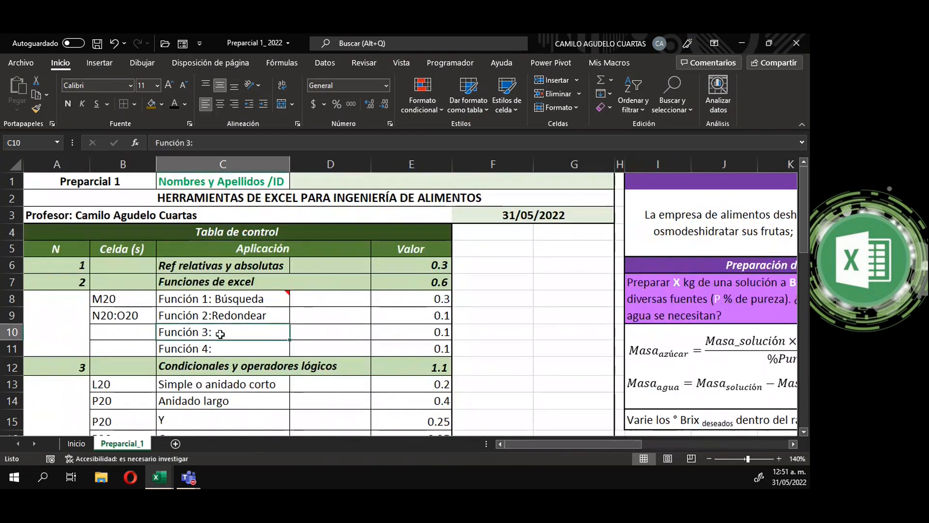
{"action": "double_click", "coordinate": [220, 333]}
{"action": "type", "text": "BuscarV"}
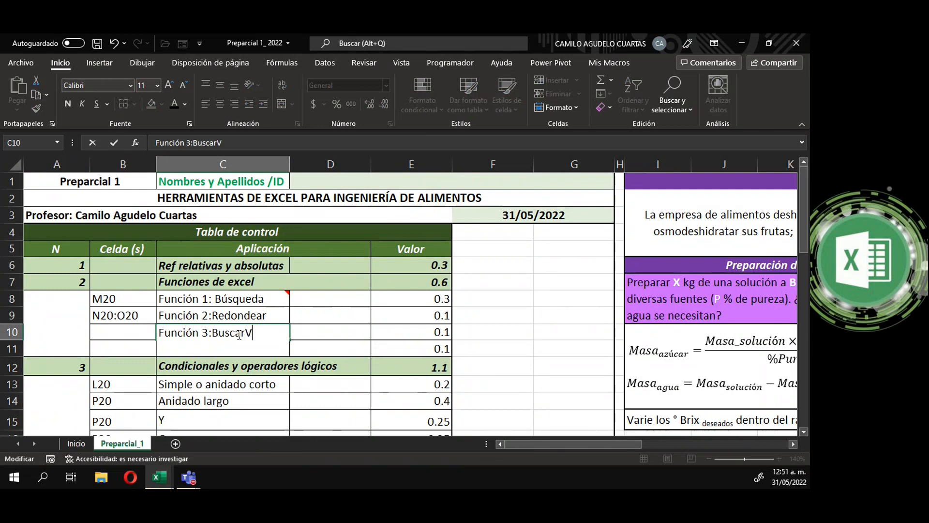
{"action": "key", "text": "Return"}
{"action": "left_click", "coordinate": [238, 334]}
Step: Enter "U4" in cell B10 as the cell reference for the BuscarV function of the control table
{"action": "left_click_drag", "start_coordinate": [518, 443], "coordinate": [537, 444]}
{"action": "left_click", "coordinate": [398, 233]}
{"action": "left_click", "coordinate": [122, 330]}
{"action": "type", "text": "U4"}
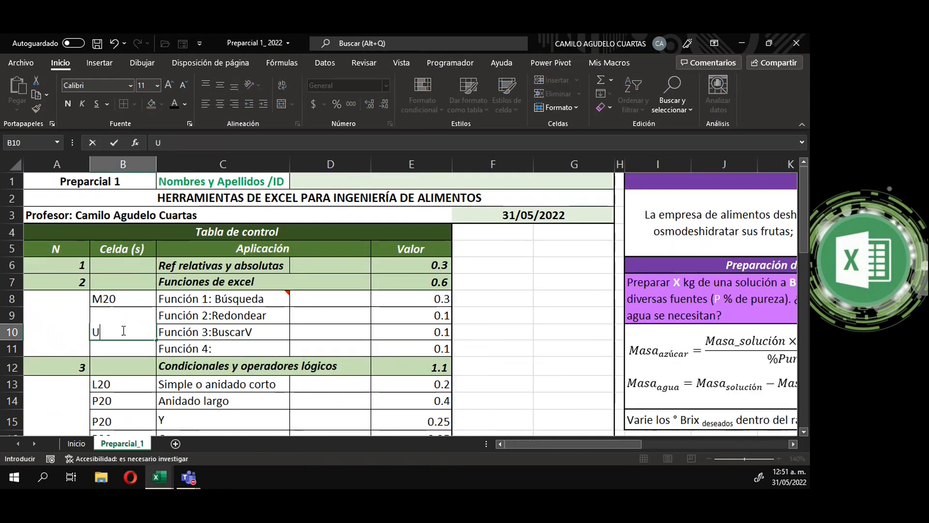
{"action": "key", "text": "Return"}
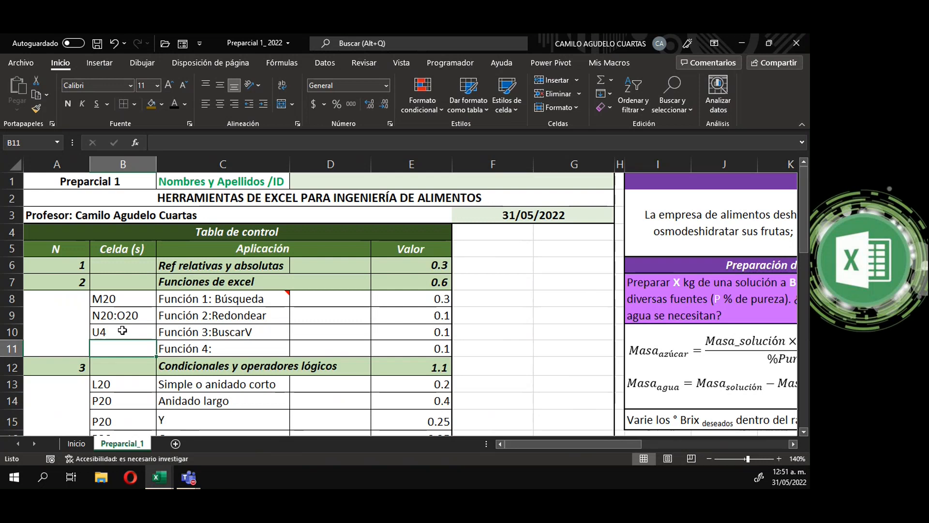
Step: Start a BUSCARV formula in cell U4 for the purity, using the origin in U3 as the lookup value
{"action": "left_click", "coordinate": [271, 334]}
{"action": "left_click_drag", "start_coordinate": [518, 445], "coordinate": [640, 445]}
{"action": "left_click", "coordinate": [605, 213]}
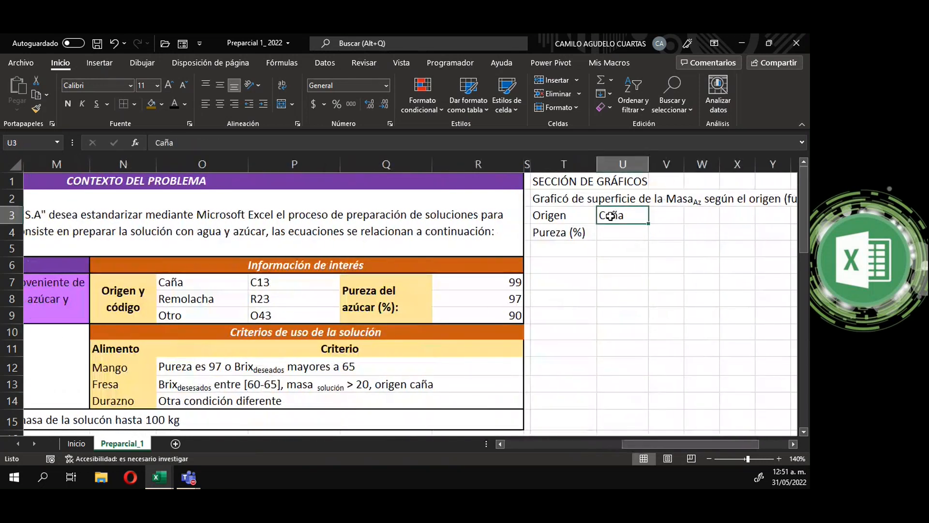
{"action": "left_click", "coordinate": [290, 280]}
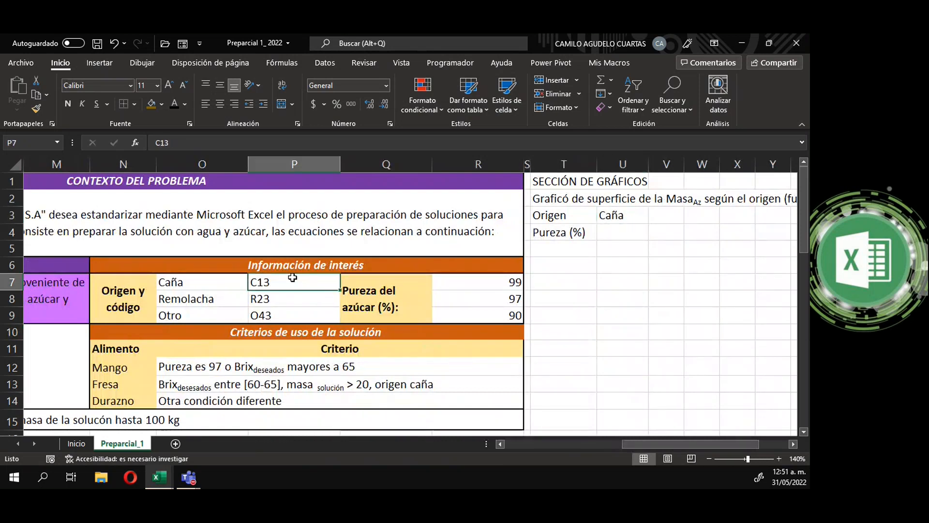
{"action": "left_click_drag", "start_coordinate": [505, 285], "coordinate": [508, 315]}
{"action": "left_click", "coordinate": [614, 234]}
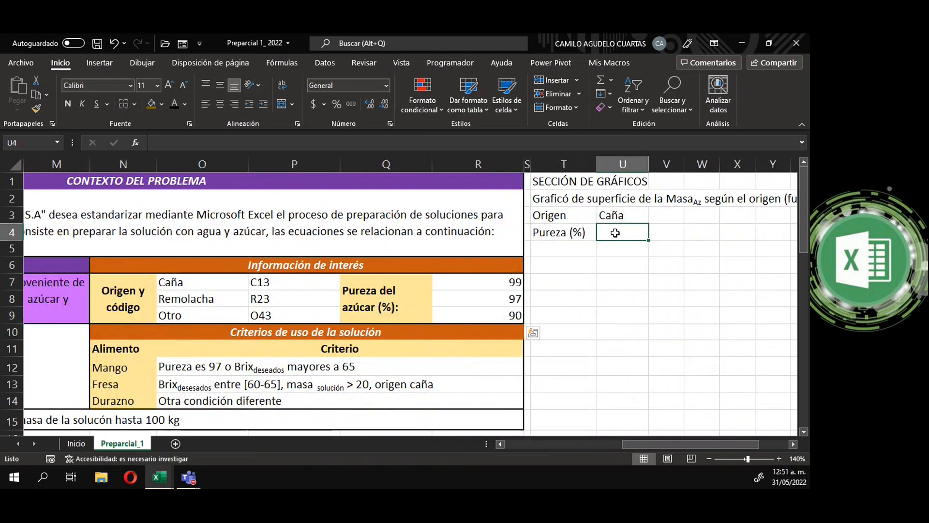
{"action": "type", "text": "="}
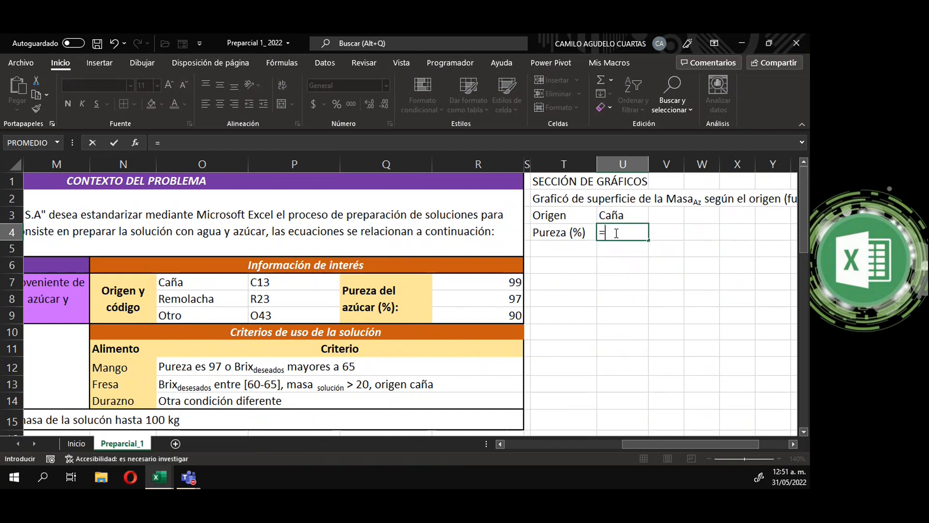
{"action": "type", "text": "buscarv"}
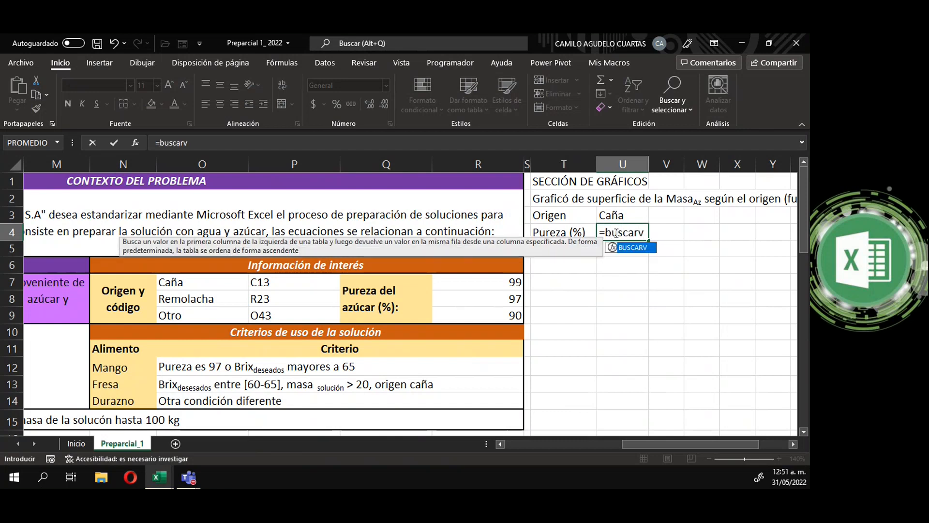
{"action": "key", "text": "Tab"}
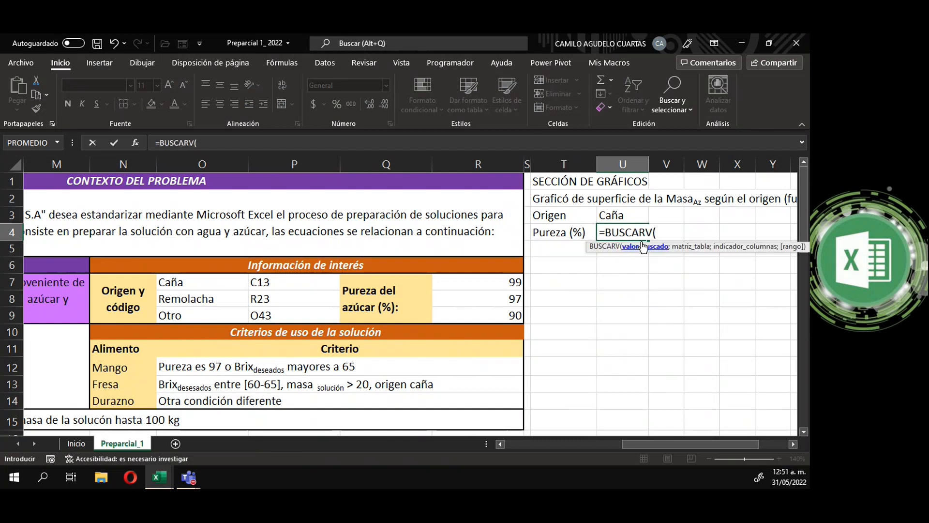
{"action": "left_click", "coordinate": [618, 213]}
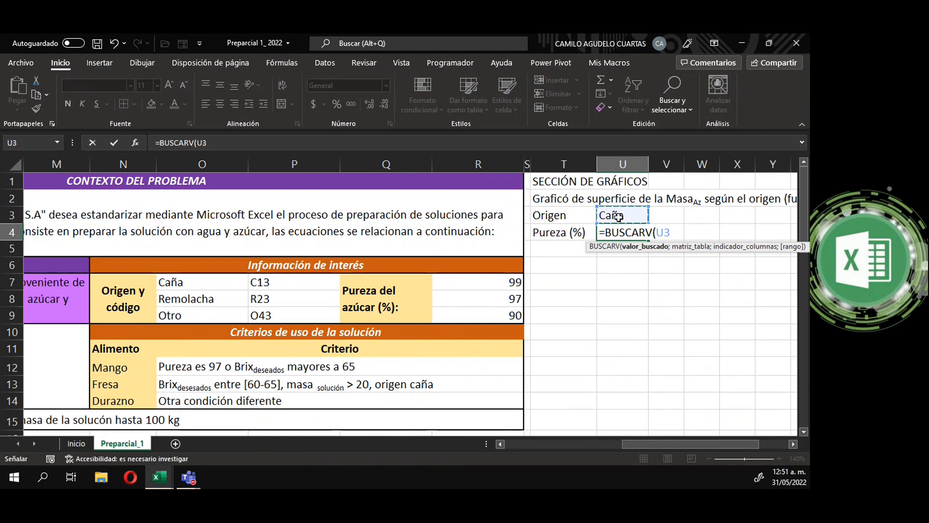
{"action": "type", "text": ";"}
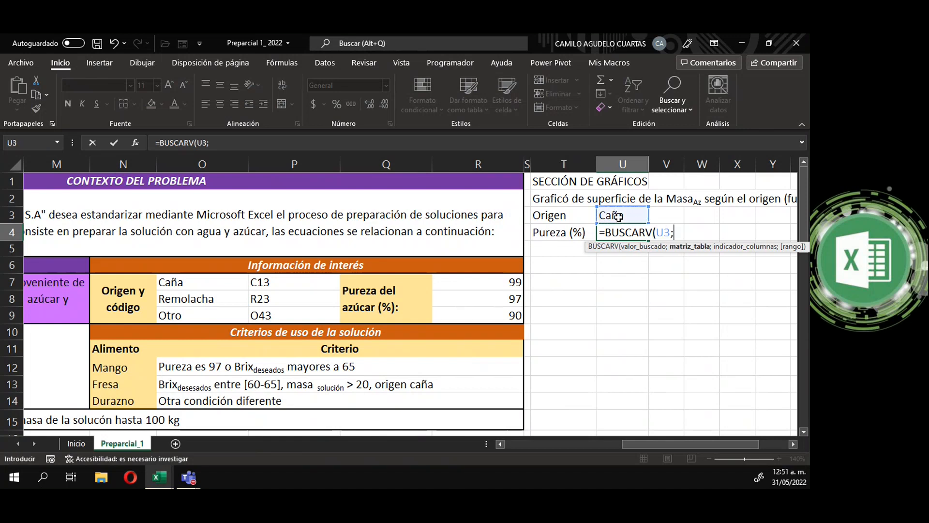
Step: Complete the U4 formula as =BUSCARV(U3;O7:R9;4;FALSO), taking the purity column of the origin table with exact match
{"action": "left_click_drag", "start_coordinate": [188, 281], "coordinate": [474, 308]}
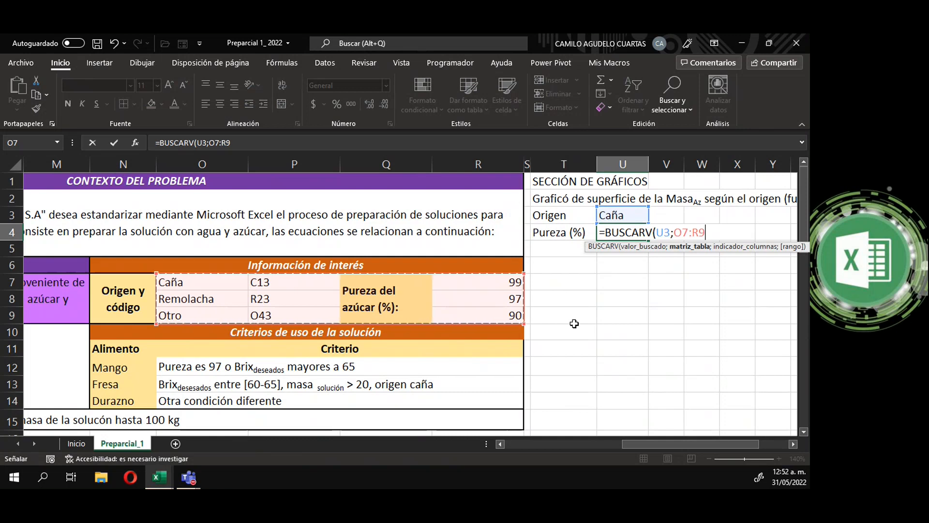
{"action": "type", "text": ";"}
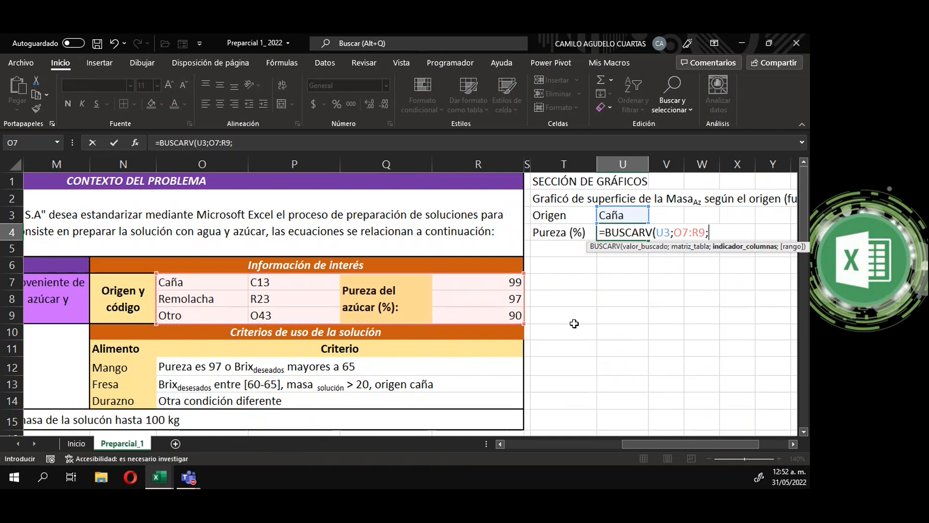
{"action": "type", "text": "4;"}
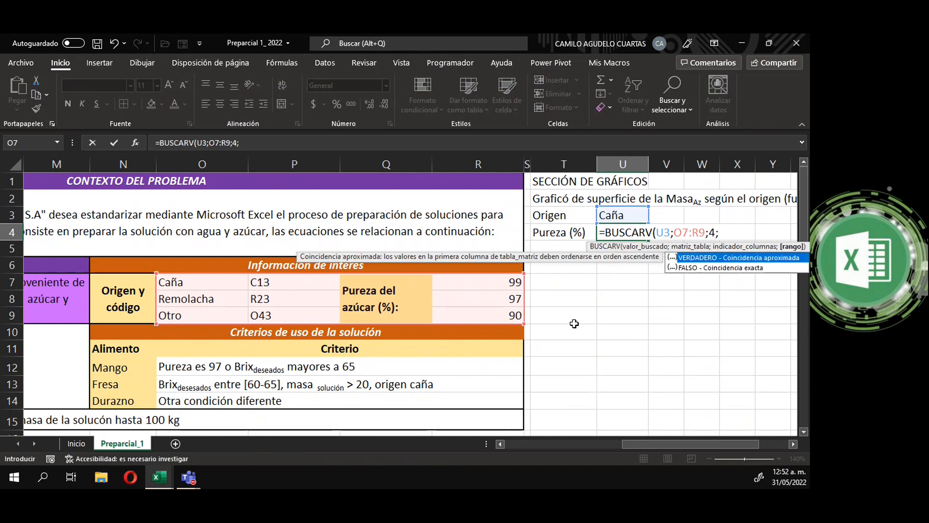
{"action": "key", "text": "Down"}
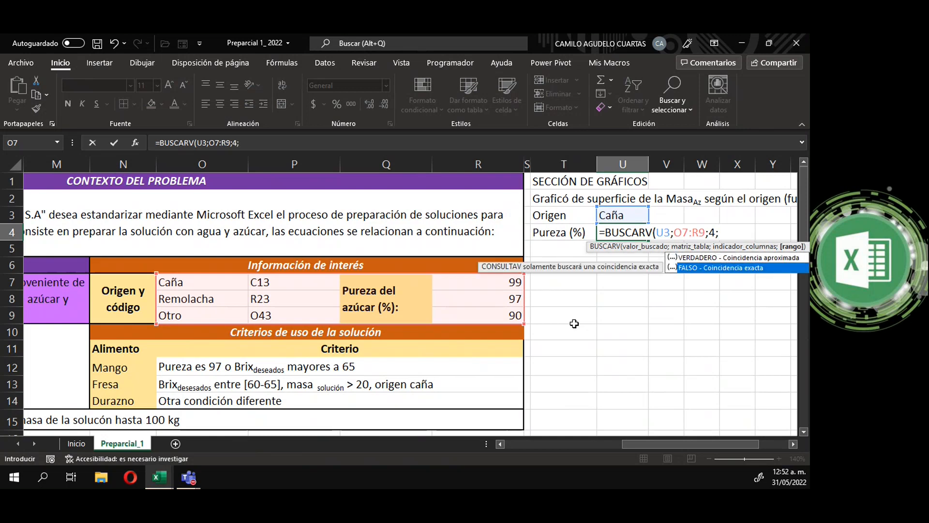
{"action": "key", "text": "Tab"}
{"action": "type", "text": ")"}
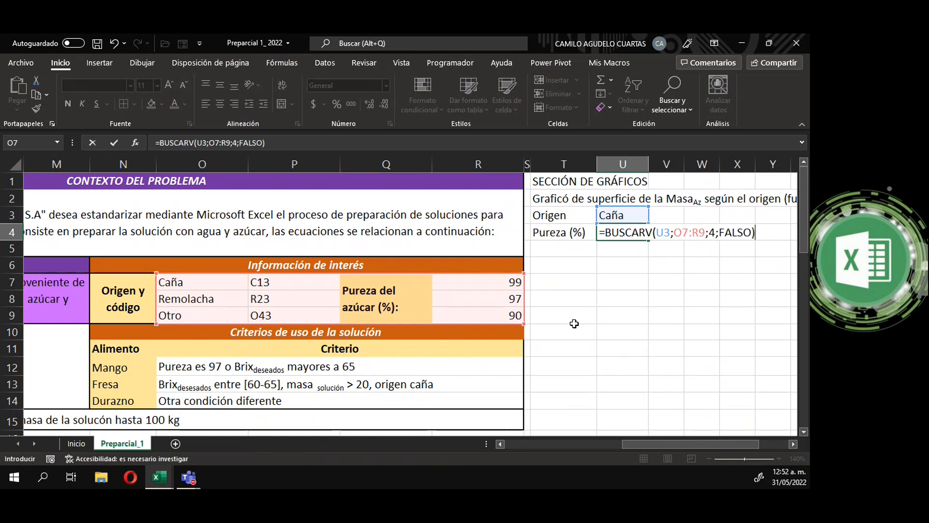
{"action": "key", "text": "Return"}
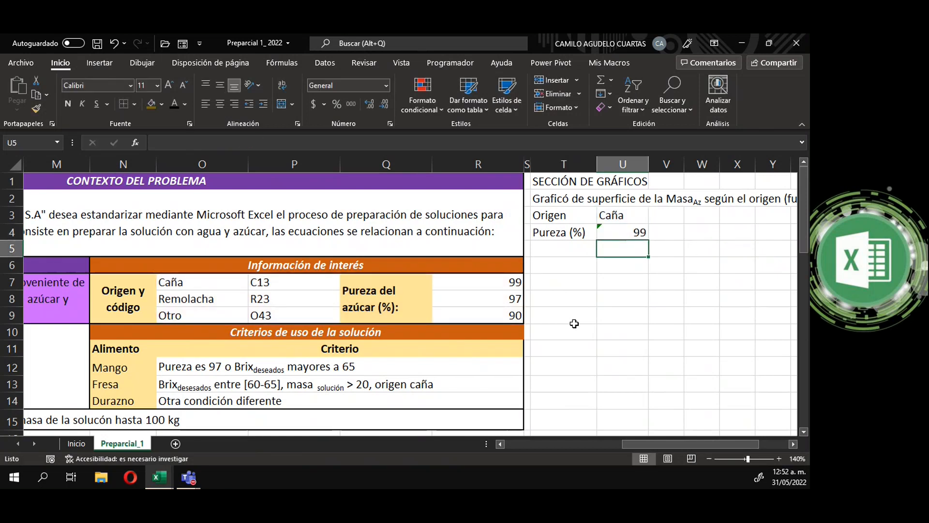
Step: Test the purity lookup by changing the origin in U3 to "Remolacha"
{"action": "left_click", "coordinate": [631, 218]}
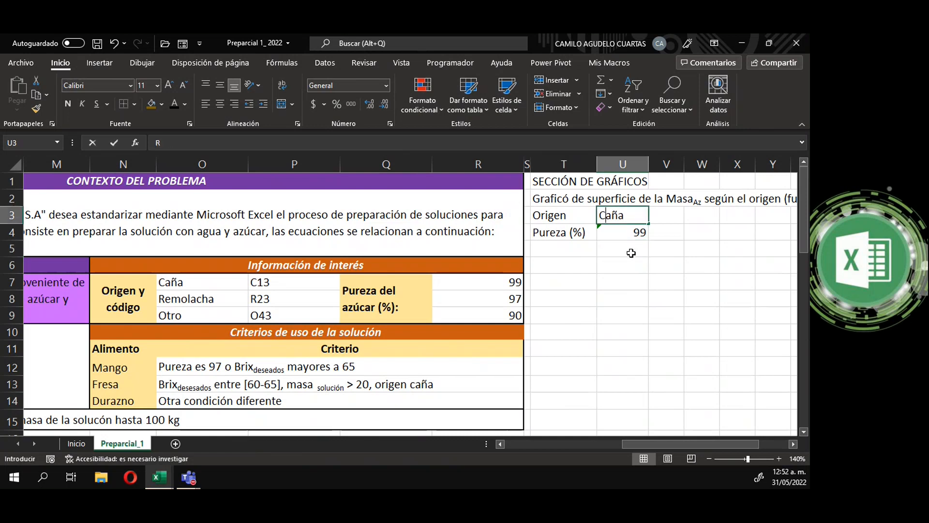
{"action": "type", "text": "Remolacha"}
{"action": "key", "text": "Return"}
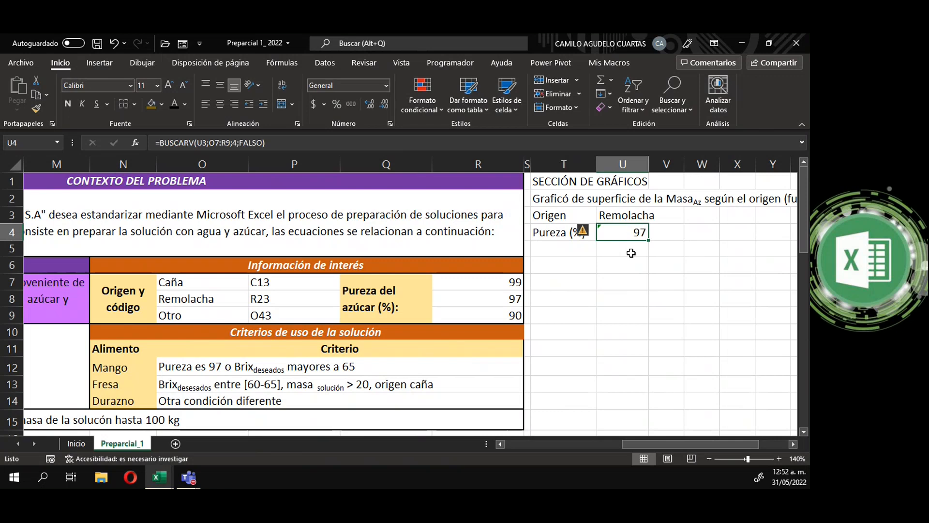
{"action": "type", "text": "Otro"}
{"action": "key", "text": "Return"}
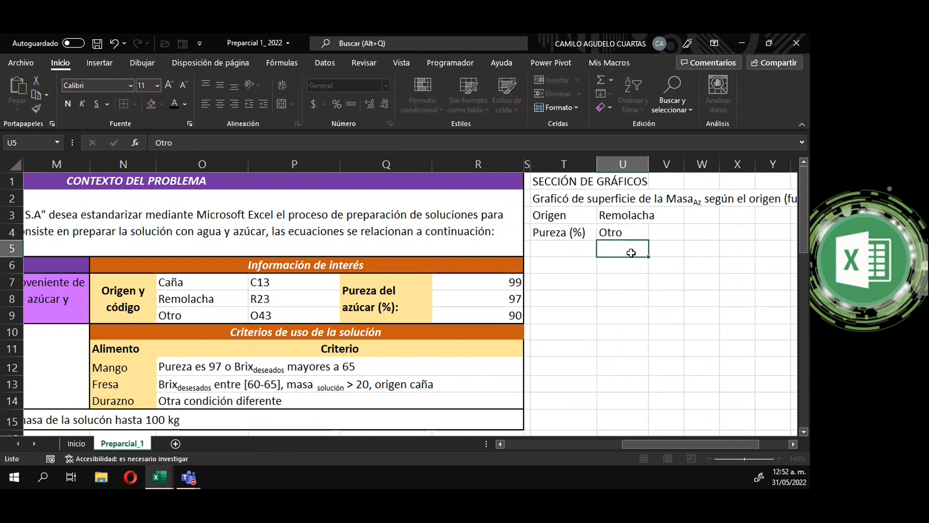
{"action": "left_click", "coordinate": [113, 43]}
Step: Test the purity lookup with "Otro" as the origin in U3, and restore the cell to "Caña"
{"action": "left_click", "coordinate": [639, 213]}
{"action": "type", "text": "O"}
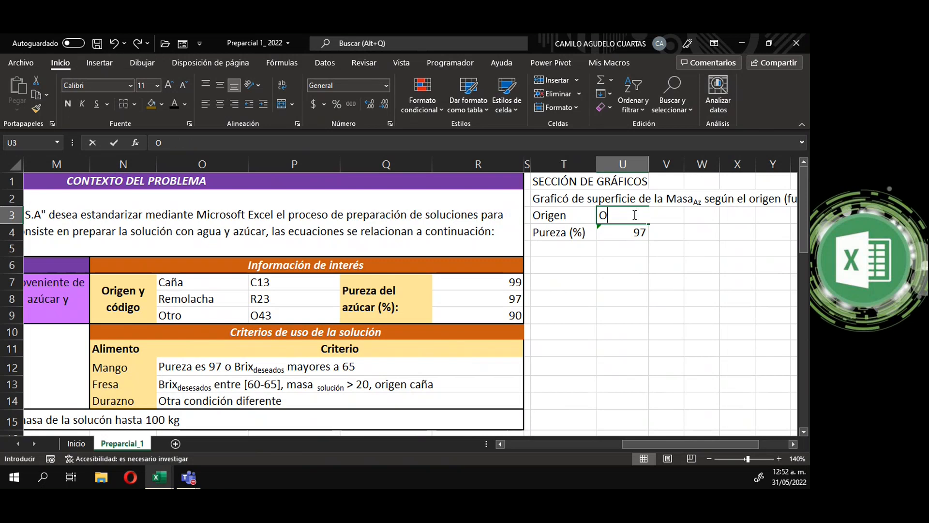
{"action": "type", "text": "tro"}
{"action": "key", "text": "Return"}
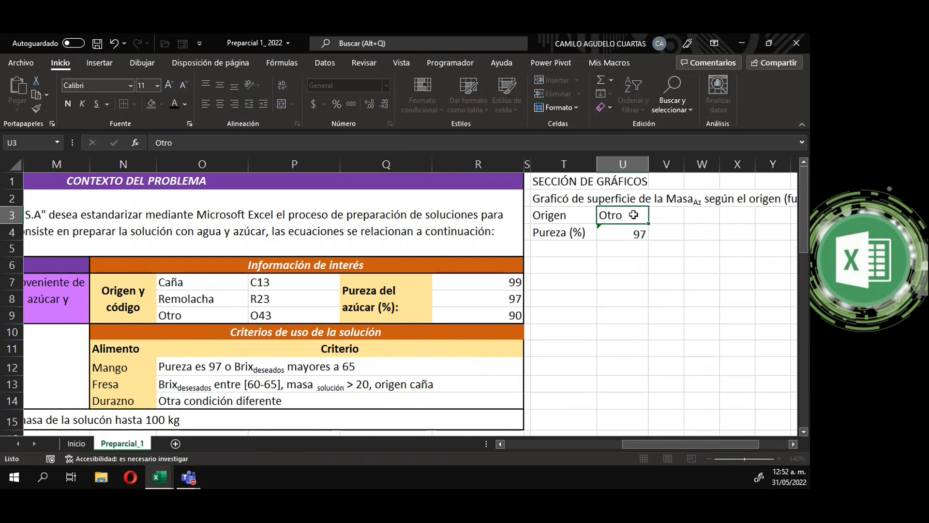
{"action": "left_click", "coordinate": [633, 214]}
{"action": "type", "text": "Caña"}
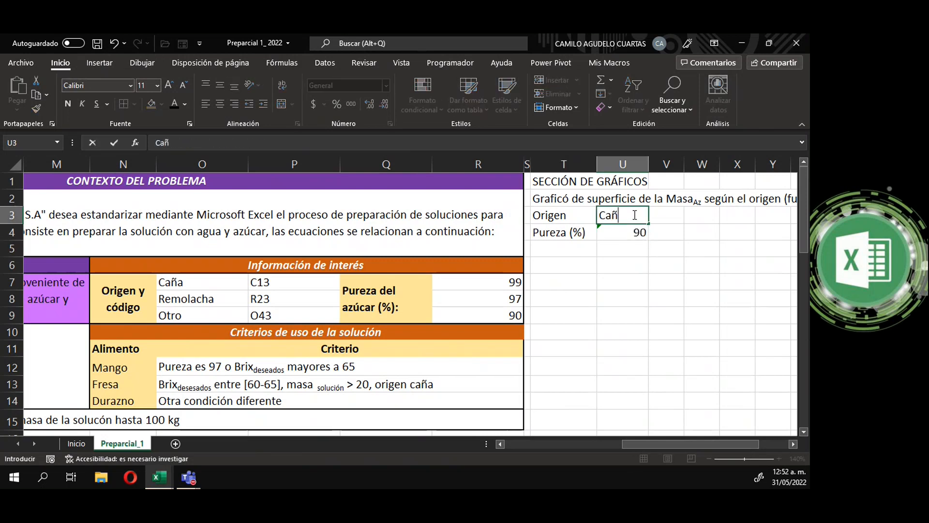
{"action": "key", "text": "Return"}
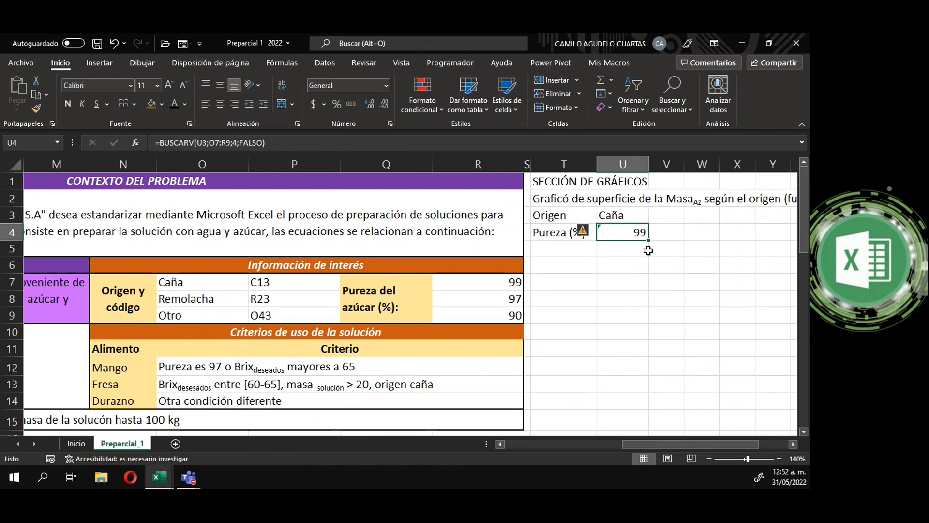
Step: Enter the heading "Masa" in cell V5 of the chart section
{"action": "left_click_drag", "start_coordinate": [700, 443], "coordinate": [728, 446]}
{"action": "left_click", "coordinate": [568, 331]}
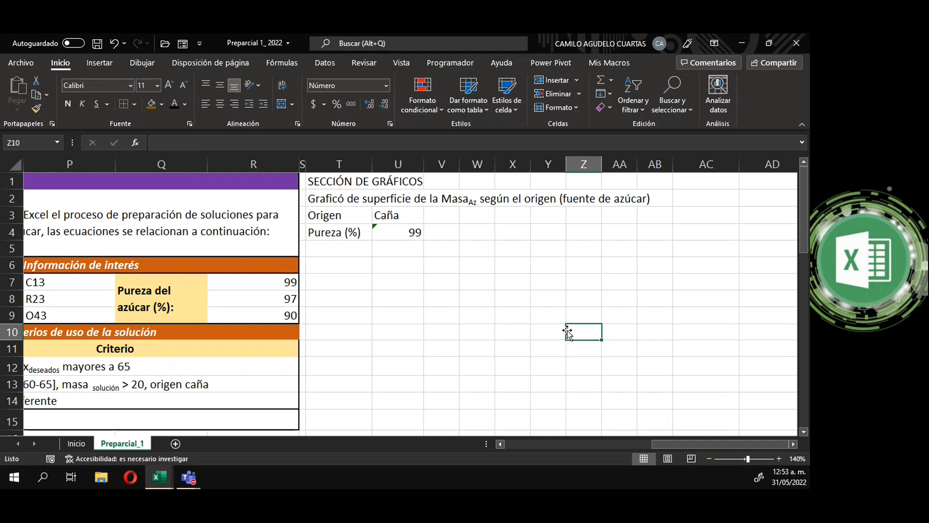
{"action": "left_click", "coordinate": [346, 287]}
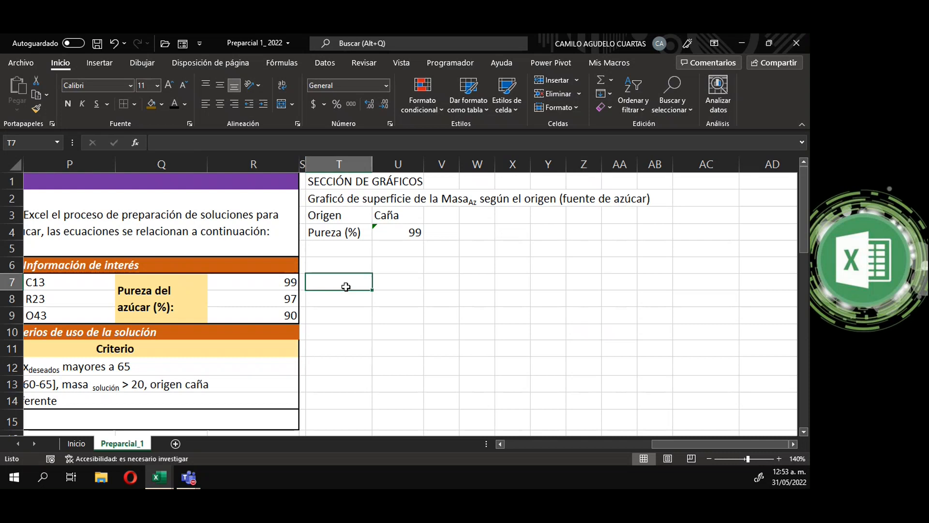
{"action": "left_click", "coordinate": [437, 254]}
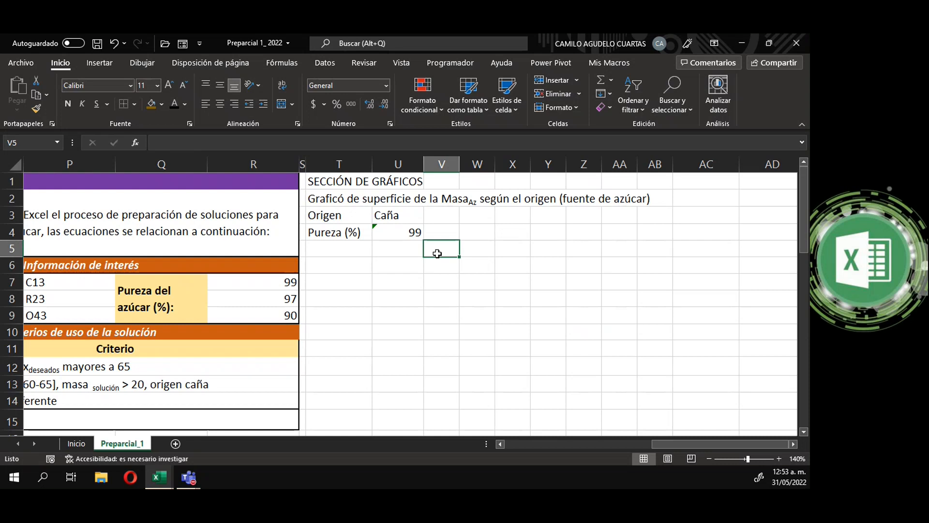
{"action": "type", "text": "Masa"}
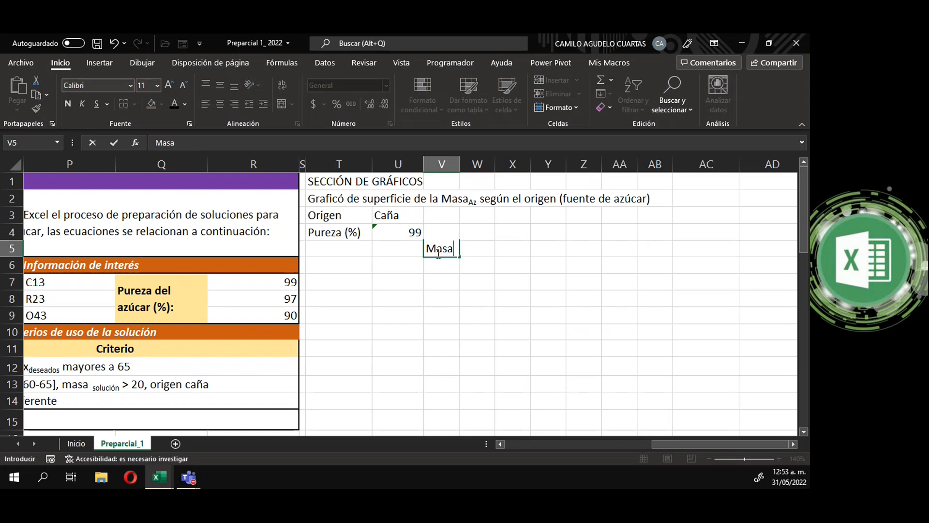
{"action": "left_click", "coordinate": [441, 215]}
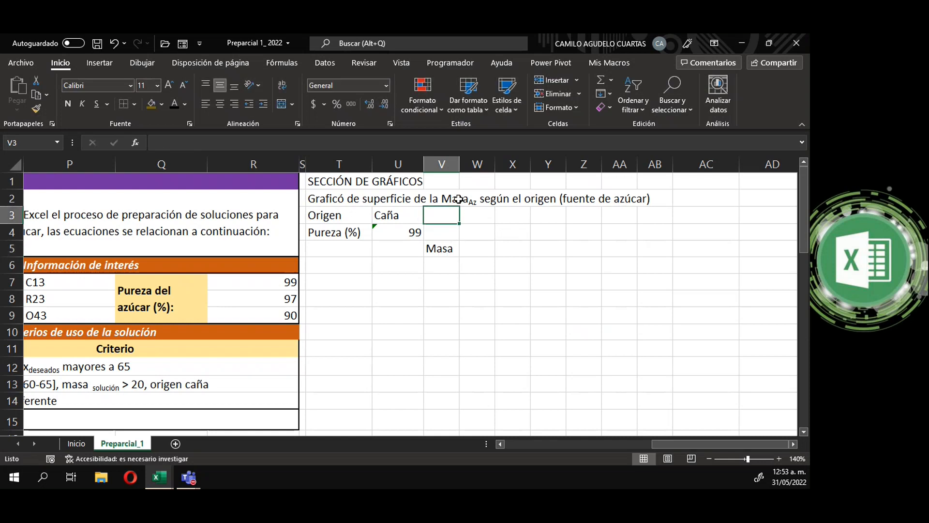
Step: Examine the sugar mass equation in the solution preparation block to identify the variables the surface chart depends on
{"action": "left_click_drag", "start_coordinate": [677, 445], "coordinate": [578, 452]}
{"action": "scroll", "coordinate": [476, 405], "scroll_direction": "down", "scroll_amount": 2}
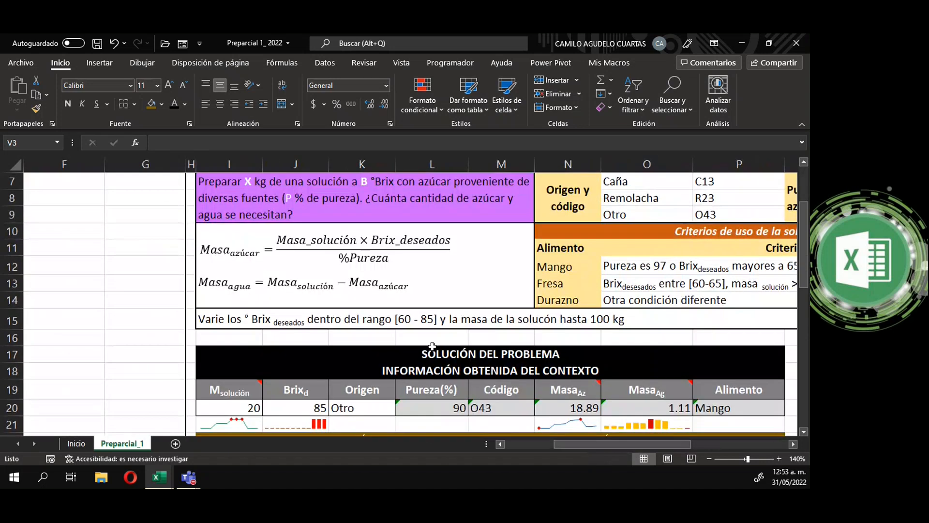
{"action": "scroll", "coordinate": [261, 314], "scroll_direction": "up", "scroll_amount": 1}
{"action": "left_click", "coordinate": [252, 300]}
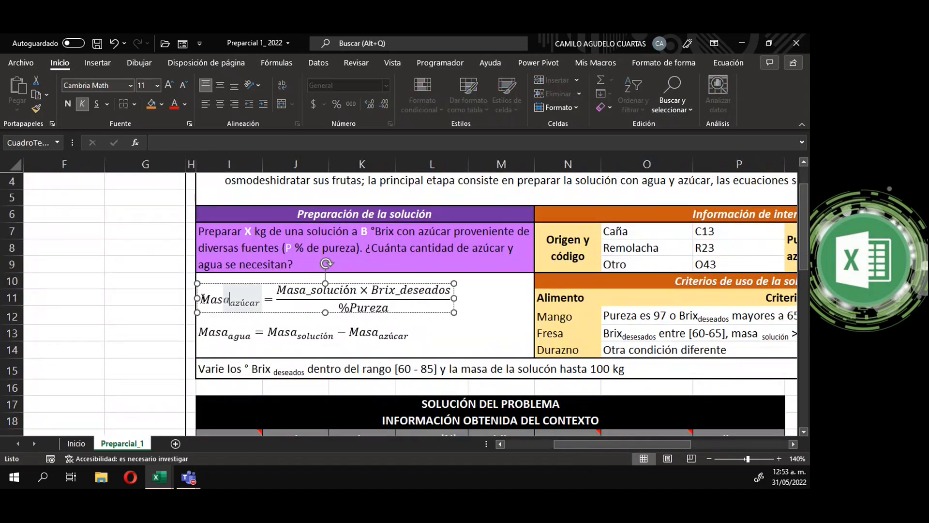
{"action": "double_click", "coordinate": [252, 300]}
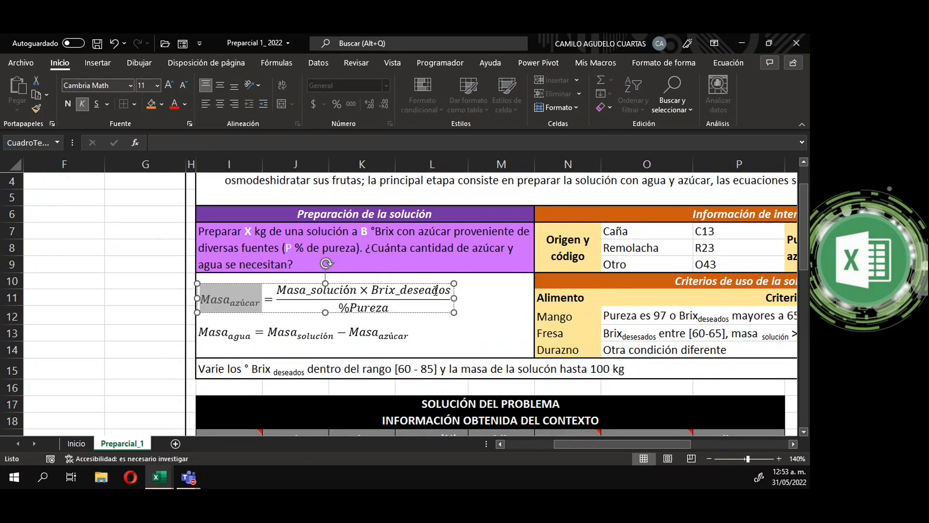
{"action": "double_click", "coordinate": [281, 290]}
{"action": "left_click_drag", "start_coordinate": [324, 290], "coordinate": [445, 297]}
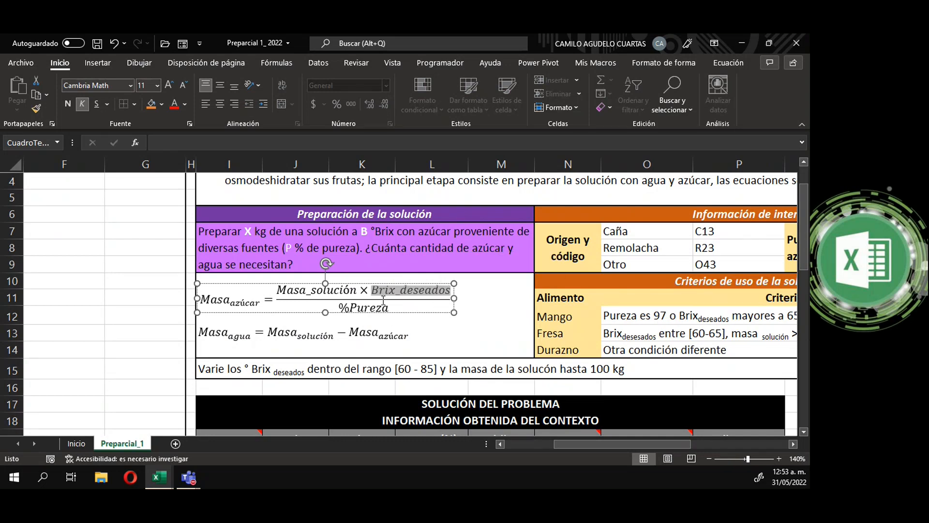
{"action": "left_click_drag", "start_coordinate": [279, 291], "coordinate": [450, 291]}
Step: Replace the heading in cell V5 of the chart section with "Masa de la solución (kg)"
{"action": "left_click_drag", "start_coordinate": [589, 444], "coordinate": [687, 442]}
{"action": "scroll", "coordinate": [537, 251], "scroll_direction": "up", "scroll_amount": 1}
{"action": "left_click", "coordinate": [445, 250]}
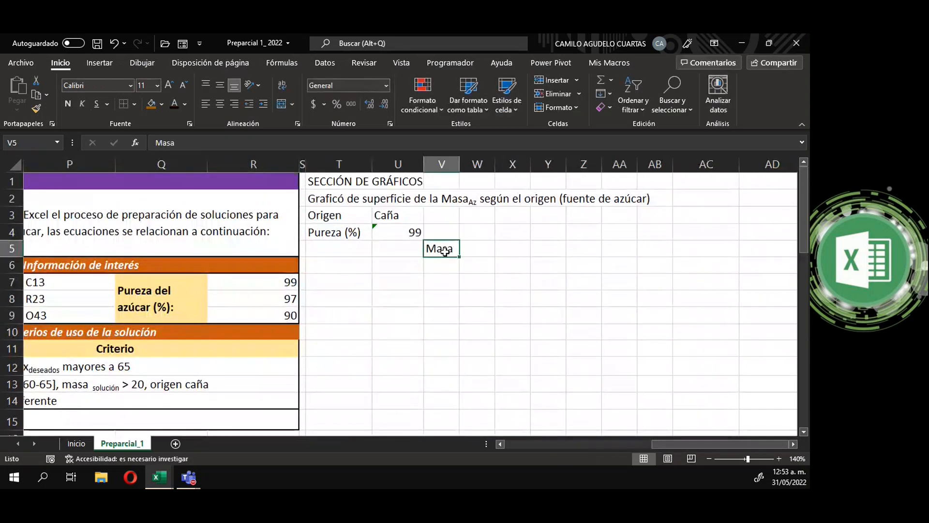
{"action": "type", "text": "Masa de l"}
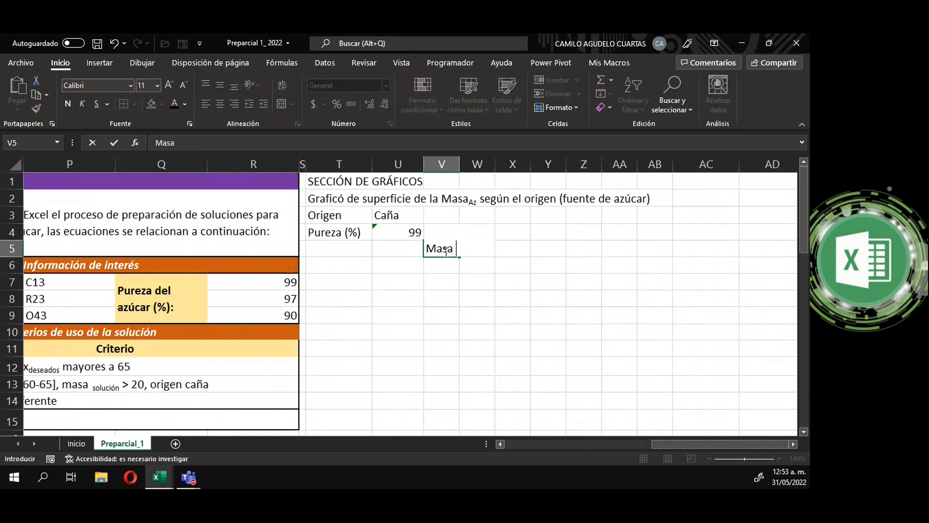
{"action": "type", "text": "a so"}
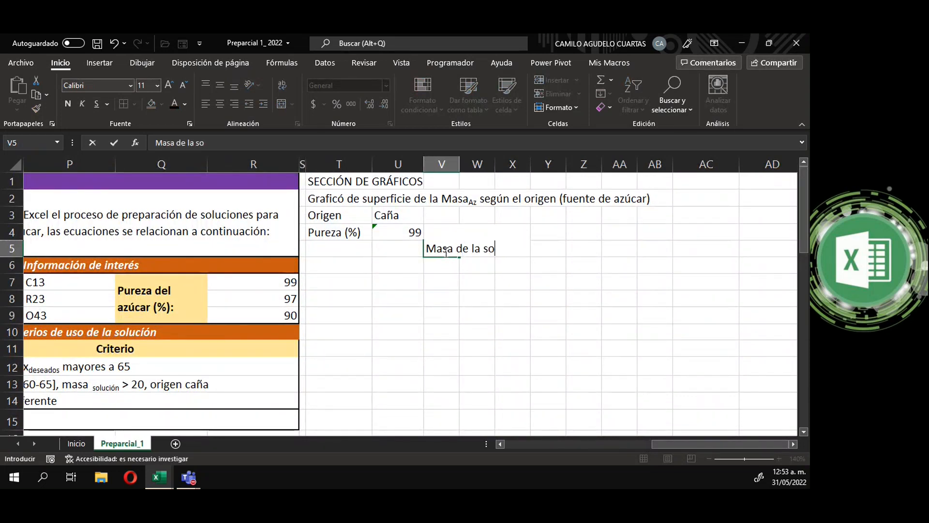
{"action": "type", "text": "lución (kg)"}
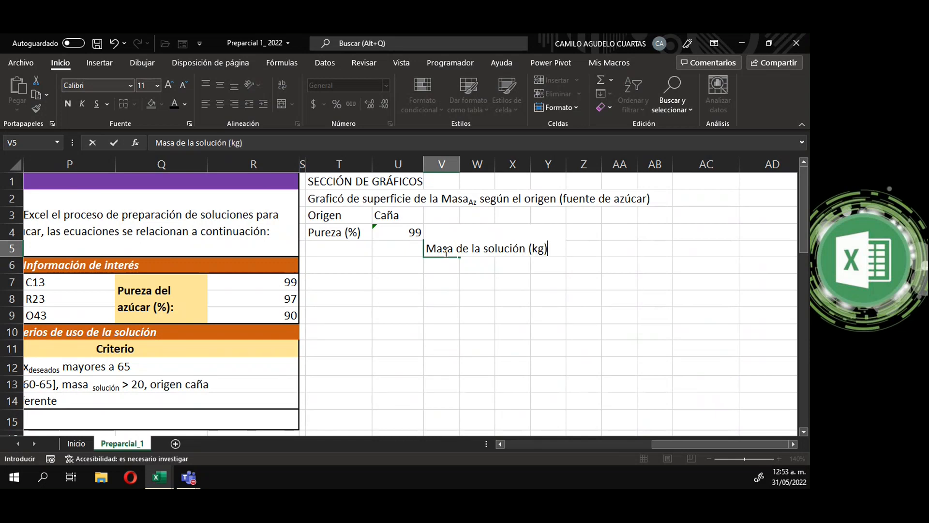
{"action": "key", "text": "Return"}
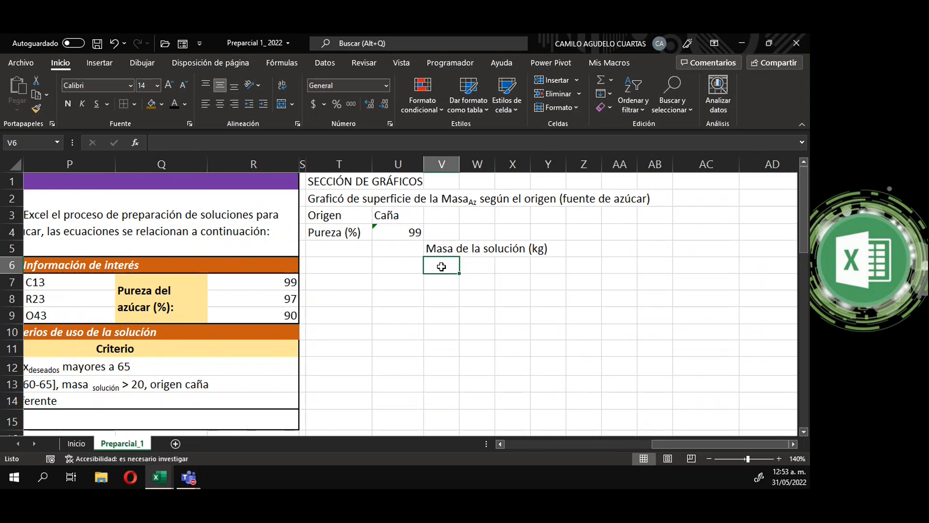
Step: Enter the solution masses 20, 25, 30, 35, 40, 45 and 60 across cells V6 to AB6
{"action": "type", "text": "20"}
{"action": "key", "text": "Tab"}
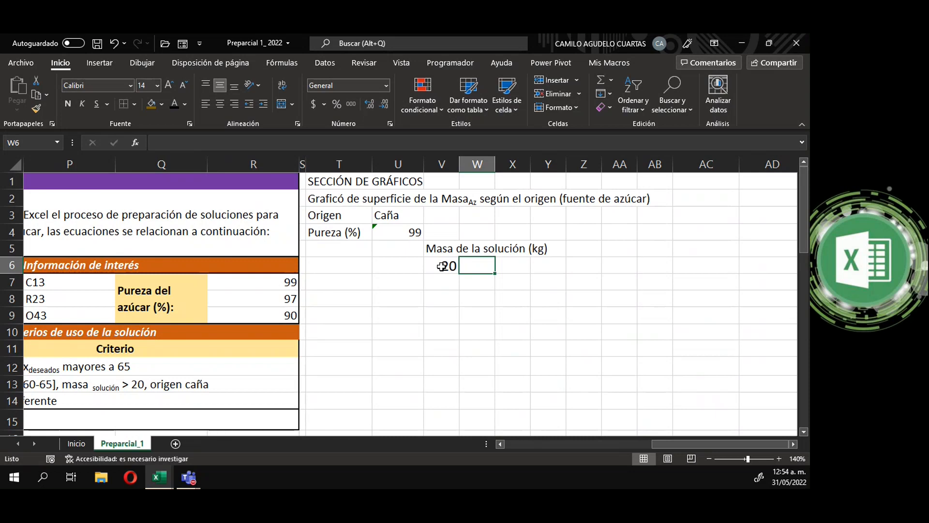
{"action": "type", "text": "25"}
{"action": "key", "text": "Tab"}
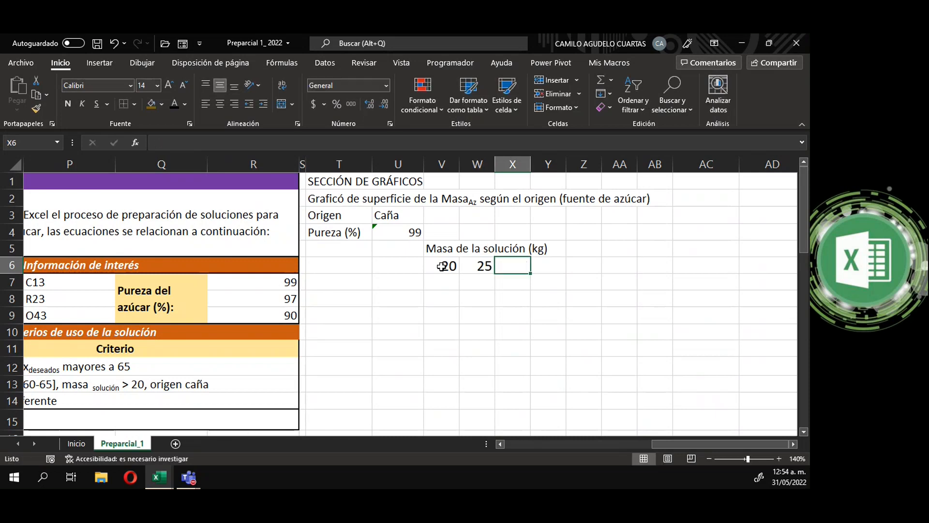
{"action": "type", "text": "30"}
{"action": "key", "text": "Tab"}
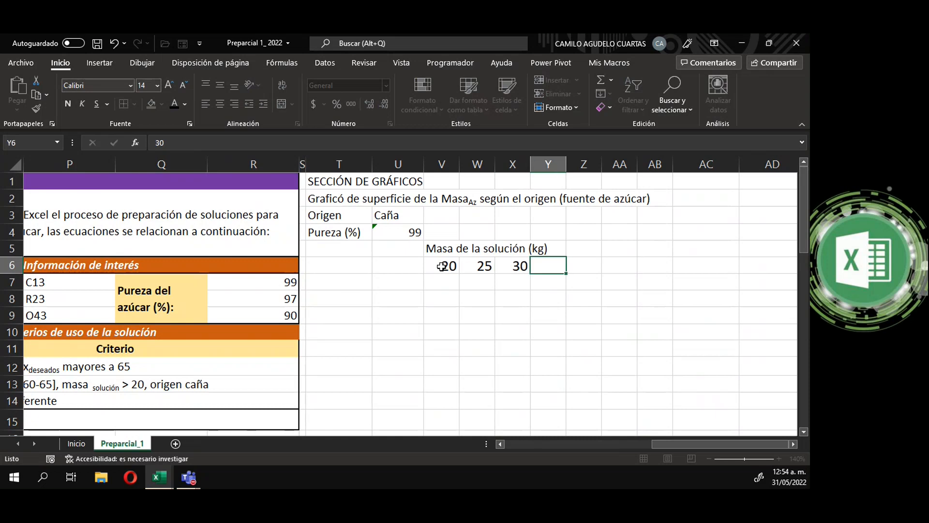
{"action": "type", "text": "35"}
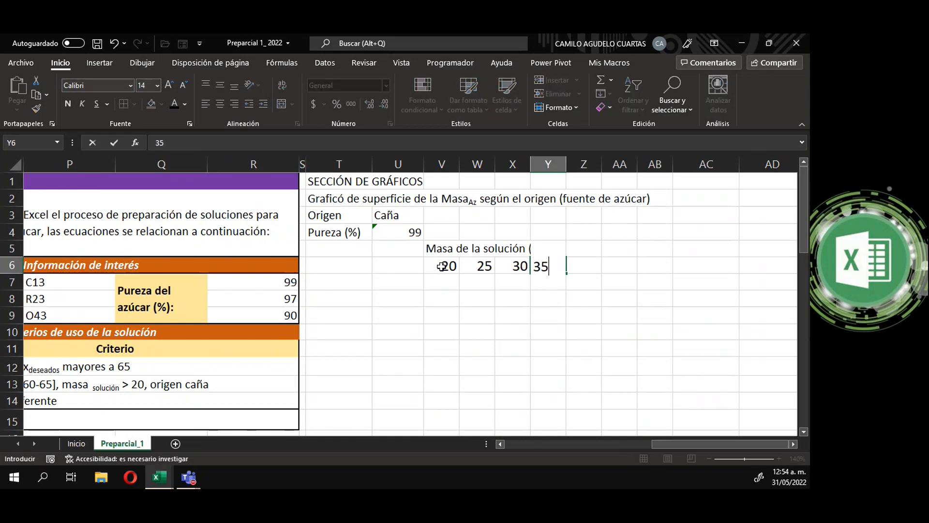
{"action": "key", "text": "Tab"}
{"action": "type", "text": "40"}
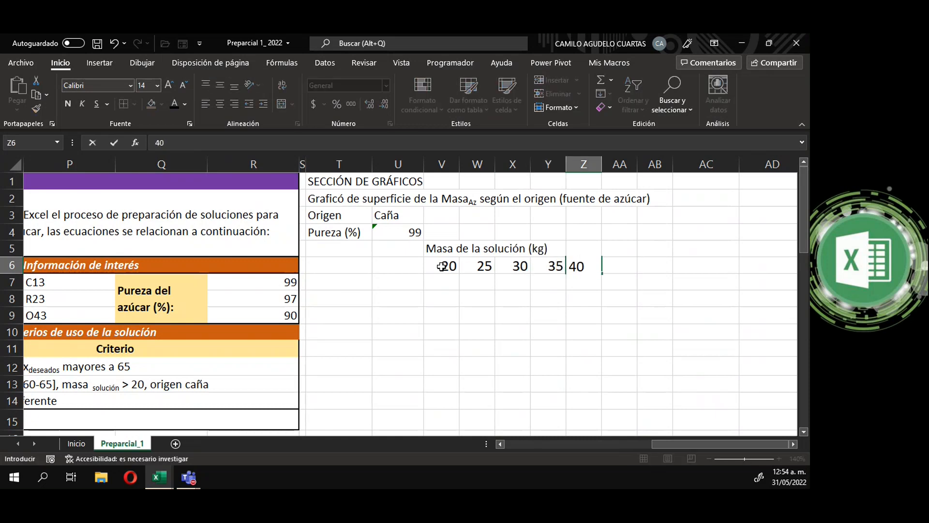
{"action": "key", "text": "Tab"}
{"action": "type", "text": "45"}
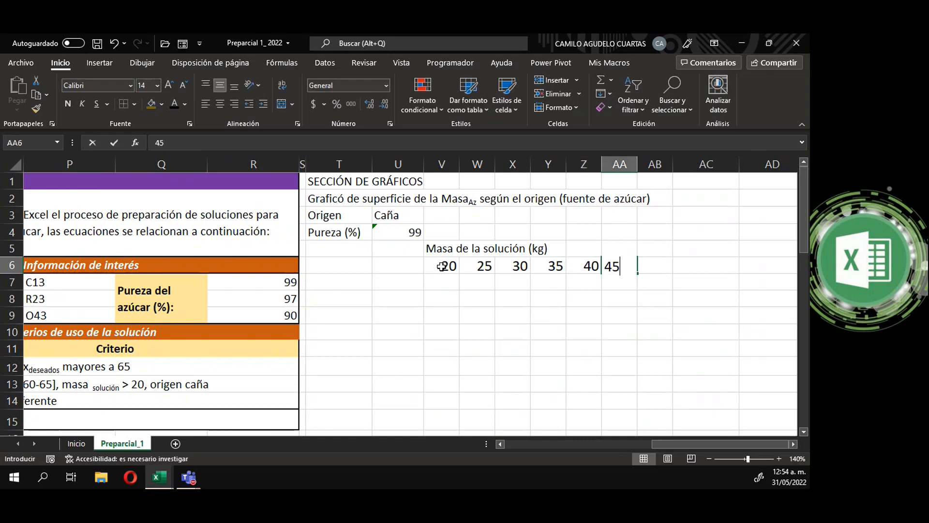
{"action": "key", "text": "Tab"}
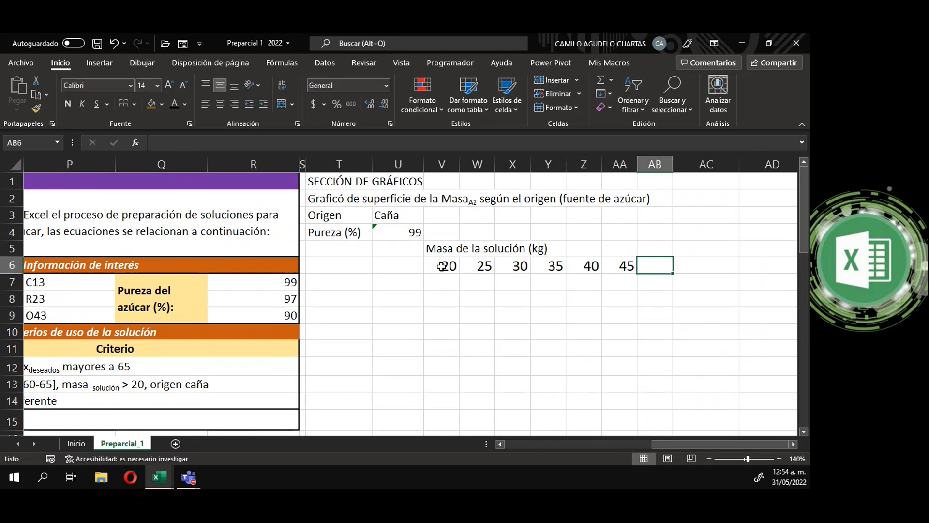
{"action": "type", "text": "60"}
{"action": "key", "text": "Tab"}
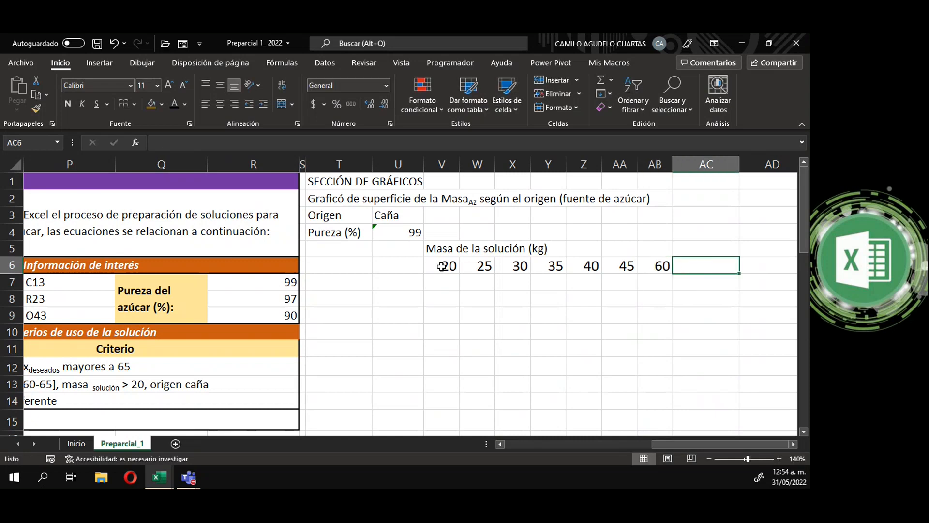
{"action": "left_click", "coordinate": [441, 266]}
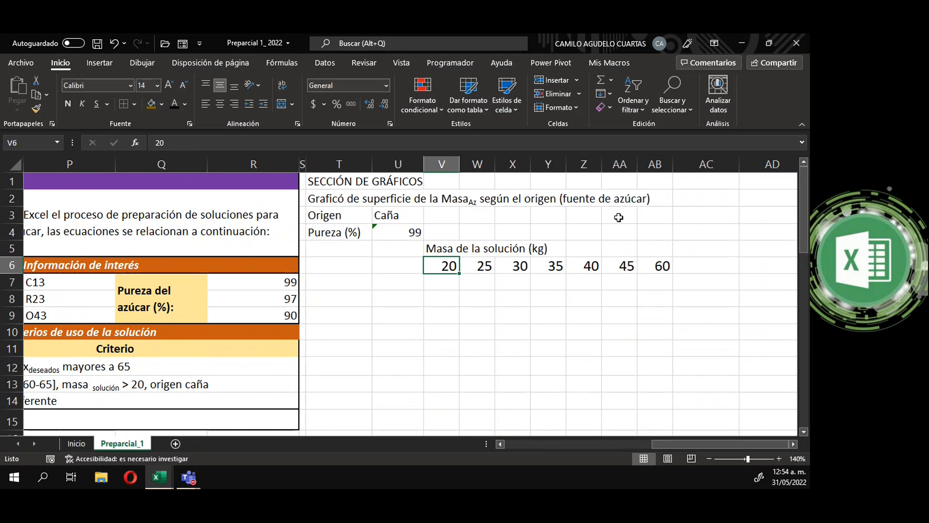
{"action": "left_click", "coordinate": [692, 264]}
{"action": "left_click", "coordinate": [446, 280]}
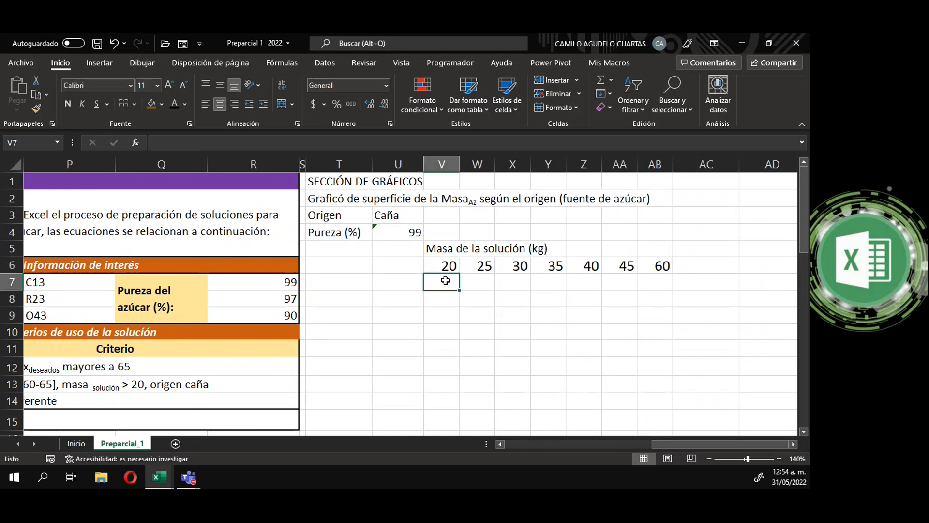
Step: Merge and center the heading "Masa de la solución (kg)" across V5:AB5
{"action": "left_click_drag", "start_coordinate": [448, 248], "coordinate": [648, 247]}
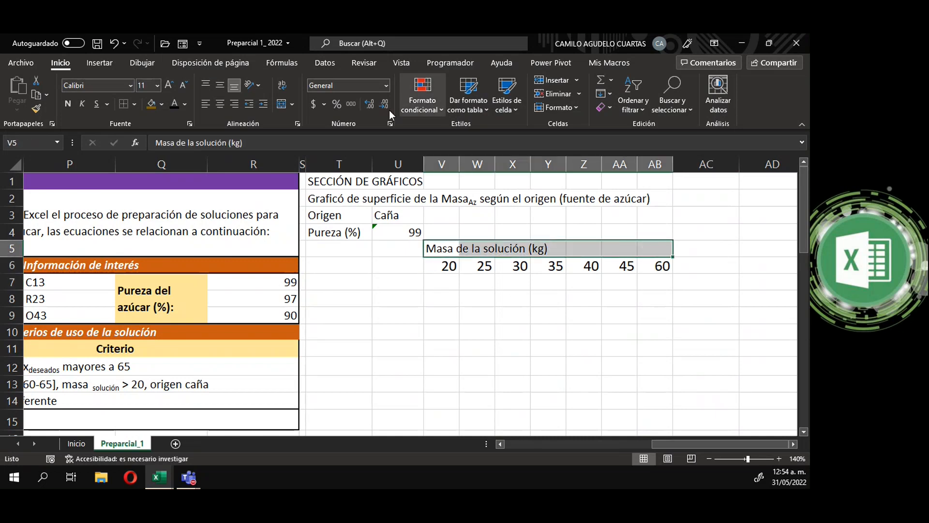
{"action": "left_click", "coordinate": [281, 103]}
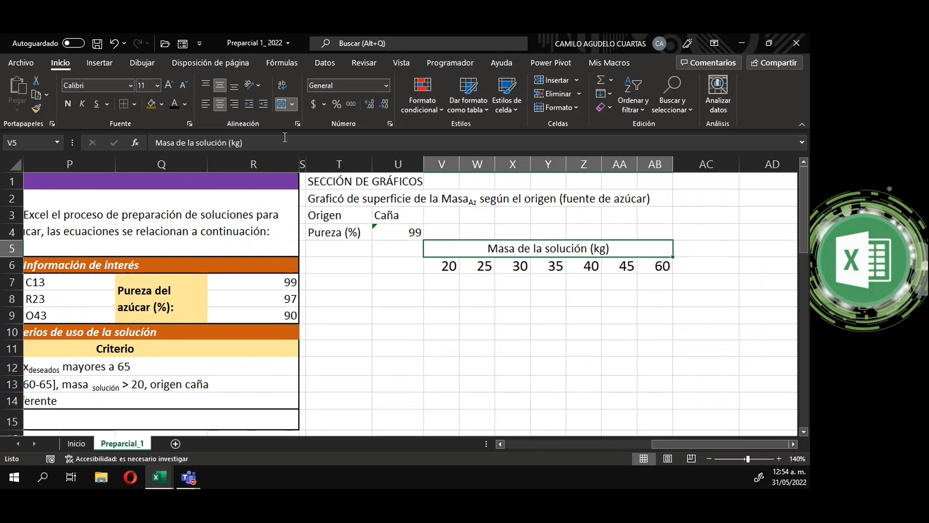
{"action": "left_click", "coordinate": [490, 294]}
Step: Merge and center the section title across T1:AC1 and the chart subtitle across T2:AC2
{"action": "left_click_drag", "start_coordinate": [335, 185], "coordinate": [726, 185]}
{"action": "left_click", "coordinate": [281, 102]}
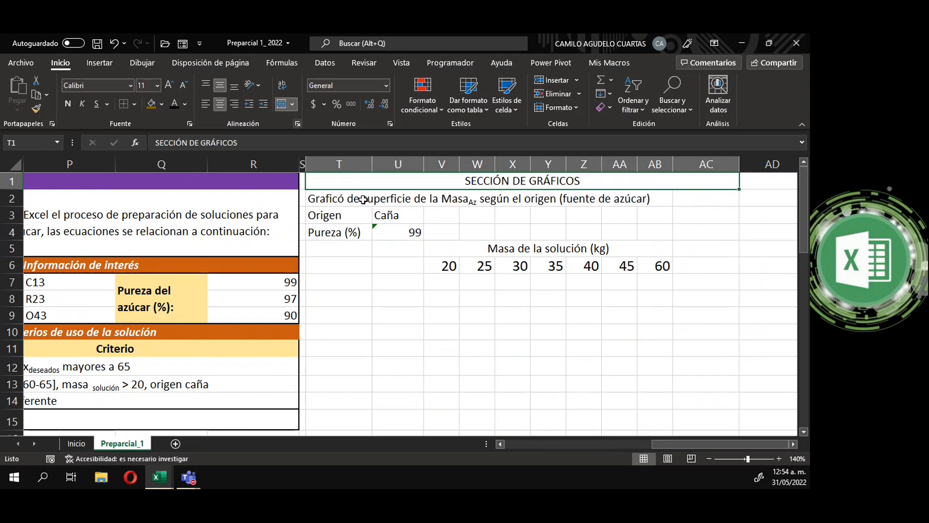
{"action": "left_click_drag", "start_coordinate": [327, 199], "coordinate": [706, 198]}
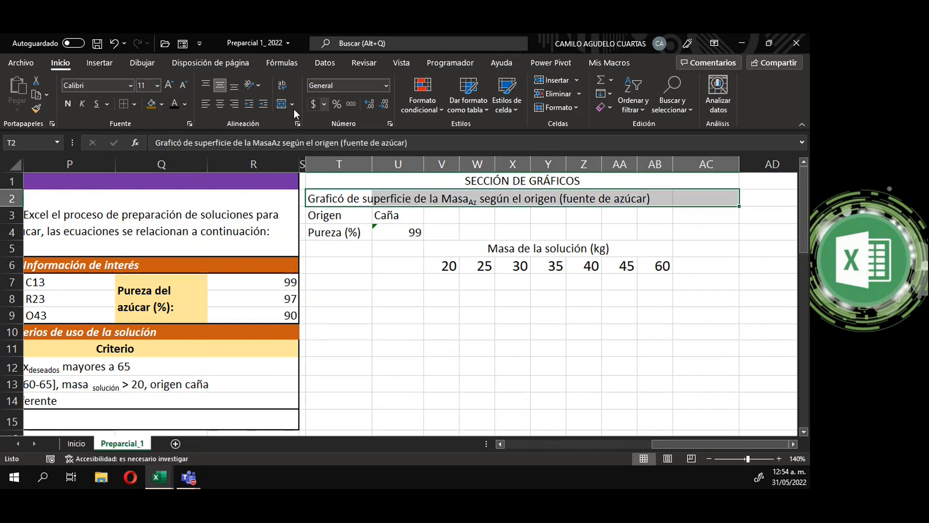
{"action": "left_click", "coordinate": [281, 103]}
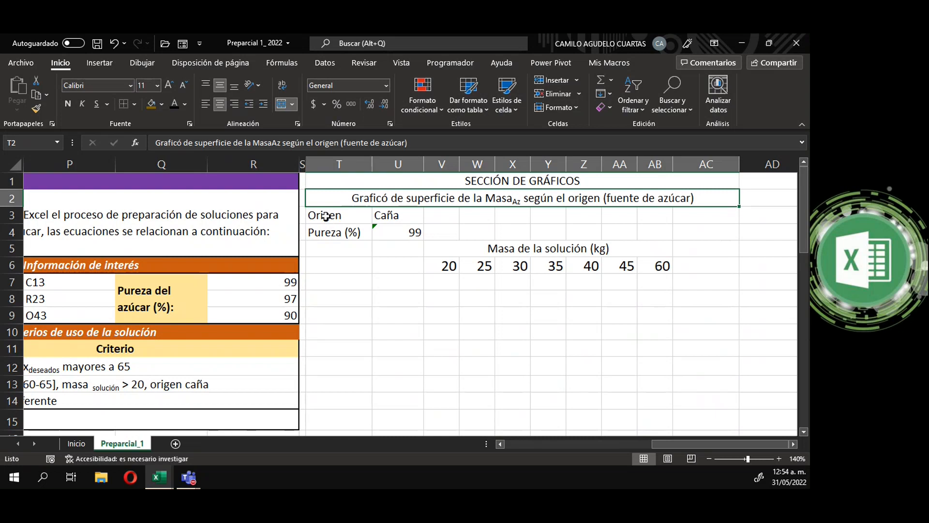
Step: Format the title and subtitle in T1:AC2 with bold white text on a black fill
{"action": "left_click", "coordinate": [483, 186]}
{"action": "left_click_drag", "start_coordinate": [485, 188], "coordinate": [486, 197]}
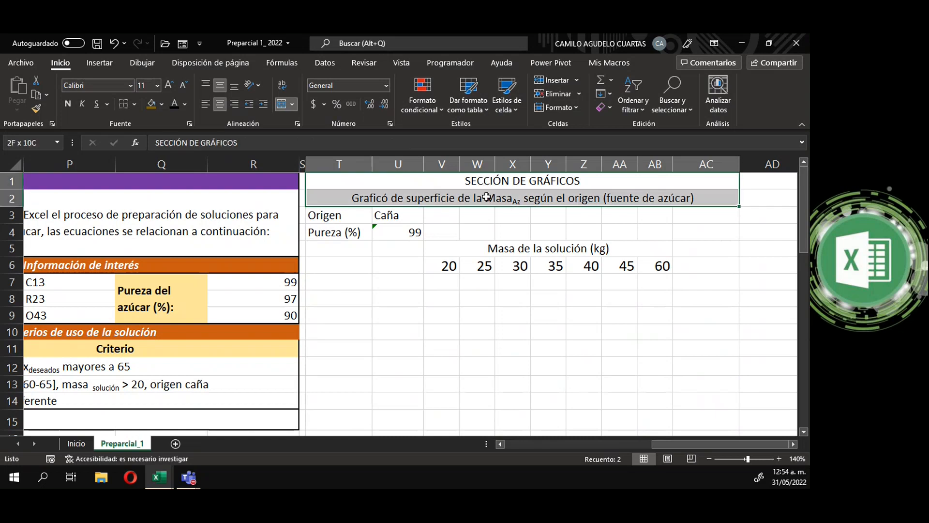
{"action": "left_click", "coordinate": [188, 103]}
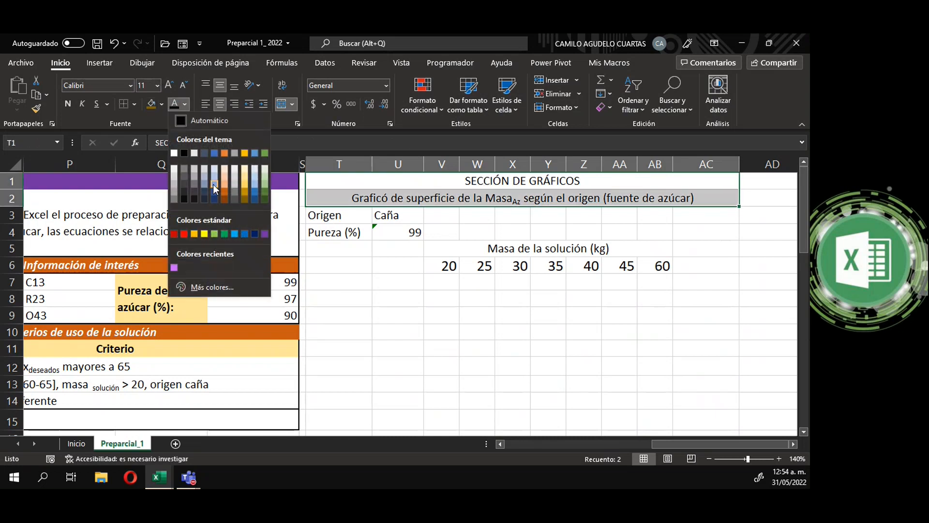
{"action": "left_click", "coordinate": [175, 152]}
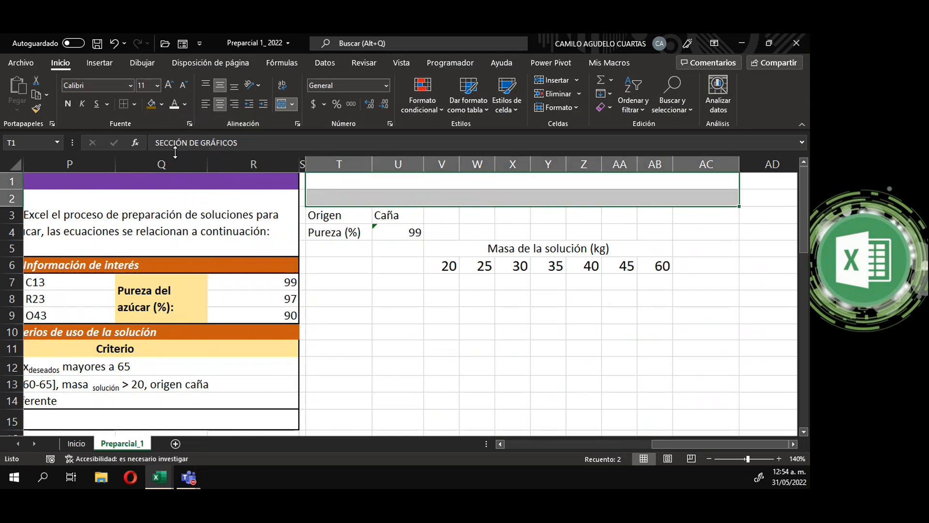
{"action": "left_click", "coordinate": [162, 104]}
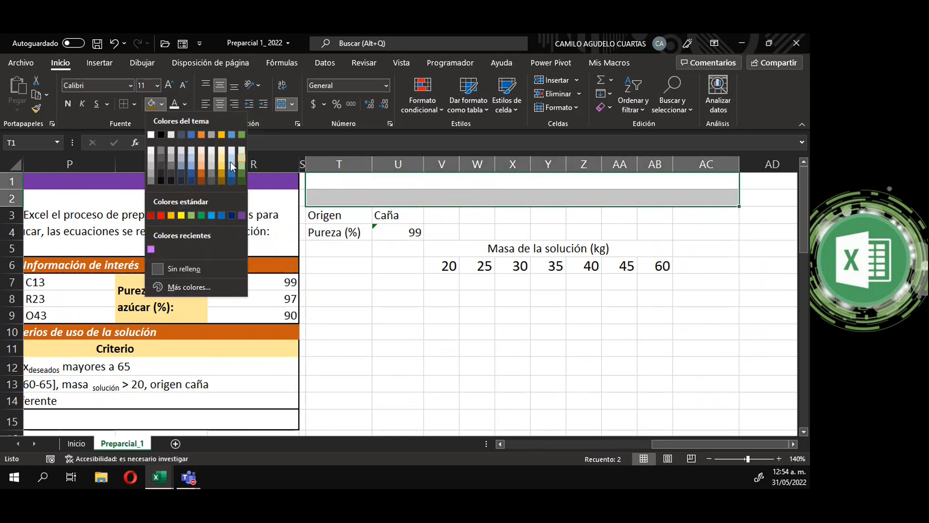
{"action": "left_click", "coordinate": [160, 134]}
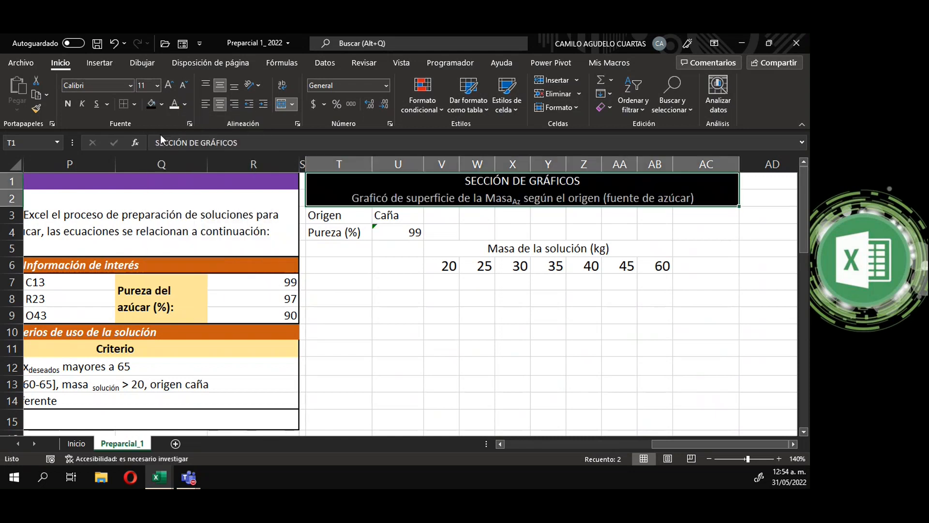
{"action": "left_click", "coordinate": [68, 104]}
{"action": "left_click", "coordinate": [401, 282]}
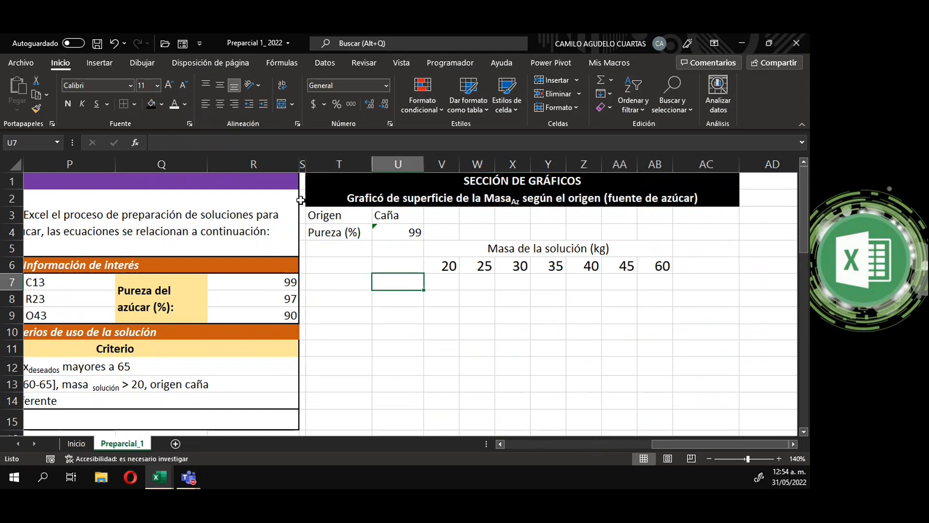
Step: Change the fill of the chart subtitle in row 2 to dark gray
{"action": "left_click", "coordinate": [594, 197]}
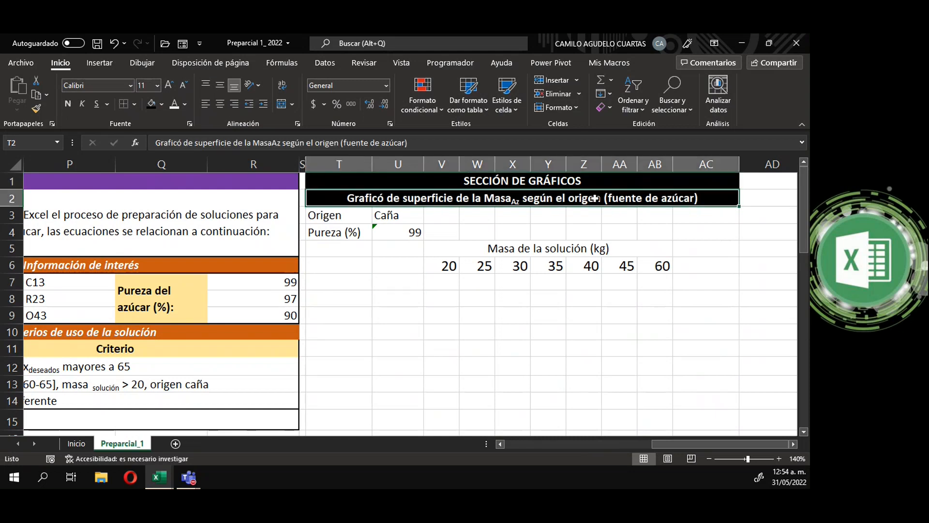
{"action": "left_click", "coordinate": [161, 104]}
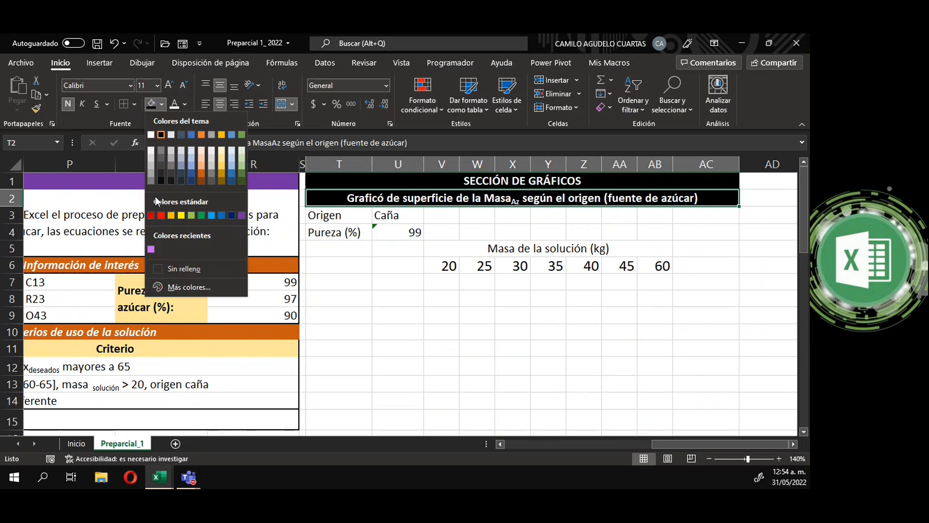
{"action": "left_click", "coordinate": [151, 175]}
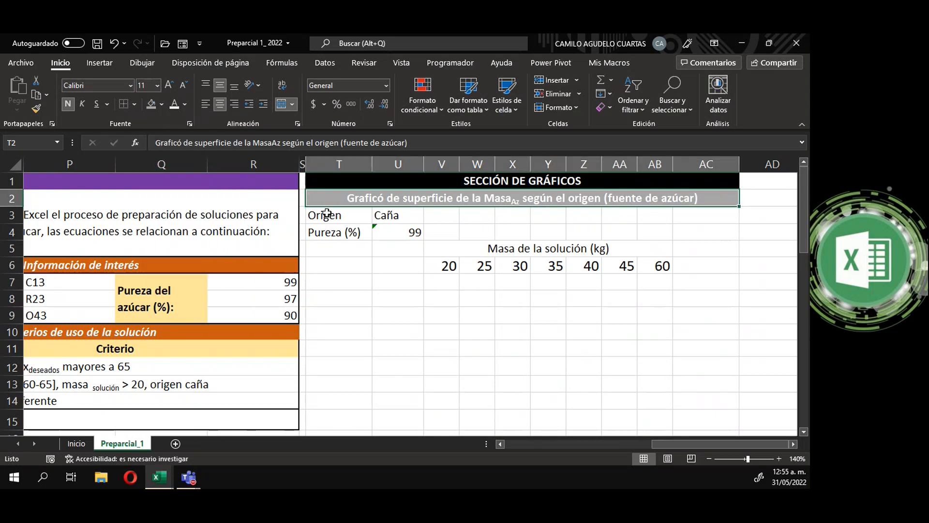
{"action": "left_click", "coordinate": [161, 106]}
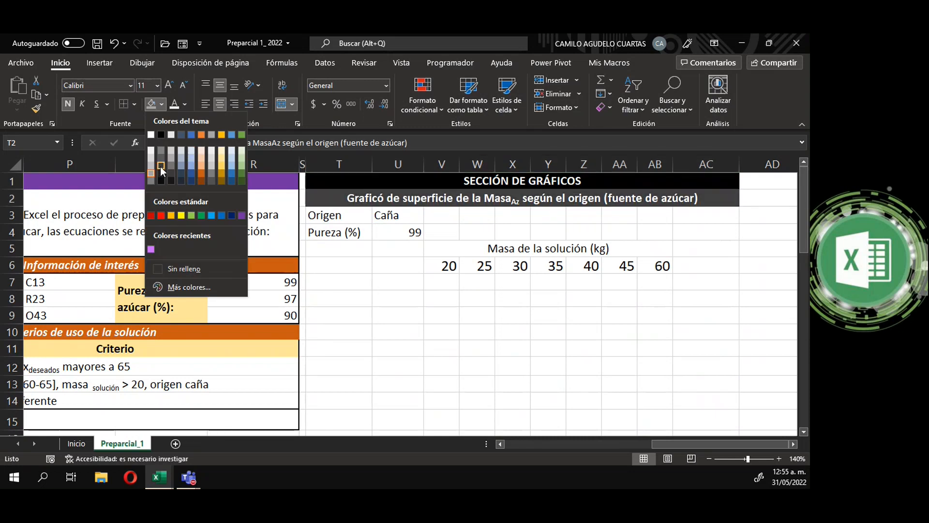
{"action": "left_click", "coordinate": [161, 170]}
Step: Format the labels "Origen" and "Pureza (%)" in T3:T4 with a dark gray fill and white text
{"action": "left_click_drag", "start_coordinate": [325, 215], "coordinate": [329, 231]}
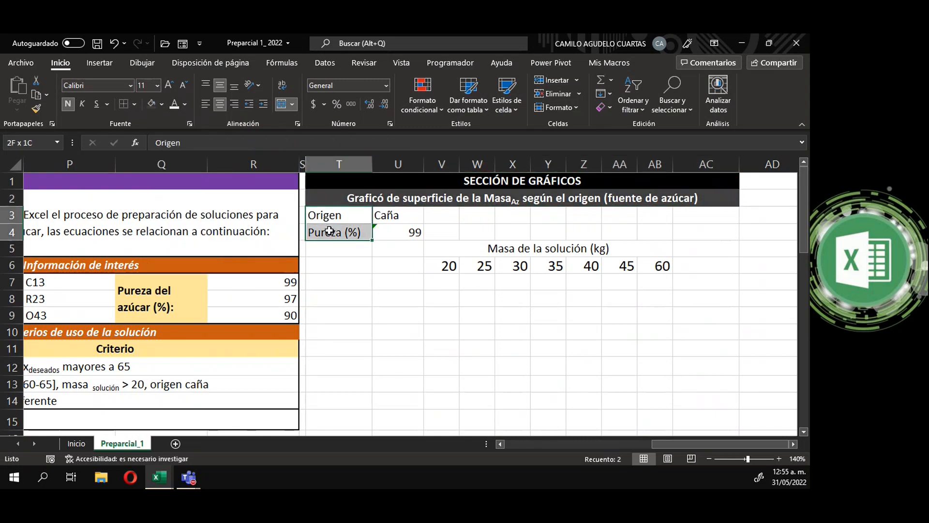
{"action": "left_click", "coordinate": [161, 104]}
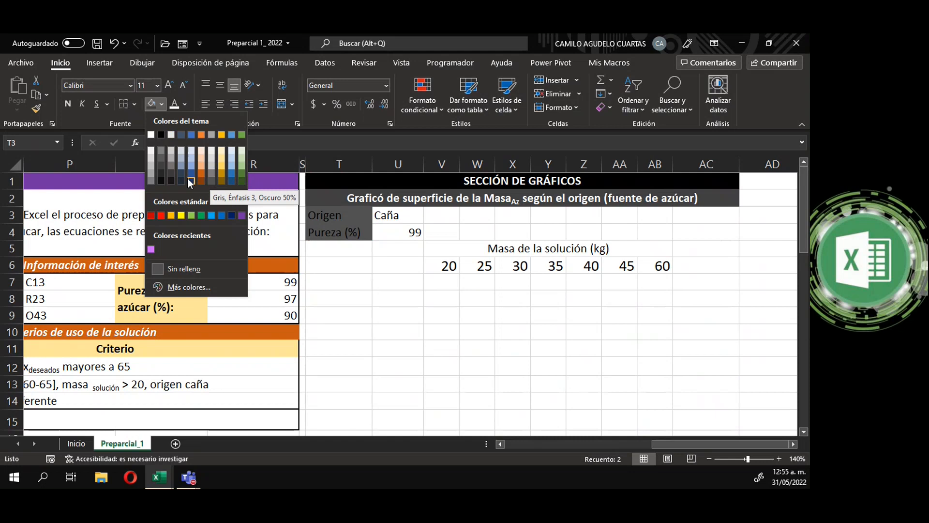
{"action": "left_click", "coordinate": [160, 165]}
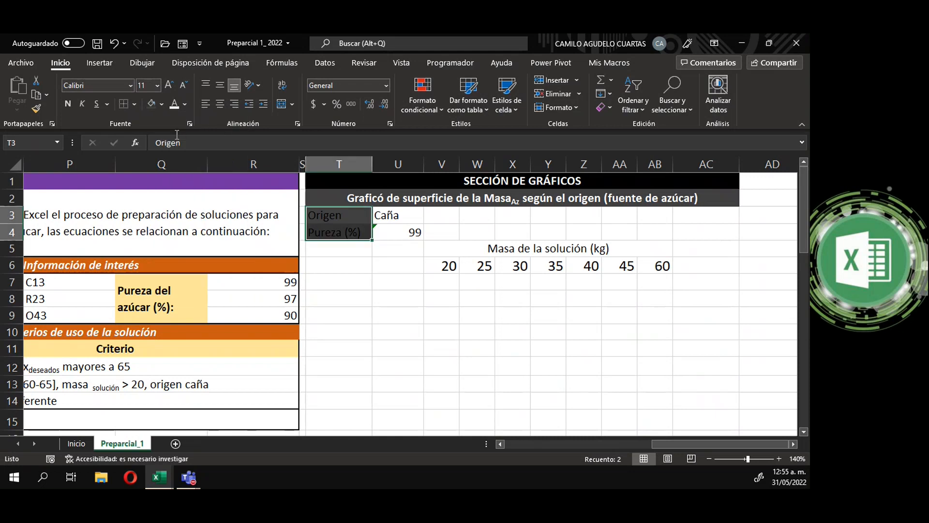
Step: Fill the purity lookup cell U4 with light gray
{"action": "key", "text": "Down"}
{"action": "key", "text": "Right"}
{"action": "left_click", "coordinate": [161, 103]}
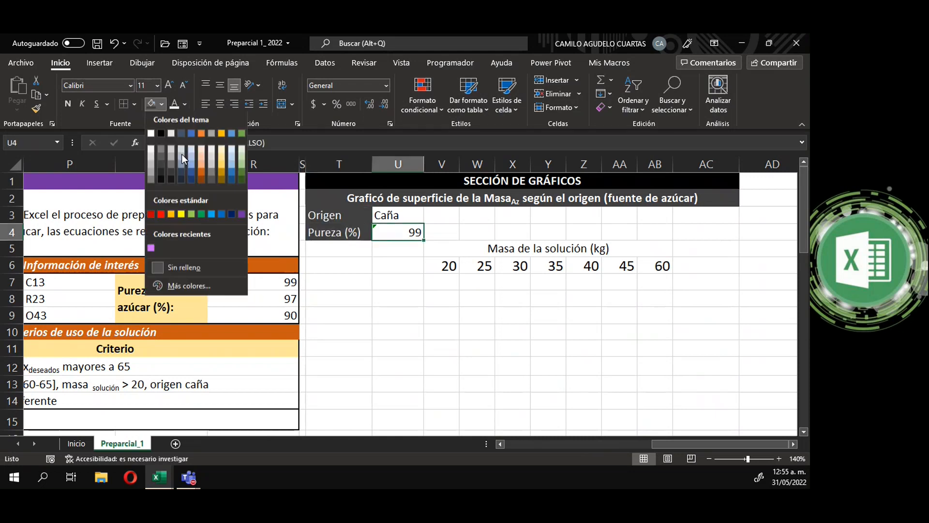
{"action": "left_click", "coordinate": [170, 152]}
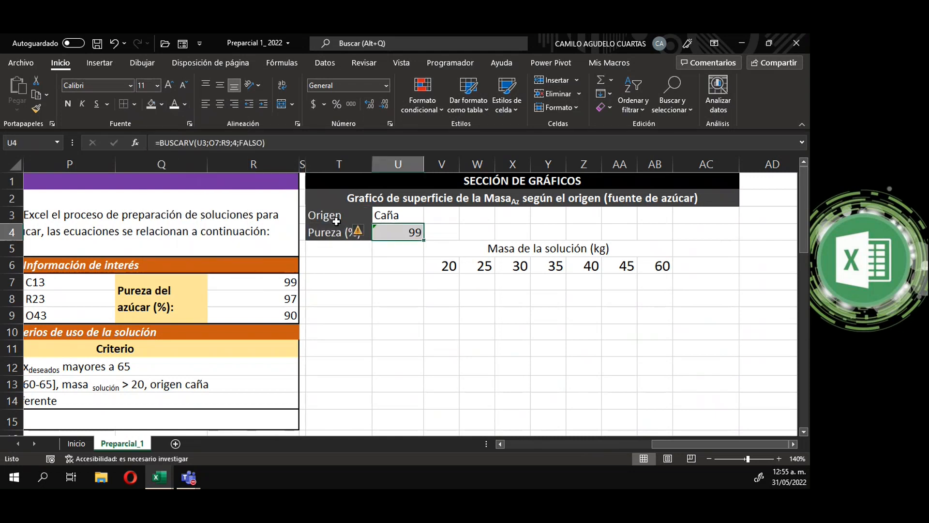
Step: Apply all borders to the origin and purity block in T3:U4
{"action": "left_click_drag", "start_coordinate": [407, 235], "coordinate": [324, 185]}
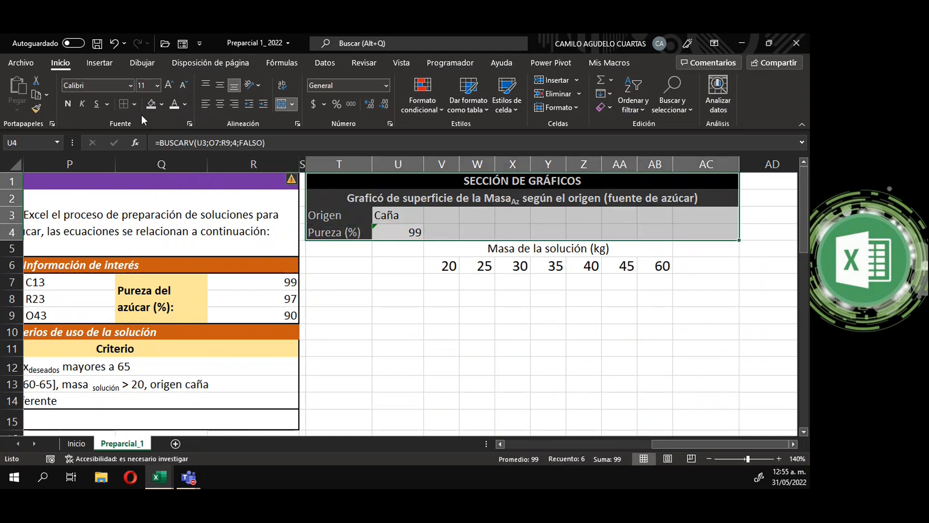
{"action": "left_click_drag", "start_coordinate": [415, 231], "coordinate": [355, 218]}
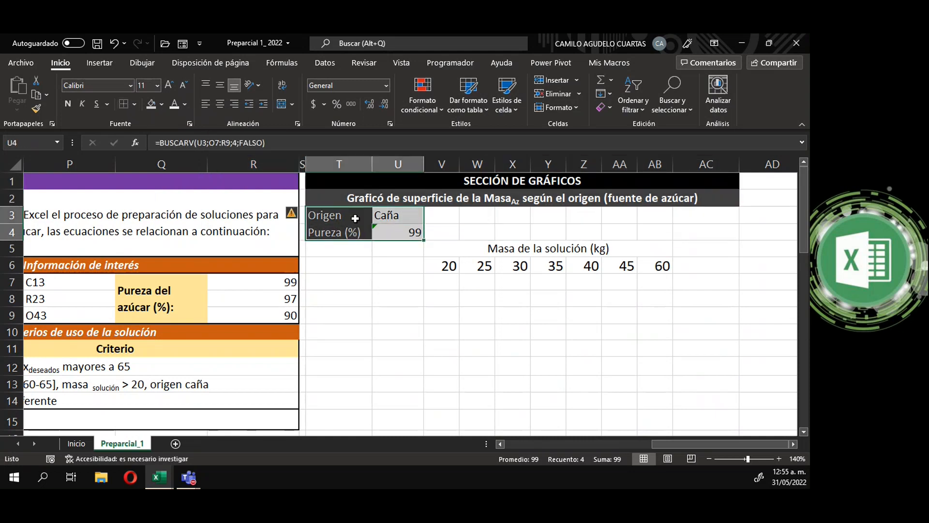
{"action": "left_click", "coordinate": [135, 104]}
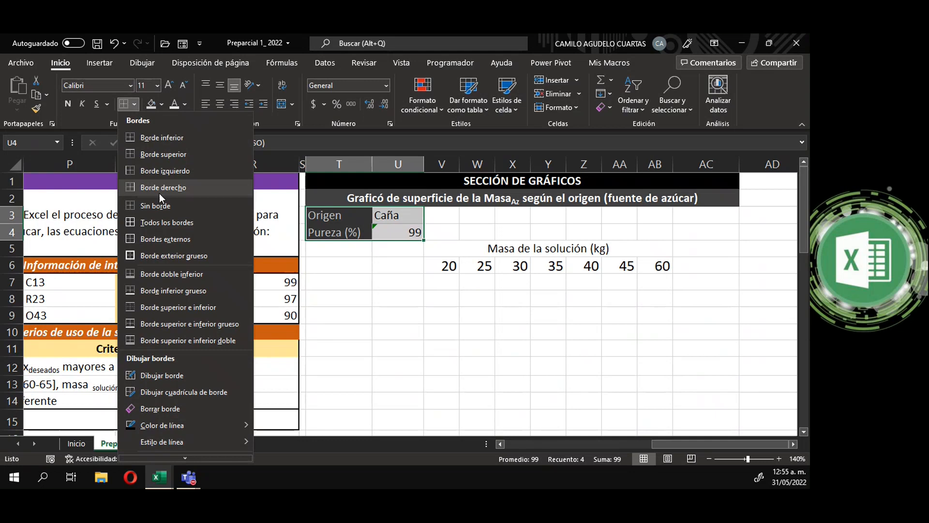
{"action": "left_click", "coordinate": [149, 220]}
{"action": "left_click", "coordinate": [389, 331]}
{"action": "left_click", "coordinate": [401, 230]}
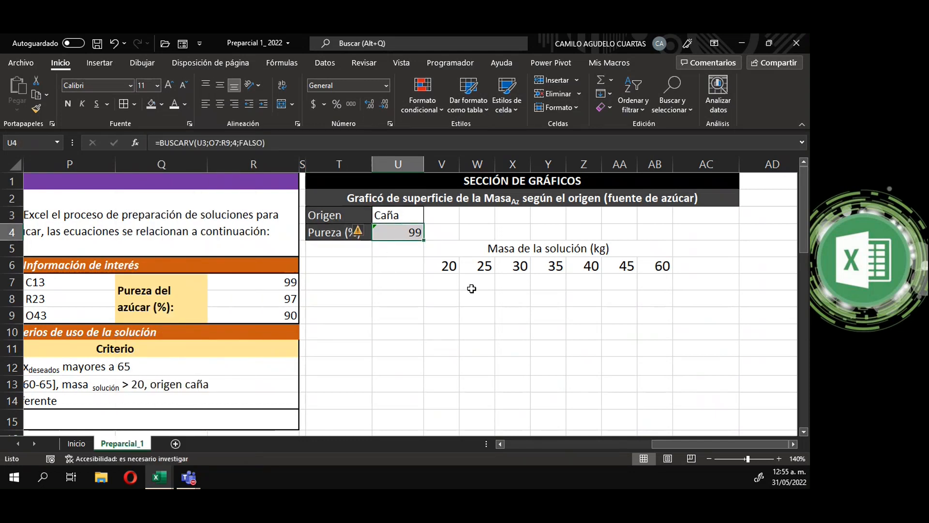
{"action": "left_click", "coordinate": [405, 216]}
{"action": "left_click", "coordinate": [430, 294]}
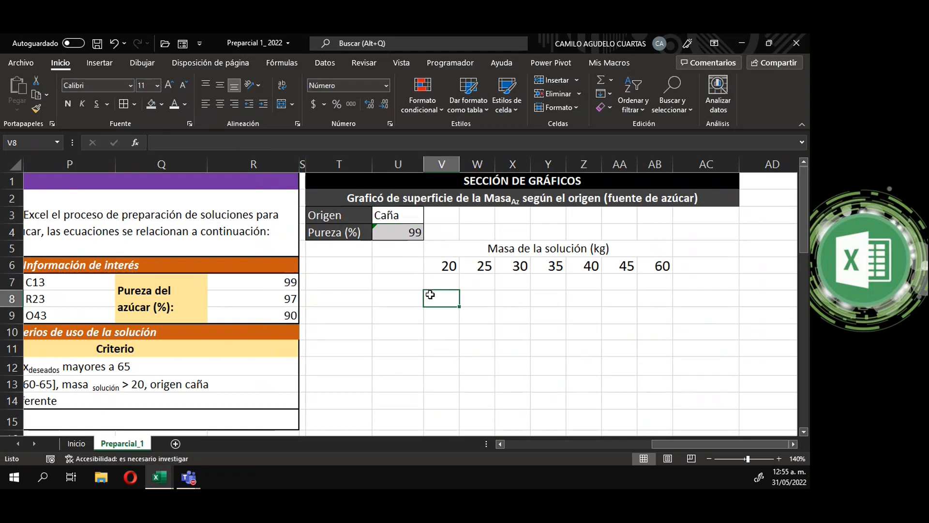
Step: Enter the °Brix values 60, 64, 68, 72, 76 and 80 down cells U7:U12
{"action": "left_click", "coordinate": [650, 266]}
{"action": "left_click", "coordinate": [405, 275]}
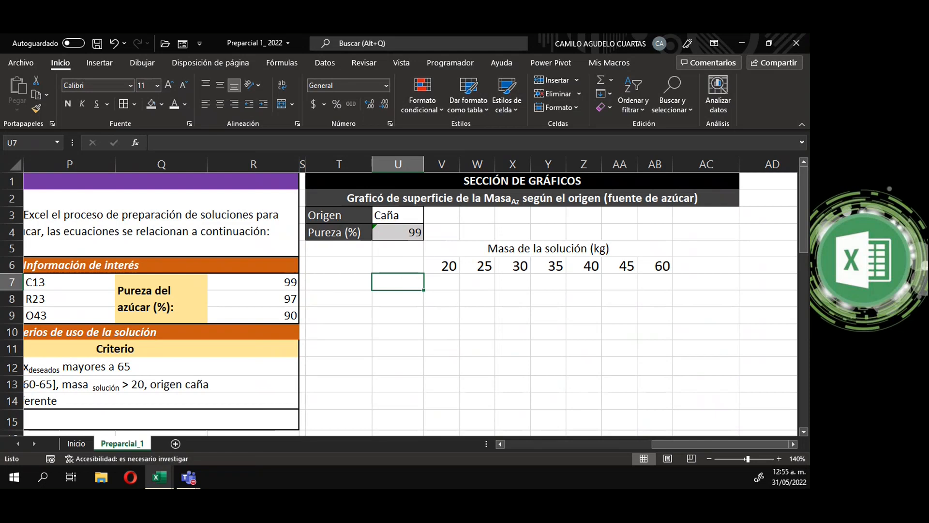
{"action": "key", "text": "alt+Tab"}
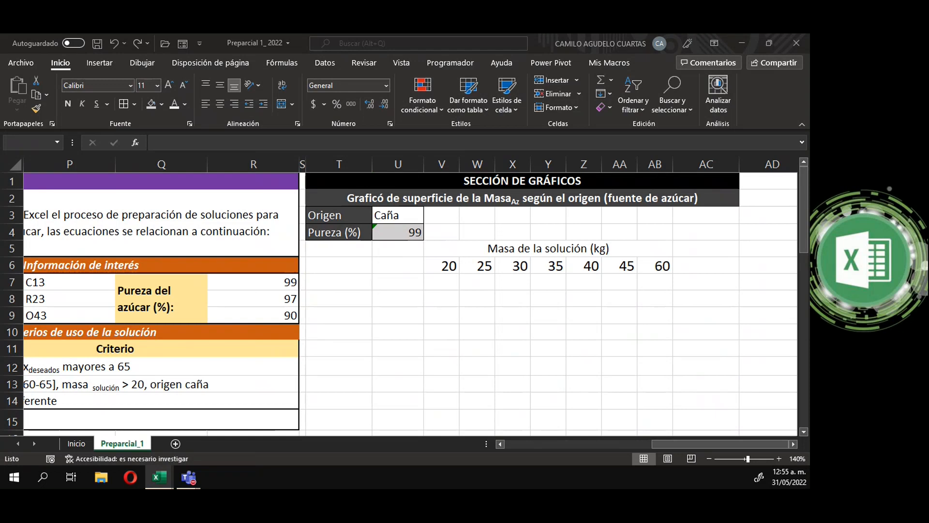
{"action": "left_click", "coordinate": [396, 278]}
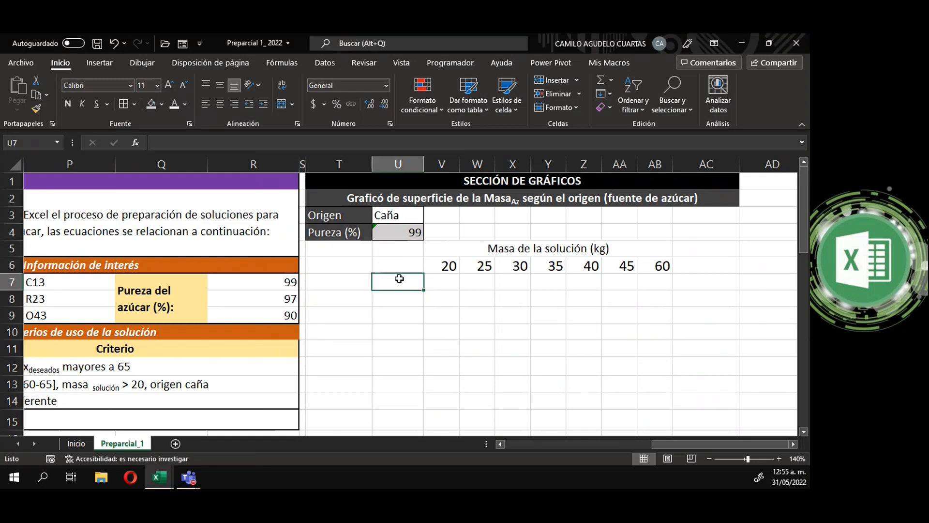
{"action": "type", "text": "60"}
{"action": "key", "text": "Return"}
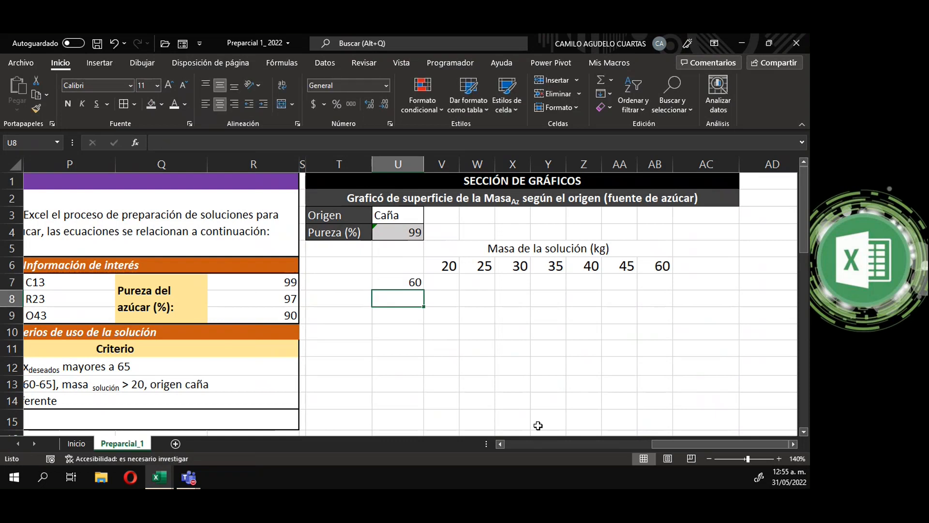
{"action": "type", "text": "6"}
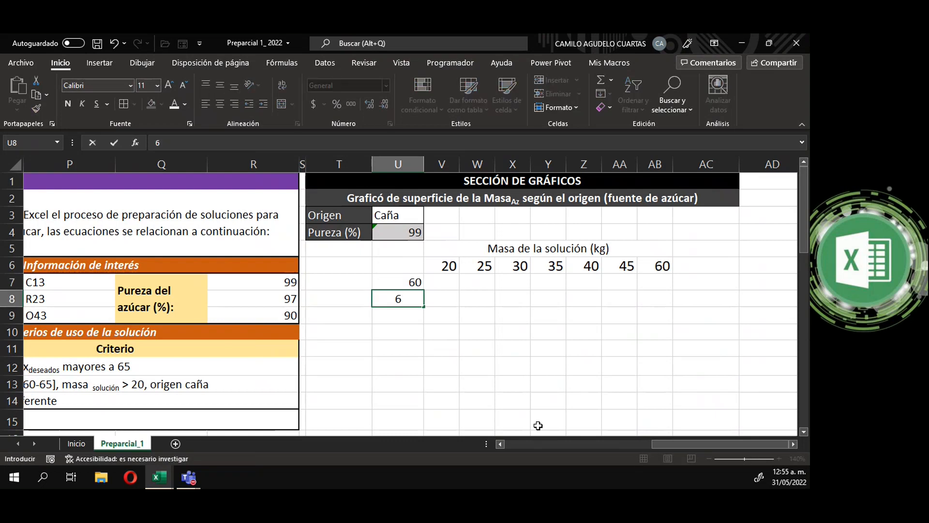
{"action": "type", "text": "4"}
{"action": "key", "text": "Return"}
{"action": "type", "text": "68"}
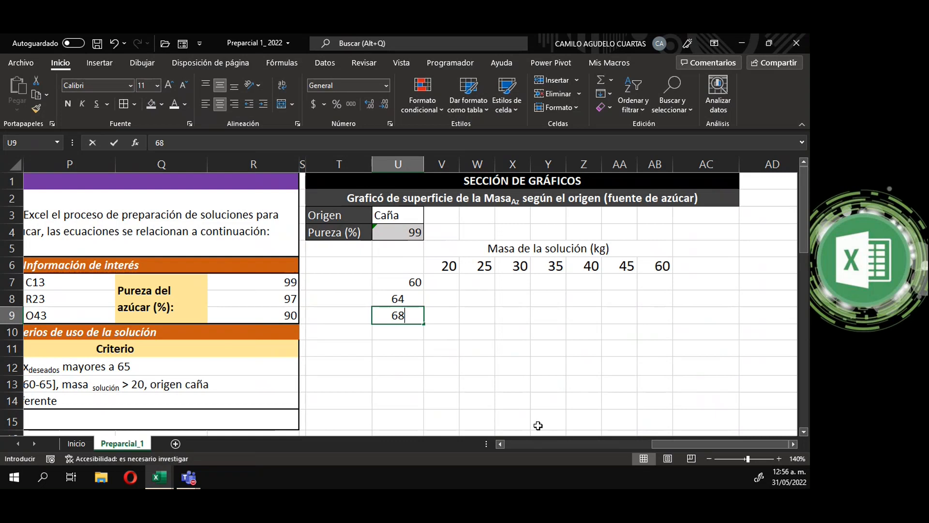
{"action": "key", "text": "Return"}
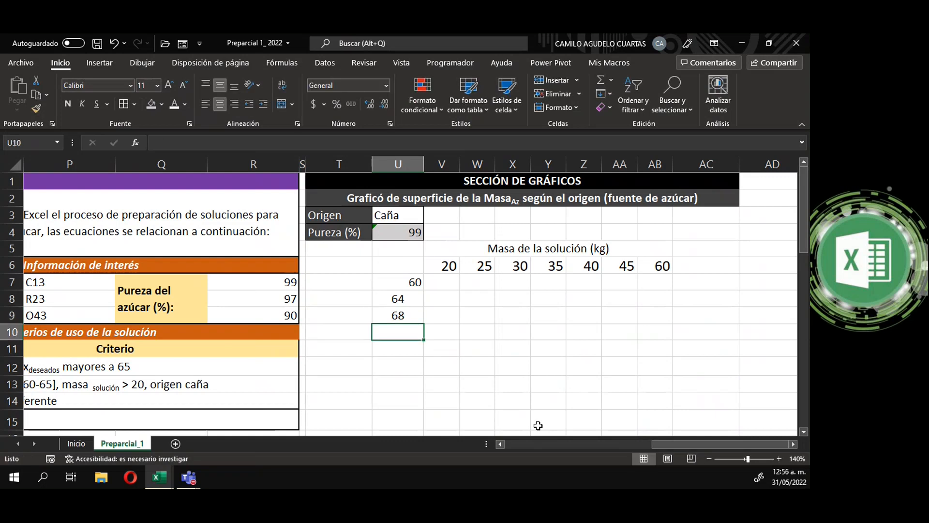
{"action": "type", "text": "7"}
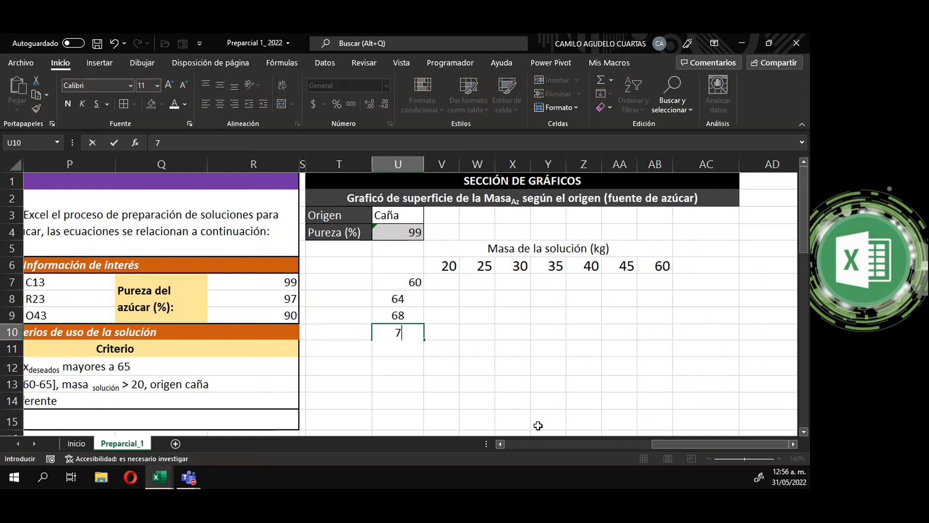
{"action": "type", "text": "2"}
{"action": "key", "text": "Return"}
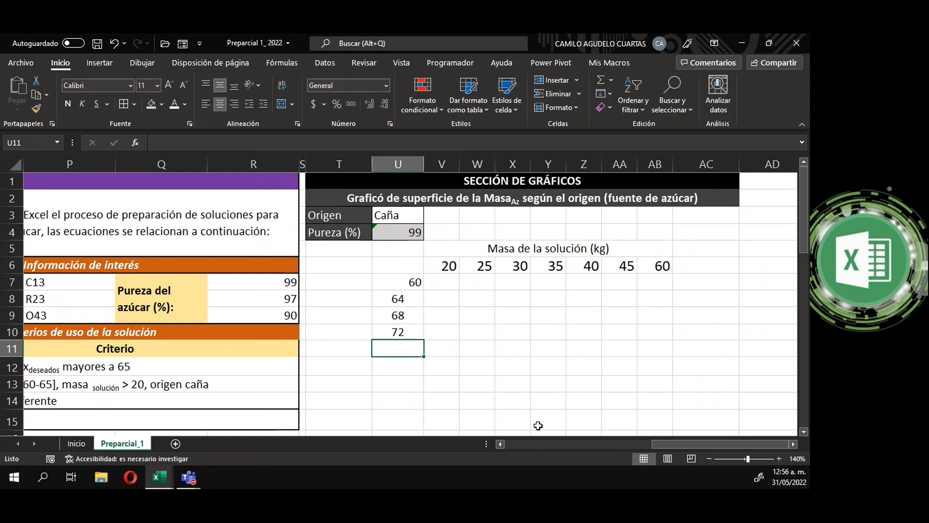
{"action": "type", "text": "76"}
{"action": "key", "text": "Return"}
{"action": "type", "text": "80"}
{"action": "key", "text": "Return"}
Step: Center the contents of U6:AB12 horizontally and set the font size of T5:AB12 to 12
{"action": "left_click_drag", "start_coordinate": [412, 272], "coordinate": [642, 360]}
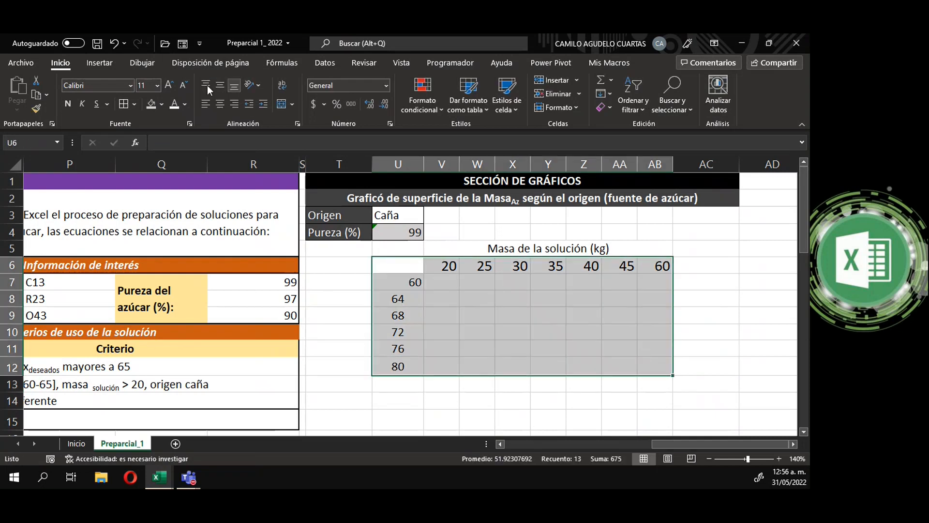
{"action": "left_click", "coordinate": [220, 104]}
{"action": "left_click_drag", "start_coordinate": [462, 248], "coordinate": [605, 372]}
{"action": "left_click_drag", "start_coordinate": [341, 253], "coordinate": [635, 367]}
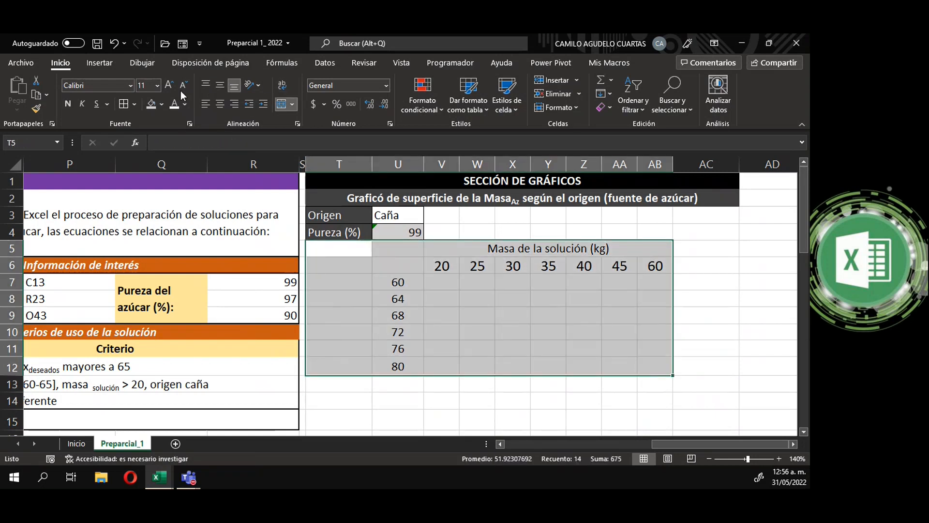
{"action": "type", "text": "12"}
{"action": "key", "text": "Return"}
{"action": "left_click", "coordinate": [478, 346]}
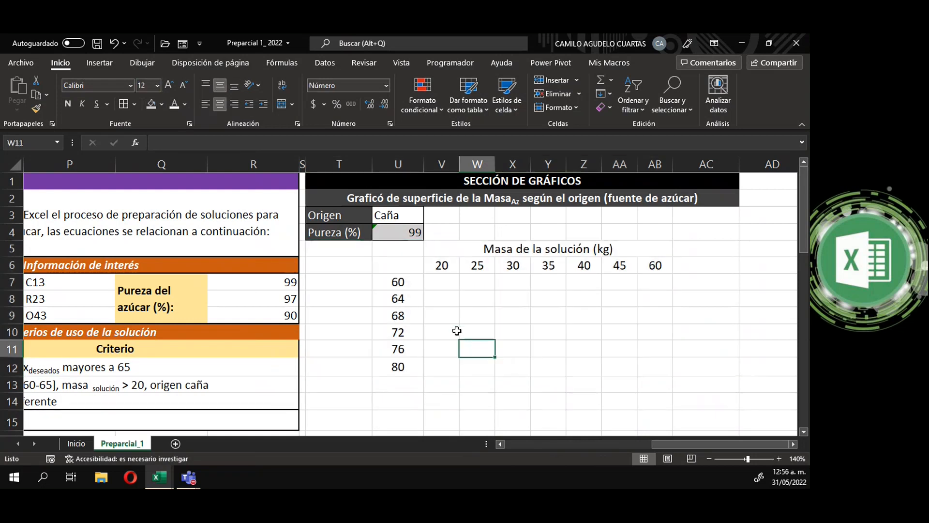
Step: Enter the label "°Brix deseados" in T7, beside the column of °Brix values
{"action": "left_click_drag", "start_coordinate": [400, 281], "coordinate": [411, 368]}
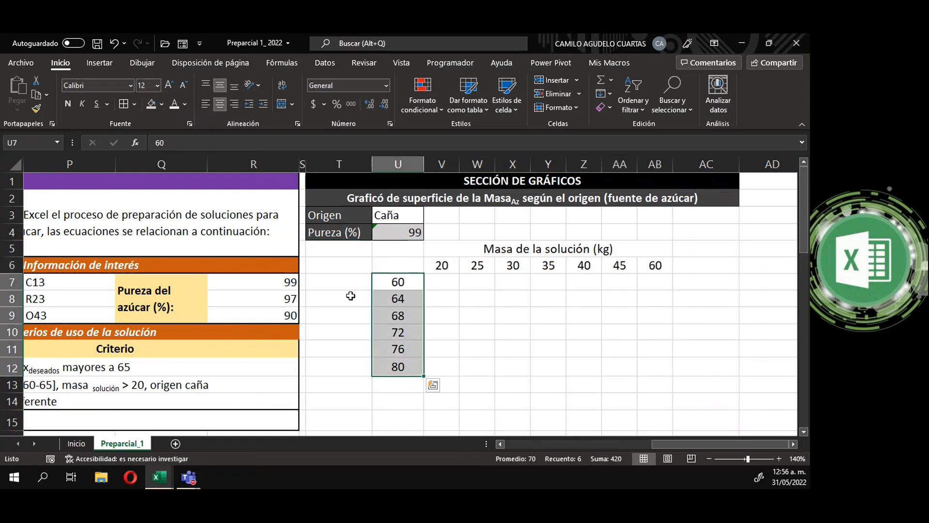
{"action": "left_click", "coordinate": [353, 283]}
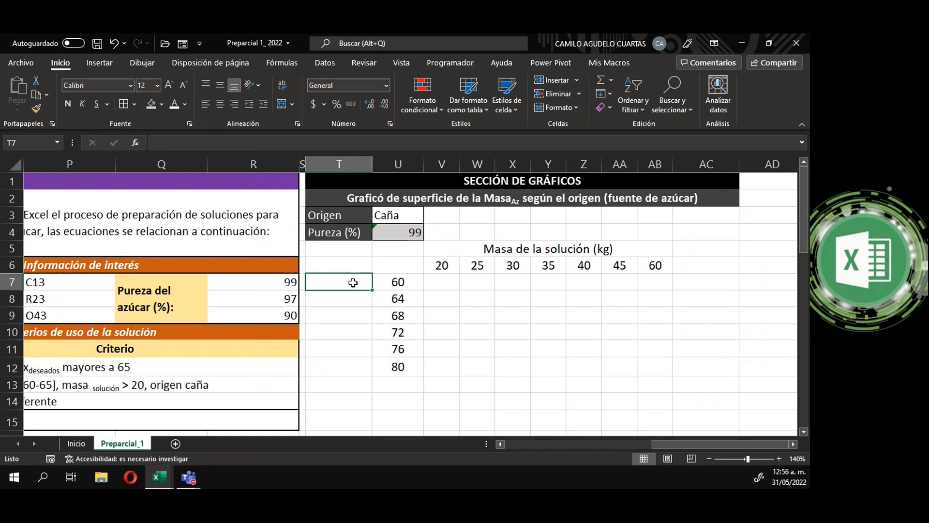
{"action": "type", "text": "°Brix deseados"}
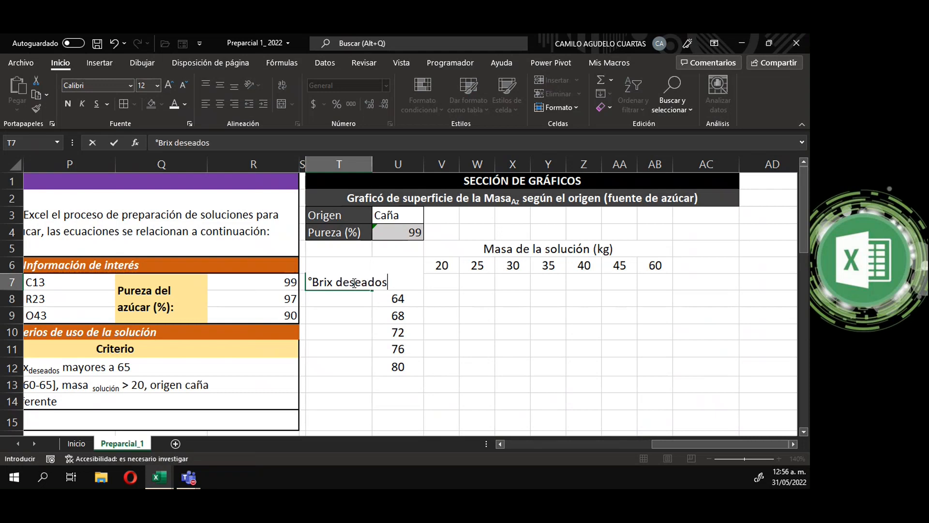
{"action": "key", "text": "Return"}
Step: Merge and center T7:T12, middle-align the "°Brix deseados" label and rotate its text upward
{"action": "left_click_drag", "start_coordinate": [362, 282], "coordinate": [368, 373]}
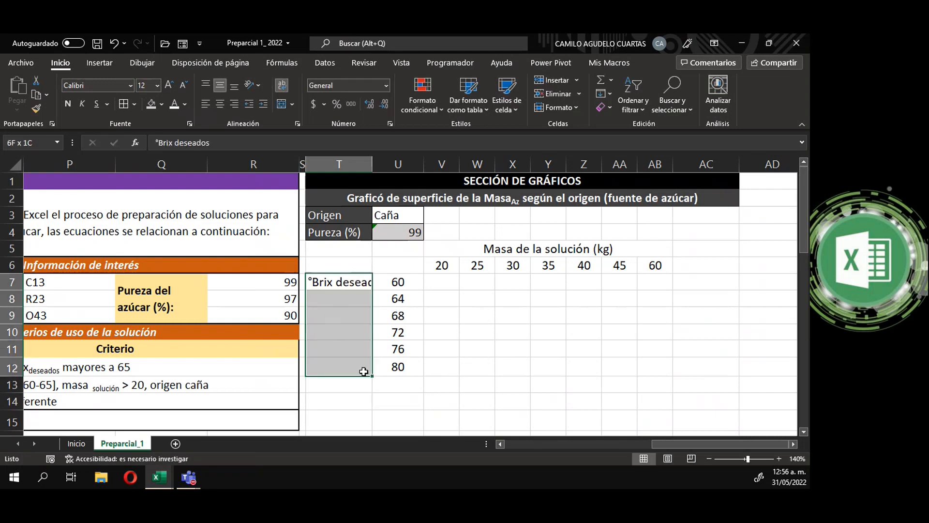
{"action": "left_click", "coordinate": [282, 104]}
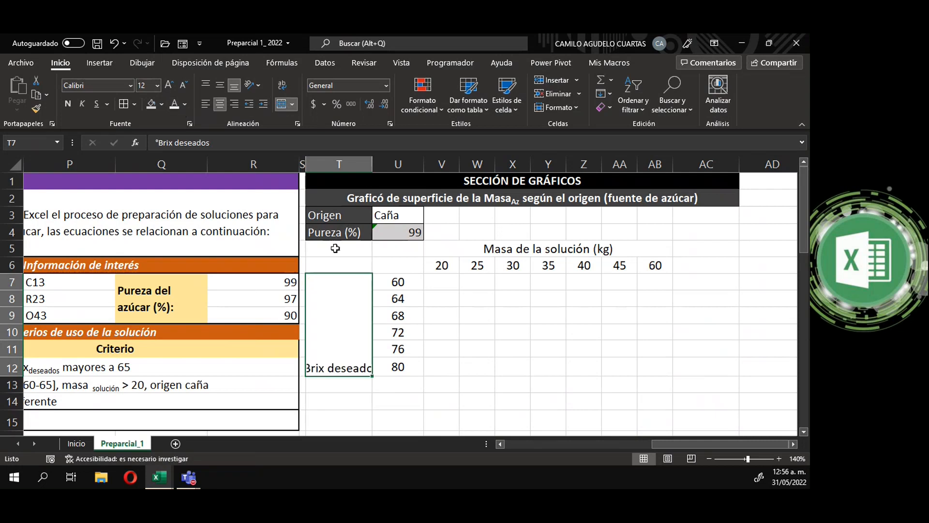
{"action": "left_click", "coordinate": [222, 86]}
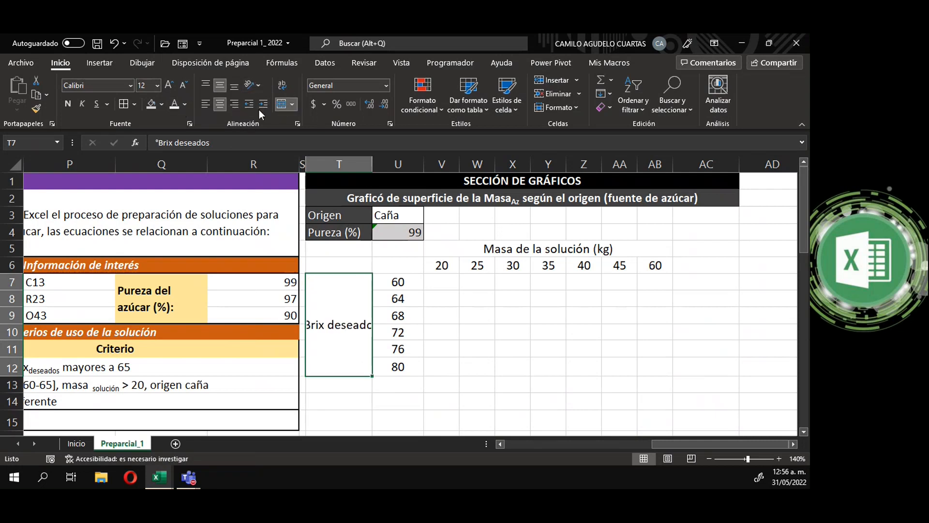
{"action": "left_click", "coordinate": [260, 86]}
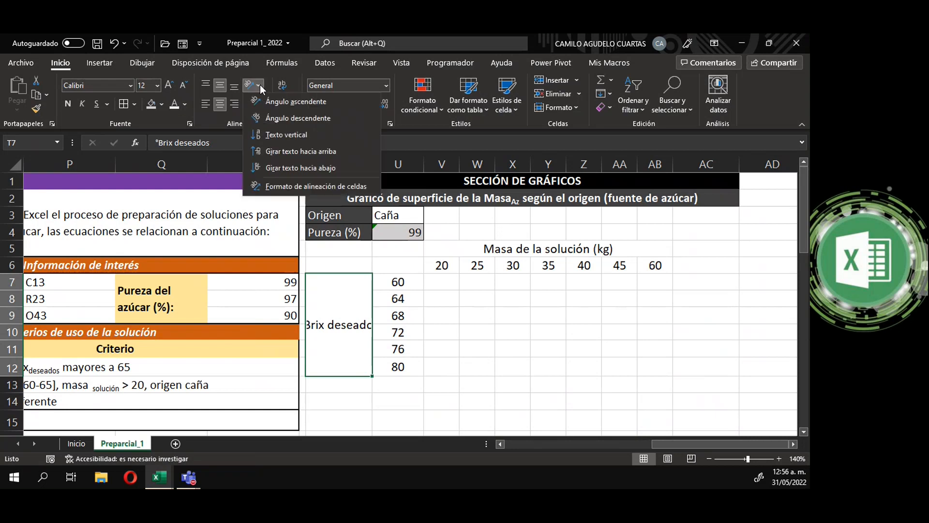
{"action": "left_click", "coordinate": [282, 151]}
{"action": "left_click", "coordinate": [447, 329]}
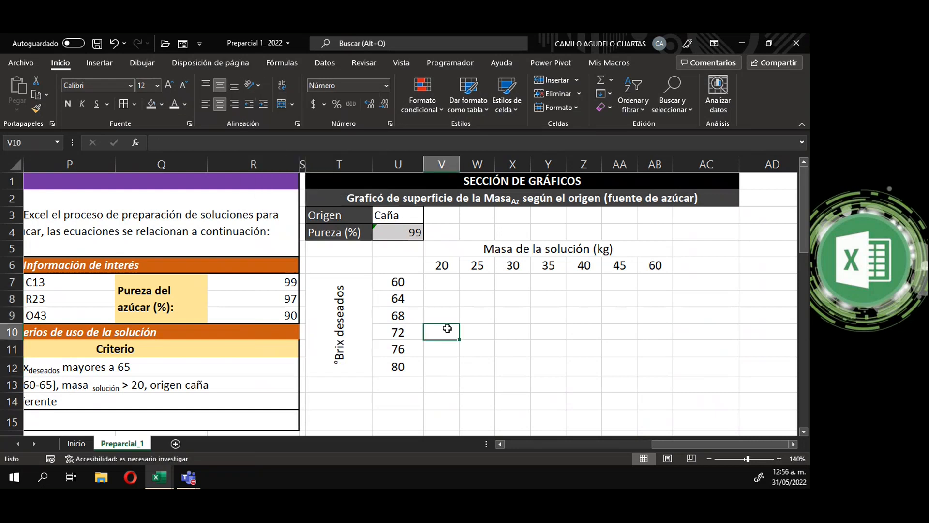
Step: Apply all borders to the solution mass block V5:AB12 and the °Brix block T7:AB12
{"action": "left_click_drag", "start_coordinate": [450, 249], "coordinate": [596, 364]}
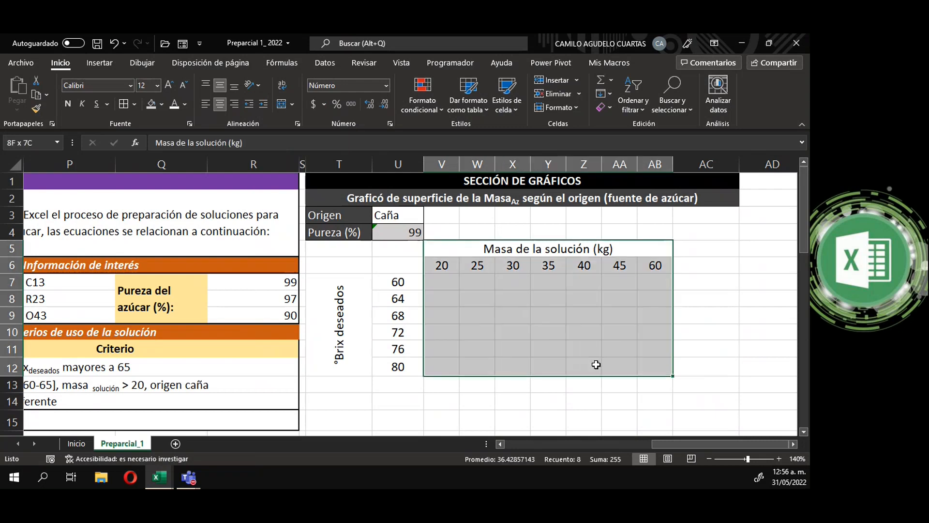
{"action": "left_click", "coordinate": [123, 103]}
{"action": "left_click_drag", "start_coordinate": [344, 281], "coordinate": [516, 338]}
{"action": "left_click", "coordinate": [123, 103]}
{"action": "left_click", "coordinate": [561, 329]}
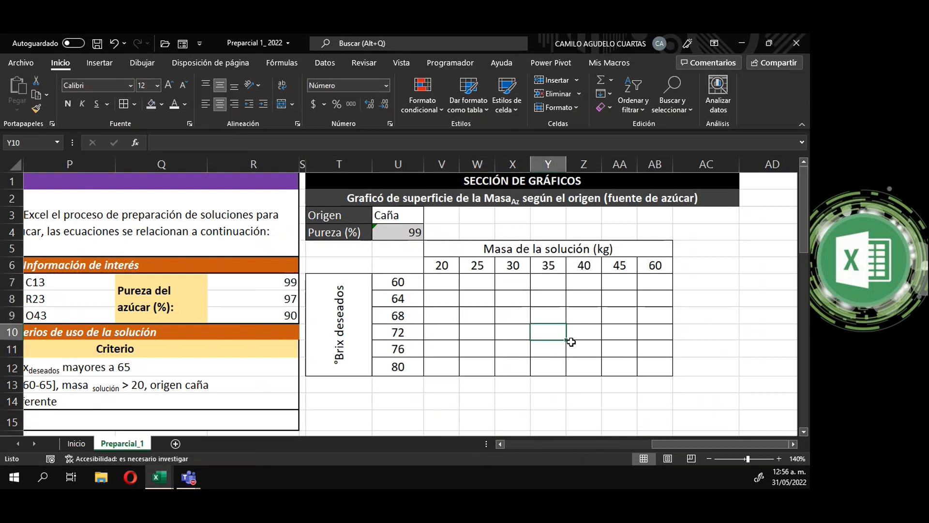
Step: Fill the "Masa de la solución (kg)" header with blue and the merged "°Brix deseados" label with dark orange-brown
{"action": "left_click", "coordinate": [531, 247]}
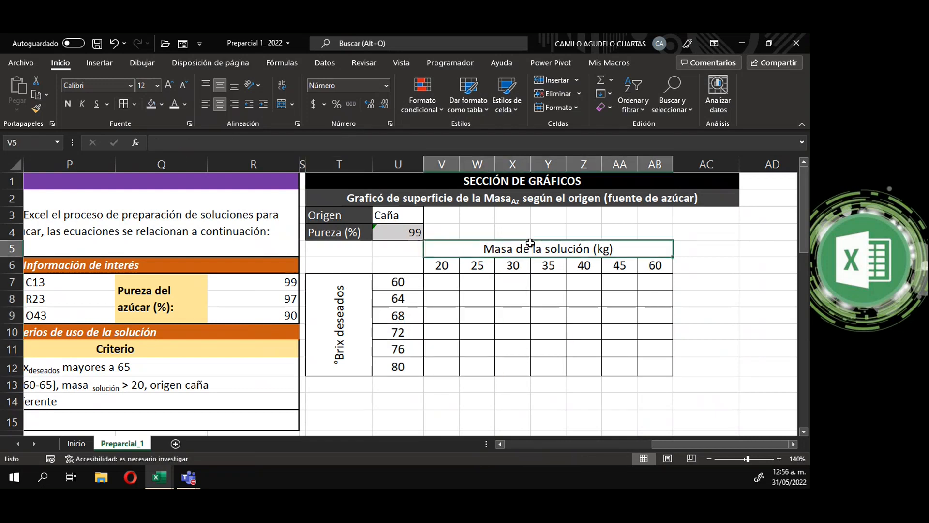
{"action": "left_click", "coordinate": [162, 105]}
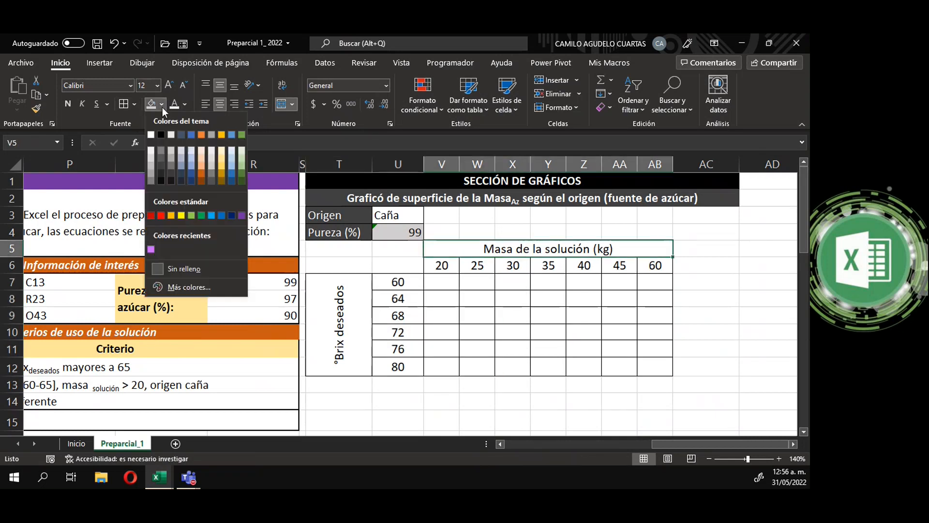
{"action": "left_click", "coordinate": [213, 216]}
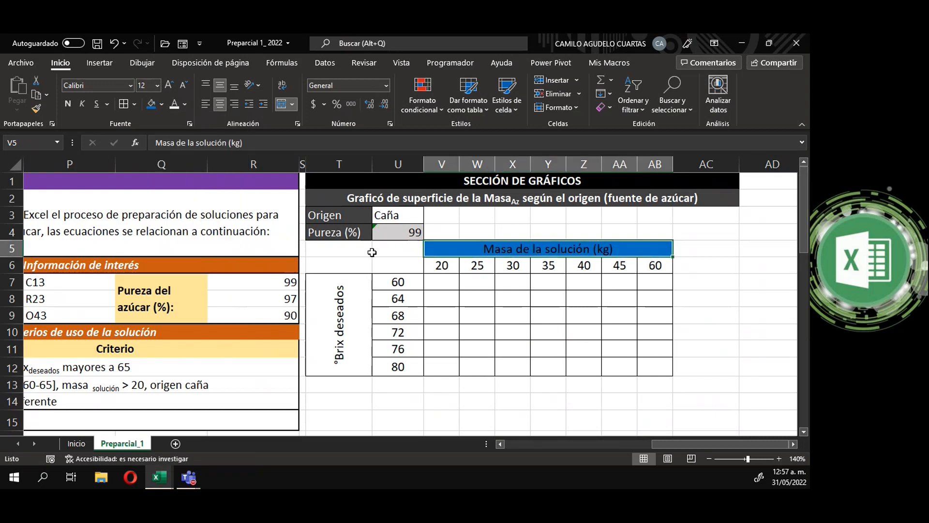
{"action": "left_click", "coordinate": [340, 297]}
{"action": "left_click", "coordinate": [161, 106]}
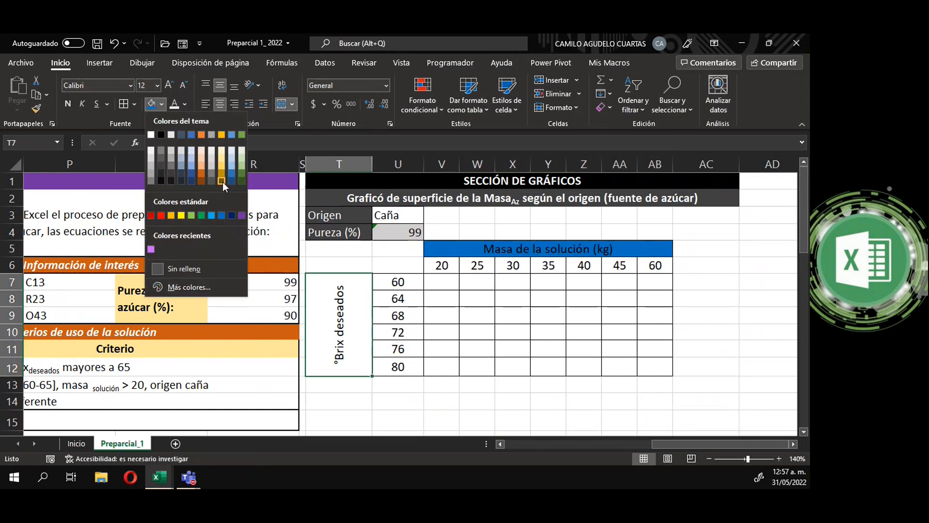
{"action": "left_click", "coordinate": [202, 178]}
{"action": "left_click", "coordinate": [531, 356]}
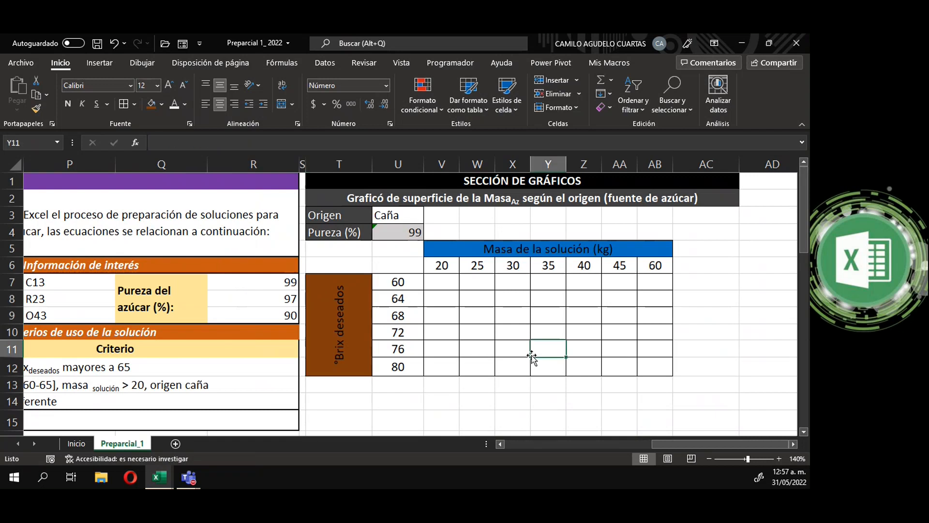
Step: Fill the °Brix values in U7:U12 with light orange and the solution masses in V6:AB6 with light blue
{"action": "left_click_drag", "start_coordinate": [398, 283], "coordinate": [401, 367]}
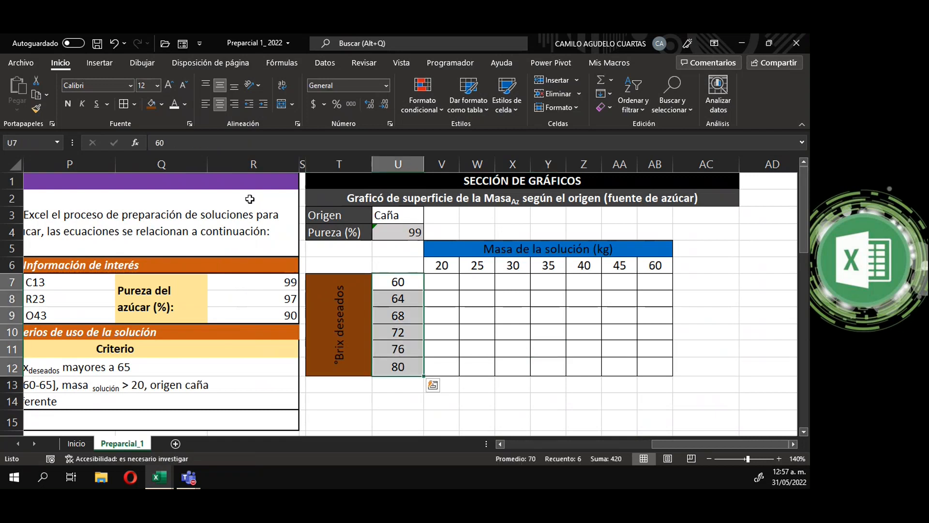
{"action": "left_click", "coordinate": [161, 104]}
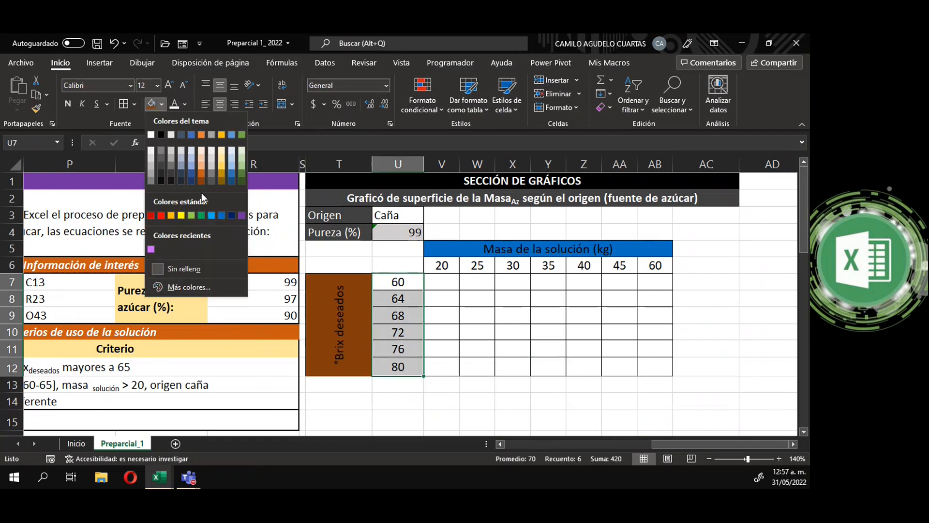
{"action": "left_click", "coordinate": [202, 151]}
{"action": "left_click_drag", "start_coordinate": [442, 266], "coordinate": [654, 265]}
{"action": "left_click", "coordinate": [164, 107]}
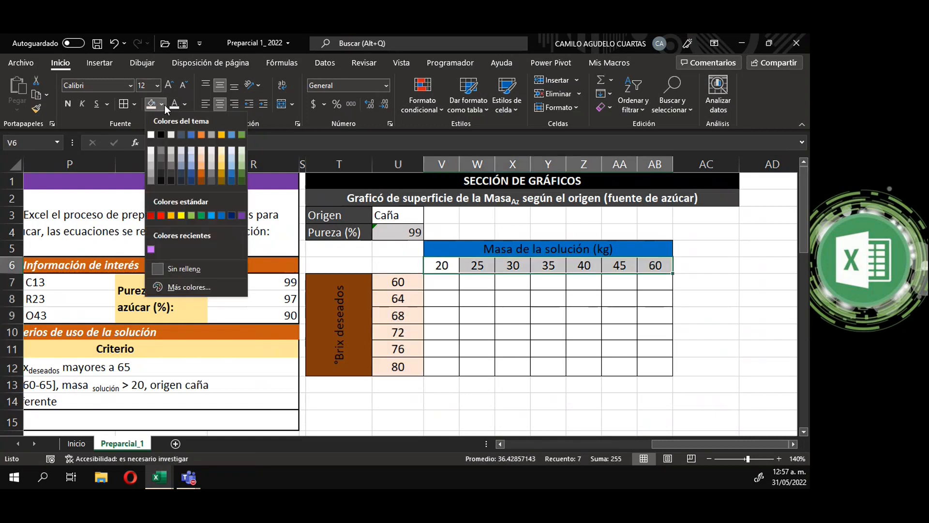
{"action": "left_click", "coordinate": [234, 150]}
{"action": "left_click", "coordinate": [533, 352]}
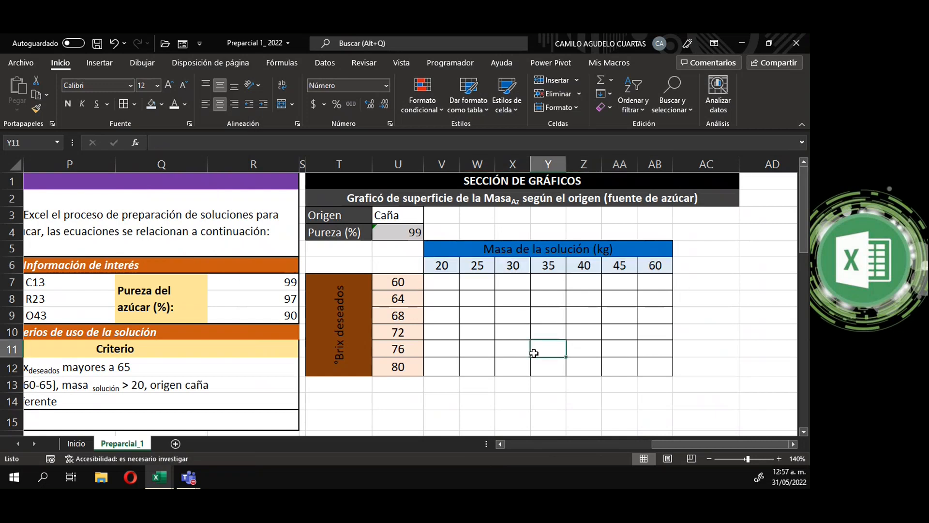
Step: Review the solution mass and °Brix headers and the terms of the sugar mass equation in the problem context section
{"action": "left_click", "coordinate": [436, 270]}
{"action": "left_click", "coordinate": [521, 253]}
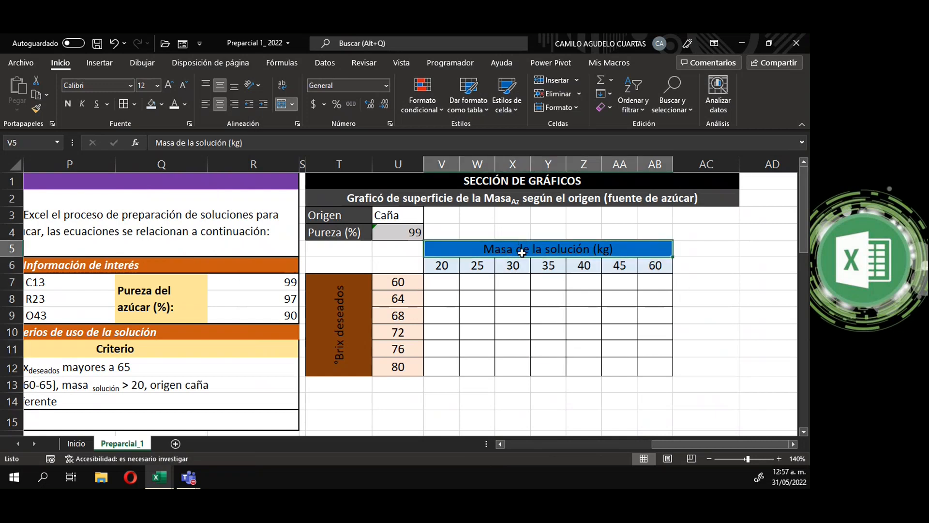
{"action": "left_click", "coordinate": [348, 287]}
{"action": "left_click", "coordinate": [401, 282]}
{"action": "left_click", "coordinate": [455, 283]}
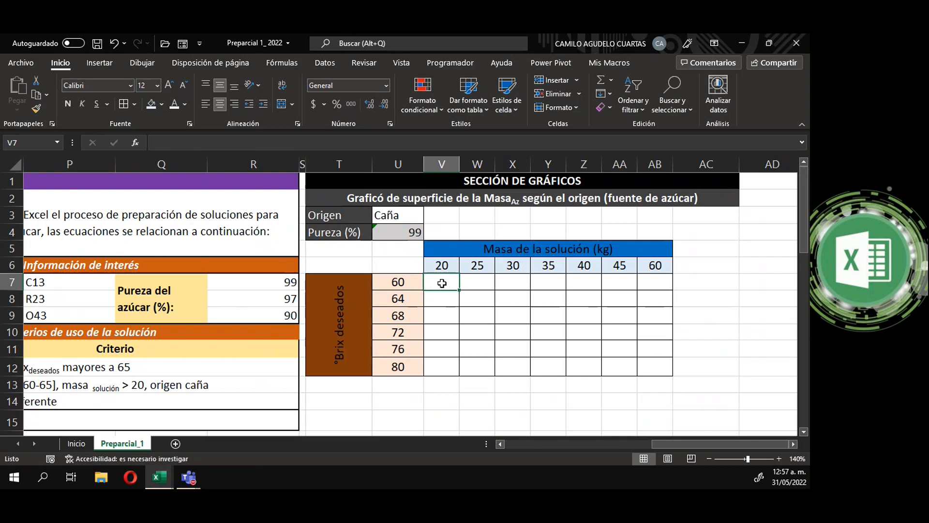
{"action": "left_click_drag", "start_coordinate": [679, 446], "coordinate": [599, 445]}
{"action": "left_click", "coordinate": [152, 341]}
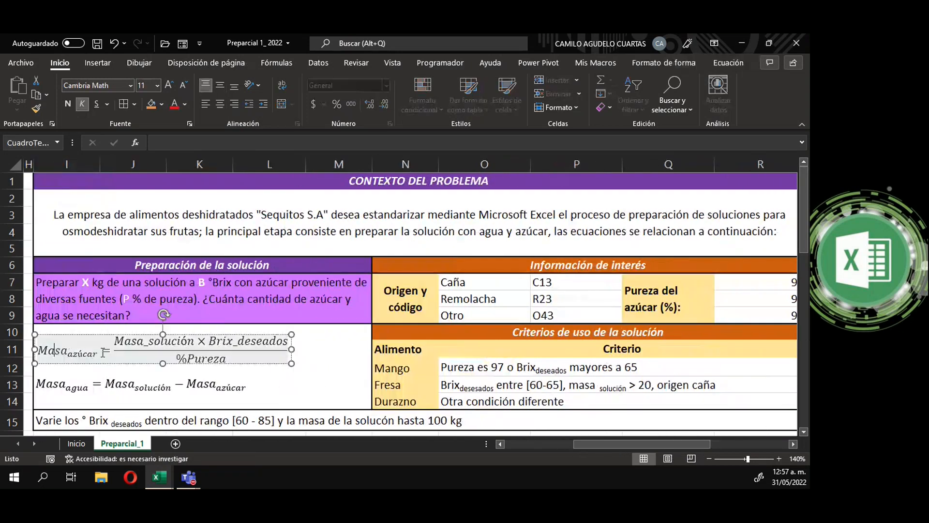
{"action": "double_click", "coordinate": [182, 342]}
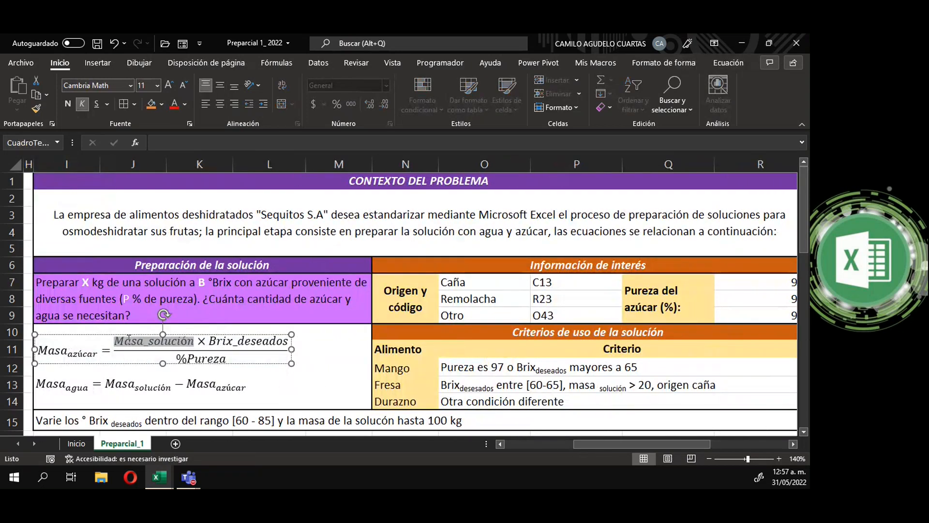
{"action": "left_click_drag", "start_coordinate": [209, 341], "coordinate": [288, 342]}
{"action": "left_click_drag", "start_coordinate": [605, 443], "coordinate": [697, 449]}
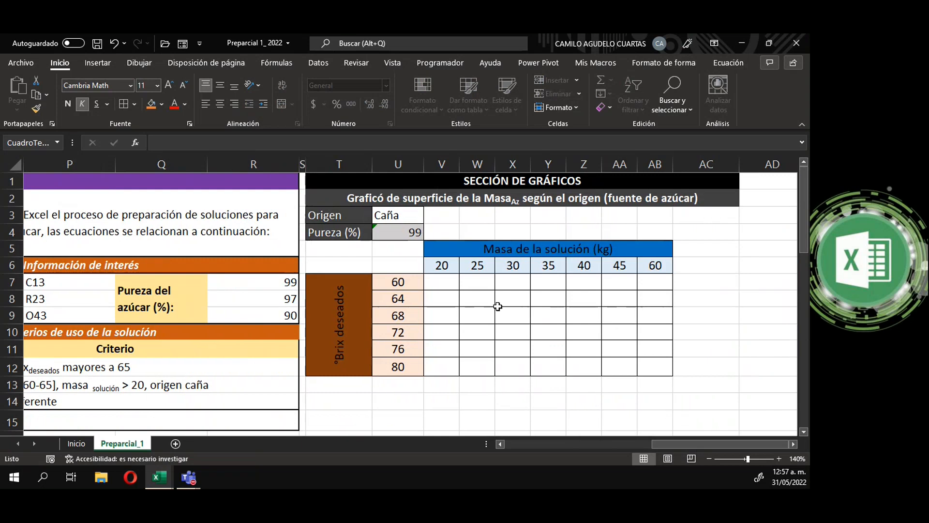
{"action": "left_click", "coordinate": [440, 281]}
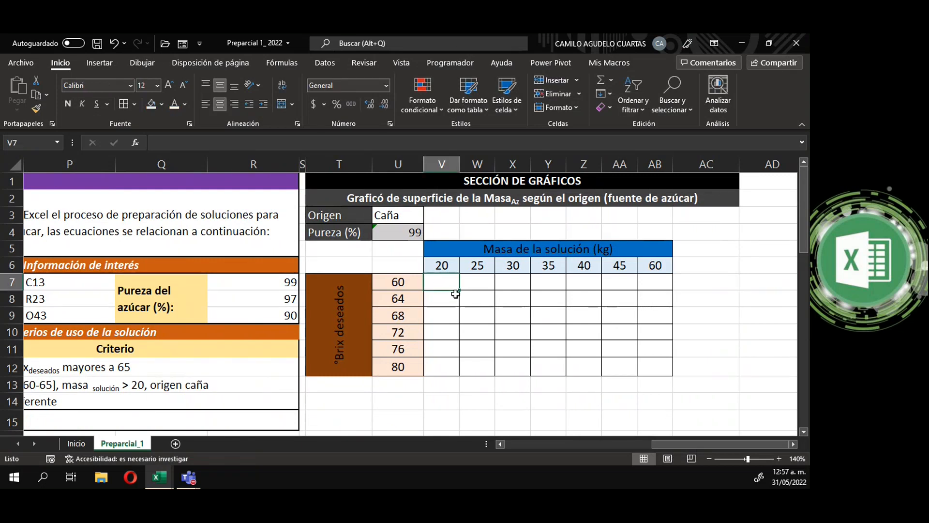
{"action": "type", "text": "="}
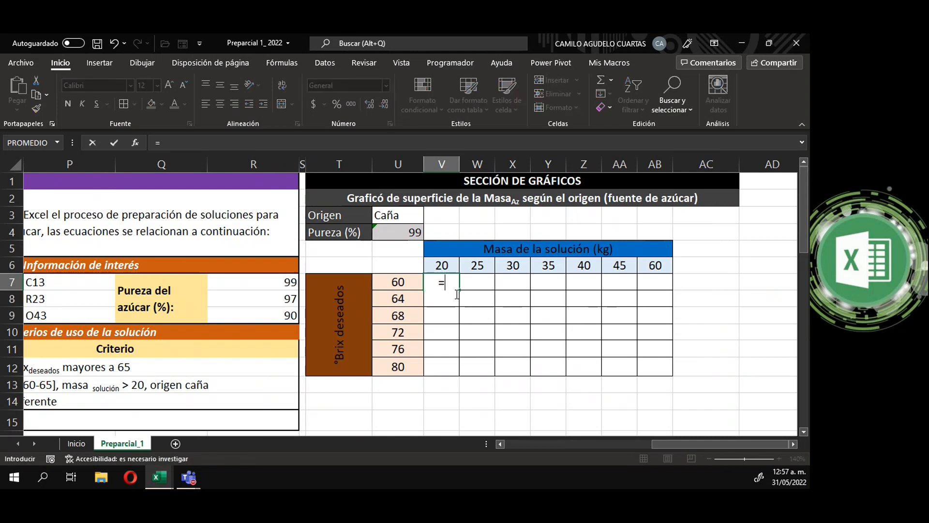
{"action": "key", "text": "Escape"}
{"action": "left_click", "coordinate": [446, 266]}
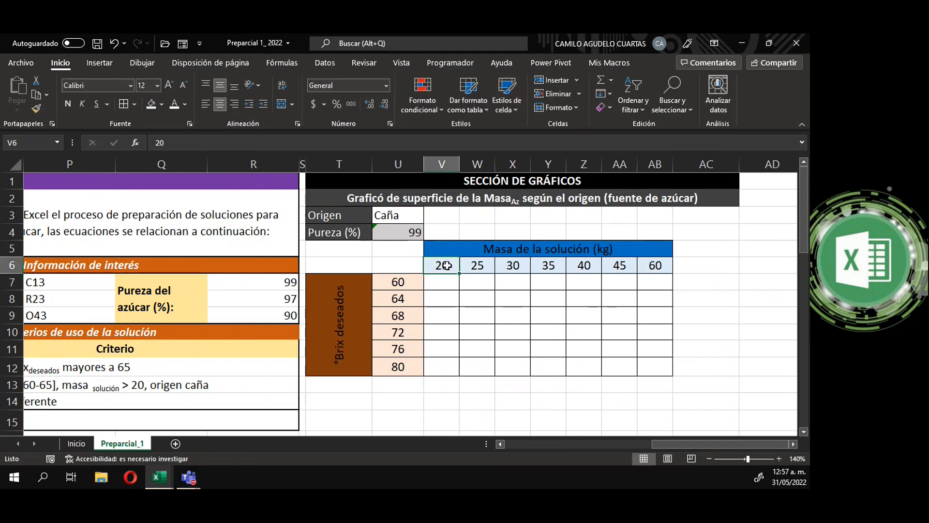
{"action": "left_click", "coordinate": [400, 284]}
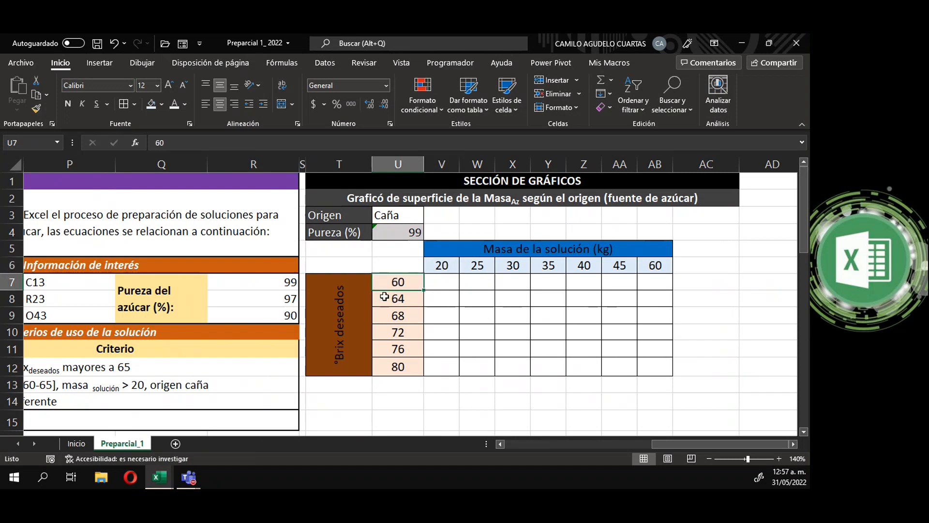
{"action": "left_click", "coordinate": [412, 232]}
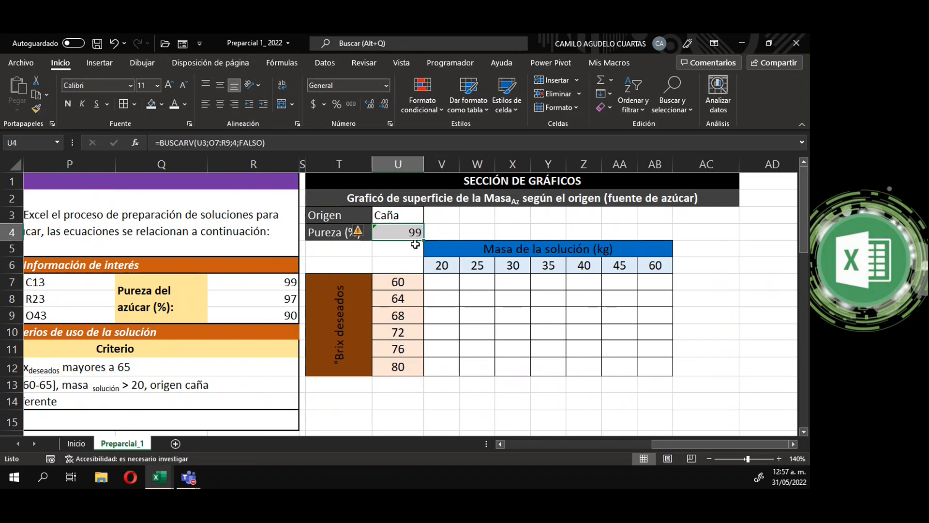
{"action": "left_click", "coordinate": [444, 286]}
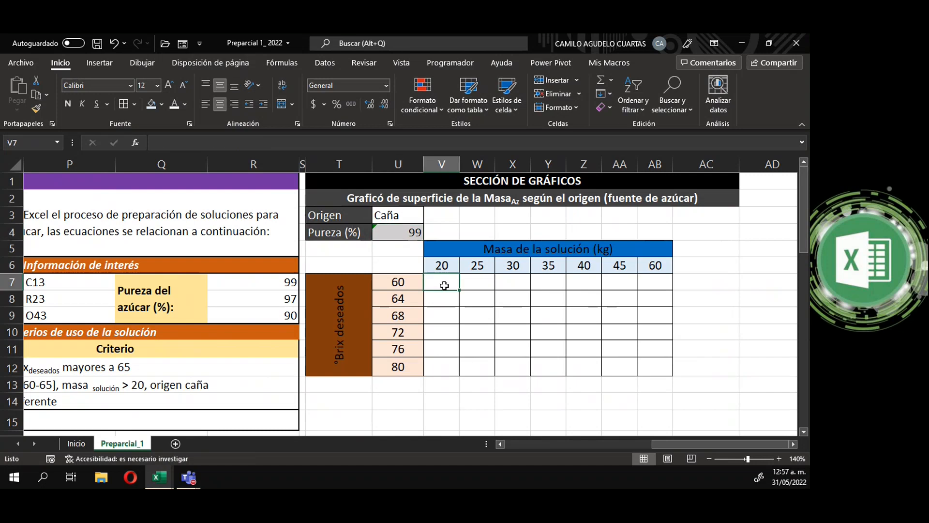
{"action": "type", "text": "="}
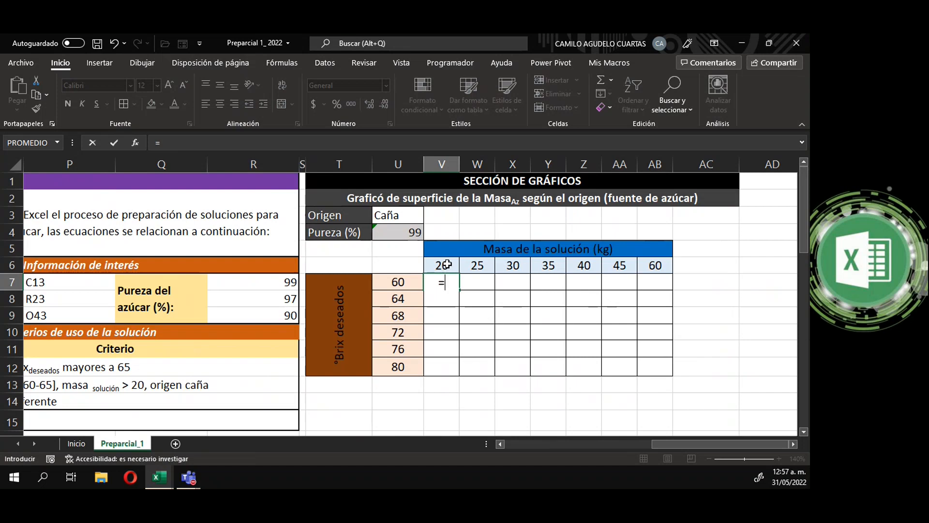
{"action": "left_click", "coordinate": [446, 263]}
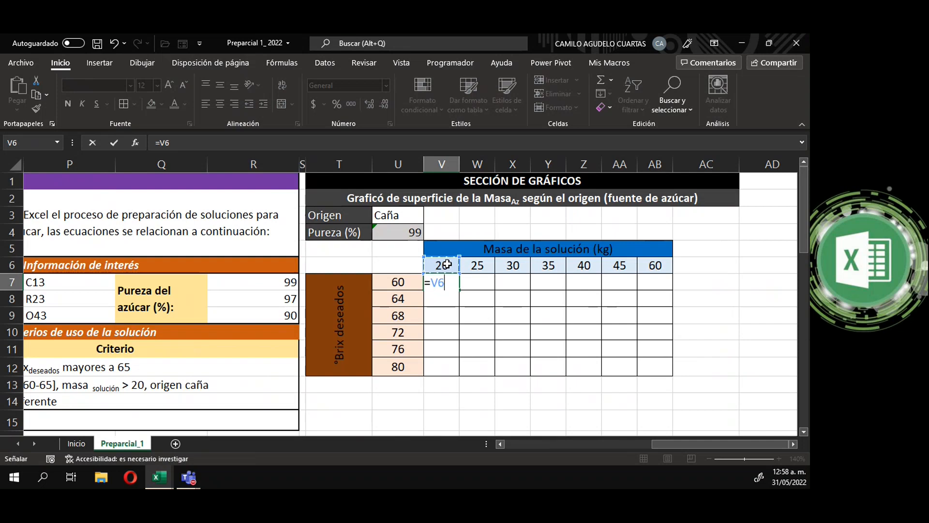
{"action": "key", "text": "Escape"}
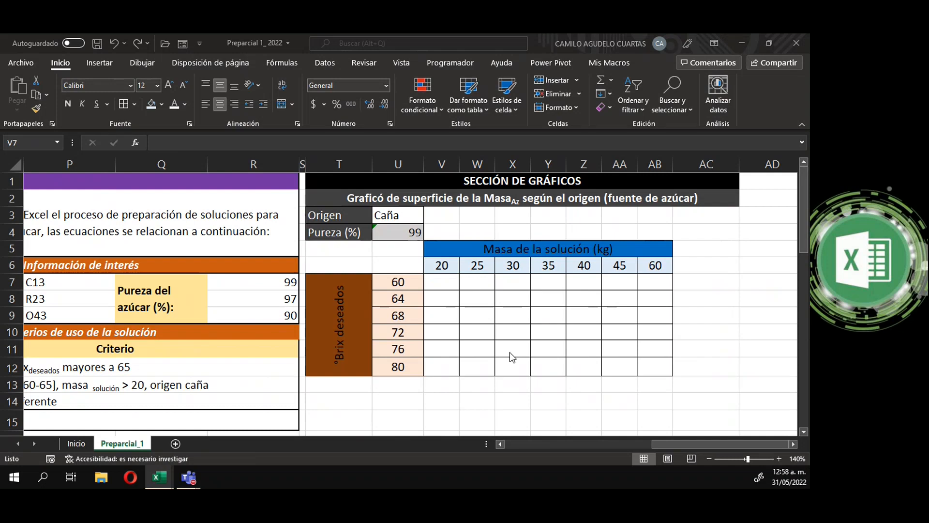
Step: Enter the sugar mass formula =V$6*$U7/$U$4 in cell V7, using mixed references for mass and °Brix and an absolute one for purity
{"action": "left_click", "coordinate": [449, 281]}
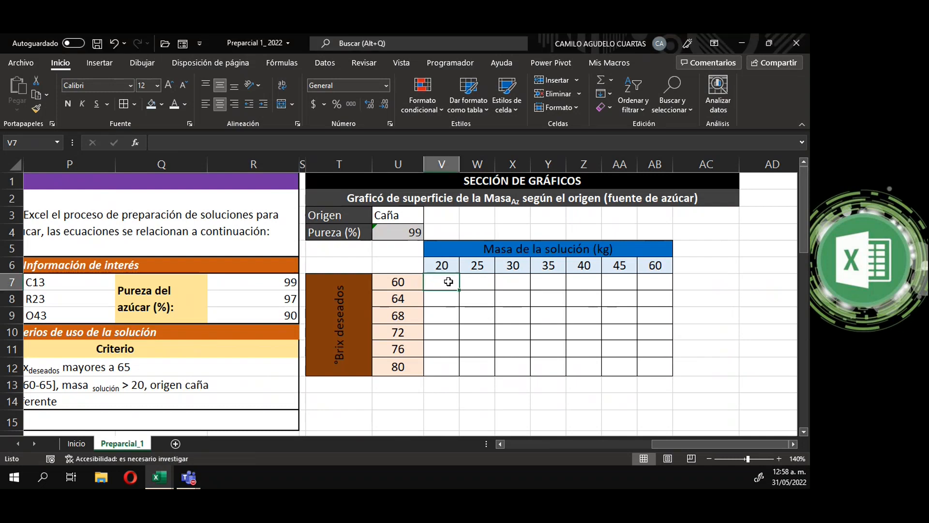
{"action": "type", "text": "="}
{"action": "left_click", "coordinate": [443, 267]}
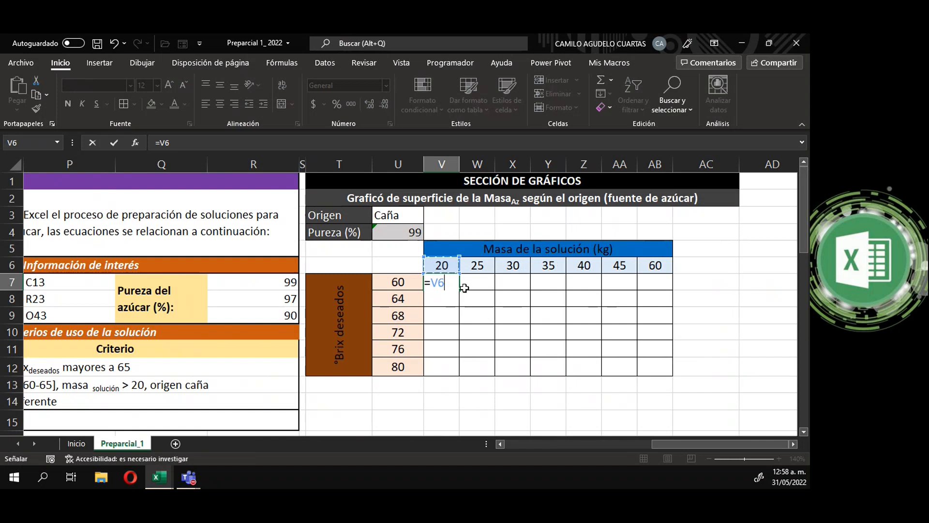
{"action": "key", "text": "F4"}
{"action": "key", "text": "F4"}
{"action": "type", "text": "*"}
{"action": "left_click", "coordinate": [398, 281]}
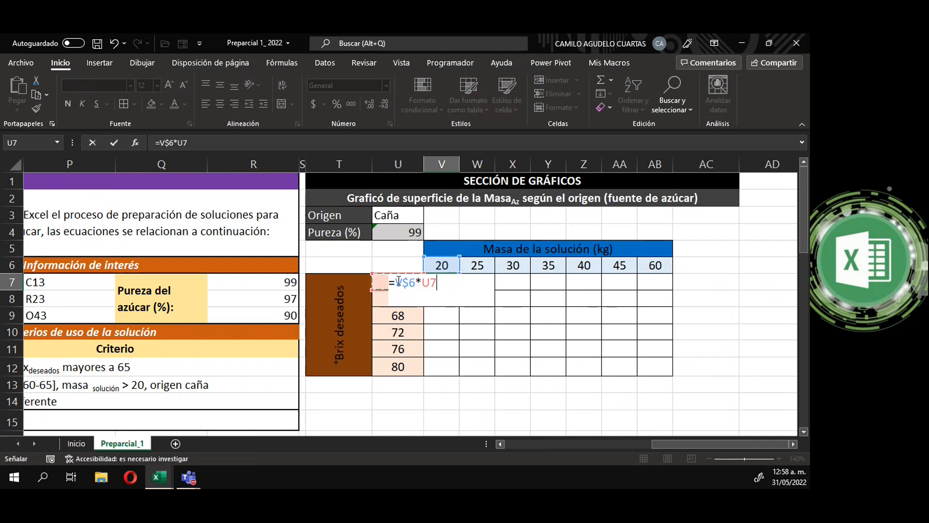
{"action": "key", "text": "F4"}
{"action": "key", "text": "F4"}
{"action": "key", "text": "F4"}
{"action": "type", "text": "/"}
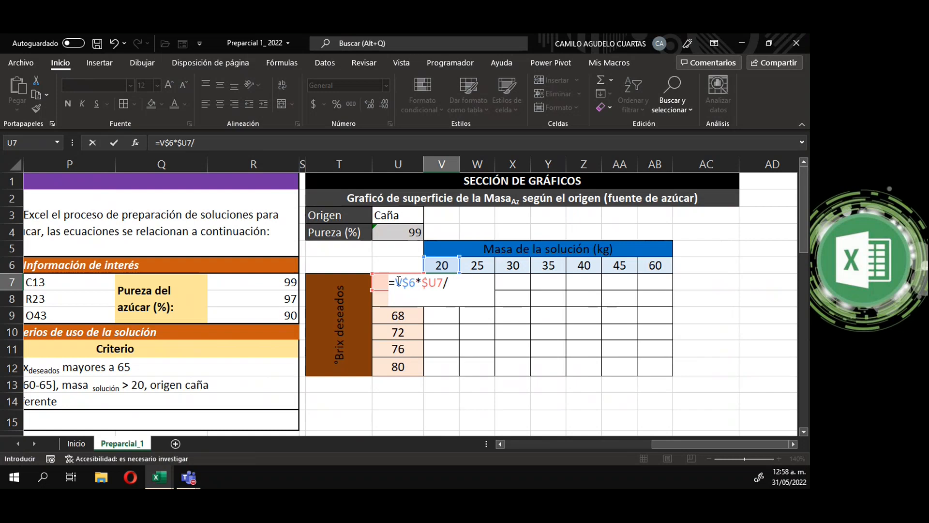
{"action": "left_click", "coordinate": [408, 232]}
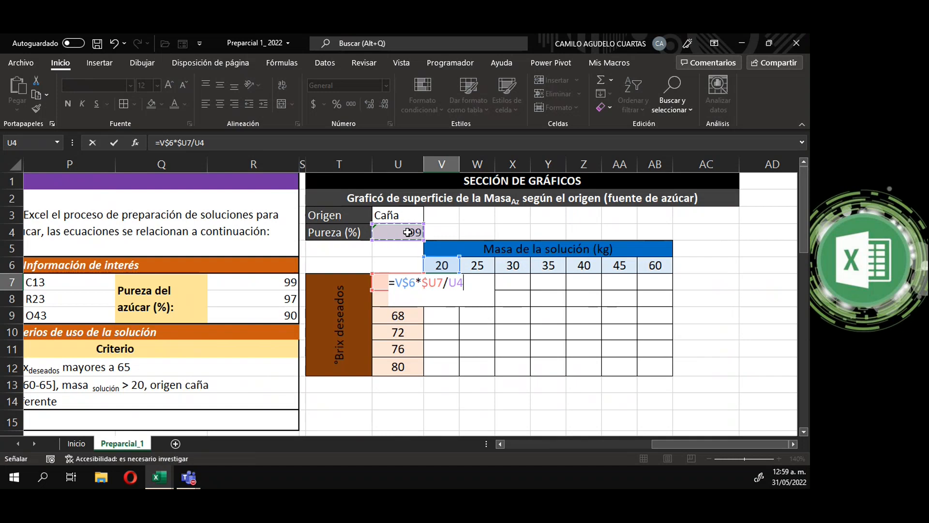
{"action": "key", "text": "F4"}
{"action": "key", "text": "Return"}
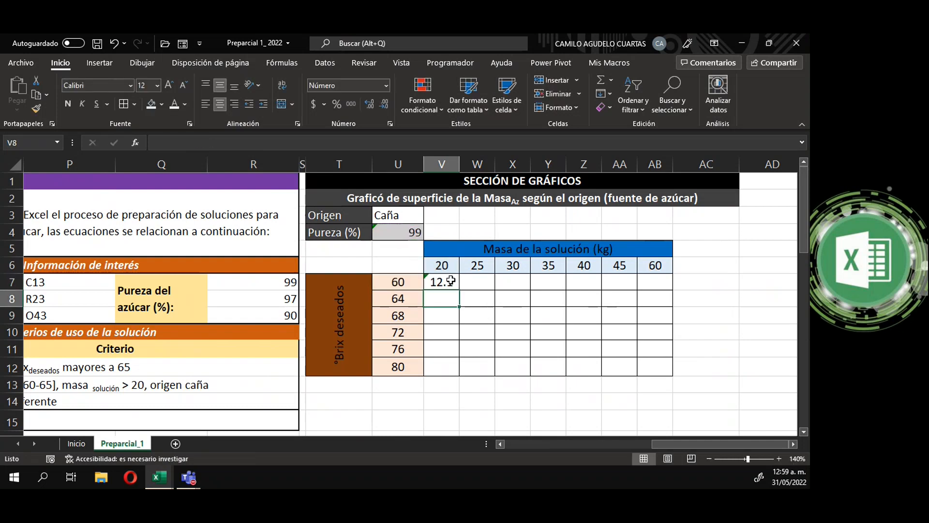
Step: Fill the V7 sugar mass formula across V7:AB12 and check the cell references of the copy in AB12
{"action": "left_click", "coordinate": [451, 281]}
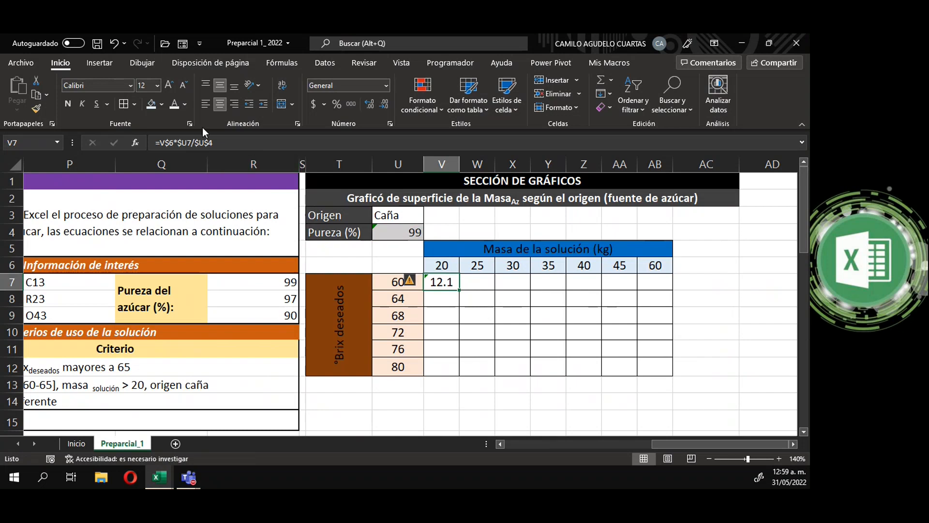
{"action": "left_click_drag", "start_coordinate": [459, 289], "coordinate": [668, 370]}
{"action": "left_click", "coordinate": [608, 382]}
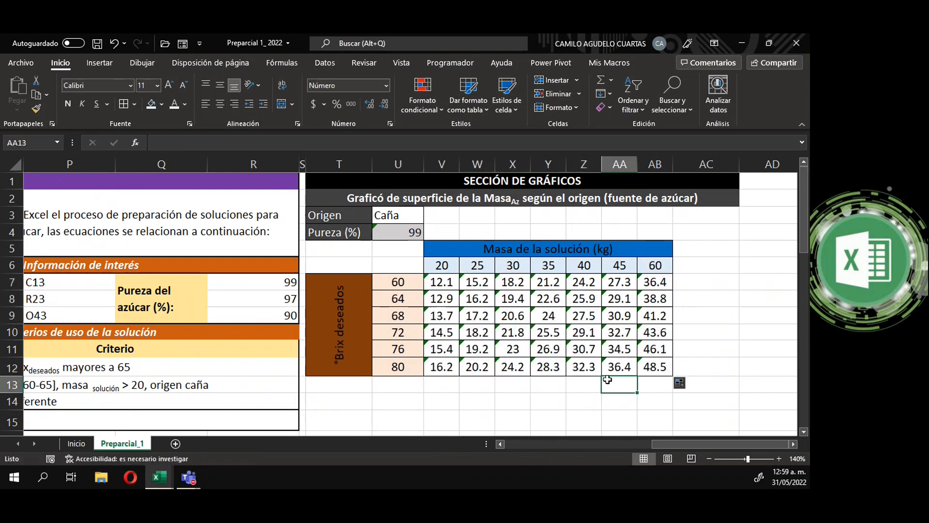
{"action": "double_click", "coordinate": [655, 367]}
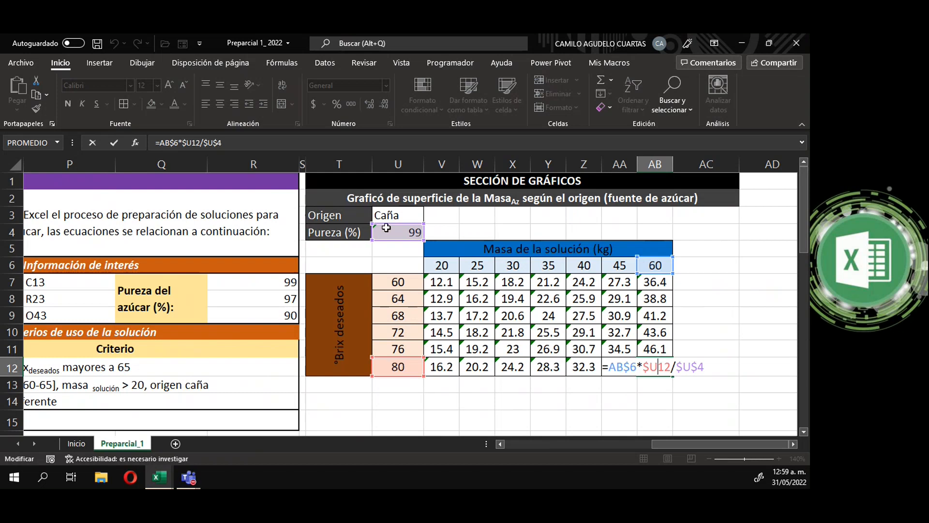
{"action": "key", "text": "Return"}
{"action": "left_click", "coordinate": [511, 401]}
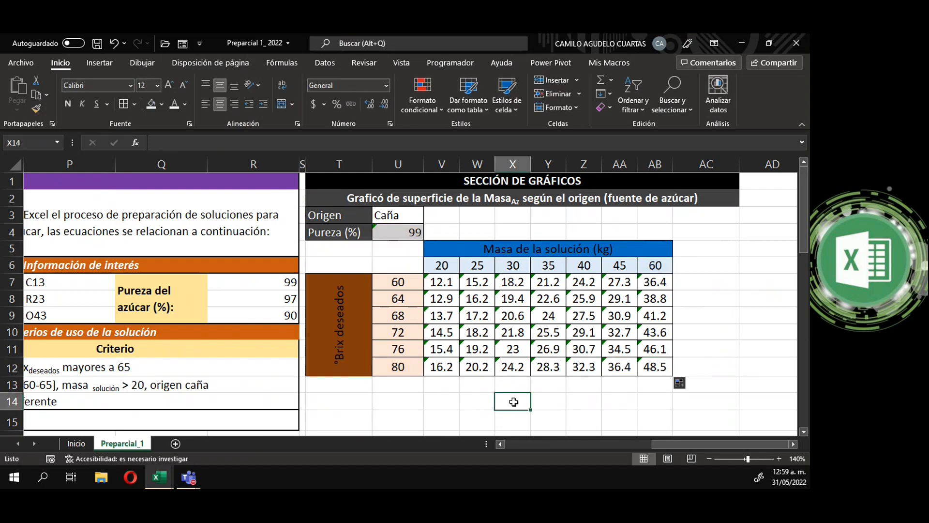
{"action": "left_click", "coordinate": [578, 385]}
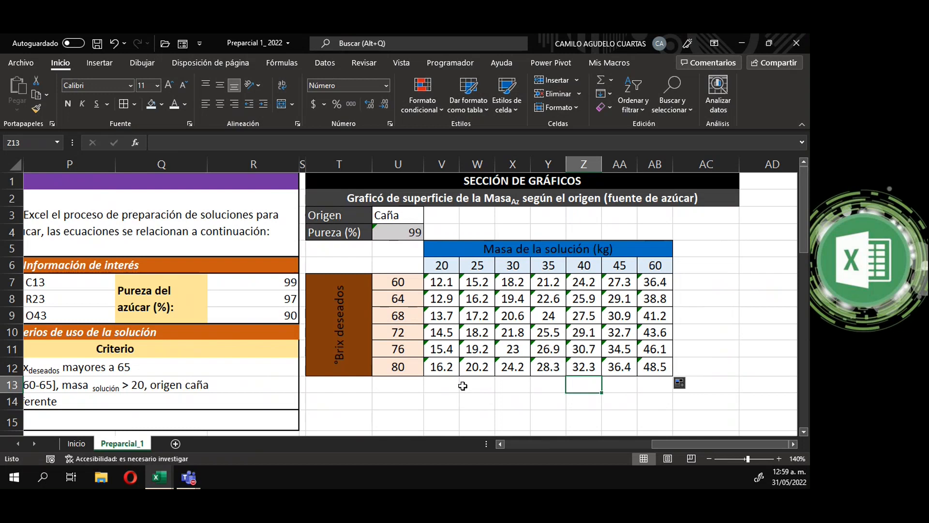
Step: Insert a 3D surface chart (Superficie 3D) from the table range U6:AB12, including the °Brix and solution mass values
{"action": "left_click_drag", "start_coordinate": [409, 260], "coordinate": [528, 338]}
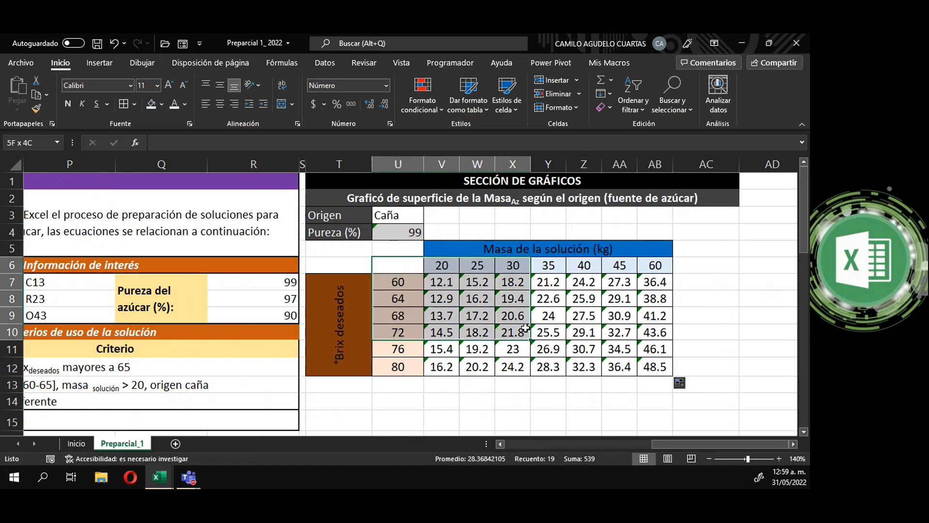
{"action": "left_click", "coordinate": [412, 265]}
{"action": "left_click_drag", "start_coordinate": [405, 264], "coordinate": [469, 299]}
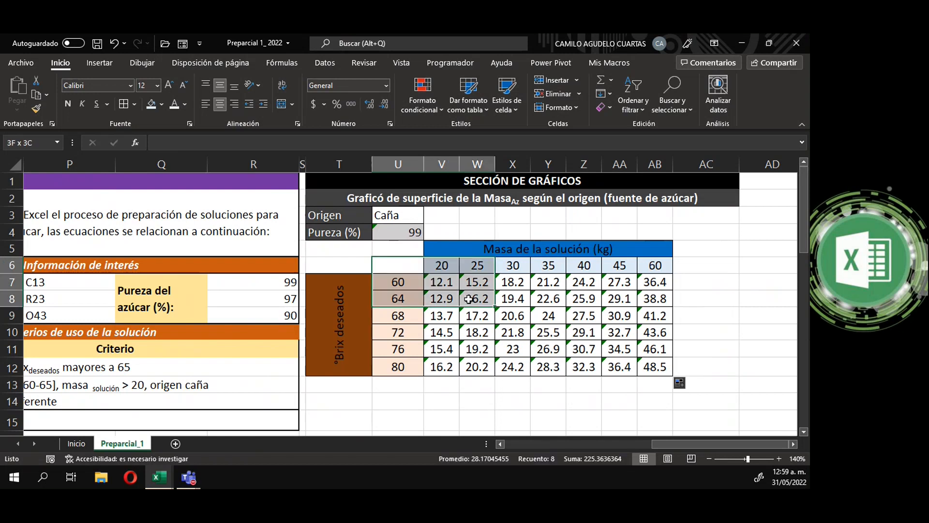
{"action": "left_click_drag", "start_coordinate": [534, 322], "coordinate": [624, 367]}
{"action": "left_click", "coordinate": [411, 263]}
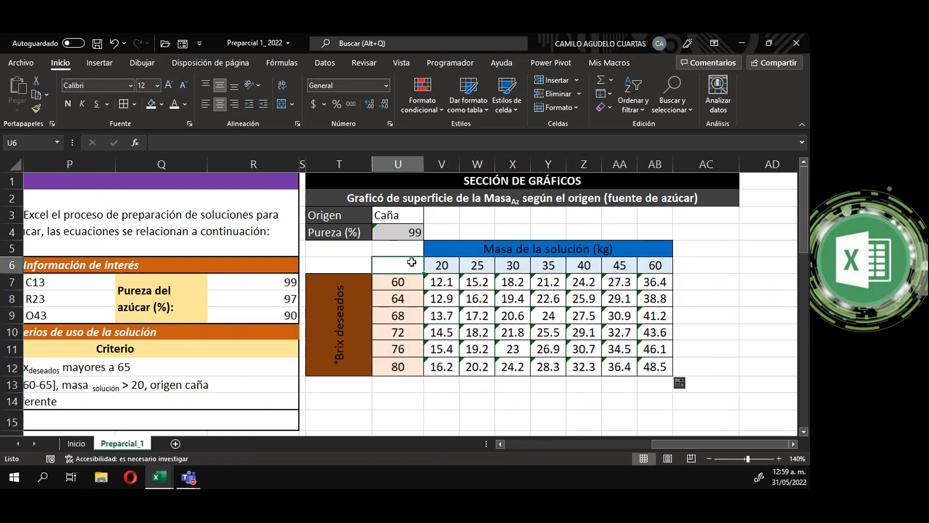
{"action": "left_click_drag", "start_coordinate": [501, 304], "coordinate": [646, 368]}
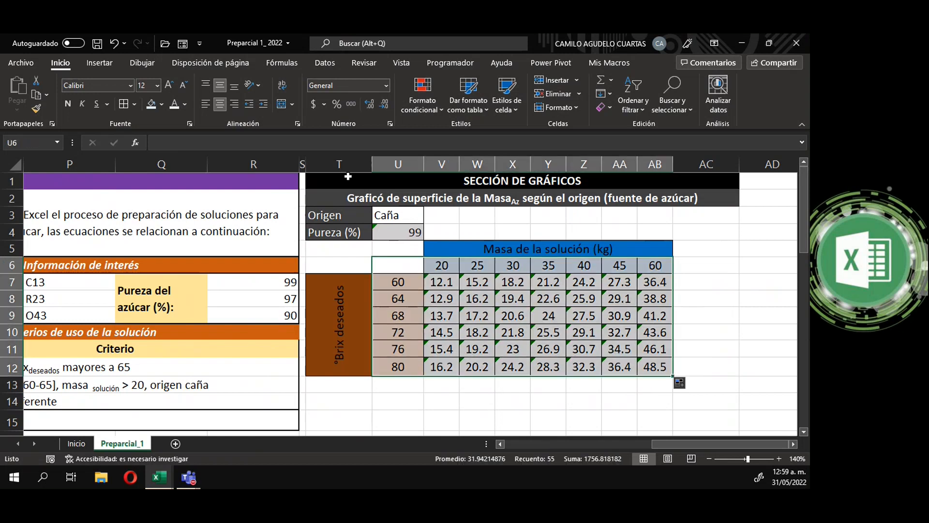
{"action": "left_click", "coordinate": [108, 63]}
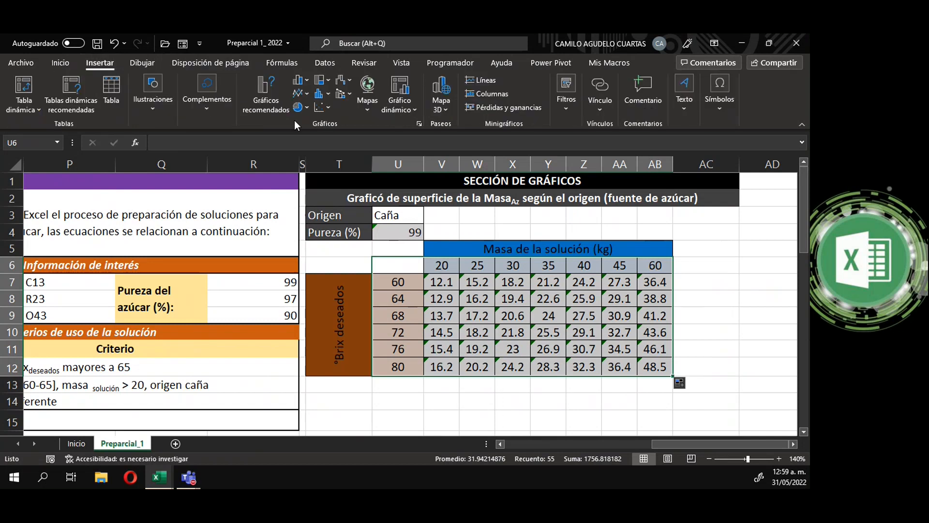
{"action": "left_click", "coordinate": [261, 99]}
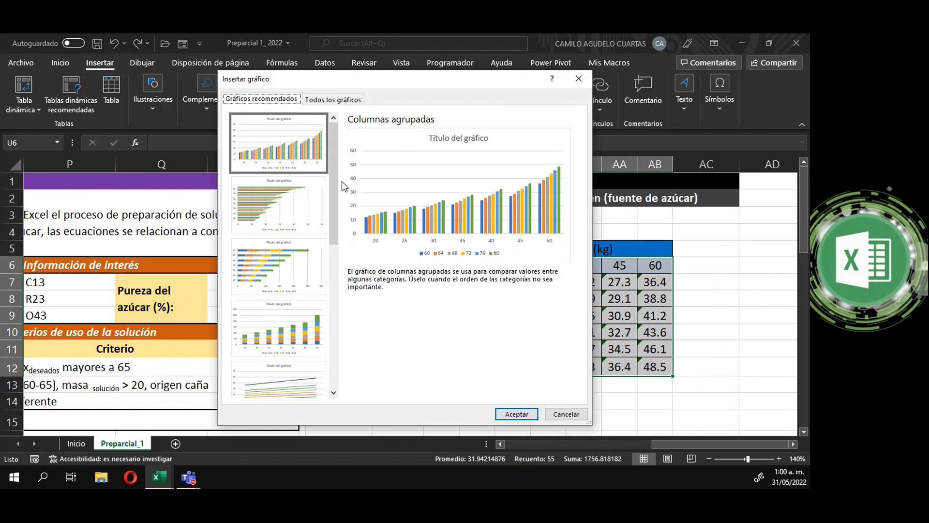
{"action": "left_click", "coordinate": [334, 99]}
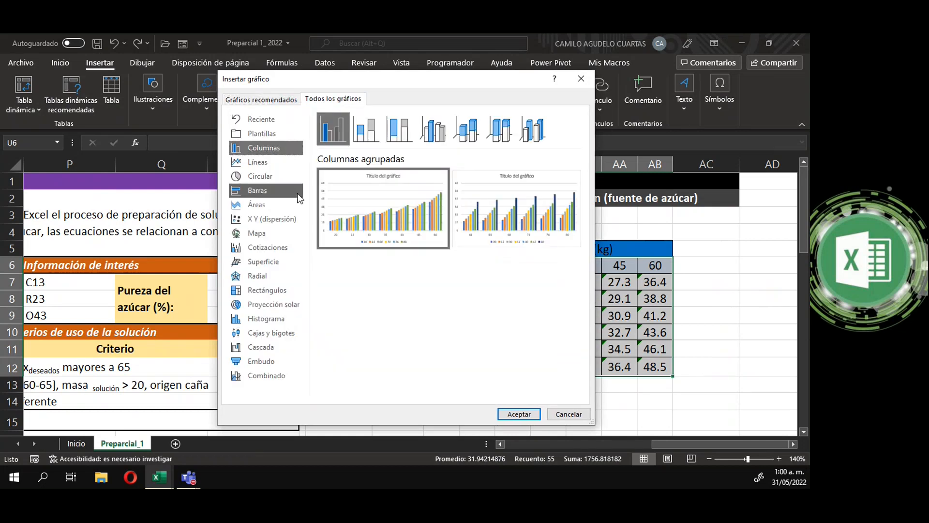
{"action": "left_click", "coordinate": [249, 264]}
{"action": "mouse_move", "coordinate": [380, 199]}
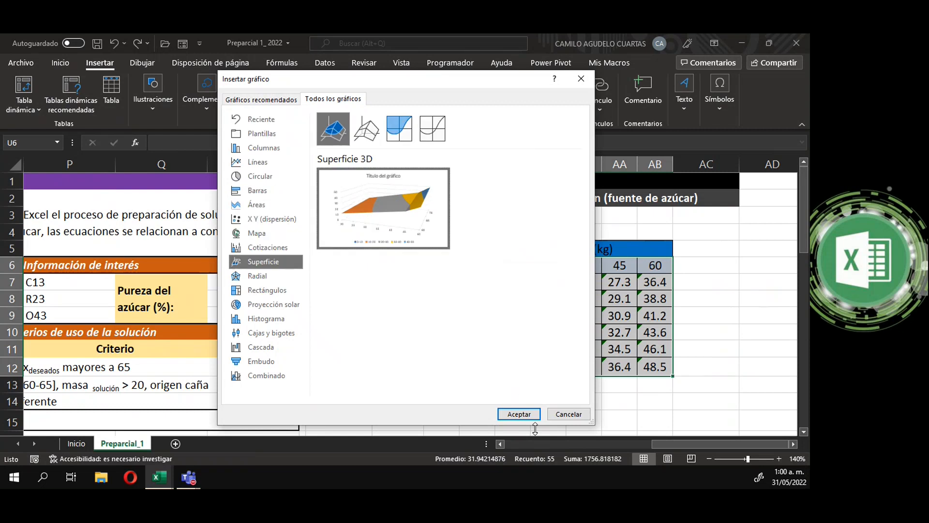
{"action": "left_click", "coordinate": [519, 413]}
Step: Position the surface chart directly below the data table, starting at row 13 in column T
{"action": "left_click_drag", "start_coordinate": [492, 235], "coordinate": [588, 375]}
{"action": "scroll", "coordinate": [596, 311], "scroll_direction": "down", "scroll_amount": 3}
{"action": "mouse_move", "coordinate": [605, 201]}
{"action": "left_mouse_down"}
{"action": "mouse_move", "coordinate": [603, 301]}
{"action": "mouse_move", "coordinate": [605, 256]}
{"action": "left_mouse_up"}
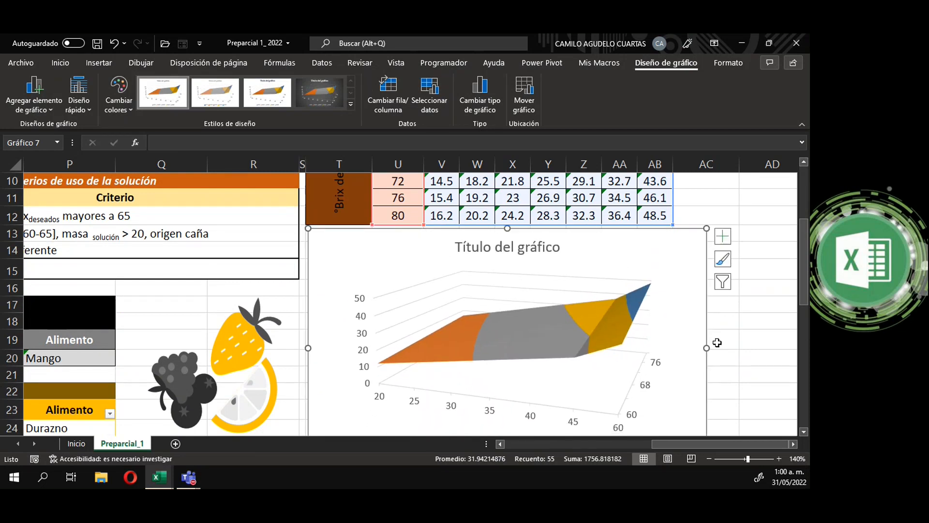
Step: Add axis titles to the surface chart and remove its chart title
{"action": "left_click", "coordinate": [723, 236]}
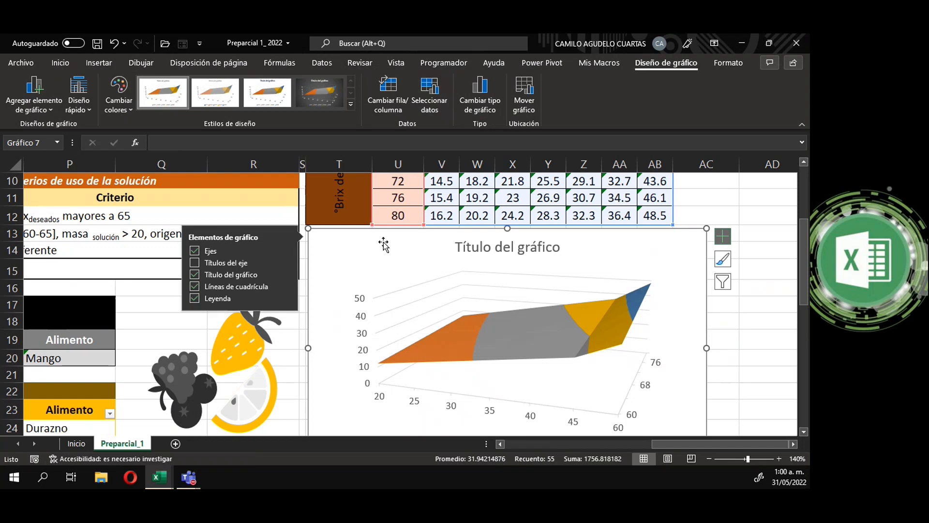
{"action": "left_click", "coordinate": [194, 263]}
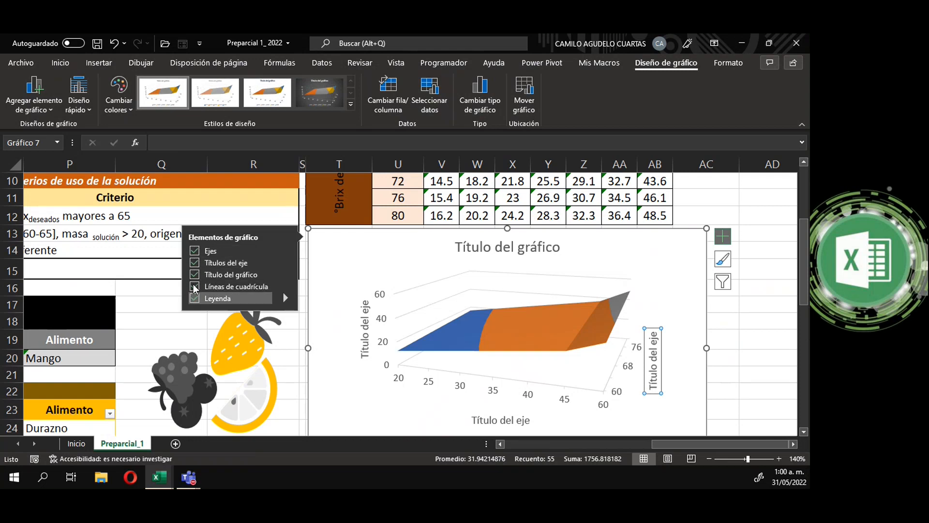
{"action": "left_click", "coordinate": [195, 275]}
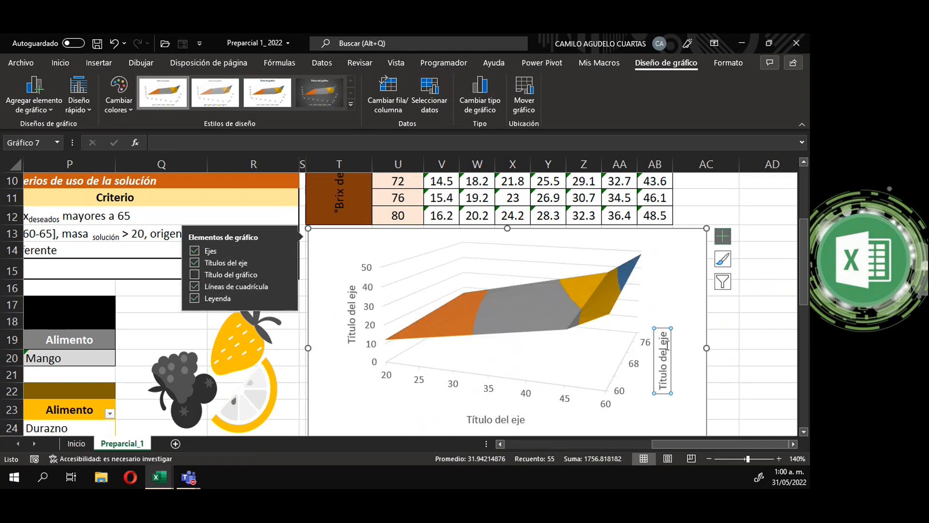
{"action": "left_click", "coordinate": [725, 342]}
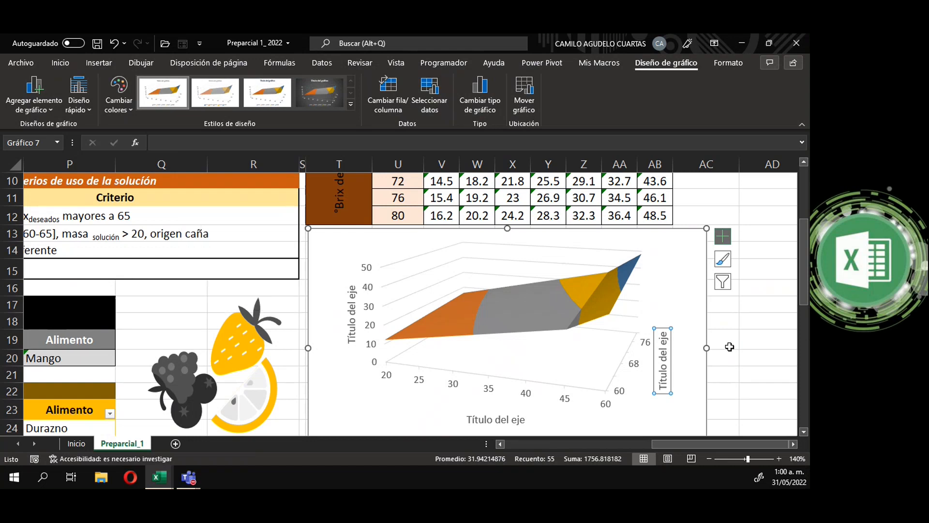
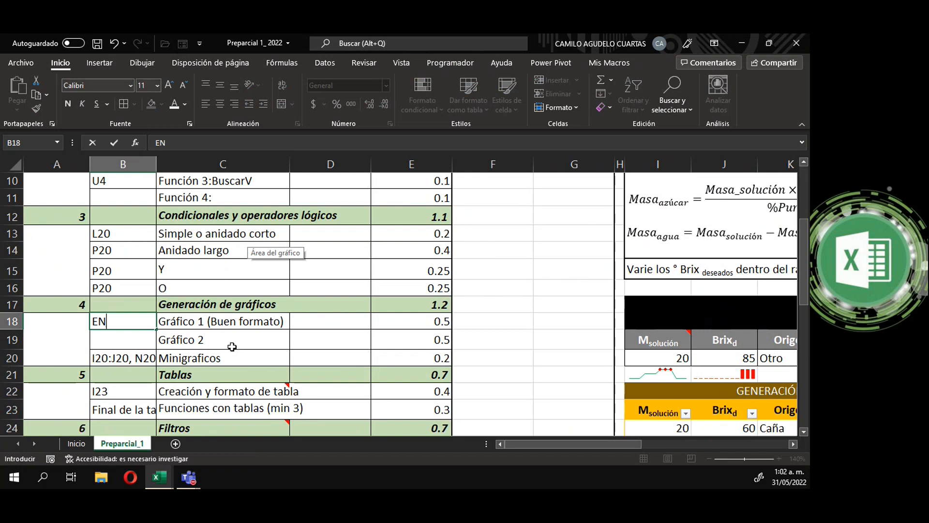
Step: Enter "En la hoja" in B18 and B19 as the location of Gráfico 1 and Gráfico 2
{"action": "key", "text": "BackSpace"}
{"action": "type", "text": "n la hoja"}
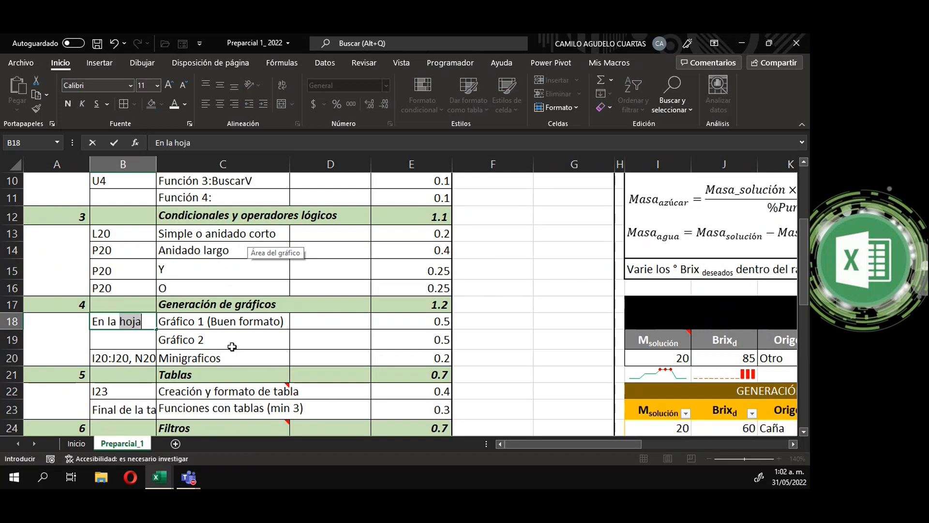
{"action": "key", "text": "Tab"}
{"action": "key", "text": "Return"}
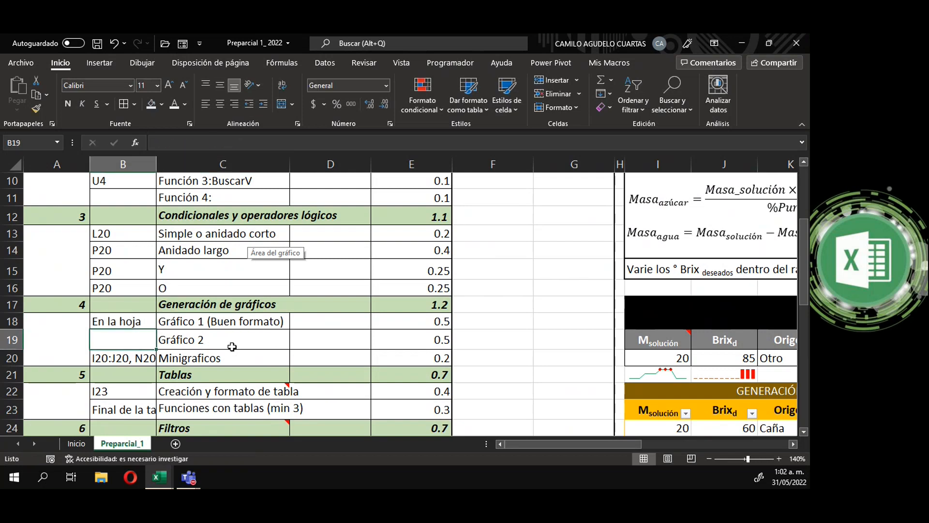
{"action": "type", "text": "Enl"}
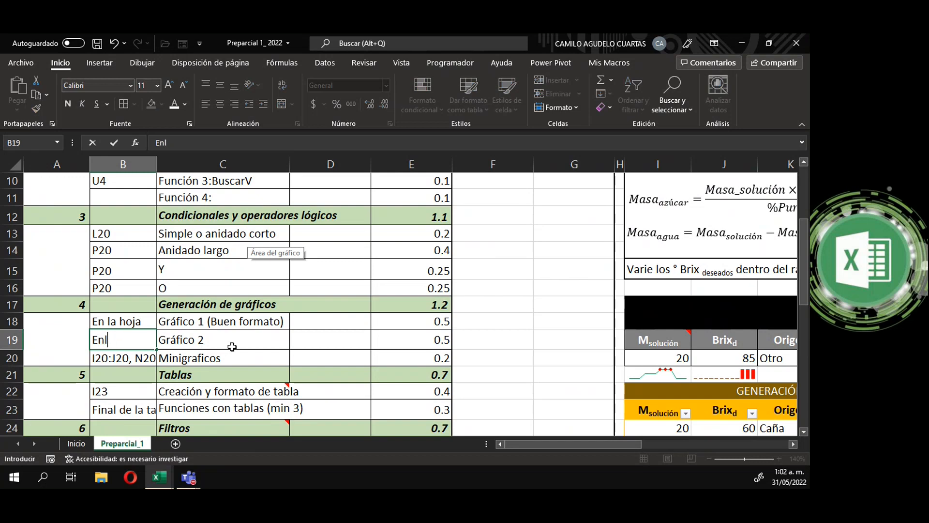
{"action": "type", "text": "a  la"}
{"action": "key", "text": "Tab"}
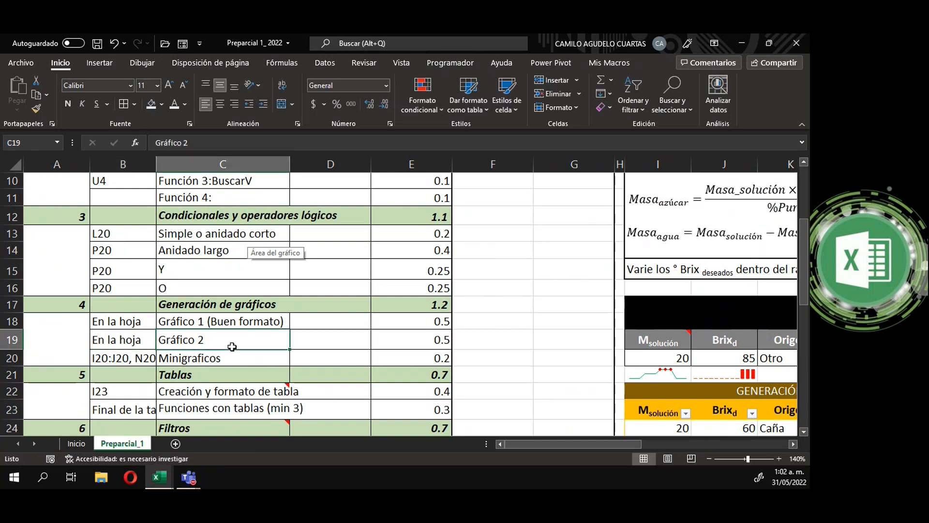
{"action": "left_click", "coordinate": [389, 339]}
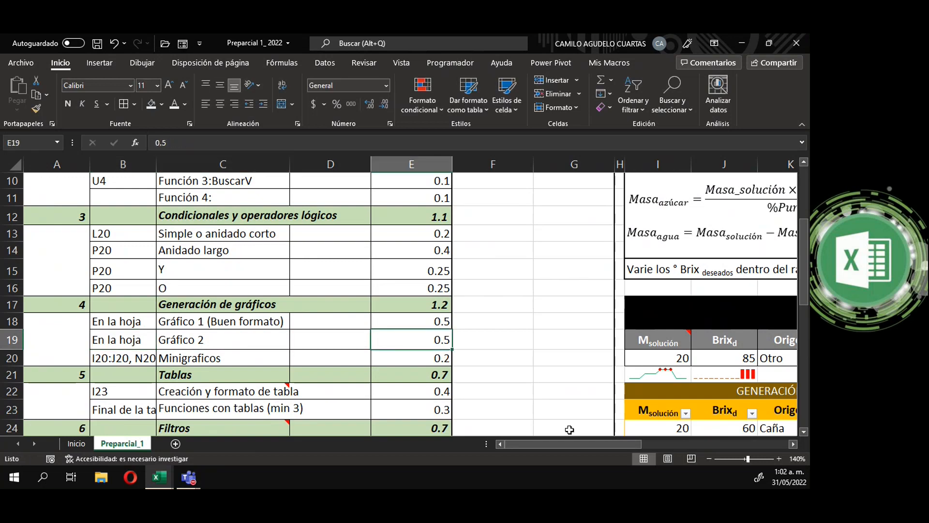
Step: Reduce the sheet zoom to 110% and review the surface chart together with its sugar mass table
{"action": "left_click_drag", "start_coordinate": [571, 445], "coordinate": [718, 445]}
{"action": "scroll", "coordinate": [579, 367], "scroll_direction": "down", "scroll_amount": 2}
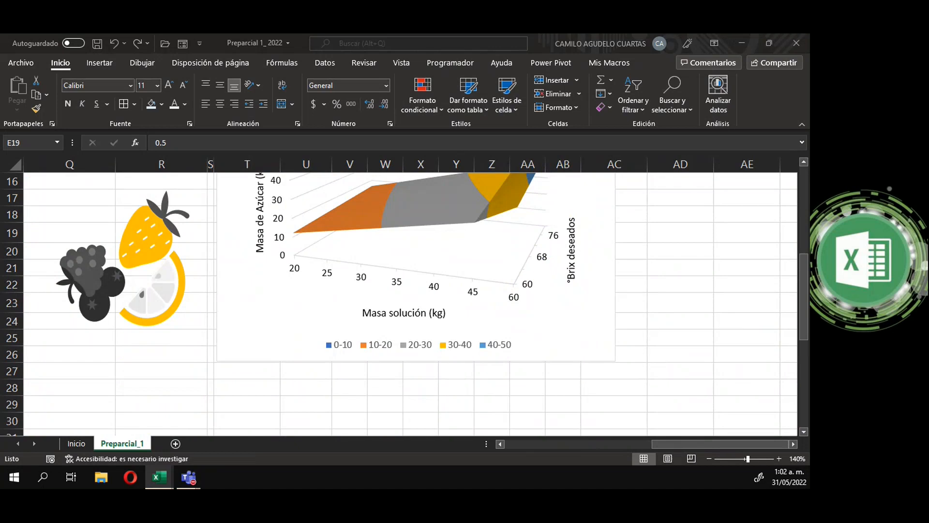
{"action": "scroll", "coordinate": [339, 382], "scroll_direction": "up", "scroll_amount": 2}
{"action": "scroll", "coordinate": [661, 425], "scroll_direction": "down", "scroll_amount": 1}
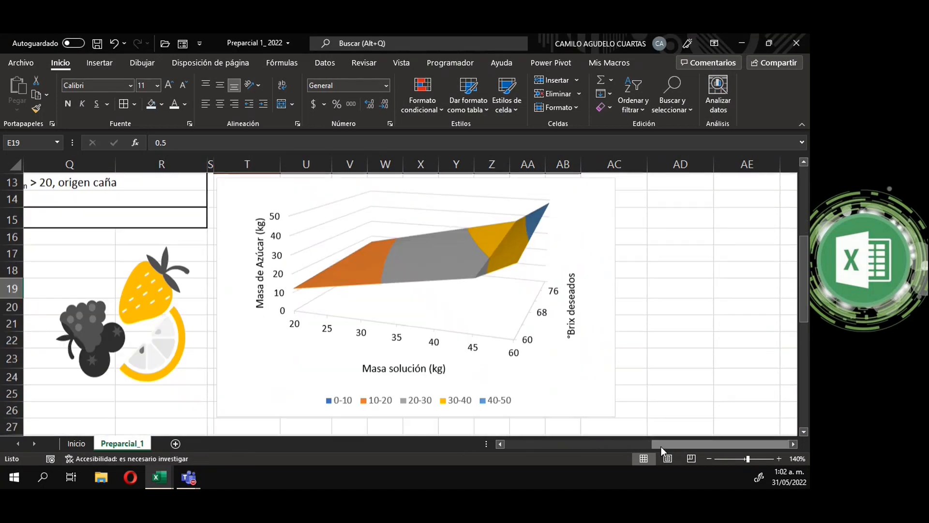
{"action": "left_click", "coordinate": [708, 458]}
{"action": "left_click", "coordinate": [708, 458]}
{"action": "left_click", "coordinate": [708, 458]}
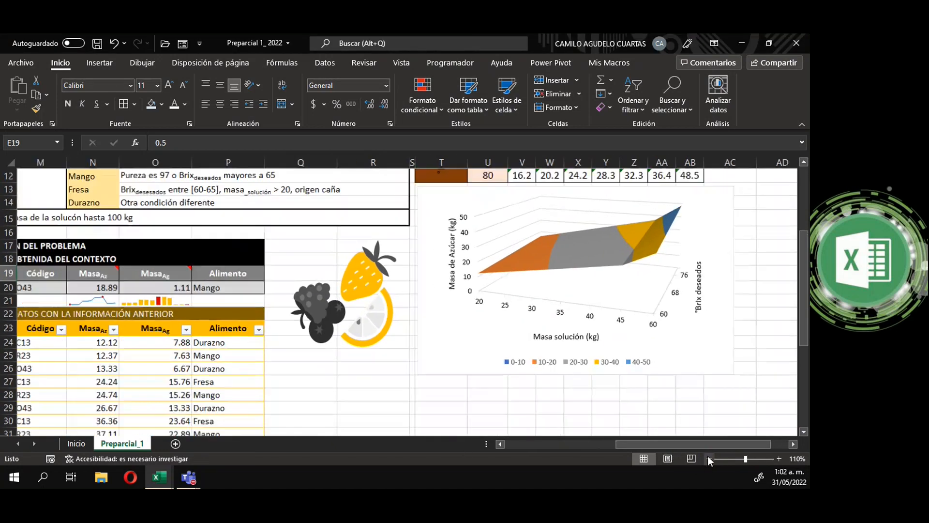
{"action": "left_click_drag", "start_coordinate": [660, 441], "coordinate": [675, 445]}
{"action": "scroll", "coordinate": [541, 359], "scroll_direction": "up", "scroll_amount": 2}
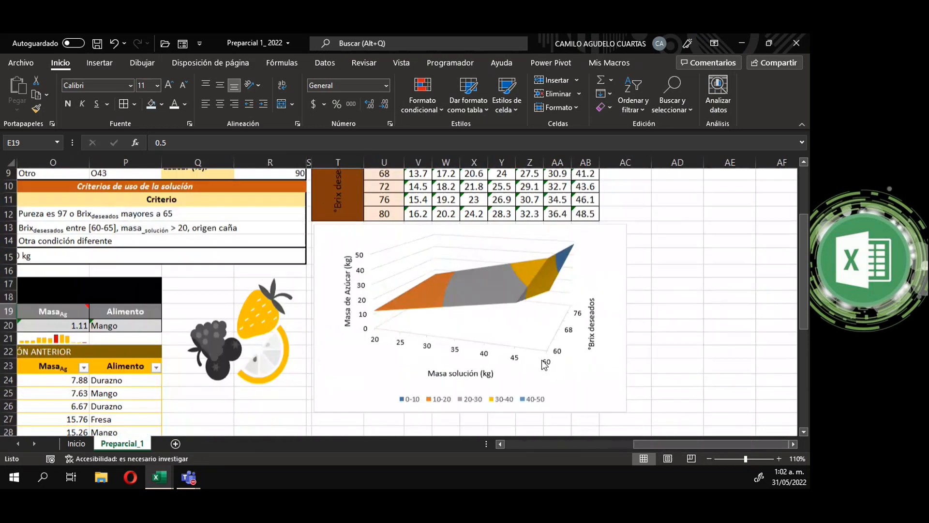
{"action": "scroll", "coordinate": [542, 359], "scroll_direction": "up", "scroll_amount": 1}
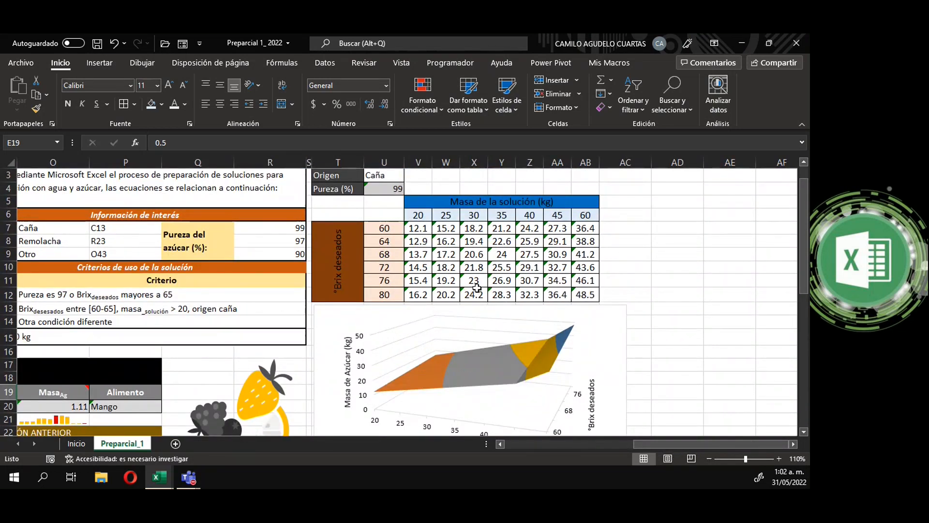
Step: Insert an empty markers-only scatter chart (Dispersión) and place it directly below the surface chart, starting at row 27 in column T
{"action": "scroll", "coordinate": [478, 291], "scroll_direction": "down", "scroll_amount": 4}
{"action": "left_click", "coordinate": [344, 363]}
{"action": "left_click", "coordinate": [342, 356]}
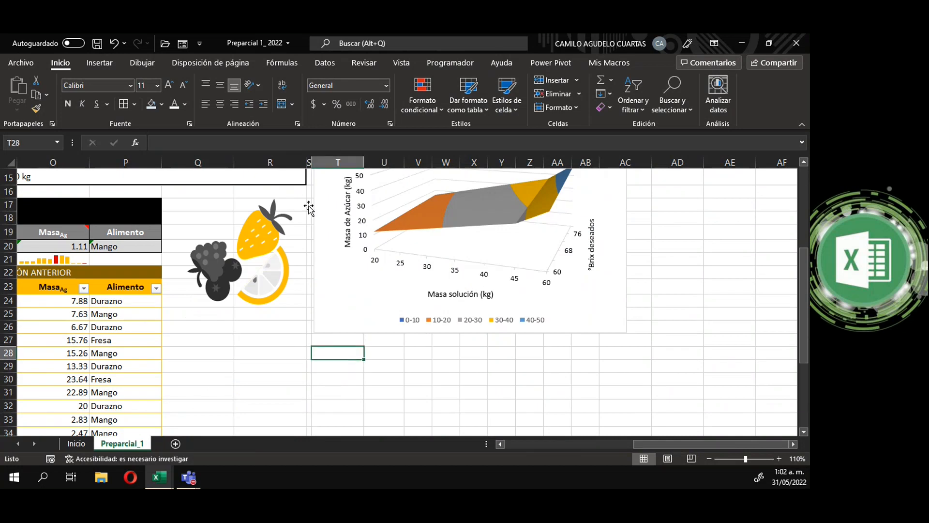
{"action": "left_click", "coordinate": [97, 62]}
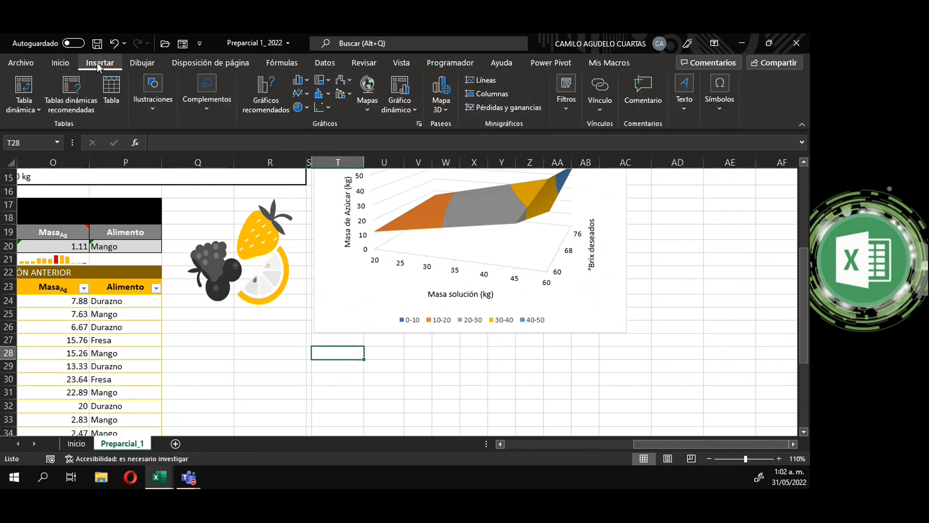
{"action": "left_click", "coordinate": [331, 105]}
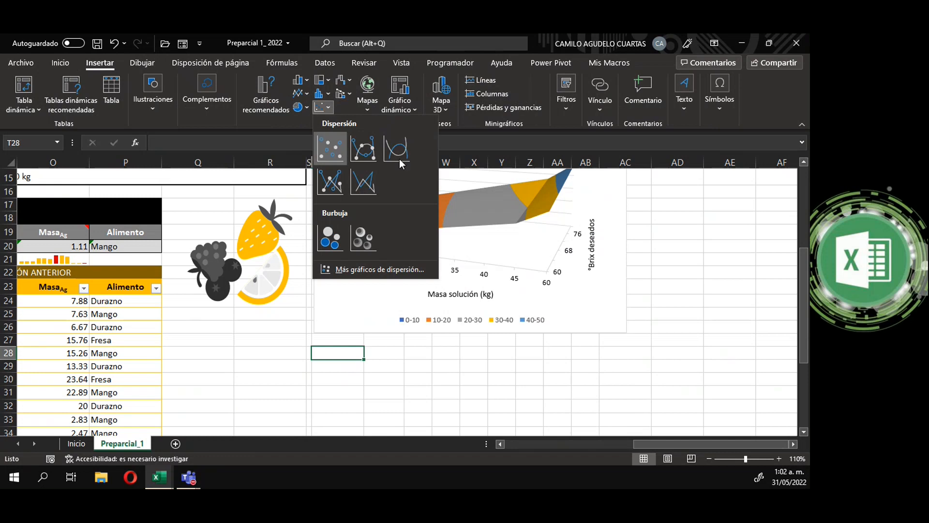
{"action": "left_click", "coordinate": [331, 150]}
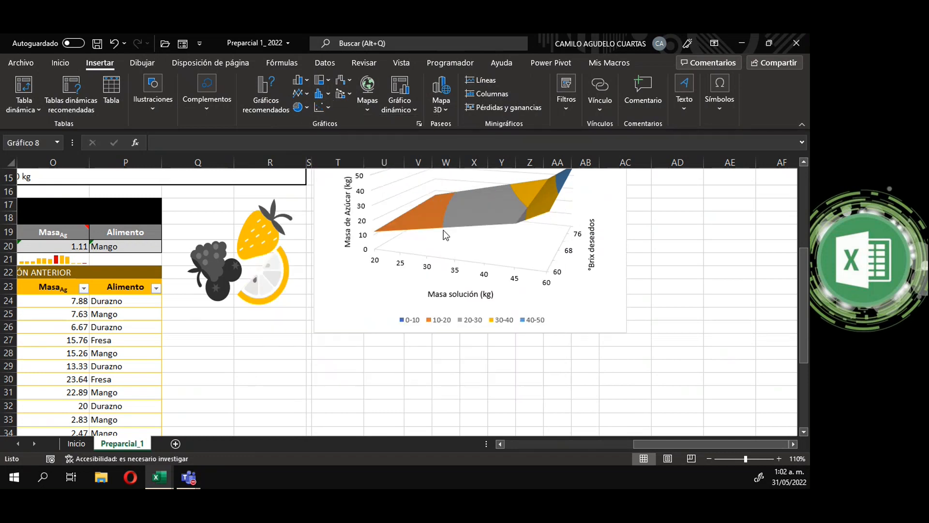
{"action": "left_click_drag", "start_coordinate": [414, 231], "coordinate": [478, 360]}
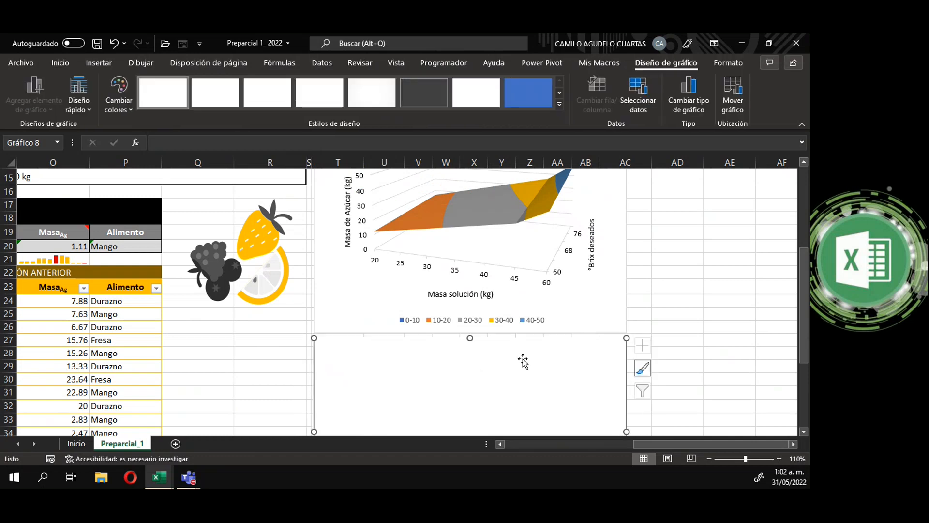
Step: Add a scatter series named "Con 20 kg de sln" with X values U7:U12 and Y values V7:V12
{"action": "left_click", "coordinate": [631, 97]}
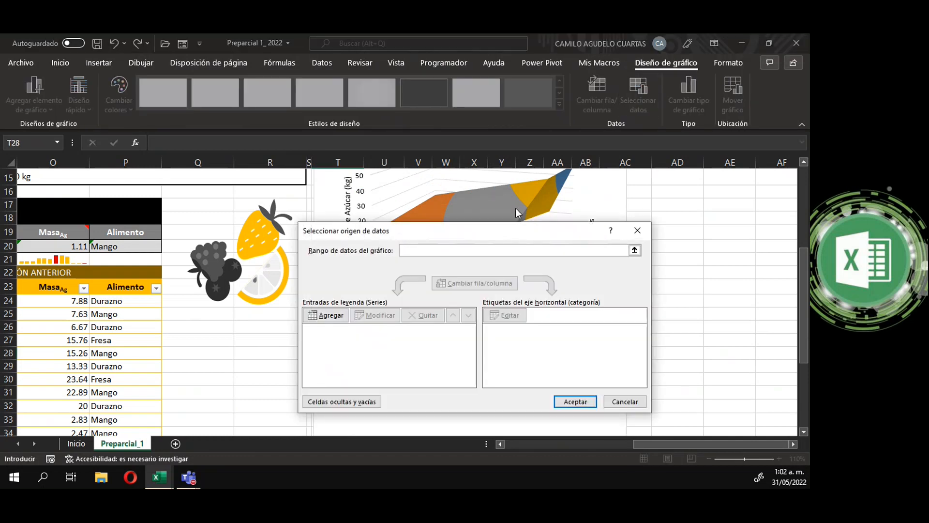
{"action": "left_click", "coordinate": [328, 316]}
{"action": "left_click_drag", "start_coordinate": [478, 266], "coordinate": [609, 264]}
{"action": "scroll", "coordinate": [435, 231], "scroll_direction": "up", "scroll_amount": 4}
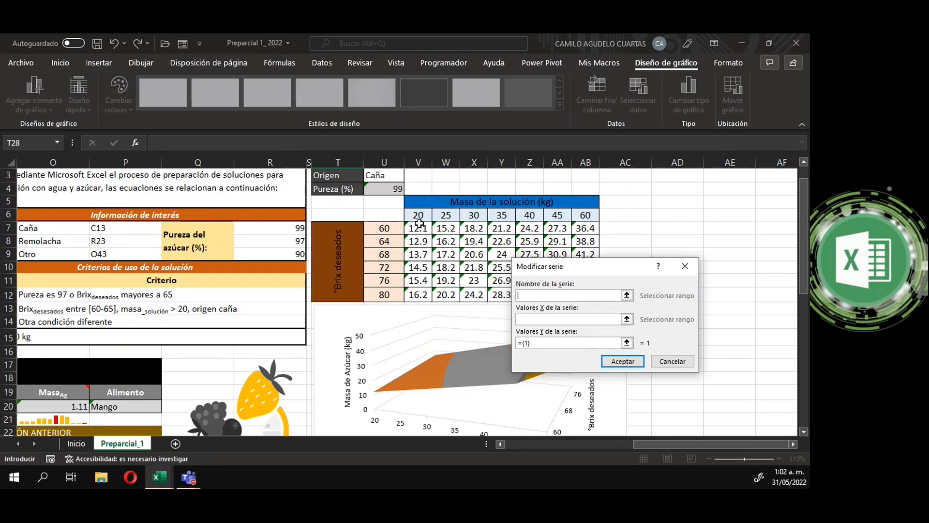
{"action": "left_click", "coordinate": [626, 320]}
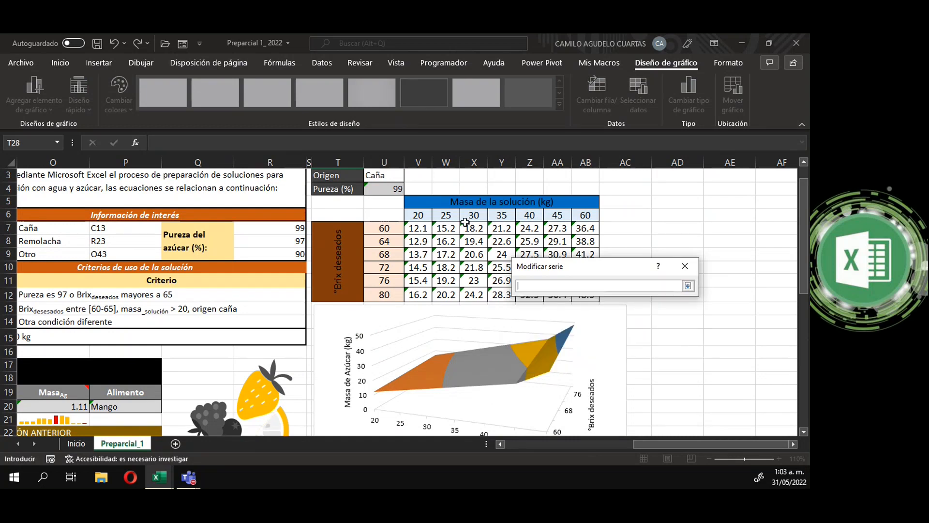
{"action": "left_click", "coordinate": [687, 286]}
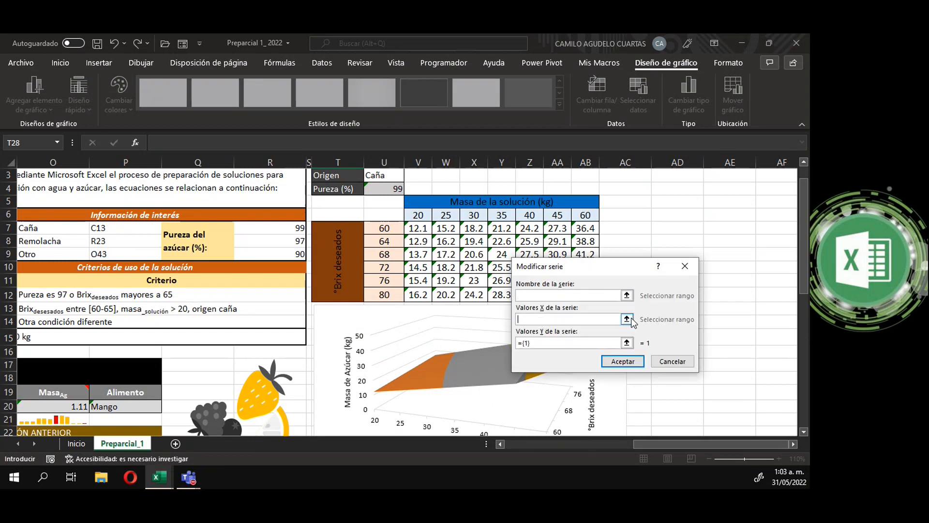
{"action": "left_click_drag", "start_coordinate": [384, 228], "coordinate": [384, 293]}
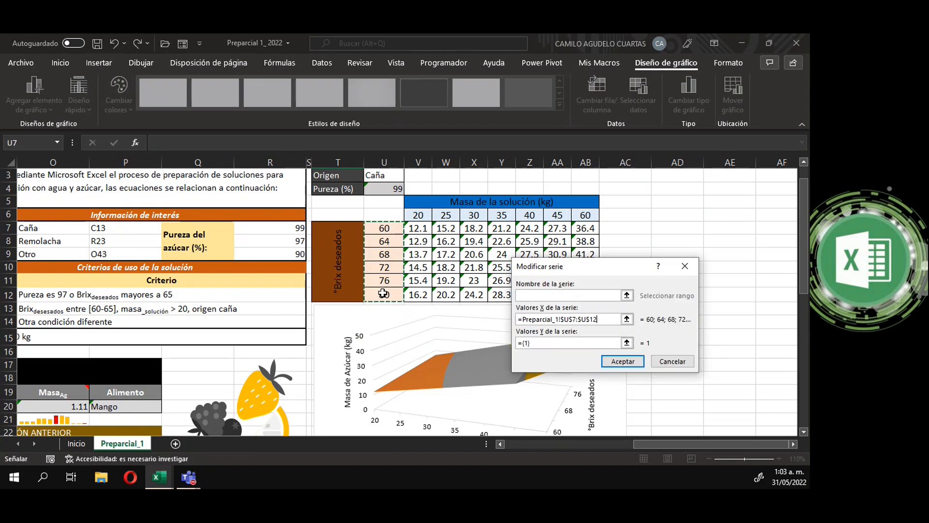
{"action": "left_click", "coordinate": [627, 343]}
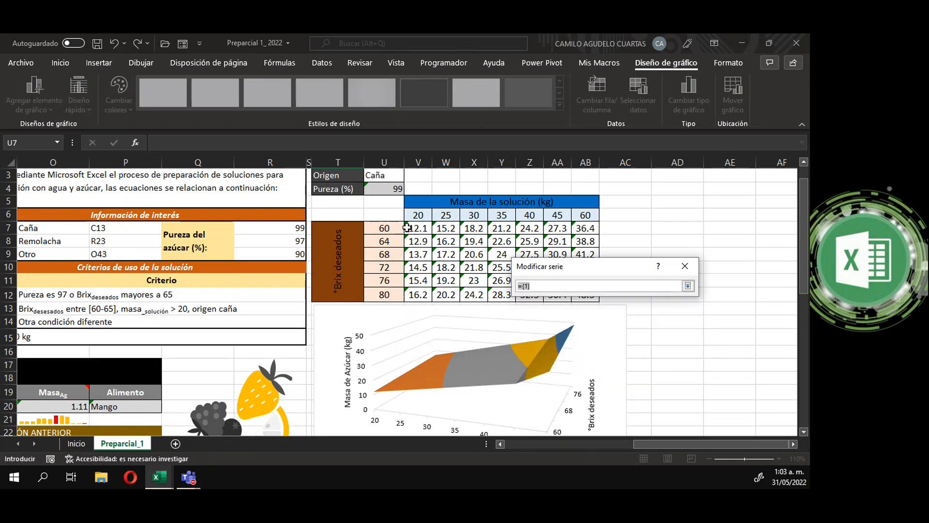
{"action": "left_click_drag", "start_coordinate": [419, 227], "coordinate": [417, 292]}
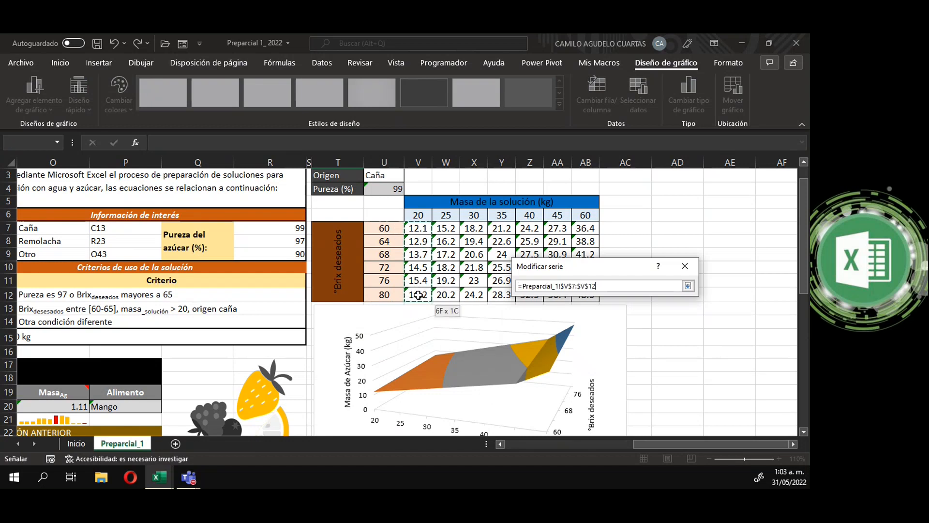
{"action": "left_click", "coordinate": [687, 286]}
{"action": "left_click", "coordinate": [535, 296]}
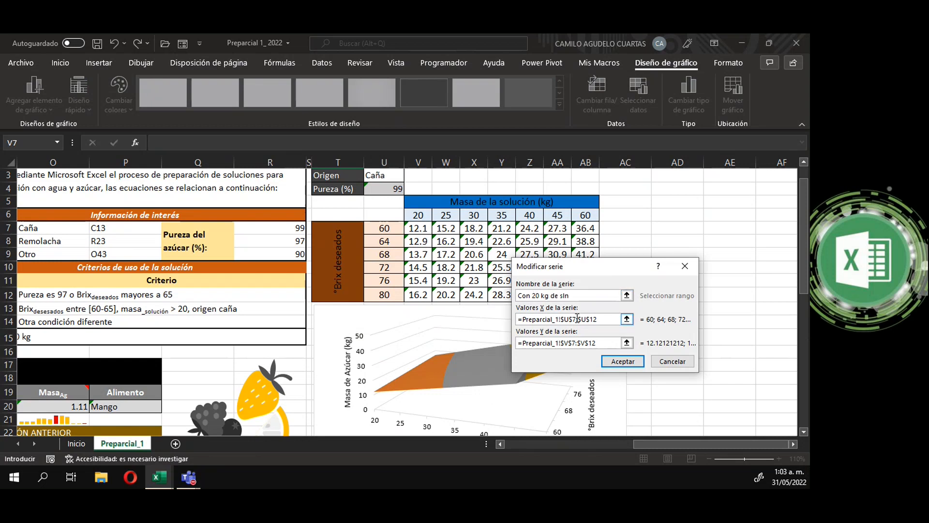
{"action": "left_click", "coordinate": [622, 362]}
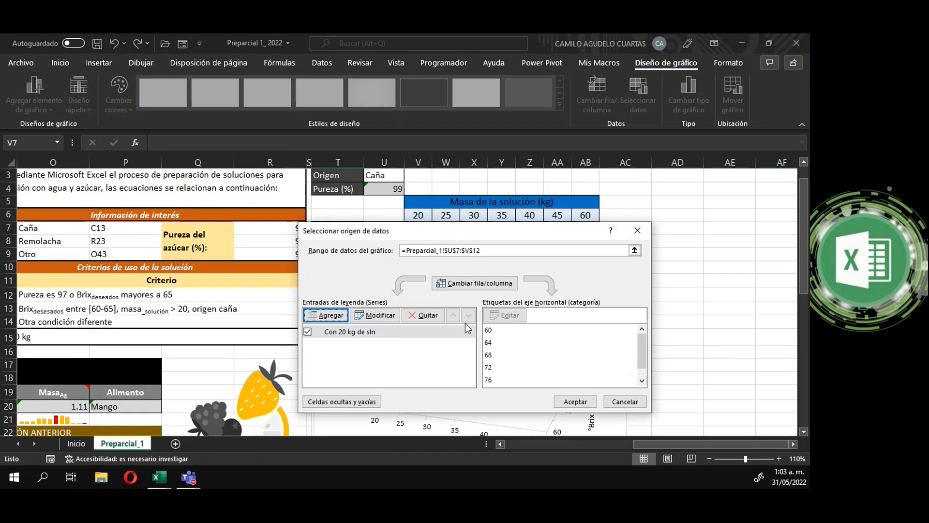
Step: Add a second scatter series named "Con 35 kg de sln" with X values U7:U12 and Y values Y7:Y12
{"action": "left_click", "coordinate": [325, 315]}
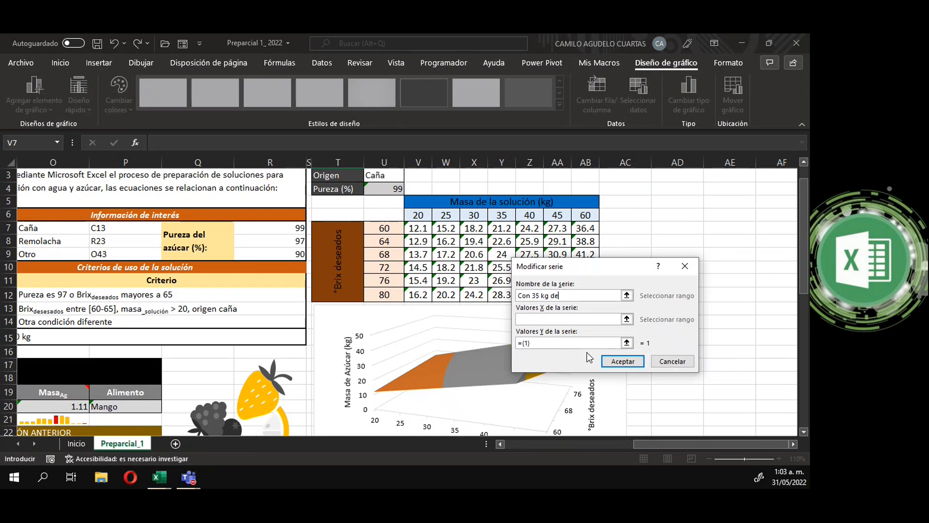
{"action": "left_click", "coordinate": [627, 318]}
{"action": "left_click_drag", "start_coordinate": [385, 229], "coordinate": [385, 294]}
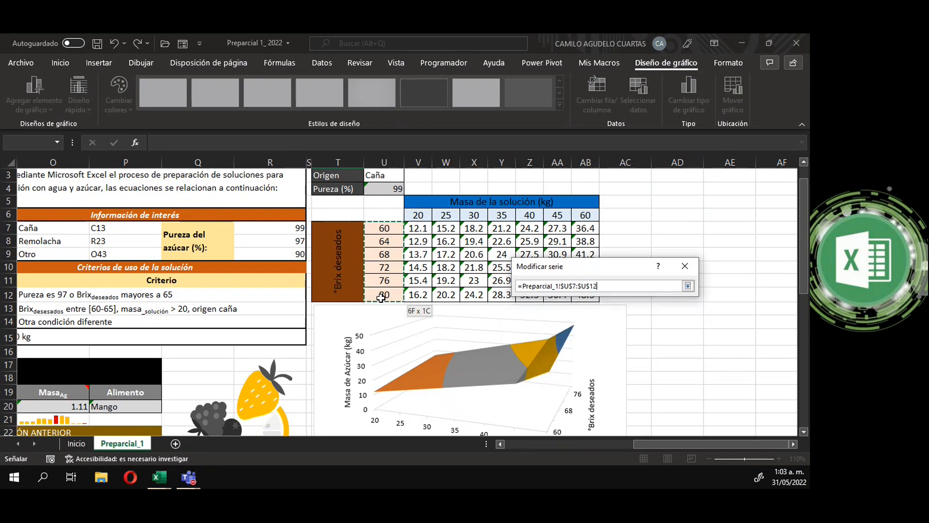
{"action": "left_click", "coordinate": [686, 290]}
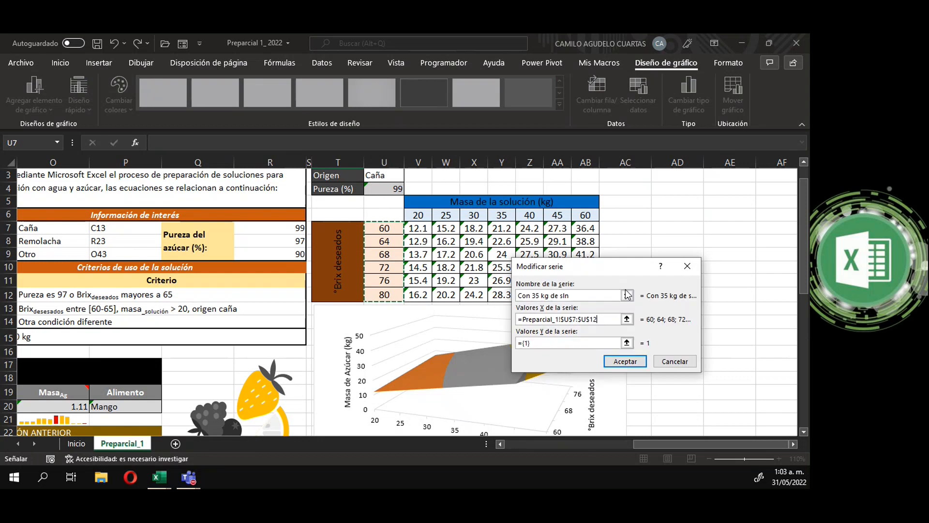
{"action": "left_click", "coordinate": [628, 344]}
{"action": "left_click_drag", "start_coordinate": [499, 228], "coordinate": [502, 294]}
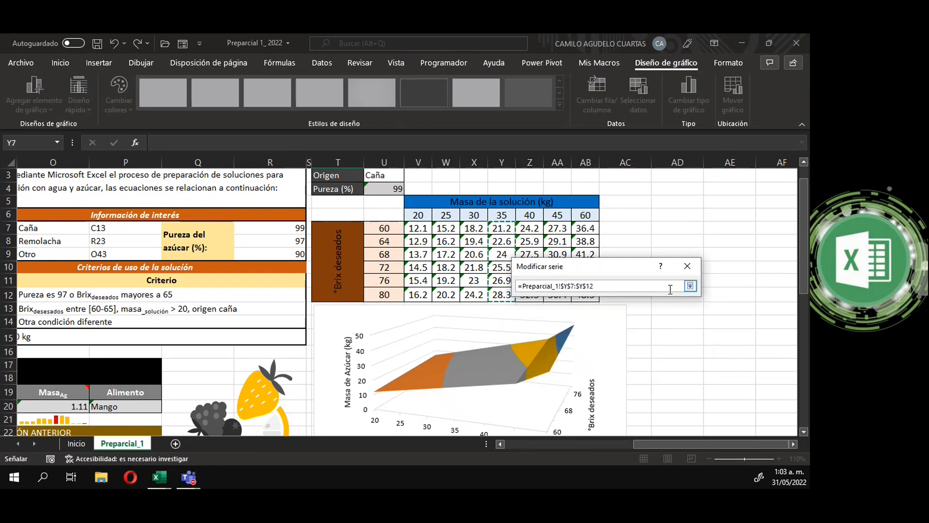
{"action": "left_click", "coordinate": [690, 288]}
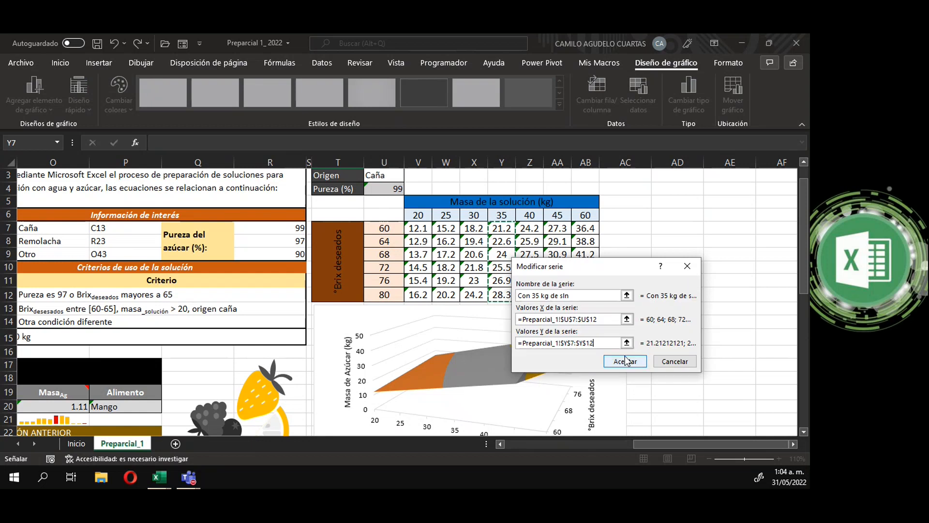
{"action": "left_click", "coordinate": [624, 361]}
Step: Add a third scatter series named "Con 60 kg de sln" with X values U7:U12 and Y values AB7:AB12, and accept the data source
{"action": "left_click", "coordinate": [323, 315]}
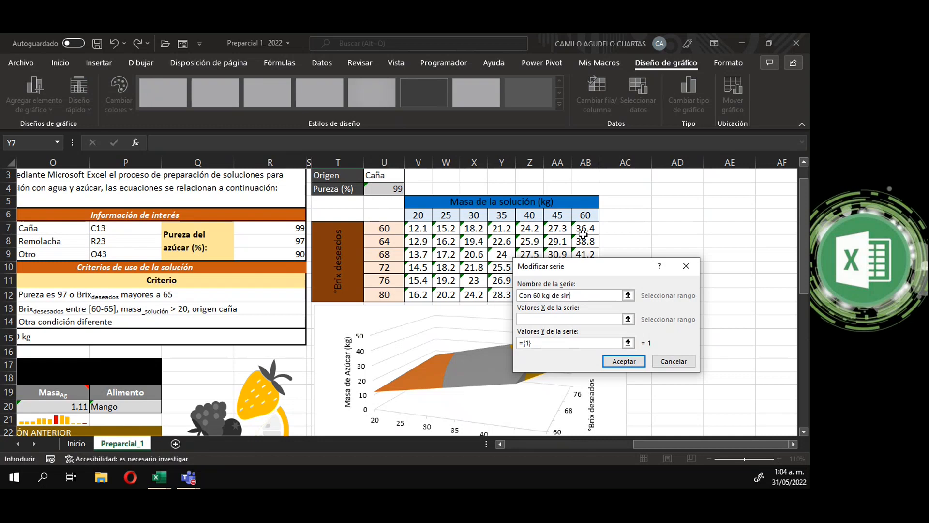
{"action": "left_click", "coordinate": [627, 319]}
{"action": "left_click_drag", "start_coordinate": [387, 228], "coordinate": [394, 294]}
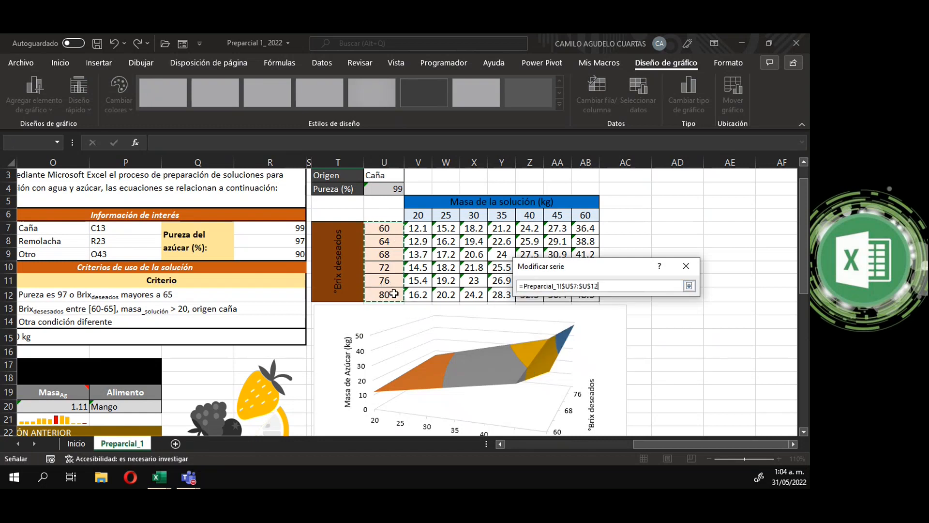
{"action": "left_click", "coordinate": [689, 285]}
{"action": "left_click", "coordinate": [628, 343]}
{"action": "left_click_drag", "start_coordinate": [585, 229], "coordinate": [586, 296]}
{"action": "left_click", "coordinate": [690, 285]}
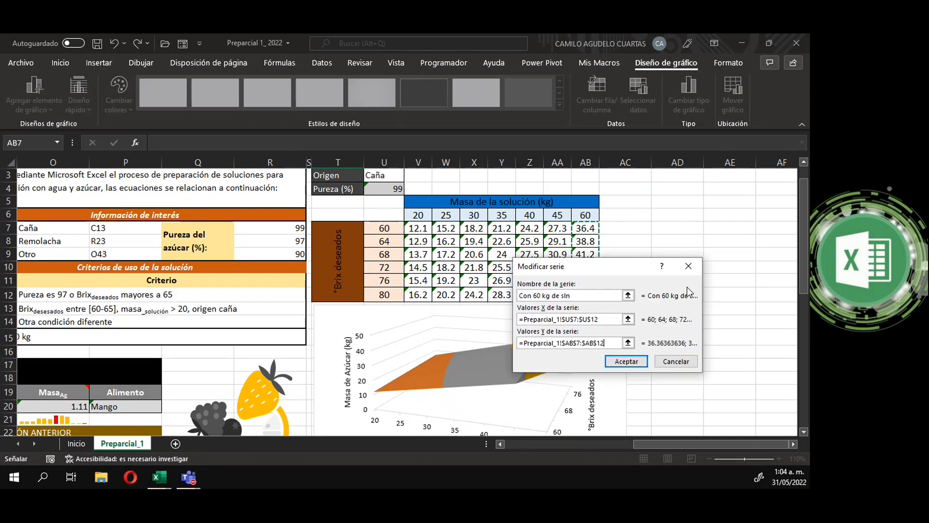
{"action": "left_click", "coordinate": [626, 362]}
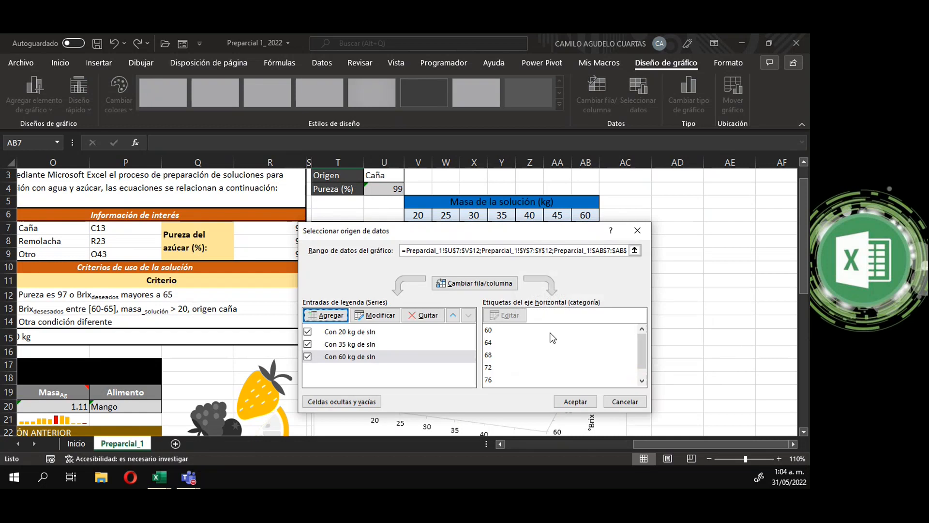
{"action": "left_click", "coordinate": [575, 401]}
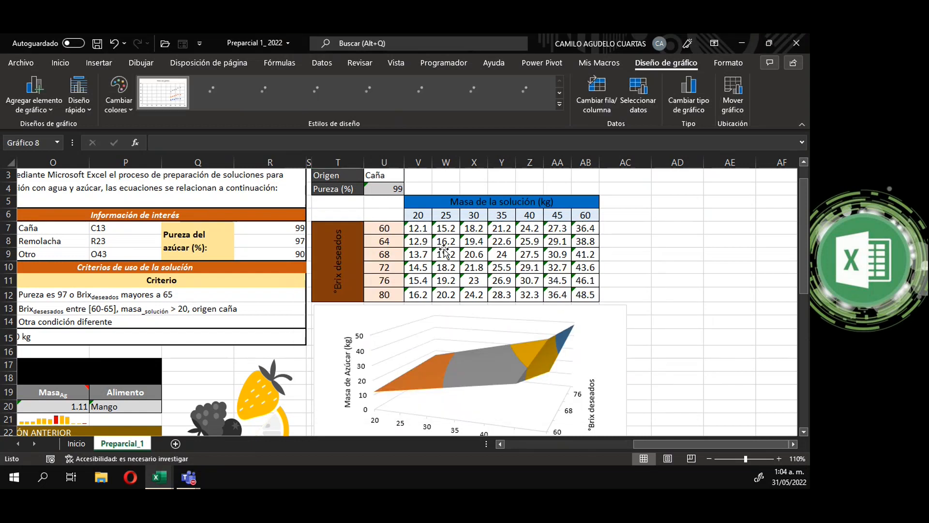
{"action": "left_click", "coordinate": [418, 229]}
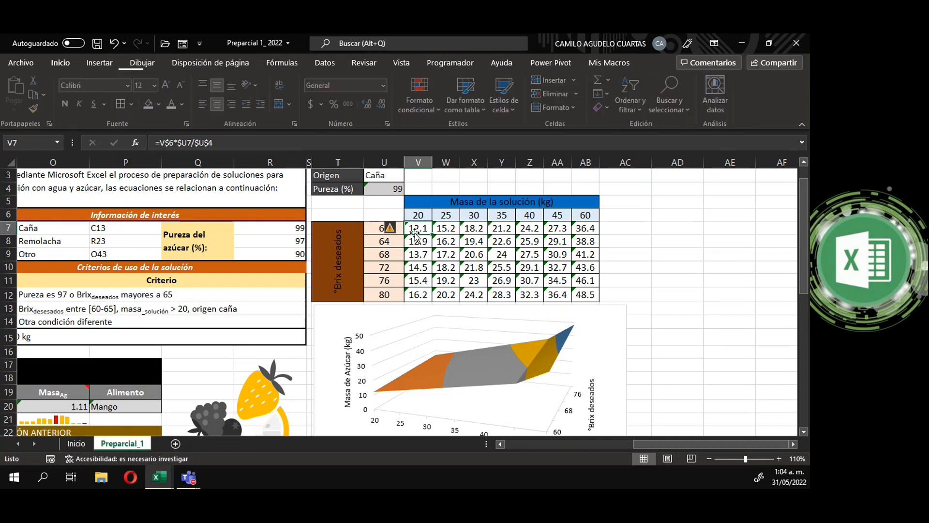
{"action": "left_click", "coordinate": [373, 228]}
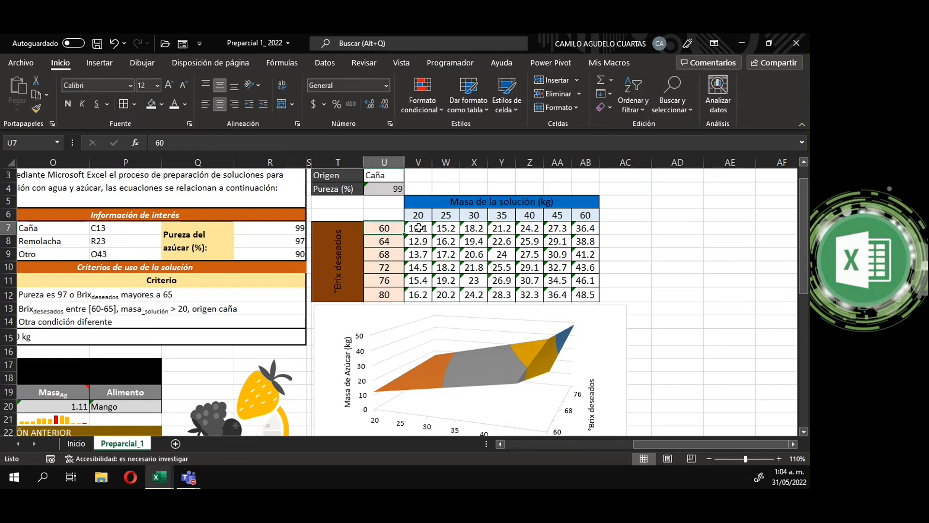
{"action": "left_click_drag", "start_coordinate": [418, 229], "coordinate": [594, 232]}
{"action": "left_click", "coordinate": [400, 269]}
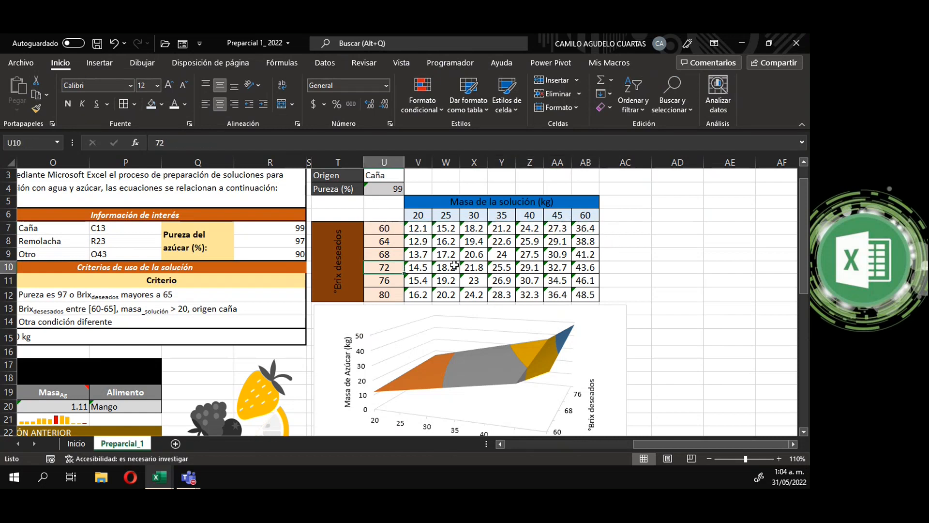
Step: Add a legend and axis titles to the scatter chart and remove its chart title
{"action": "scroll", "coordinate": [544, 308], "scroll_direction": "down", "scroll_amount": 7}
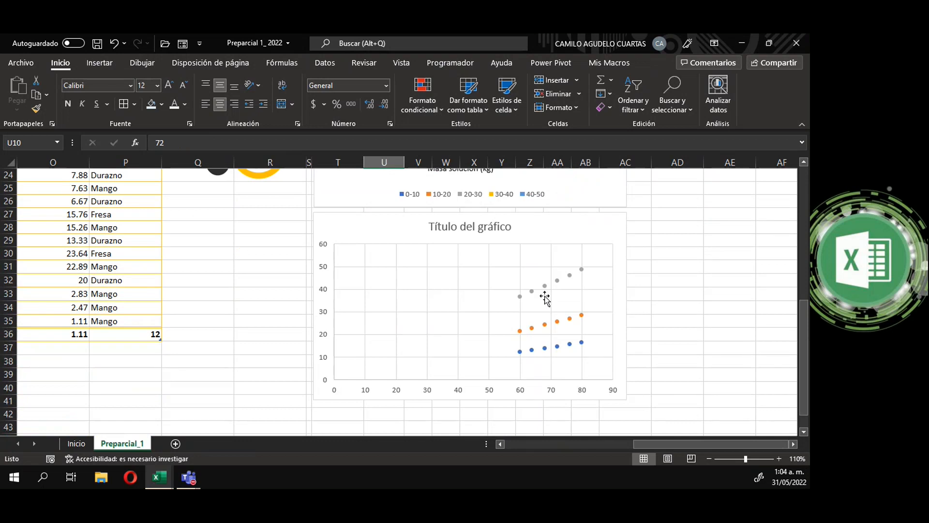
{"action": "left_click", "coordinate": [557, 233]}
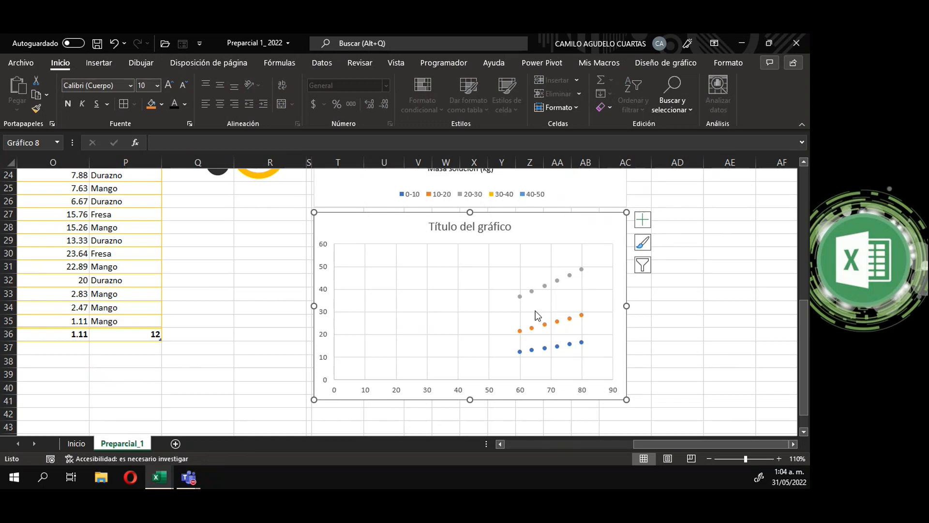
{"action": "left_click", "coordinate": [643, 221]}
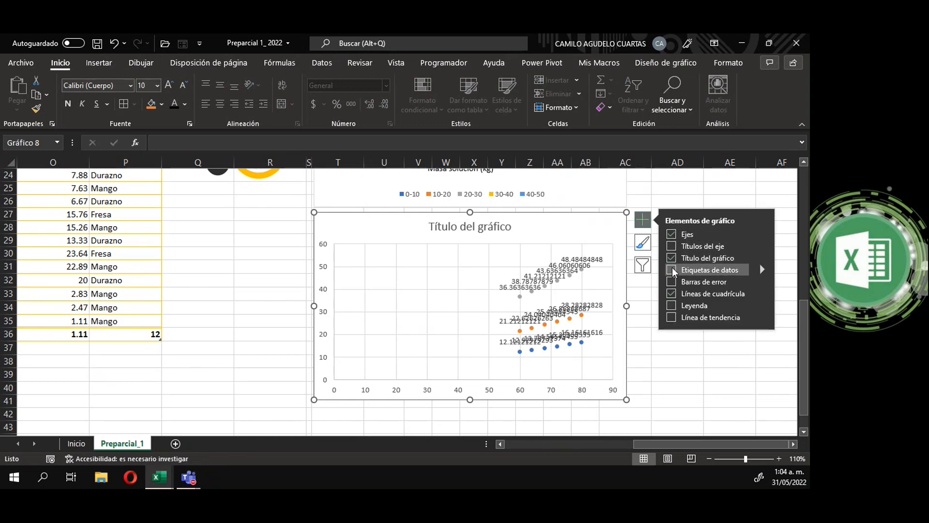
{"action": "left_click", "coordinate": [673, 307]}
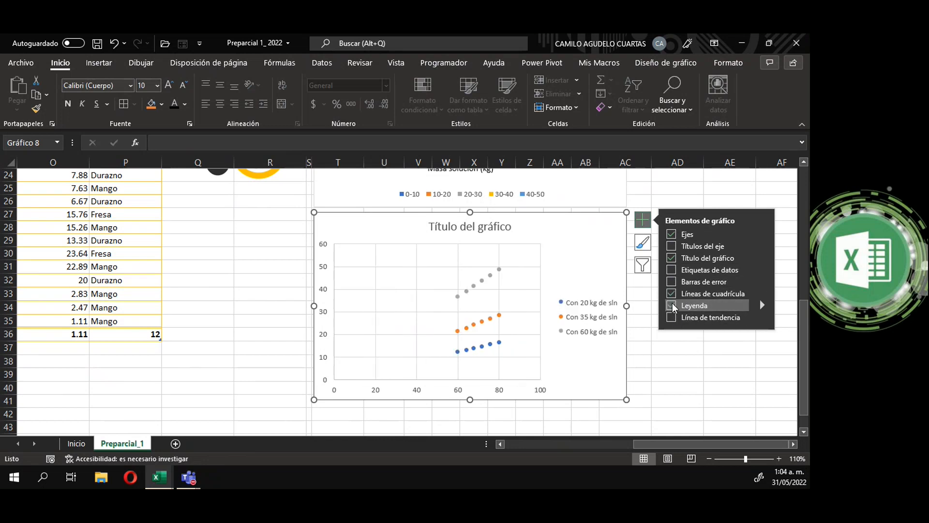
{"action": "left_click", "coordinate": [671, 247]}
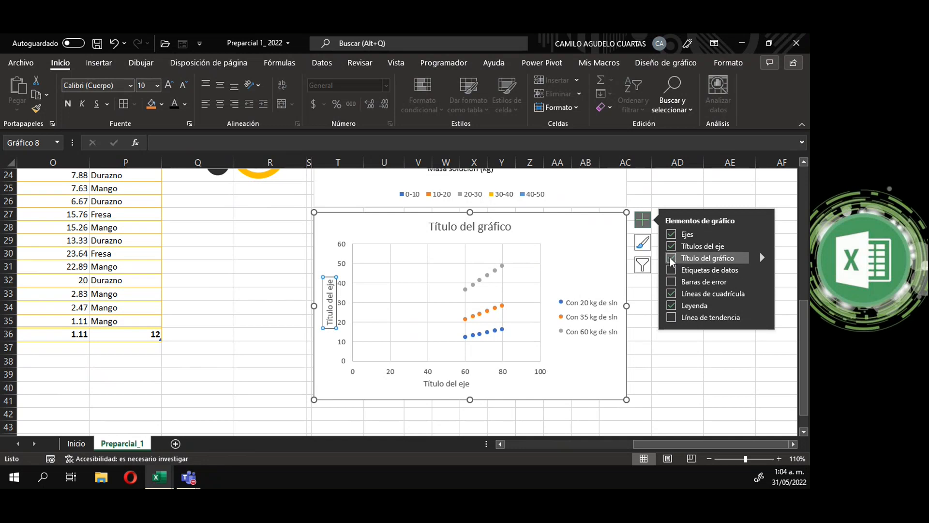
{"action": "left_click", "coordinate": [670, 257]}
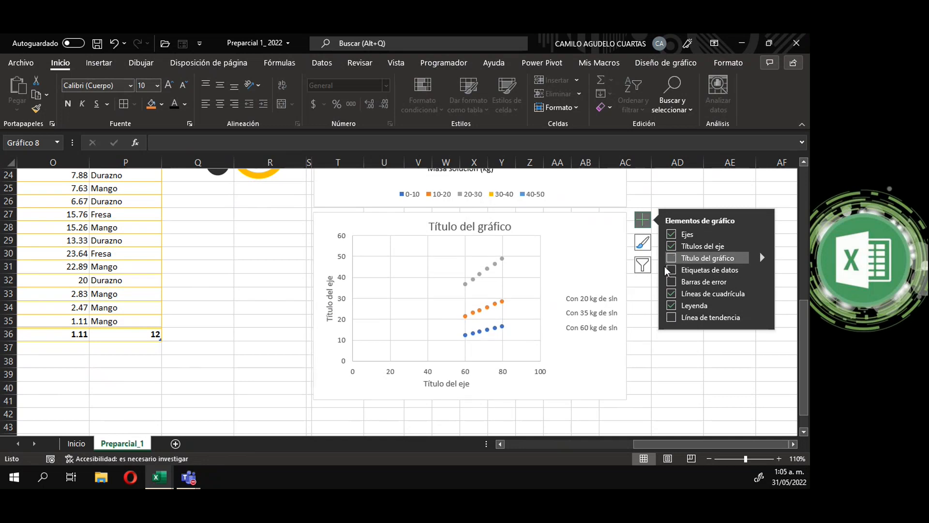
Step: Arrange the legend as a single row inside the plot area's lower edge and widen the plot area to fill the chart
{"action": "left_click", "coordinate": [586, 292]}
{"action": "left_click_drag", "start_coordinate": [572, 284], "coordinate": [379, 314]}
{"action": "left_click_drag", "start_coordinate": [430, 332], "coordinate": [599, 338]}
{"action": "left_click_drag", "start_coordinate": [478, 340], "coordinate": [479, 353]}
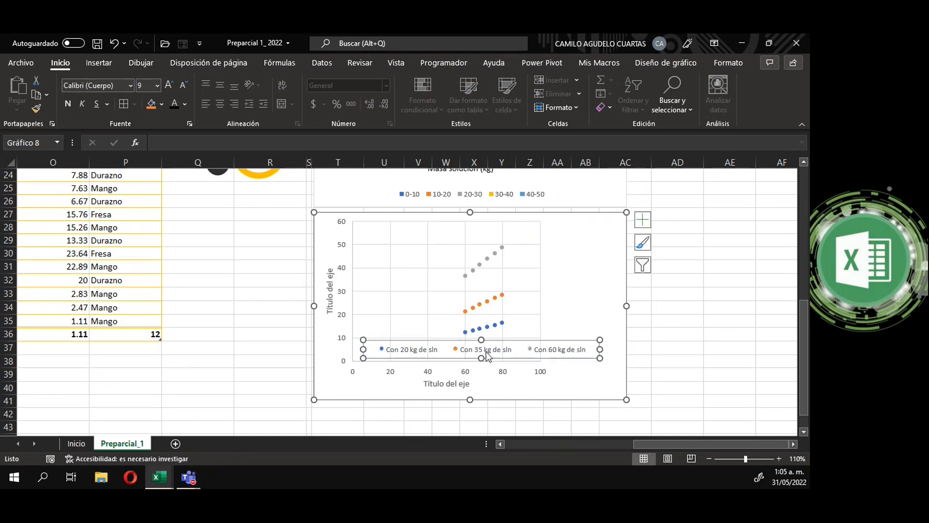
{"action": "left_click", "coordinate": [541, 294]}
{"action": "left_click_drag", "start_coordinate": [542, 291], "coordinate": [611, 301]}
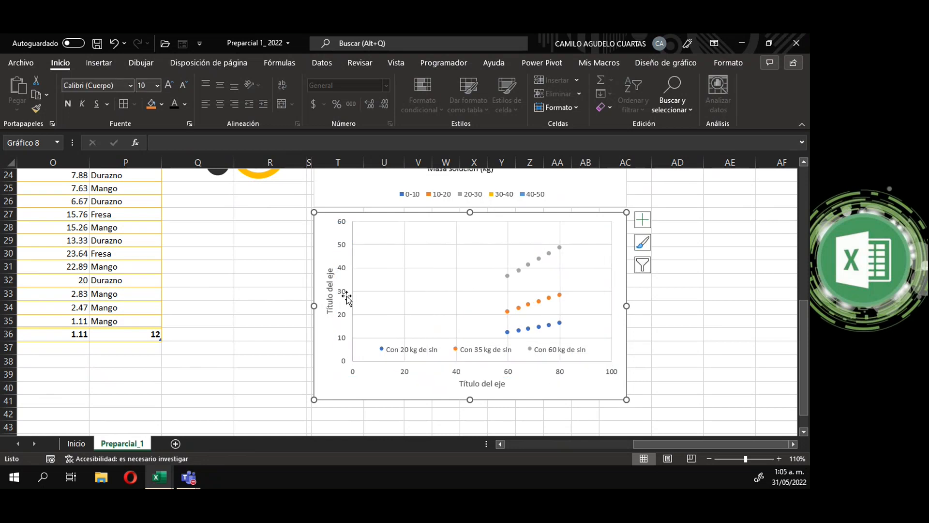
Step: Title the scatter chart's horizontal axis "Brix deseados"
{"action": "left_click", "coordinate": [489, 382]}
{"action": "scroll", "coordinate": [509, 385], "scroll_direction": "up", "scroll_amount": 7}
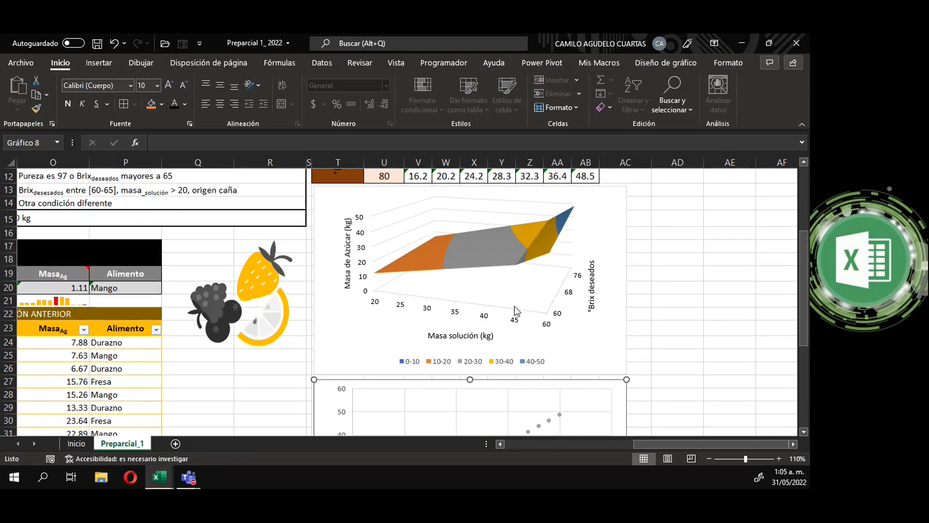
{"action": "scroll", "coordinate": [515, 306], "scroll_direction": "up", "scroll_amount": 1}
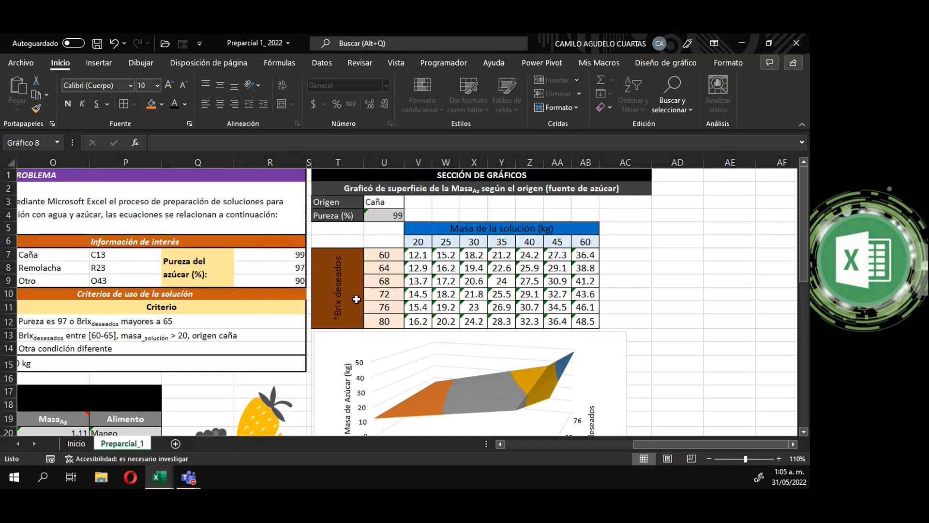
{"action": "scroll", "coordinate": [539, 357], "scroll_direction": "down", "scroll_amount": 6}
{"action": "scroll", "coordinate": [539, 356], "scroll_direction": "down", "scroll_amount": 2}
{"action": "left_click_drag", "start_coordinate": [503, 370], "coordinate": [450, 371]}
{"action": "type", "text": "Bri"}
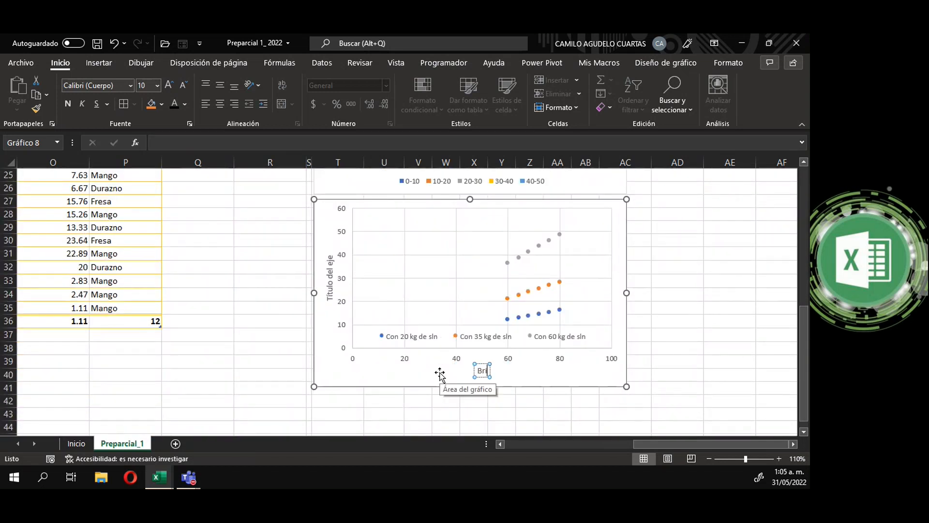
{"action": "type", "text": "x deseados"}
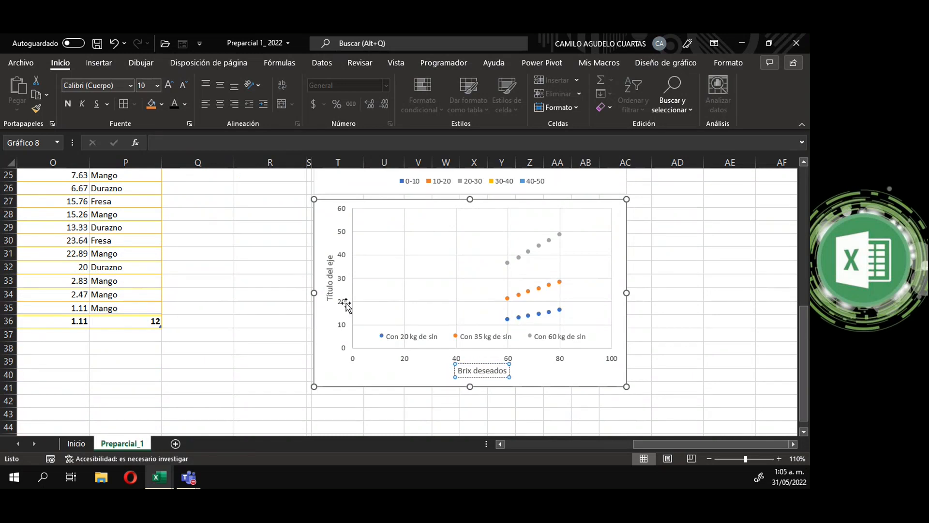
Step: Title the scatter chart's vertical axis "Masa de azúcar(kg)"
{"action": "left_click", "coordinate": [329, 300]}
{"action": "triple_click", "coordinate": [330, 299]}
{"action": "scroll", "coordinate": [409, 300], "scroll_direction": "up", "scroll_amount": 1}
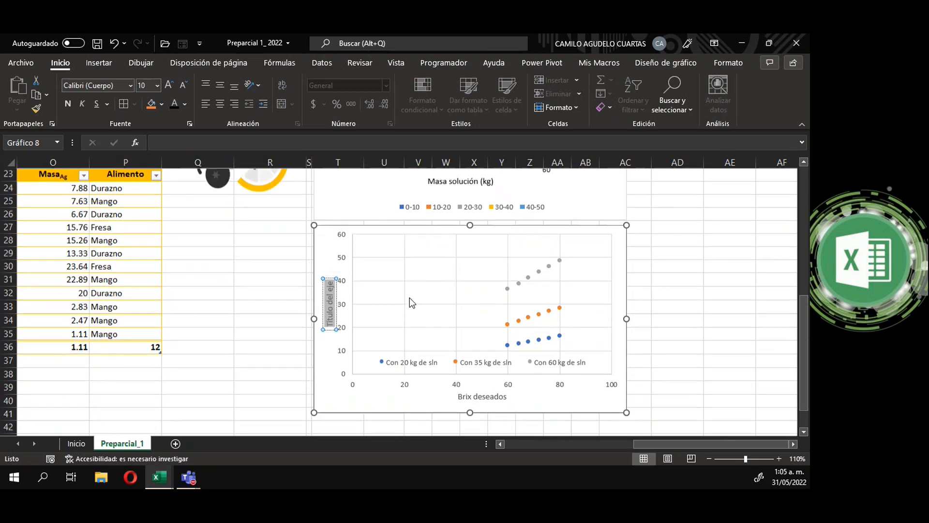
{"action": "scroll", "coordinate": [410, 302], "scroll_direction": "up", "scroll_amount": 7}
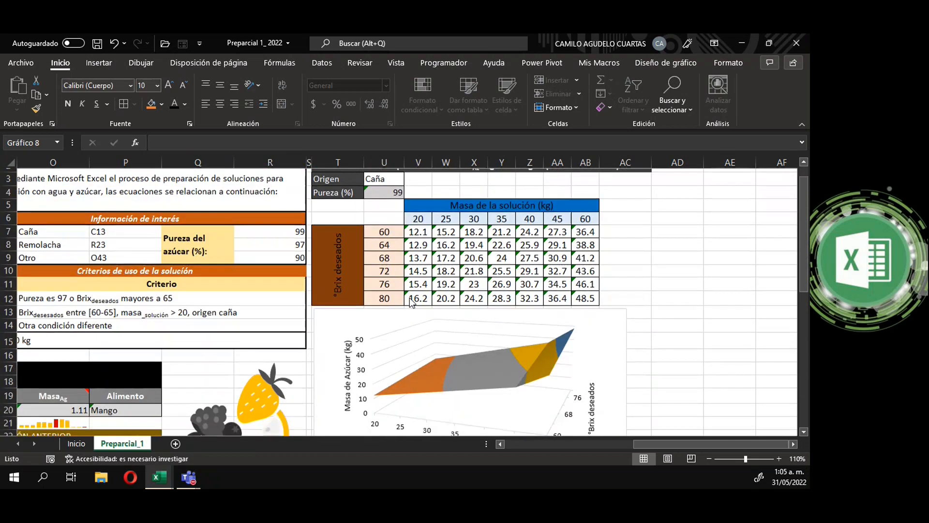
{"action": "scroll", "coordinate": [409, 298], "scroll_direction": "down", "scroll_amount": 5}
{"action": "type", "text": "Masa"}
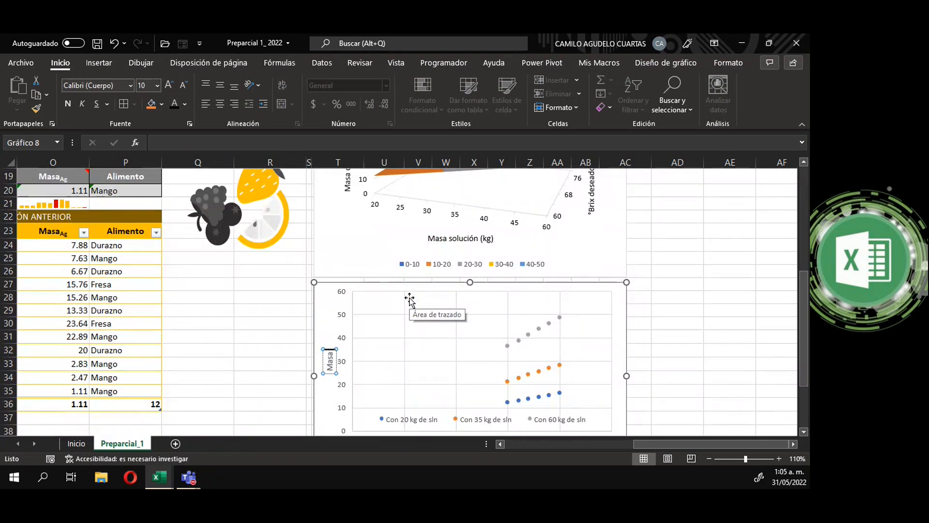
{"action": "type", "text": " de azúcar(kg)"}
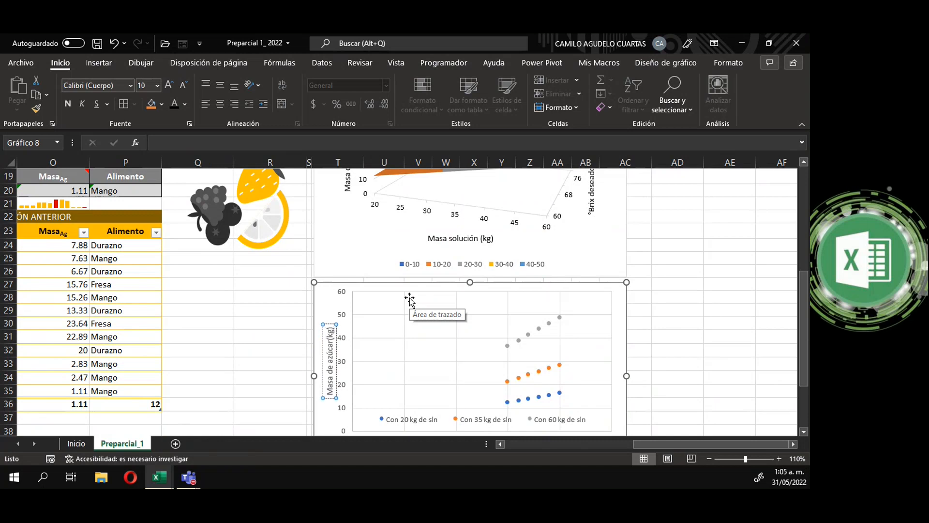
{"action": "left_click", "coordinate": [478, 331]}
Step: Increase the font size of the scatter chart's vertical axis title to 14
{"action": "scroll", "coordinate": [477, 331], "scroll_direction": "down", "scroll_amount": 2}
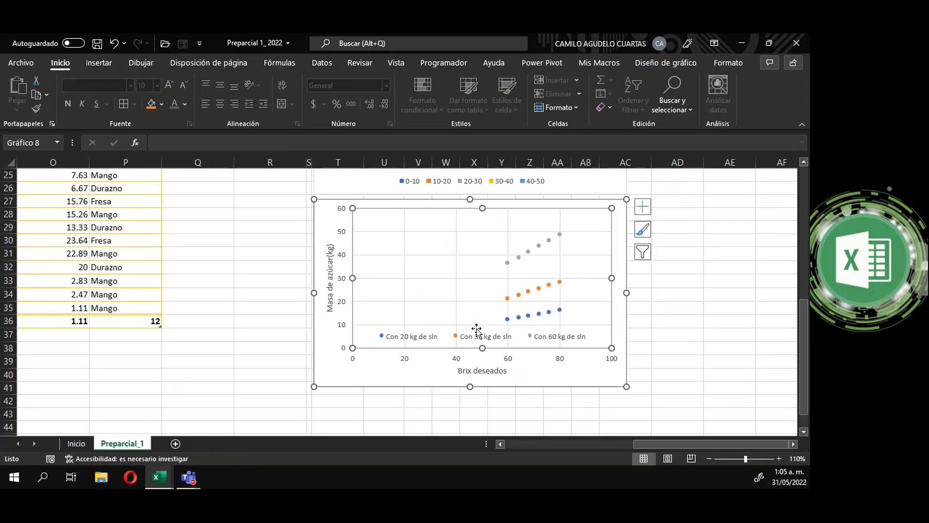
{"action": "left_click", "coordinate": [330, 299]}
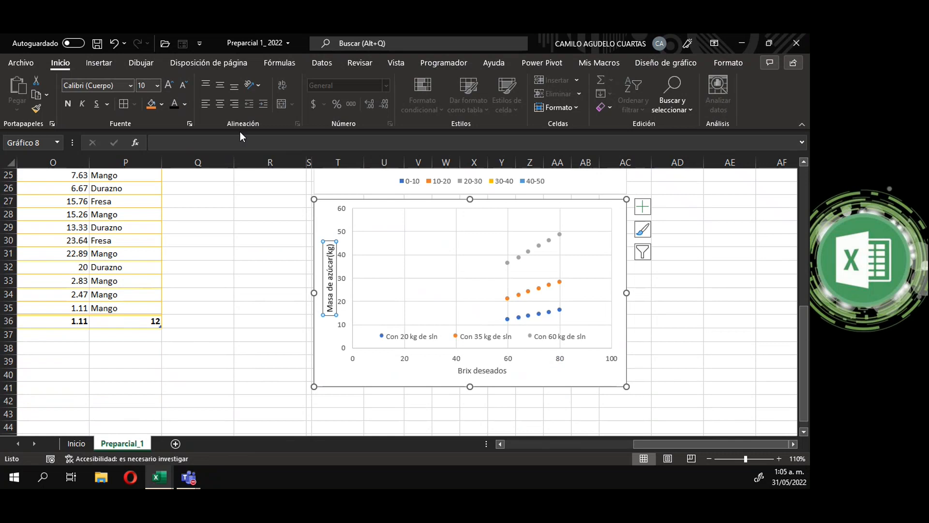
{"action": "left_click", "coordinate": [170, 86]}
{"action": "left_click", "coordinate": [169, 86]}
{"action": "left_click", "coordinate": [169, 86]}
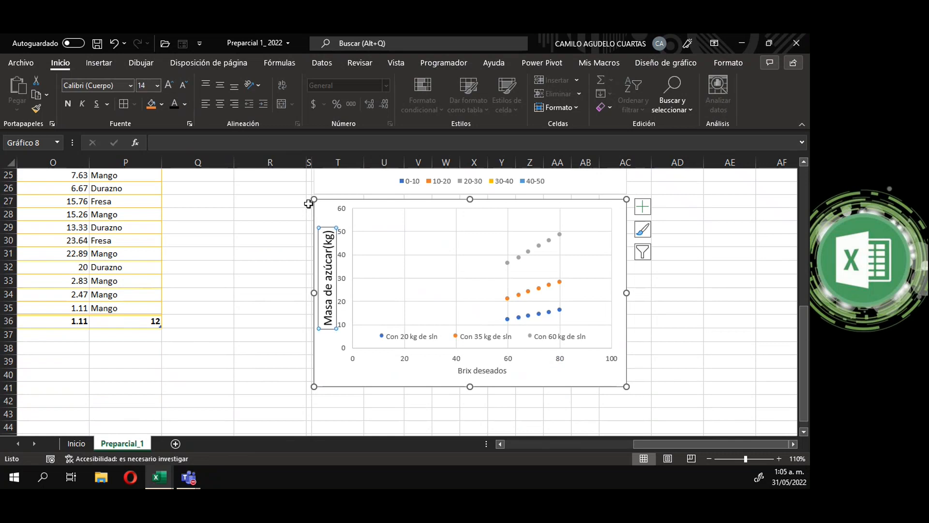
Step: Set the number labels of both the vertical and horizontal axes of the scatter chart to font size 12
{"action": "left_click", "coordinate": [342, 257]}
{"action": "left_click", "coordinate": [169, 87]}
{"action": "left_click", "coordinate": [170, 86]}
{"action": "left_click", "coordinate": [169, 86]}
{"action": "left_click", "coordinate": [169, 86]}
{"action": "left_click", "coordinate": [169, 86]}
{"action": "left_click", "coordinate": [409, 359]}
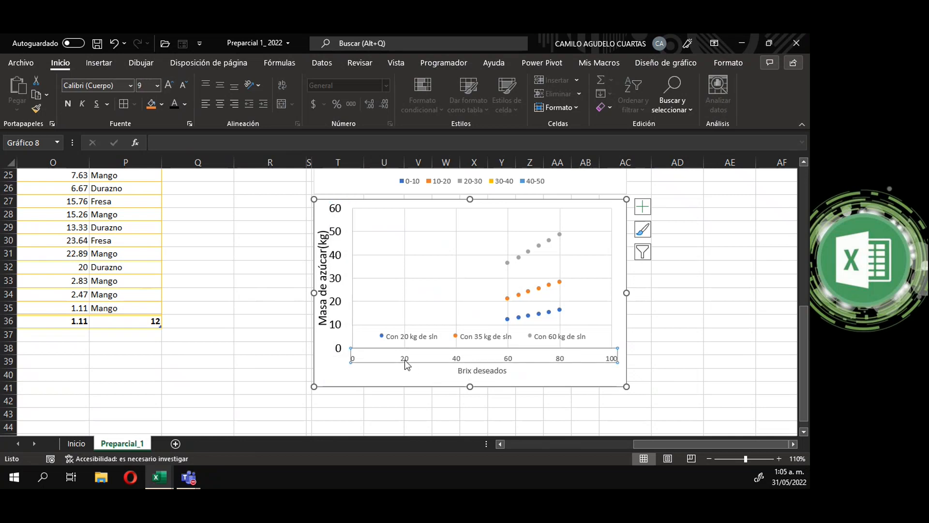
{"action": "left_click", "coordinate": [170, 85]}
{"action": "left_click", "coordinate": [169, 85]}
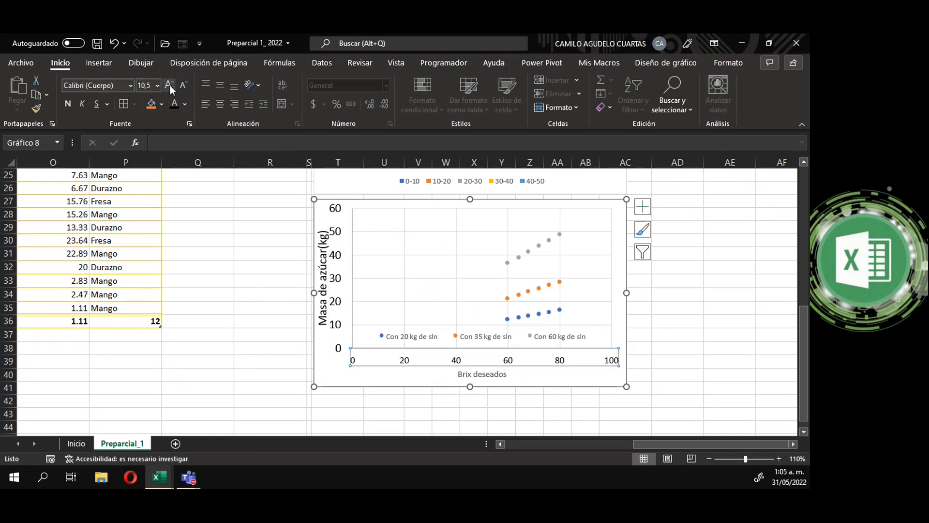
{"action": "left_click", "coordinate": [170, 86]}
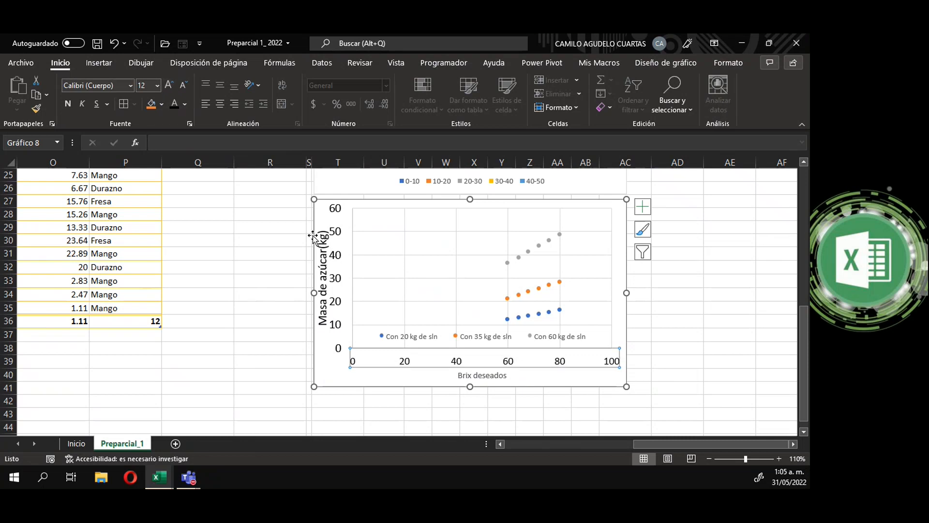
{"action": "left_click", "coordinate": [333, 269]}
{"action": "left_click", "coordinate": [183, 85]}
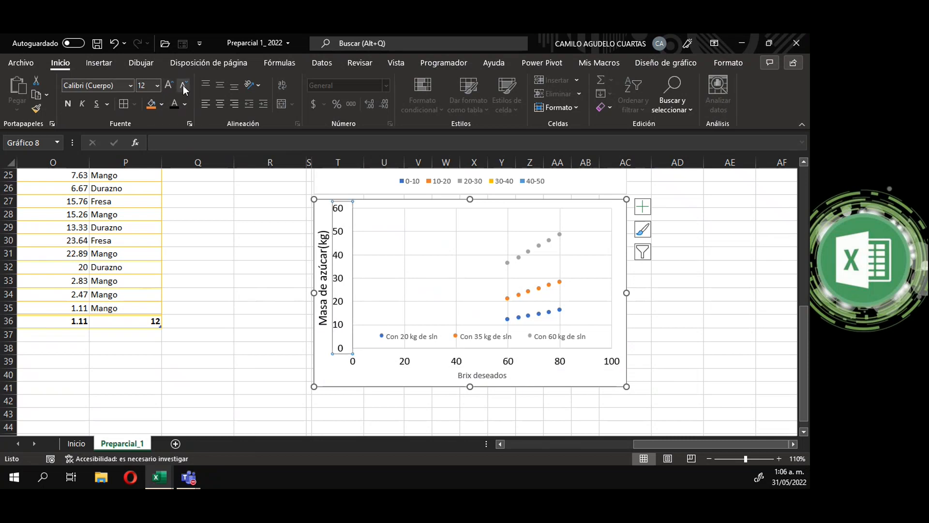
Step: Increase the font size of the "Brix deseados" axis title to 14
{"action": "left_click", "coordinate": [471, 374]}
{"action": "left_click", "coordinate": [170, 86]}
{"action": "left_click", "coordinate": [170, 85]}
{"action": "left_click", "coordinate": [169, 85]}
{"action": "left_click", "coordinate": [169, 85]}
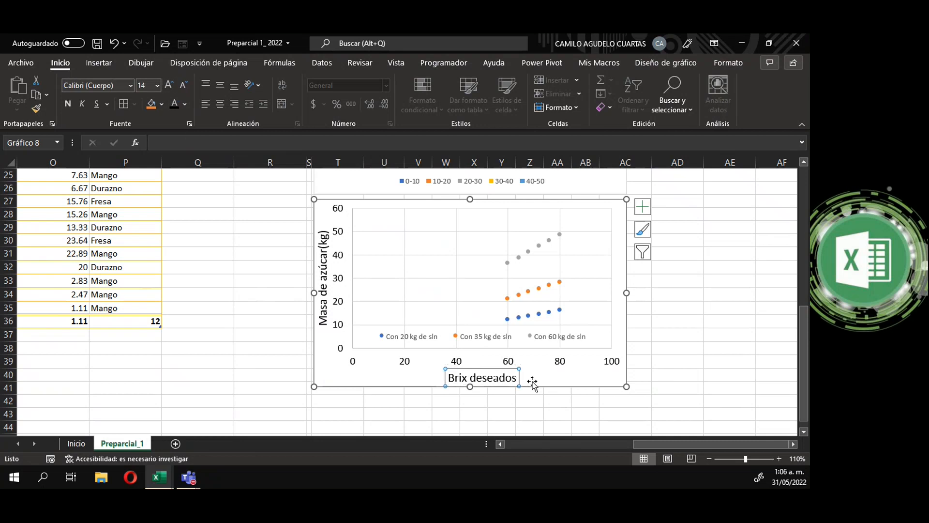
Step: Increase the scatter chart legend's font size to 10 and deselect the chart
{"action": "left_click", "coordinate": [561, 338]}
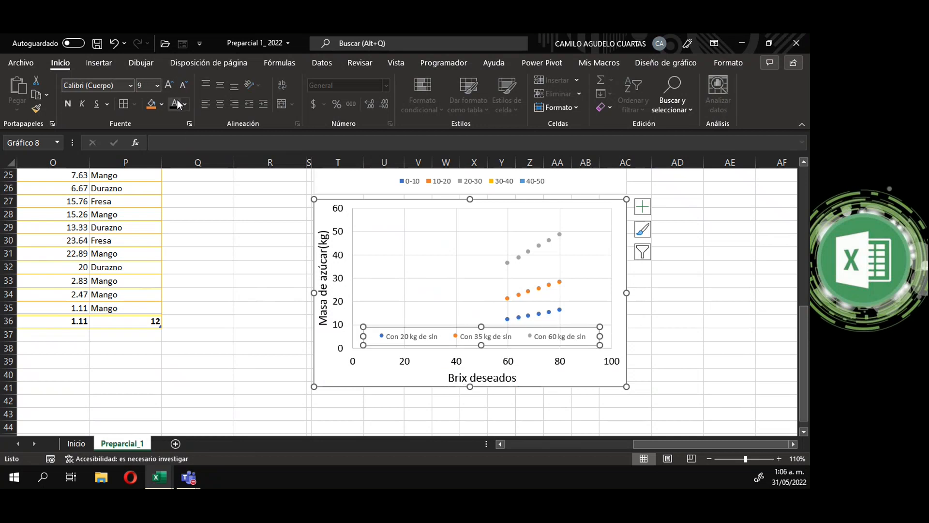
{"action": "left_click", "coordinate": [168, 85]}
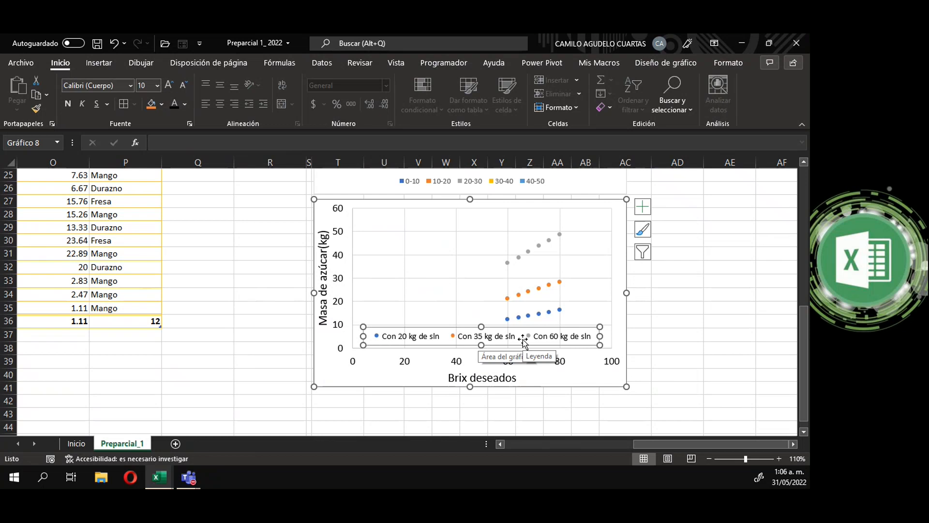
{"action": "left_click", "coordinate": [656, 338]}
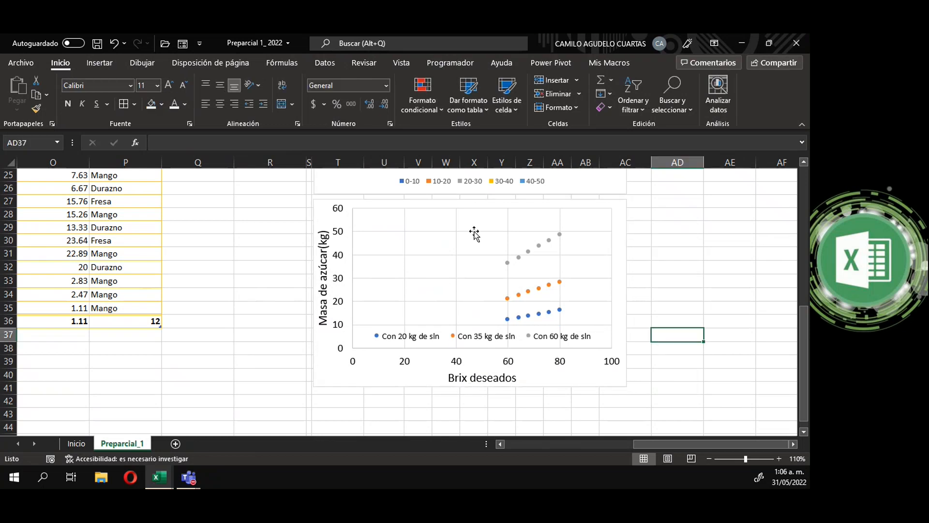
Step: Set the minimum bound of the scatter chart's horizontal axis to 50 and close the axis formatting options
{"action": "left_click", "coordinate": [508, 363]}
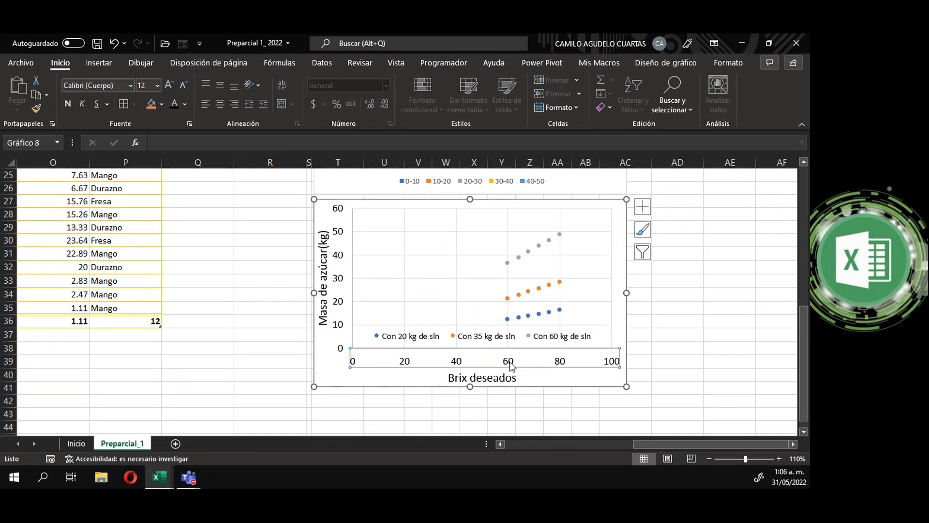
{"action": "double_click", "coordinate": [511, 365]}
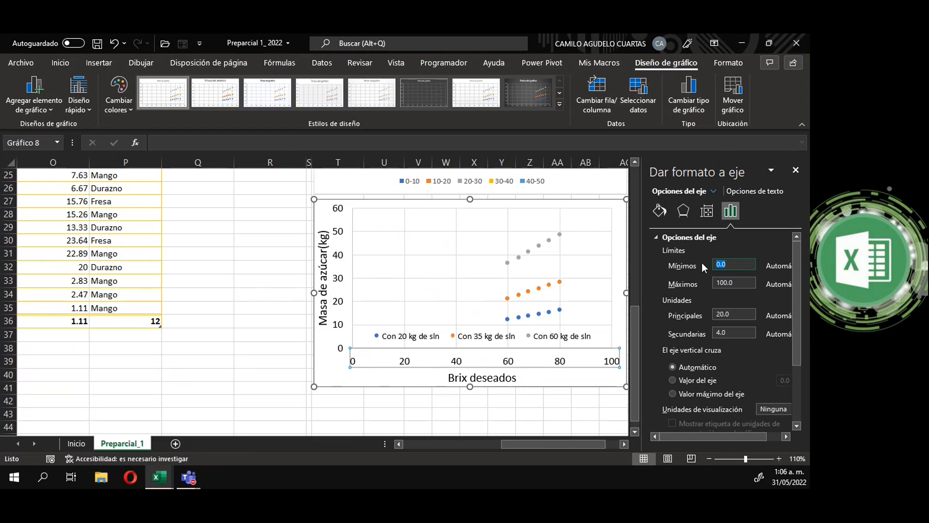
{"action": "type", "text": "60"}
{"action": "key", "text": "Return"}
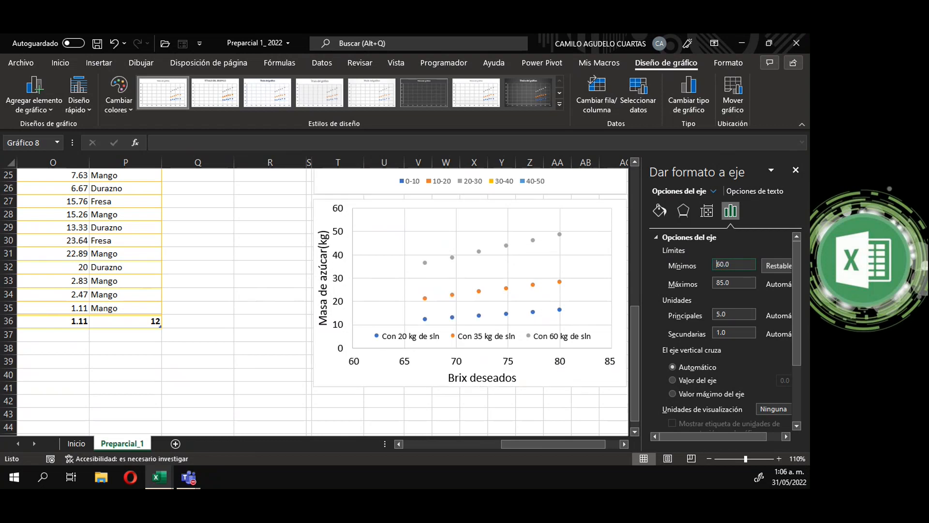
{"action": "double_click", "coordinate": [724, 264]}
{"action": "type", "text": "5"}
{"action": "key", "text": "Return"}
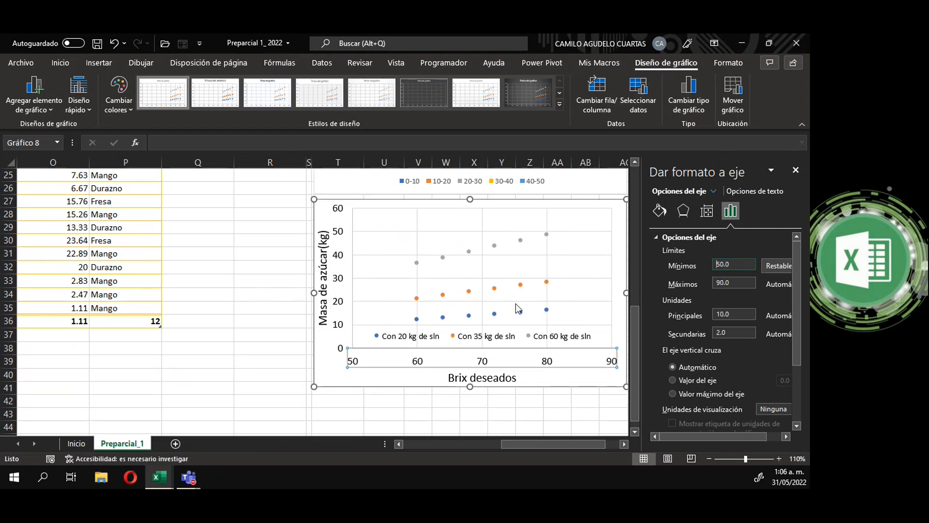
{"action": "left_click", "coordinate": [796, 172]}
{"action": "left_click", "coordinate": [668, 308]}
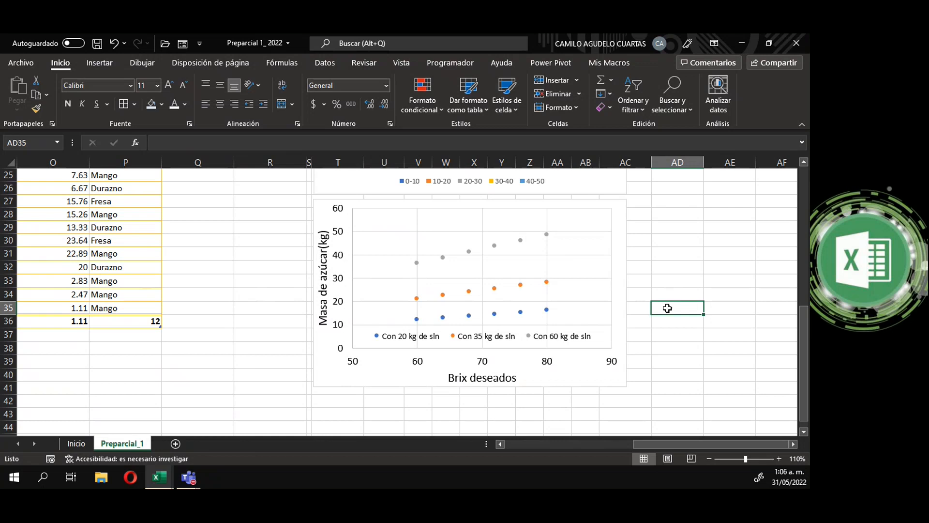
Step: Nudge the scatter chart's legend slightly downward inside the plot area and check its entries against the plotted series
{"action": "left_click", "coordinate": [483, 339]}
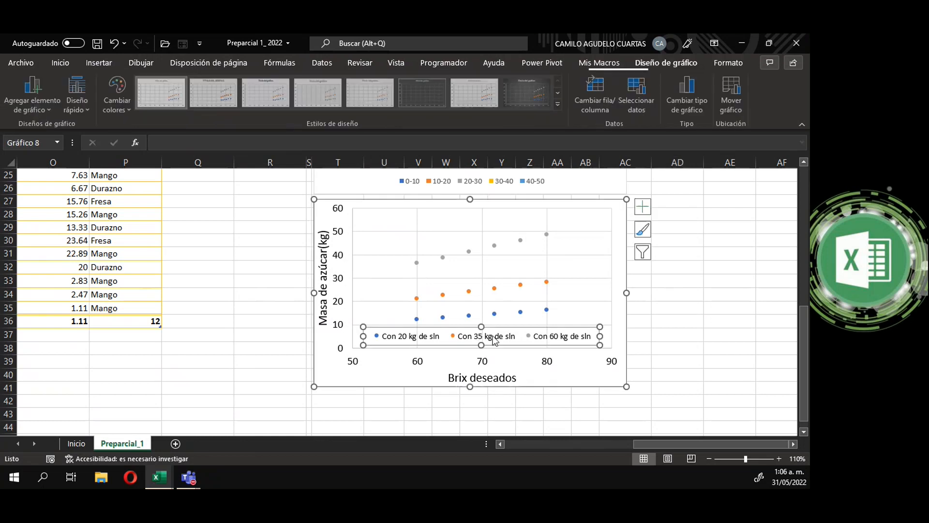
{"action": "left_click", "coordinate": [653, 348]}
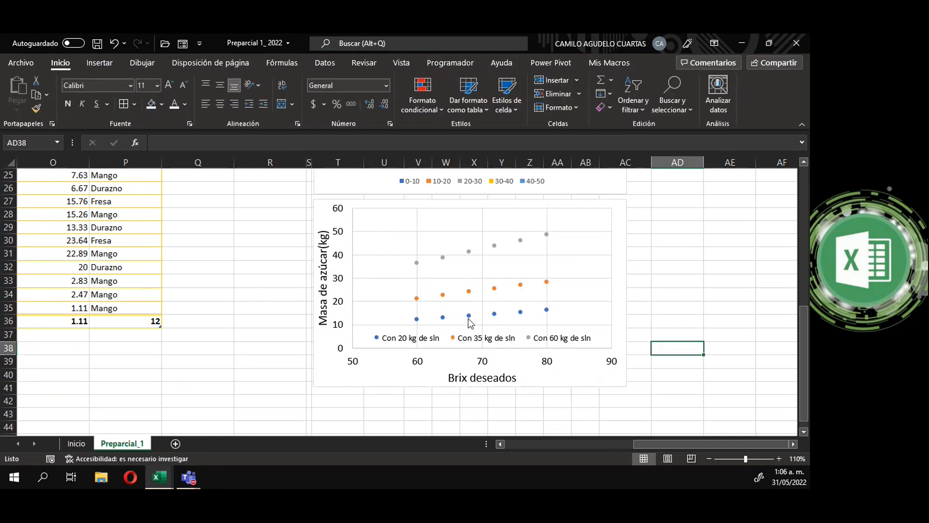
{"action": "left_click", "coordinate": [420, 339]}
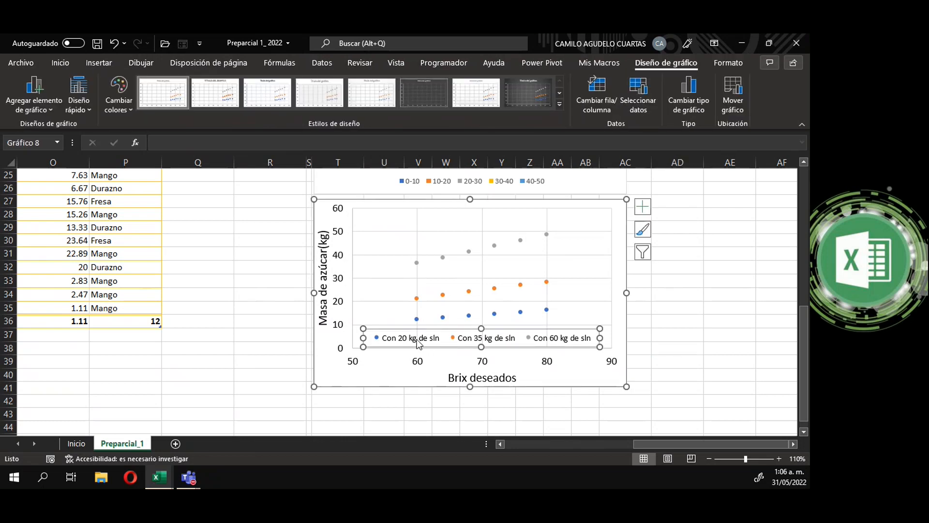
{"action": "left_click", "coordinate": [445, 317]}
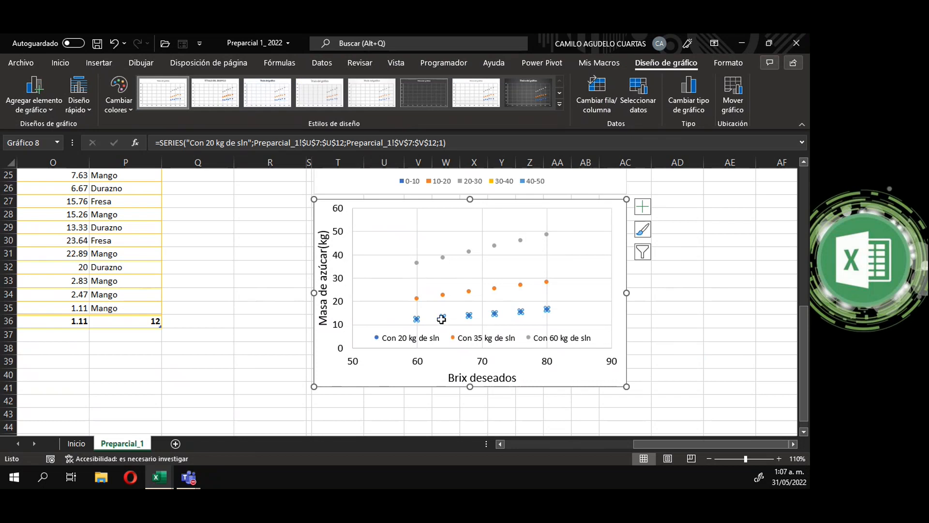
{"action": "left_click", "coordinate": [559, 340]}
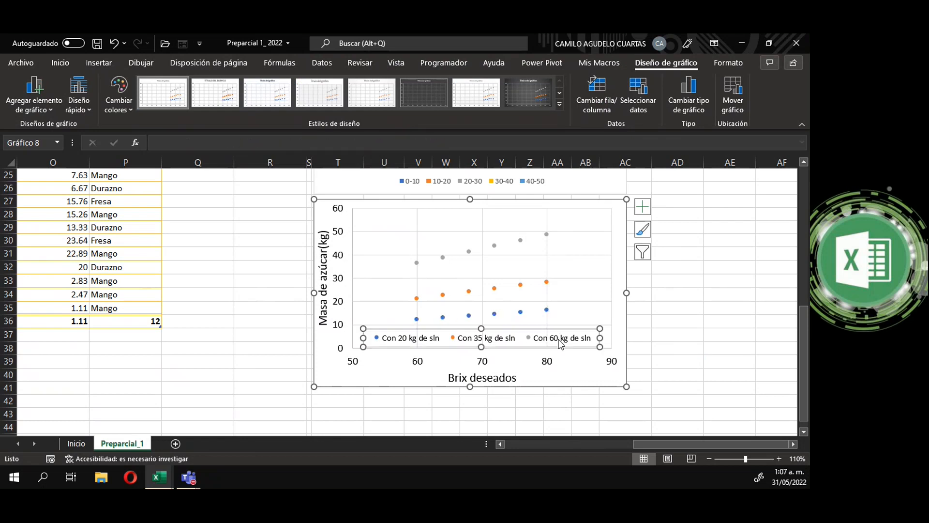
{"action": "left_click", "coordinate": [485, 252]}
{"action": "left_click", "coordinate": [547, 235]}
{"action": "left_click", "coordinate": [654, 342]}
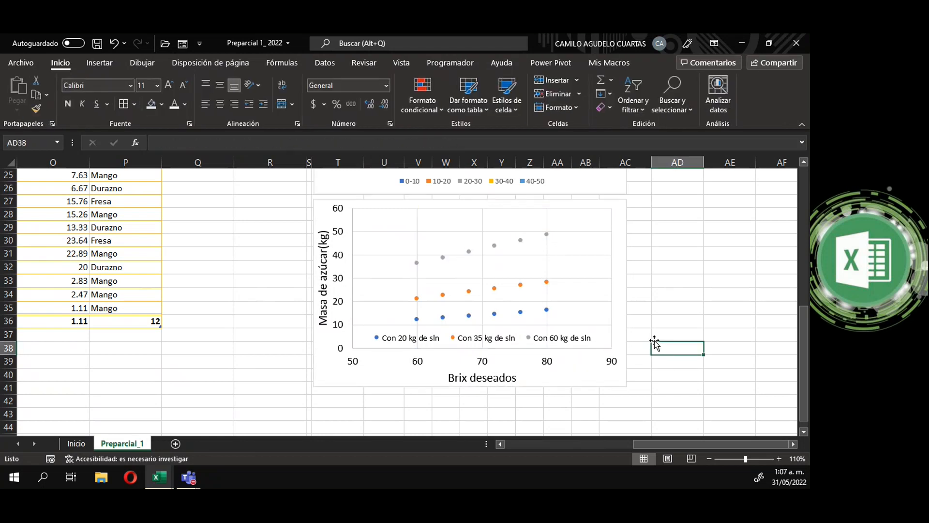
Step: Apply a thick outside border around the whole charts section, range T1:AC42
{"action": "scroll", "coordinate": [635, 313], "scroll_direction": "up", "scroll_amount": 8}
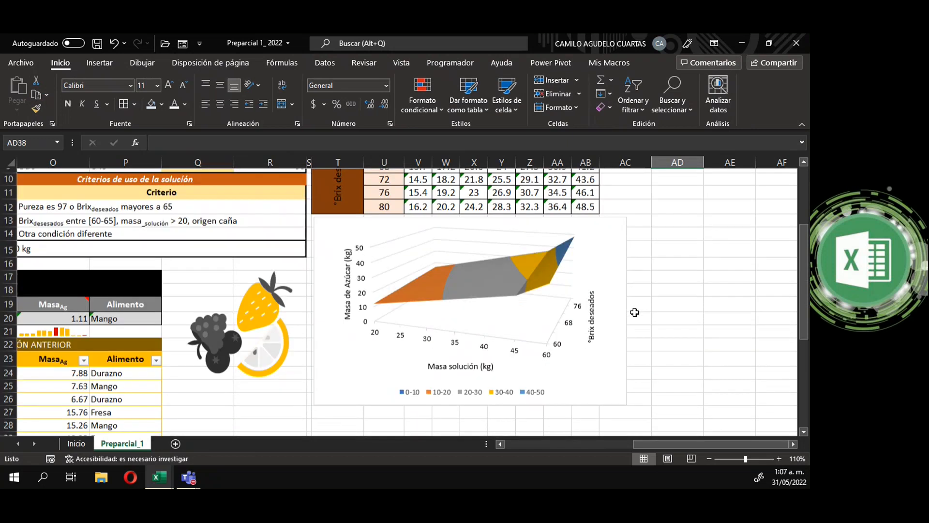
{"action": "left_click", "coordinate": [483, 193]}
{"action": "left_click_drag", "start_coordinate": [483, 200], "coordinate": [549, 387]}
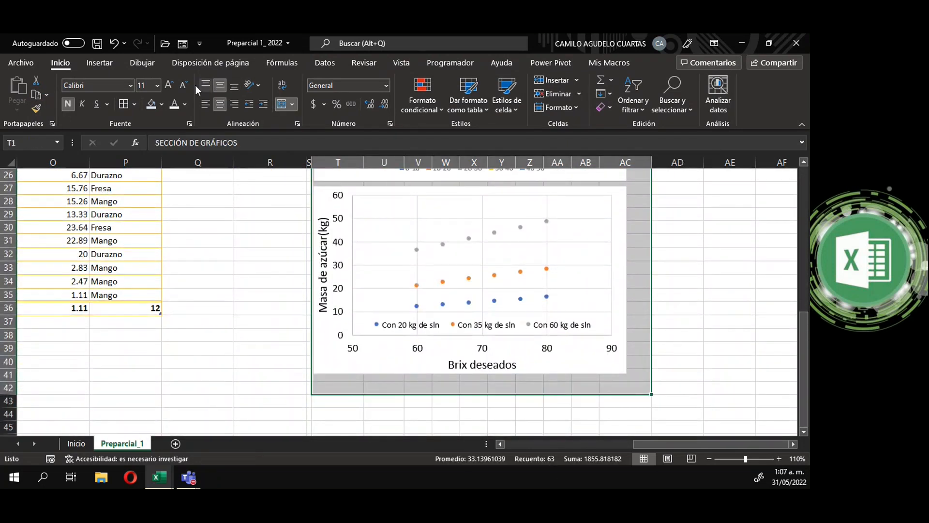
{"action": "left_click", "coordinate": [135, 104]}
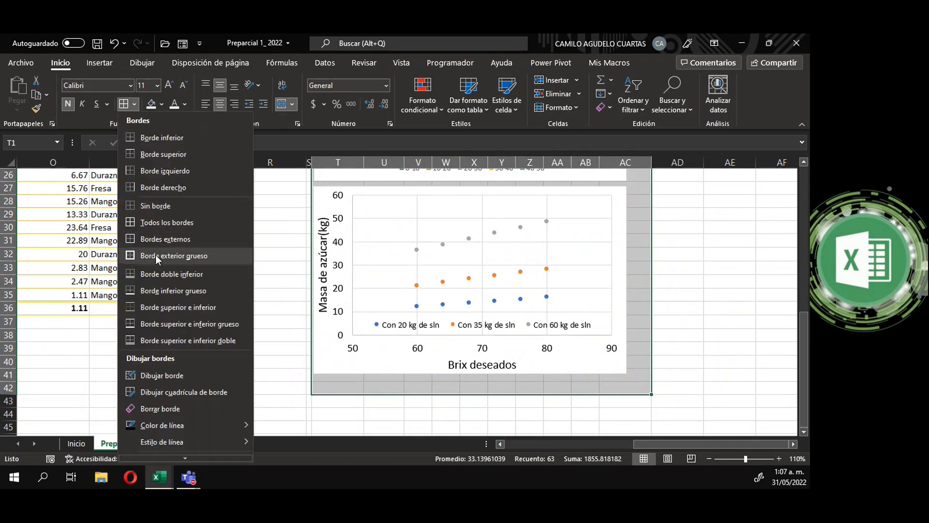
{"action": "left_click", "coordinate": [156, 256]}
{"action": "scroll", "coordinate": [704, 367], "scroll_direction": "up", "scroll_amount": 9}
{"action": "left_click", "coordinate": [708, 366]}
Step: Hide the gridlines of the Preparcial_1 sheet
{"action": "left_click", "coordinate": [707, 458]}
{"action": "left_click", "coordinate": [706, 458]}
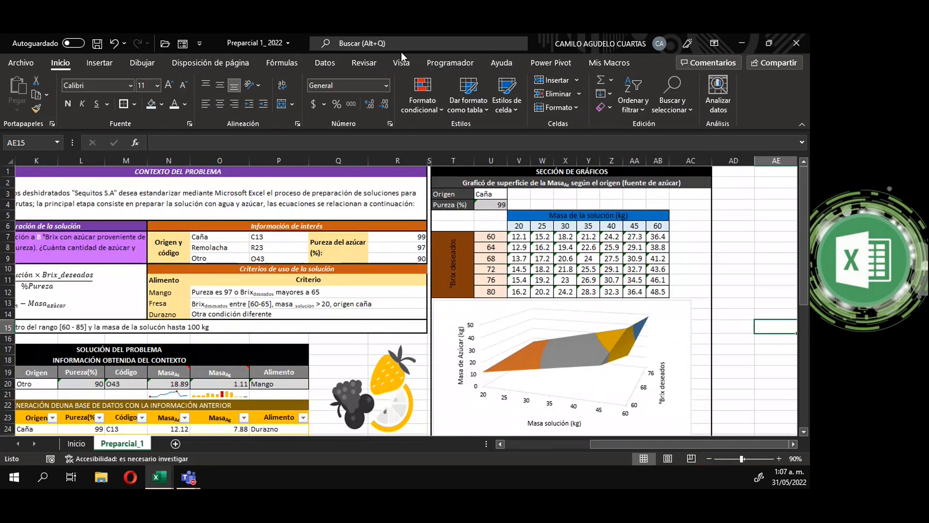
{"action": "left_click", "coordinate": [403, 61]}
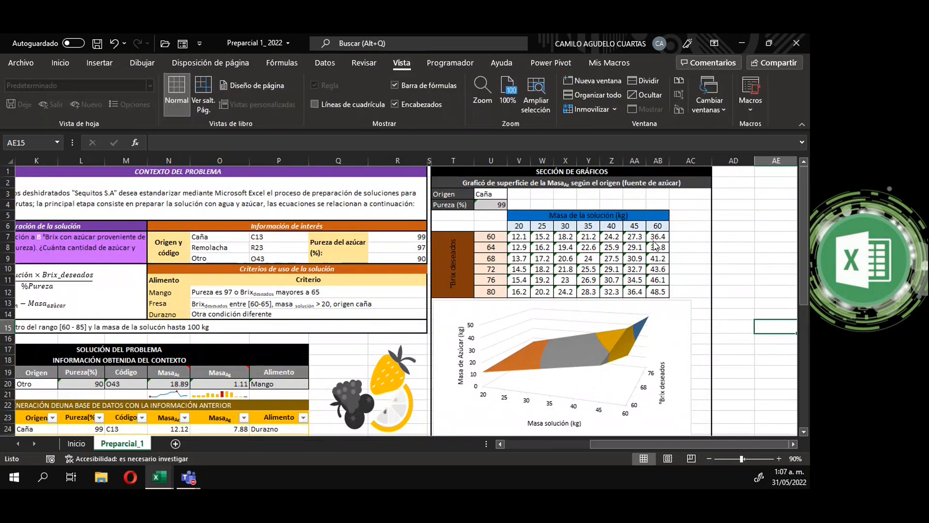
{"action": "left_click", "coordinate": [314, 104]}
{"action": "left_click", "coordinate": [733, 258]}
Step: Review the finished sheet and examine the control table's chart, Función 4 and reference rows for missing cell locations
{"action": "left_click_drag", "start_coordinate": [699, 443], "coordinate": [670, 443]}
{"action": "scroll", "coordinate": [557, 304], "scroll_direction": "down", "scroll_amount": 4}
{"action": "scroll", "coordinate": [556, 305], "scroll_direction": "down", "scroll_amount": 2}
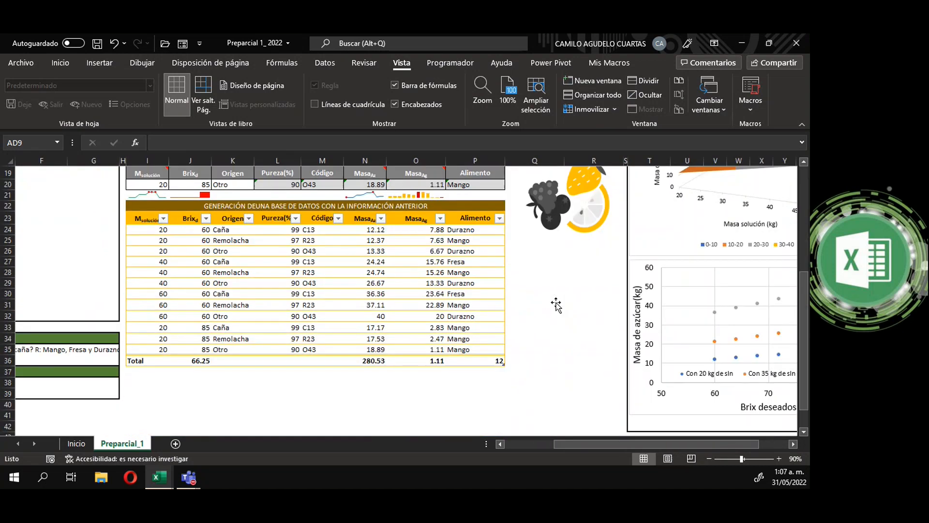
{"action": "scroll", "coordinate": [556, 304], "scroll_direction": "up", "scroll_amount": 6}
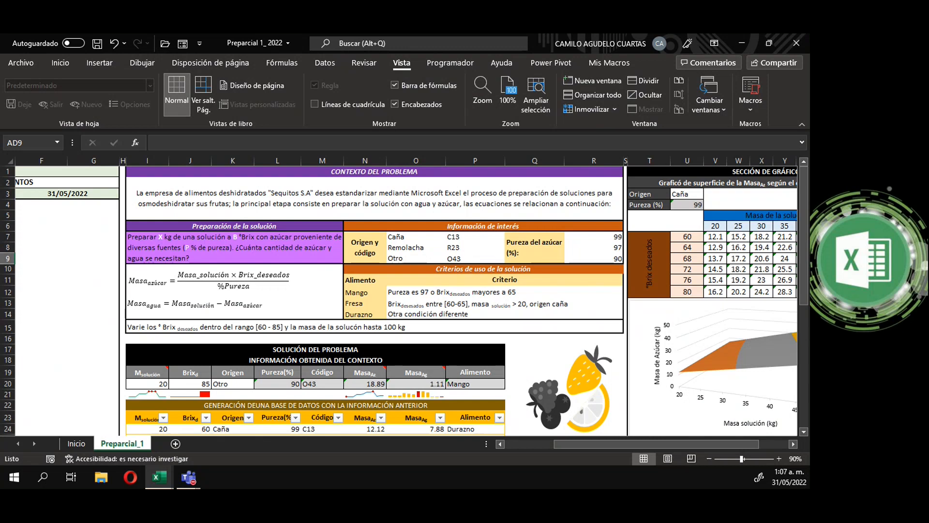
{"action": "left_click_drag", "start_coordinate": [733, 447], "coordinate": [708, 444]}
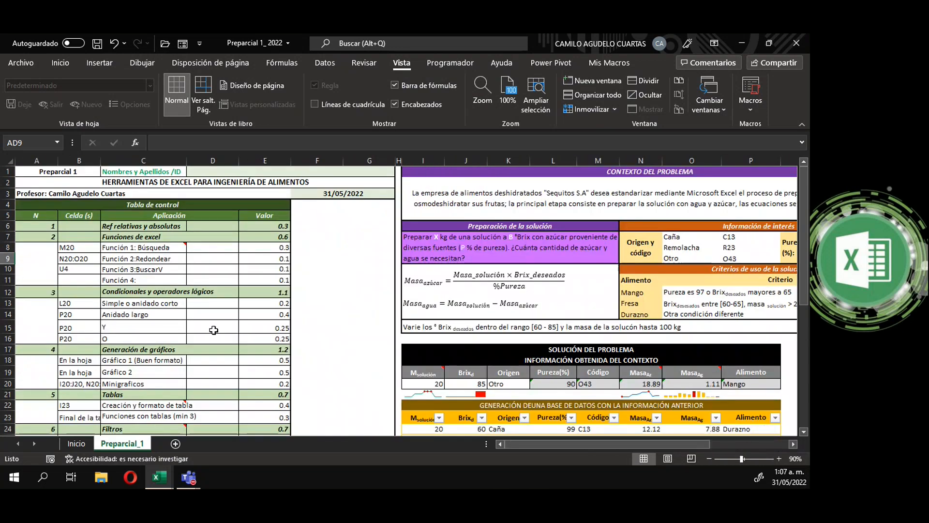
{"action": "scroll", "coordinate": [139, 353], "scroll_direction": "down", "scroll_amount": 1}
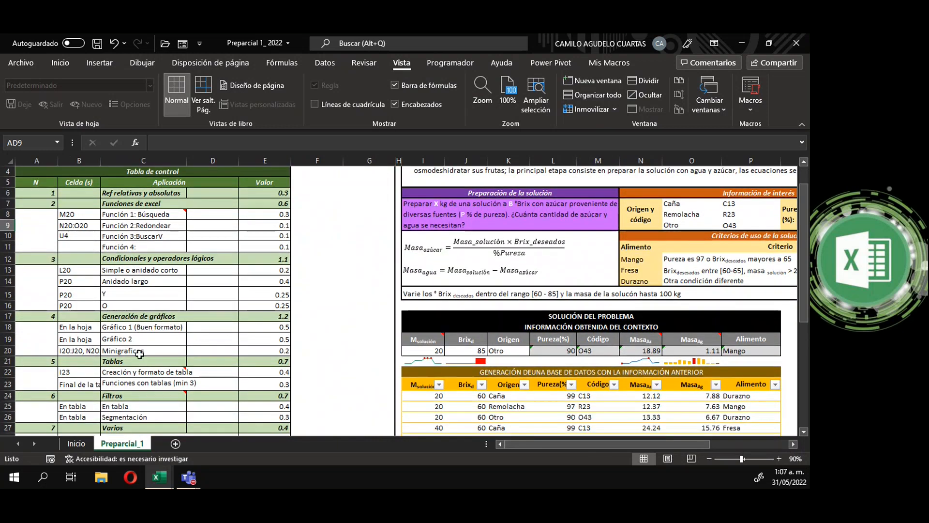
{"action": "scroll", "coordinate": [139, 354], "scroll_direction": "down", "scroll_amount": 1}
{"action": "left_click", "coordinate": [150, 297]}
{"action": "left_click_drag", "start_coordinate": [150, 297], "coordinate": [151, 317]}
{"action": "left_click", "coordinate": [267, 304]}
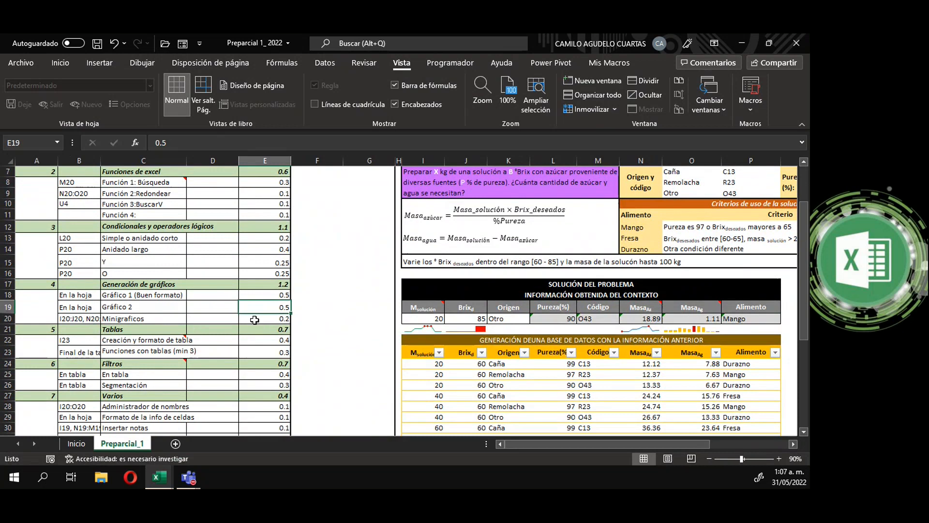
{"action": "scroll", "coordinate": [259, 327], "scroll_direction": "up", "scroll_amount": 2}
{"action": "left_click", "coordinate": [153, 280]}
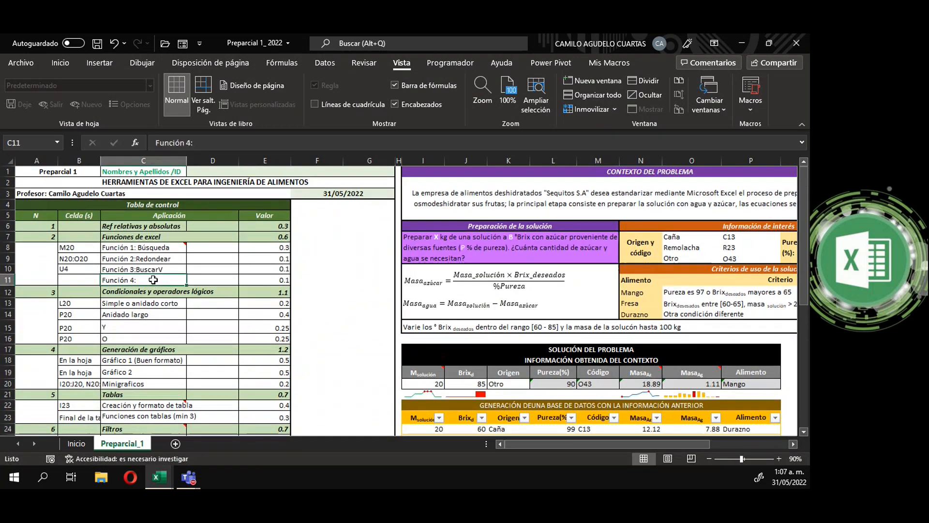
{"action": "left_click", "coordinate": [213, 225]}
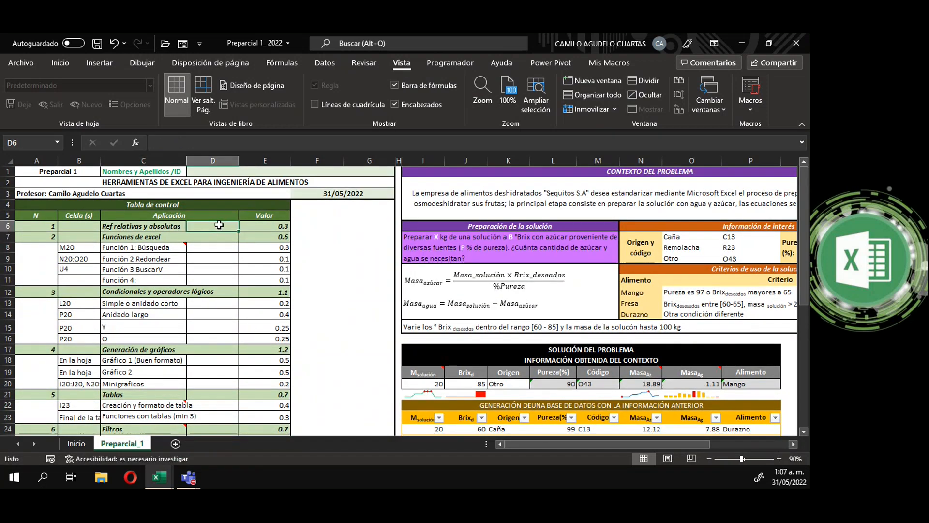
Step: Check the sugar-mass table's formulas and record V7:AB12 as the cell range for "Ref relativas y absolutas" in the control table
{"action": "left_click", "coordinate": [79, 225]}
{"action": "left_click_drag", "start_coordinate": [632, 442], "coordinate": [723, 439]}
{"action": "left_click", "coordinate": [611, 238]}
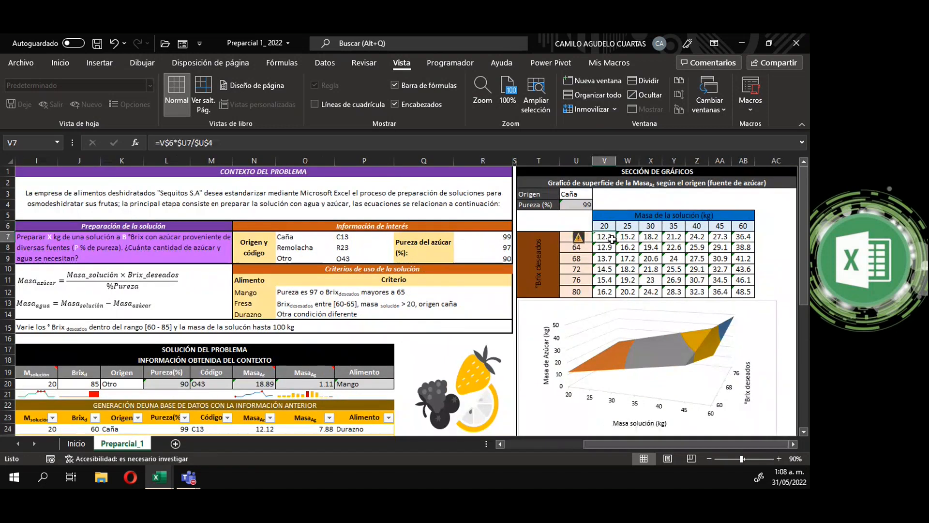
{"action": "left_click_drag", "start_coordinate": [611, 238], "coordinate": [749, 299]}
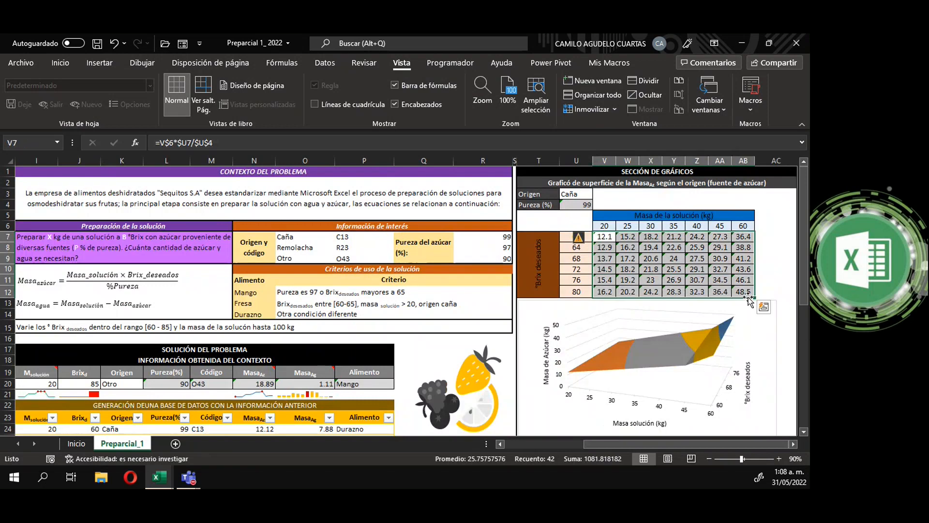
{"action": "left_click", "coordinate": [741, 289]}
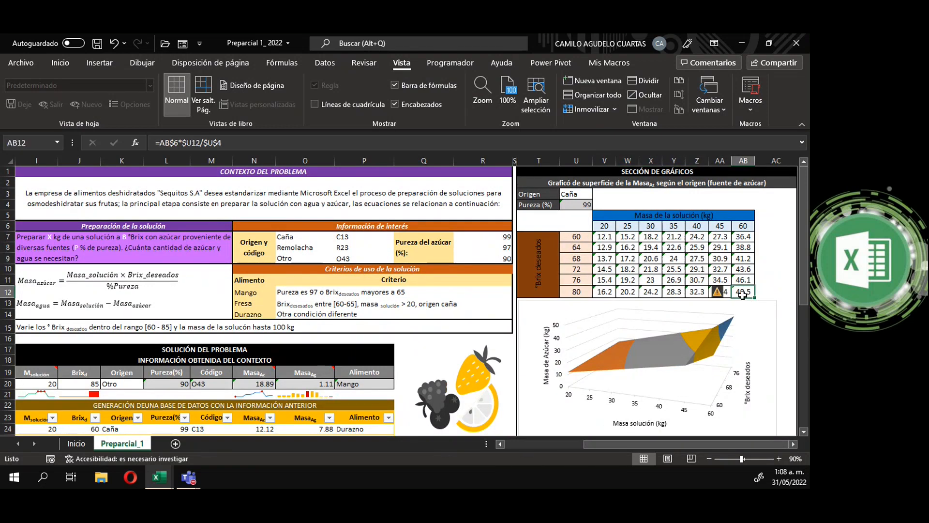
{"action": "left_click_drag", "start_coordinate": [644, 443], "coordinate": [564, 443]}
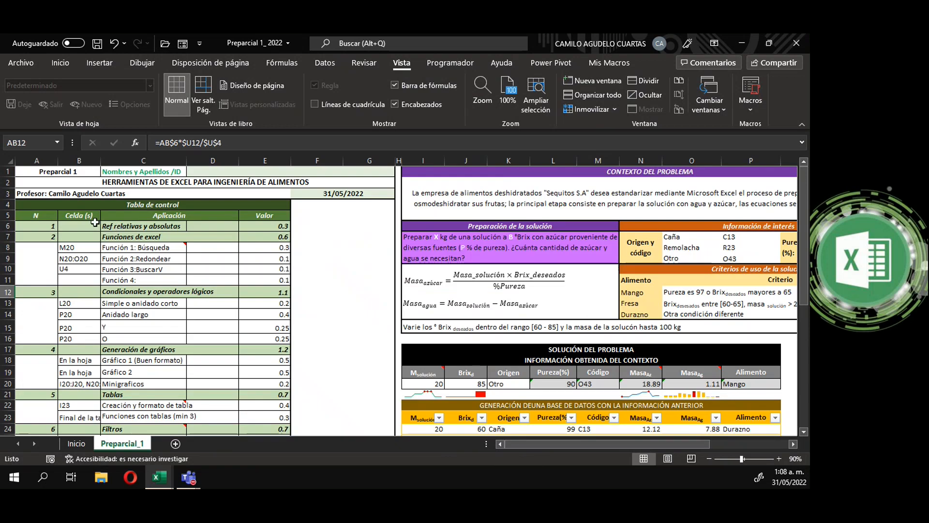
{"action": "left_click", "coordinate": [85, 228]}
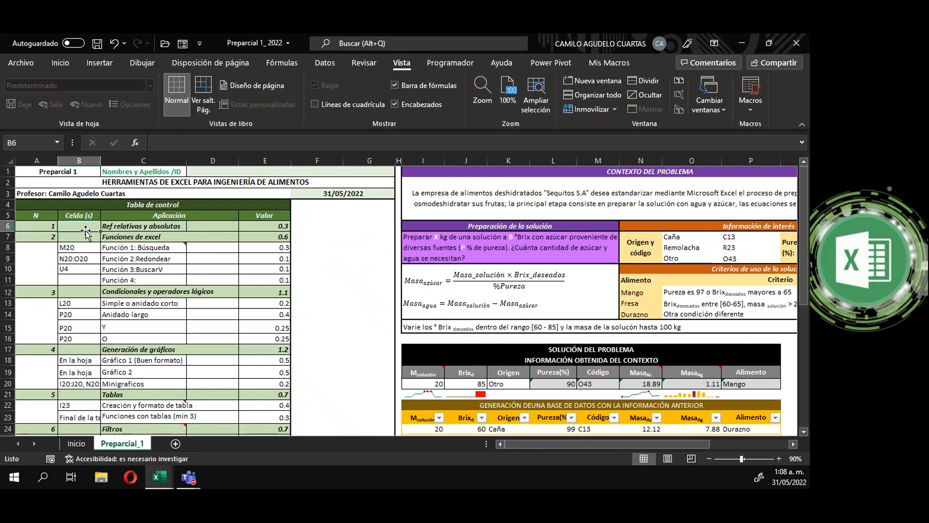
{"action": "type", "text": "V7"}
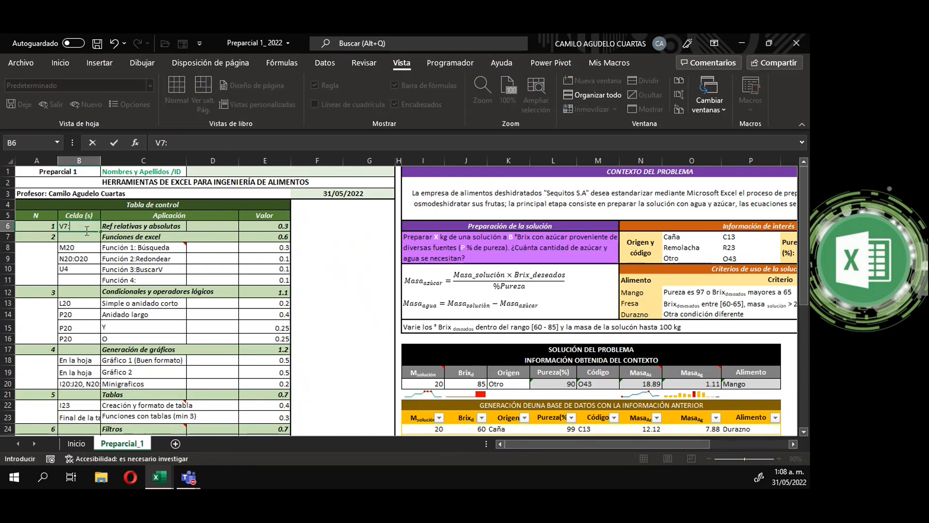
{"action": "type", "text": ":AB1"}
{"action": "key", "text": "Return"}
Step: Review the control table from the reference row down to the Varios section, including the Función 4 row
{"action": "left_click", "coordinate": [198, 224]}
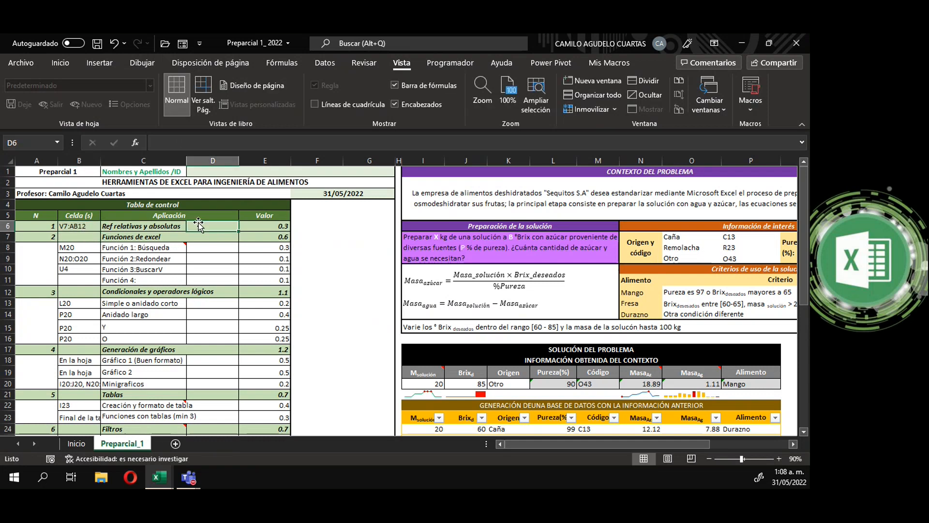
{"action": "left_click", "coordinate": [145, 280]}
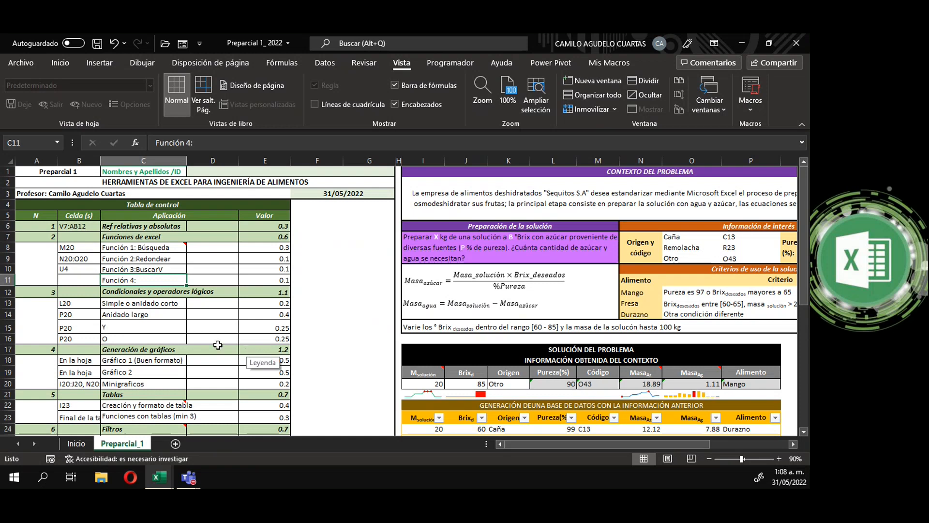
{"action": "scroll", "coordinate": [217, 345], "scroll_direction": "down", "scroll_amount": 3}
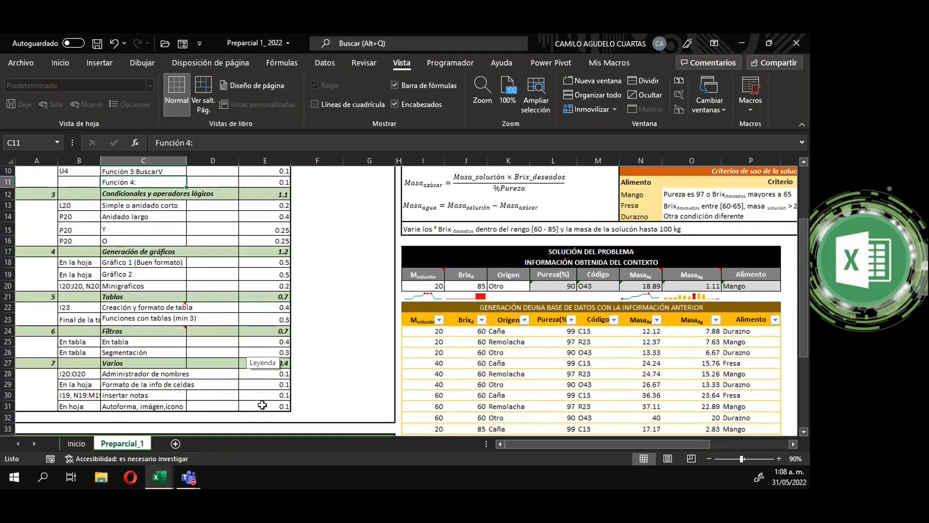
{"action": "left_click", "coordinate": [262, 405]}
{"action": "scroll", "coordinate": [266, 364], "scroll_direction": "up", "scroll_amount": 2}
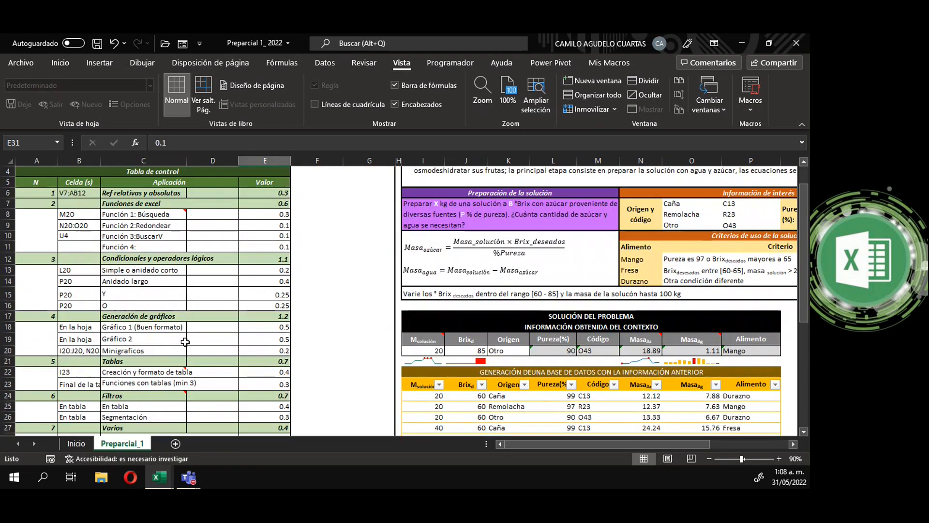
{"action": "scroll", "coordinate": [185, 342], "scroll_direction": "up", "scroll_amount": 1}
{"action": "left_click", "coordinate": [325, 222]}
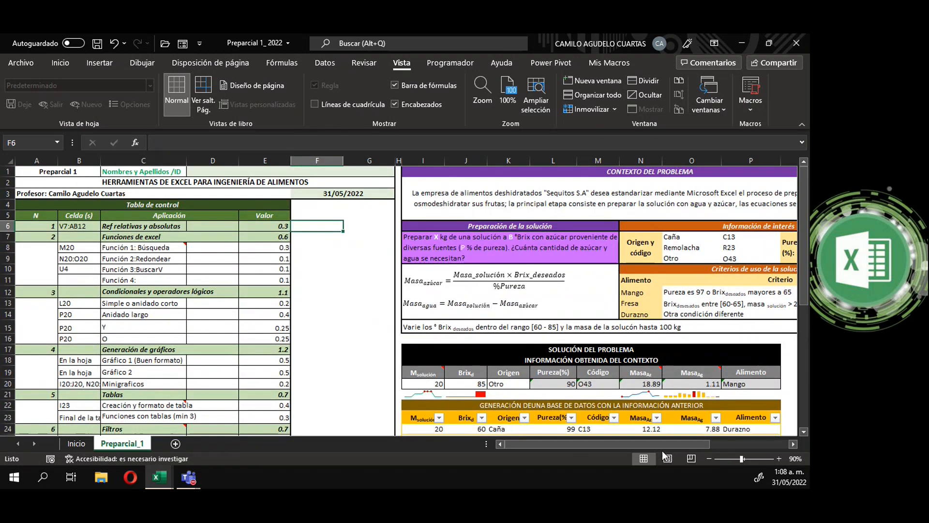
{"action": "left_click_drag", "start_coordinate": [655, 443], "coordinate": [731, 443]}
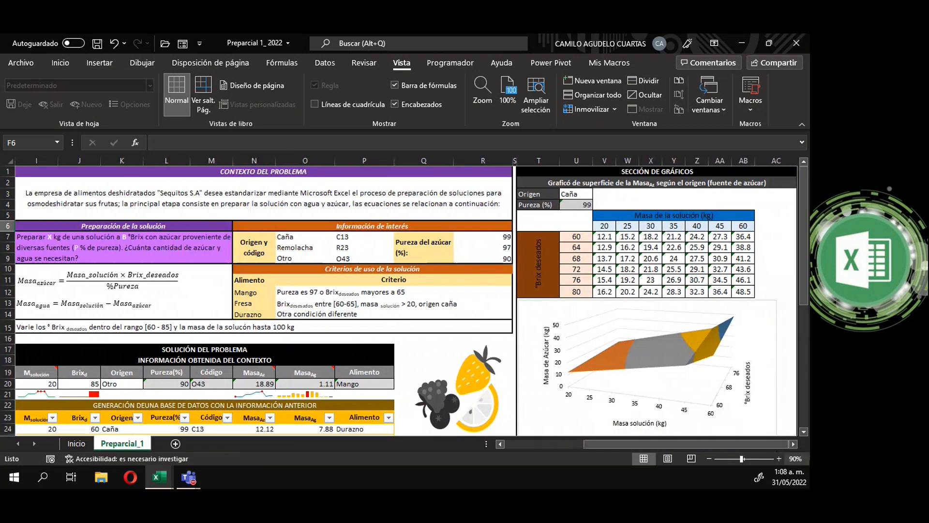
Step: Set the Origen cell above the sugar-mass table to Remolacha and check the recalculated masses and both charts
{"action": "left_click", "coordinate": [793, 443]}
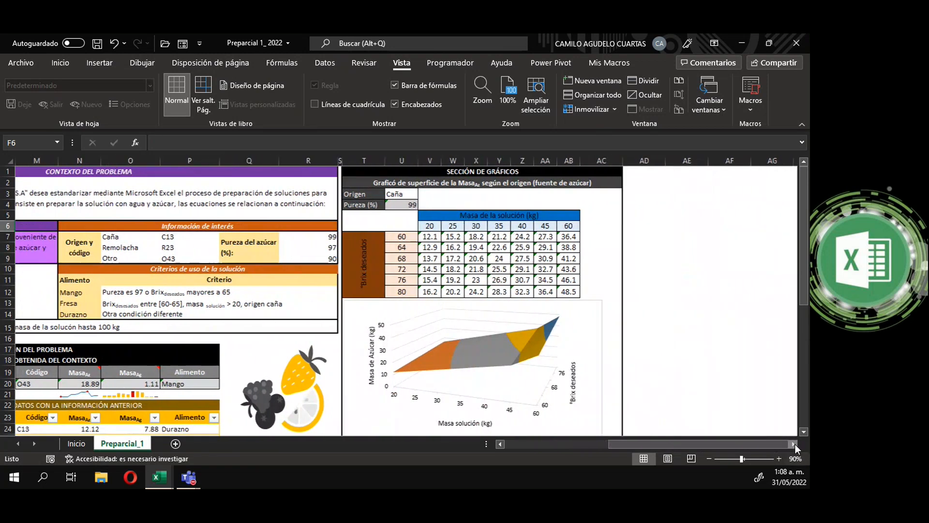
{"action": "left_click", "coordinate": [779, 457]}
{"action": "left_click", "coordinate": [779, 457]}
{"action": "left_click_drag", "start_coordinate": [722, 448], "coordinate": [757, 444]}
{"action": "scroll", "coordinate": [573, 269], "scroll_direction": "up", "scroll_amount": 1}
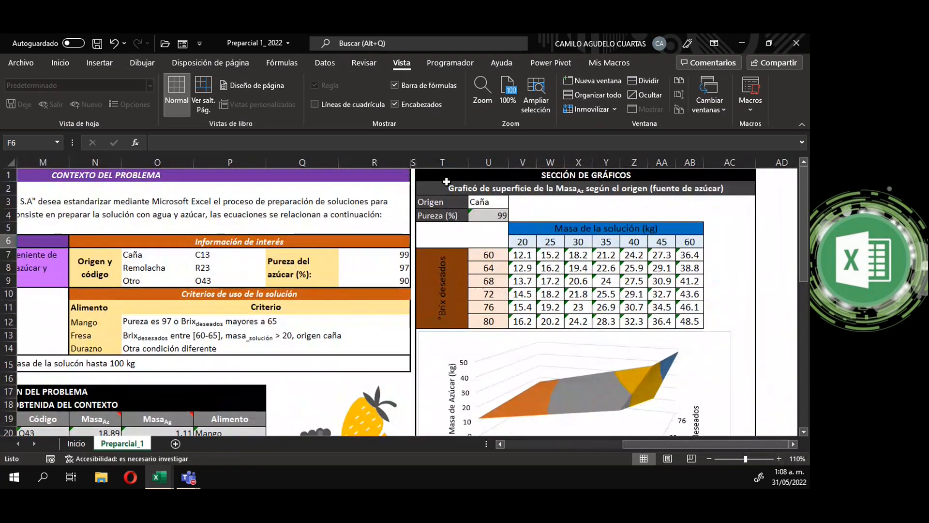
{"action": "left_click", "coordinate": [496, 213]}
{"action": "left_click", "coordinate": [495, 200]}
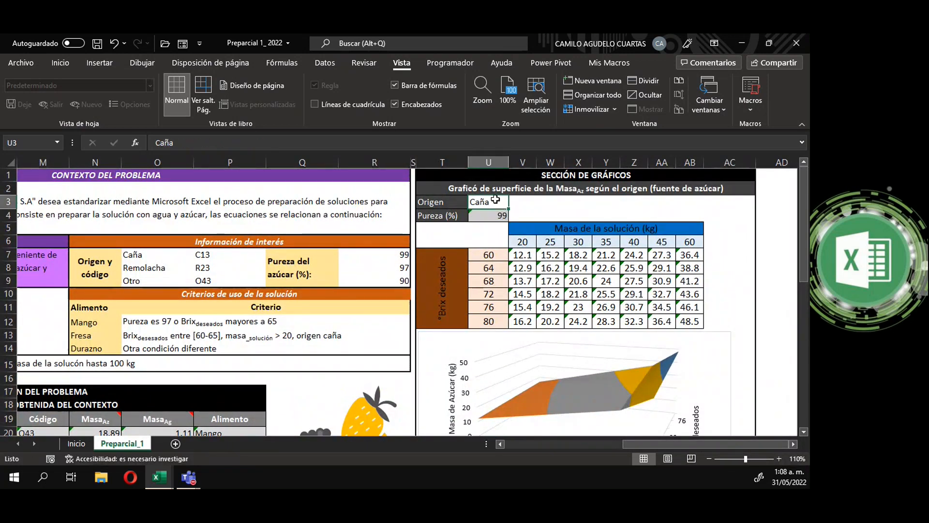
{"action": "type", "text": "Remolach"}
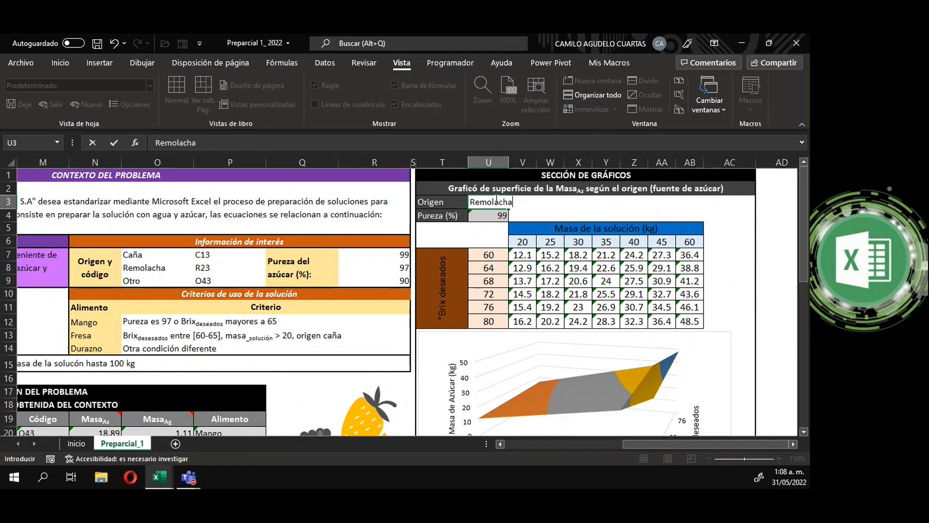
{"action": "key", "text": "Return"}
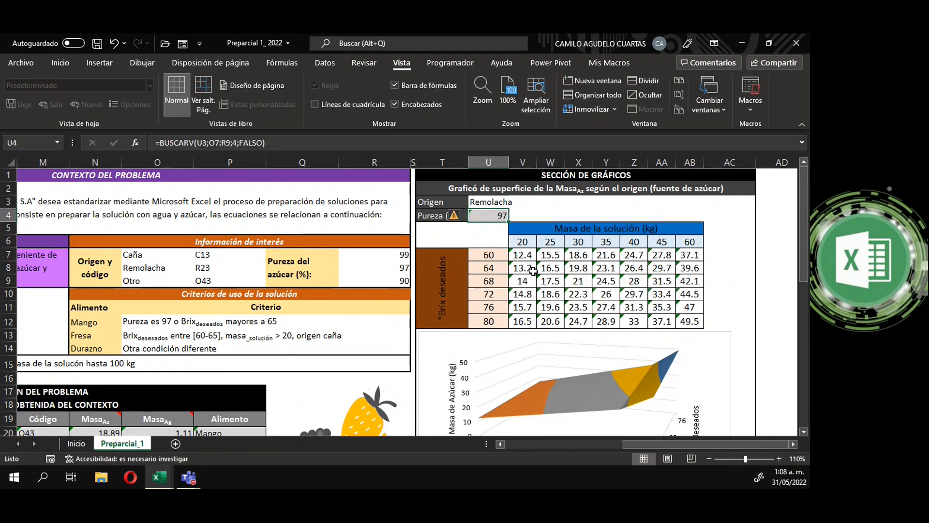
{"action": "left_click_drag", "start_coordinate": [527, 255], "coordinate": [687, 318]}
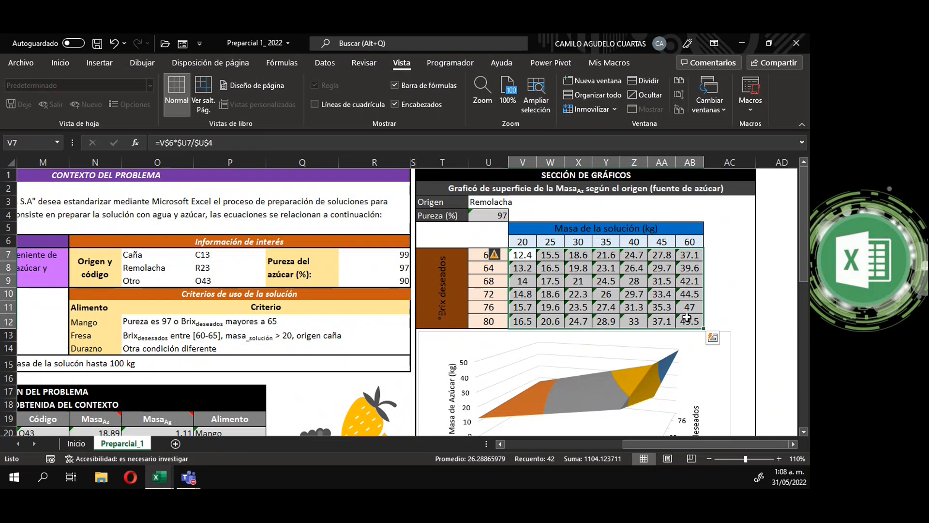
{"action": "scroll", "coordinate": [605, 304], "scroll_direction": "down", "scroll_amount": 7}
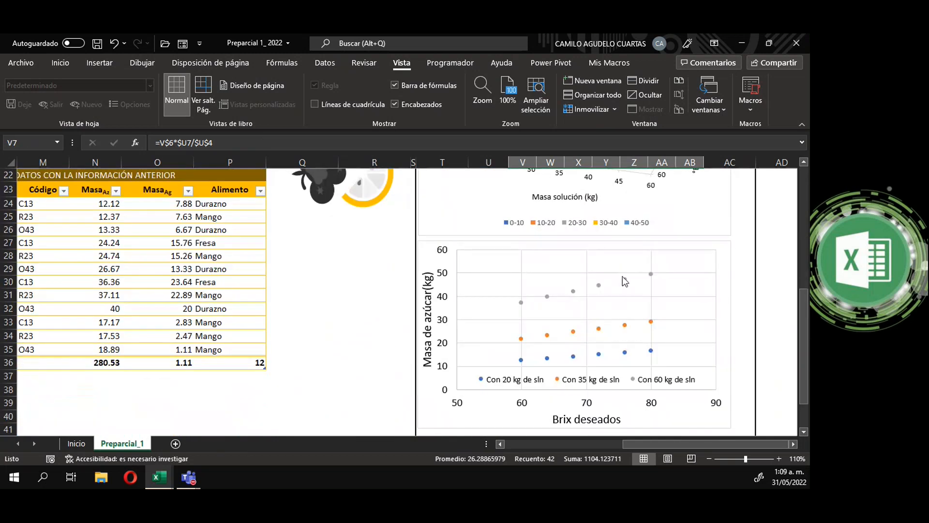
{"action": "scroll", "coordinate": [586, 341], "scroll_direction": "down", "scroll_amount": 5}
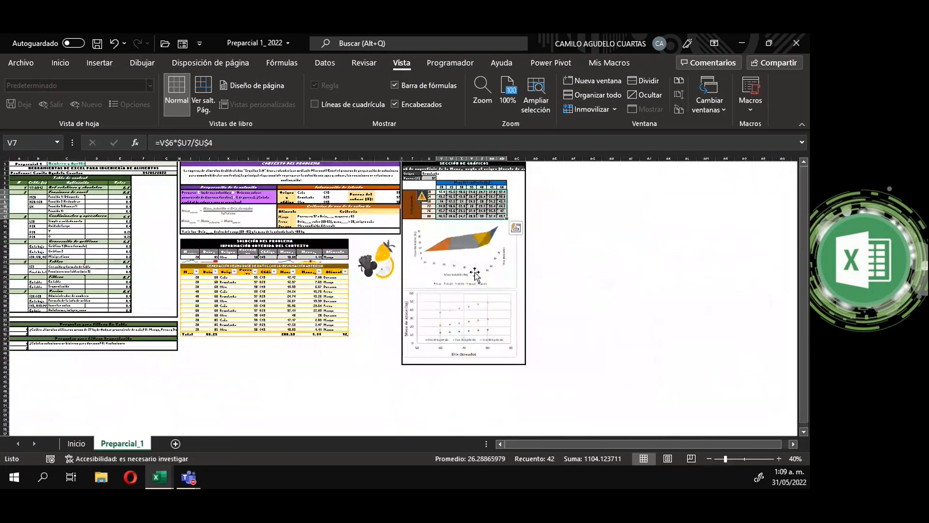
Step: Set the origin of the surface chart's sugar-mass table to Otro
{"action": "left_click", "coordinate": [779, 458]}
{"action": "left_click", "coordinate": [779, 458]}
{"action": "left_click", "coordinate": [778, 458]}
{"action": "left_click", "coordinate": [778, 458]}
{"action": "left_click_drag", "start_coordinate": [661, 444], "coordinate": [687, 442]}
{"action": "scroll", "coordinate": [729, 300], "scroll_direction": "up", "scroll_amount": 2}
{"action": "left_click", "coordinate": [568, 198]}
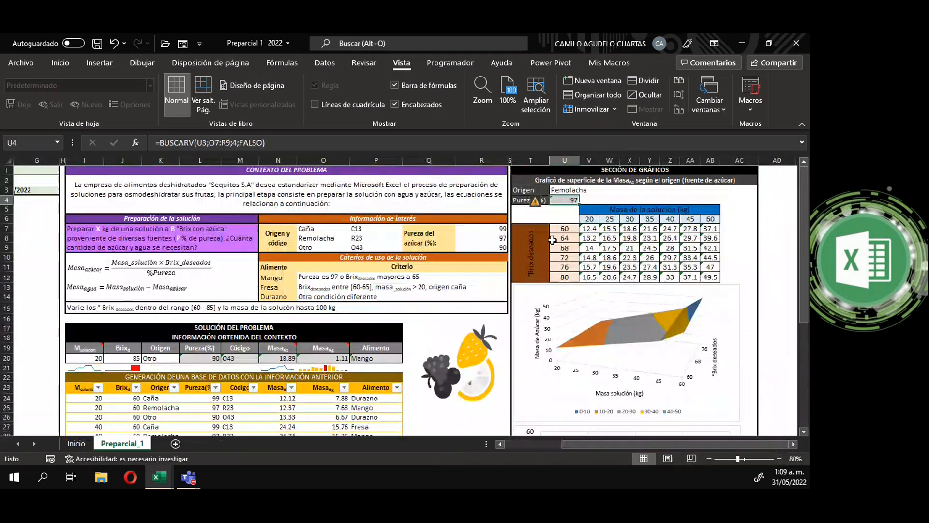
{"action": "left_click", "coordinate": [561, 180]}
{"action": "left_click", "coordinate": [565, 191]}
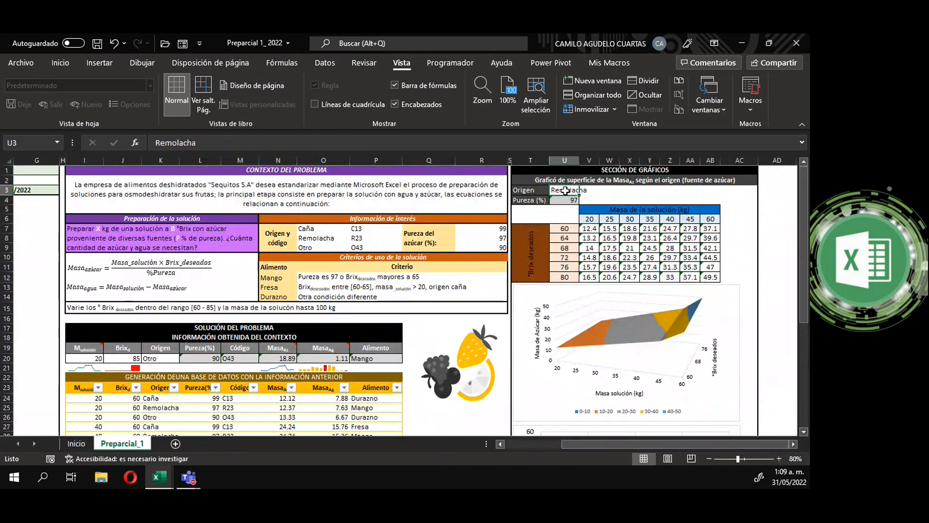
{"action": "type", "text": "Otro"}
{"action": "key", "text": "Return"}
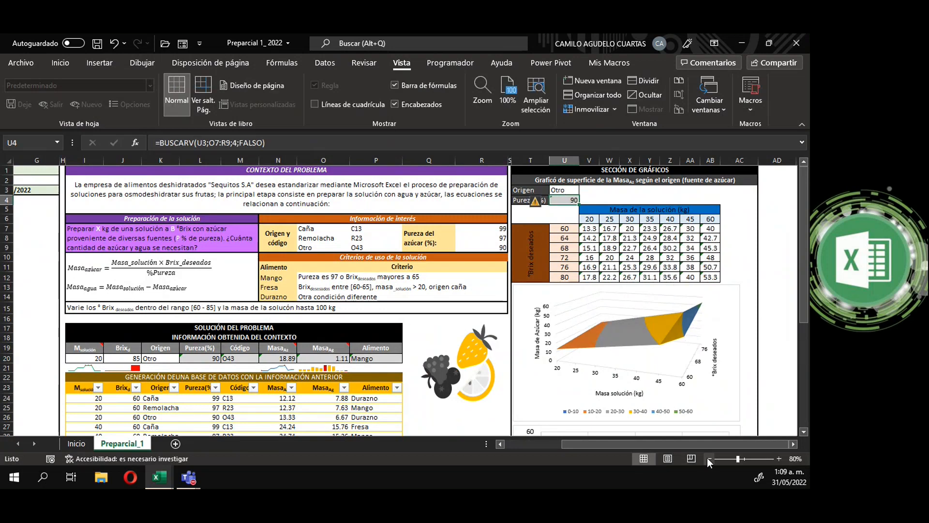
Step: Review the control table, the solution database and the surface and scatter charts for the selected sugar origin
{"action": "left_click", "coordinate": [778, 458]}
{"action": "left_click", "coordinate": [778, 458]}
{"action": "left_click_drag", "start_coordinate": [722, 444], "coordinate": [600, 445]}
{"action": "scroll", "coordinate": [594, 326], "scroll_direction": "up", "scroll_amount": 1}
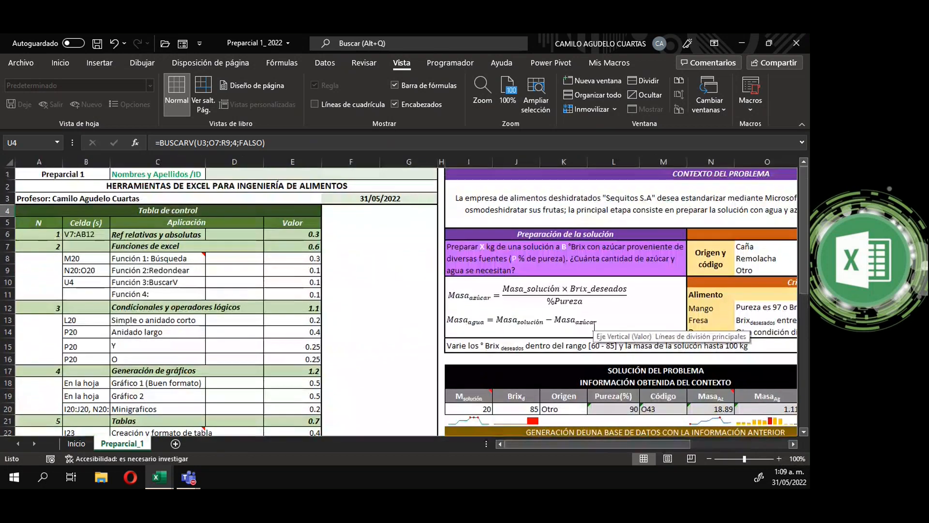
{"action": "left_click_drag", "start_coordinate": [624, 444], "coordinate": [723, 440]}
{"action": "scroll", "coordinate": [526, 346], "scroll_direction": "down", "scroll_amount": 9}
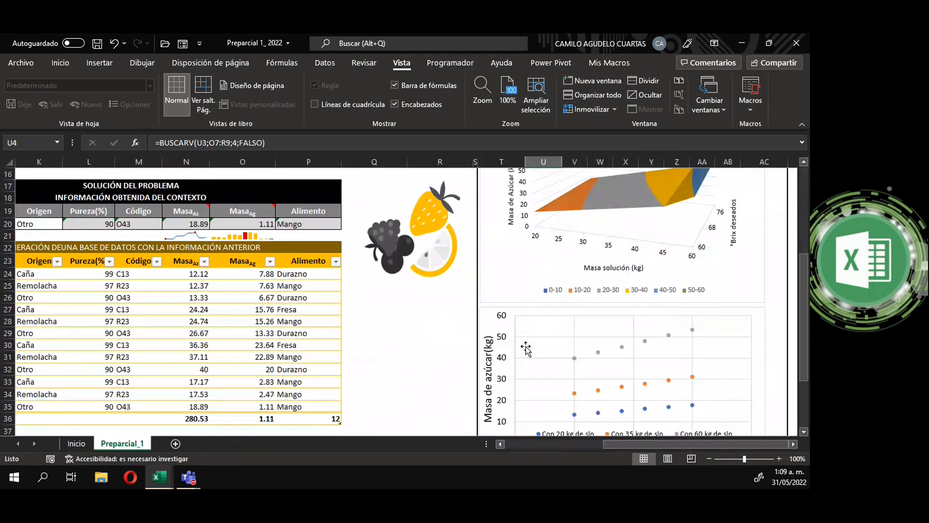
{"action": "scroll", "coordinate": [525, 346], "scroll_direction": "up", "scroll_amount": 8}
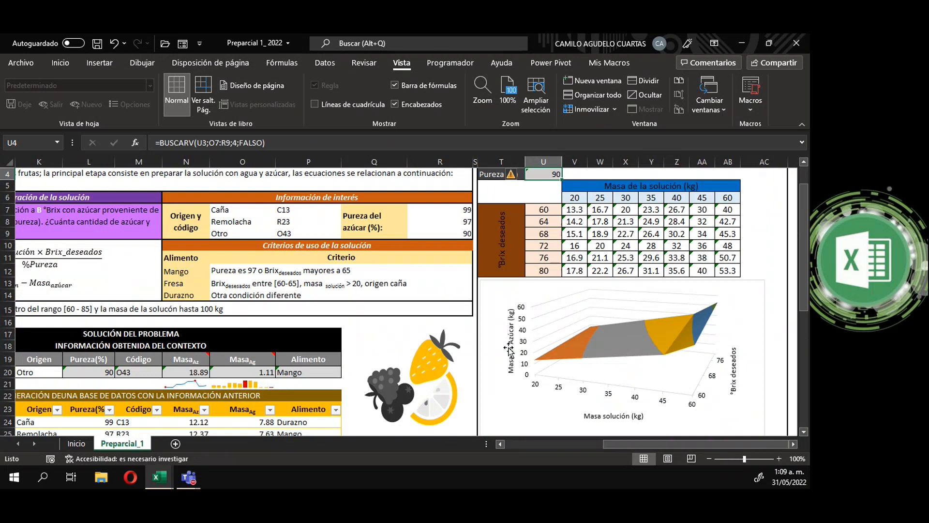
{"action": "scroll", "coordinate": [508, 349], "scroll_direction": "up", "scroll_amount": 1}
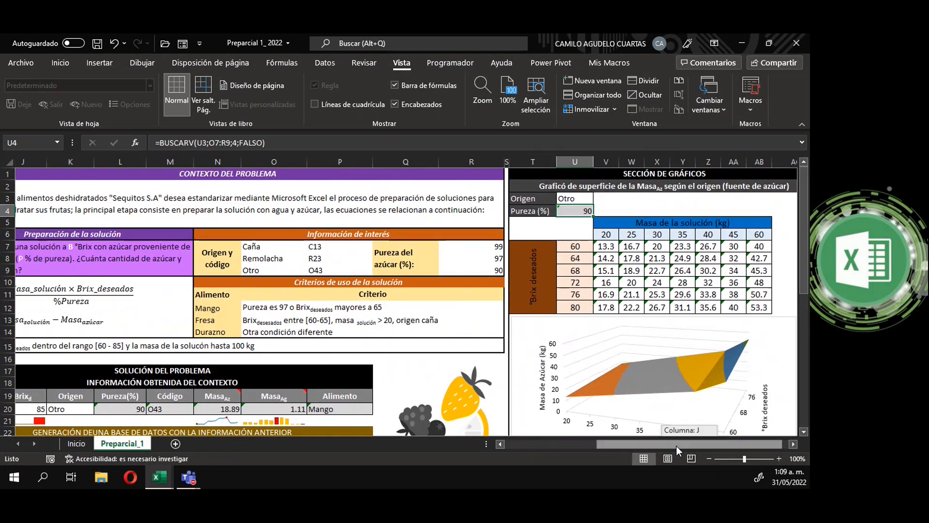